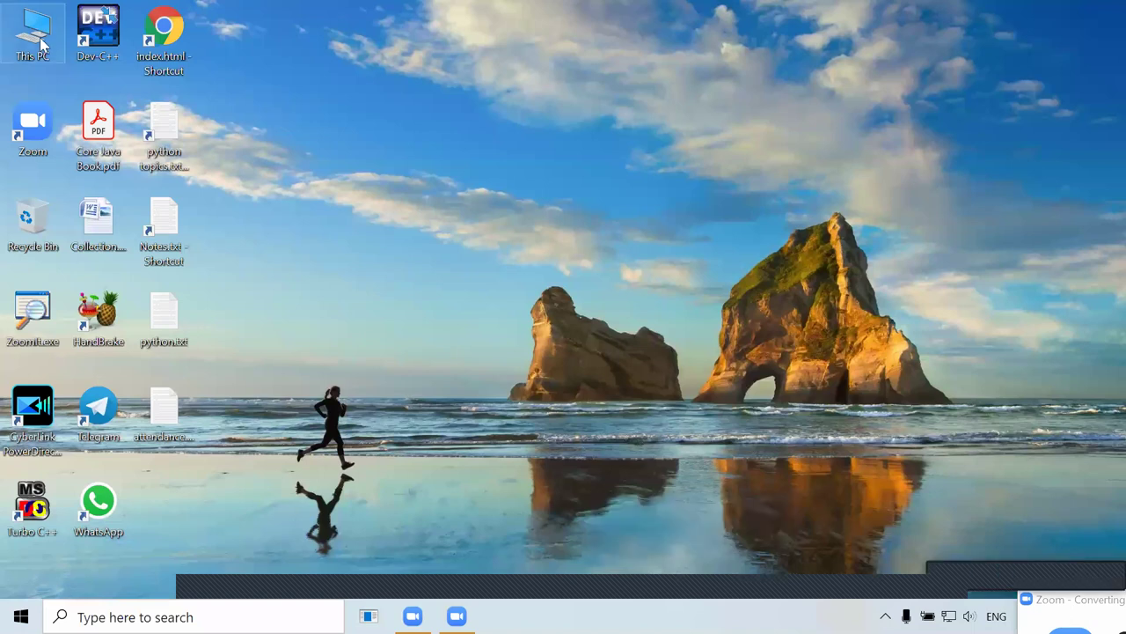
Open the DATA (D:) drive from This PC and look through its folders.
double_click(508, 333)
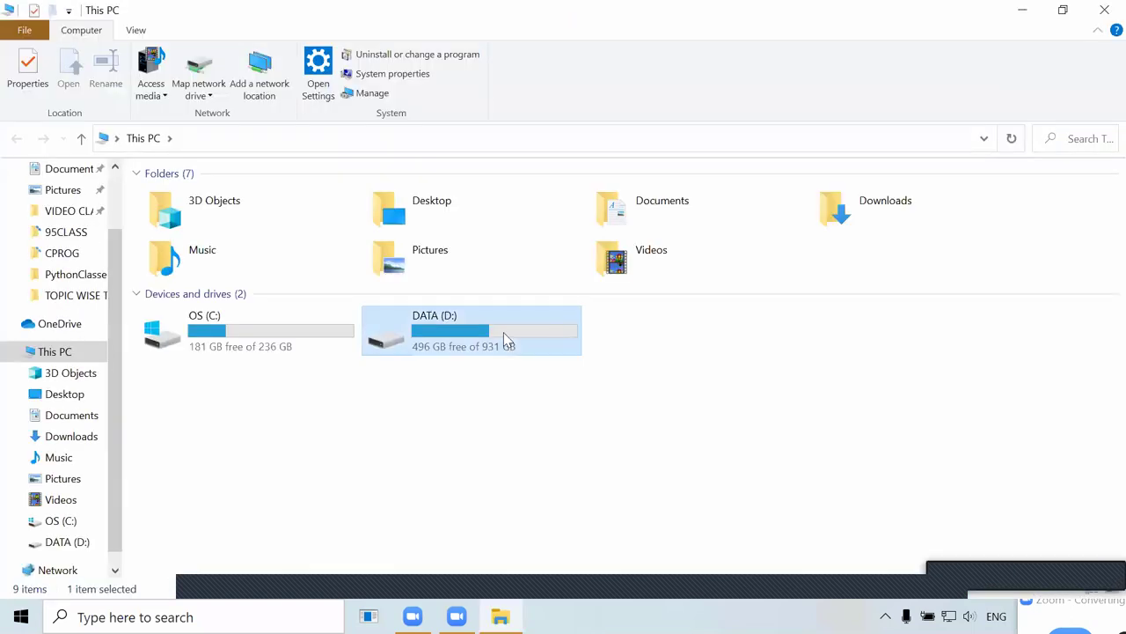
left_click(427, 378)
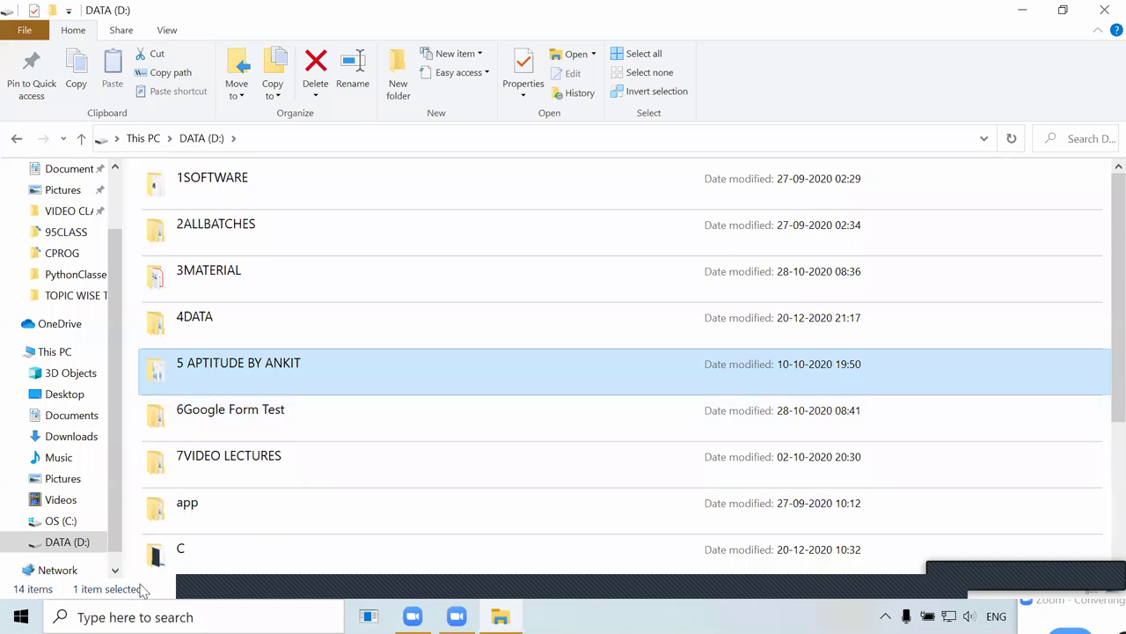
left_click(245, 502)
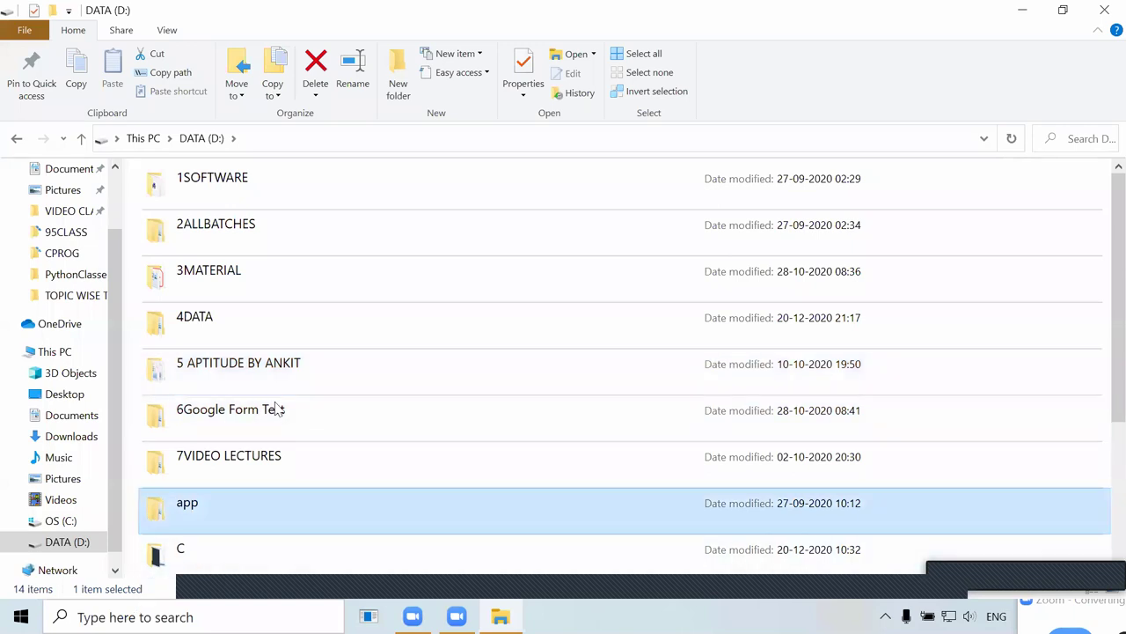
left_click(595, 111)
left_click(333, 296)
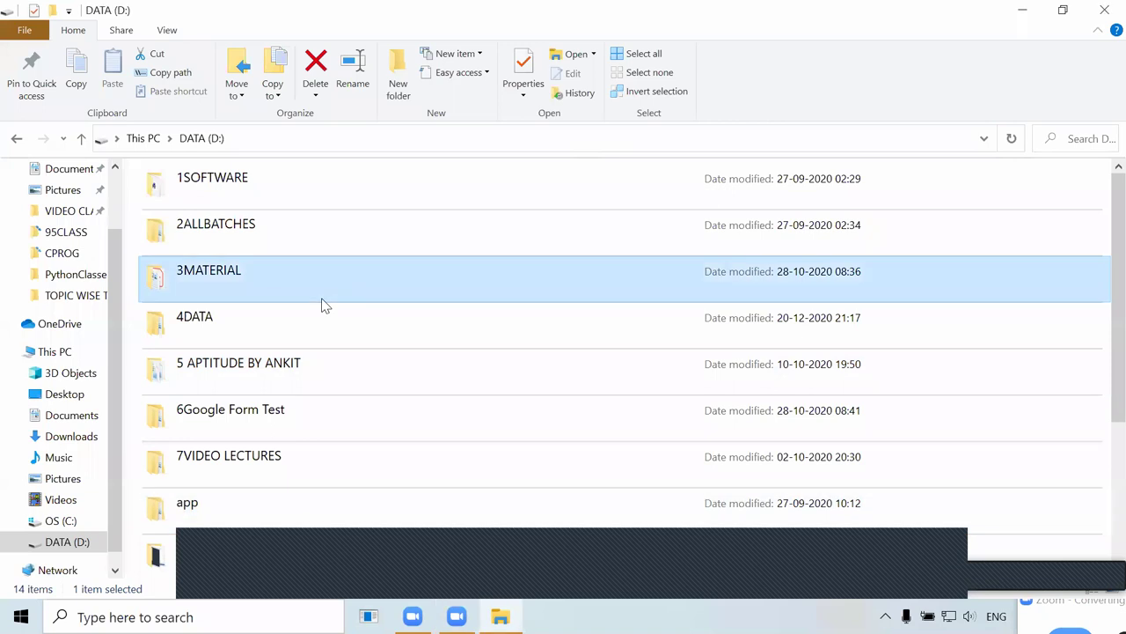
Browse the Zoom Classes folder's contents and return to the D: drive.
scroll(322, 302, "down", 3)
double_click(158, 553)
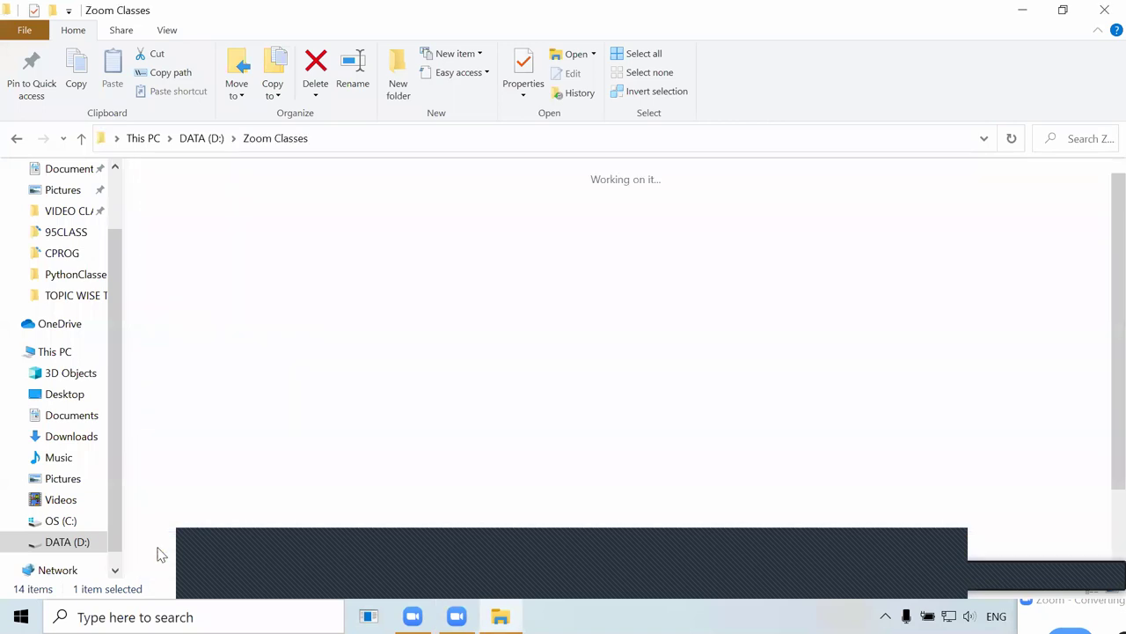
left_click(273, 323)
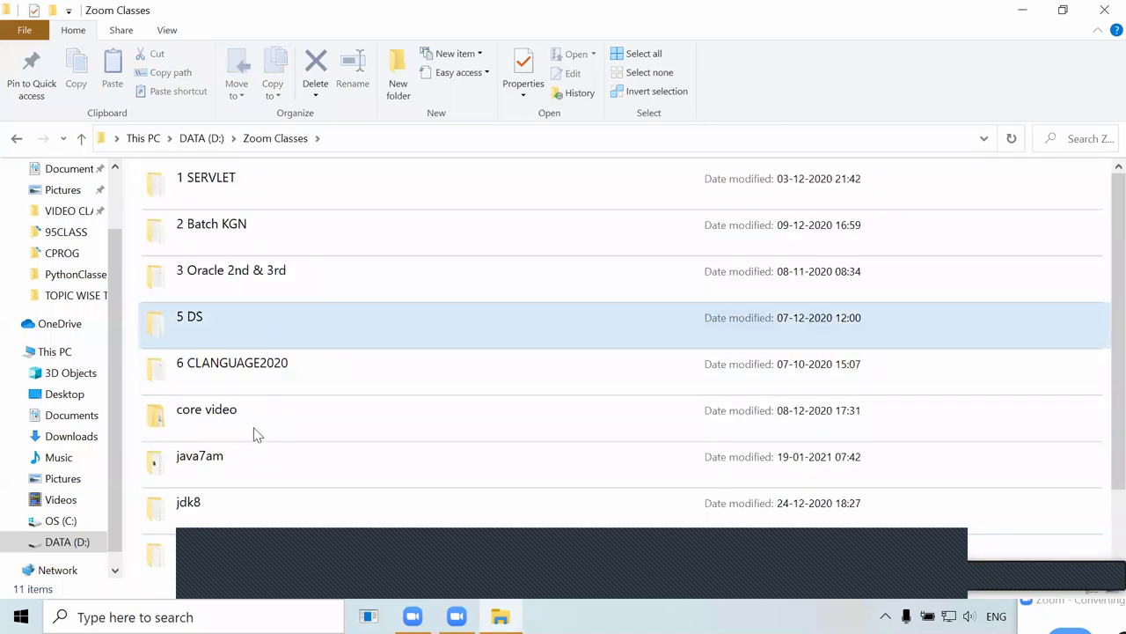
scroll(252, 434, "down", 1)
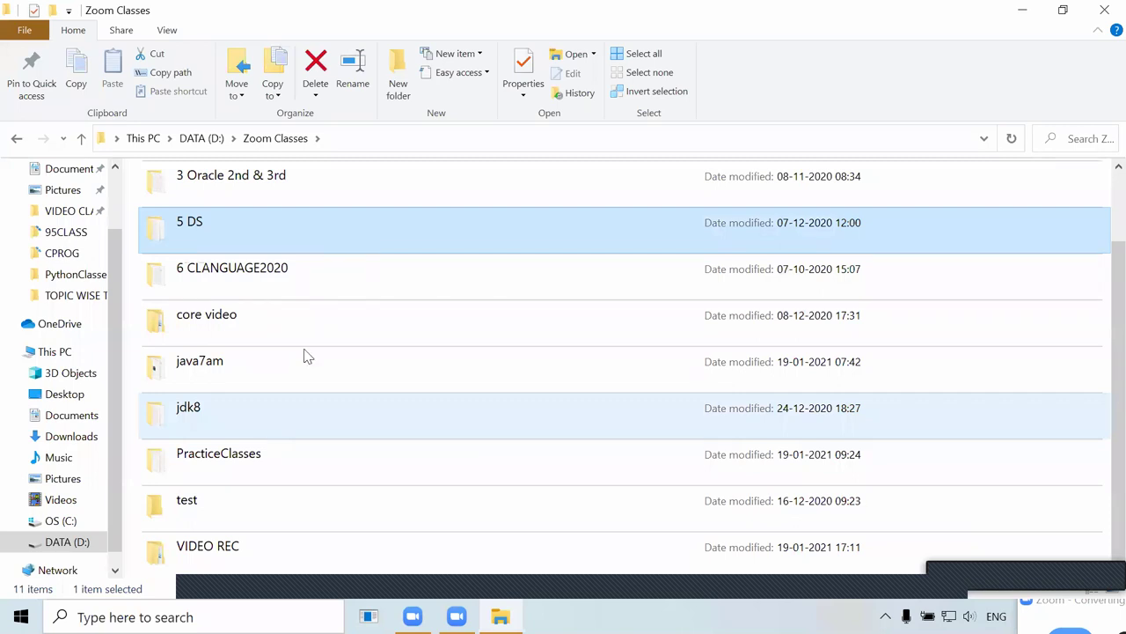
key("BackSpace")
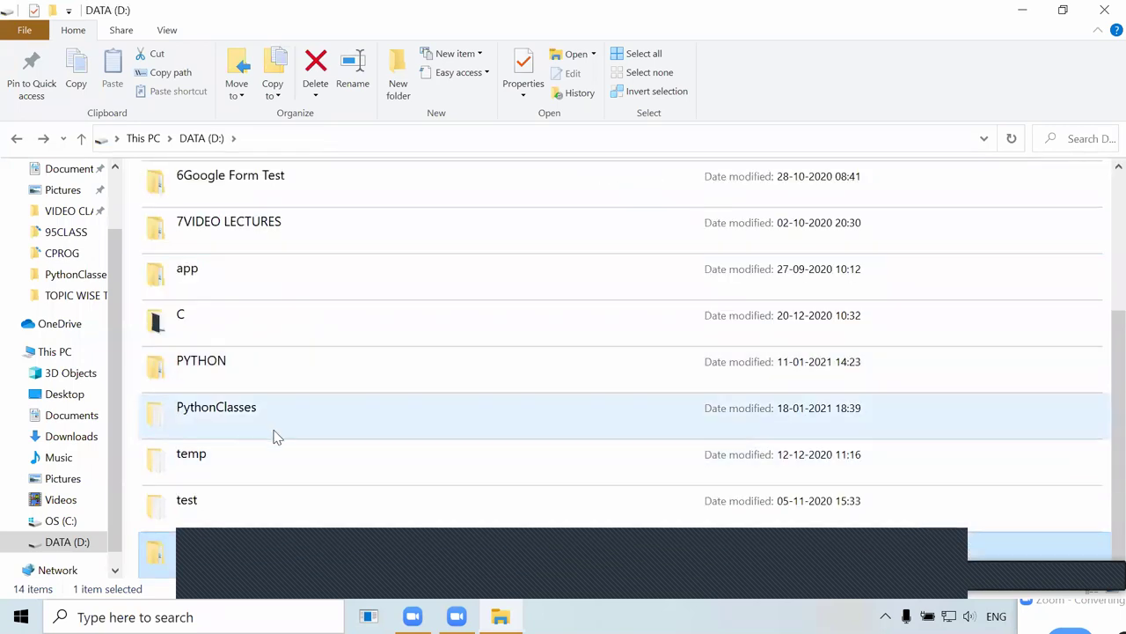
Check the contents of the python subfolder inside the PYTHON folder and return to the D: drive.
double_click(260, 370)
double_click(196, 220)
left_click(231, 384)
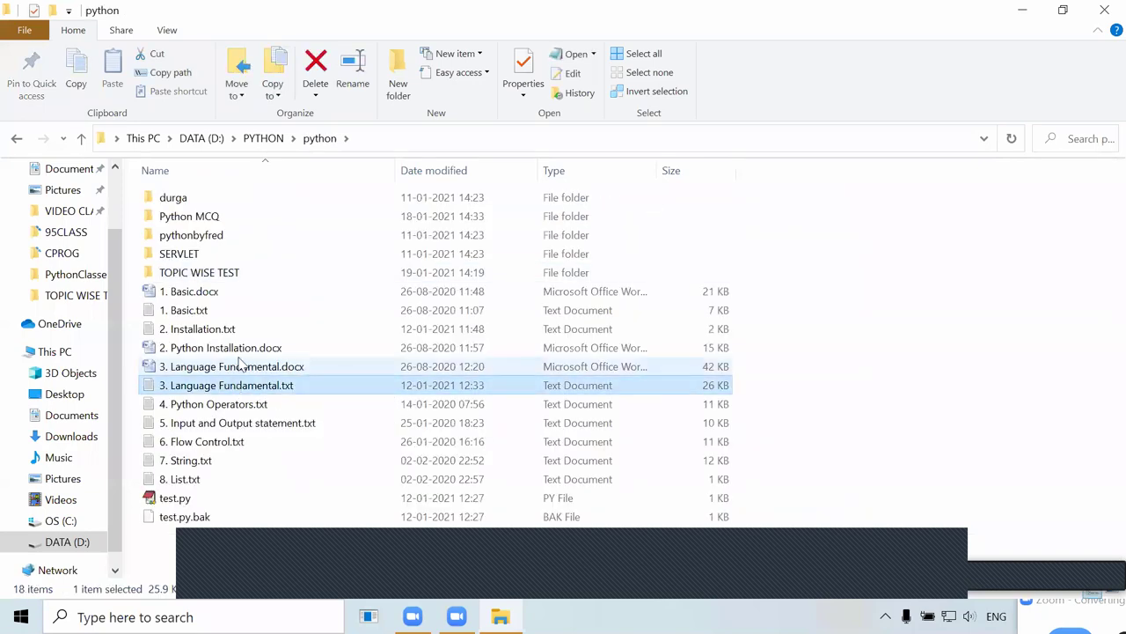
key("BackSpace")
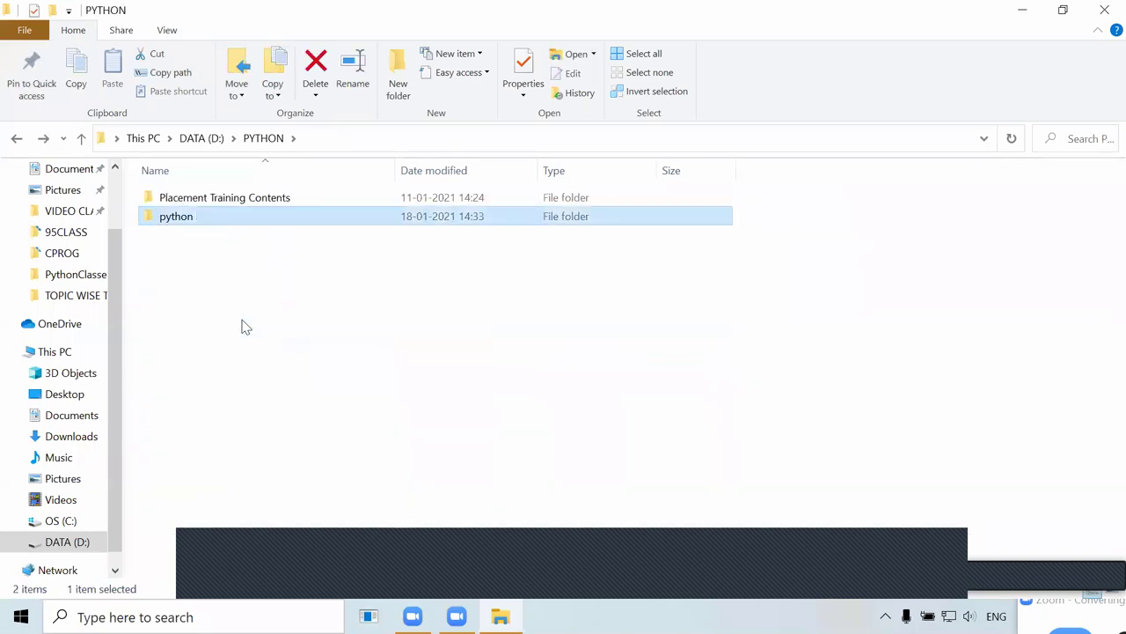
key("BackSpace")
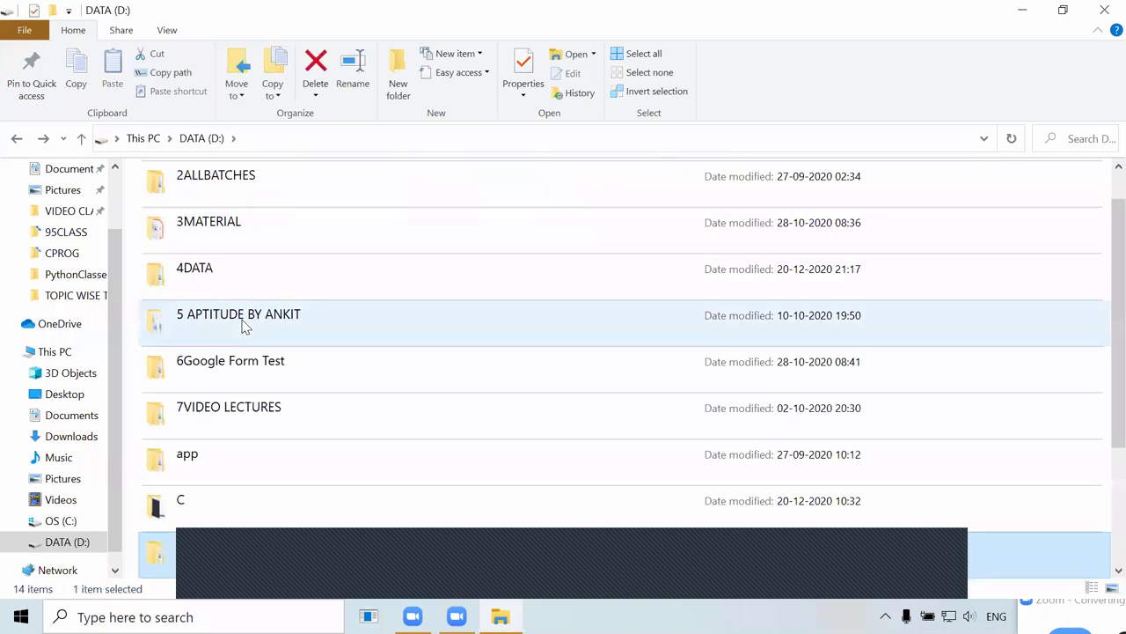
Open the Unit1.txt notes from the PythonClasses folder on D: and switch back to File Explorer.
key("Down")
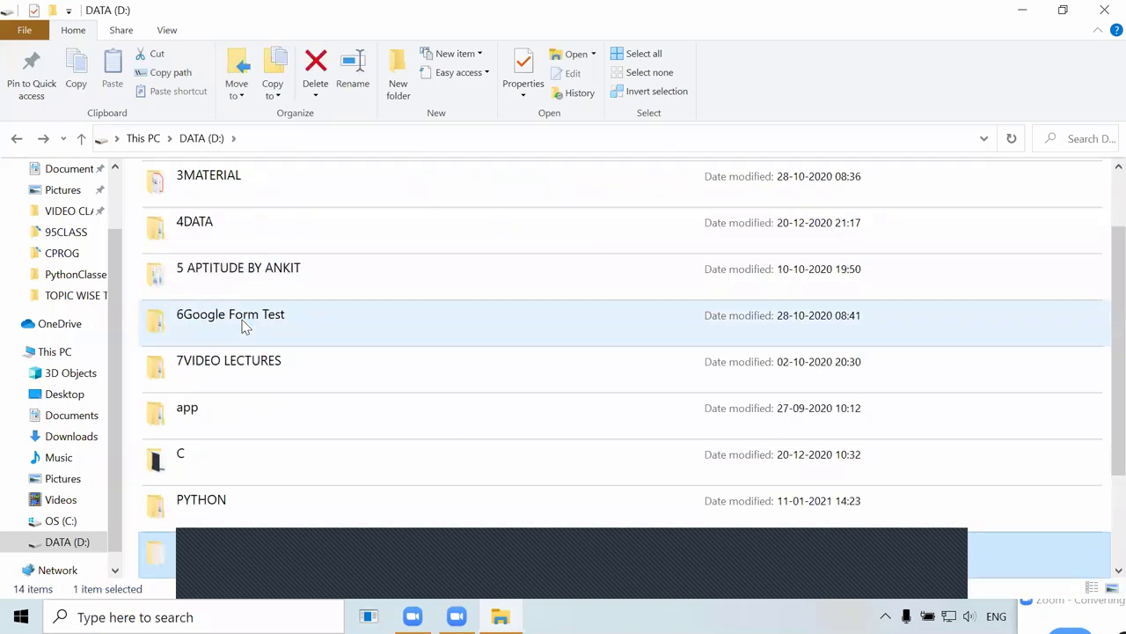
key("Return")
double_click(244, 327)
key("alt+Tab")
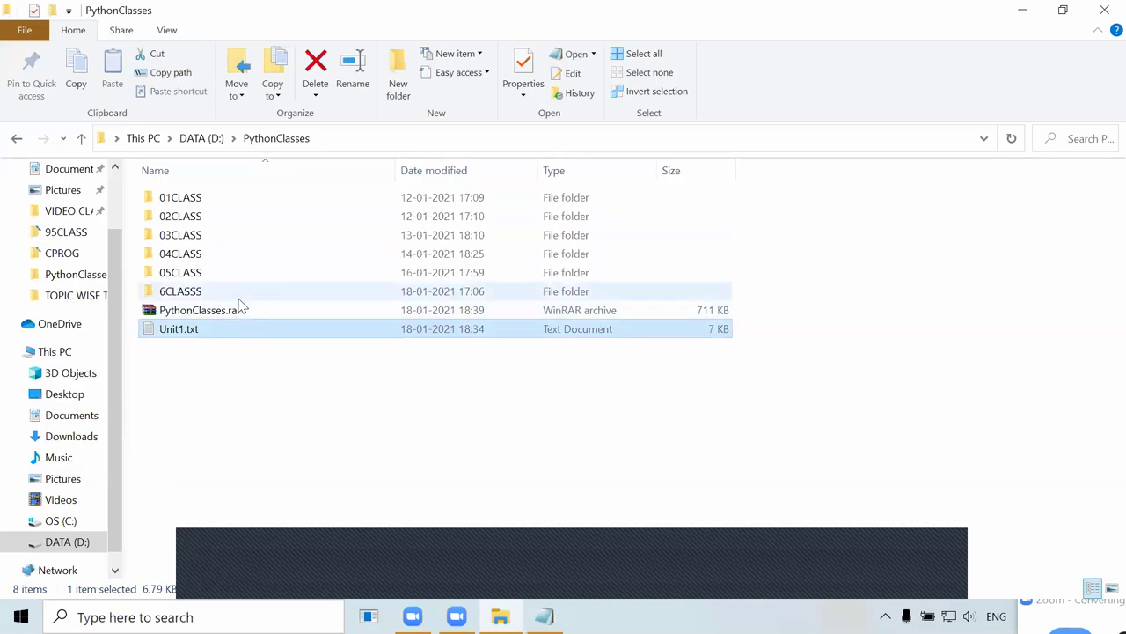
Duplicate the 6CLASSS folder within PythonClasses and rename the copy 7CLASS.
left_click(237, 298)
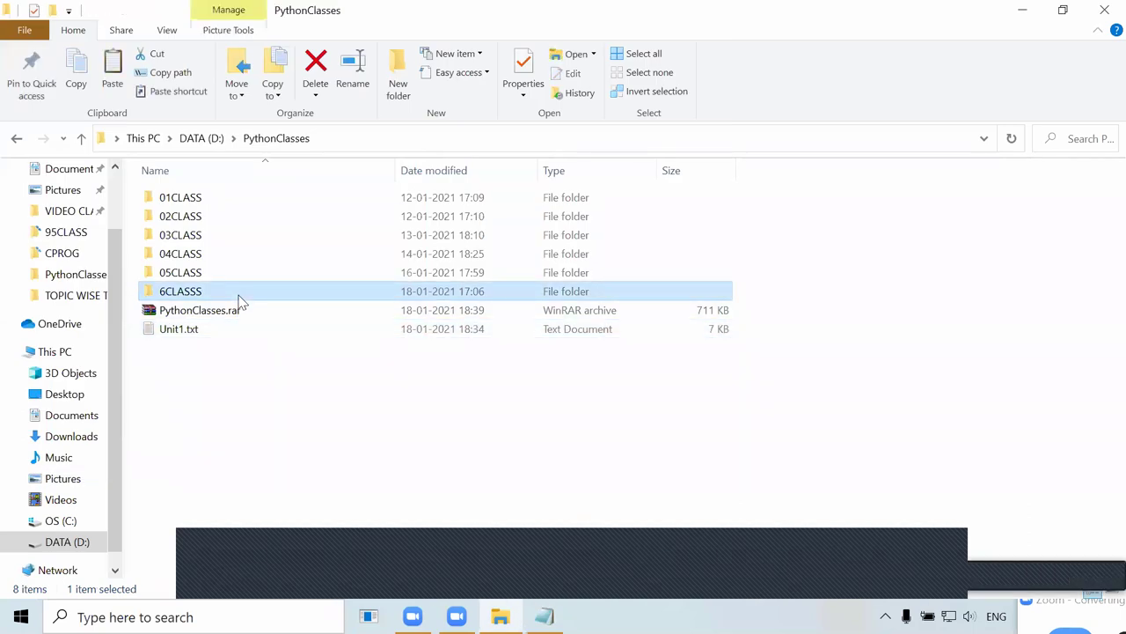
key("ctrl+c")
key("ctrl+v")
key("F2")
type("7CLASS")
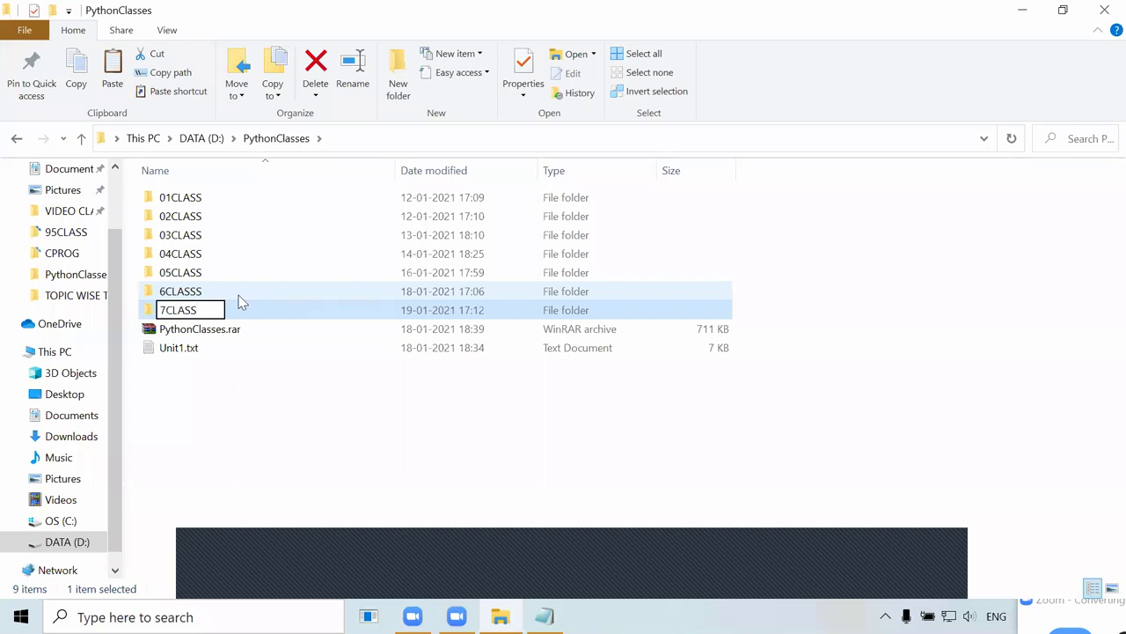
key("Return")
Open the 7CLASS folder and delete all of its contents.
key("Return")
key("ctrl+a")
key("Delete")
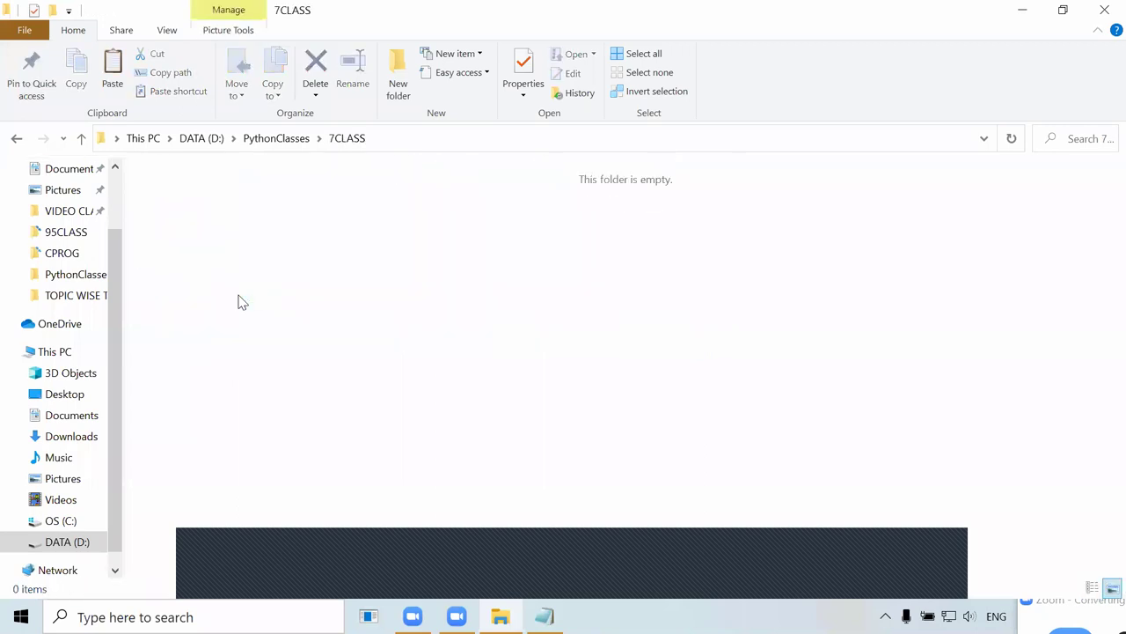
Copy the 7CLASS folder's full path and close File Explorer to return to the Unit1.txt notes.
left_click(407, 141)
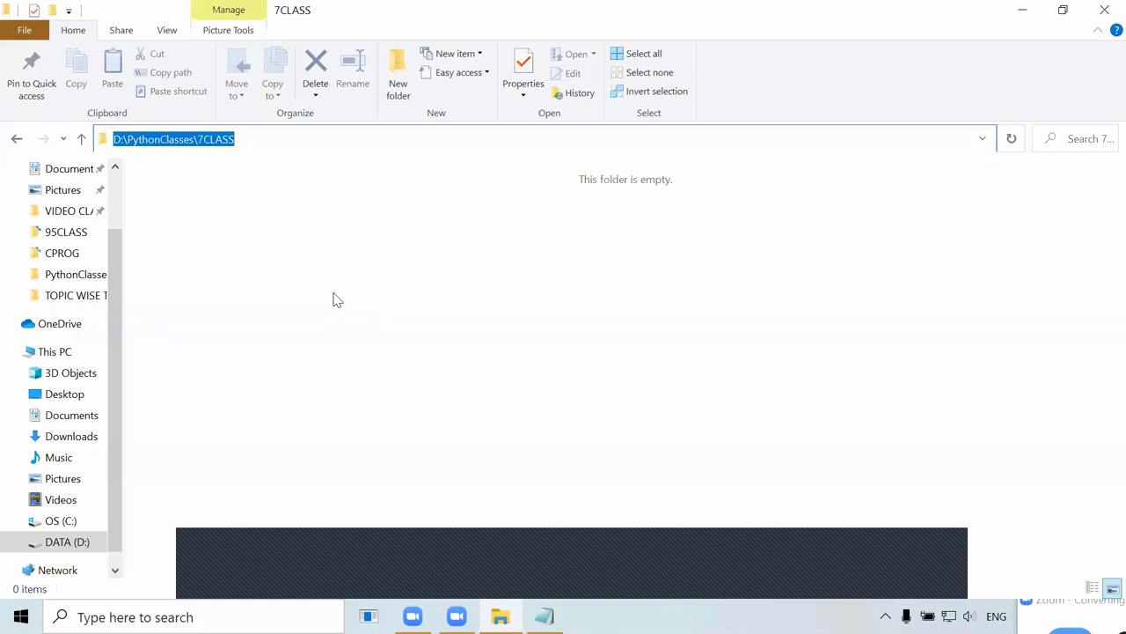
left_click(1102, 20)
left_click(652, 12)
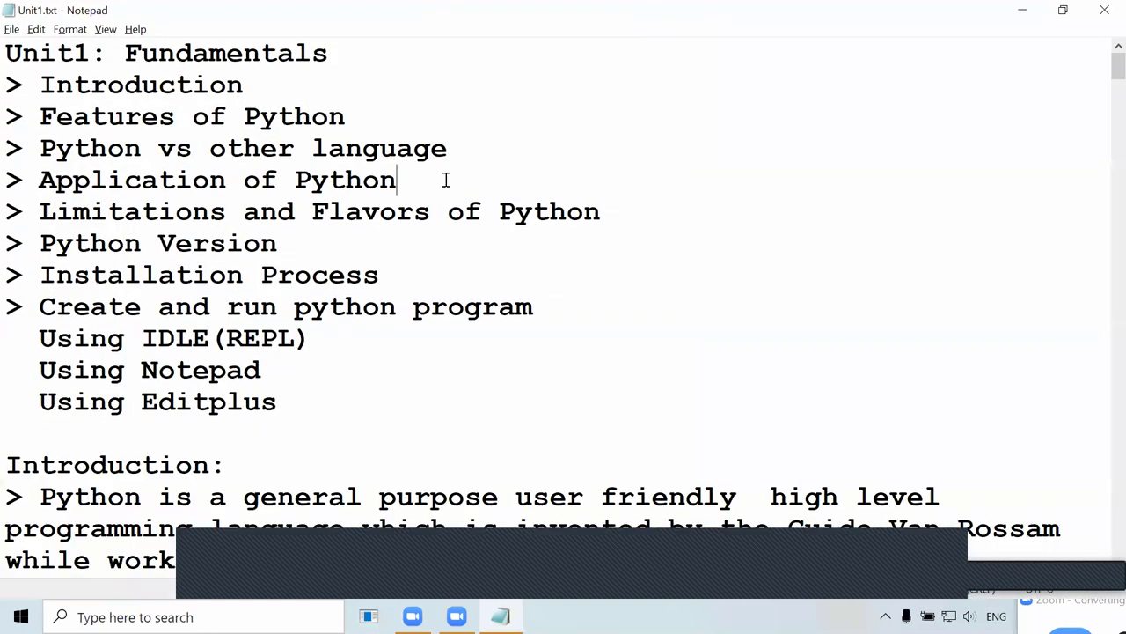
Launch mspaint, save the blank canvas as a PNG named 1 in D:\PythonClasses\7CLASS, and minimize Paint.
key("super+r")
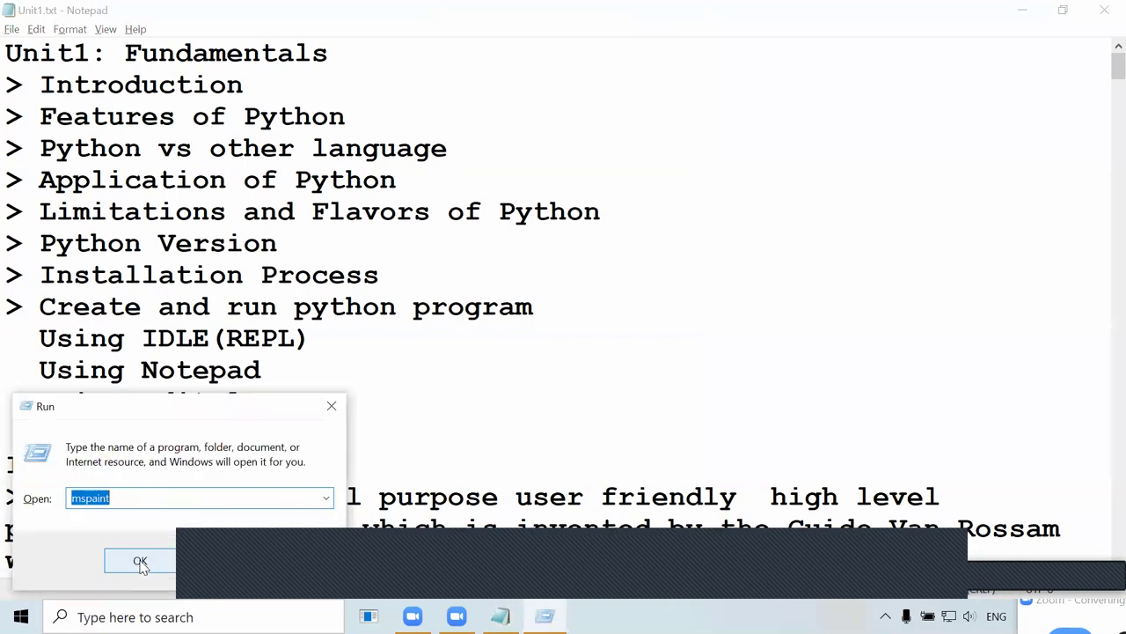
left_click(140, 561)
key("ctrl+s")
type("1")
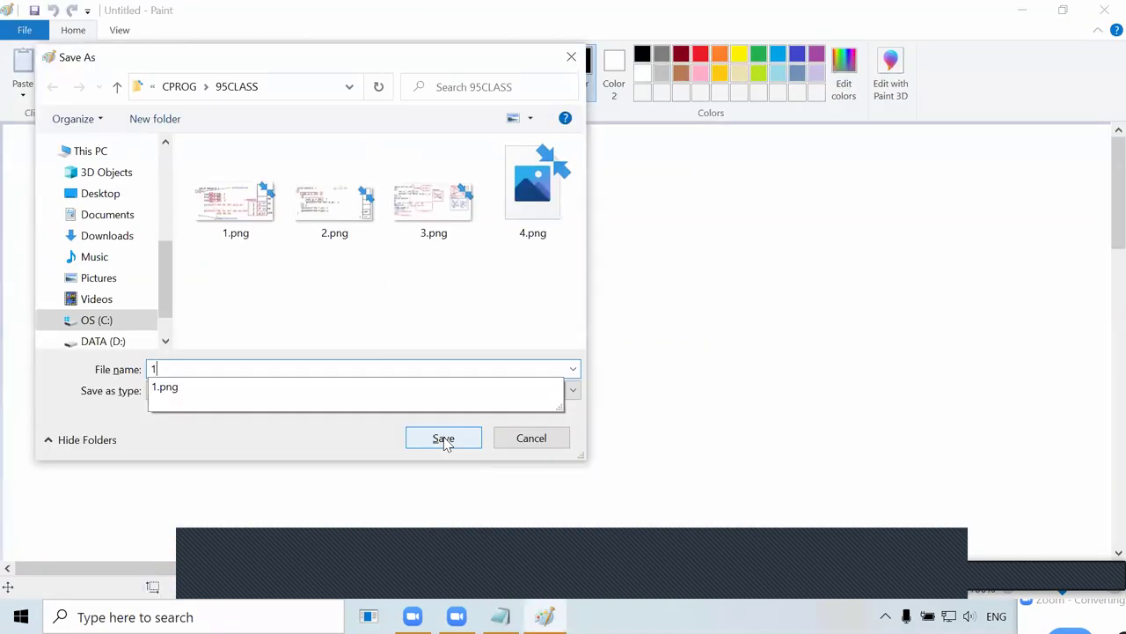
left_click(306, 87)
key("ctrl+v")
key("Return")
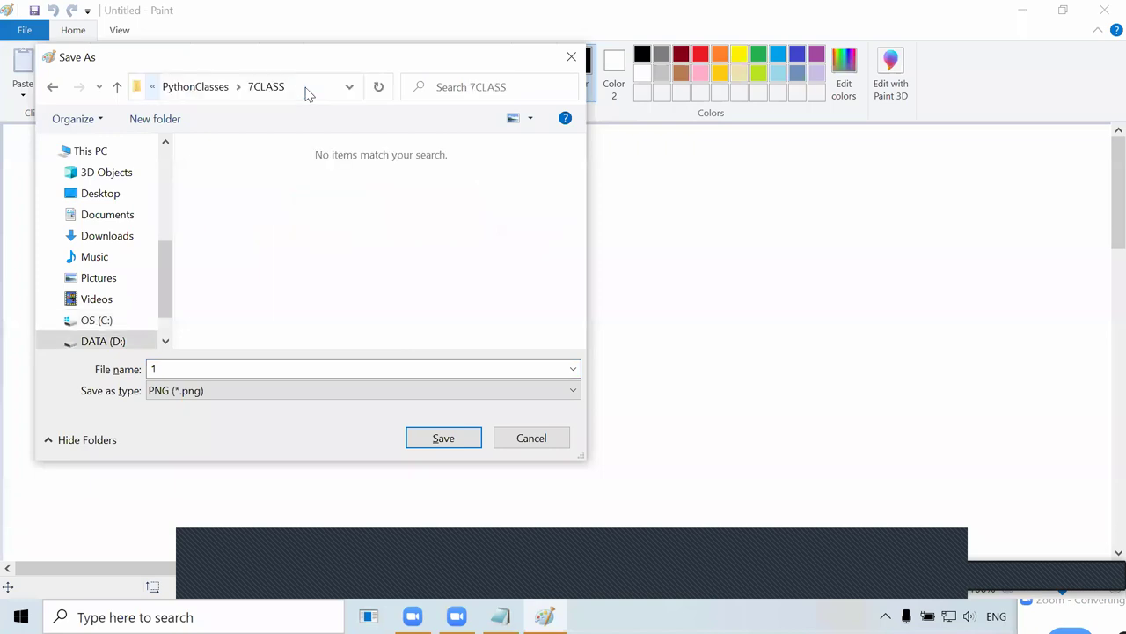
left_click(445, 438)
left_click(1021, 9)
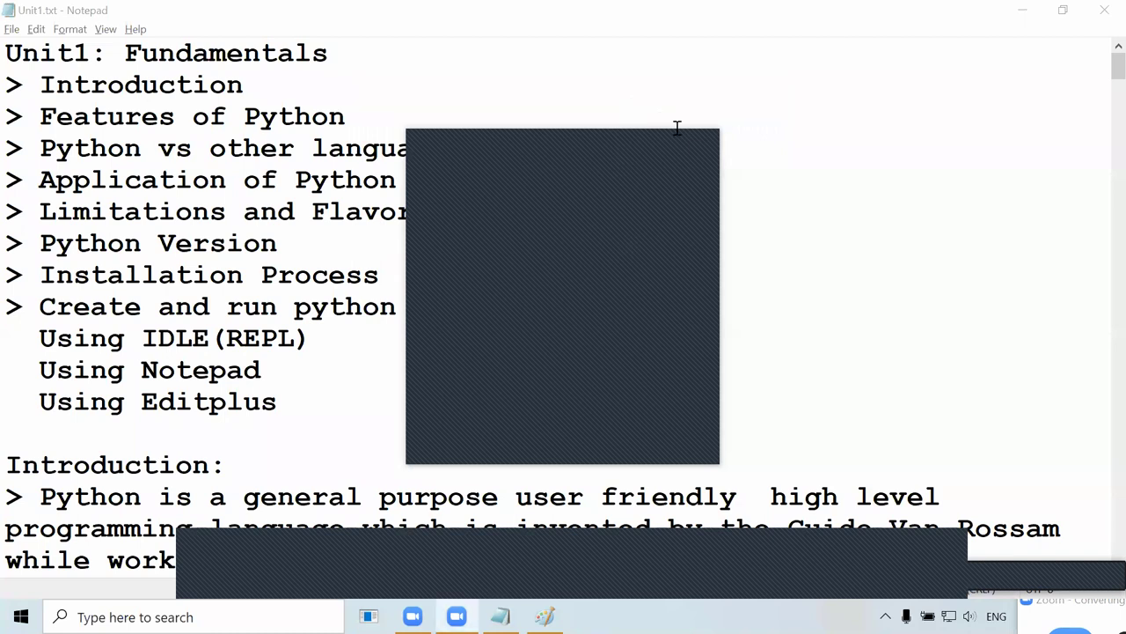
Launch a Command Prompt window with CMD and maximize it.
key("super+r")
type("CMD")
left_click(141, 561)
key("super+Up")
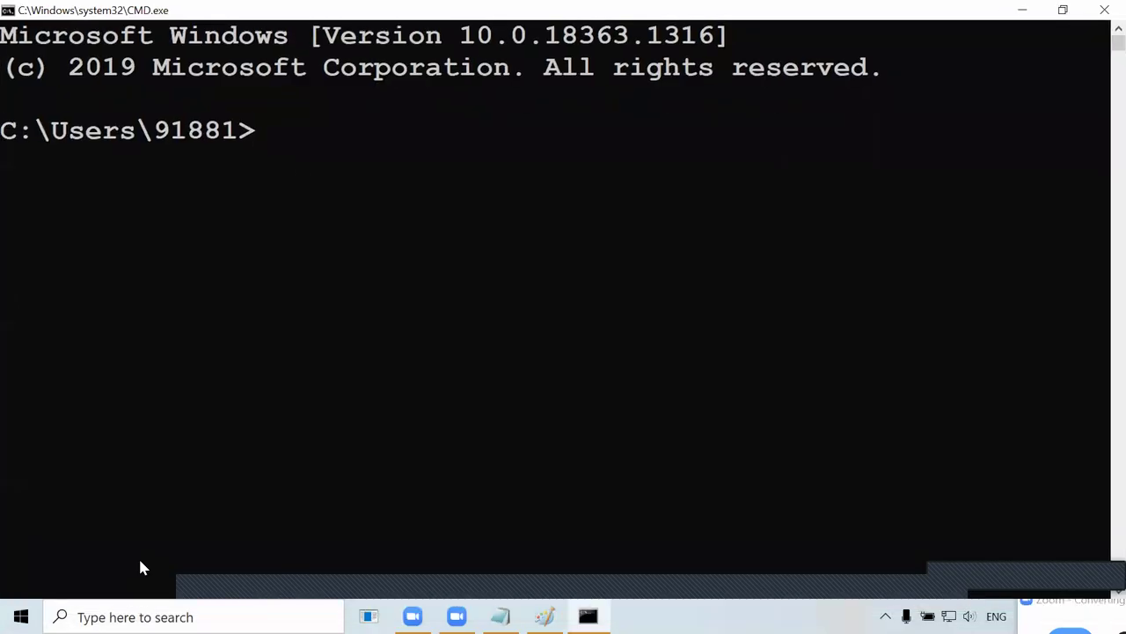
Check whether Python is installed by running the commands py and python.
type("PY")
key("BackSpace")
key("BackSpace")
type("py")
key("Return")
type("python")
key("Return")
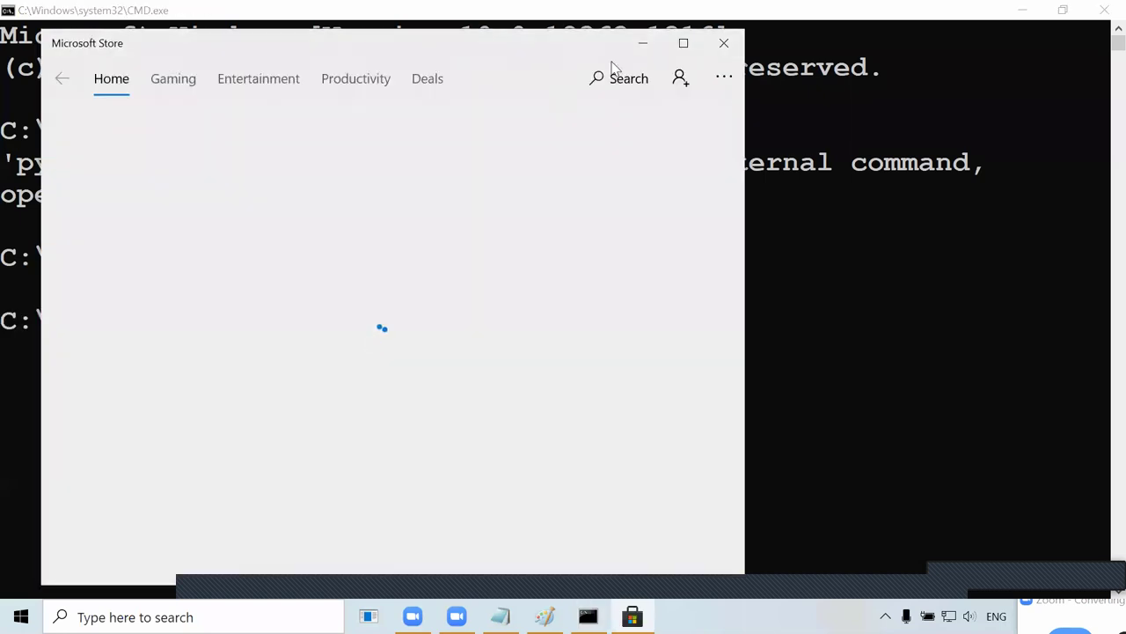
Close the Microsoft Store, the Zoom recording folder and the Command Prompt windows.
left_click(723, 46)
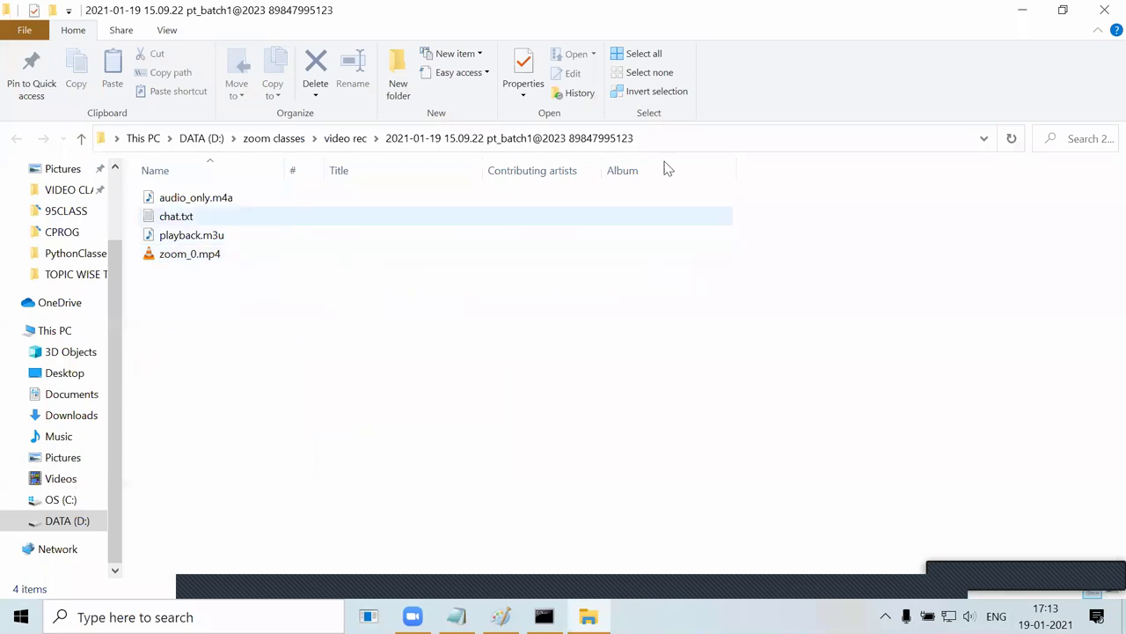
left_click(1104, 10)
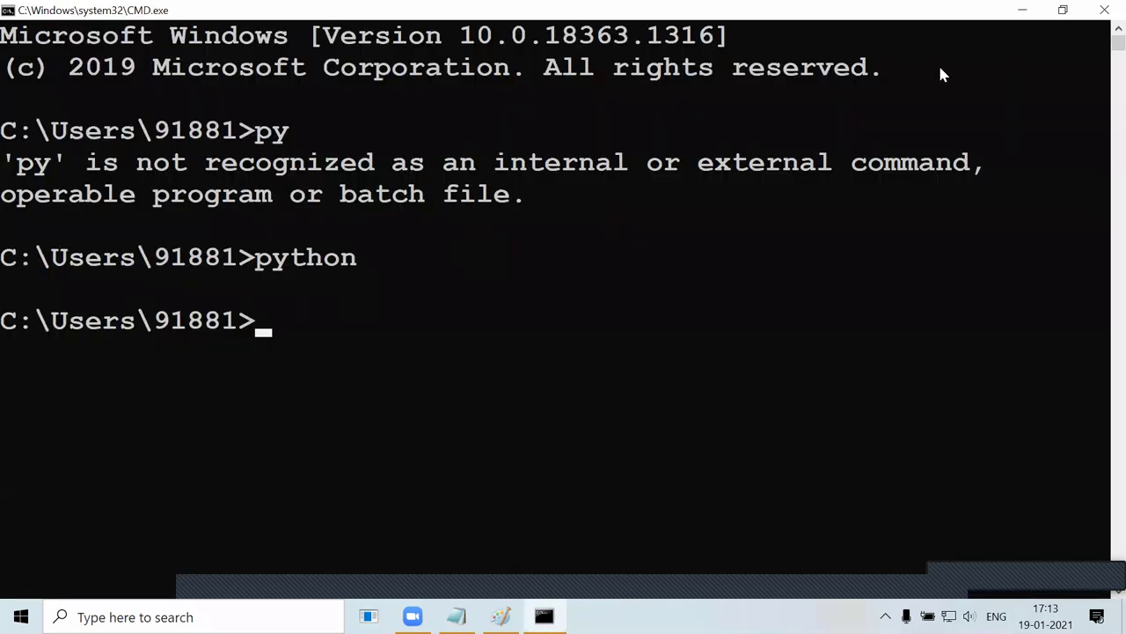
left_click(1102, 12)
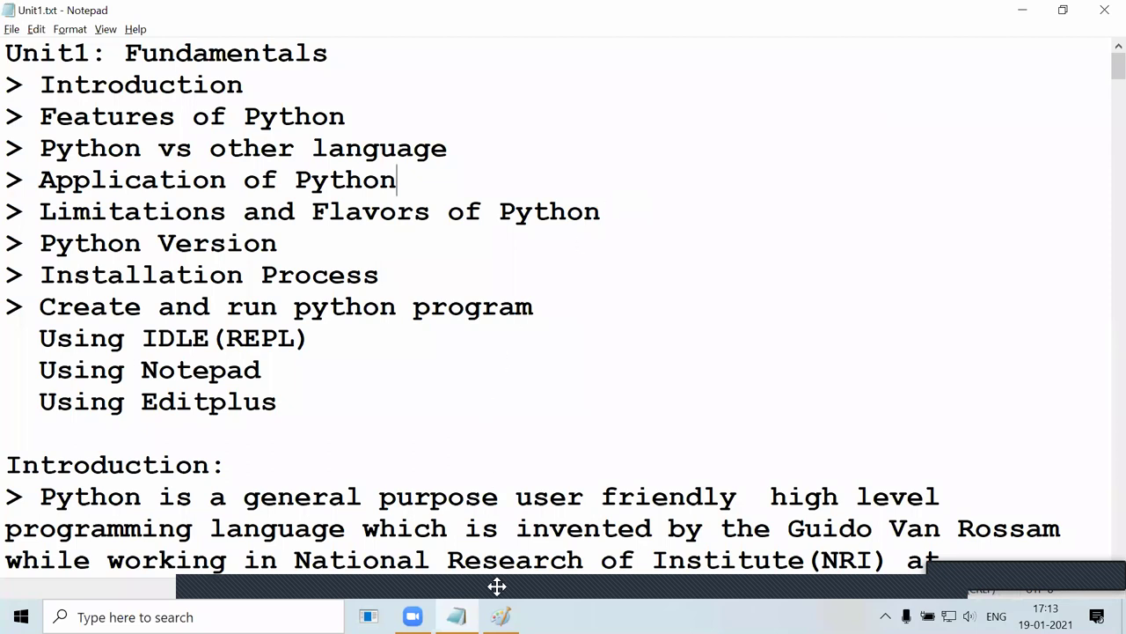
key("super")
type("chro")
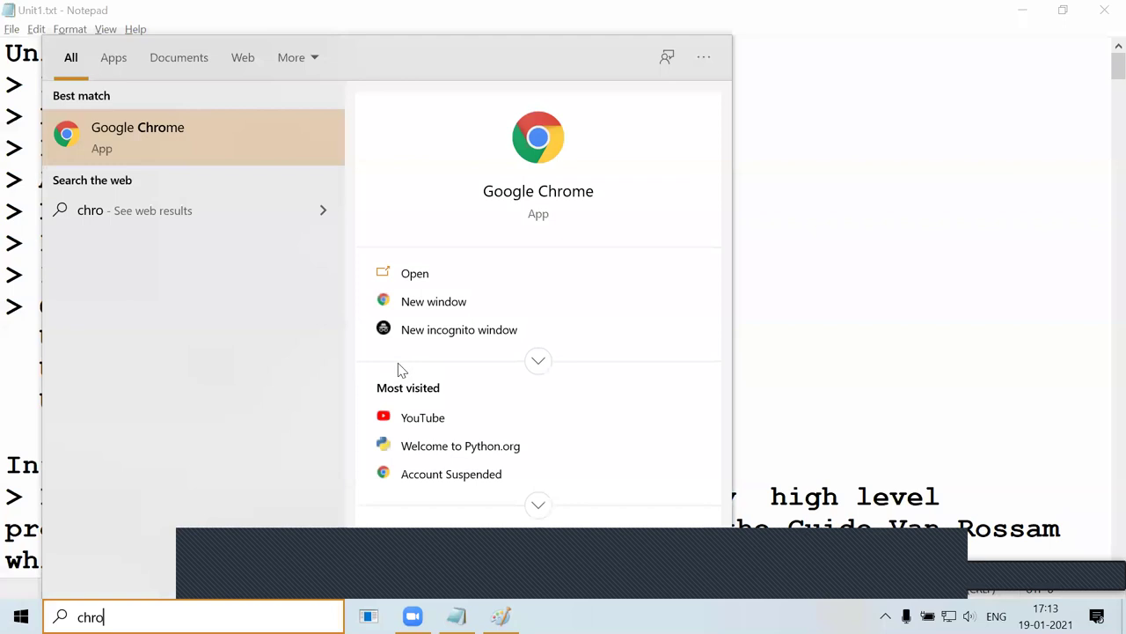
key("Escape")
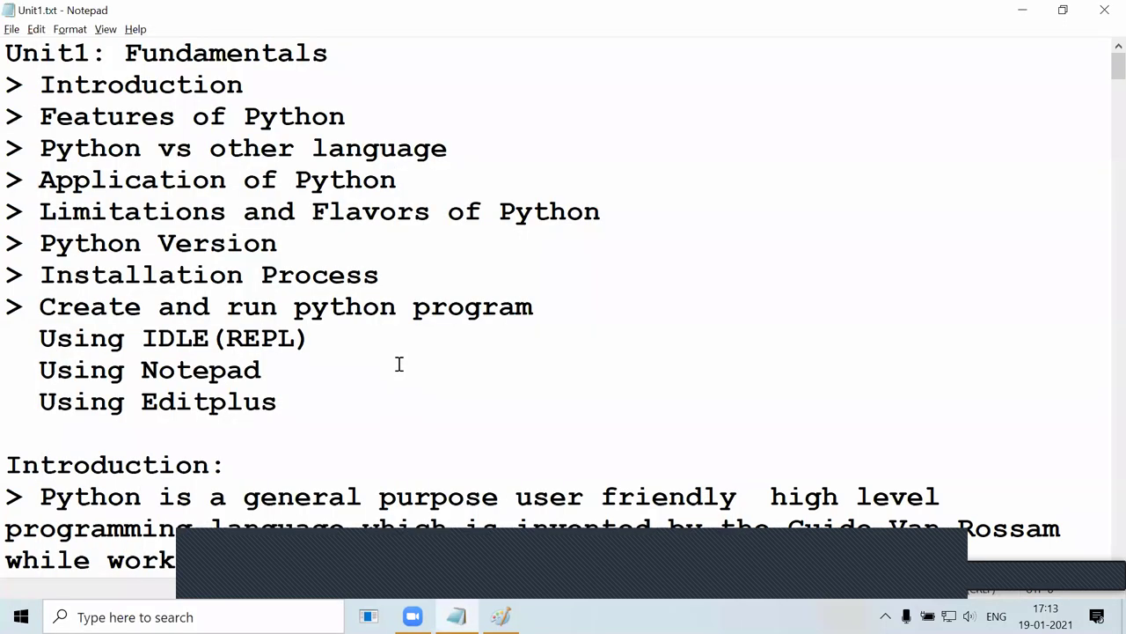
Launch Google Chrome, open a new tab and close the YouTube tab.
key("super")
type("chro")
key("Return")
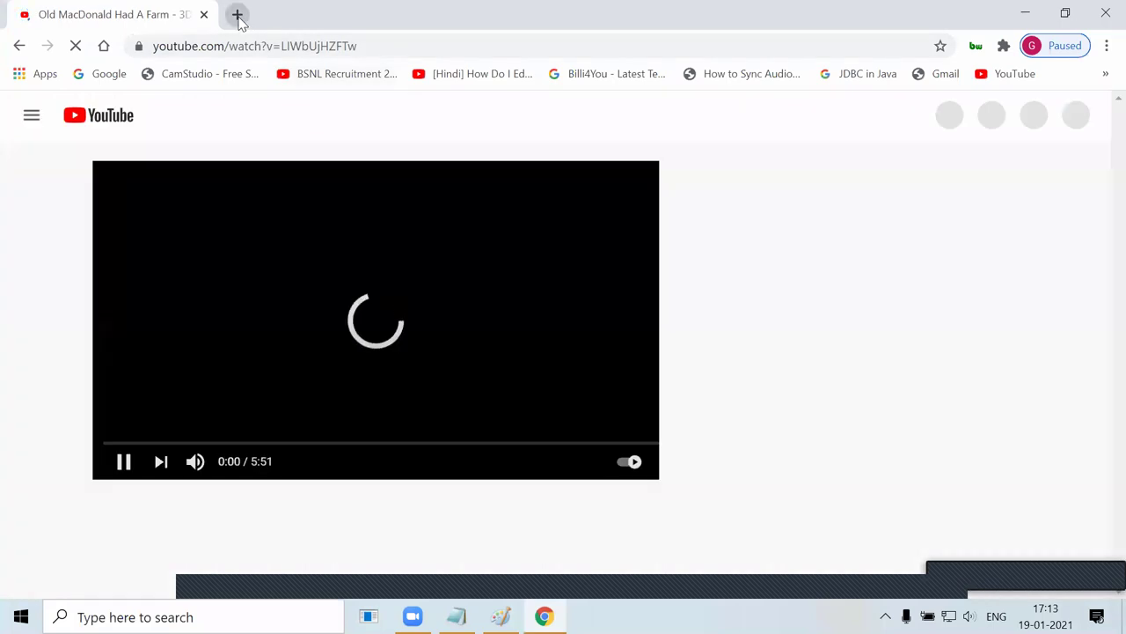
left_click(237, 15)
left_click(202, 15)
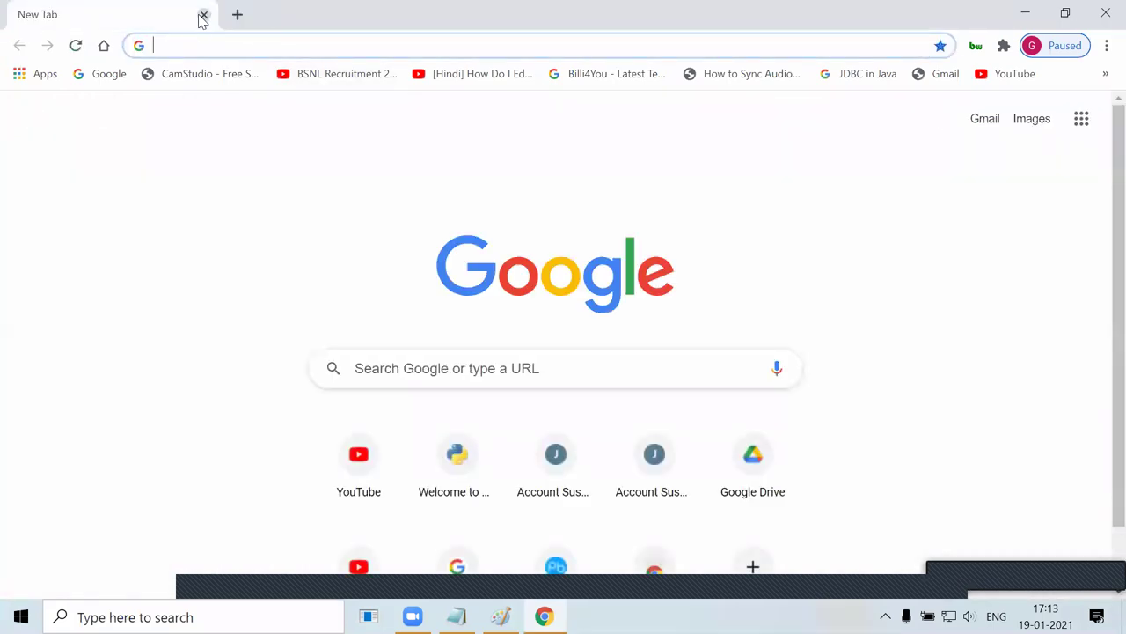
Go to the website python.org.
type("python")
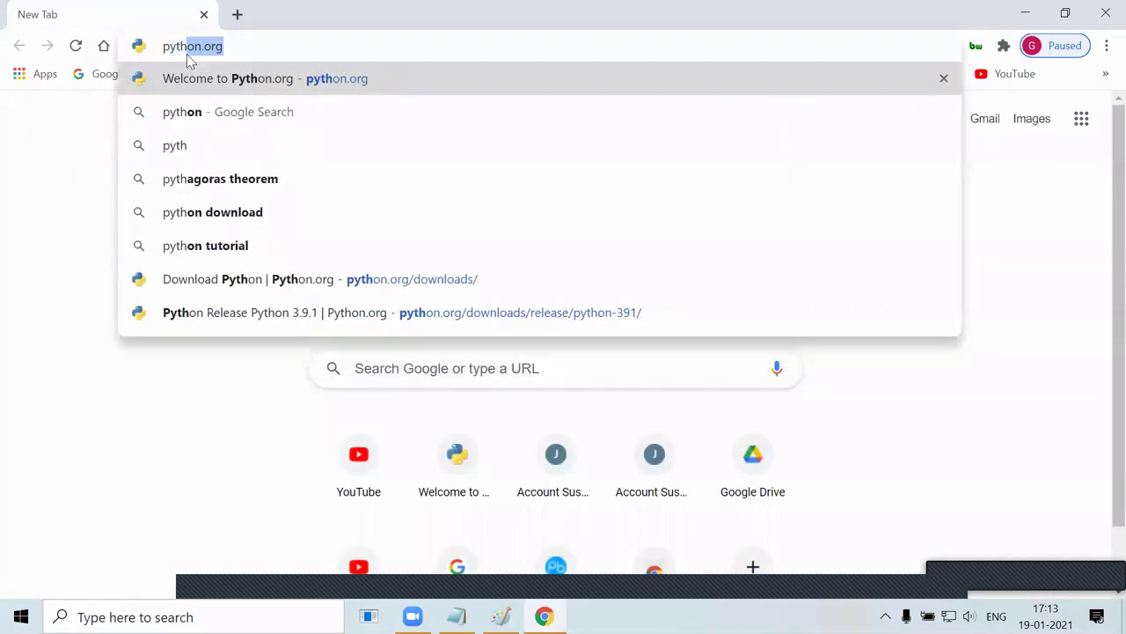
type(".")
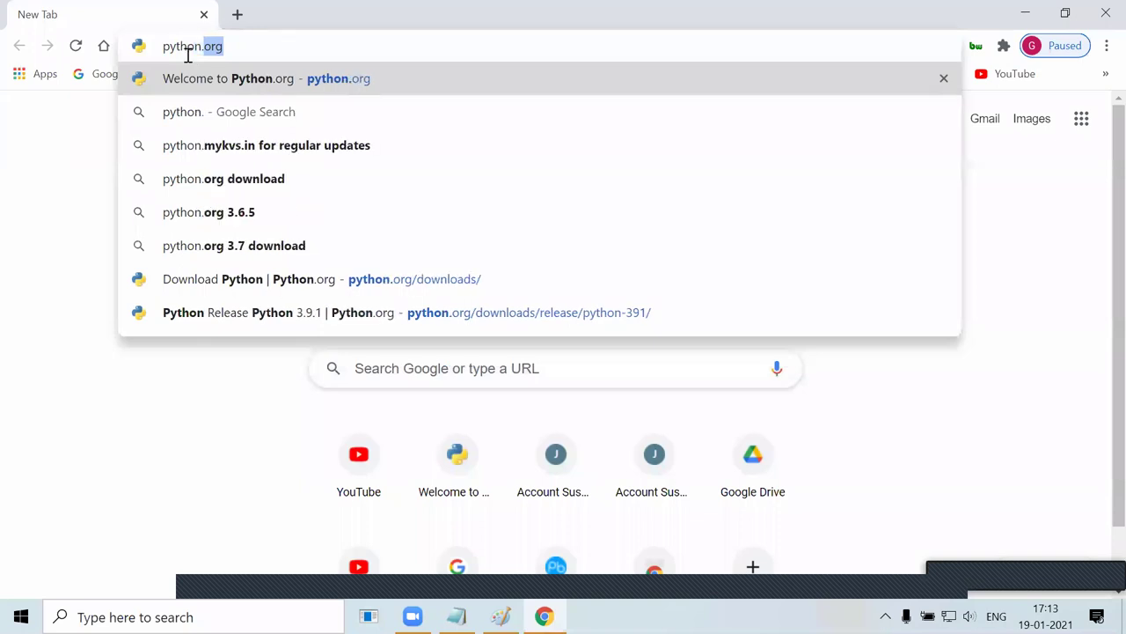
type("org")
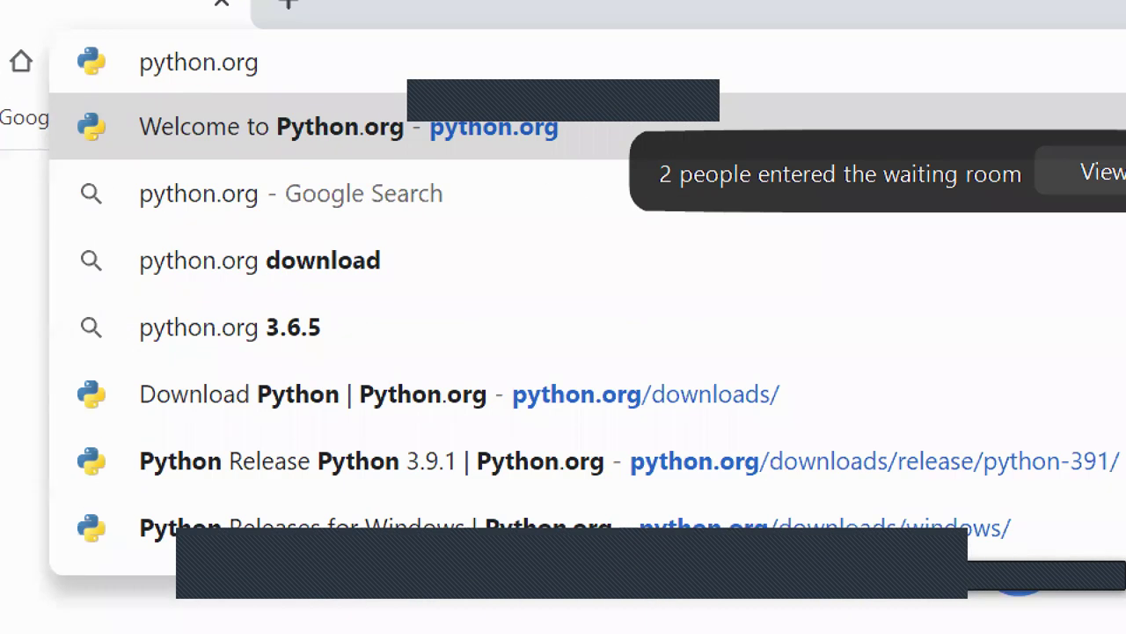
key("Return")
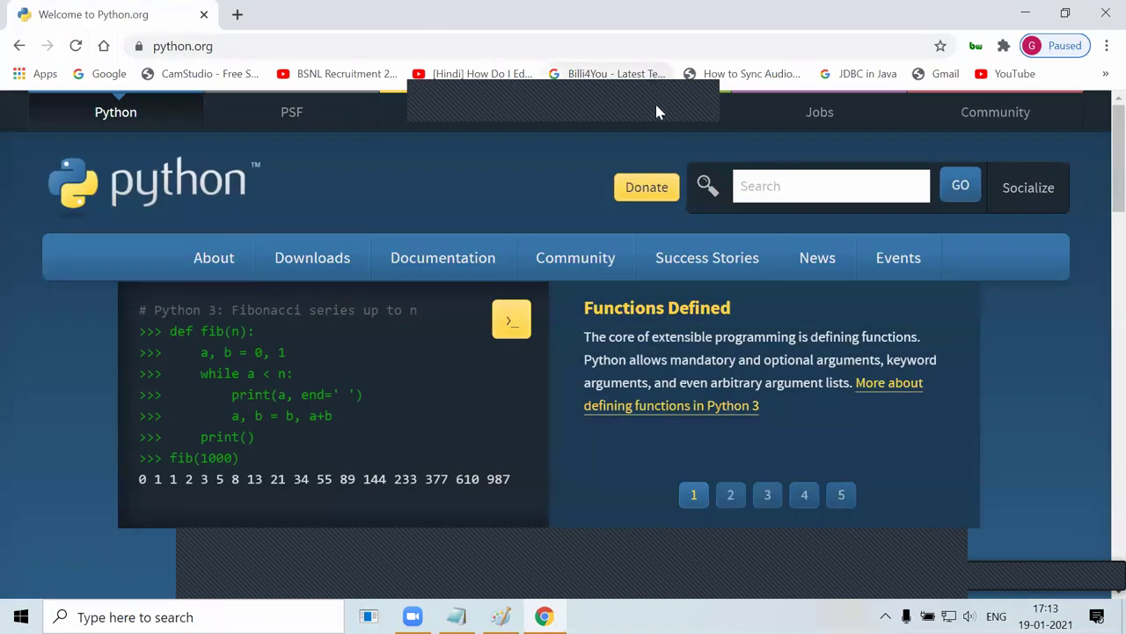
Look over the python.org home page, from the header through the news and events sections to the Python Software Foundation section.
mouse_move(457, 245)
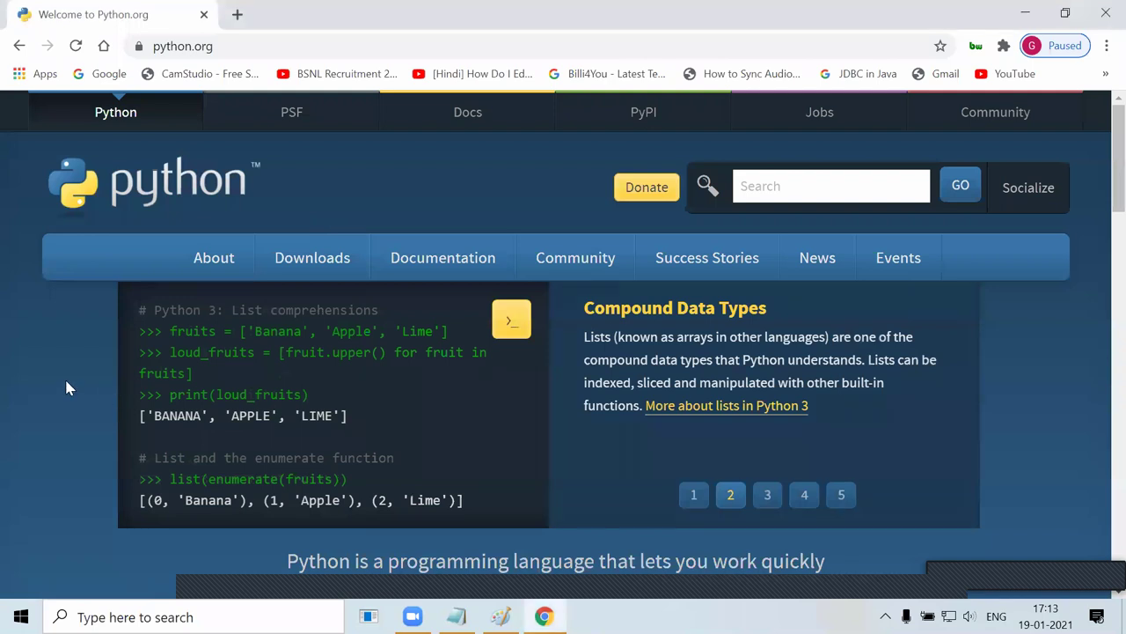
scroll(66, 378, "down", 7)
scroll(68, 384, "up", 4)
scroll(71, 388, "up", 2)
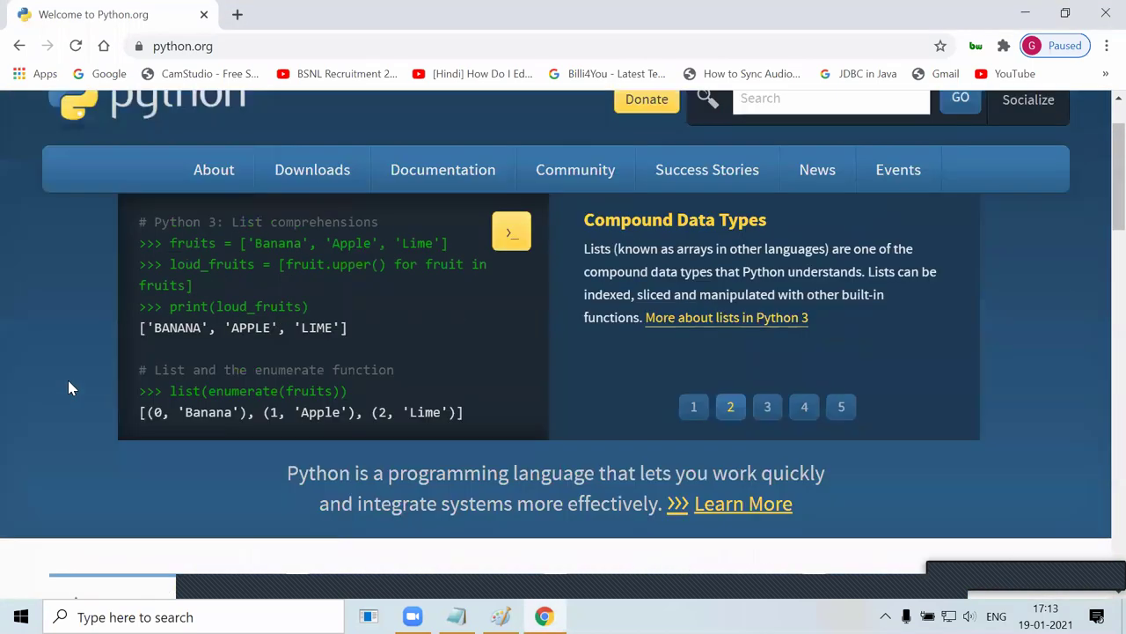
mouse_move(322, 171)
scroll(194, 282, "down", 4)
scroll(195, 287, "down", 3)
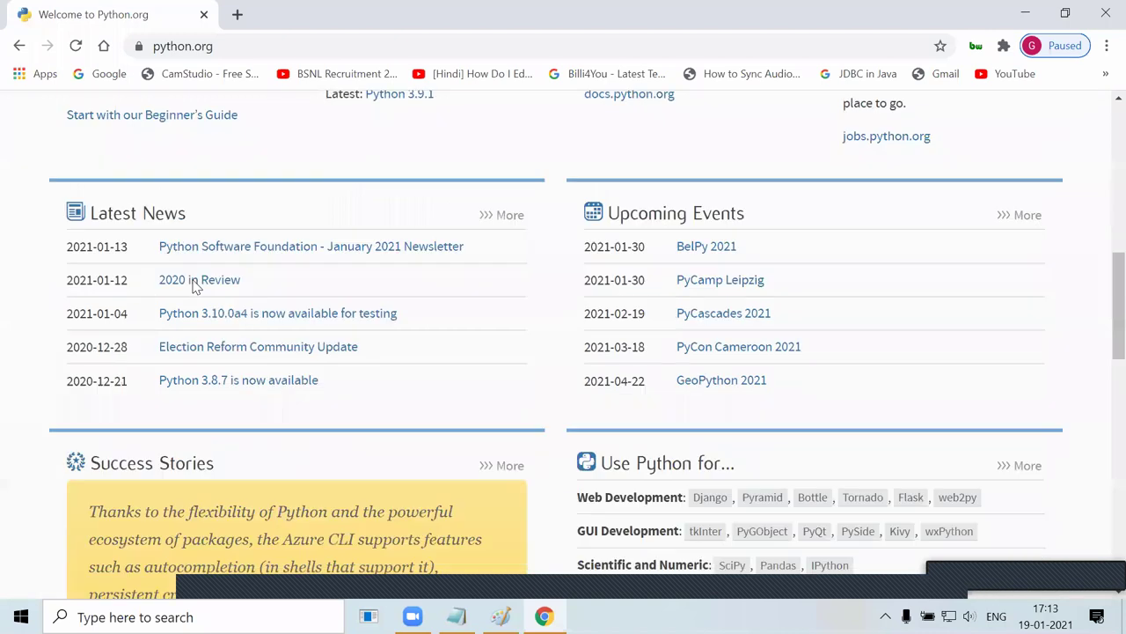
scroll(332, 382, "down", 6)
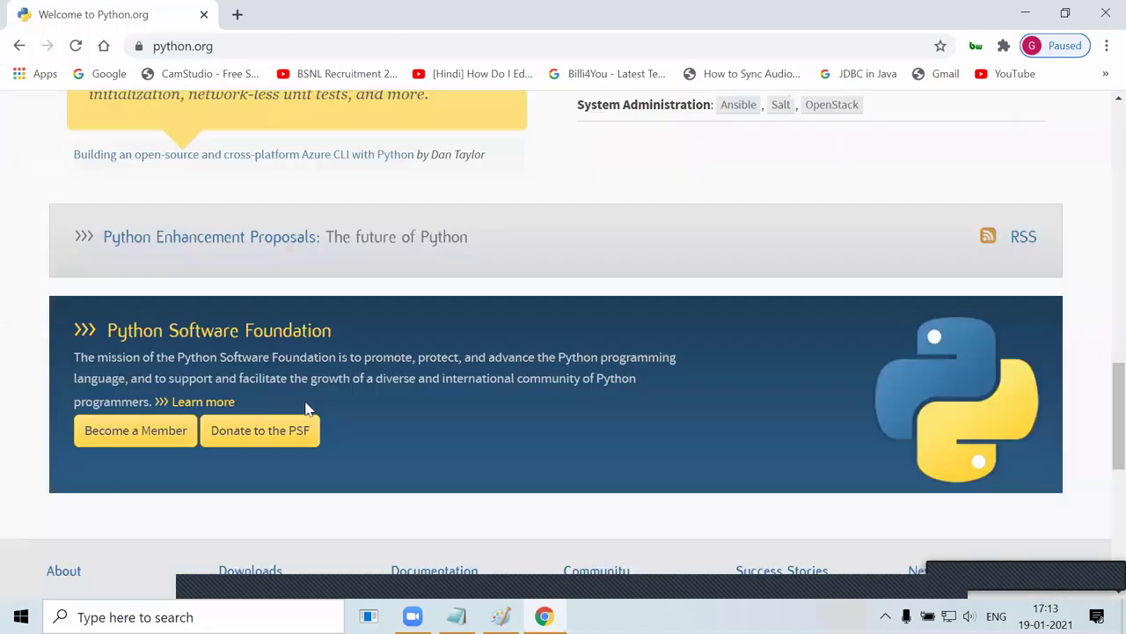
scroll(314, 392, "up", 14)
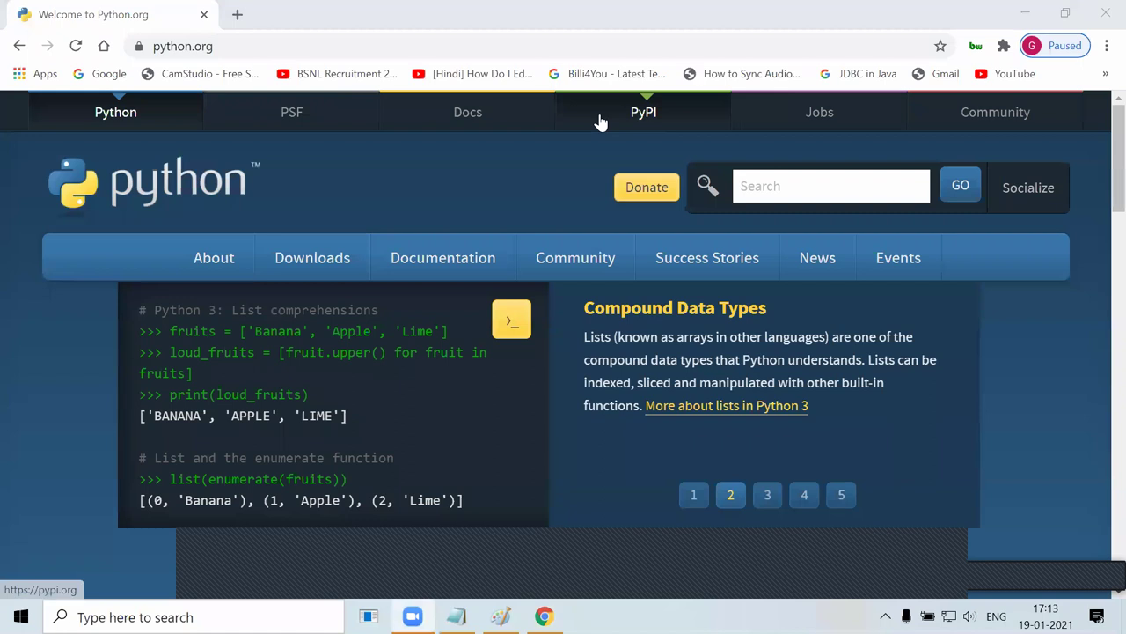
Download the Python 3.9.1 installer for Windows from python.org.
mouse_move(393, 248)
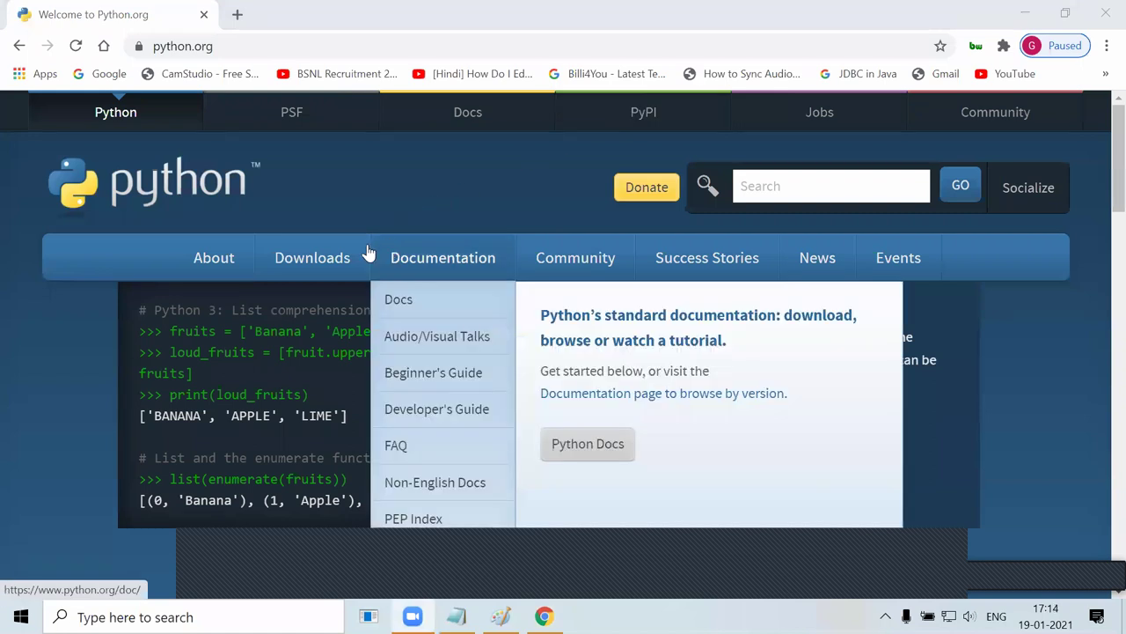
mouse_move(317, 254)
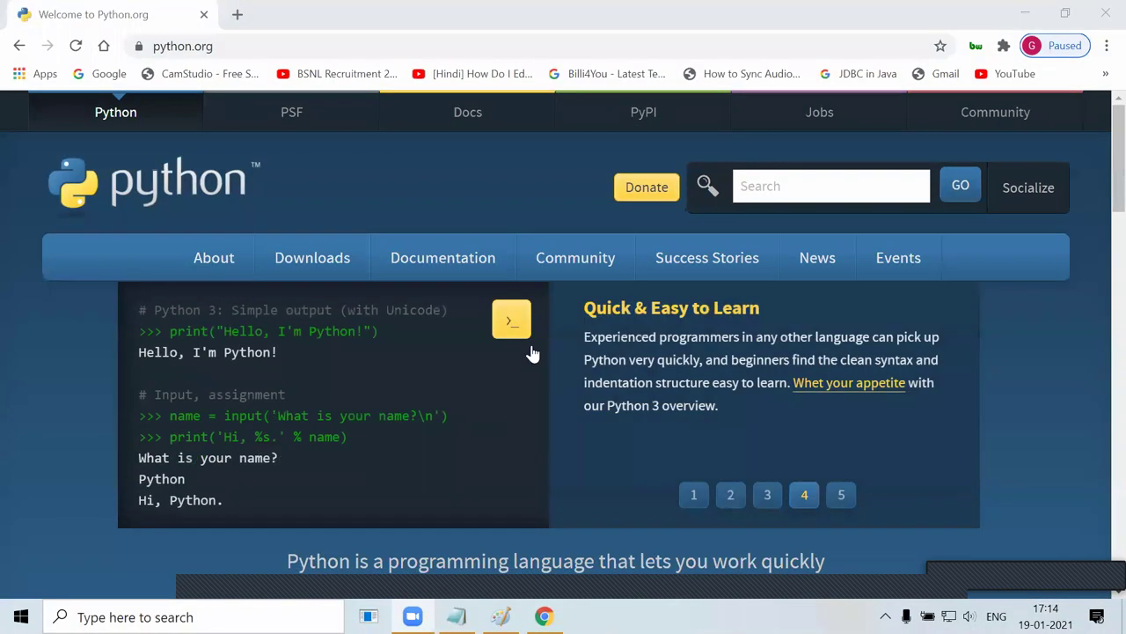
mouse_move(334, 248)
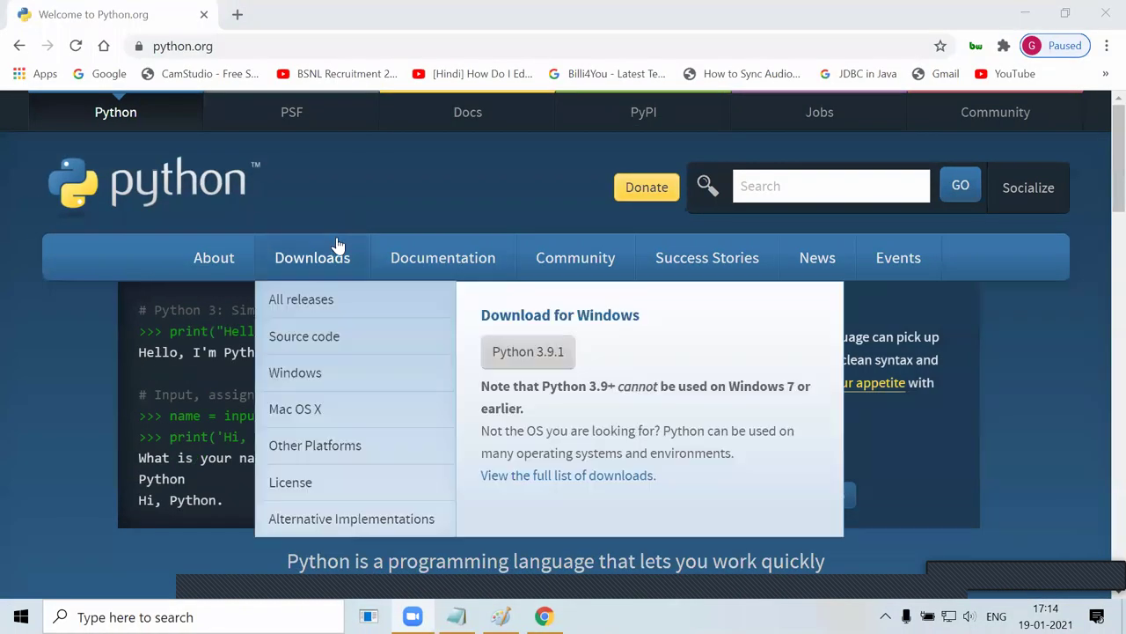
left_click(536, 364)
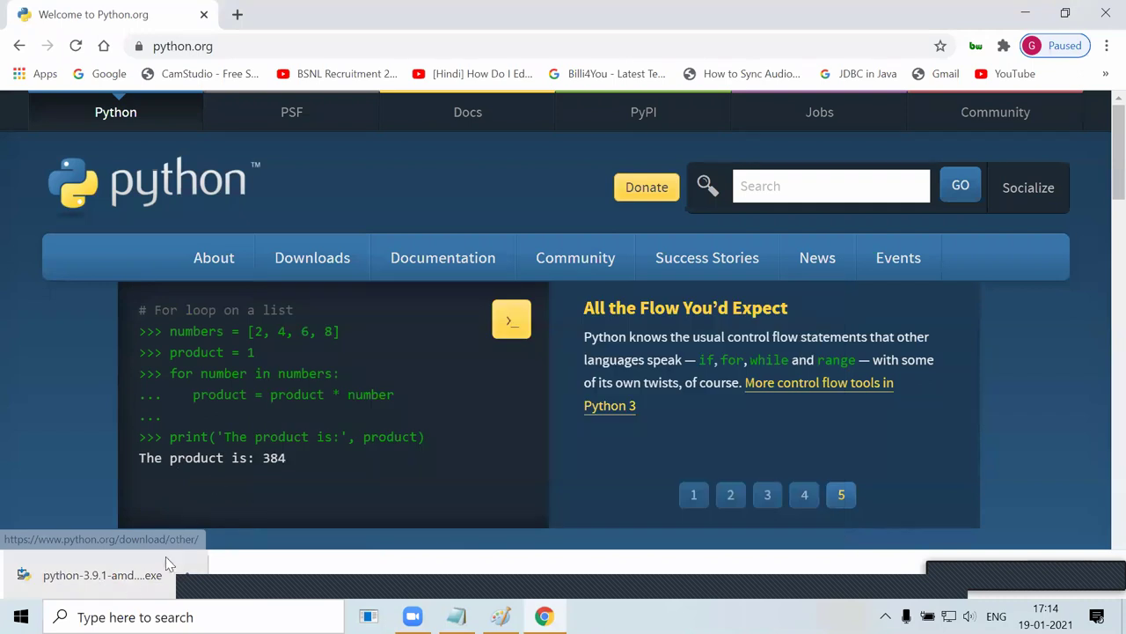
Show the downloaded installer in its folder and run python-3.9.1-amd64 (3).exe.
right_click(126, 587)
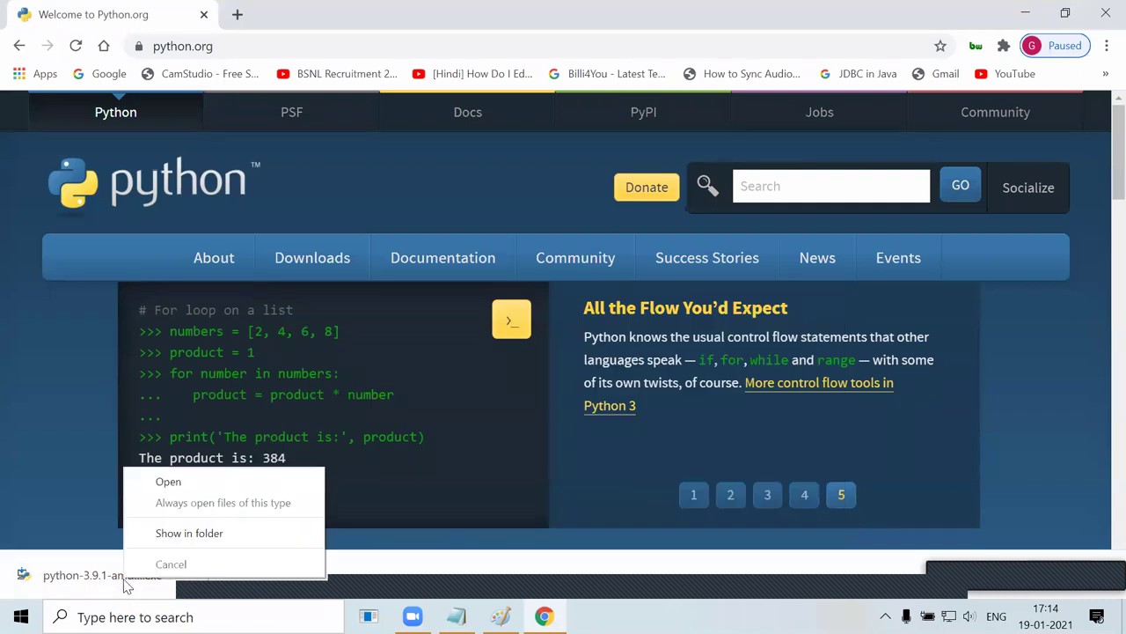
left_click(162, 534)
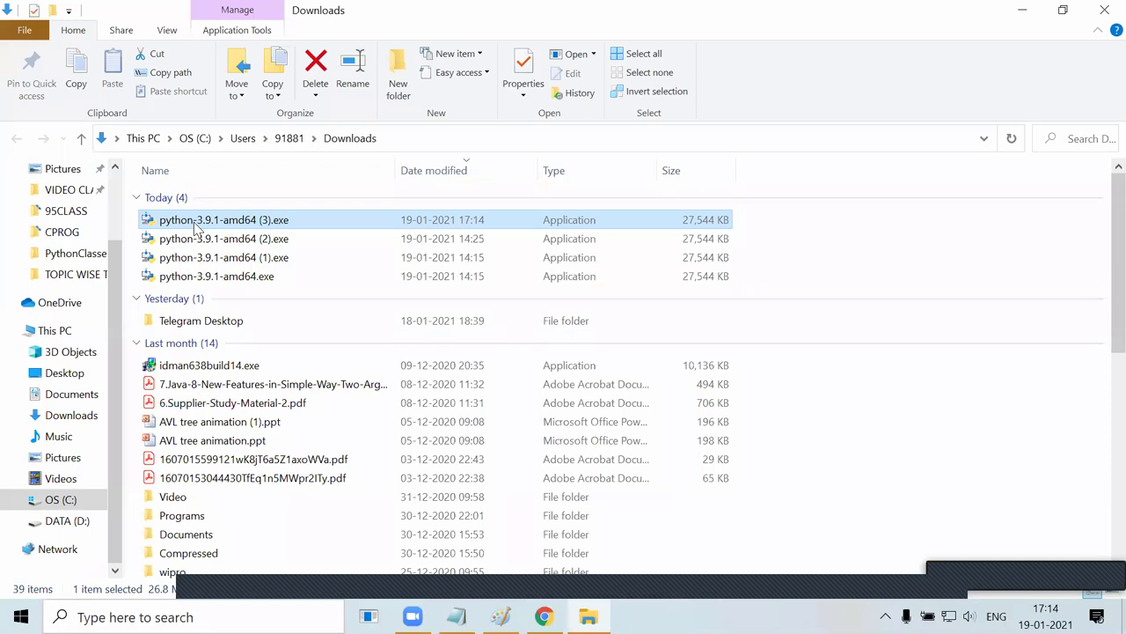
left_click(196, 221)
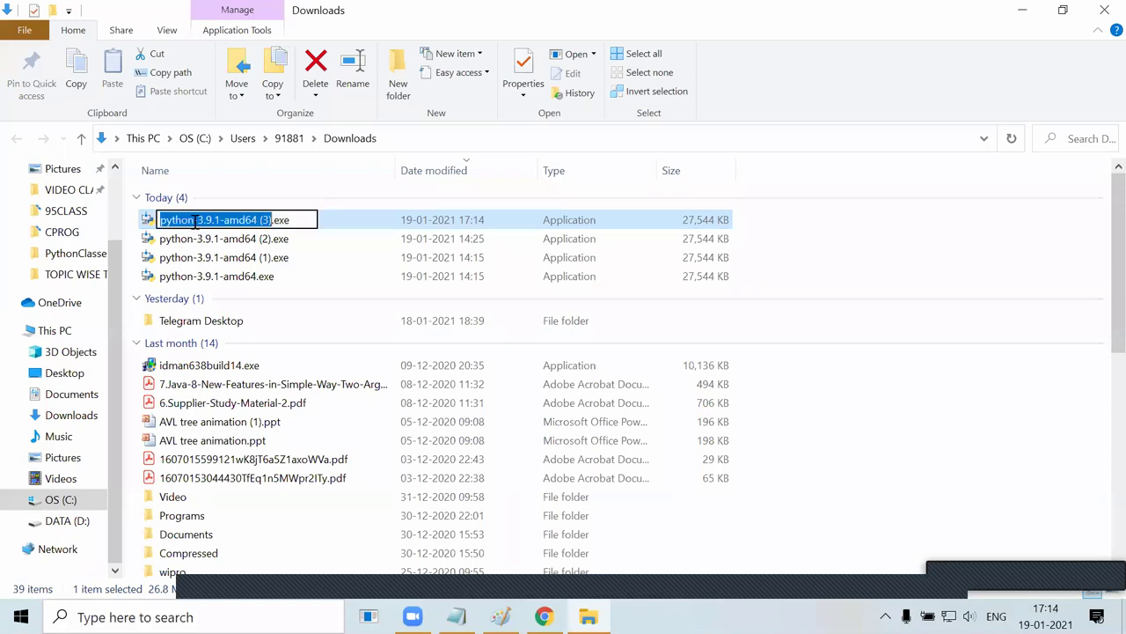
key("Escape")
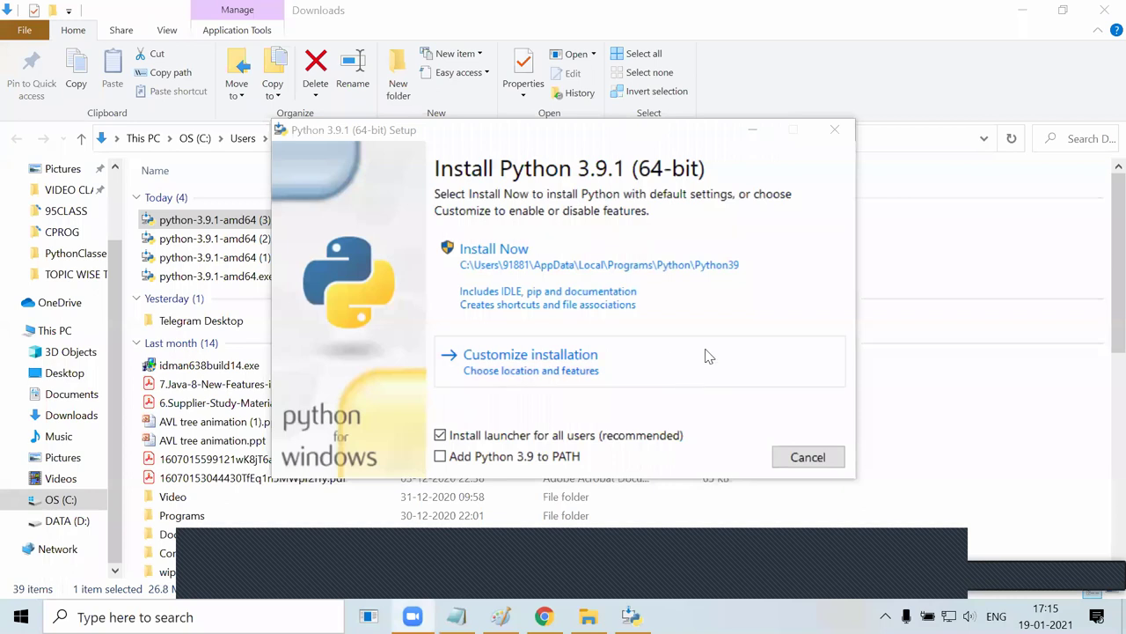
Enable adding Python 3.9 to PATH and install Python 3.9.1 with the default settings.
left_click(439, 458)
mouse_move(424, 464)
left_mouse_down()
mouse_move(424, 447)
mouse_move(445, 442)
mouse_move(448, 473)
mouse_move(426, 480)
mouse_move(415, 468)
mouse_move(486, 470)
left_mouse_up()
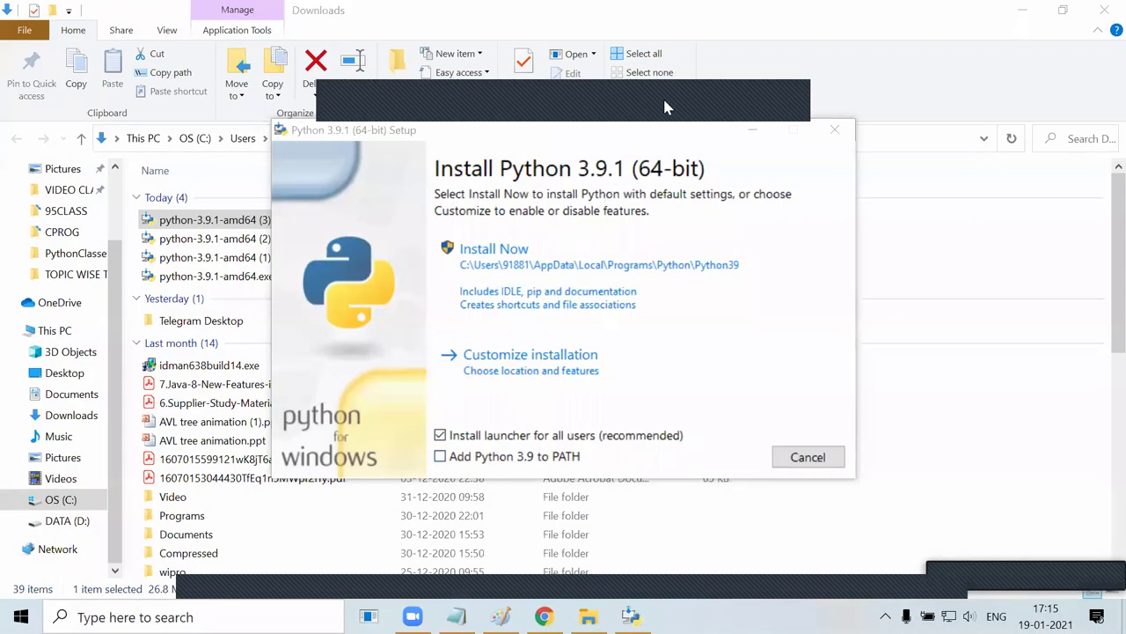
left_click(440, 457)
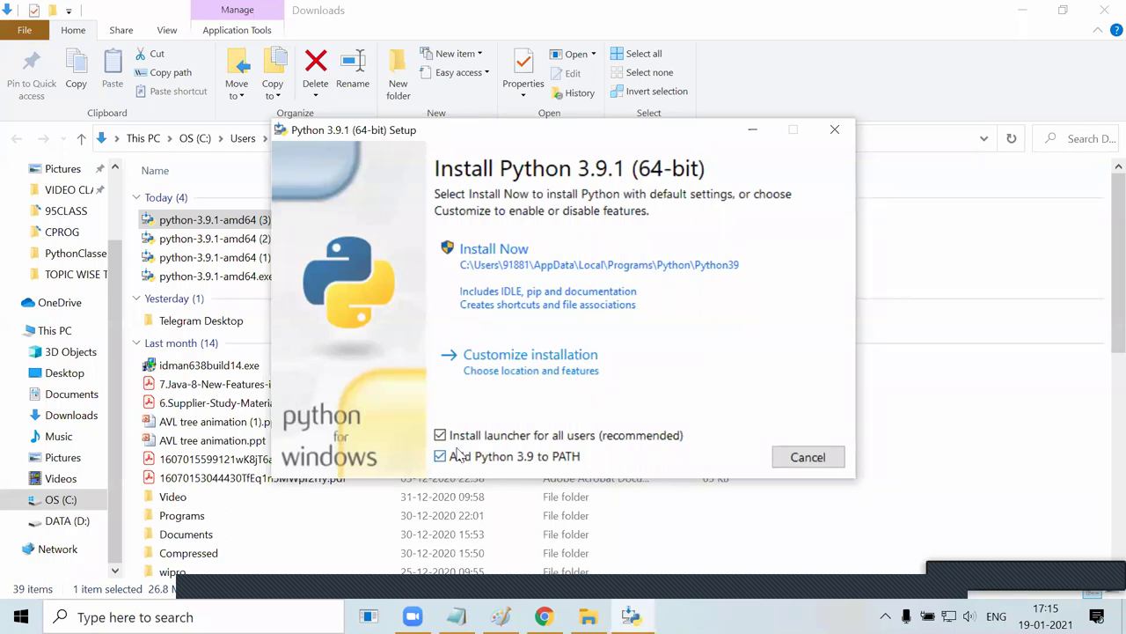
left_click(497, 275)
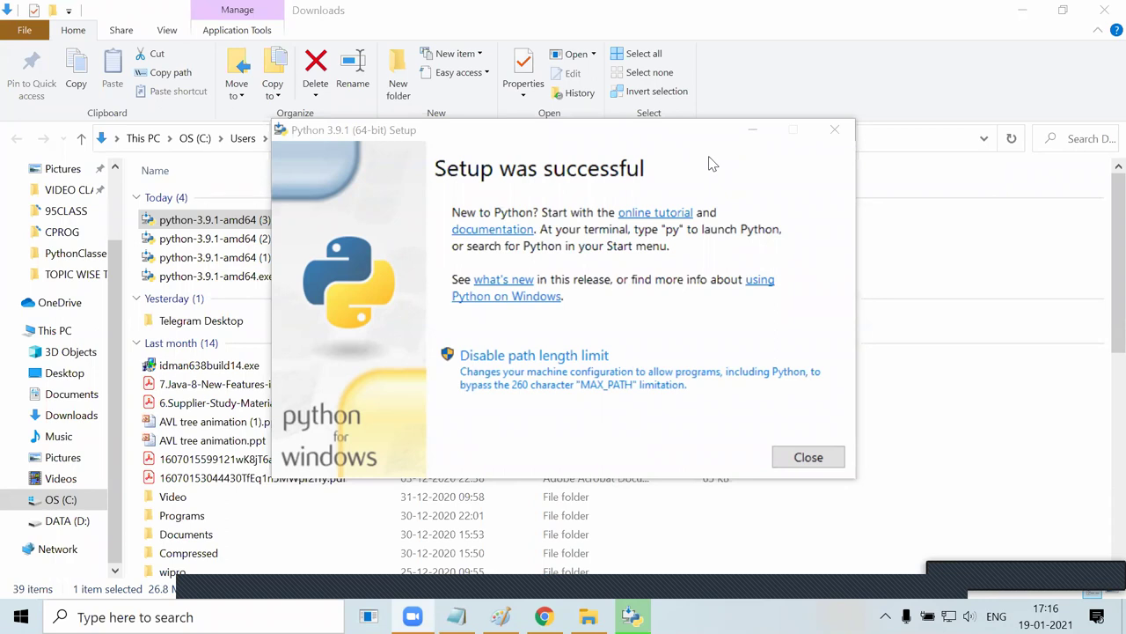
Close the finished Python setup, the Downloads folder and the Chrome window.
left_click(809, 457)
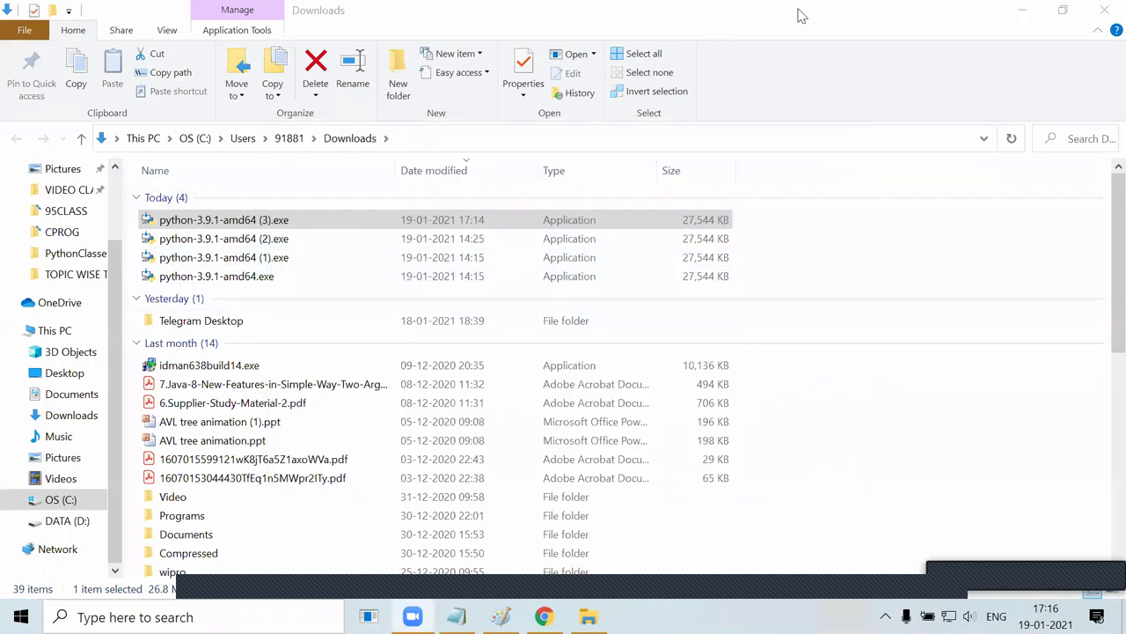
left_click(1105, 9)
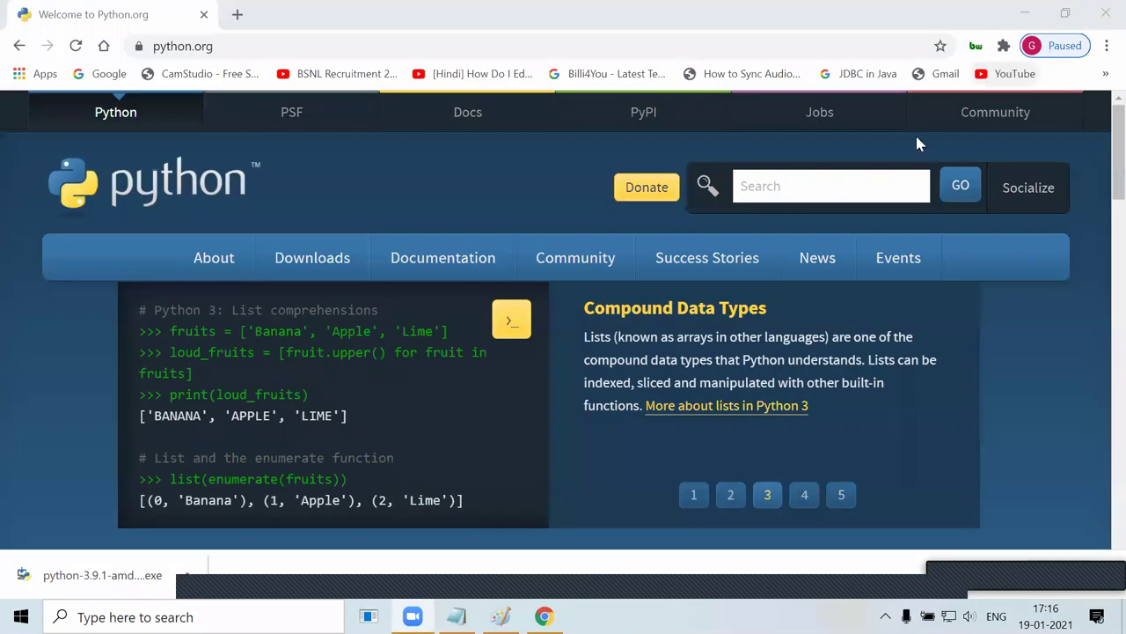
left_click(1102, 12)
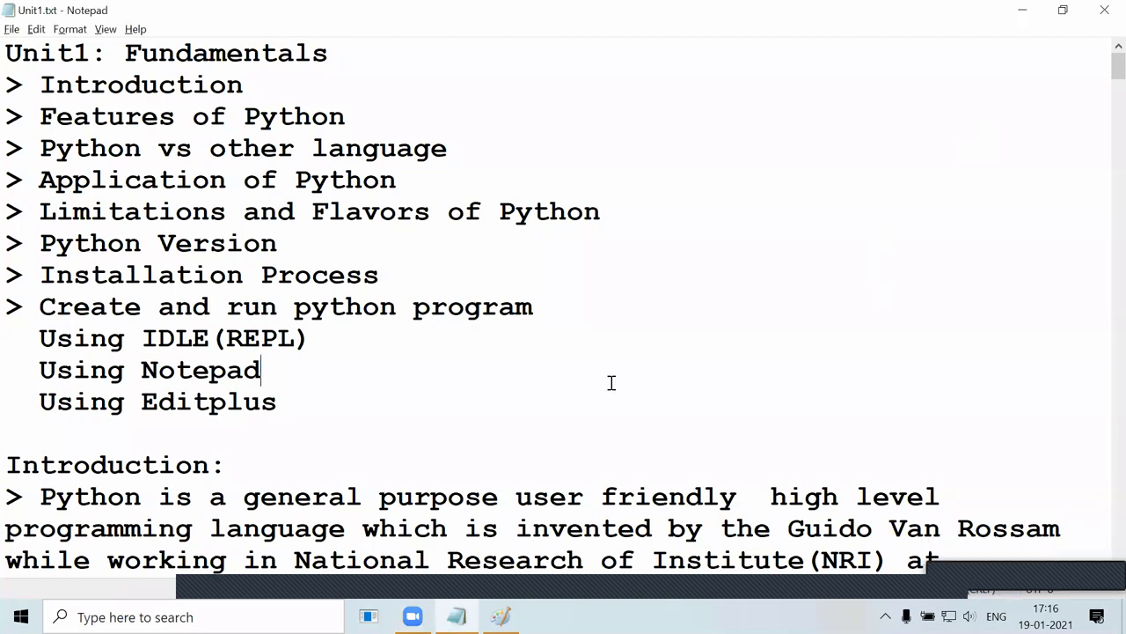
Look through the Unit1.txt notes as far as the section on developing Python applications using IDLE.
scroll(611, 382, "down", 10)
left_click(377, 483)
scroll(378, 483, "down", 2)
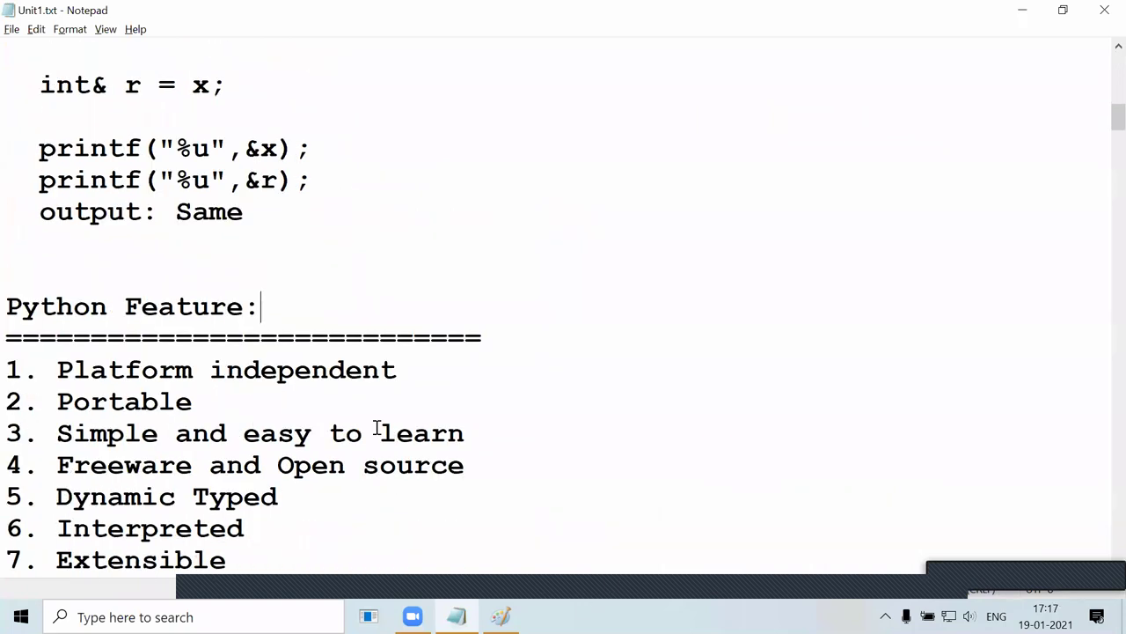
scroll(377, 431, "down", 8)
left_click(431, 339)
scroll(476, 343, "down", 15)
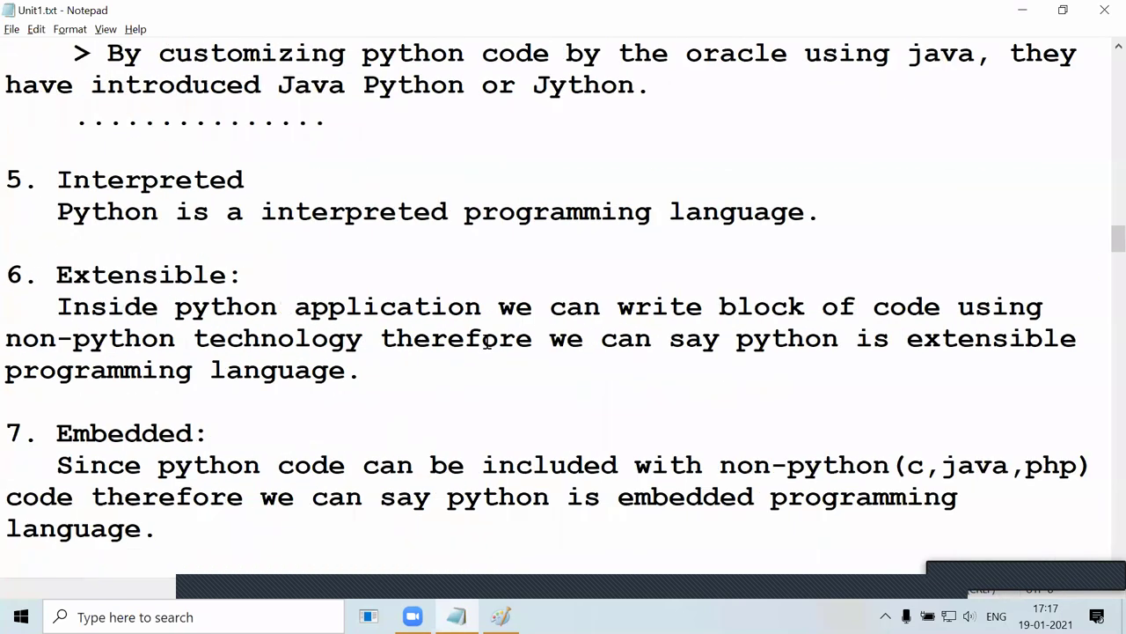
scroll(487, 339, "down", 20)
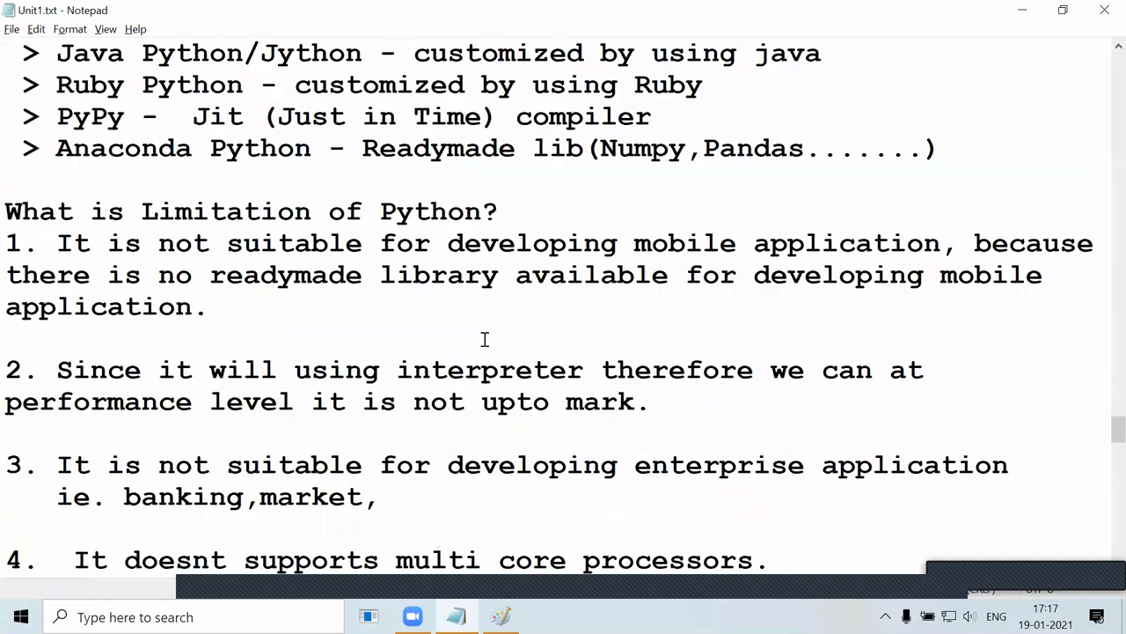
scroll(484, 339, "down", 4)
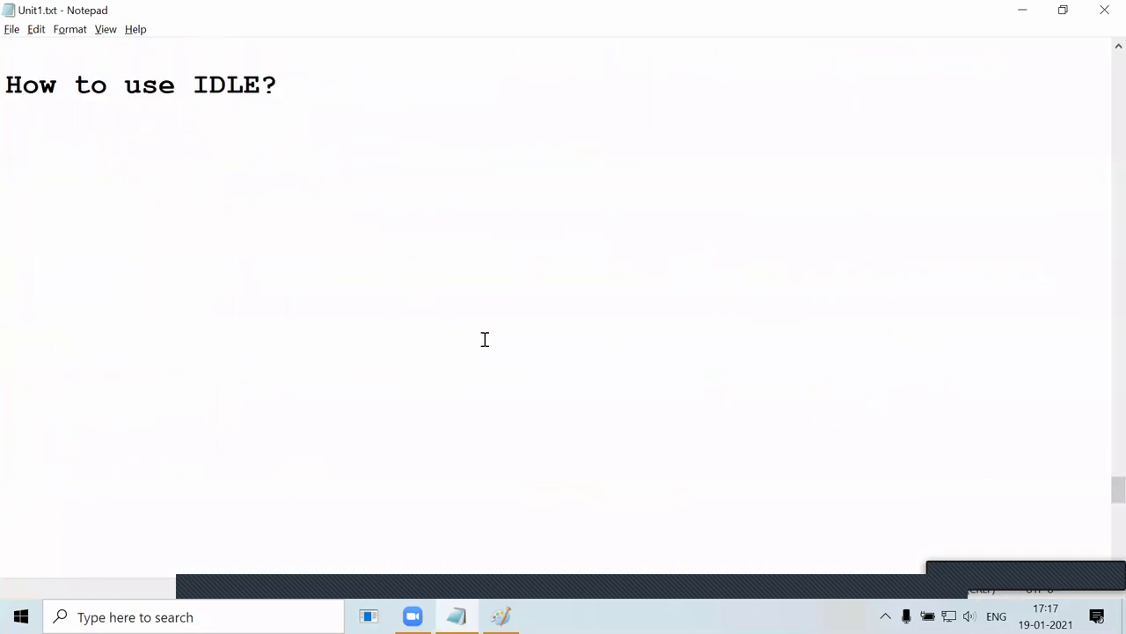
scroll(434, 292, "down", 1)
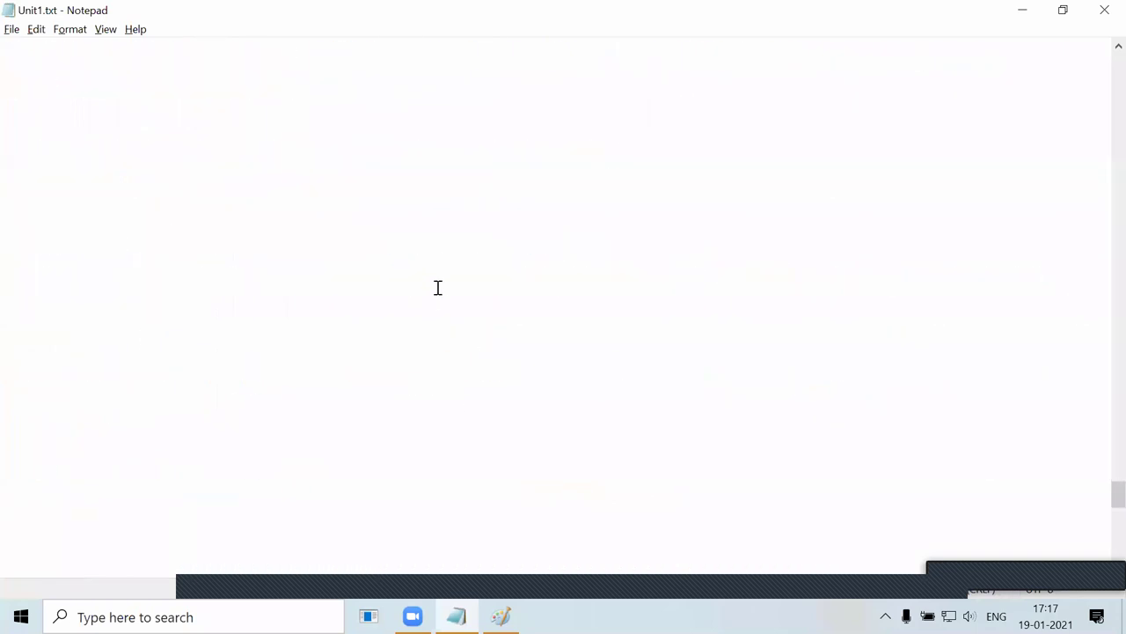
scroll(443, 282, "up", 3)
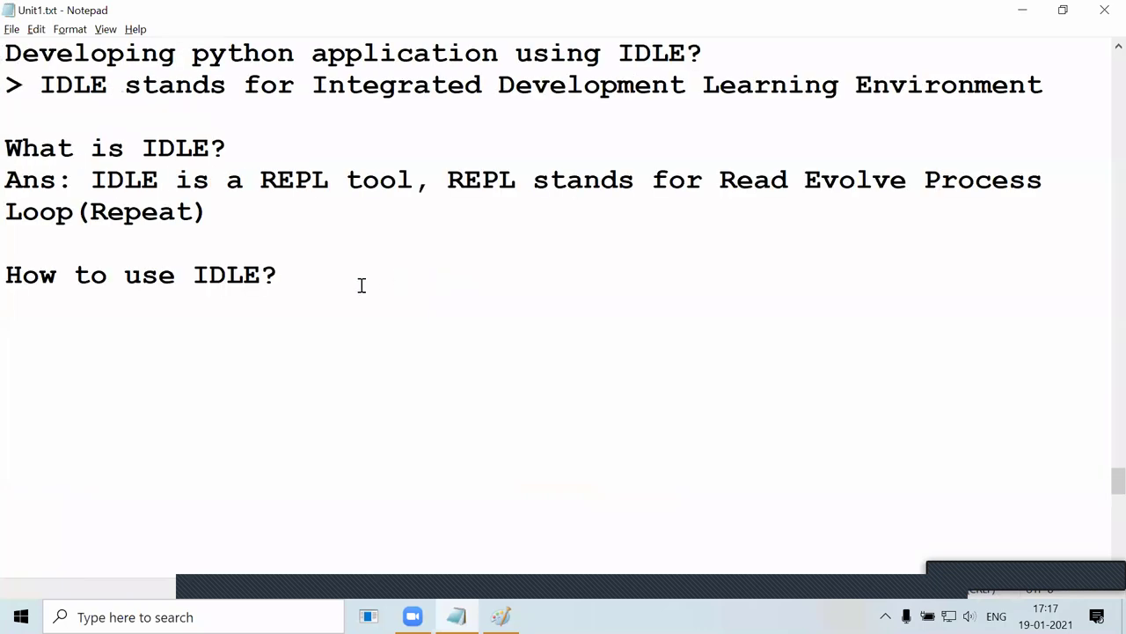
Highlight the "How to use IDLE?" heading in the notes, and clear the selection.
left_click_drag(313, 276, 282, 275)
left_click(178, 273)
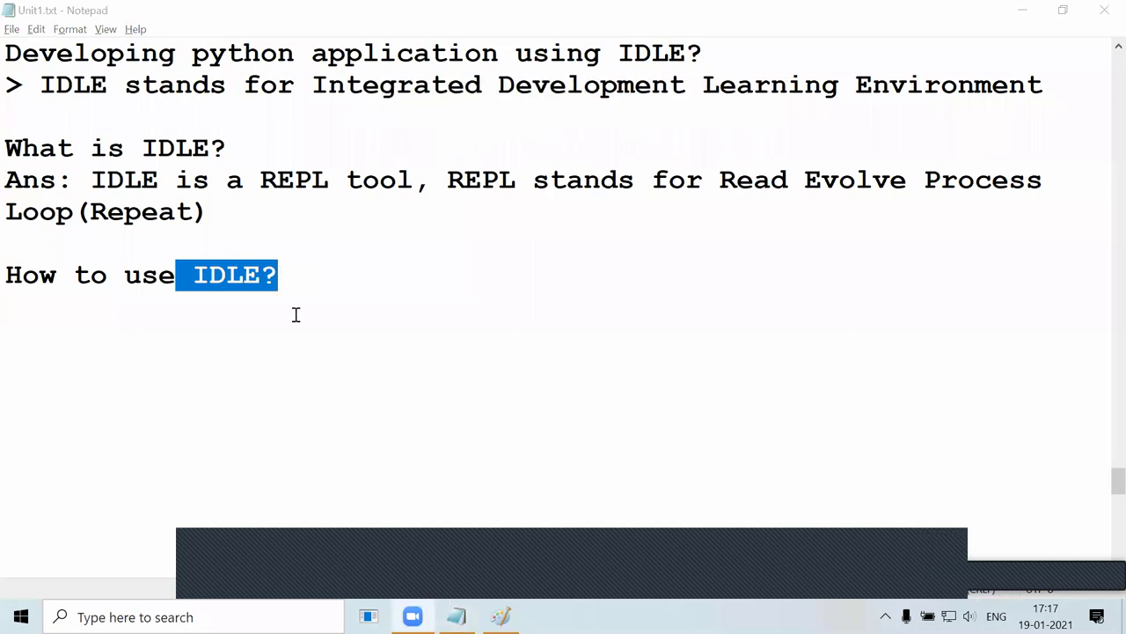
left_click(276, 282)
left_click_drag(276, 282, 322, 270)
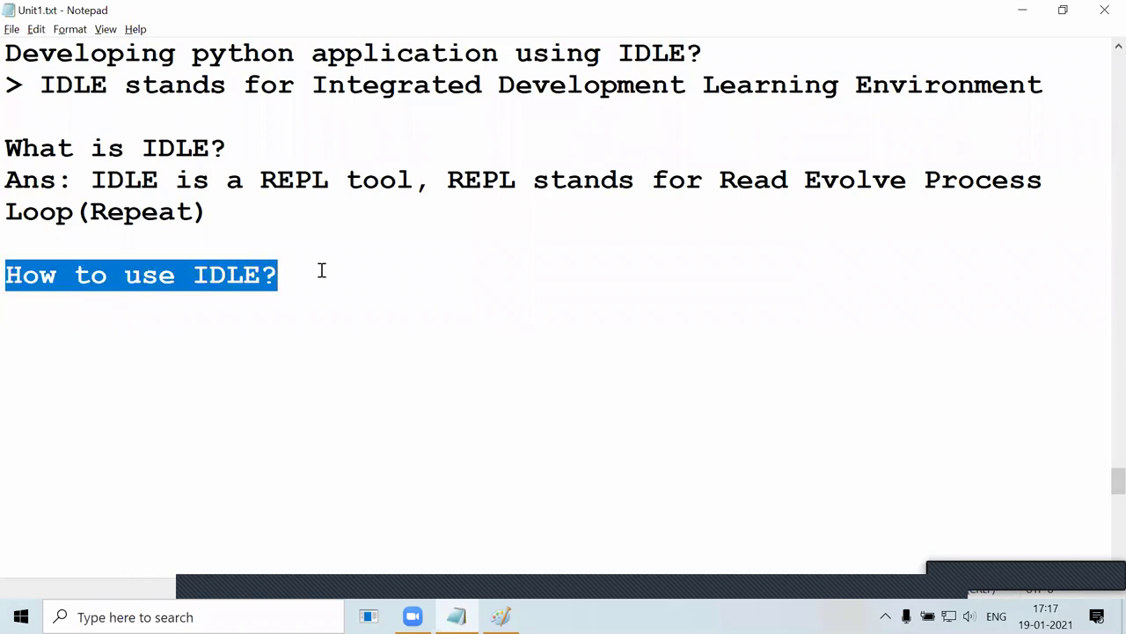
left_click_drag(322, 270, 7, 275)
left_click(292, 317)
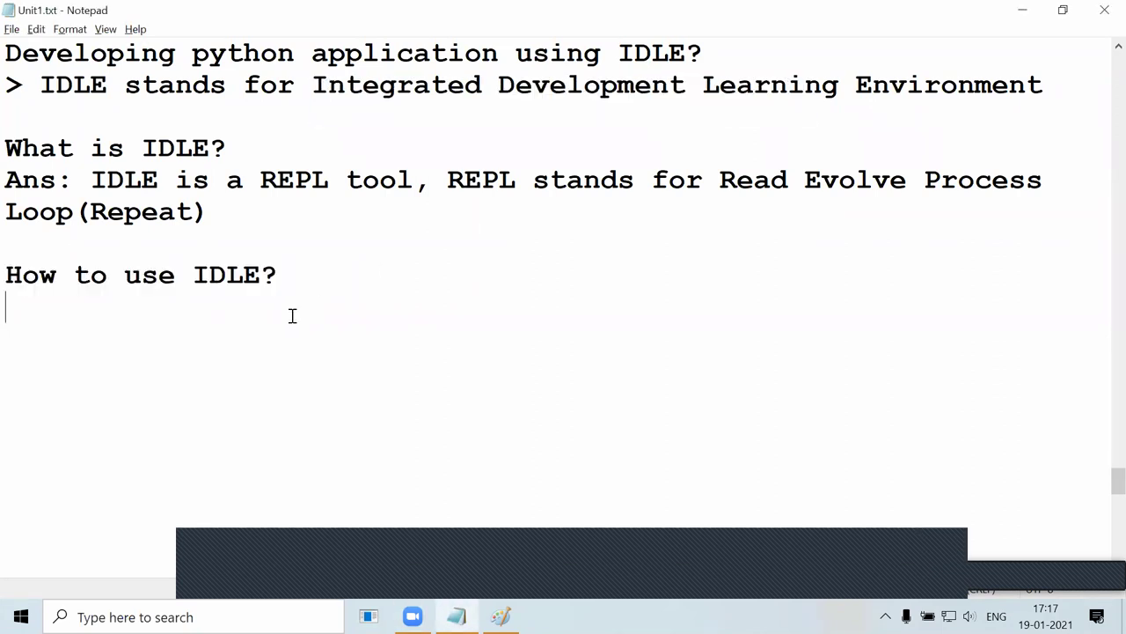
Point out IDLE in the "What is IDLE?" and "How to use IDLE?" headings by highlighting the text.
scroll(292, 316, "up", 2)
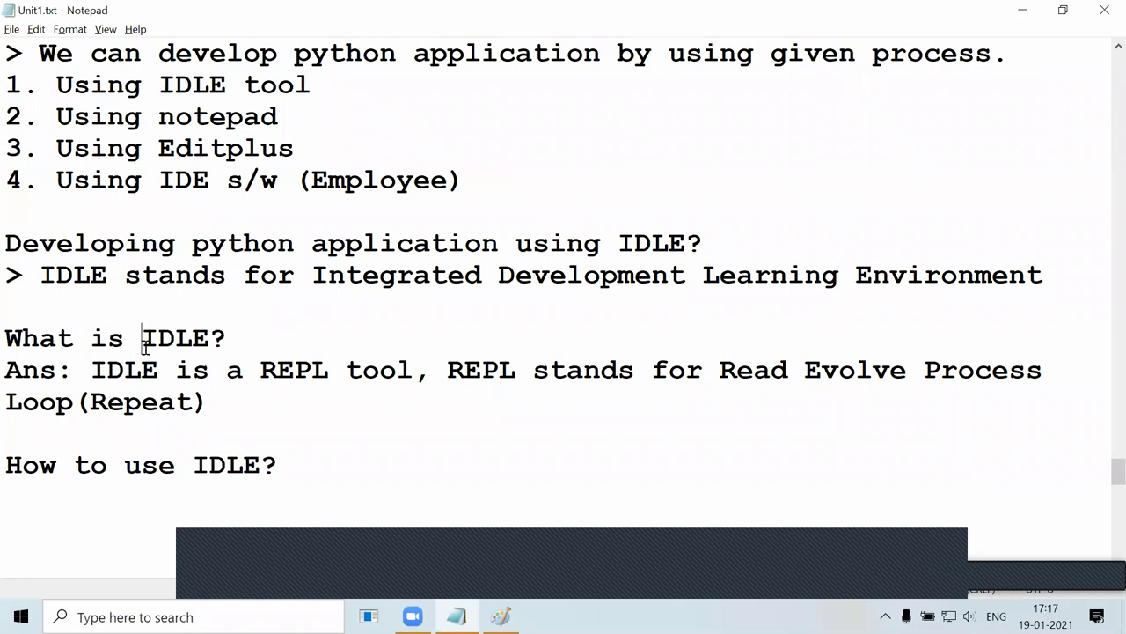
left_click_drag(145, 340, 228, 342)
left_click_drag(292, 472, 156, 448)
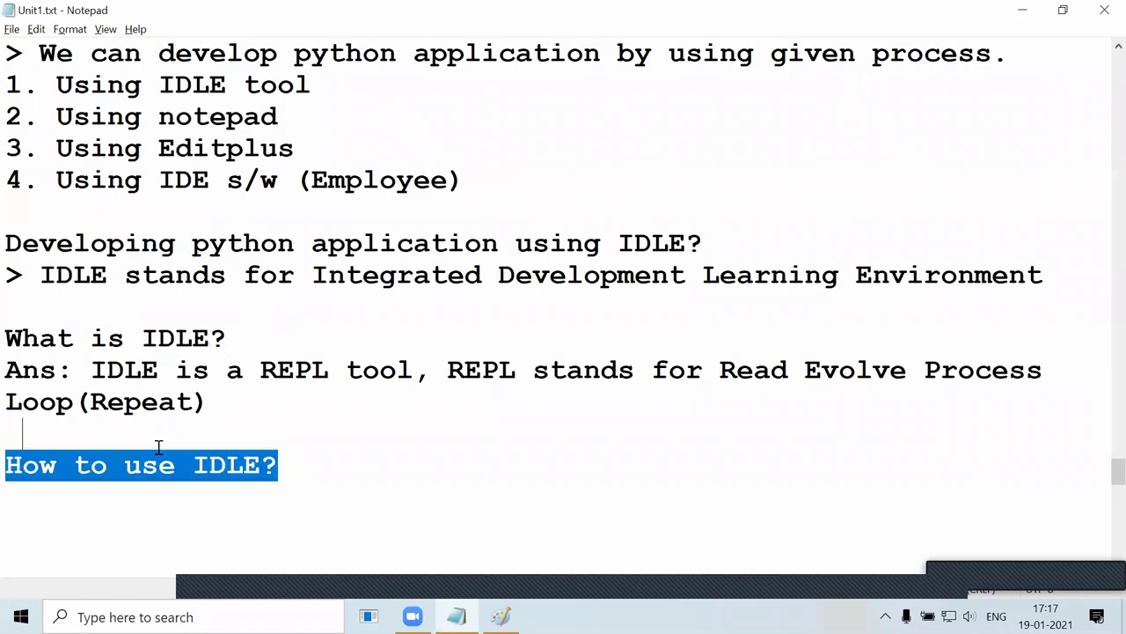
left_click_drag(275, 464, 181, 464)
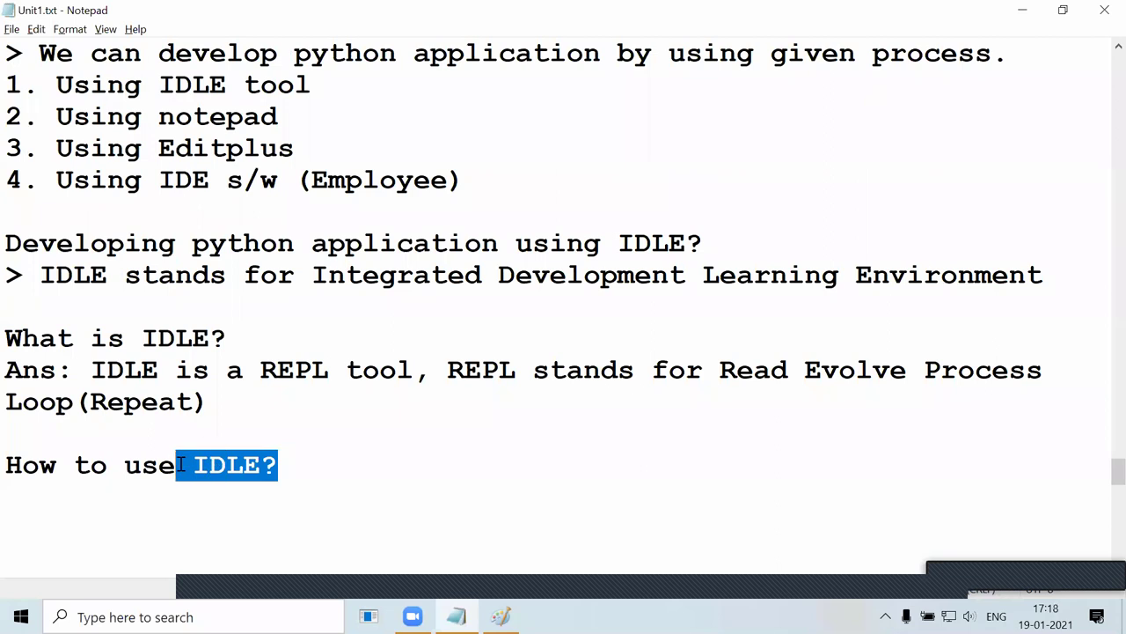
left_click(317, 444)
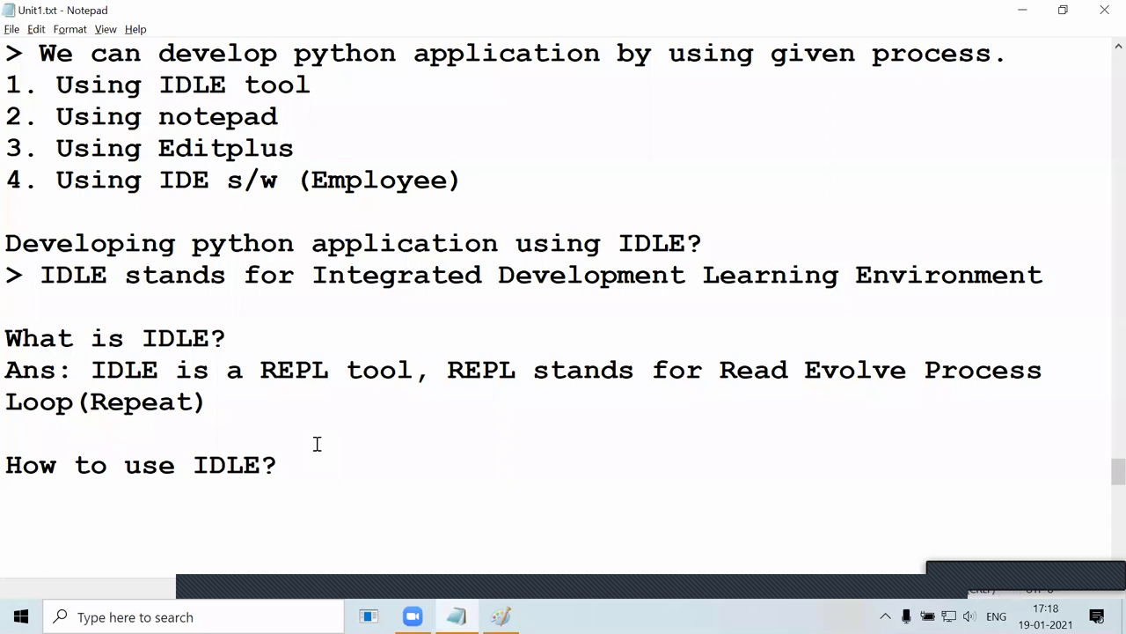
Highlight the list of four ways to develop a Python application, and single out "IDLE tool" in its first item.
left_click(401, 219)
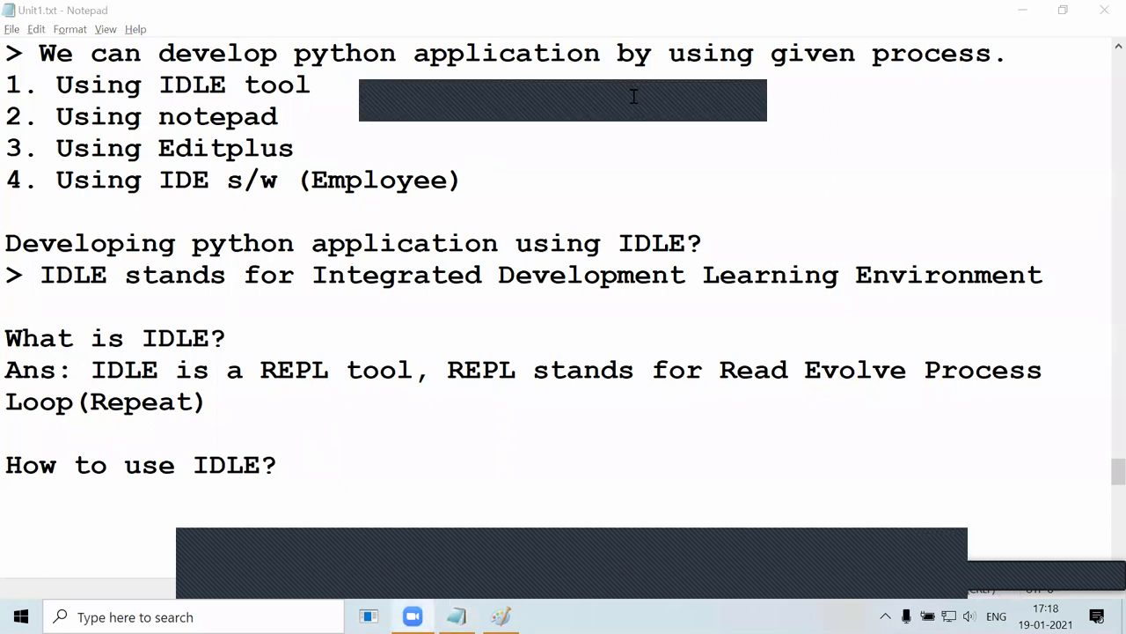
left_click_drag(5, 84, 451, 180)
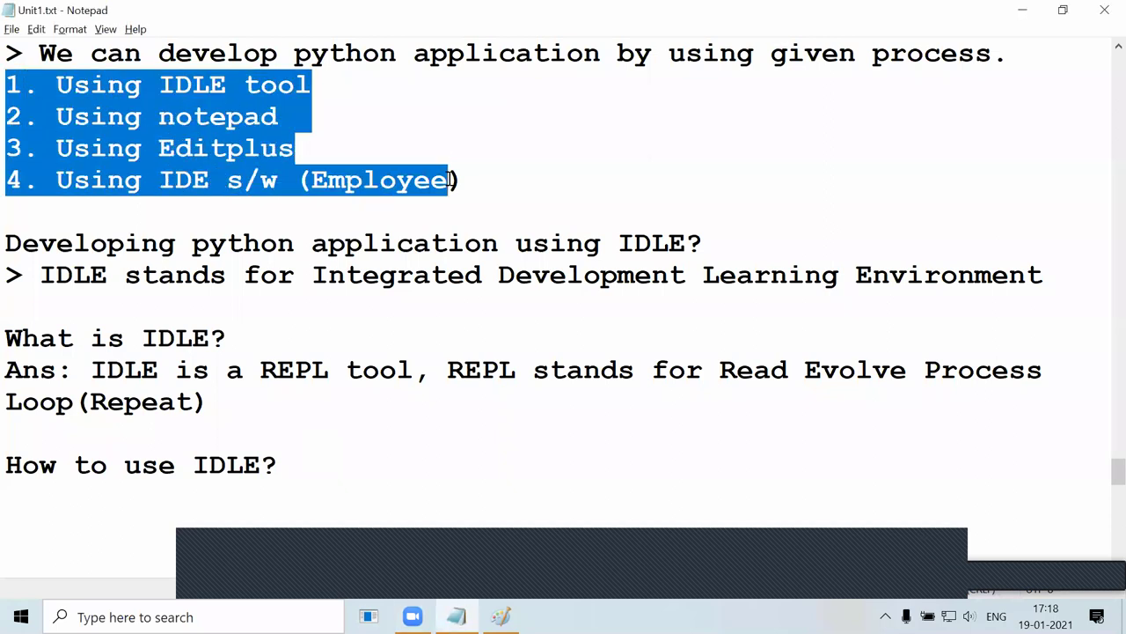
left_click_drag(142, 85, 315, 85)
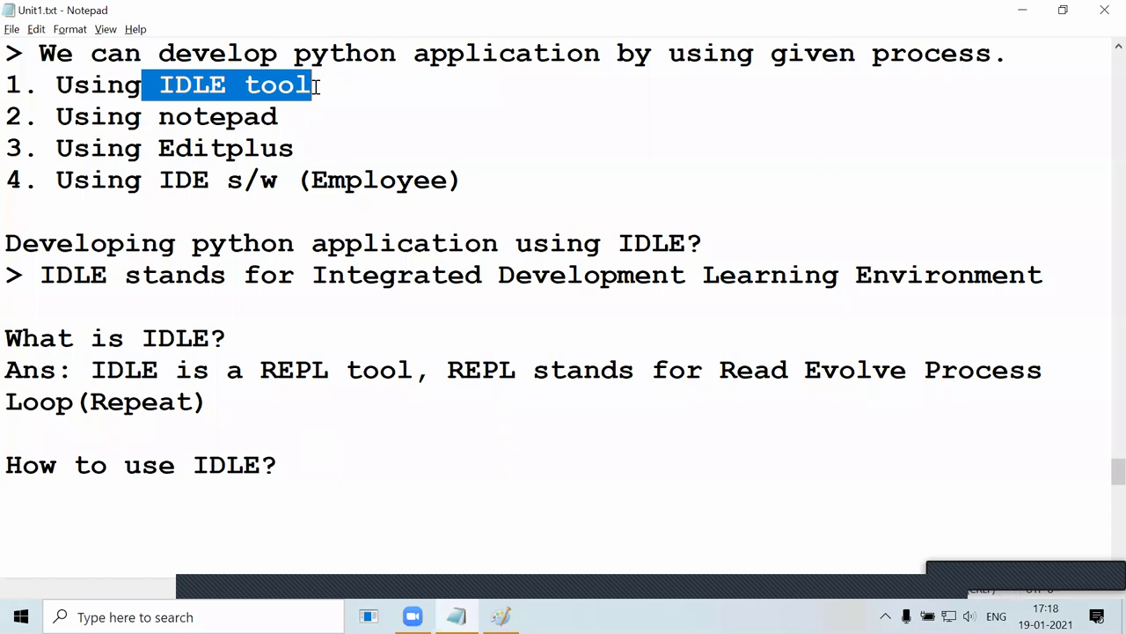
Highlight the Notepad, Editplus and IDE s/w items in the list of development ways, and single out "IDE" in the fourth item.
left_click_drag(90, 117, 328, 120)
left_click_drag(158, 149, 332, 146)
left_click_drag(481, 180, 49, 193)
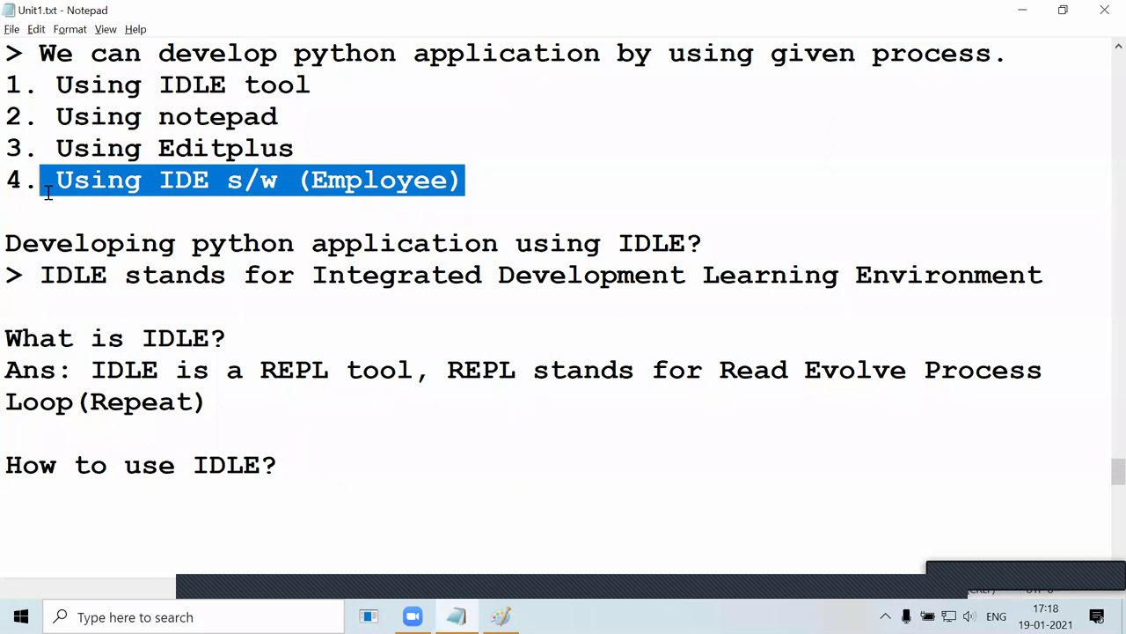
left_click(129, 185)
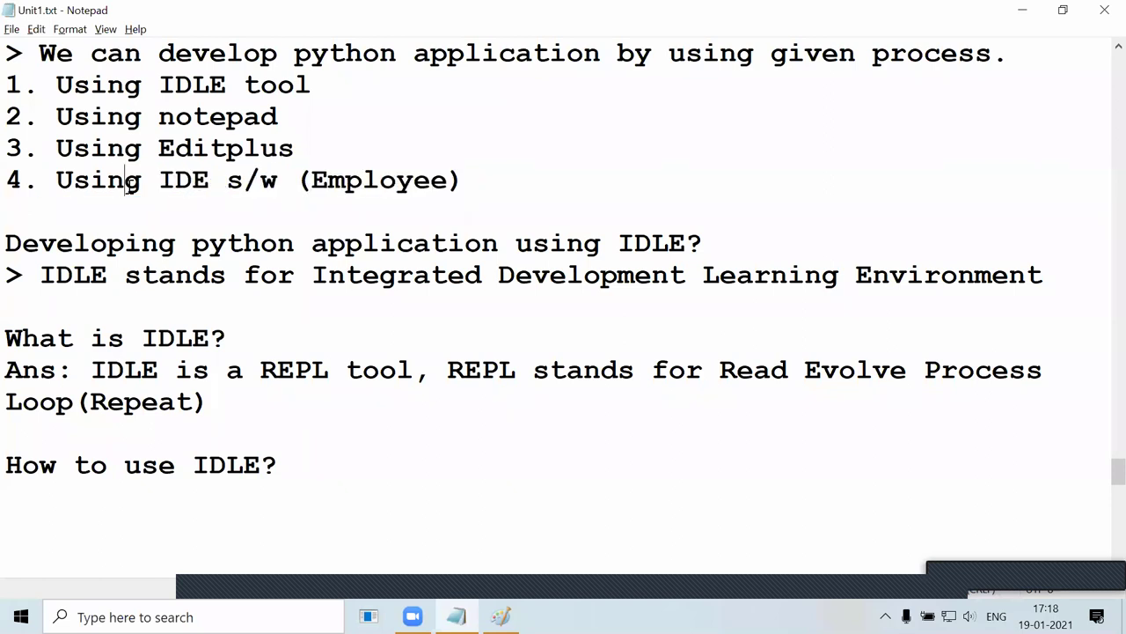
left_click_drag(56, 181, 251, 179)
left_click_drag(157, 181, 225, 183)
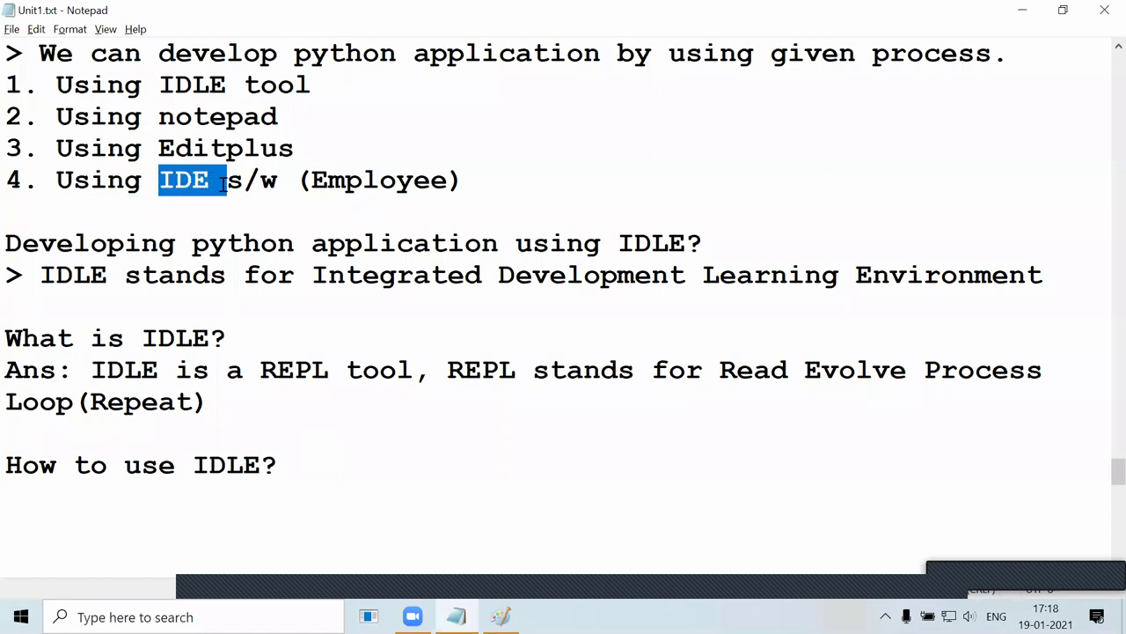
Highlight "Using notepad" and "Using Editplus" in the second and third list items in turn.
left_click(305, 148)
left_click_drag(58, 113, 211, 116)
left_click_drag(310, 148, 29, 154)
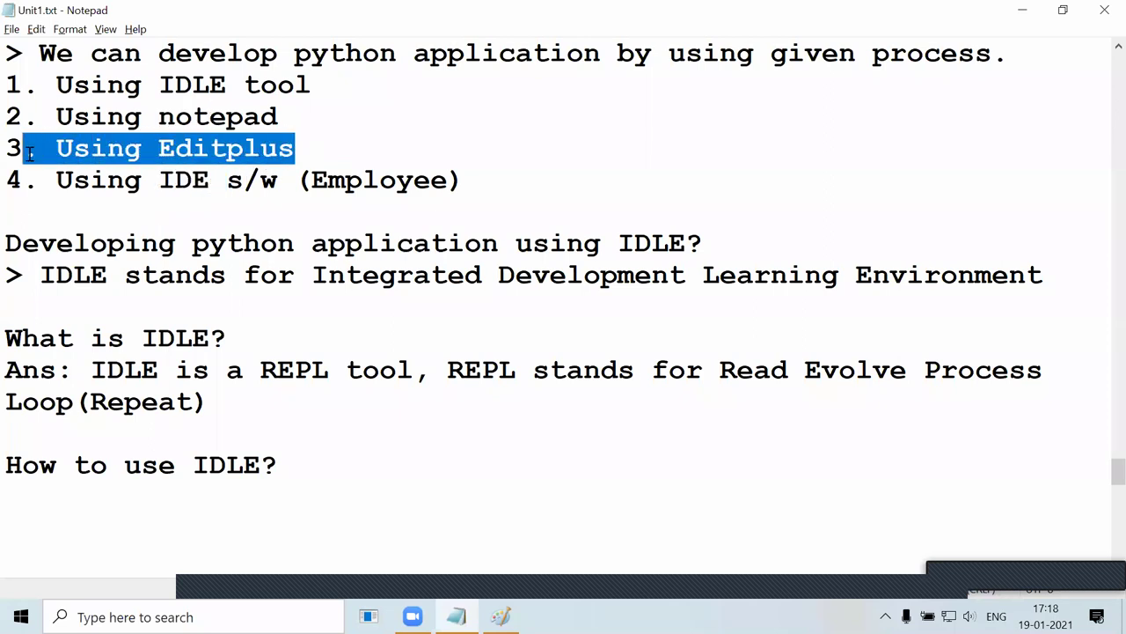
left_click(29, 154)
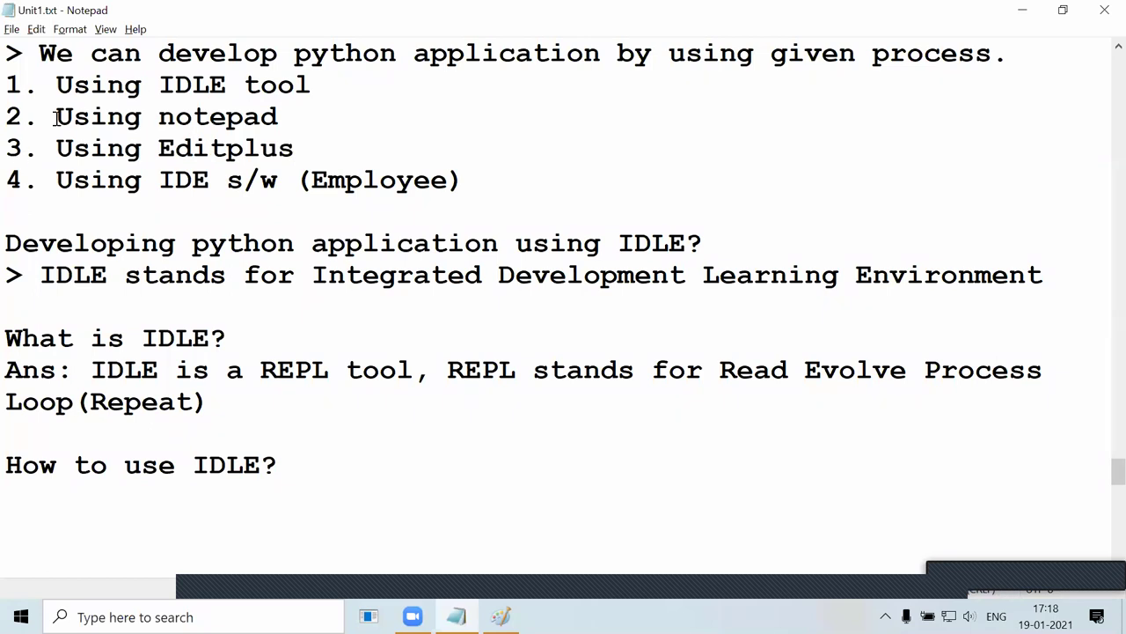
left_click_drag(56, 116, 279, 117)
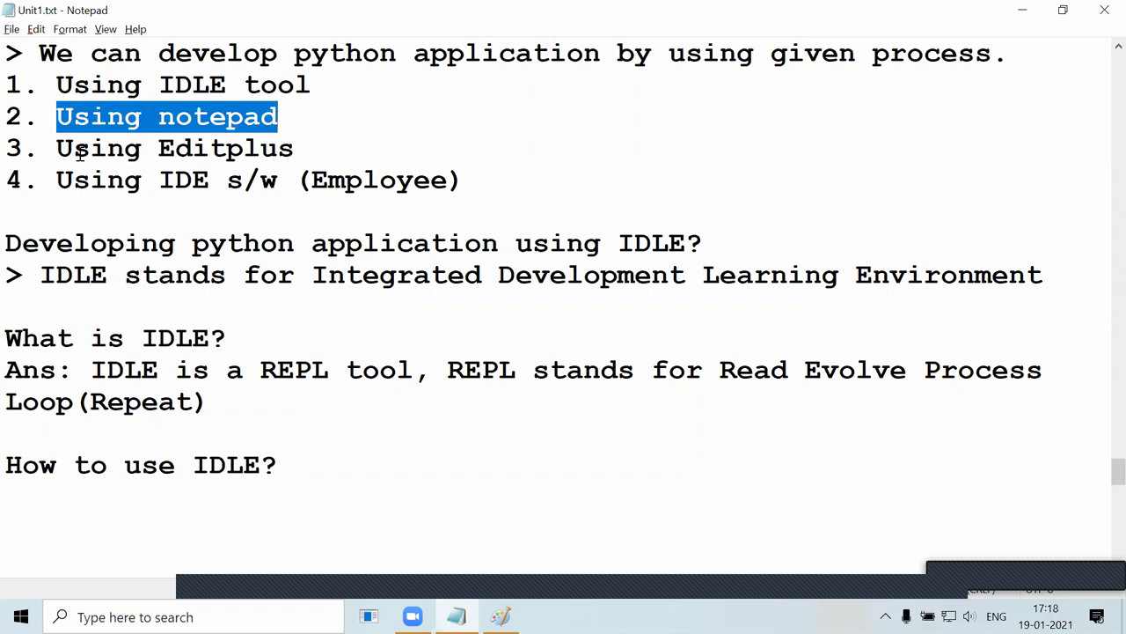
left_click_drag(58, 149, 315, 146)
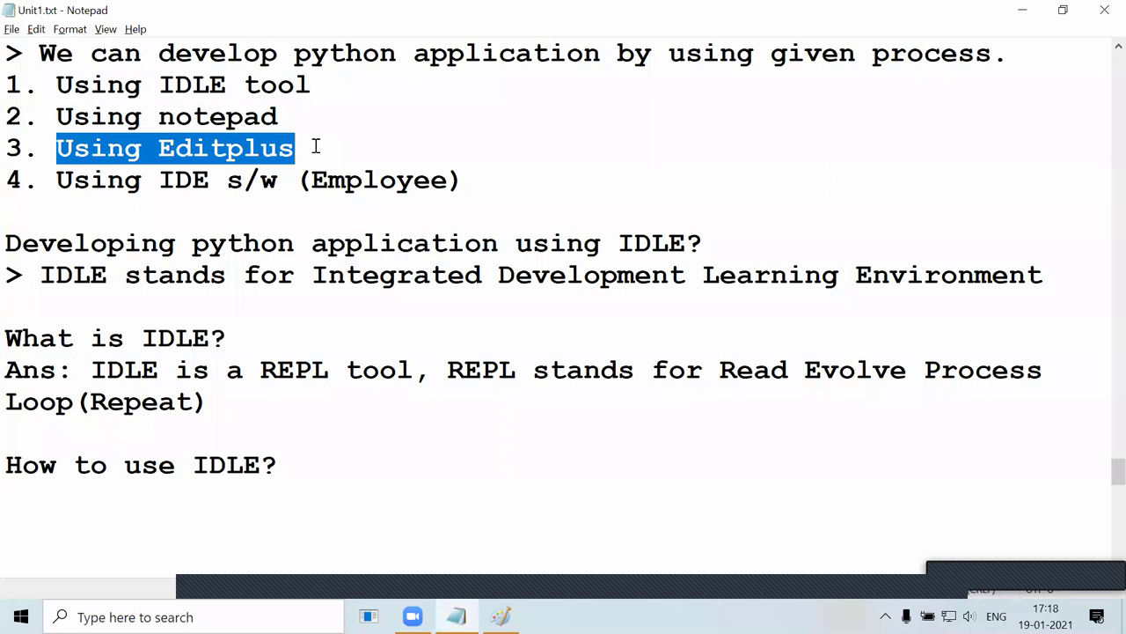
Point out "Using Editplus" once more by highlighting it, and clear the selection.
left_click_drag(315, 146, 328, 125)
left_click(53, 143)
left_click(329, 126)
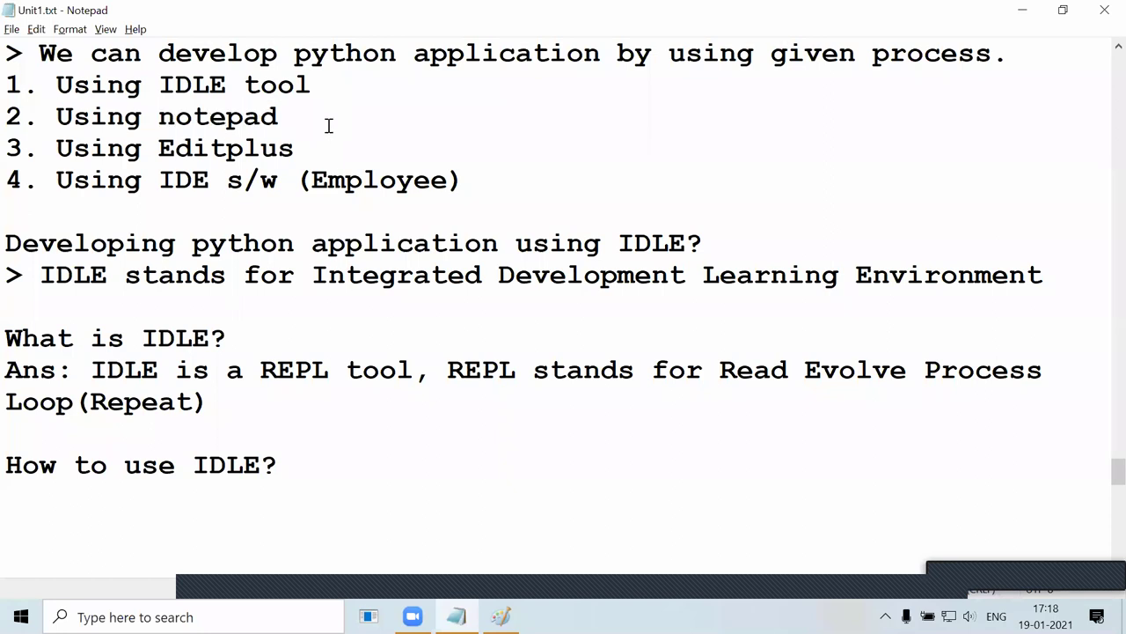
left_click(309, 157)
left_click_drag(309, 157, 53, 154)
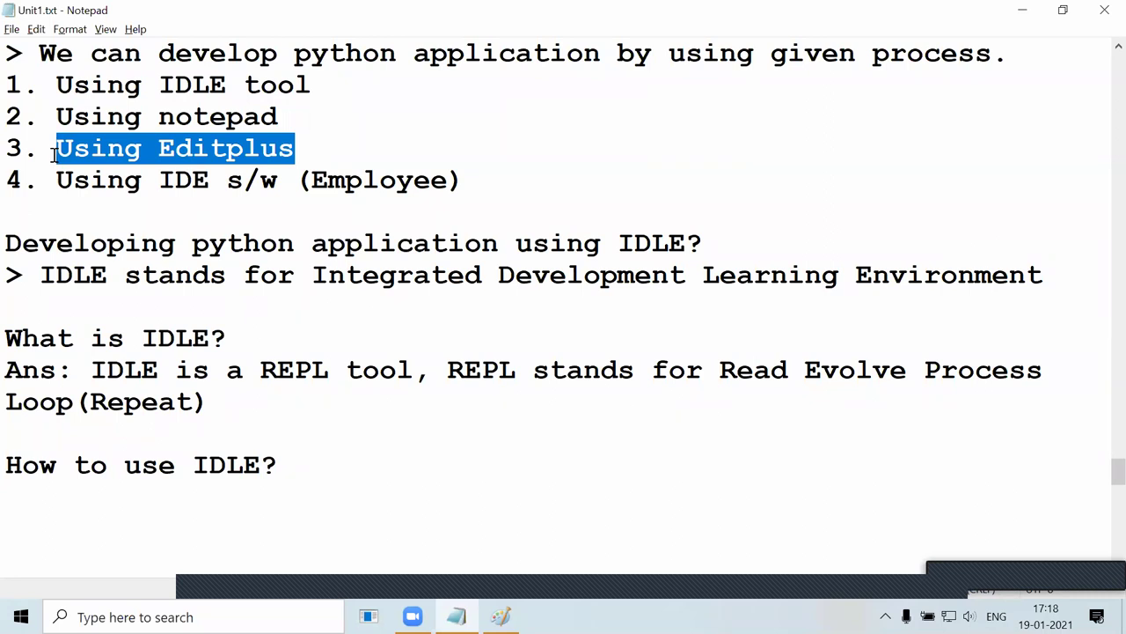
left_click(55, 149)
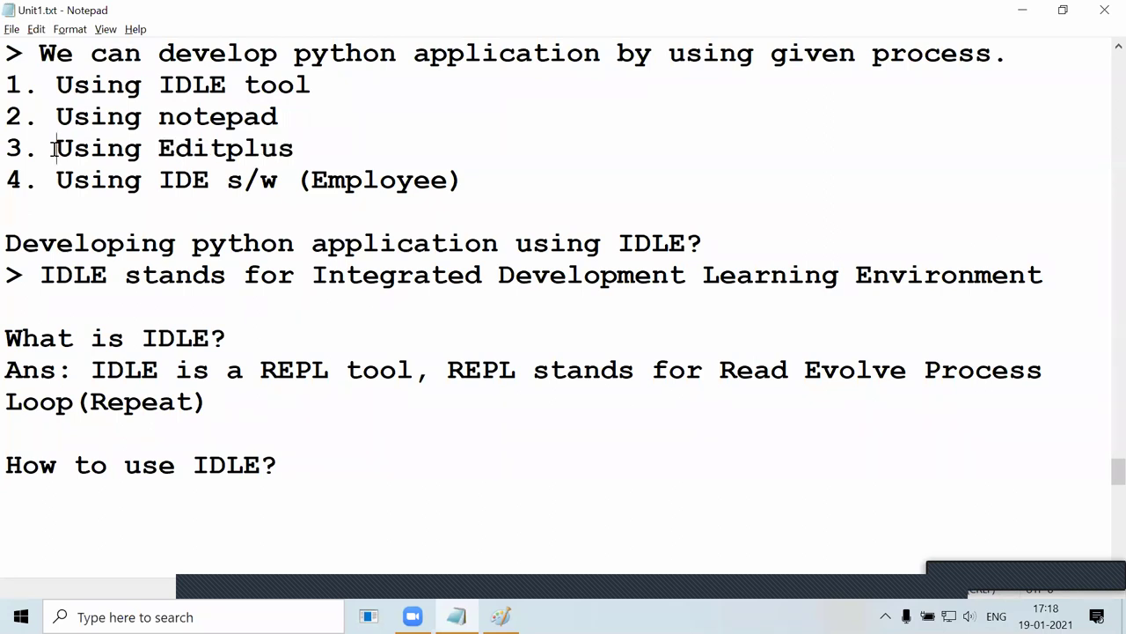
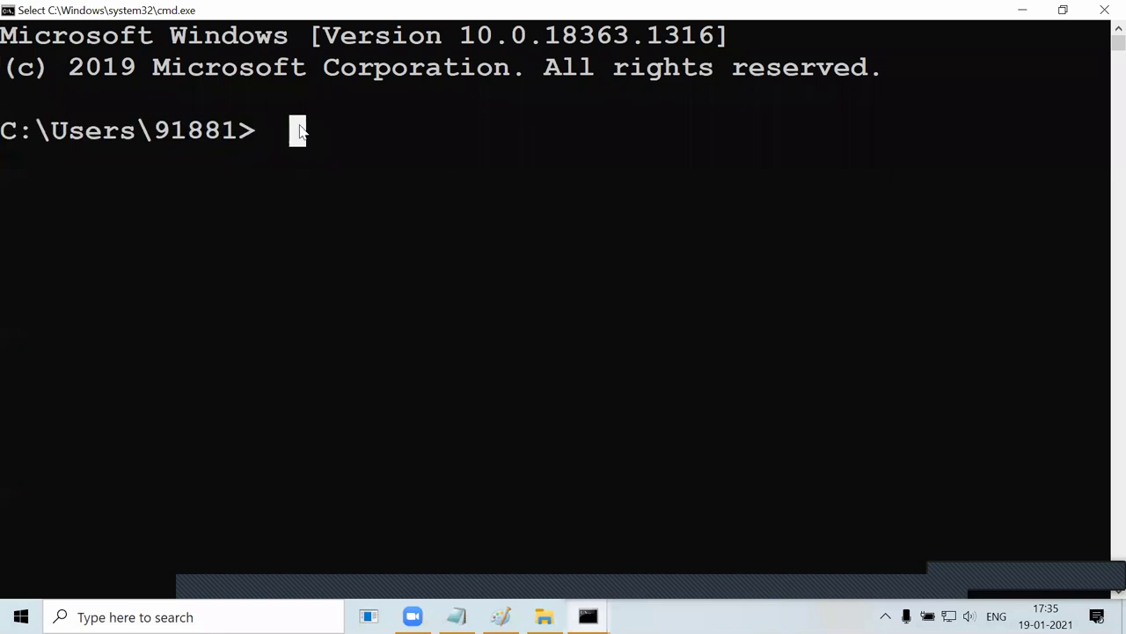
Point out the drive, the Users folder and the user's folder in the Command Prompt path by highlighting them, and clear the selection.
left_click(9, 132)
left_click_drag(262, 132, 368, 144)
left_click(368, 144)
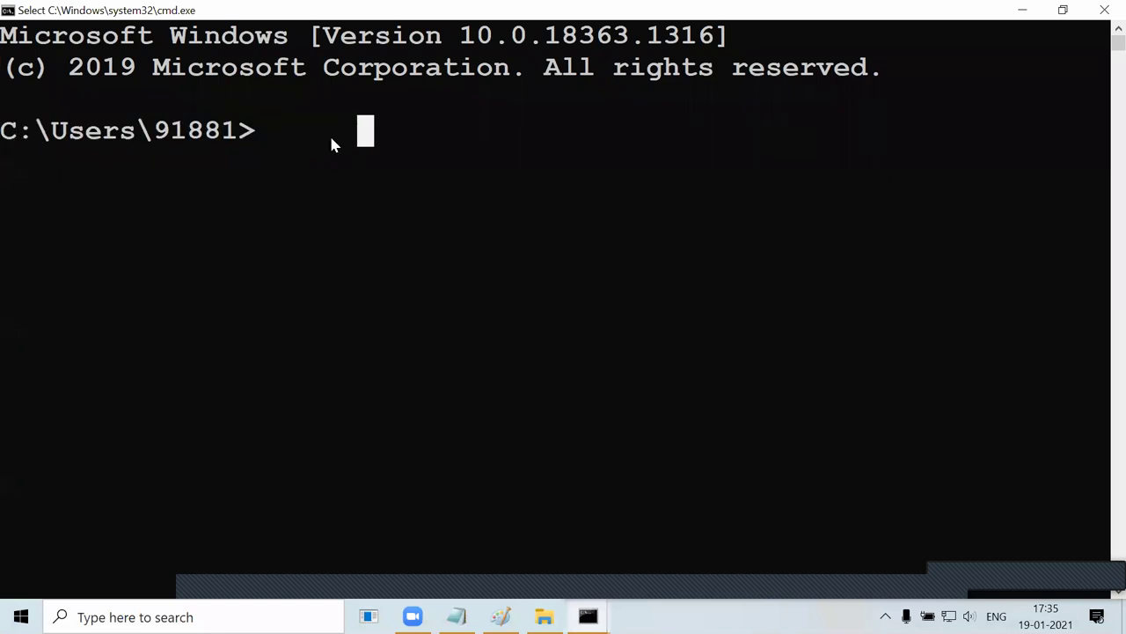
left_click(13, 141)
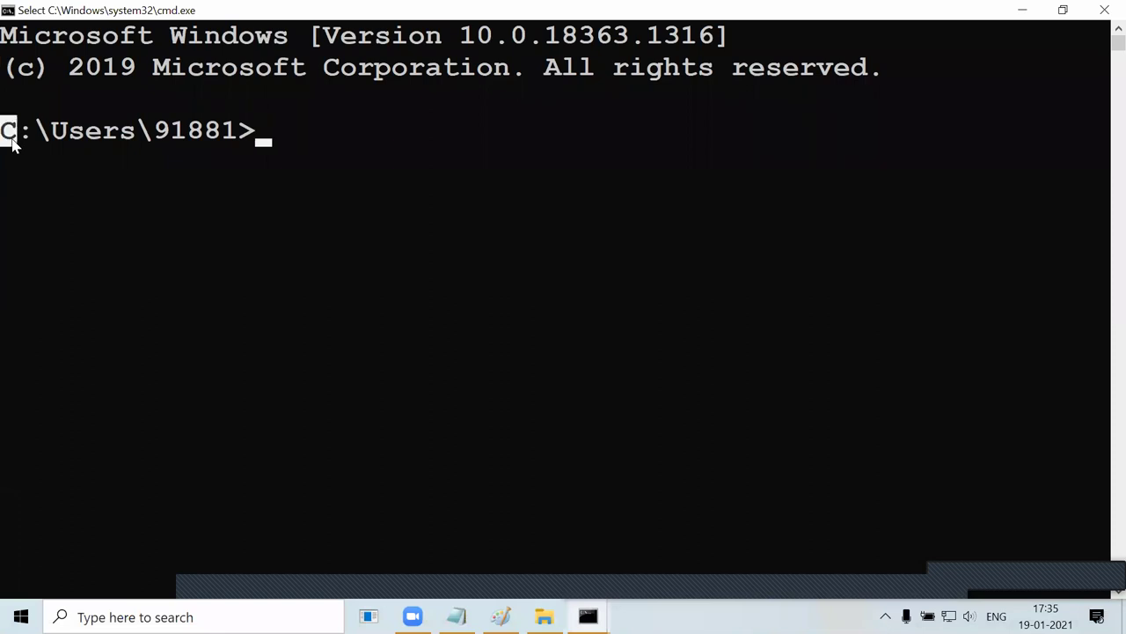
left_click(62, 137)
left_click_drag(76, 141, 453, 133)
left_click(162, 134)
left_click(431, 137)
left_click_drag(255, 134, 168, 136)
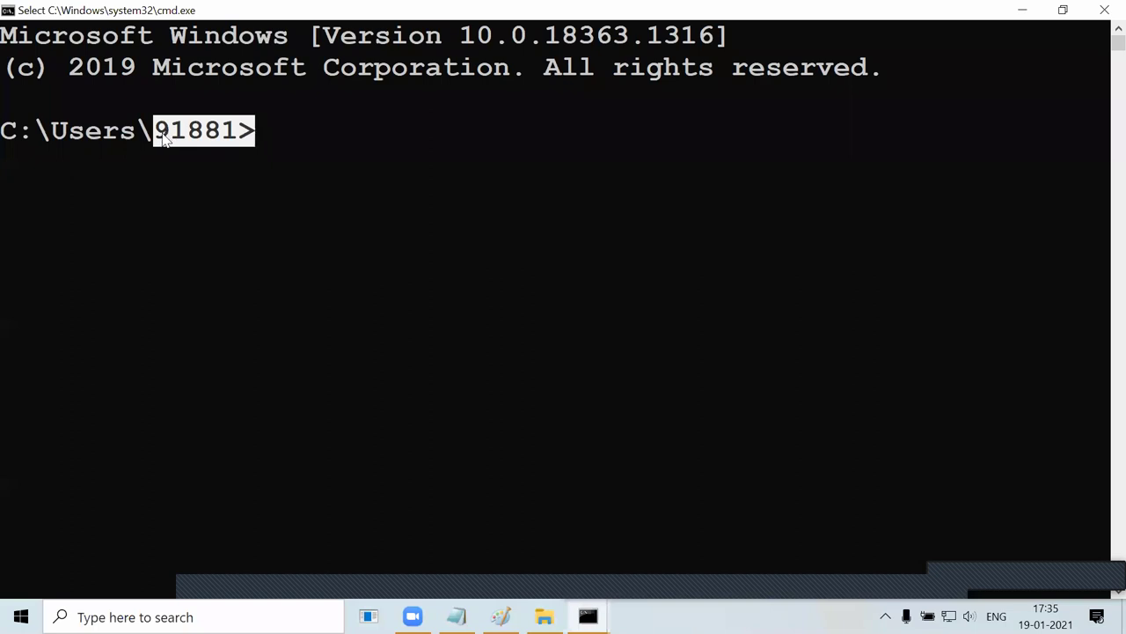
left_click(413, 144)
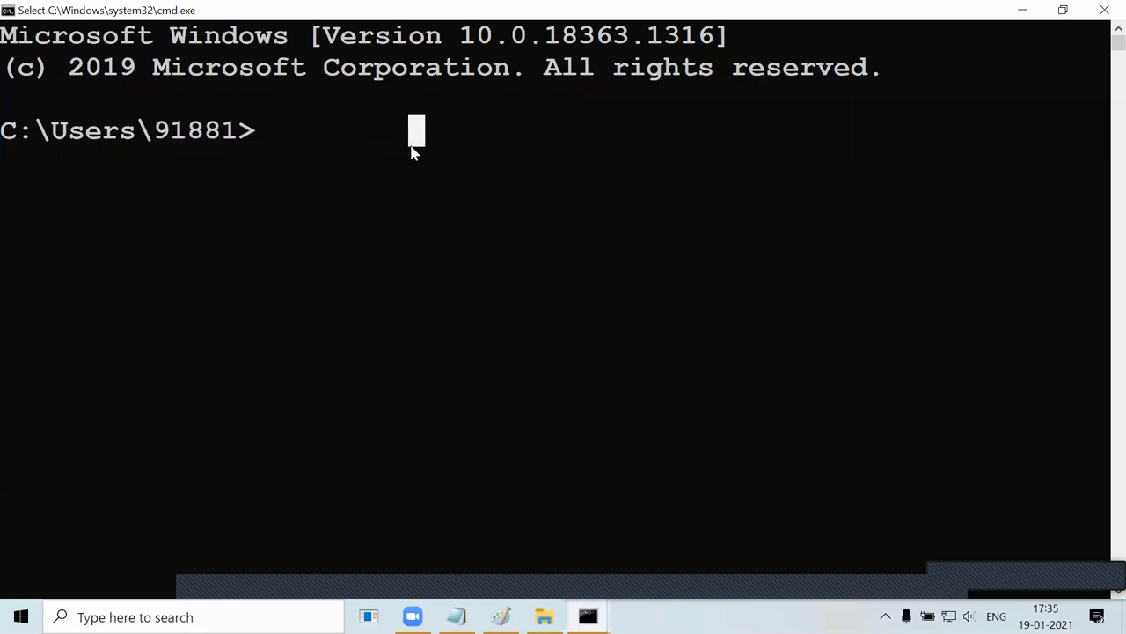
key("Escape")
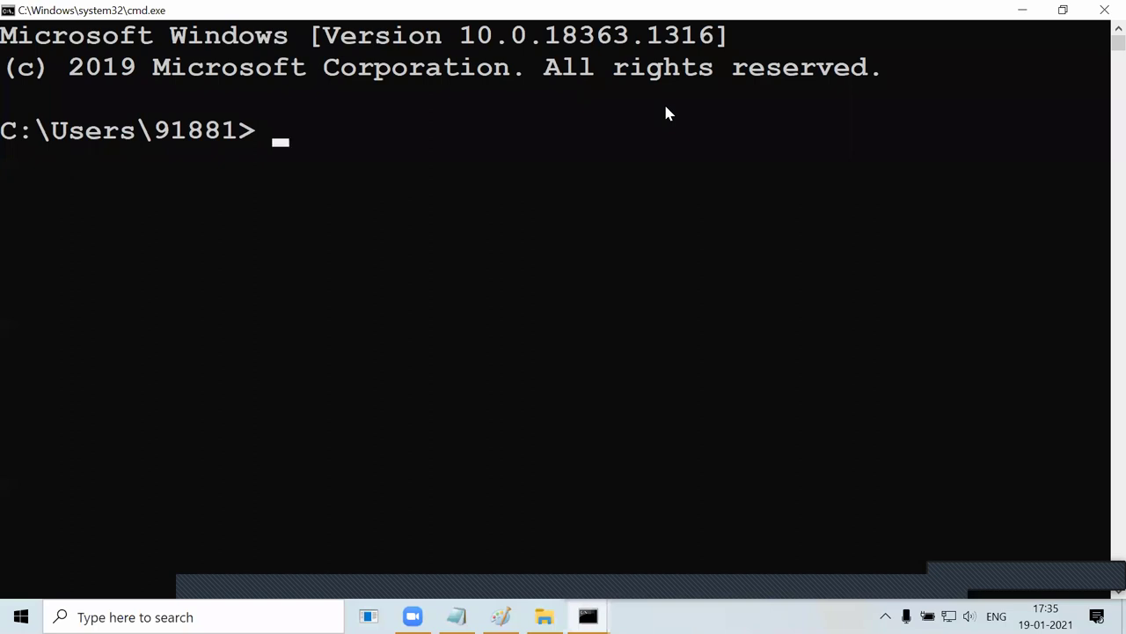
Write "directory vs folder" at the command prompt and highlight the text.
type("directory vs")
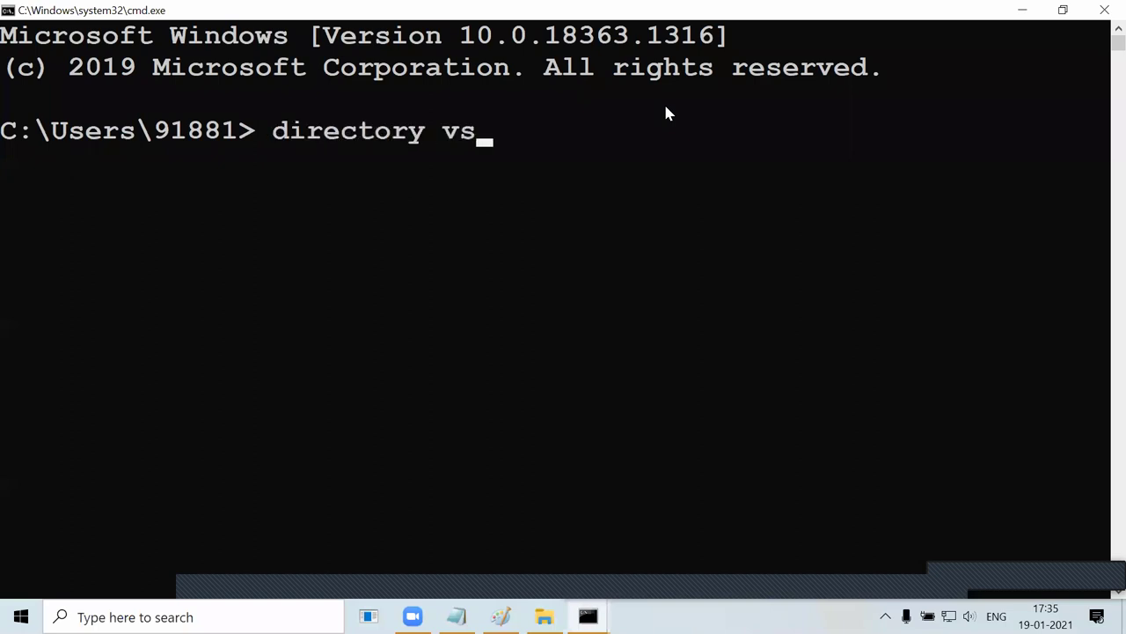
type(" folder")
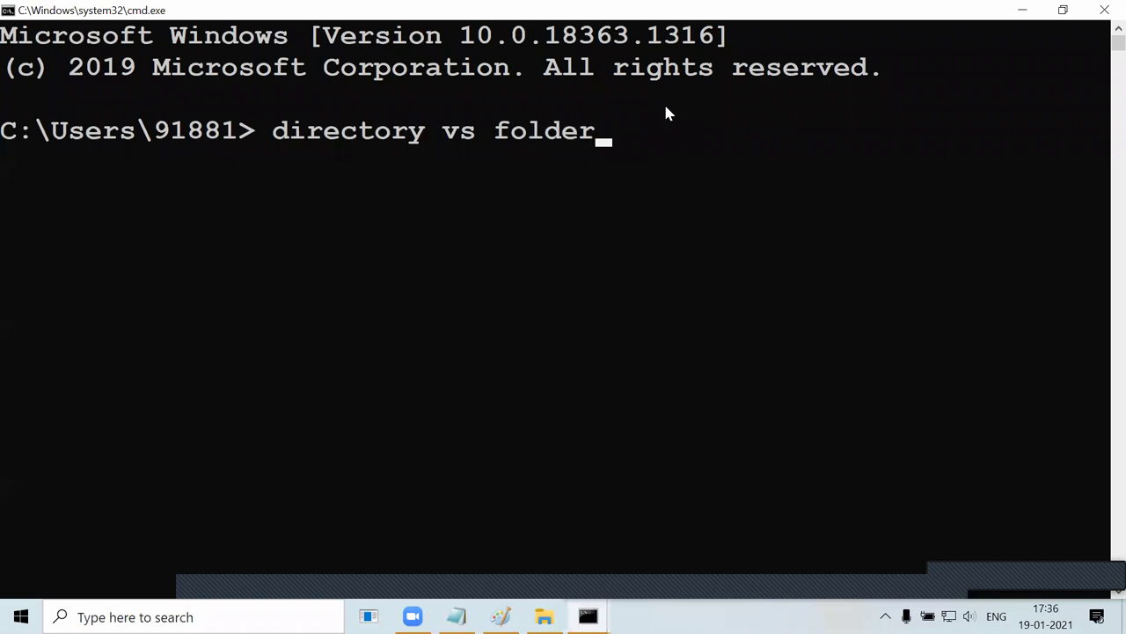
left_click_drag(275, 132, 598, 138)
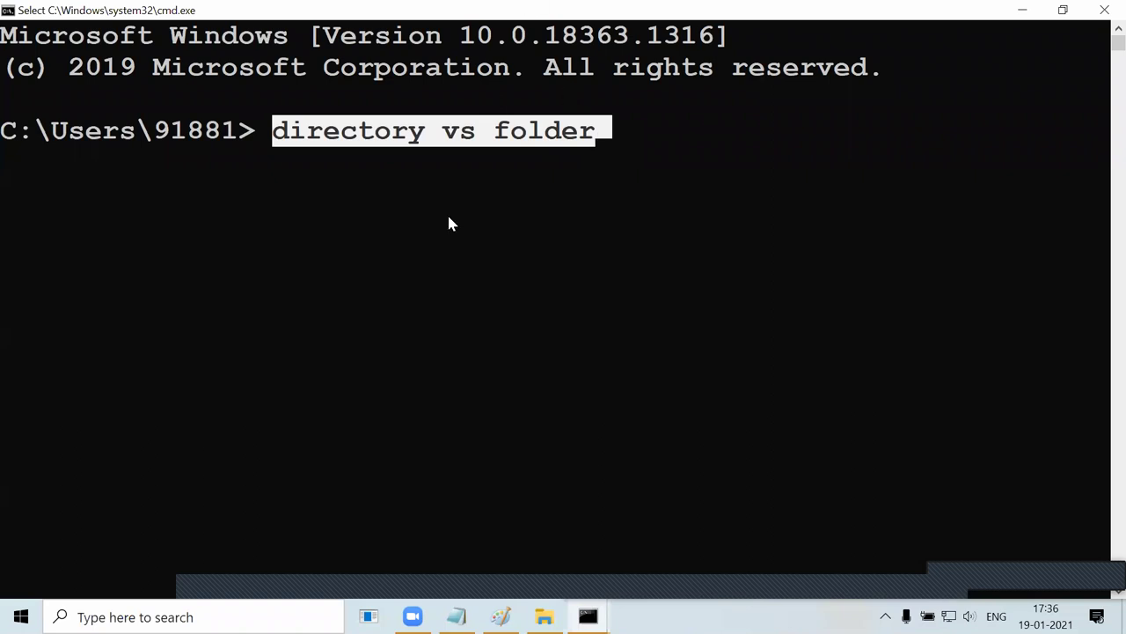
left_click_drag(257, 132, 446, 144)
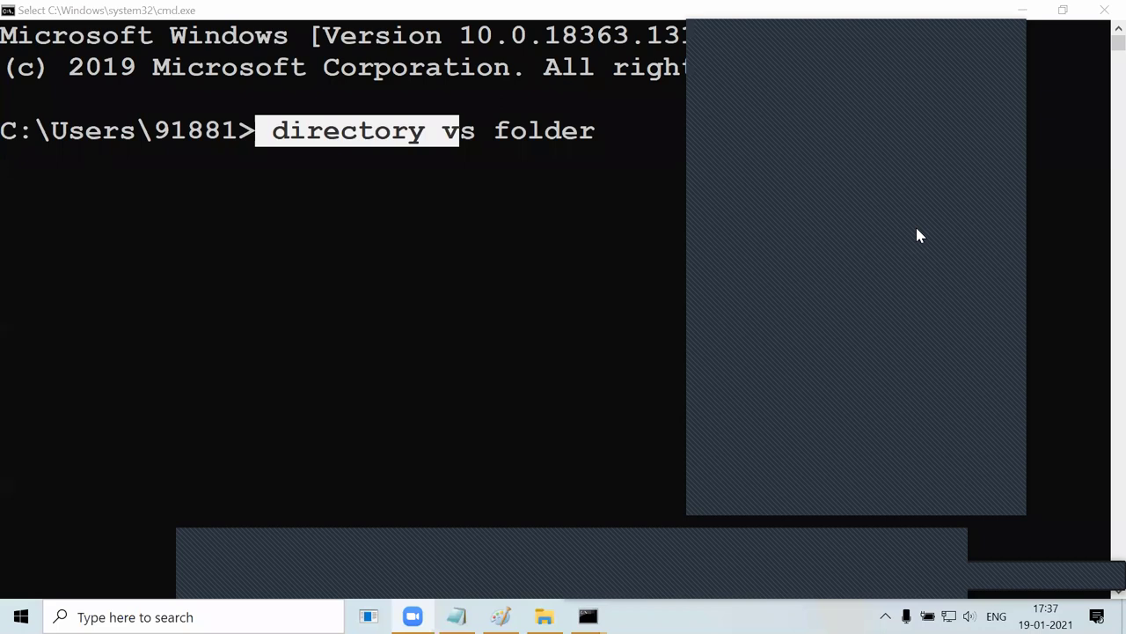
Dismiss the Zoom panels and return to the "directory vs folder" line in Command Prompt.
left_click(998, 27)
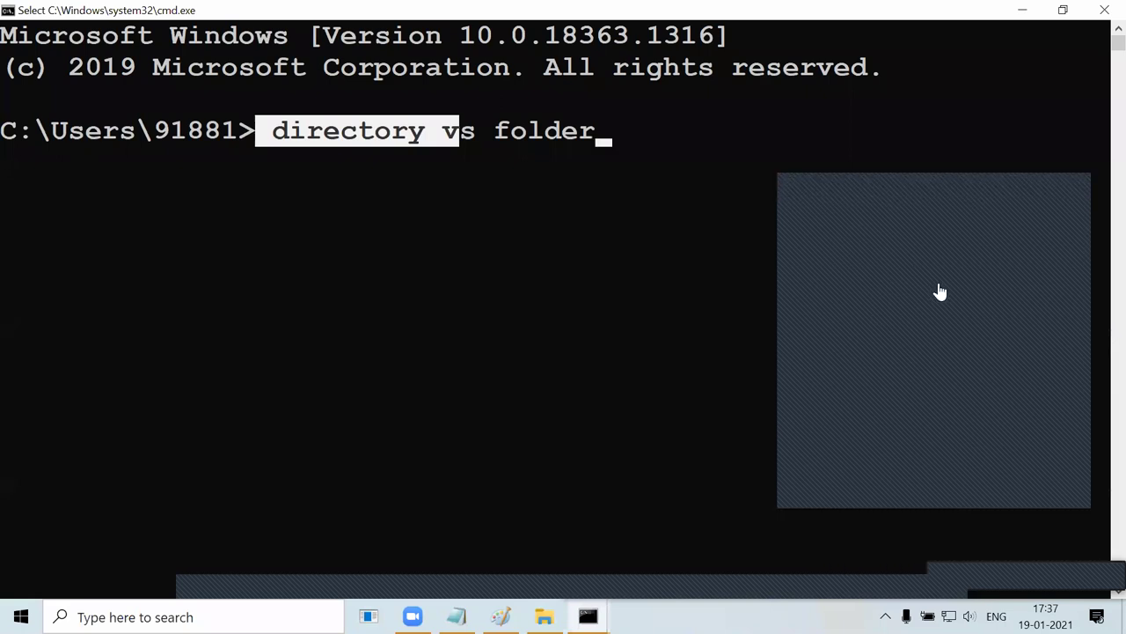
left_click(869, 377)
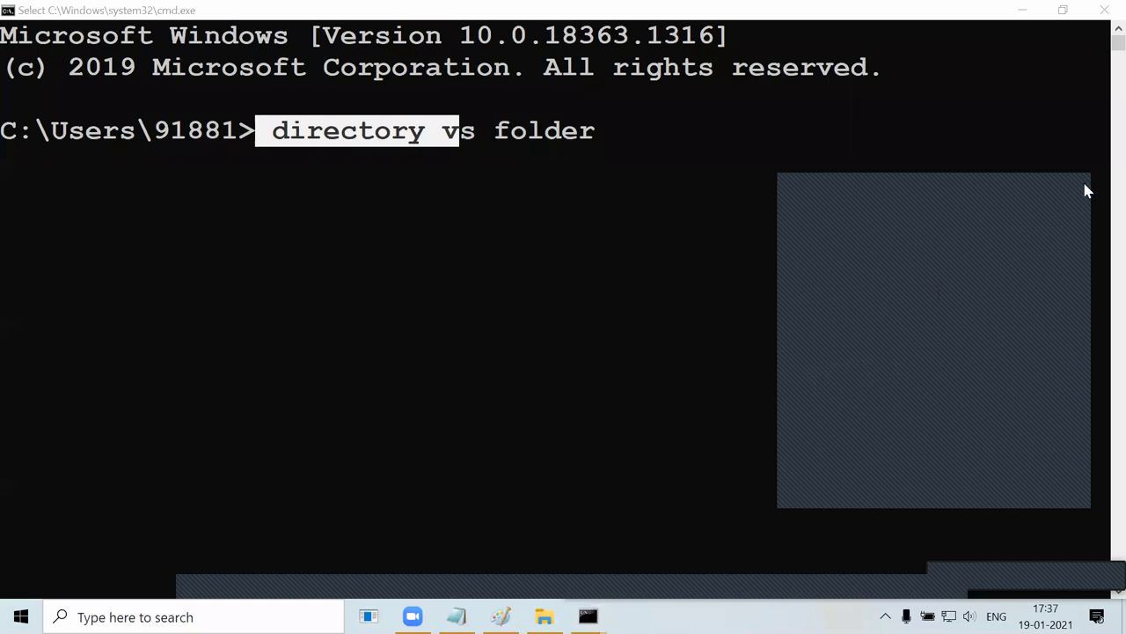
left_click(532, 194)
left_click(297, 132)
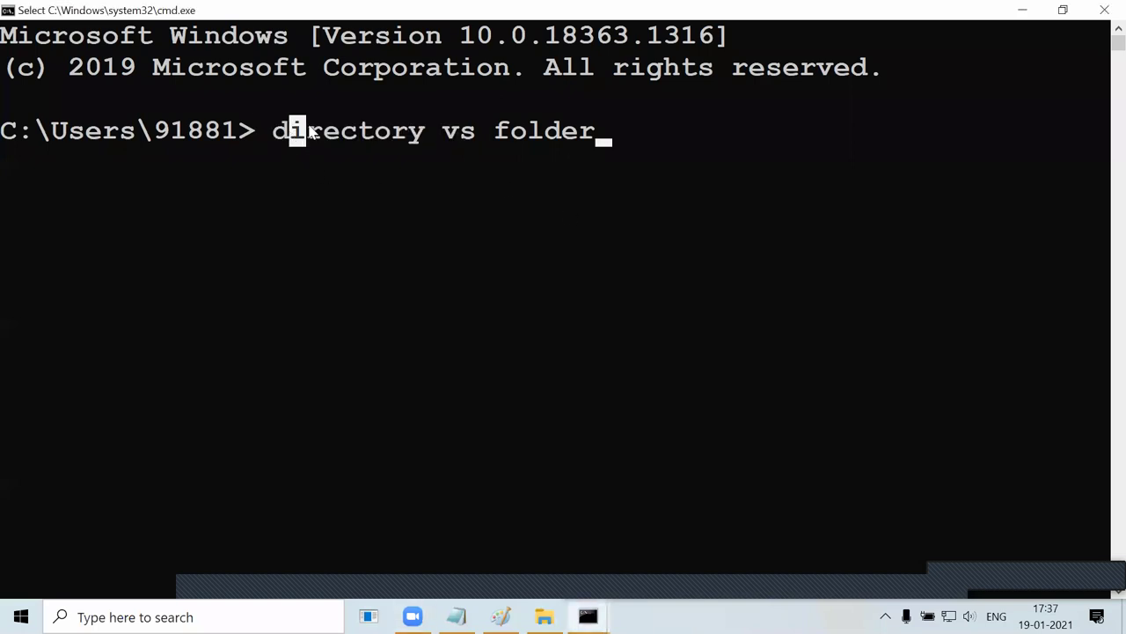
Switch to the 1.png diagram in Paint and pick the Text tool.
key("alt+Tab")
key("alt+Tab")
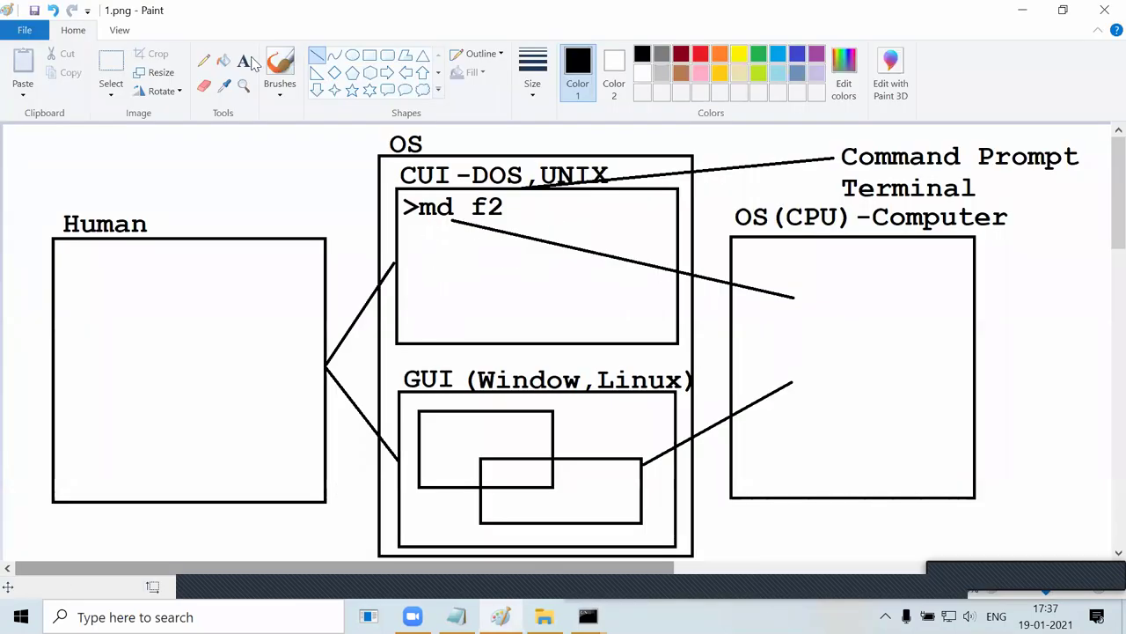
left_click(244, 66)
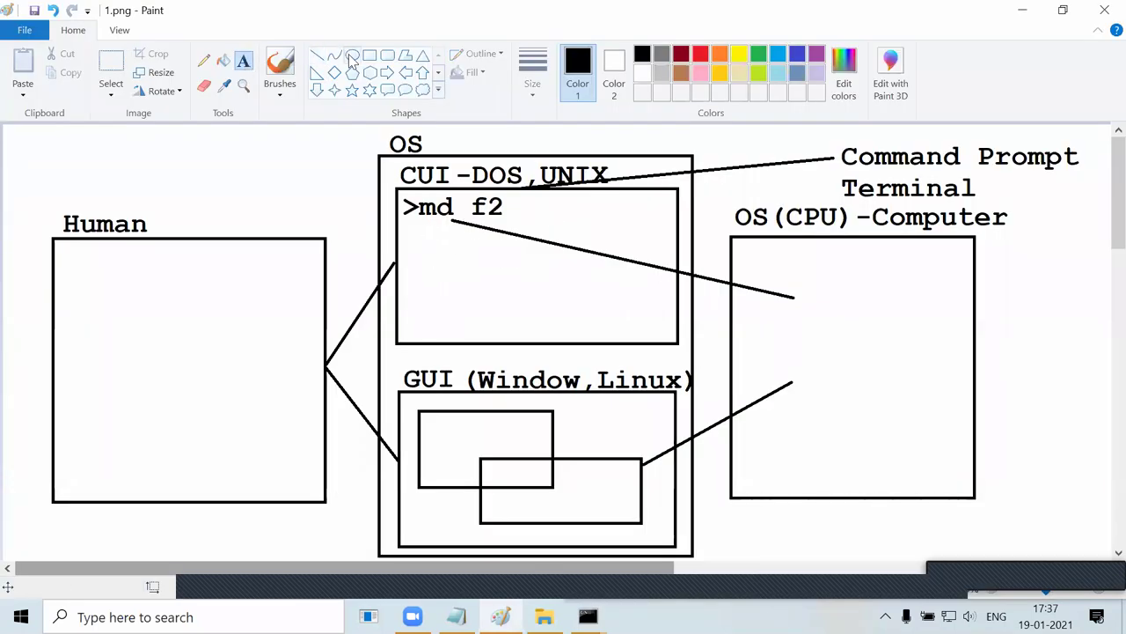
Circle the CUI label with an ellipse, and undo the ellipse.
left_click(352, 54)
left_click_drag(389, 161, 458, 191)
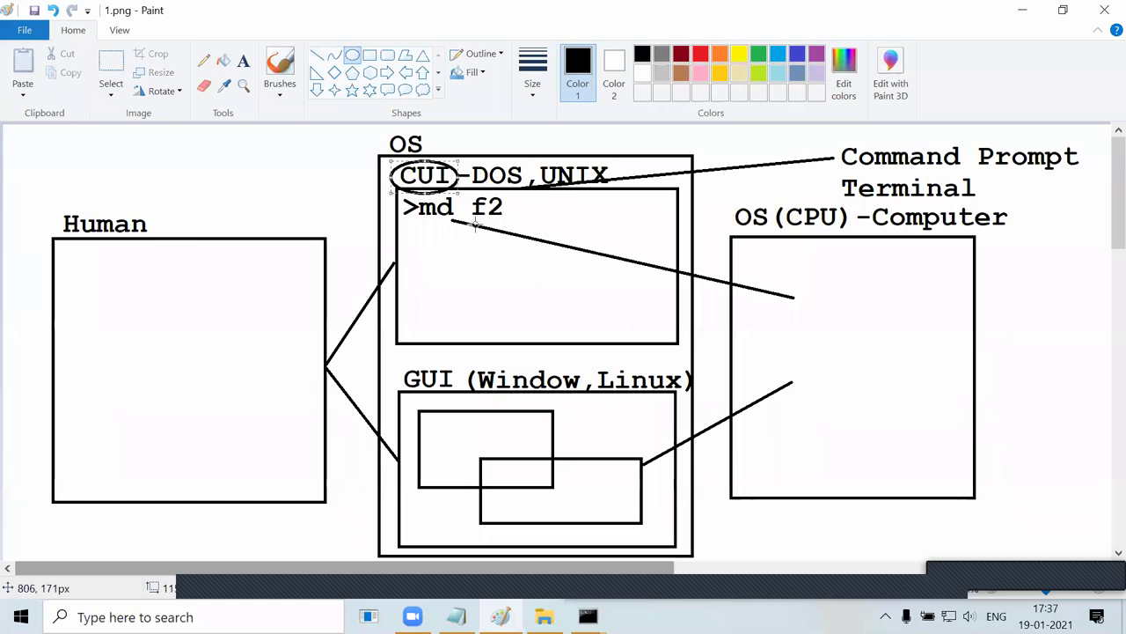
key("ctrl+z")
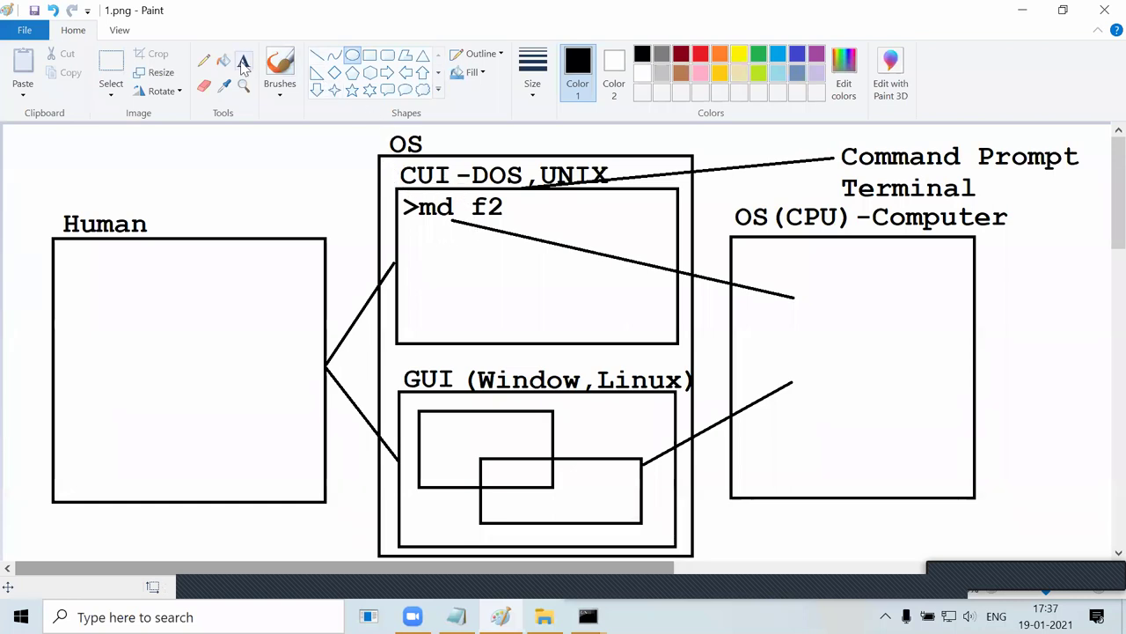
Add the text "directory" inside the CUI box below ">md f2", highlighting the word before placing it.
left_click(244, 60)
left_click(416, 288)
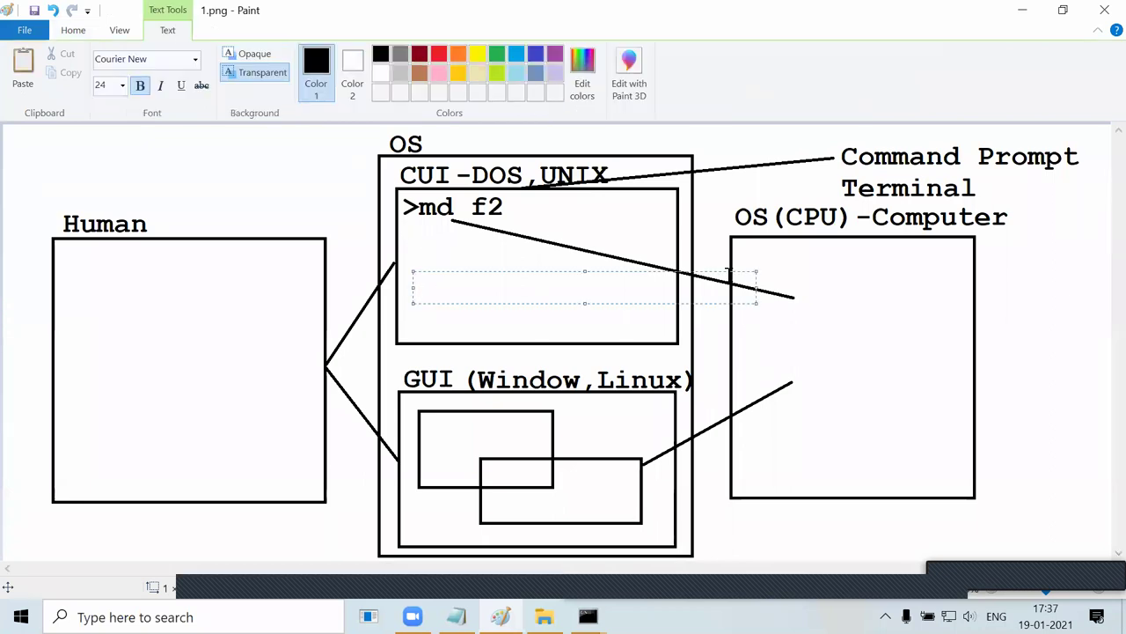
type("directory")
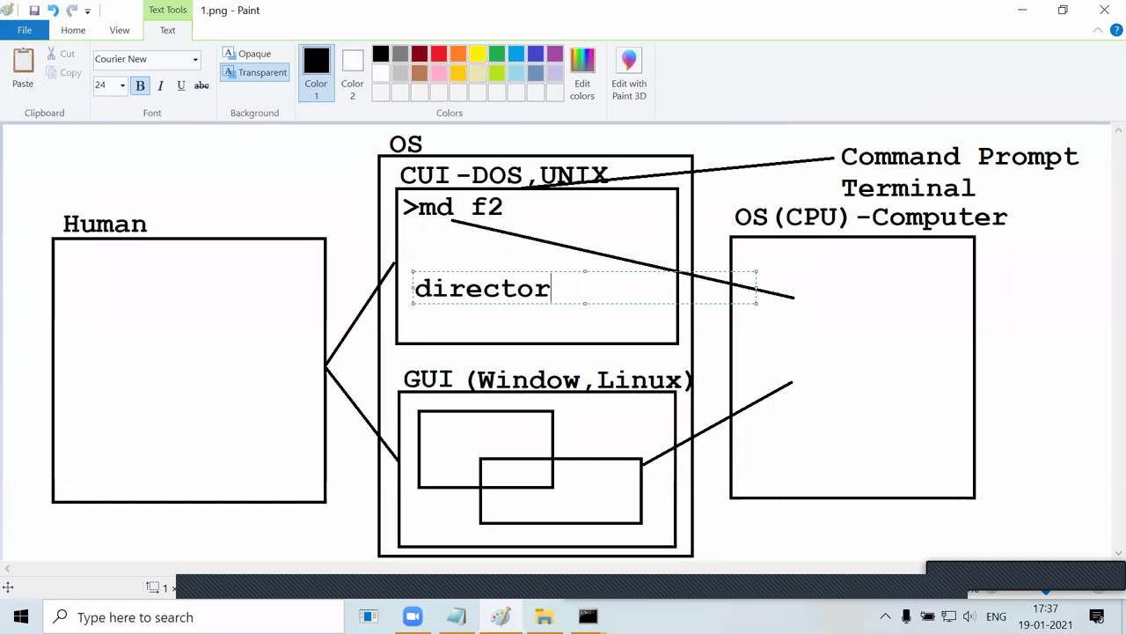
key("shift+Left")
key("shift+Left")
key("shift+Left")
key("shift+Left")
key("shift+Left")
key("shift+Left")
key("shift+Left")
key("shift+Left")
key("shift+Left")
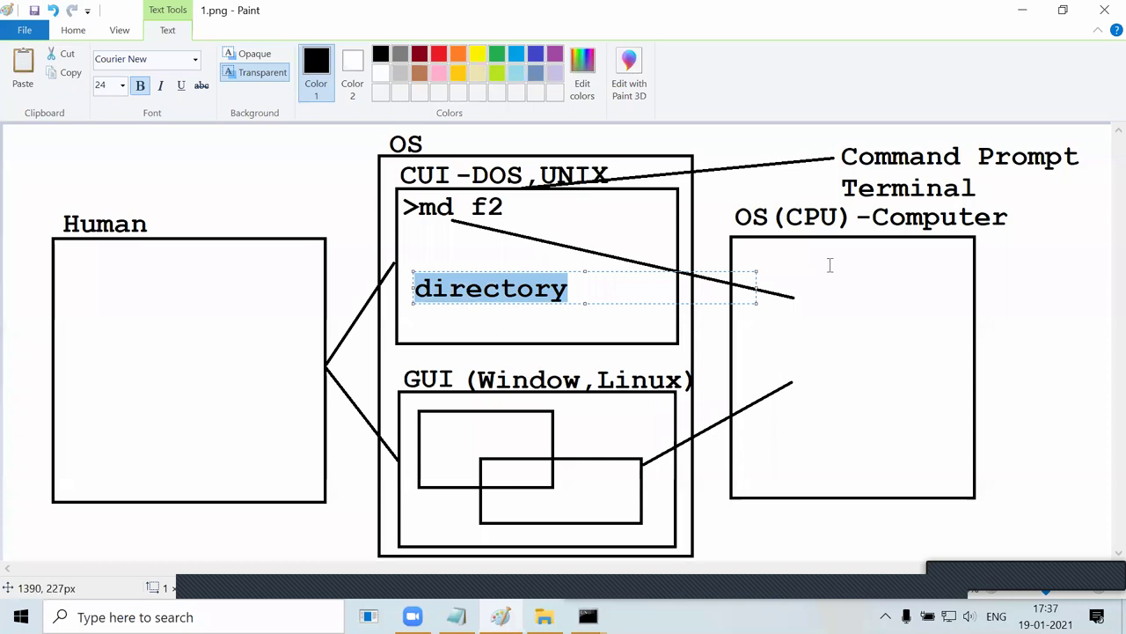
left_click_drag(594, 291, 414, 287)
left_click(390, 293)
Add the text "folder" inside the GUI box below the overlapping rectangles, highlighting the word before placing it.
scroll(450, 395, "down", 3)
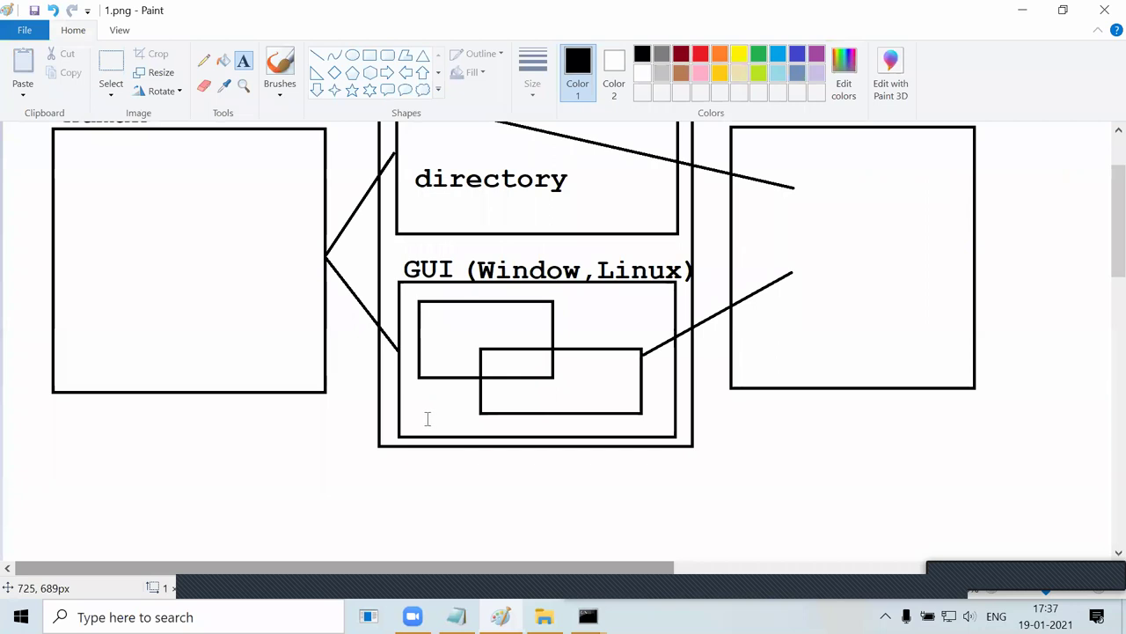
left_click(428, 419)
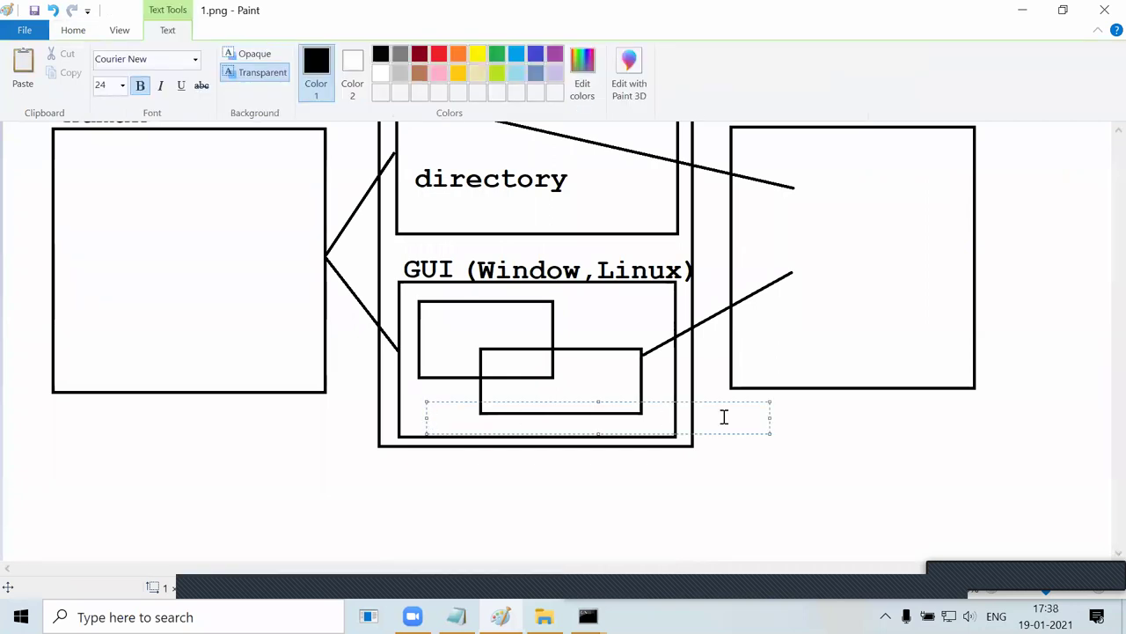
type("folder")
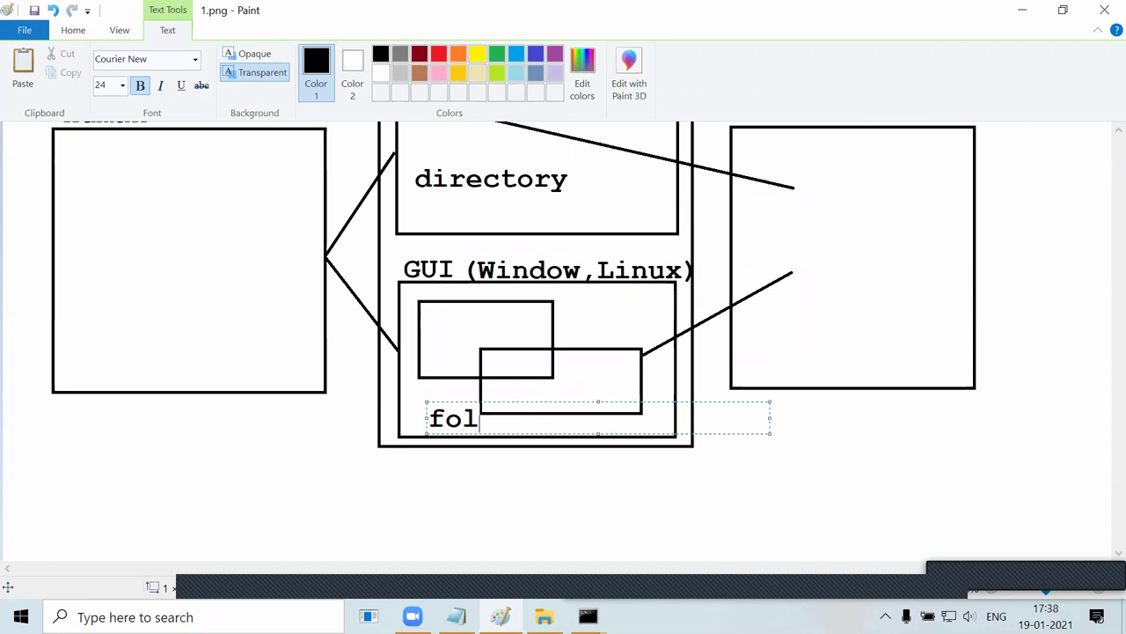
key("shift+Left")
key("shift+Left")
key("shift+Left")
key("shift+Left")
key("shift+Left")
key("shift+Left")
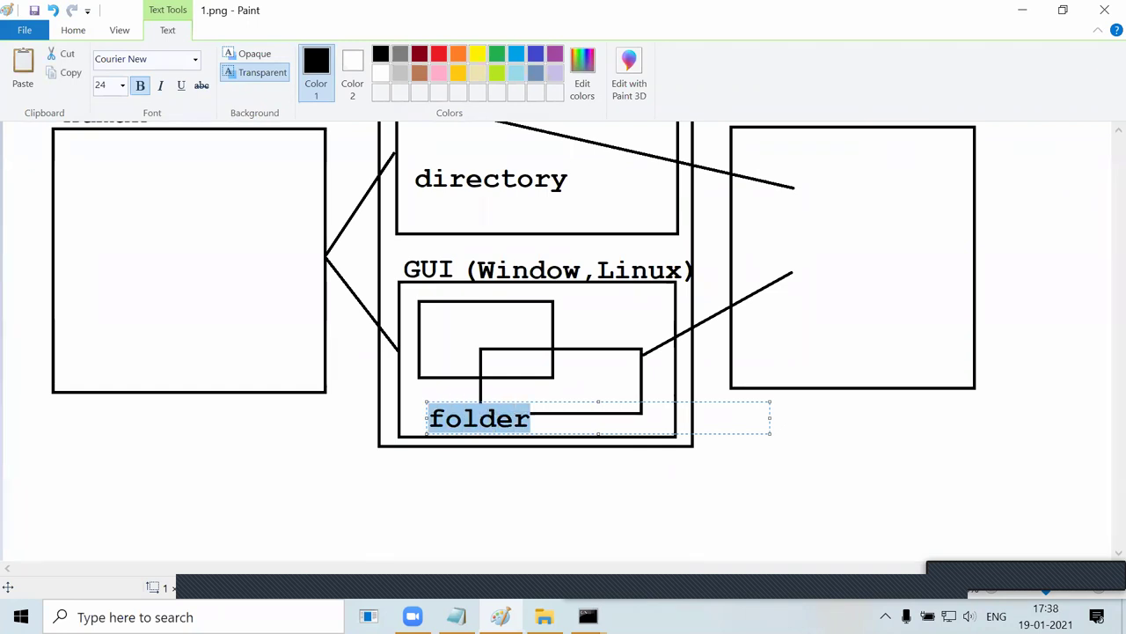
left_click(305, 450)
scroll(304, 450, "up", 3)
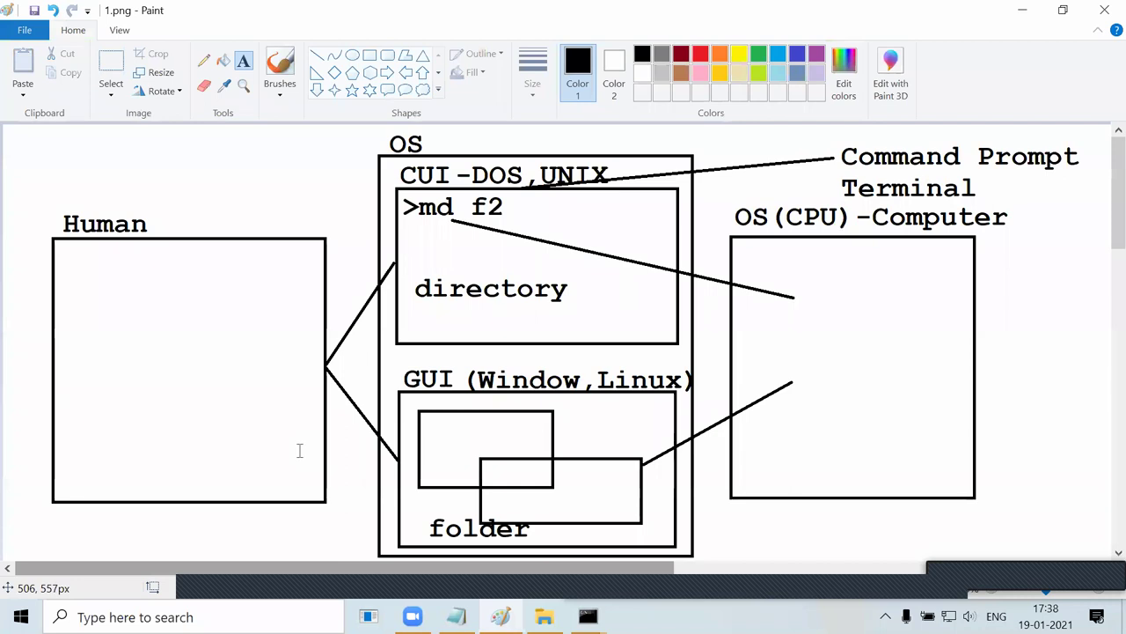
Switch to Command Prompt and clear the text "directory vs folder" from the command line.
key("alt+Tab")
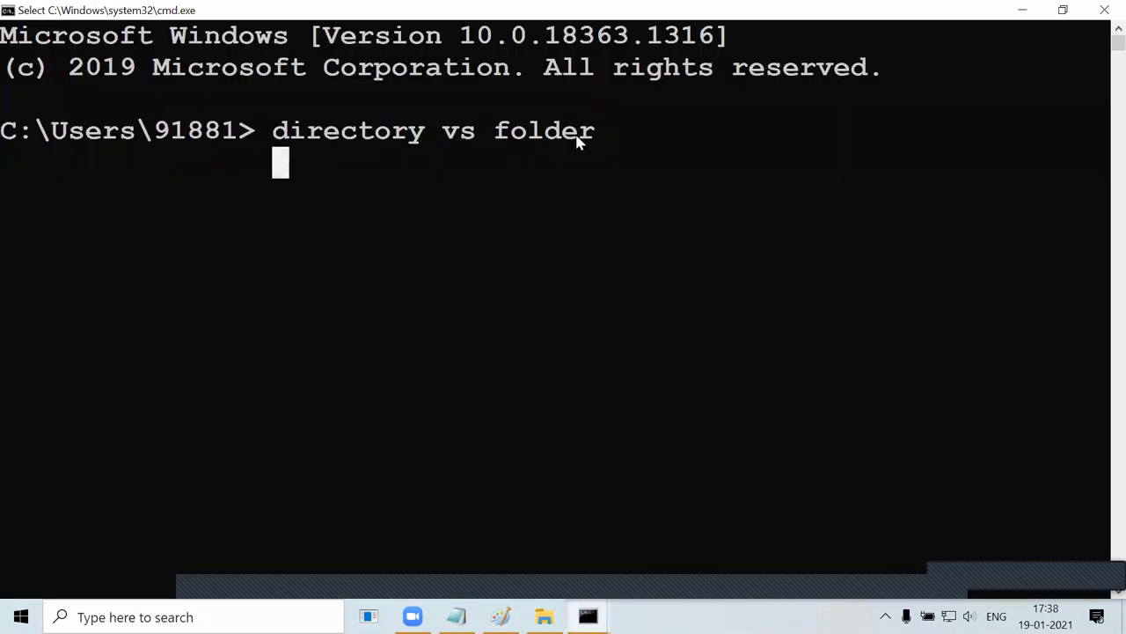
left_click_drag(603, 132, 631, 132)
key("BackSpace")
key("BackSpace")
key("BackSpace")
key("BackSpace")
key("BackSpace")
key("BackSpace")
key("BackSpace")
key("BackSpace")
key("BackSpace")
key("BackSpace")
key("BackSpace")
key("BackSpace")
key("BackSpace")
key("BackSpace")
key("BackSpace")
key("BackSpace")
key("BackSpace")
key("BackSpace")
key("BackSpace")
key("BackSpace")
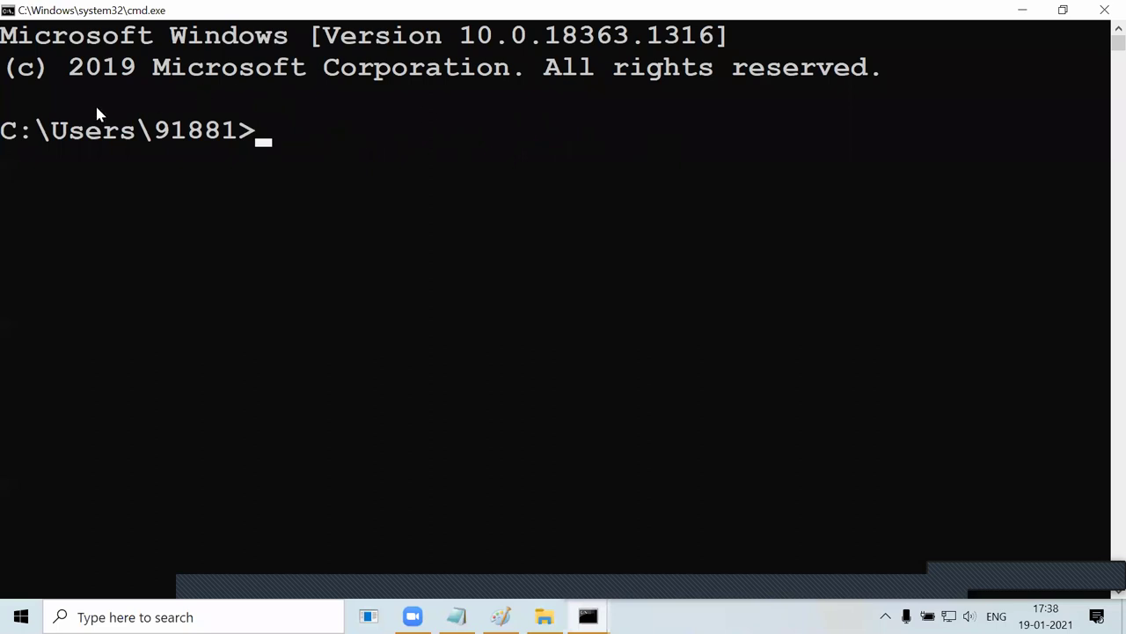
Point out the current path at the prompt and enter the drive-change command "d:" without running it.
left_click(11, 134)
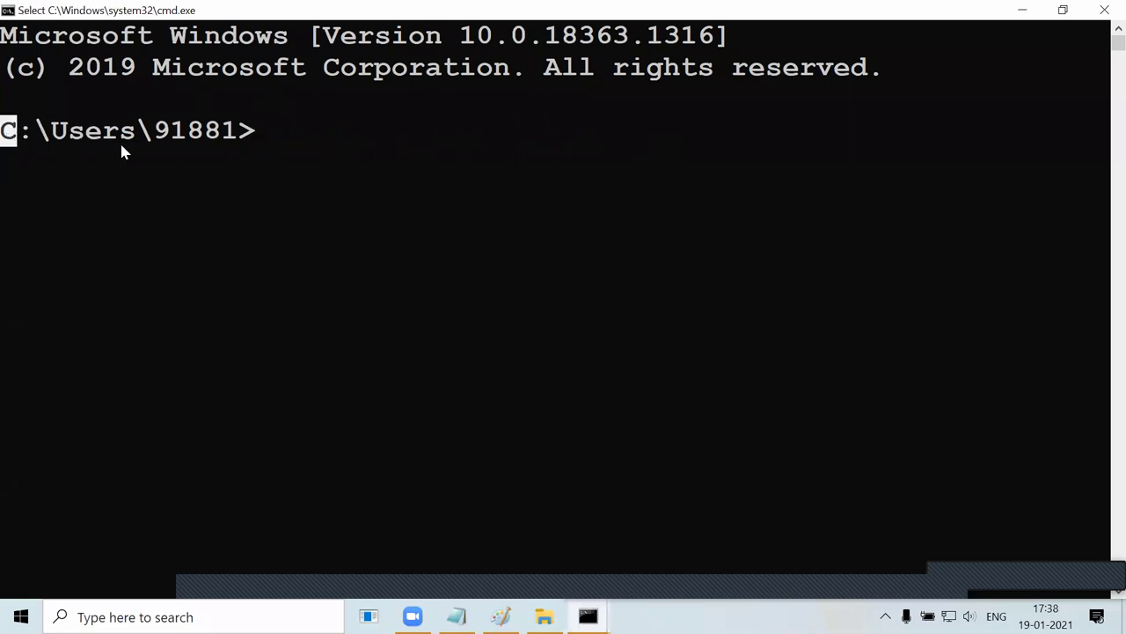
left_click(262, 134)
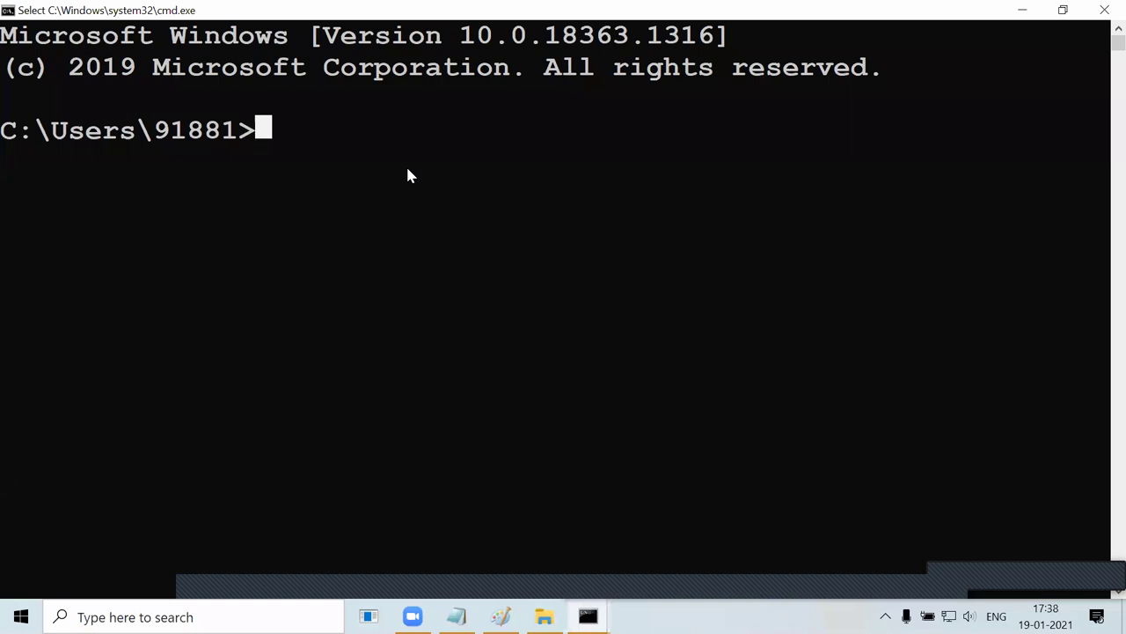
type("d")
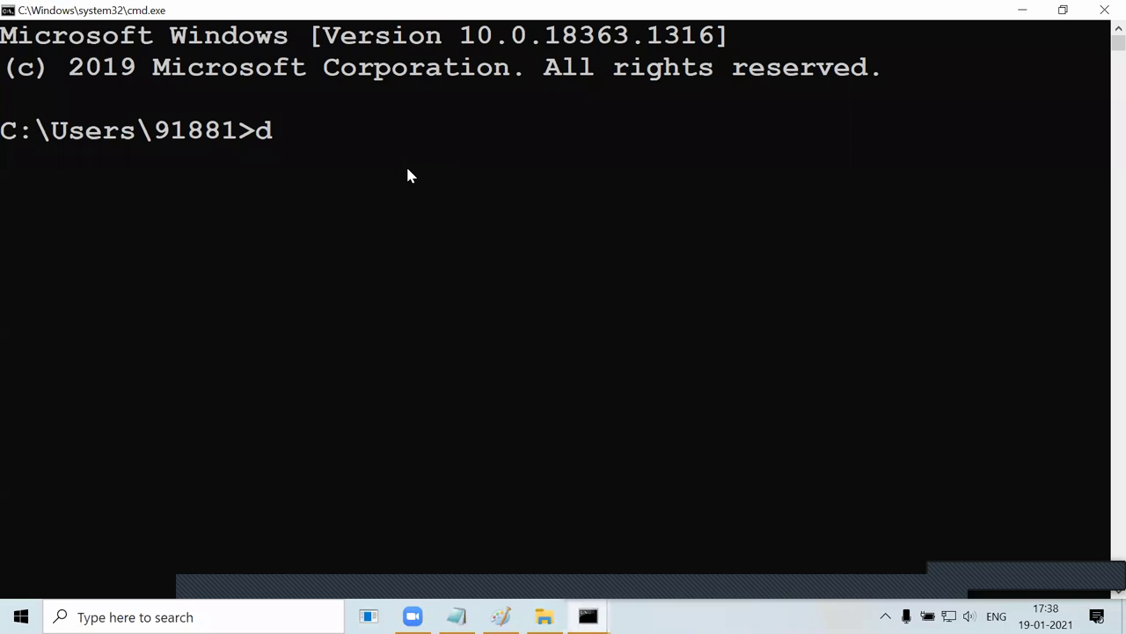
type(":")
left_click(249, 158)
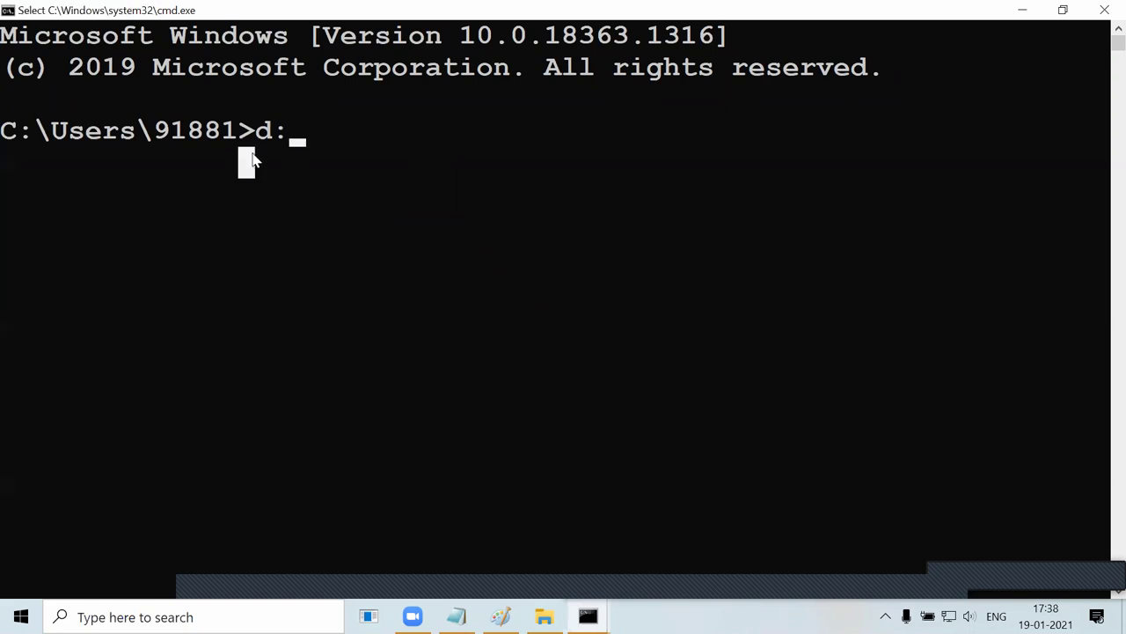
Show This PC in File Explorer and point out the drives OS (C:) and DATA (D:).
key("alt+Tab")
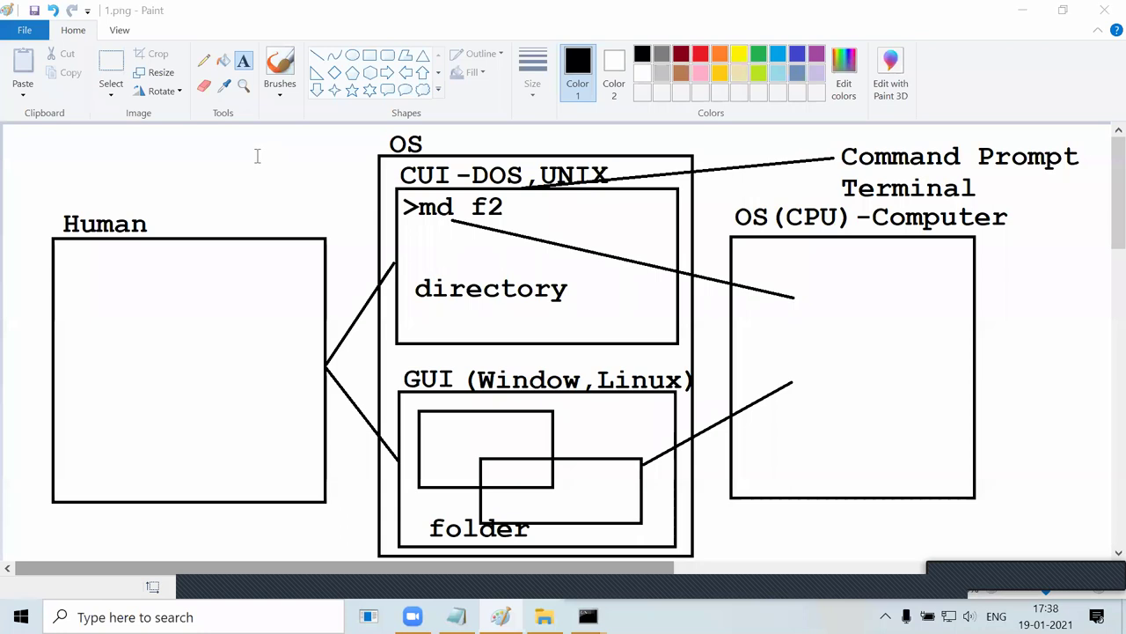
key("super+e")
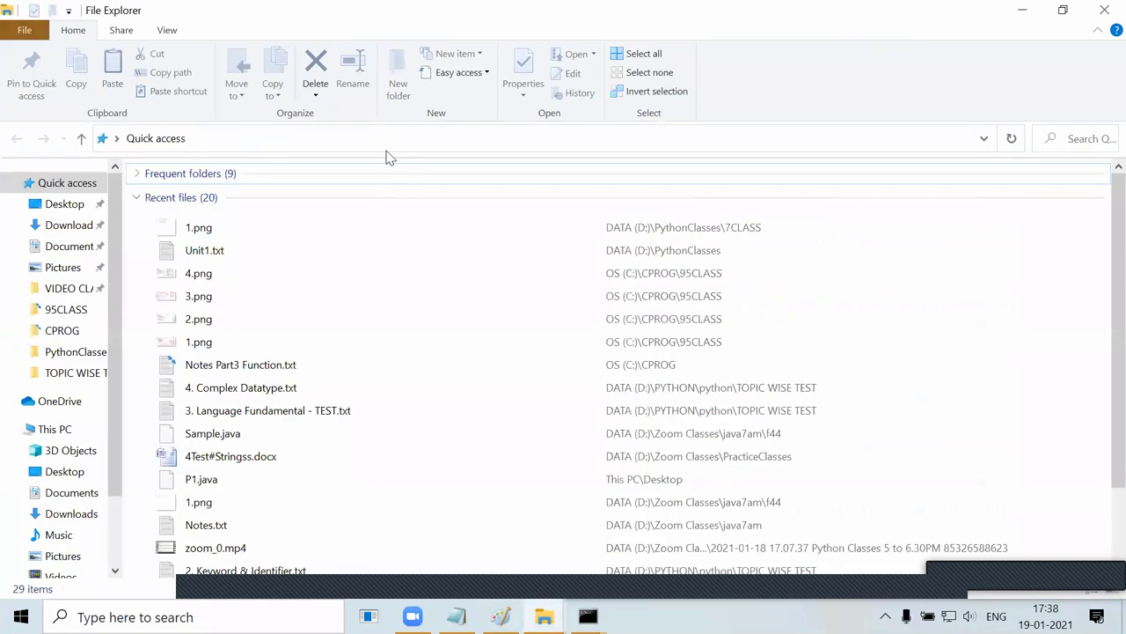
left_click(66, 432)
left_click(254, 344)
left_click(406, 341)
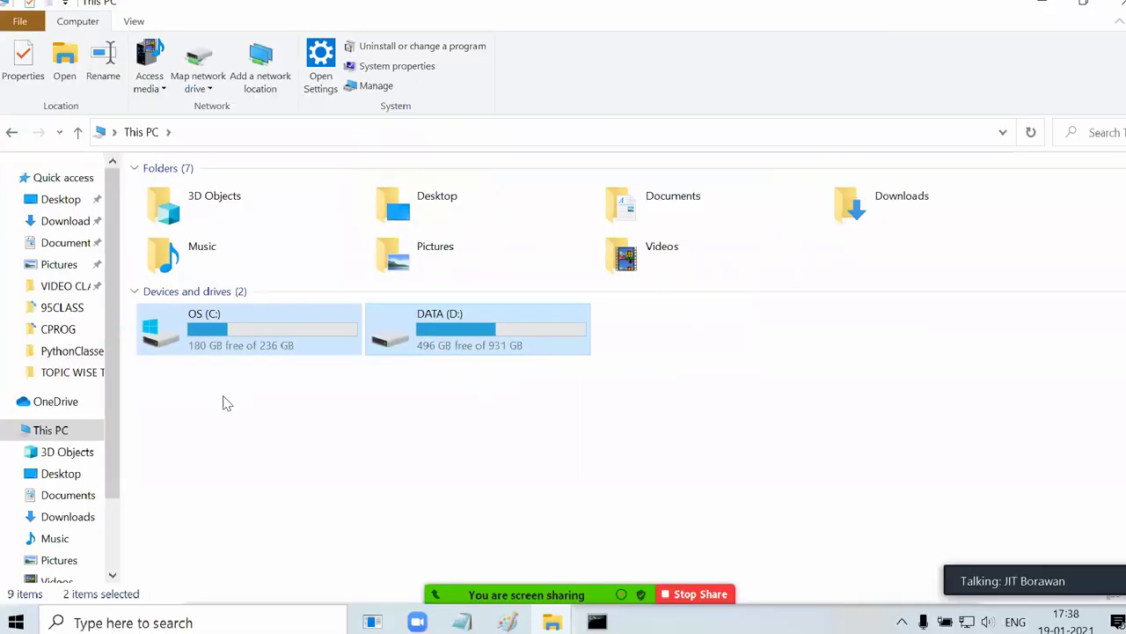
left_click(295, 402)
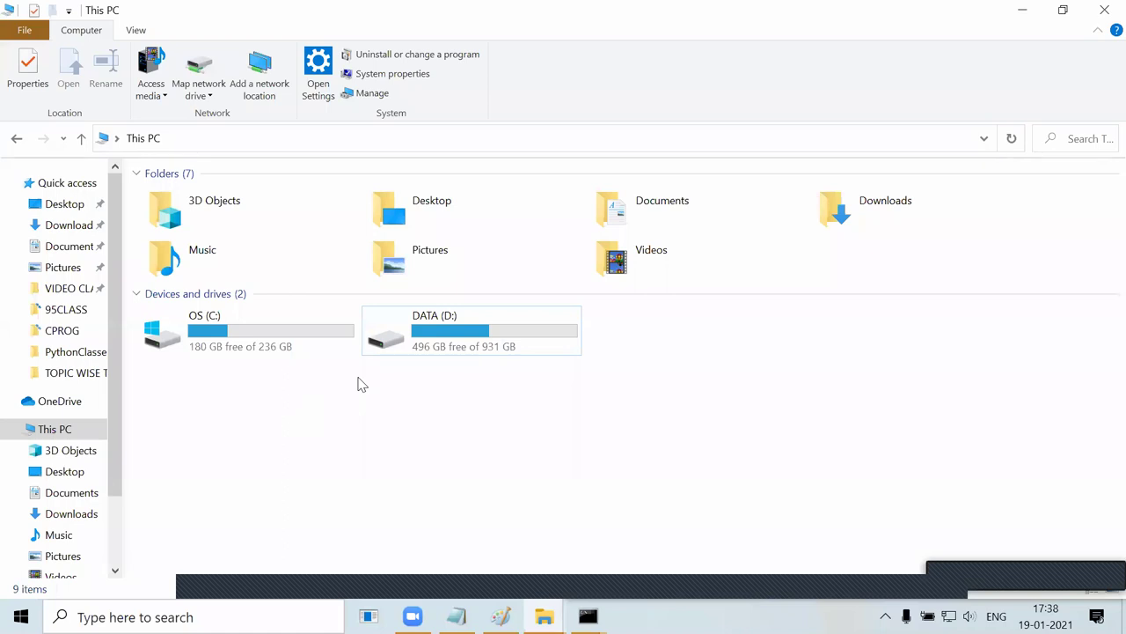
left_click(289, 344)
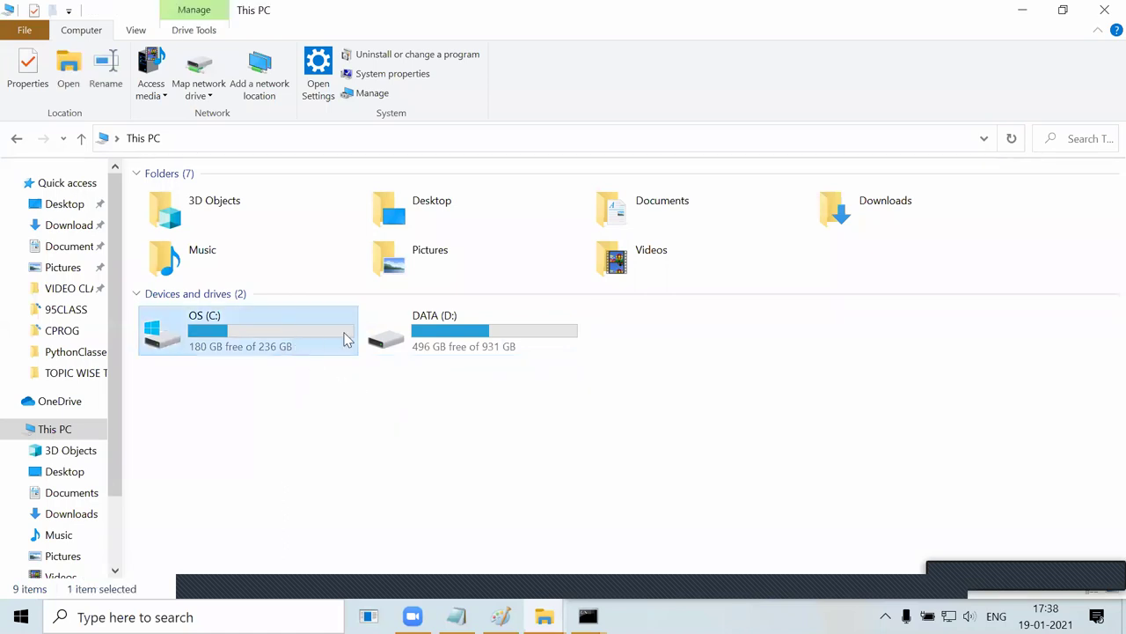
left_click(468, 335)
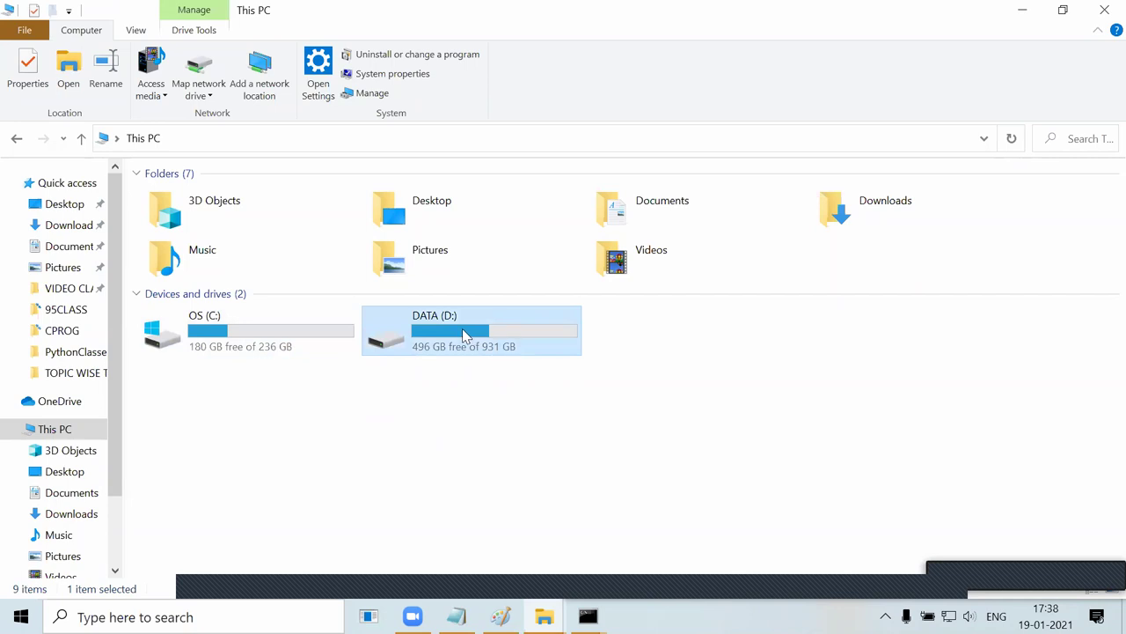
Return to Command Prompt and run the entered "d:" command to change to the D drive.
key("alt+Tab")
key("alt+Tab")
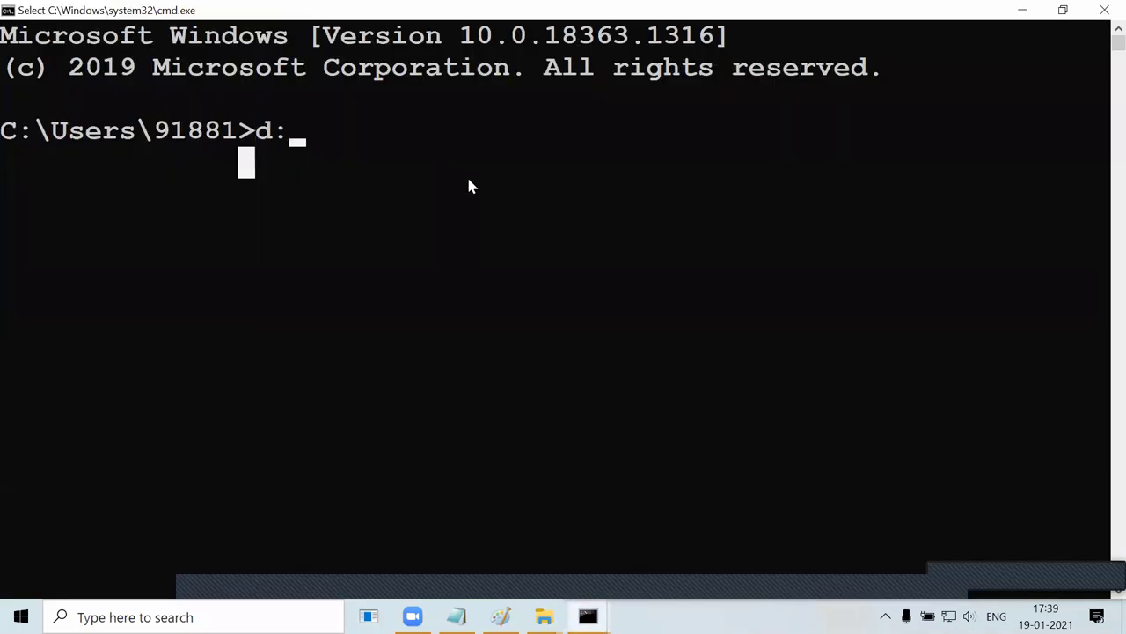
key("Escape")
key("Return")
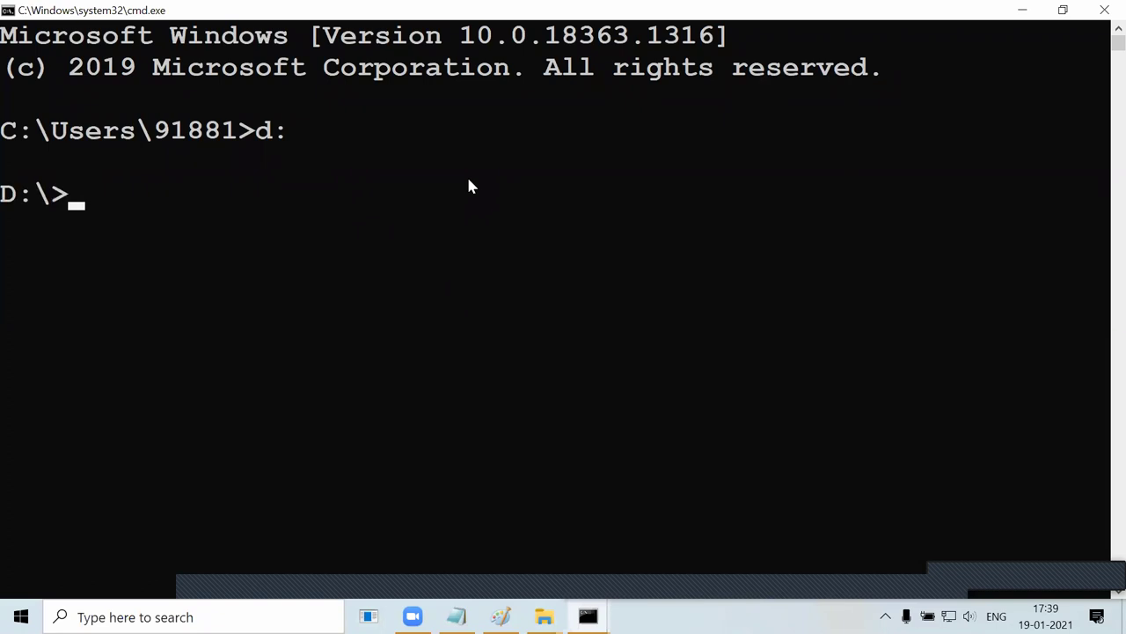
Highlight the D:\> prompt to point out the current drive, and clear the selection.
mouse_move(82, 213)
left_mouse_down()
mouse_move(9, 195)
mouse_move(75, 199)
left_mouse_up()
left_click(74, 199)
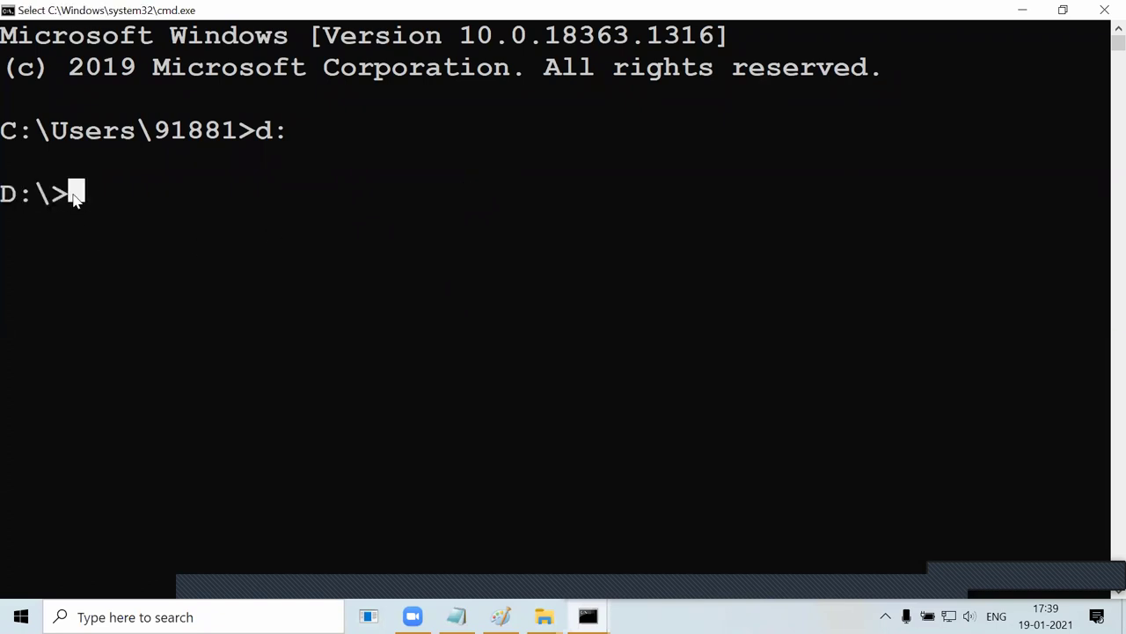
left_click(93, 197)
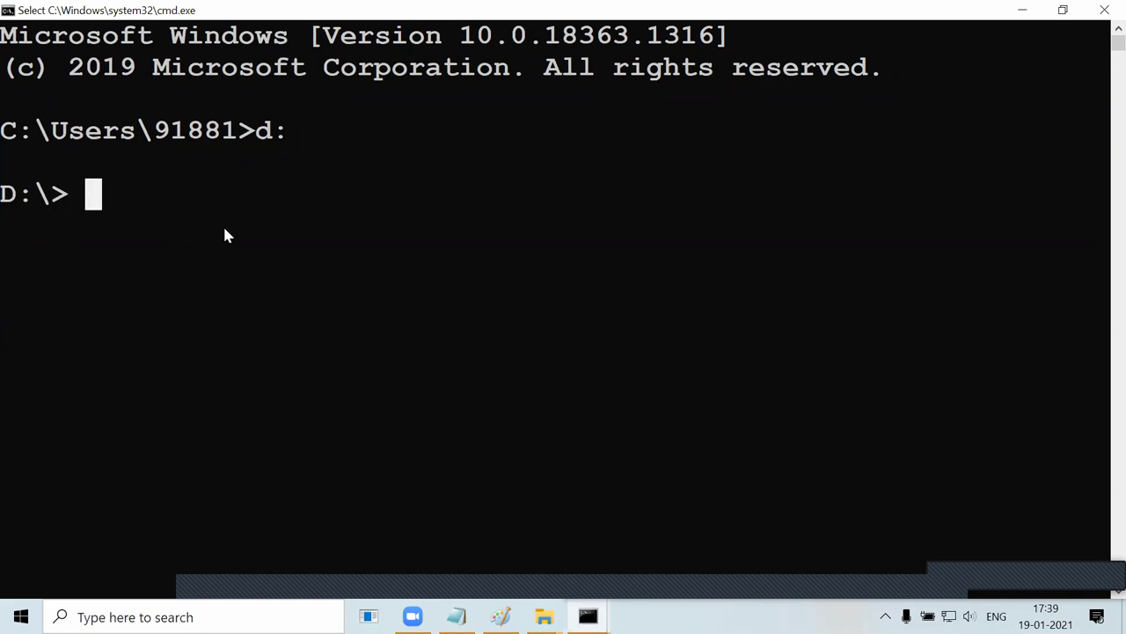
mouse_move(68, 197)
left_mouse_down()
mouse_move(8, 205)
mouse_move(48, 201)
left_mouse_up()
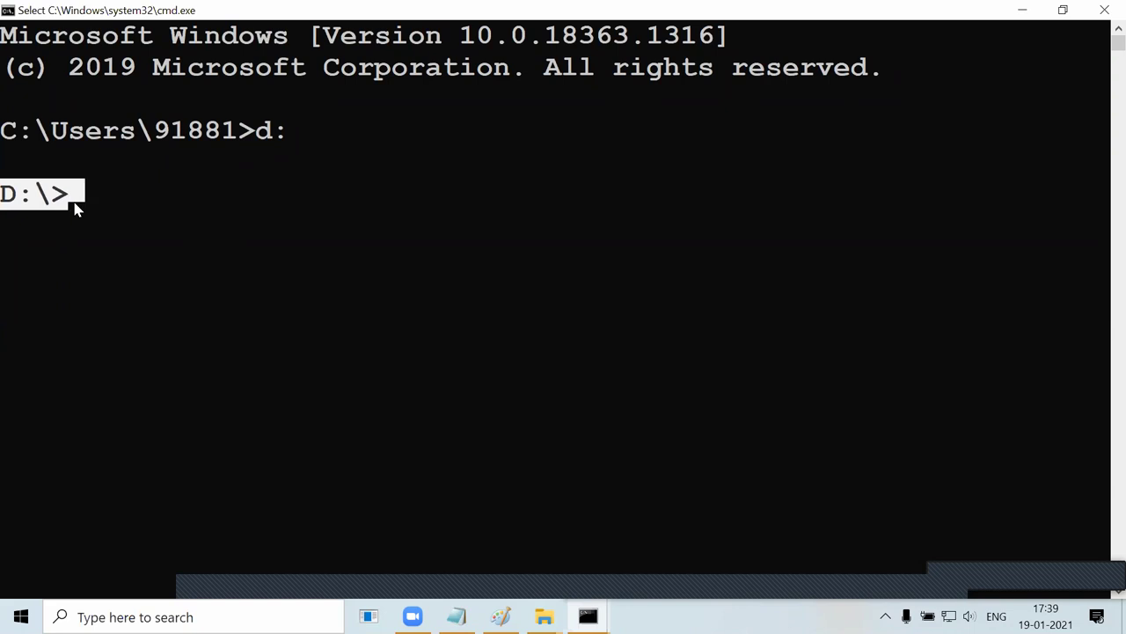
key("Return")
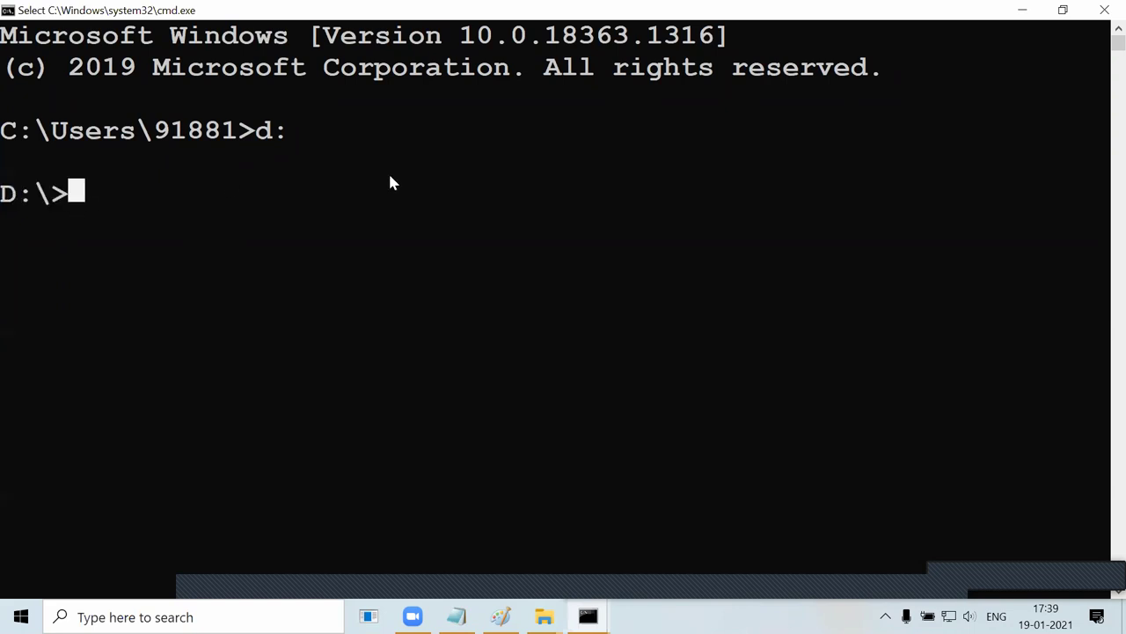
Enter "cd PythonClasses" at the D:\ prompt using name completion, and highlight the directory name.
type("cd py")
key("Tab")
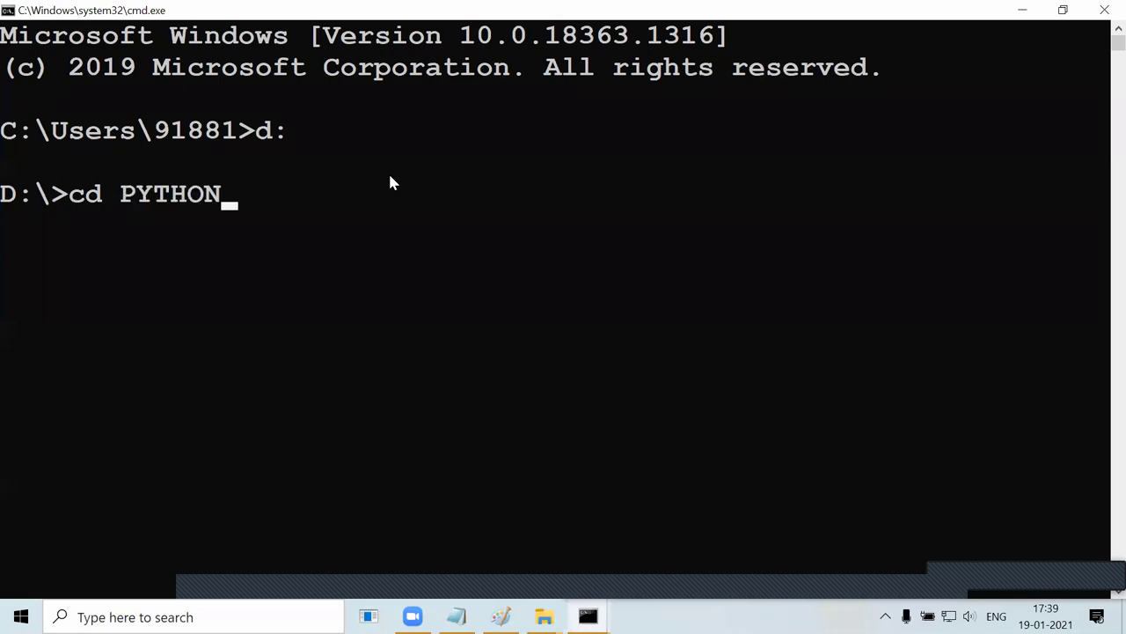
key("Tab")
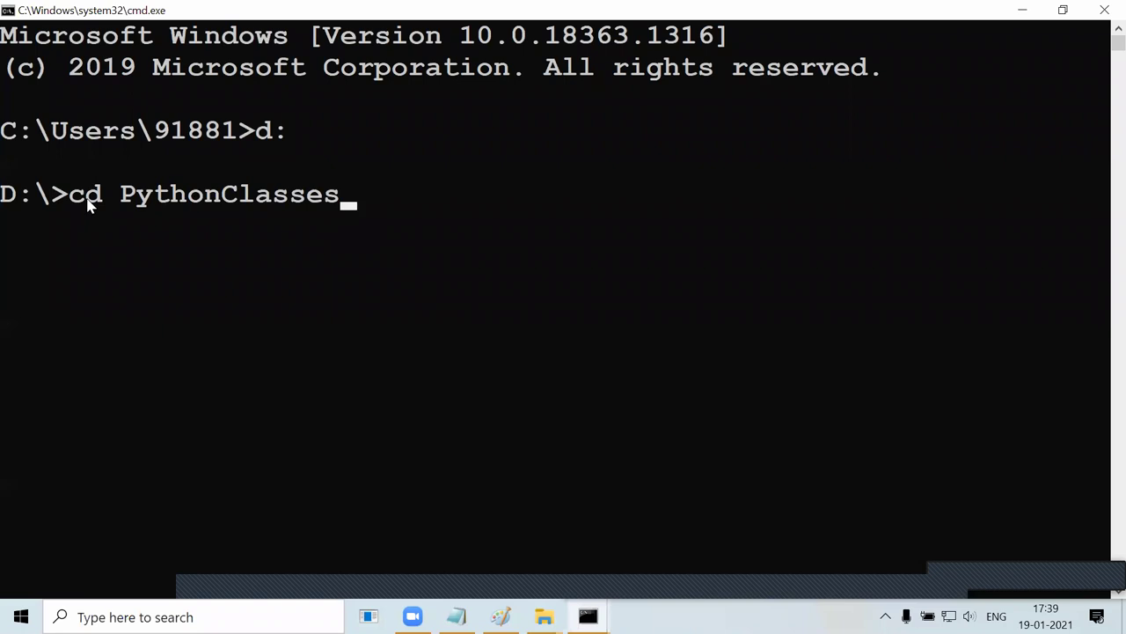
left_click_drag(121, 199, 334, 204)
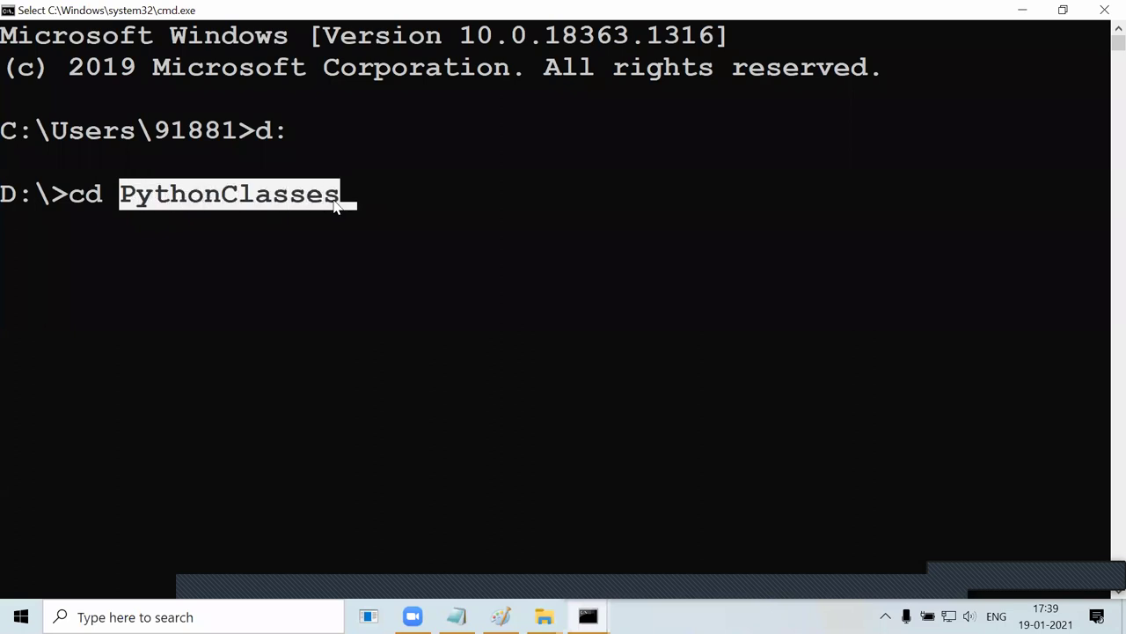
left_click(335, 204)
Change the entered command to "md PythonClasses", highlight md, and run it on the D drive.
key("Escape")
key("Left")
key("Left")
key("Left")
key("Left")
key("Left")
key("Left")
key("Left")
key("Left")
key("Left")
key("Left")
key("Left")
key("Left")
key("Left")
key("Left")
key("Delete")
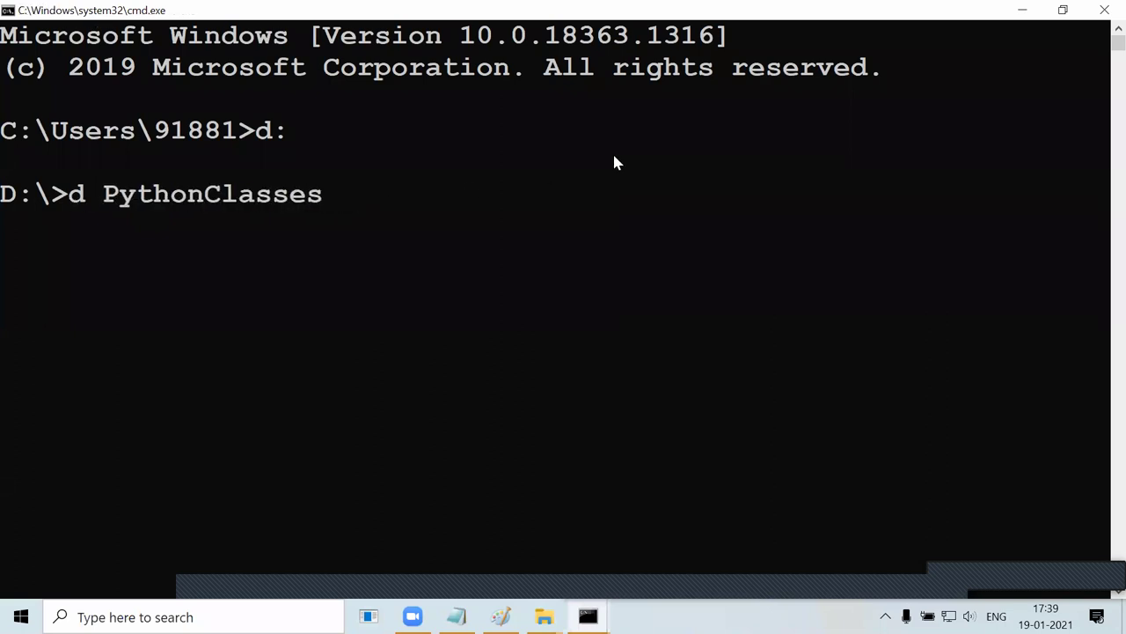
type("m")
left_click_drag(70, 196, 97, 211)
left_click(220, 256)
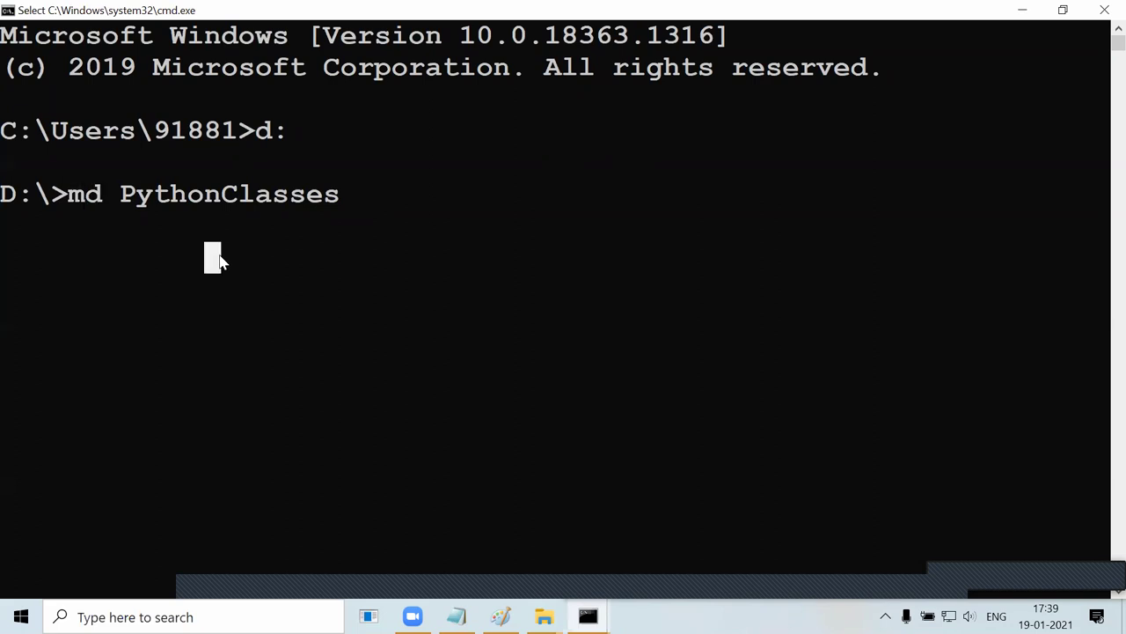
key("Escape")
key("Return")
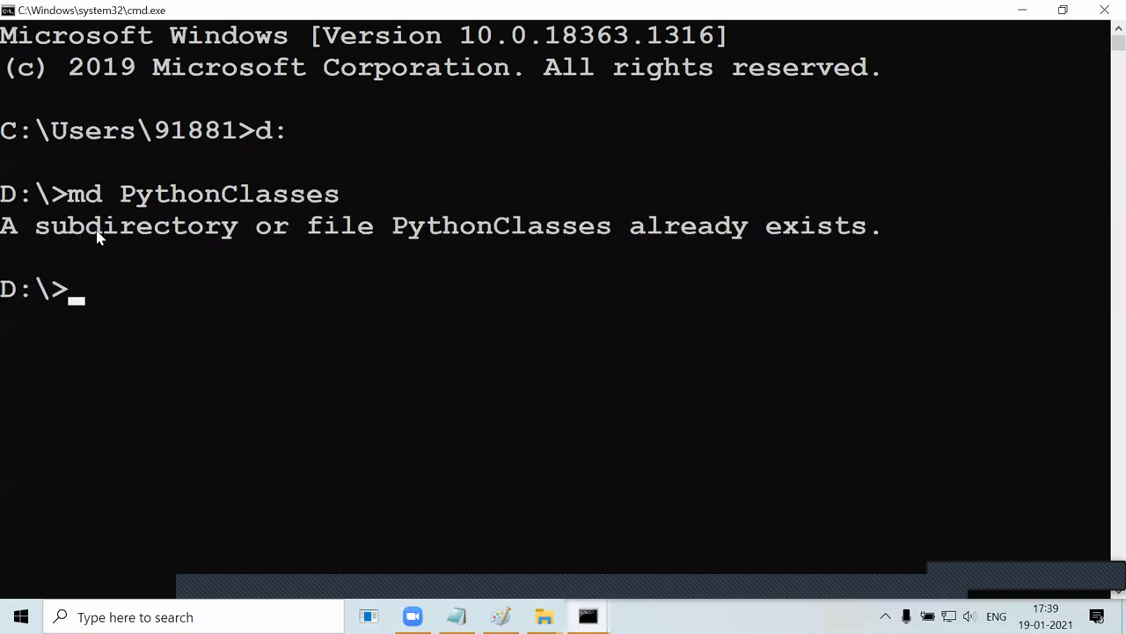
Highlight the reply to the md command and the command itself, and start a "cd " command at the D:\ prompt.
left_click_drag(394, 230, 497, 245)
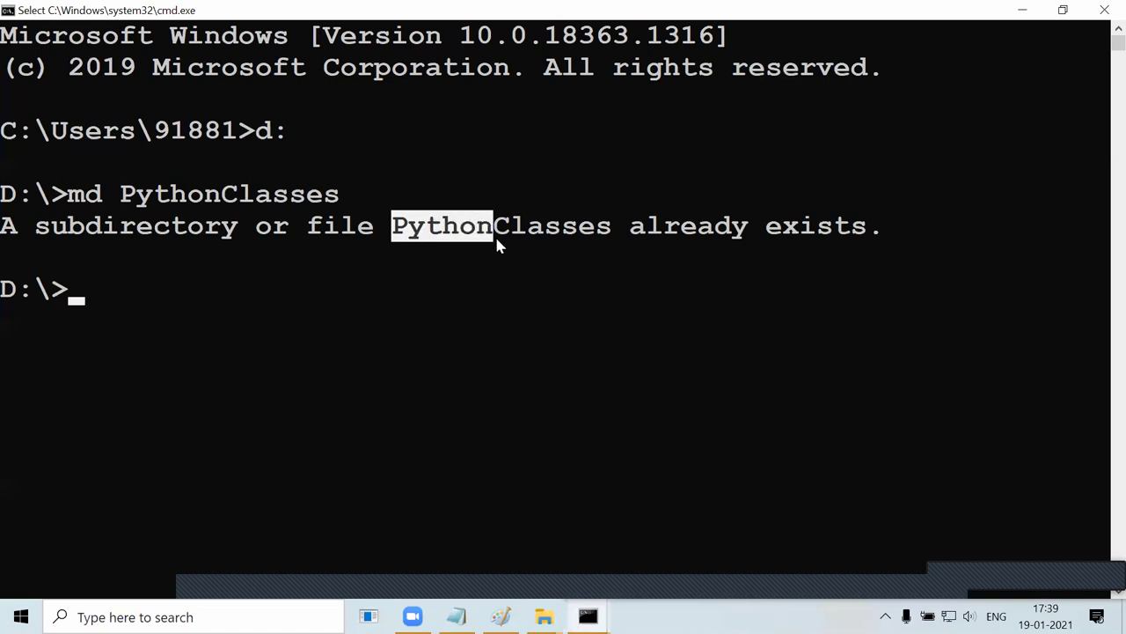
left_click_drag(647, 230, 918, 241)
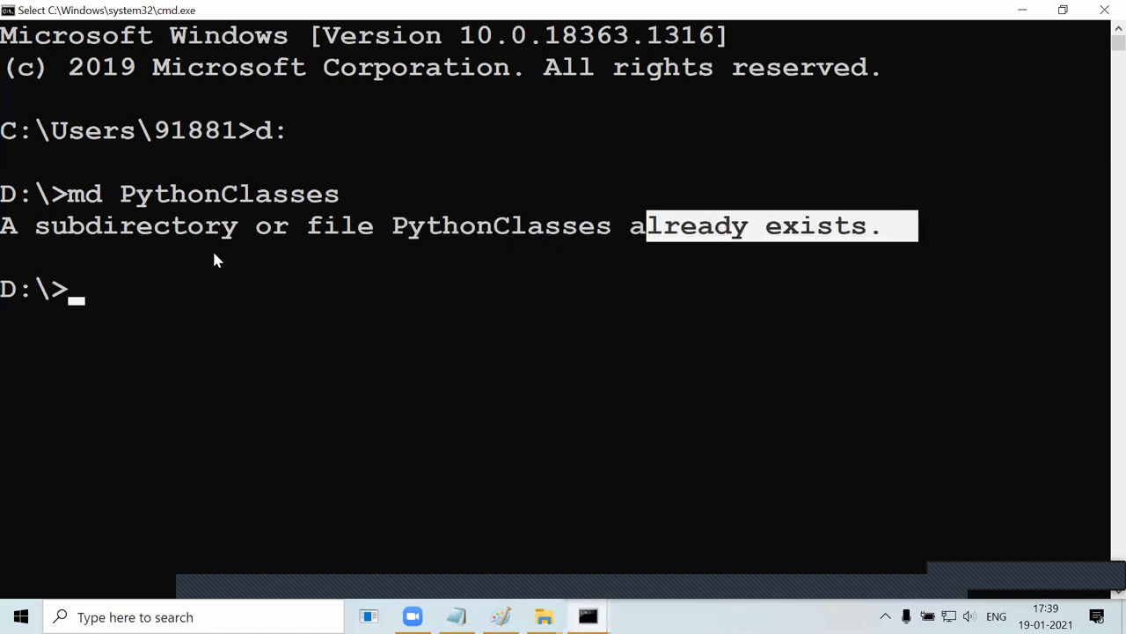
left_click_drag(74, 194, 373, 199)
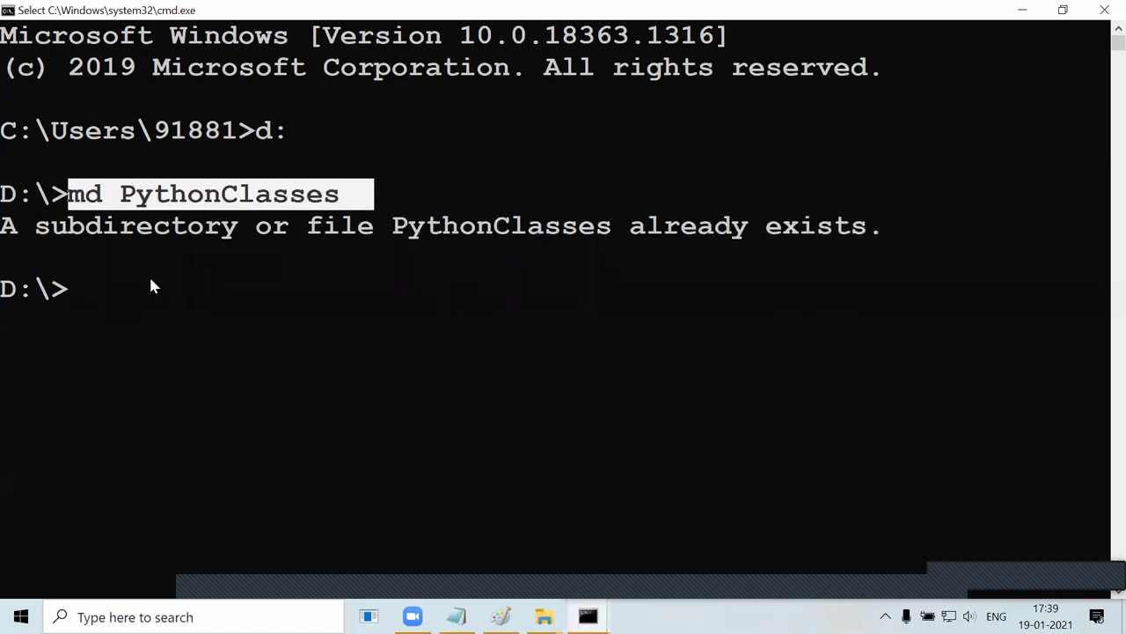
left_click(122, 295)
type("cd")
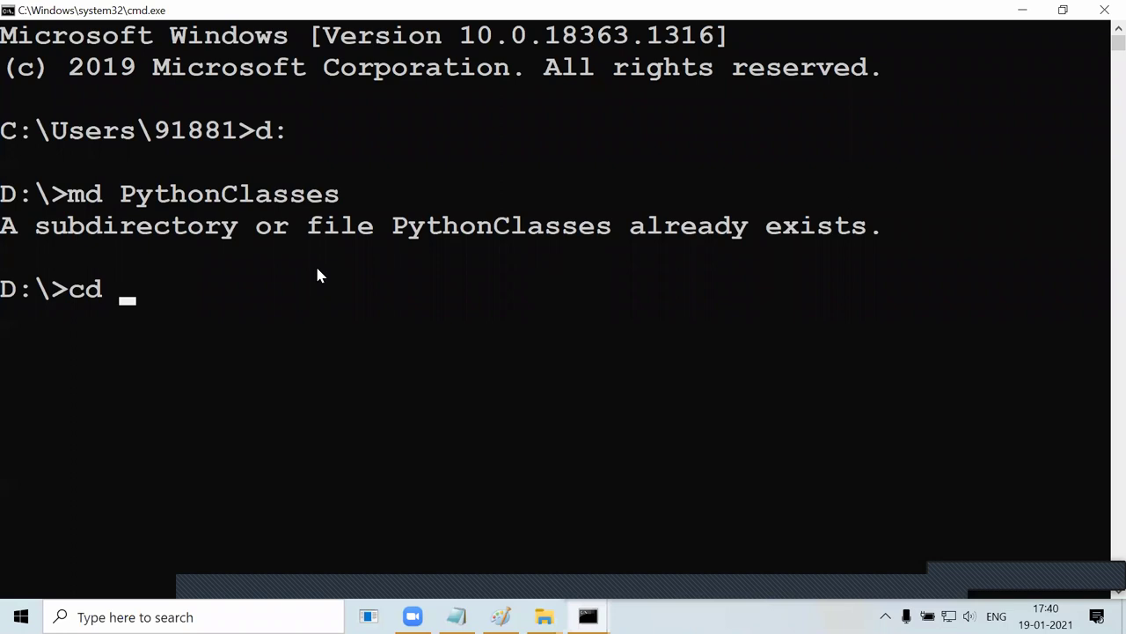
Switch to File Explorer and open the PythonClasses folder on DATA (D:).
key("alt+Tab")
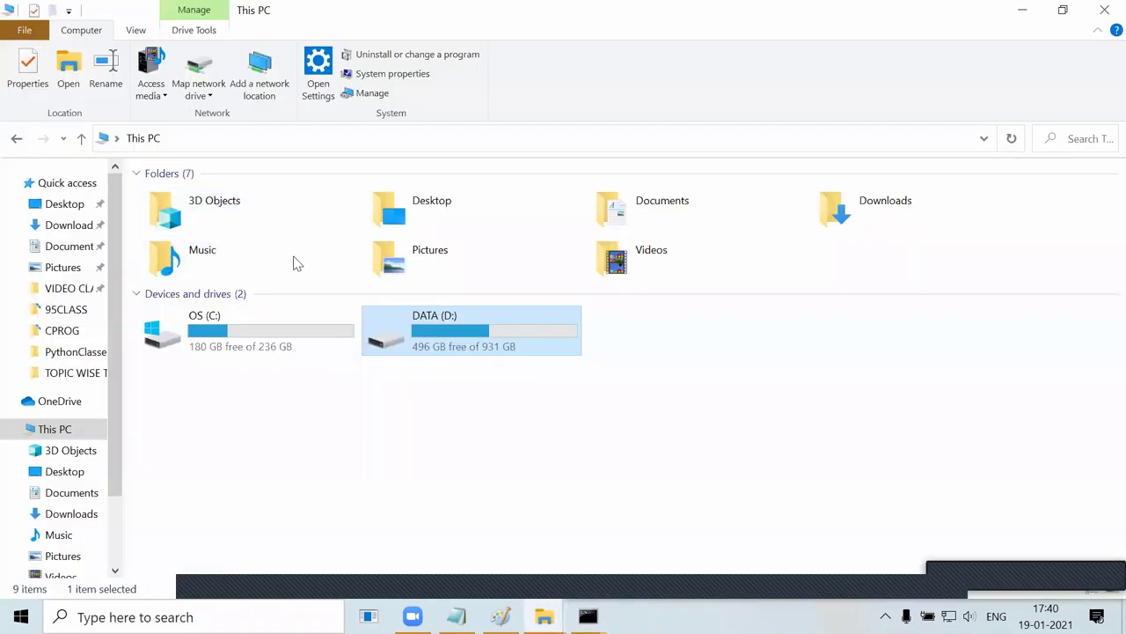
double_click(409, 348)
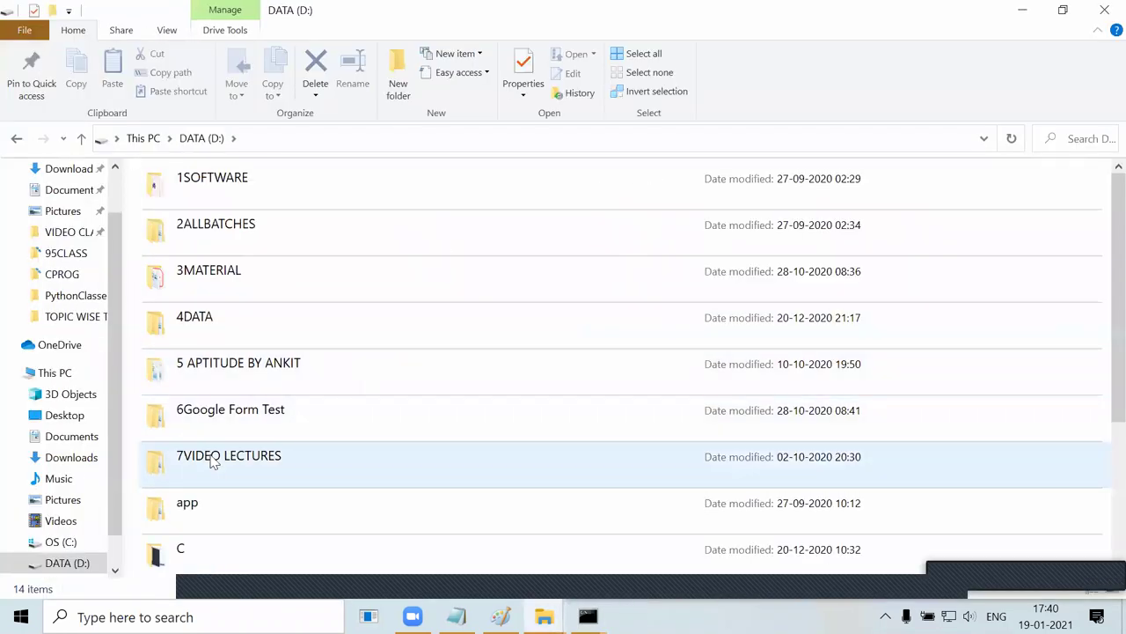
left_click(219, 481)
scroll(221, 482, "down", 3)
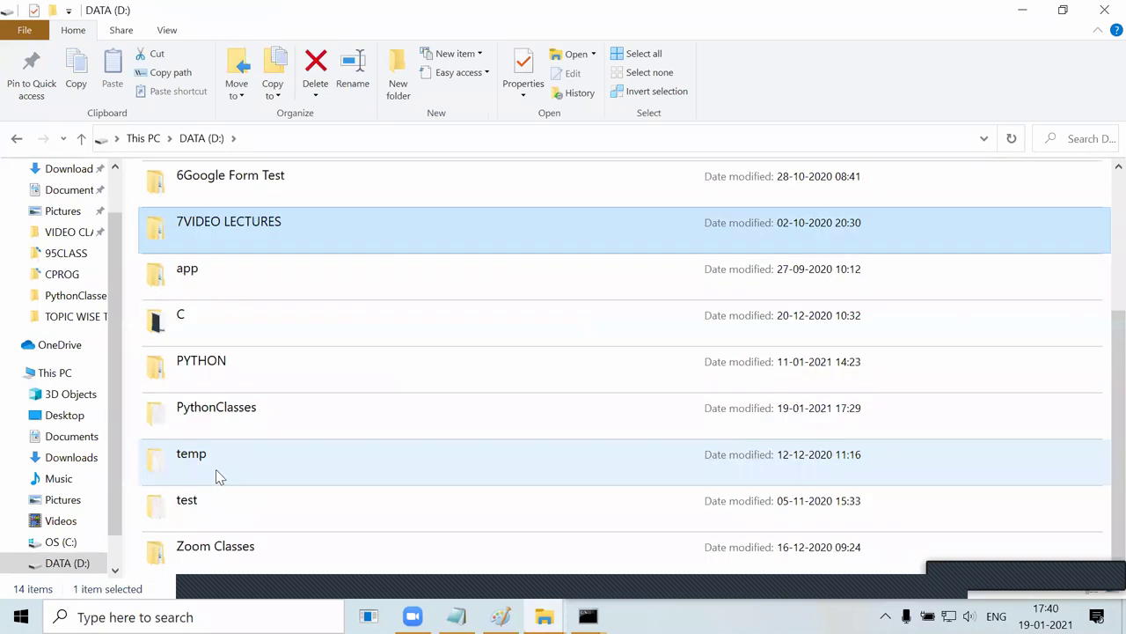
left_click(195, 416)
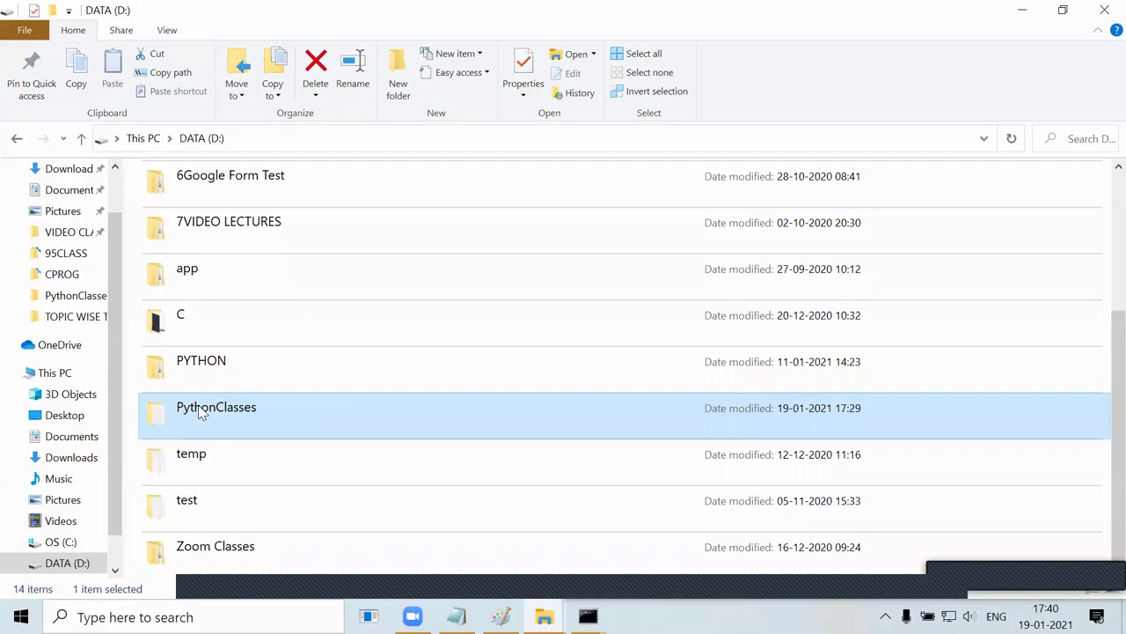
double_click(202, 414)
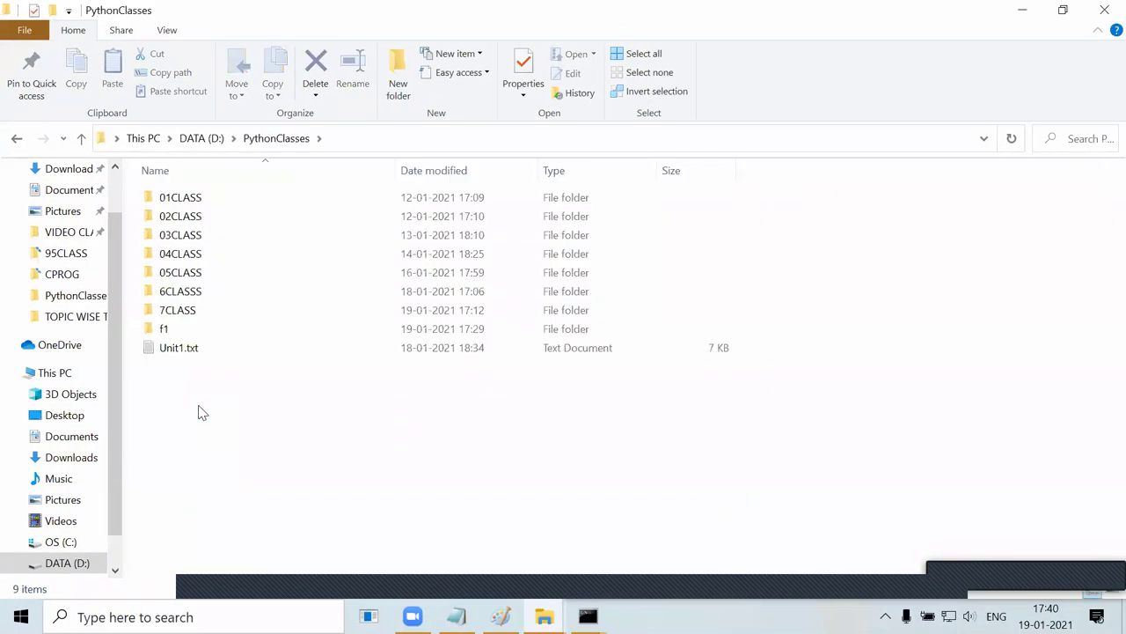
Delete the f1 folder from PythonClasses and switch back to Command Prompt.
left_click(181, 329)
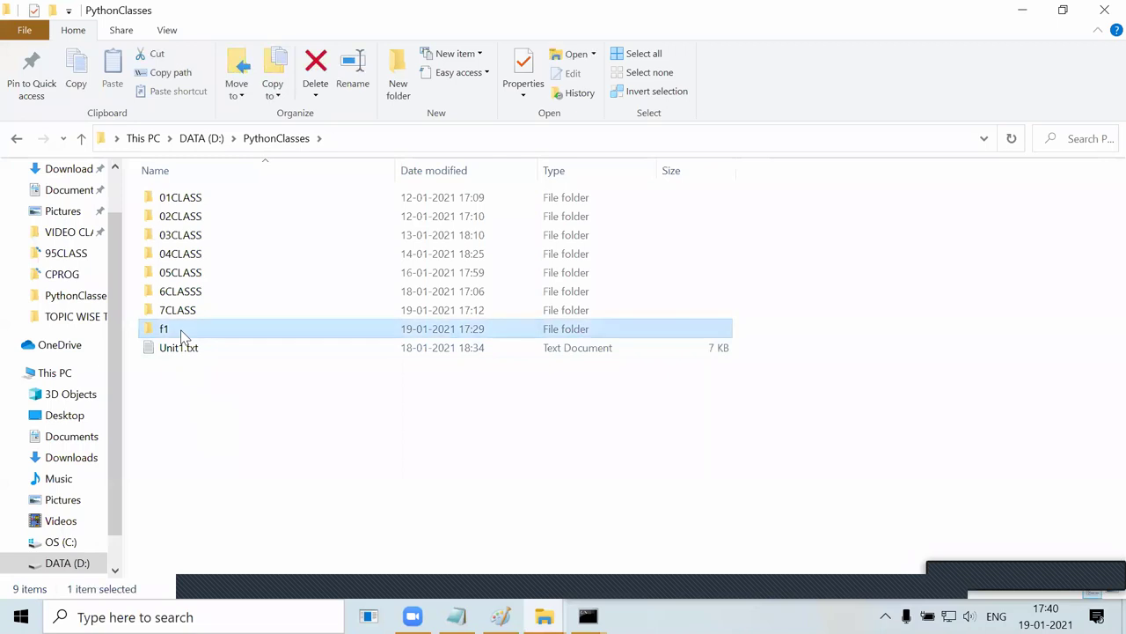
key("Delete")
key("alt+Tab")
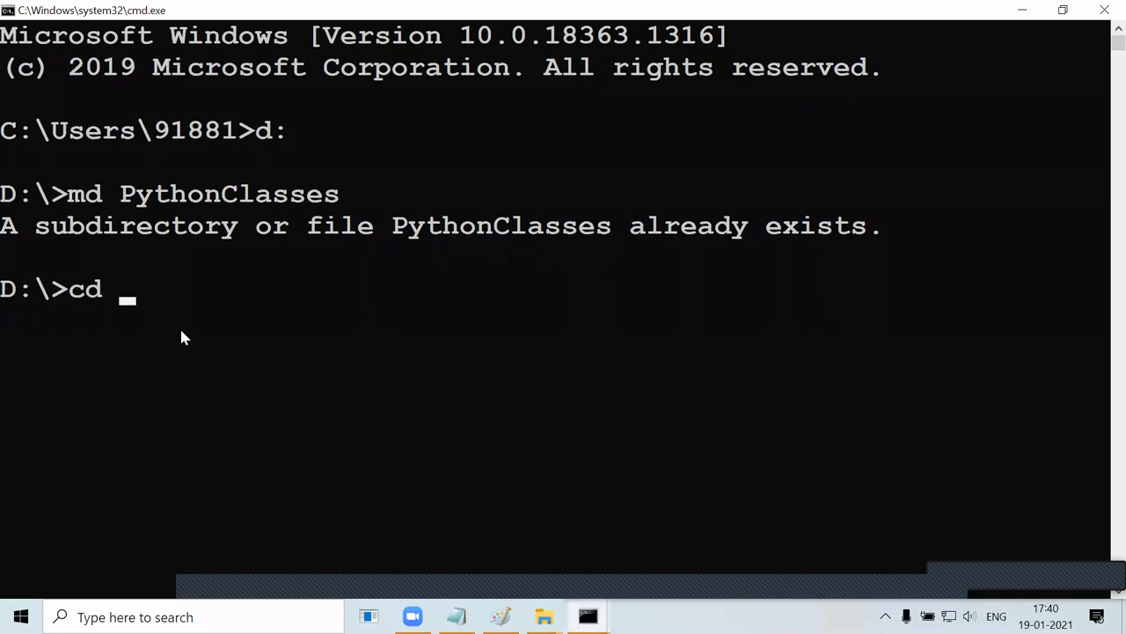
Complete the pending command as "cd PythonClasses" and highlight the cd part of it.
type("PYTHON")
key("Tab")
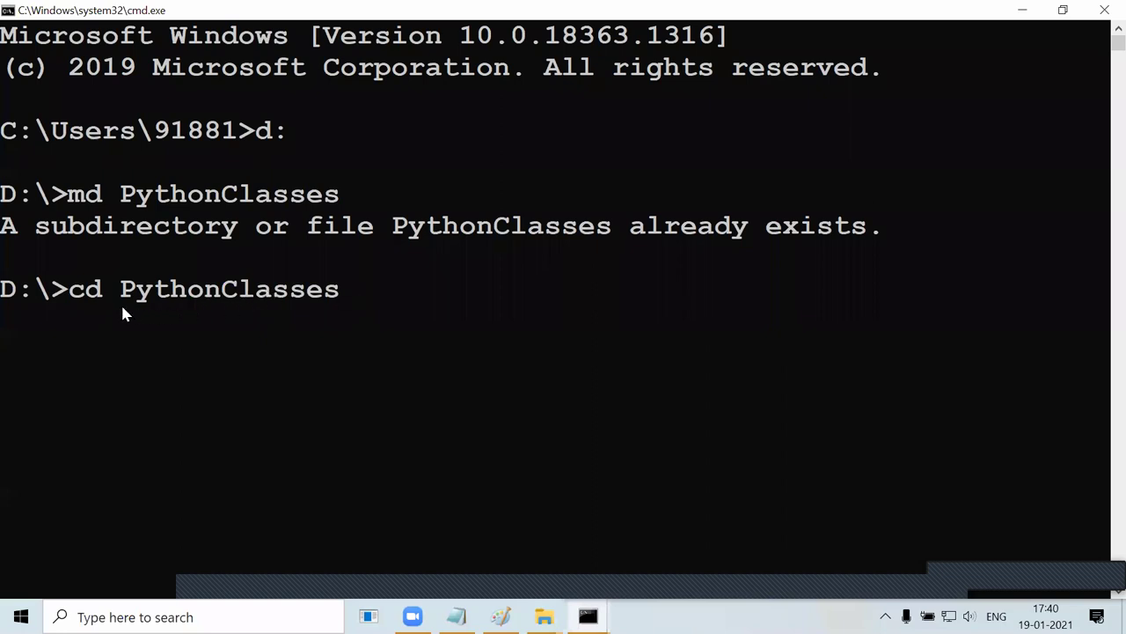
left_click(88, 294)
left_click_drag(88, 294, 75, 295)
left_click(74, 295)
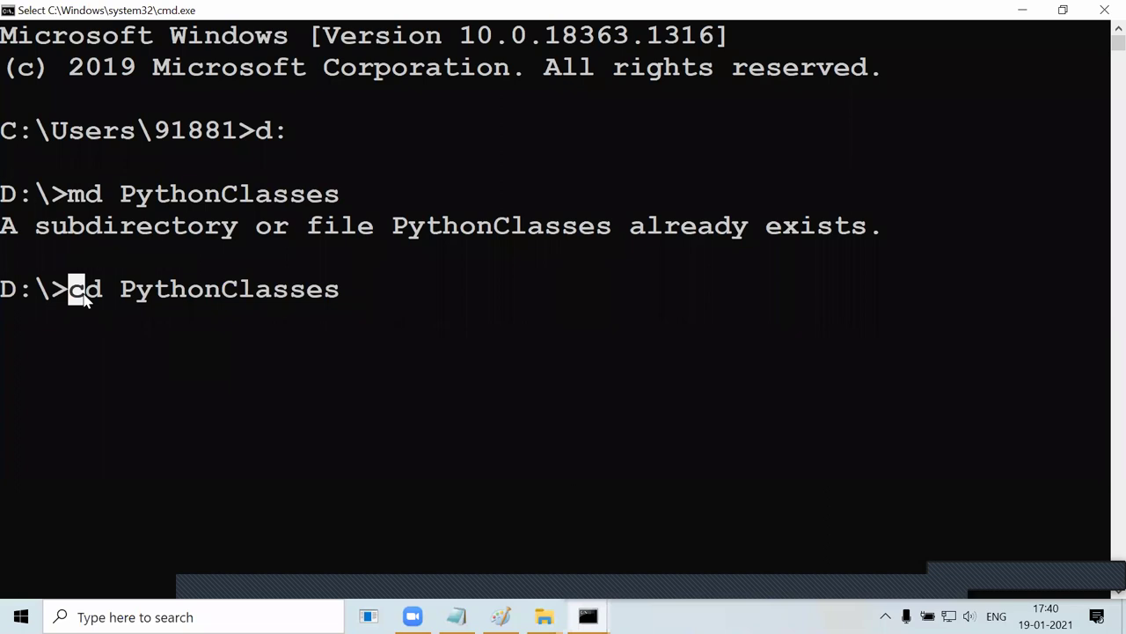
Switch to the Paint diagram and draw a red right arrow from the Human box to the GUI box.
key("alt+Tab")
key("alt+Tab")
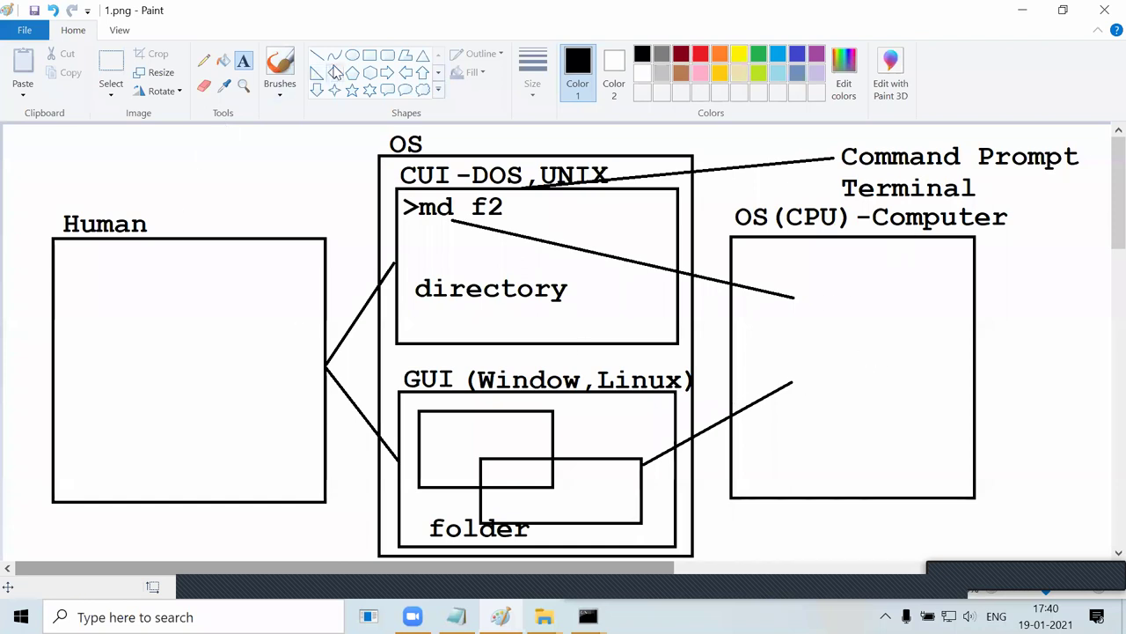
left_click(387, 72)
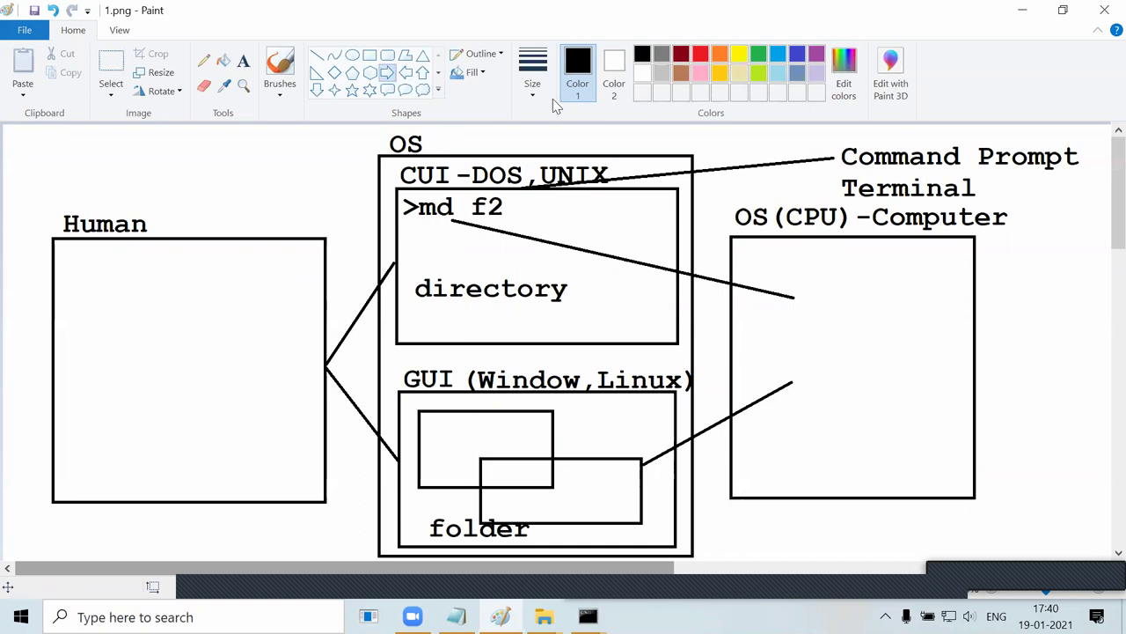
left_click(701, 55)
left_click_drag(255, 414, 399, 516)
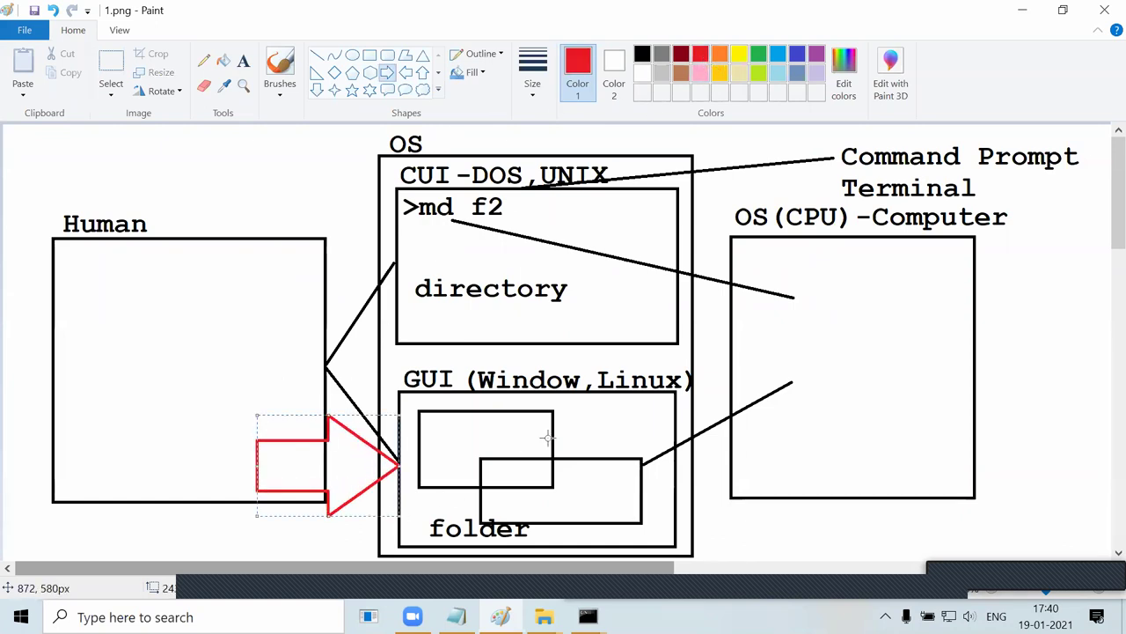
Draw a red up arrow from the GUI box into the CUI box and a red right arrow from CUI to the OS(CPU) box.
left_click(422, 72)
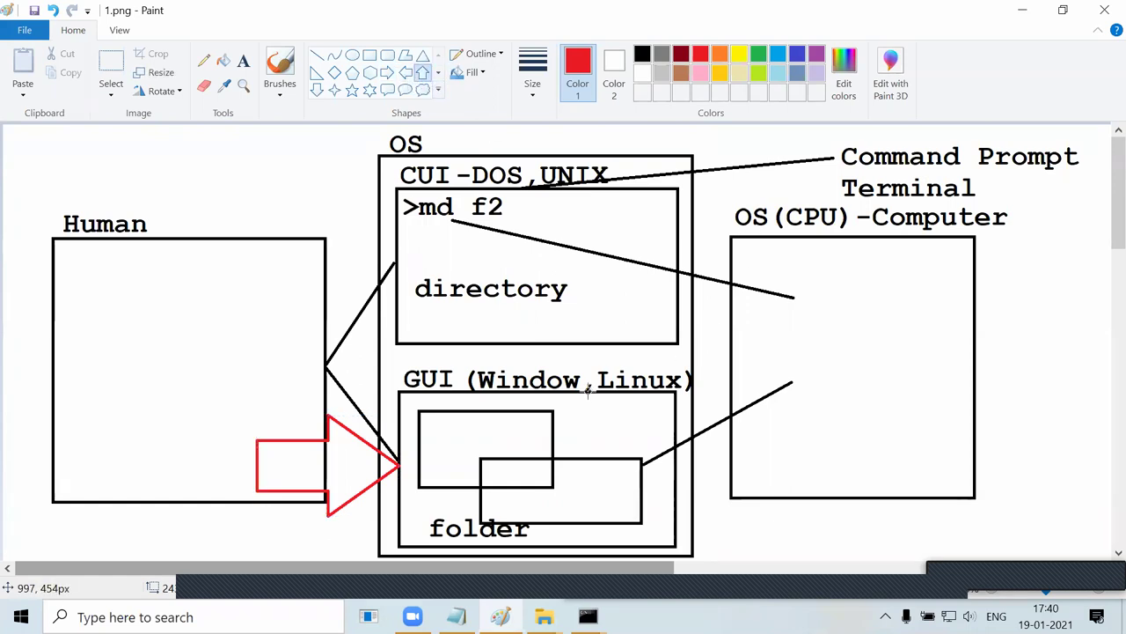
left_click_drag(621, 385, 563, 297)
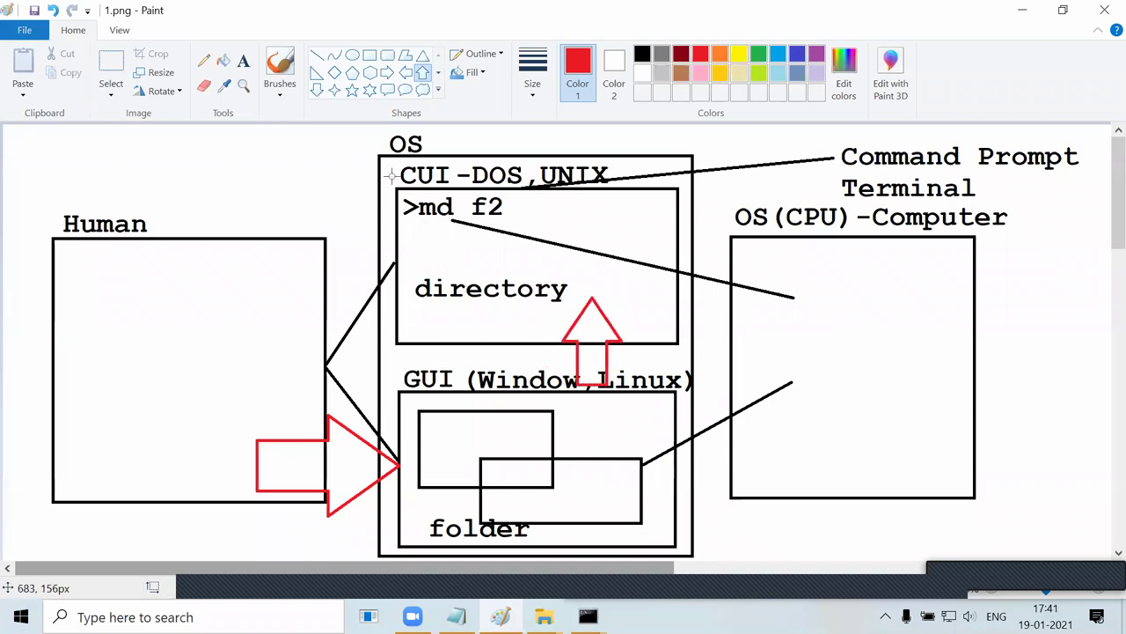
left_click(388, 72)
left_click_drag(651, 238, 785, 329)
left_click(845, 354)
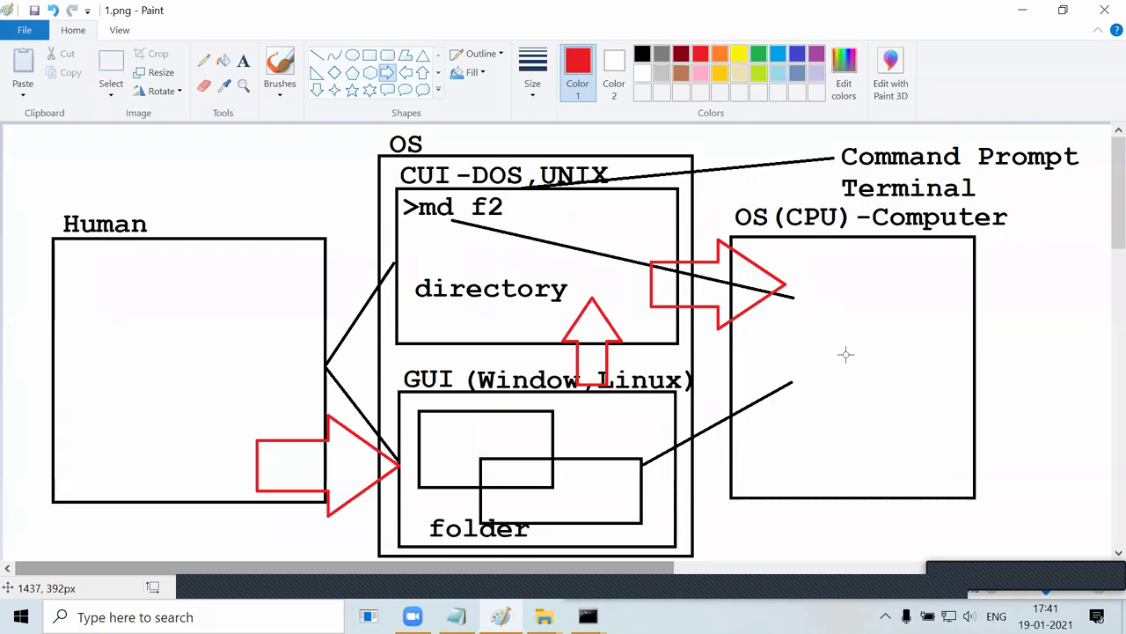
Switch back to Command Prompt, run "cd PythonClasses", and highlight the directory name in the new prompt.
key("alt+Tab")
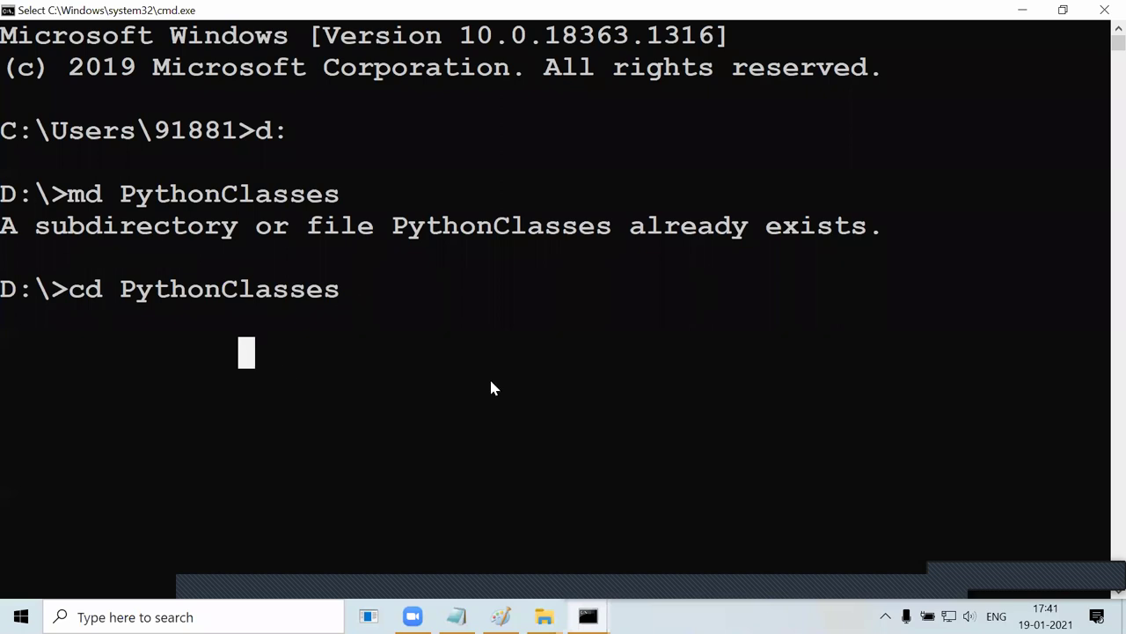
key("Escape")
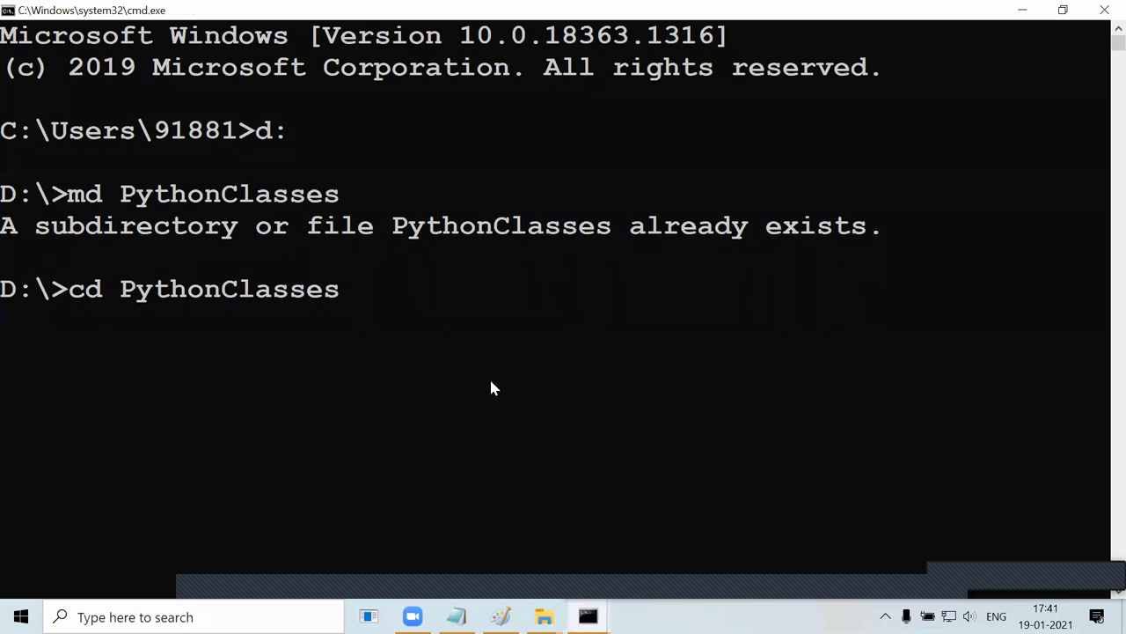
key("Return")
scroll(467, 380, "down", 1)
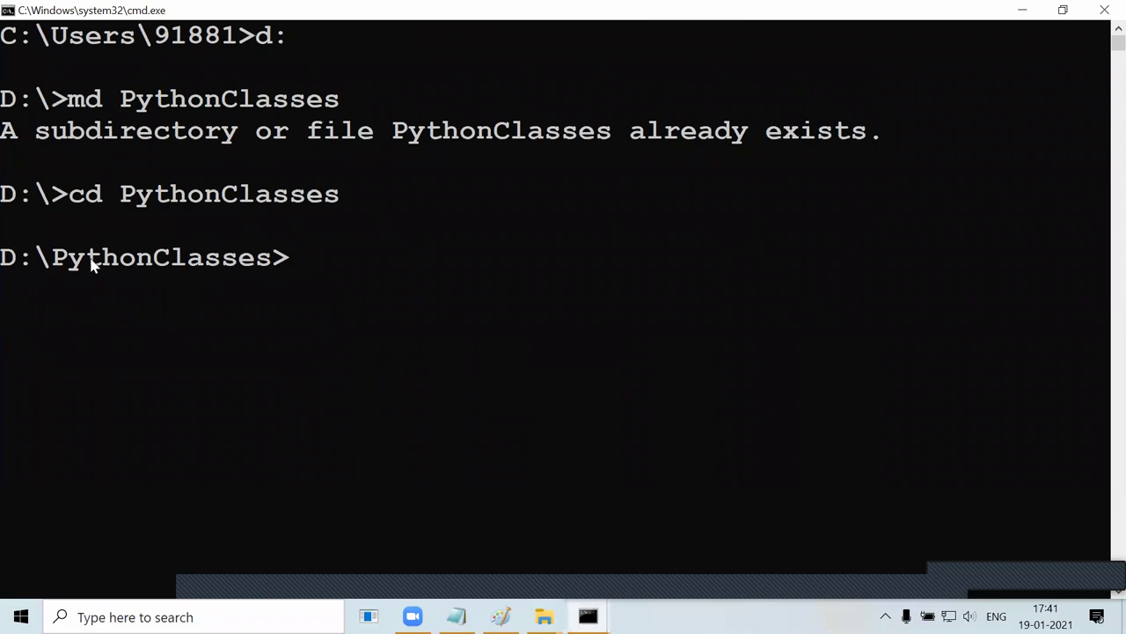
left_click_drag(55, 264, 283, 268)
left_click(472, 292)
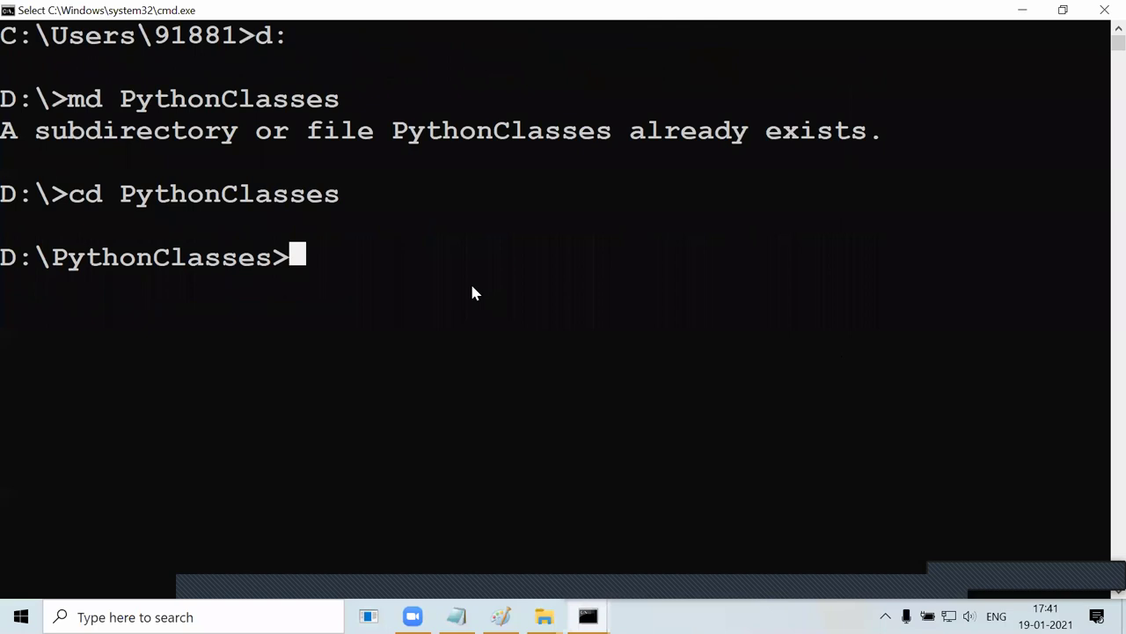
Clear the text selection and list the contents of D:\PythonClasses with the dir command.
scroll(445, 280, "down", 1)
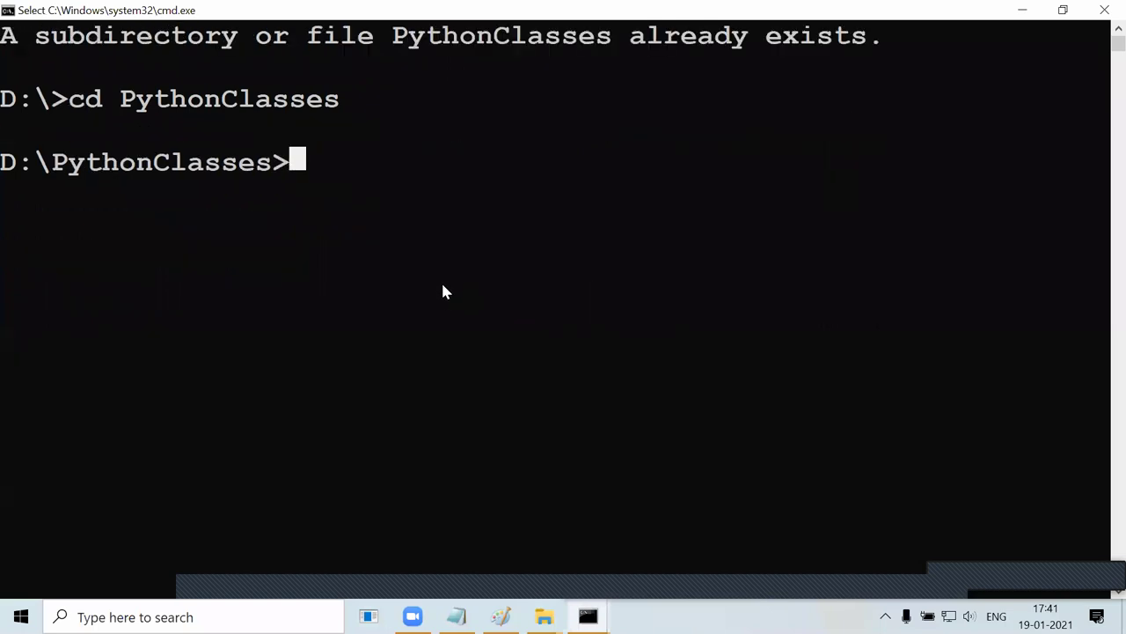
left_click(305, 203)
left_click(400, 352)
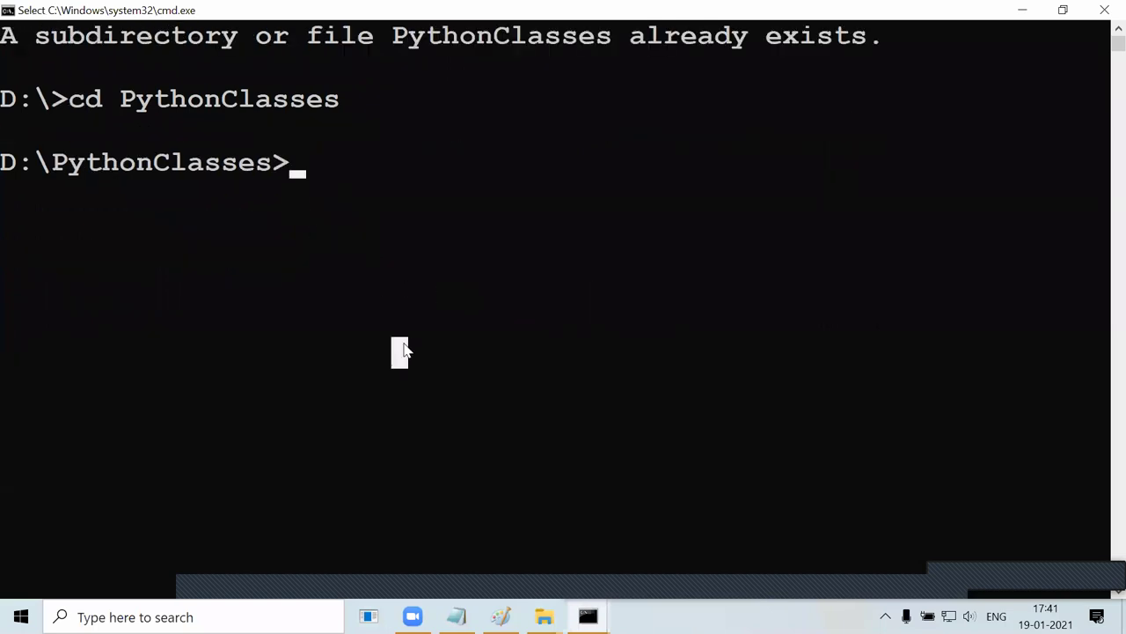
type("dir")
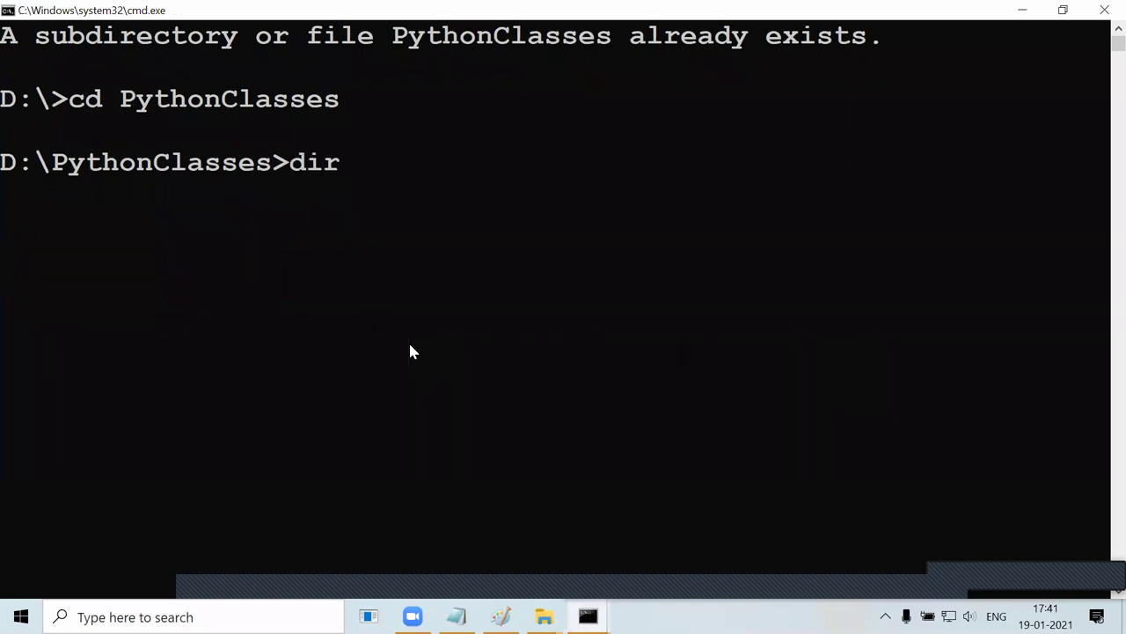
key("Return")
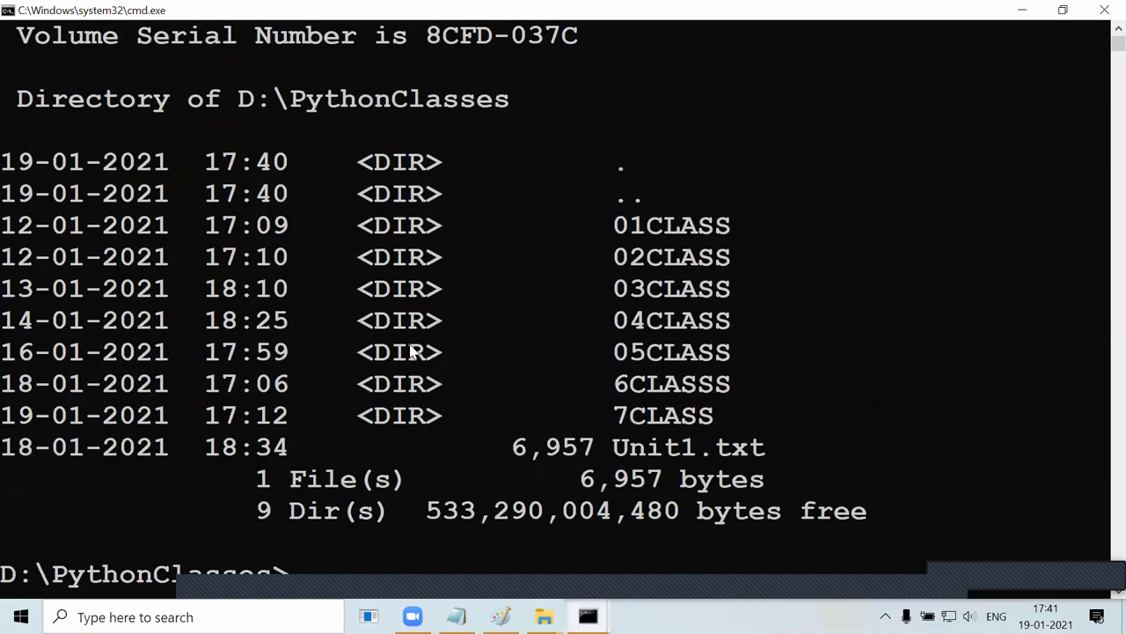
Highlight the class directory names, a <DIR> marker and the Unit1.txt extension in the listing.
left_click_drag(615, 222, 749, 220)
left_click_drag(616, 257, 731, 259)
left_click_drag(615, 288, 731, 290)
left_click_drag(615, 352, 714, 352)
left_click_drag(614, 413, 730, 390)
left_click(730, 387)
left_click_drag(723, 322, 621, 322)
left_click_drag(440, 354, 343, 354)
left_click(671, 320)
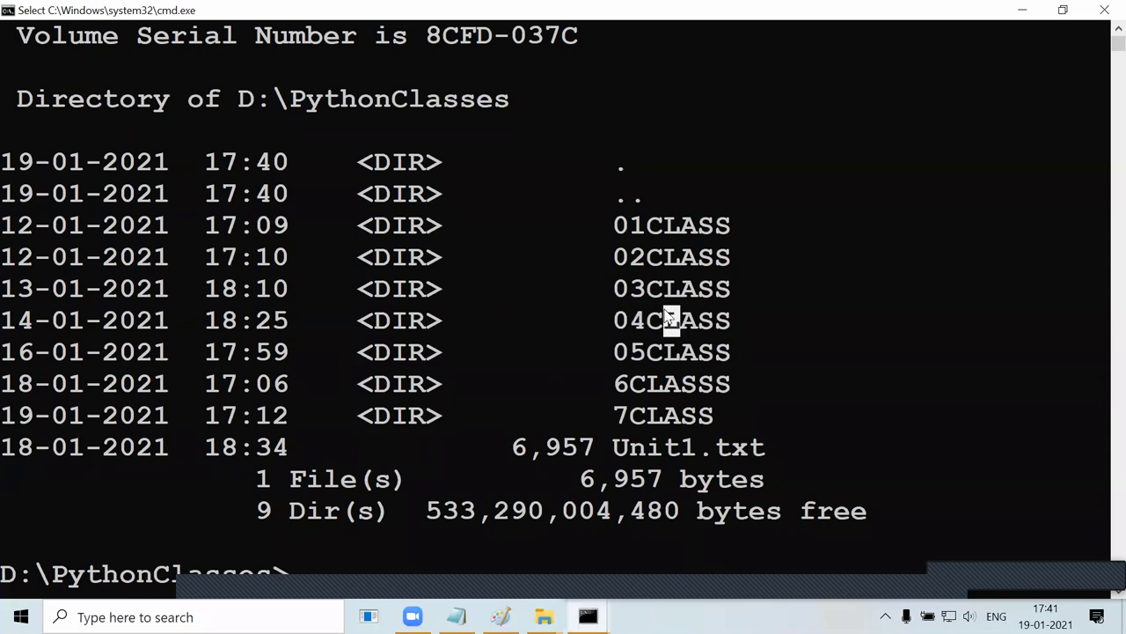
left_click(604, 384)
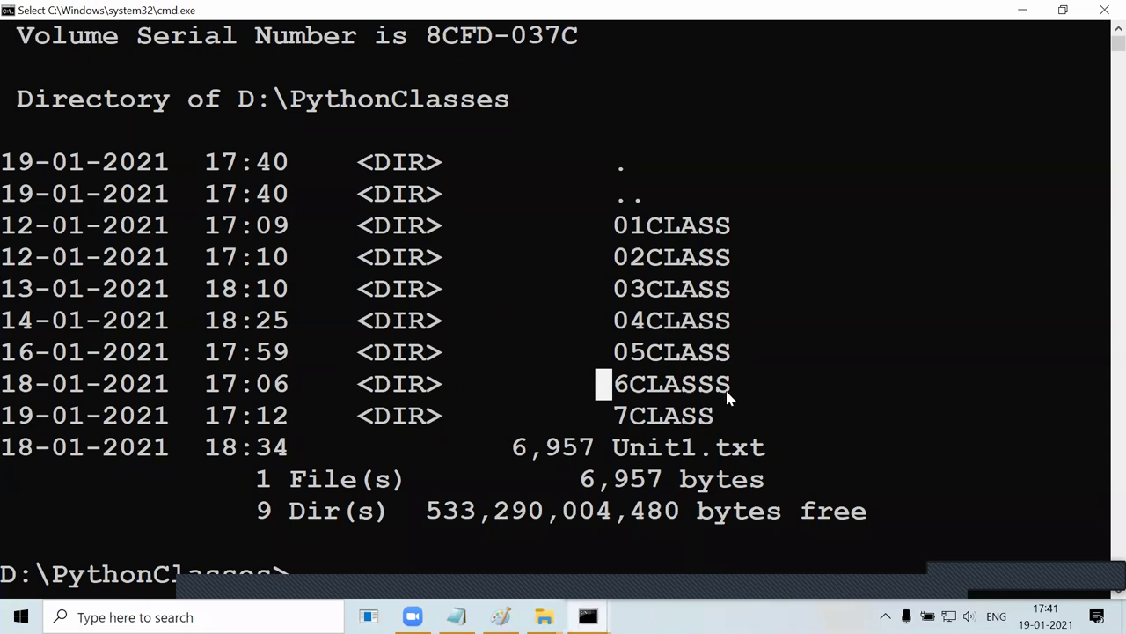
left_click_drag(766, 443, 700, 447)
left_click(785, 398)
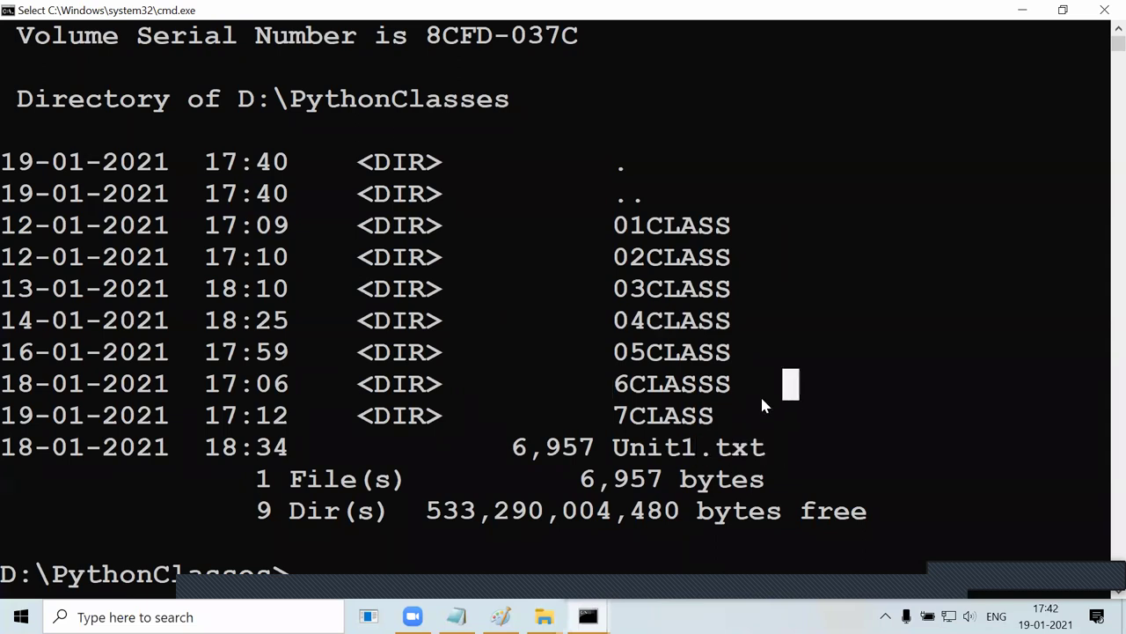
Compare directory and file names by highlighting 01CLASS, the .txt extension of Unit1.txt, and the 7CLASS, 6CLASSS and 05CLASS entries.
left_click_drag(619, 227, 724, 245)
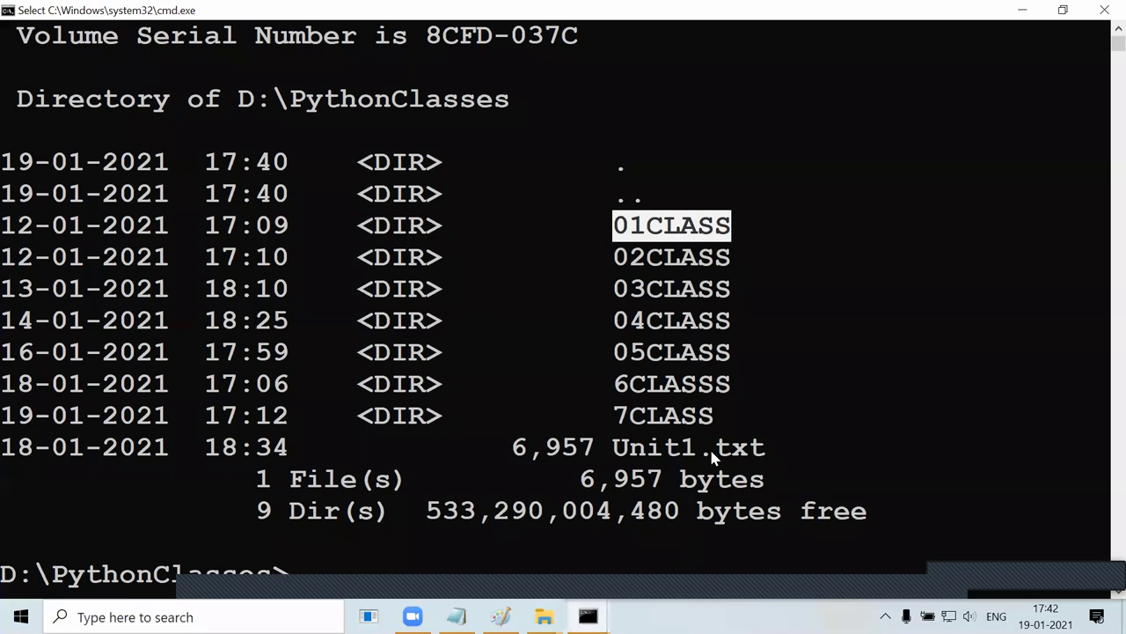
left_click_drag(707, 453, 764, 458)
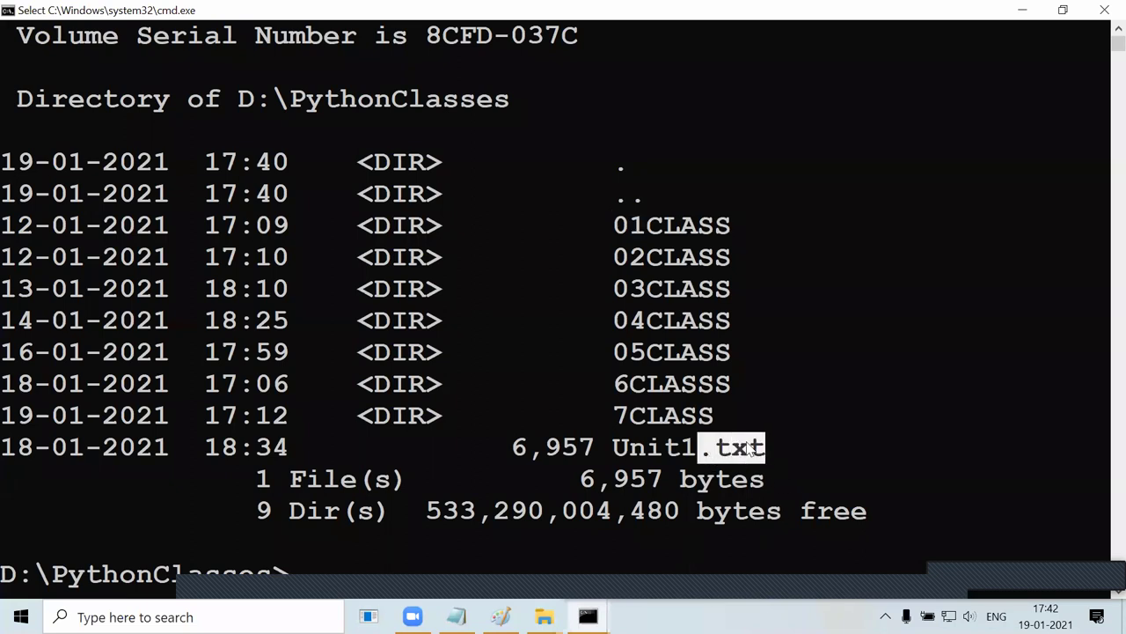
left_click_drag(742, 419, 692, 421)
left_click_drag(731, 392, 634, 387)
left_click_drag(727, 356, 650, 354)
scroll(717, 330, "down", 2)
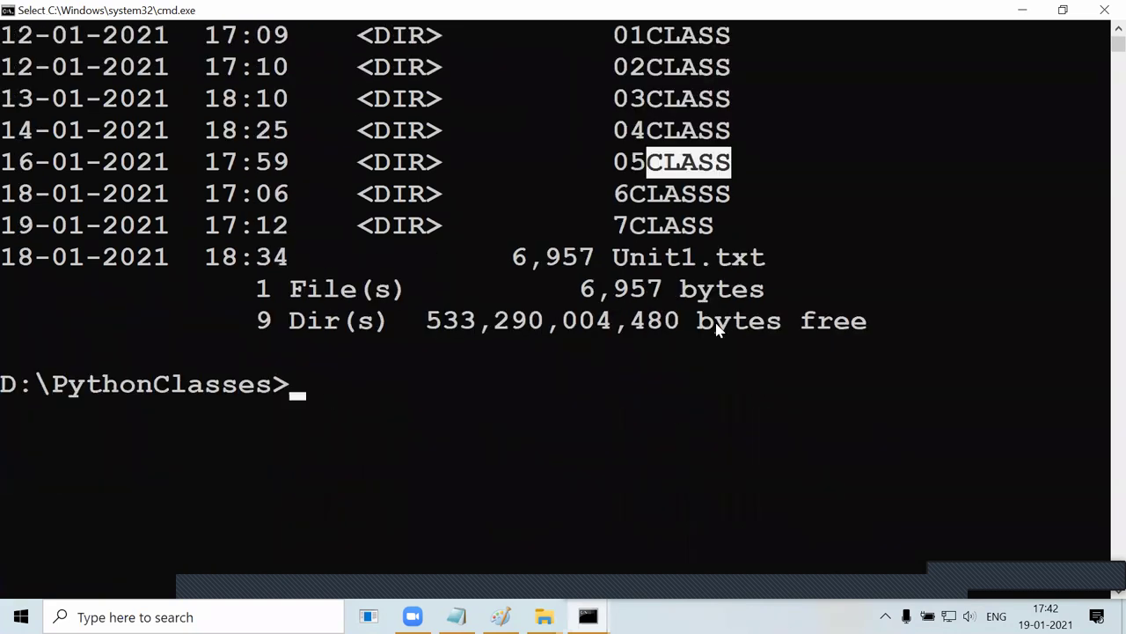
scroll(642, 347, "up", 1)
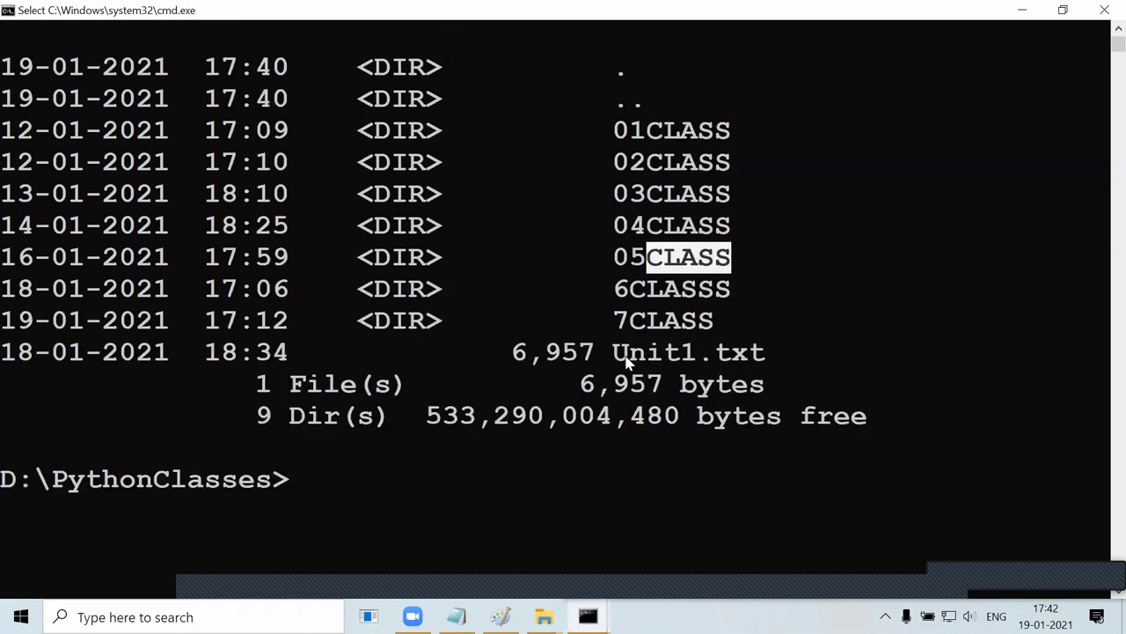
Enter "md abc.txt" at the PythonClasses prompt, highlight its dot and txt extension, and run it.
left_click(396, 481)
type("m")
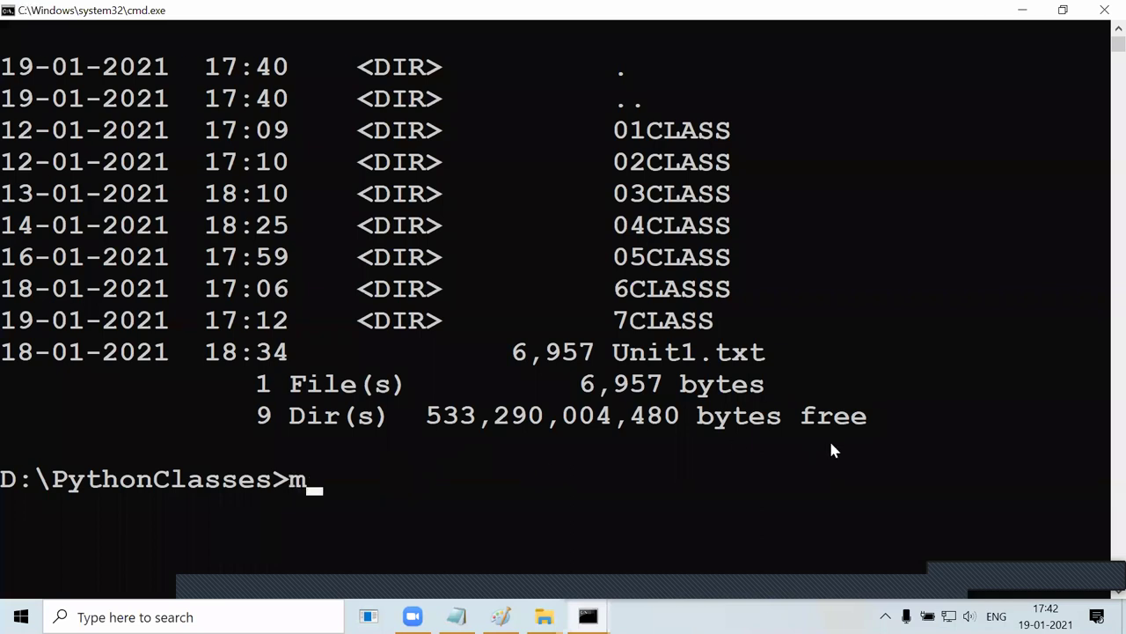
type("d abc.t")
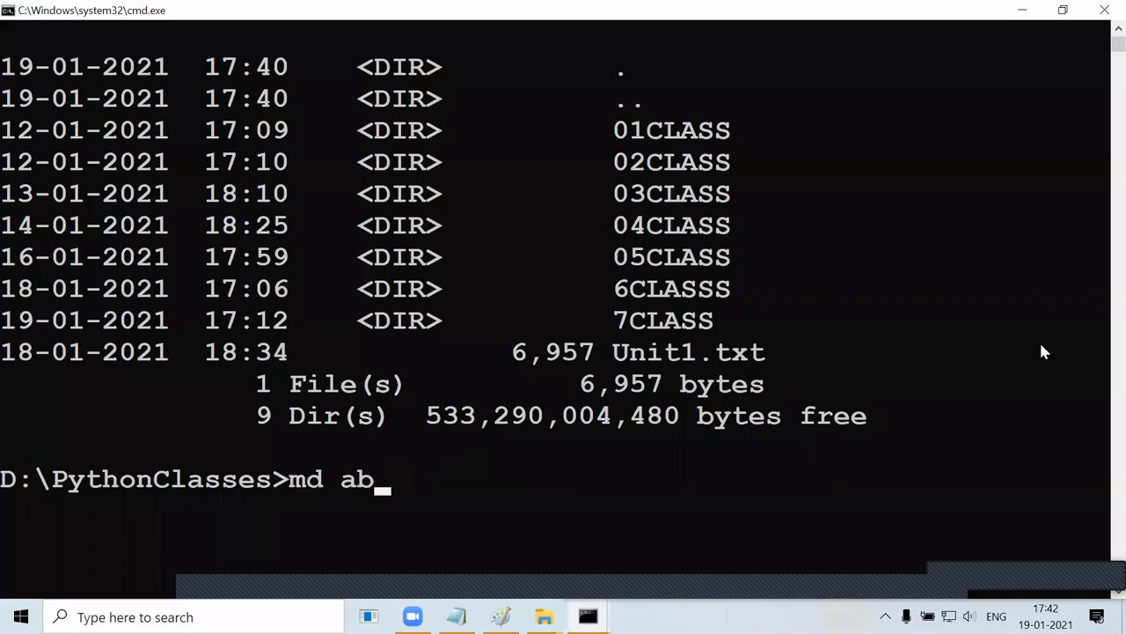
type("xt")
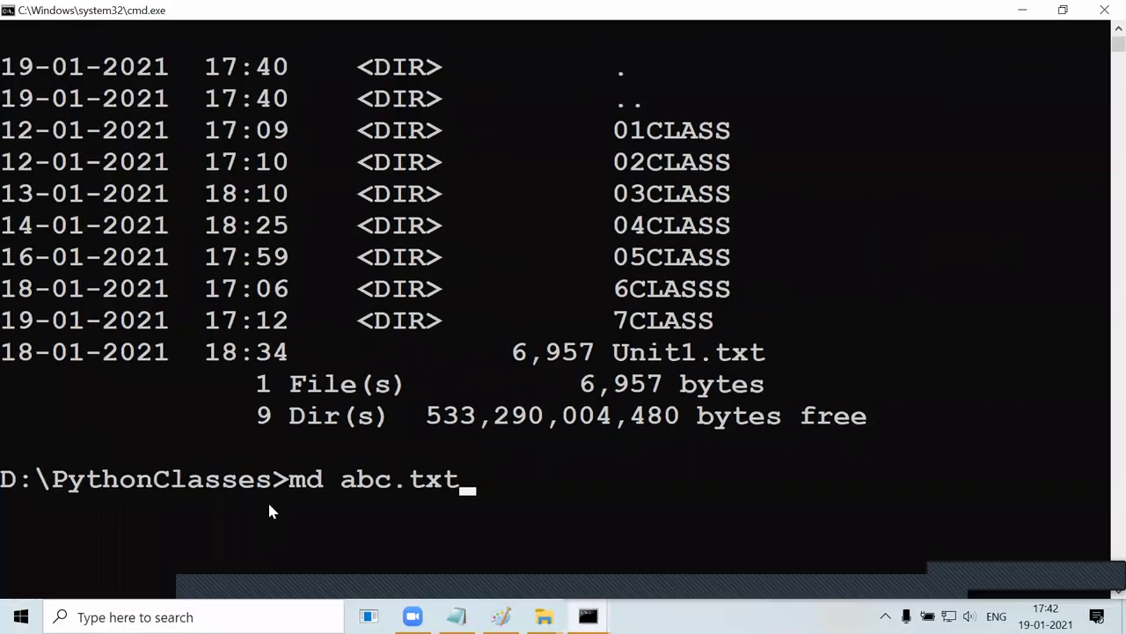
left_click(400, 483)
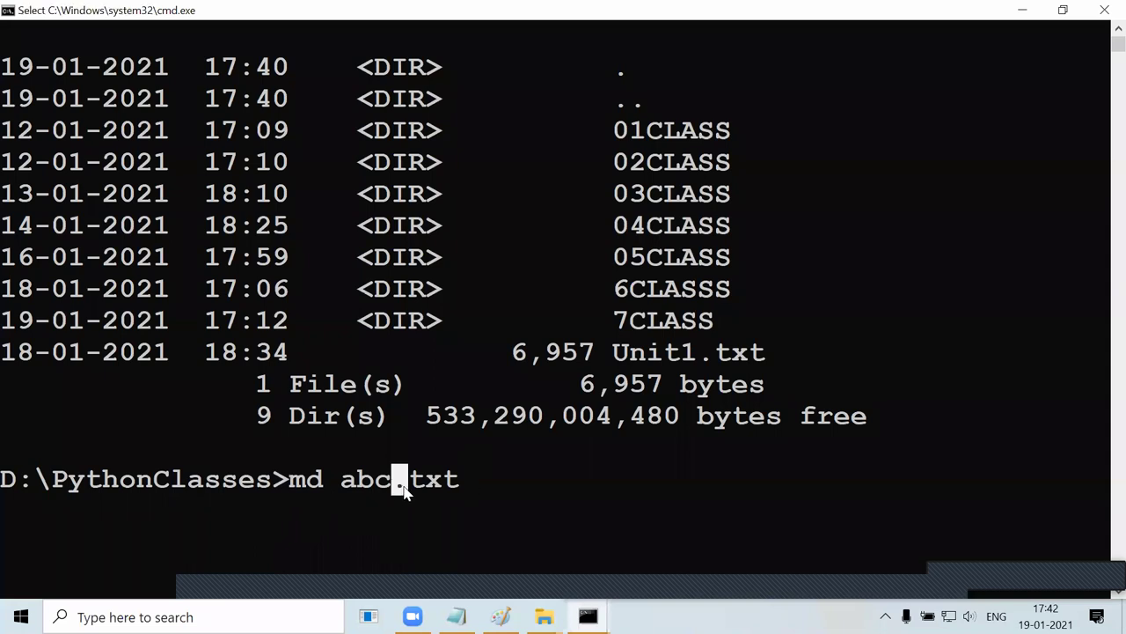
left_click(466, 484)
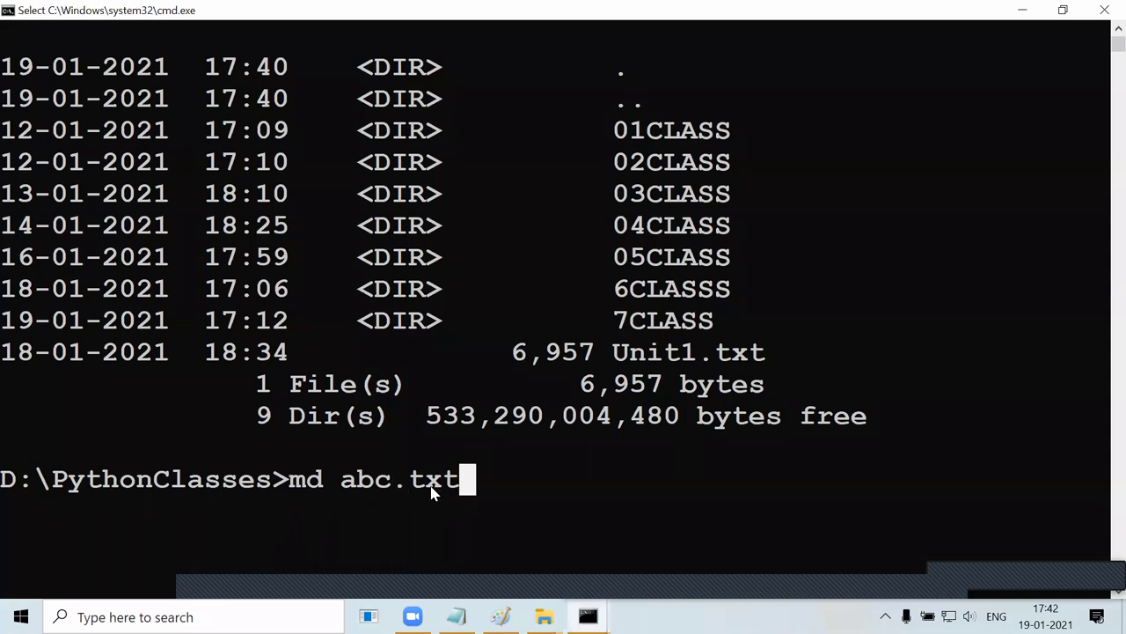
left_click_drag(415, 484, 485, 480)
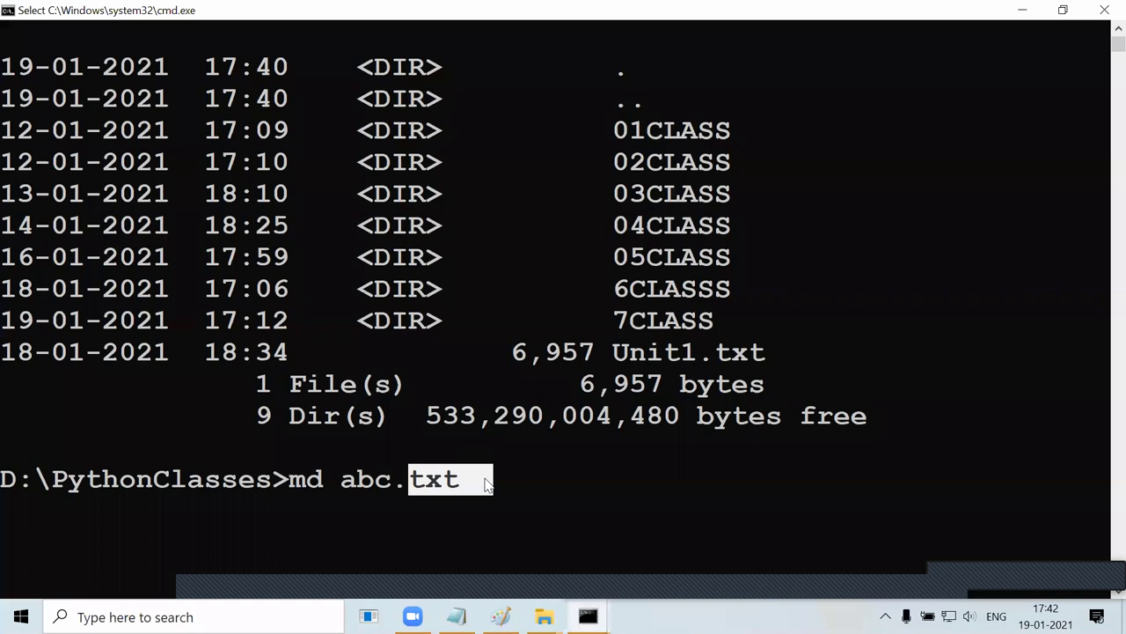
left_click(485, 484)
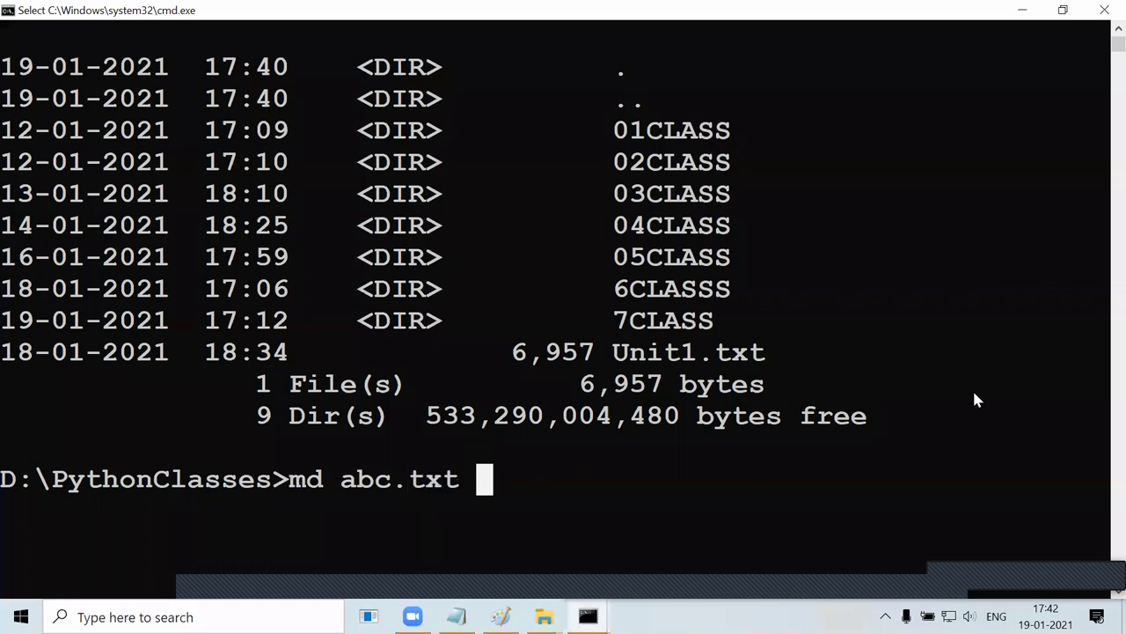
key("Escape")
key("Return")
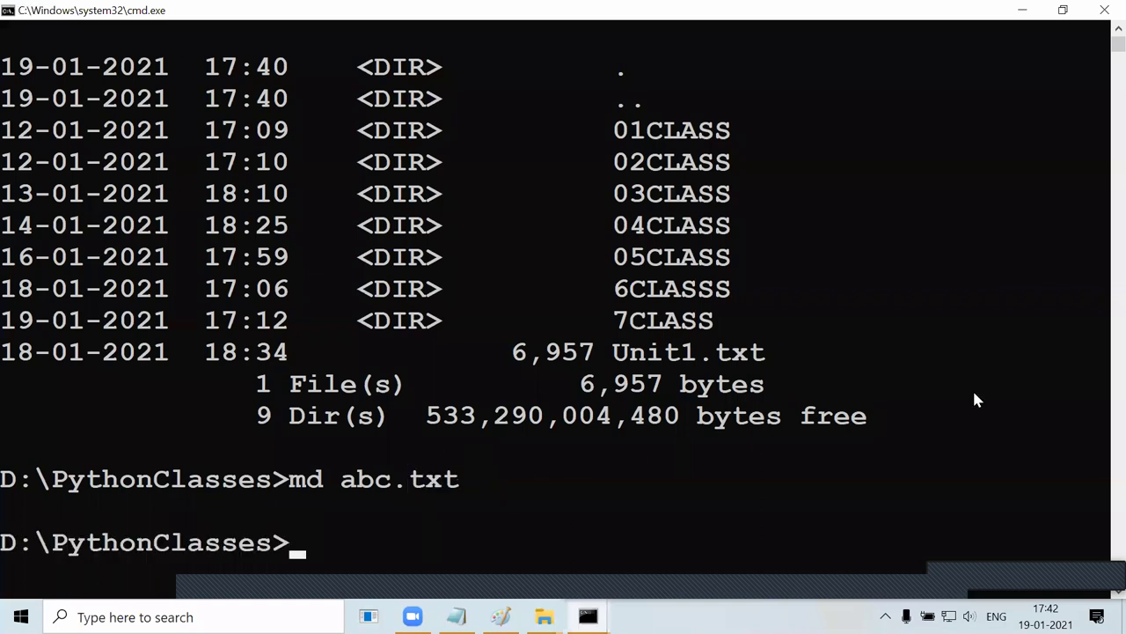
Clear the console with cls and list the PythonClasses directory again with dir.
type("cls")
key("Return")
type("dir")
key("Return")
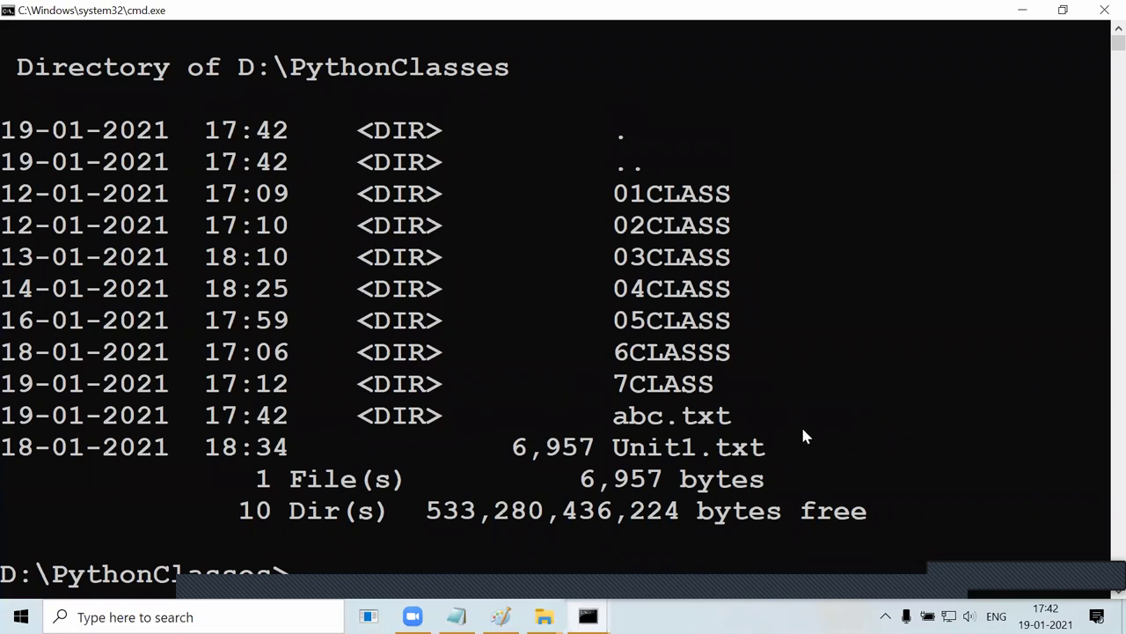
Highlight abc.txt and Unit1.txt in the listing, and switch to the PythonClasses window in File Explorer.
left_click_drag(741, 417, 627, 420)
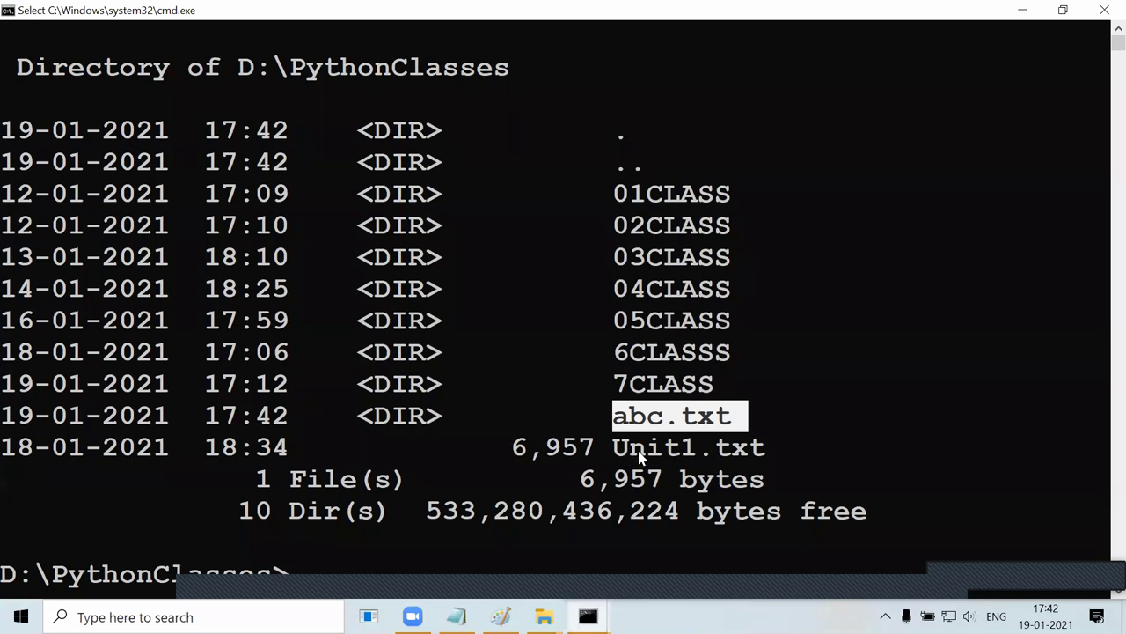
left_click_drag(616, 449, 762, 453)
mouse_move(599, 417)
left_mouse_down()
mouse_move(742, 429)
mouse_move(614, 423)
left_mouse_up()
mouse_move(544, 616)
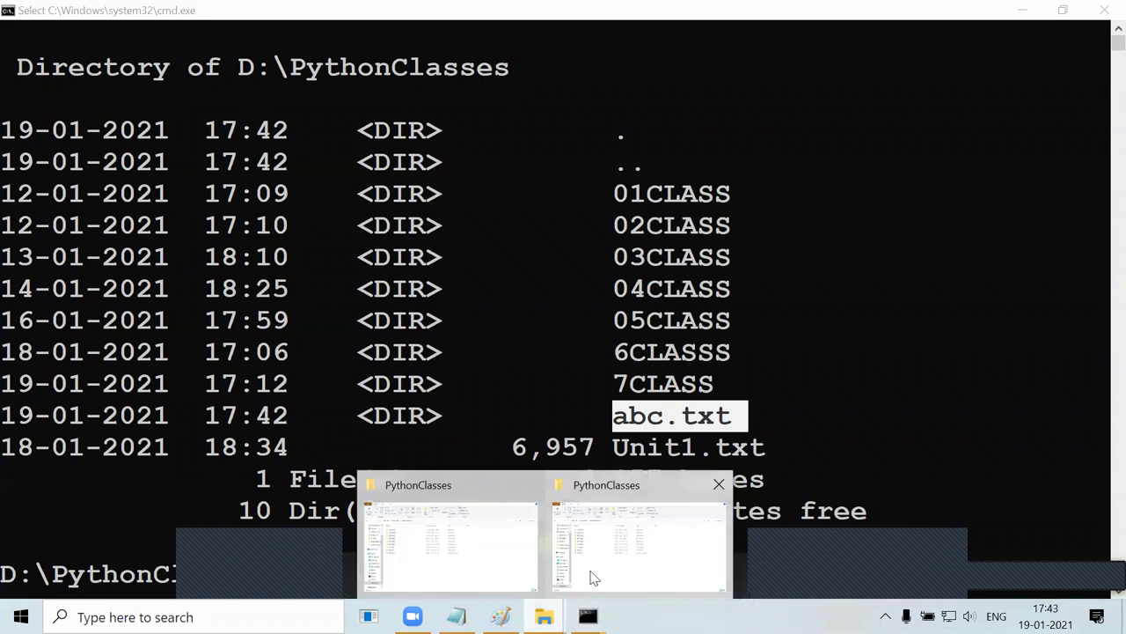
left_click(604, 550)
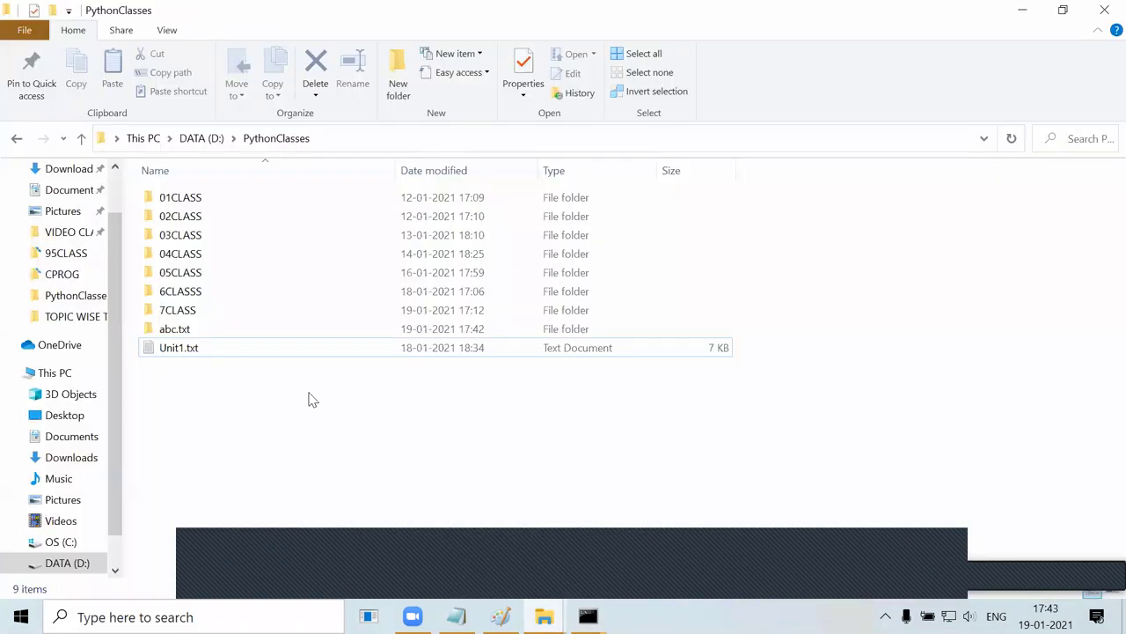
Select the abc.txt folder in File Explorer, close that window, and point out abc.txt in the Command Prompt listing.
left_click(172, 330)
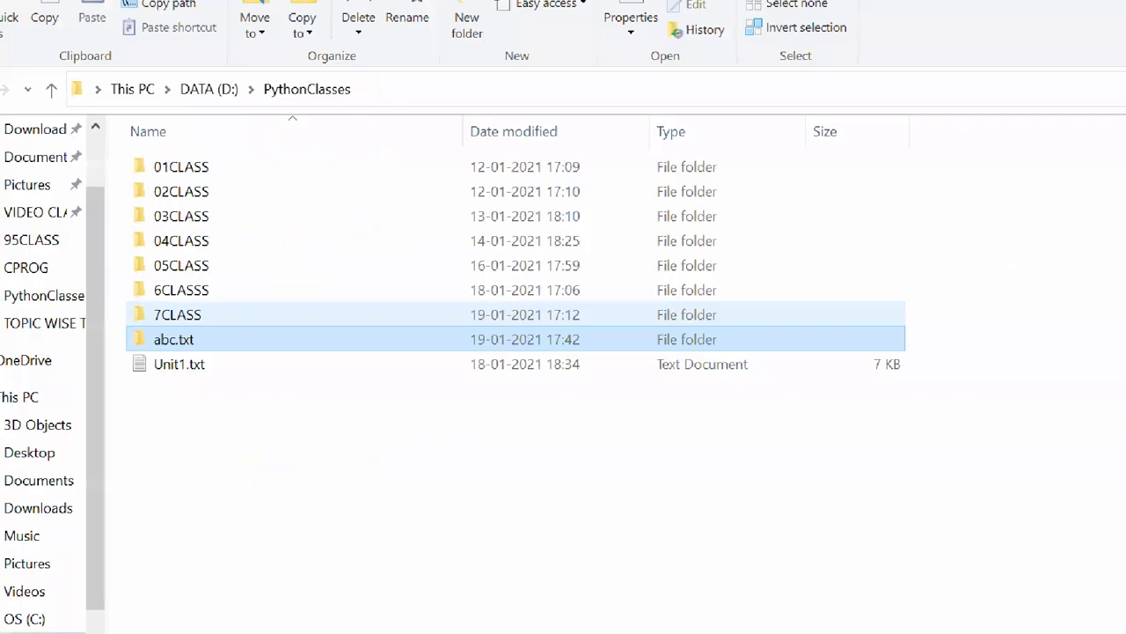
left_click(1103, 10)
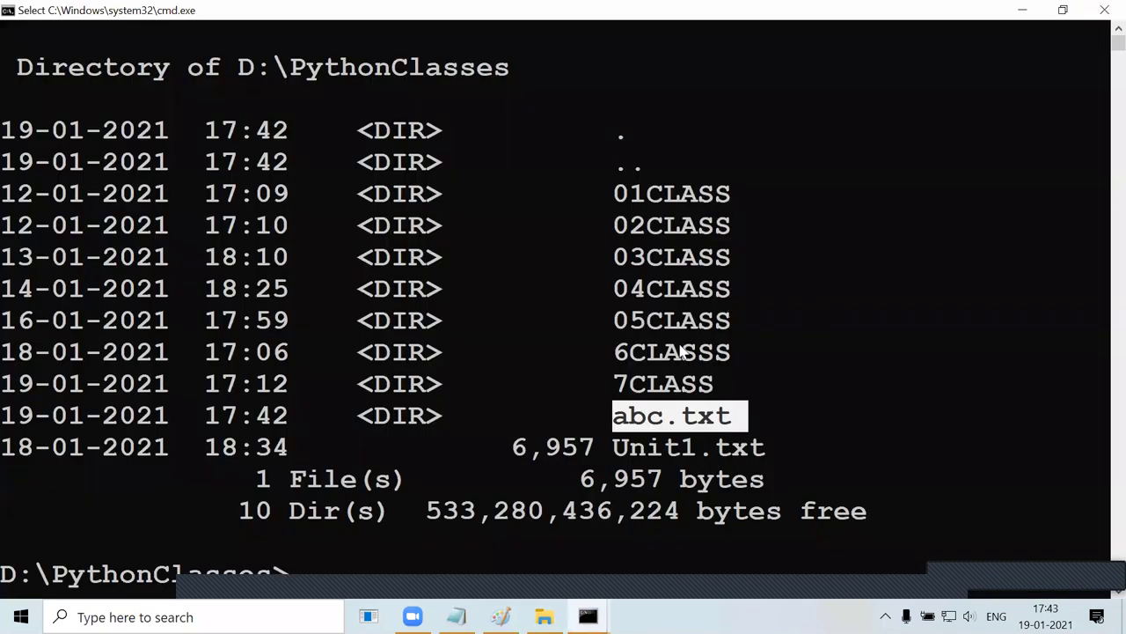
left_click(640, 386)
left_click(704, 417)
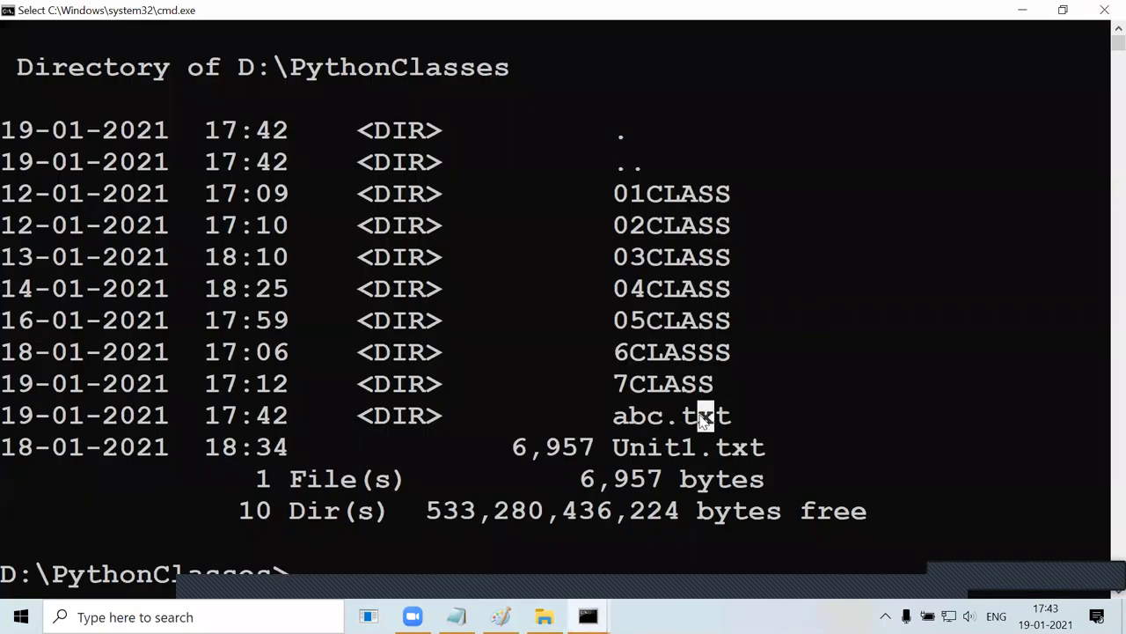
Highlight the blank <DIR> column, the name and the size of the Unit1.txt entry in the directory listing.
left_click_drag(455, 425, 335, 452)
left_click(334, 450)
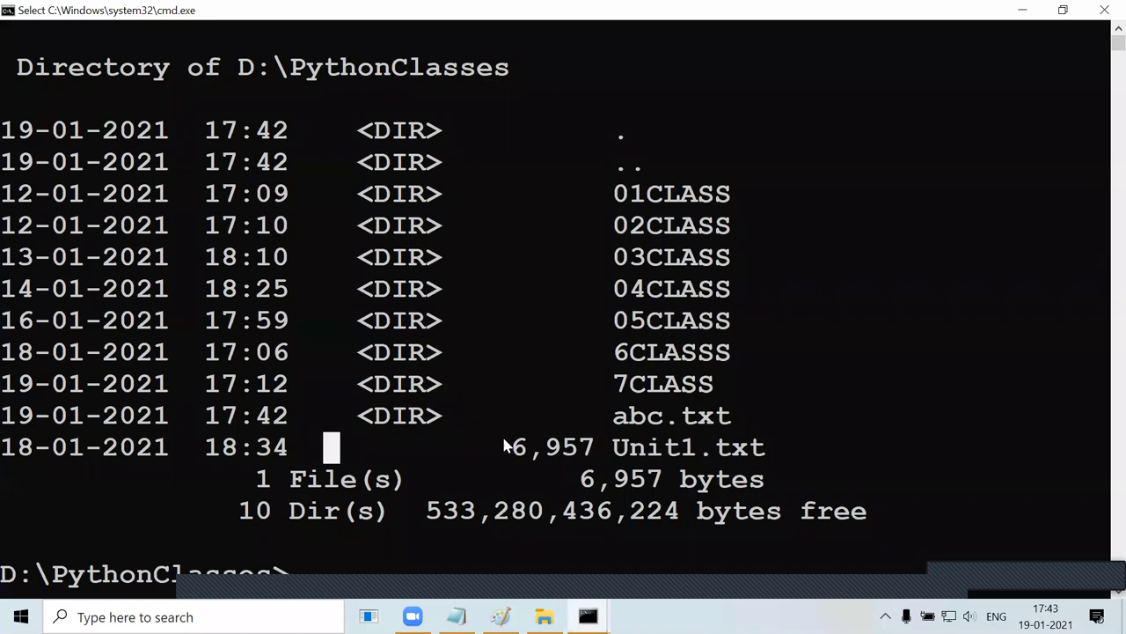
left_click_drag(778, 449, 615, 450)
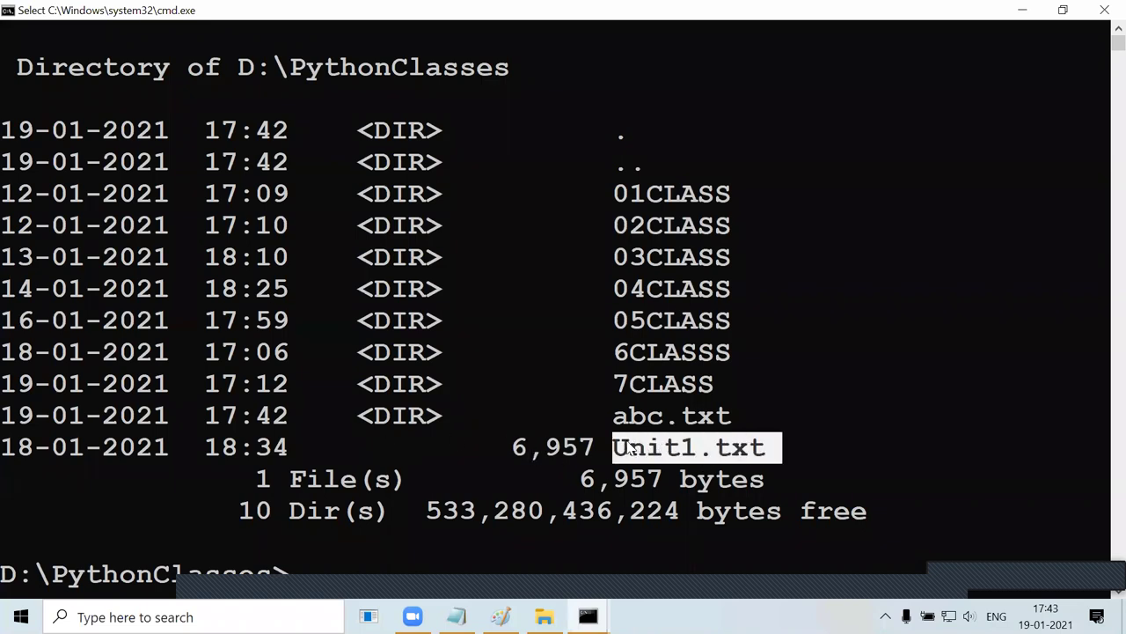
left_click_drag(519, 451, 595, 451)
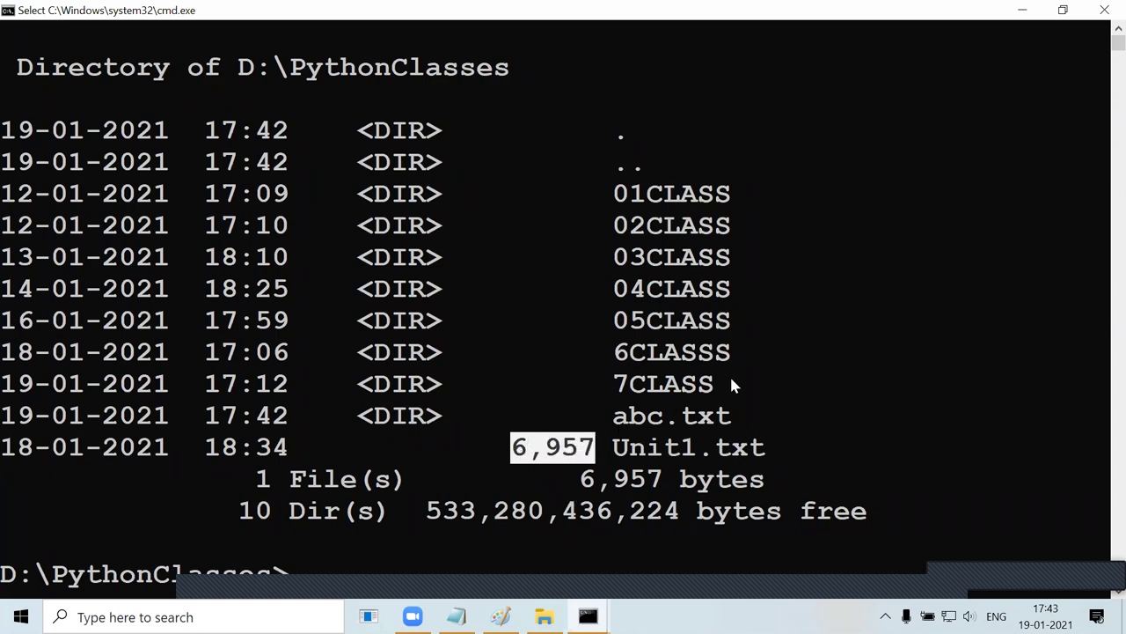
Highlight the 7CLASS, 6CLASSS and 05CLASS directory entries in the listing.
left_click_drag(740, 384, 394, 385)
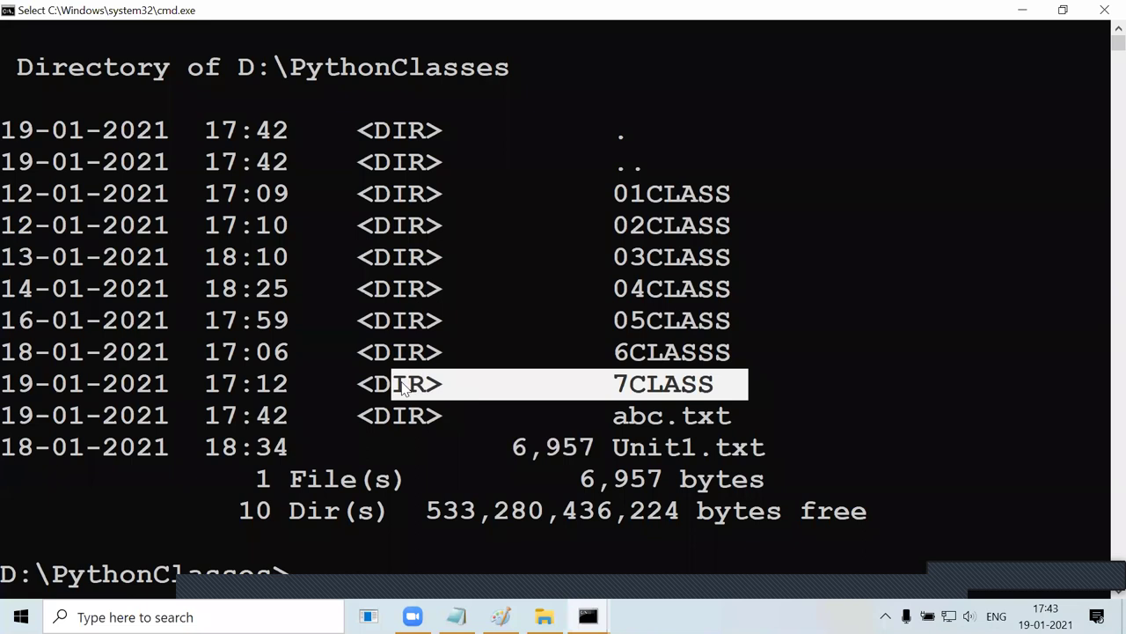
left_click_drag(723, 352, 343, 352)
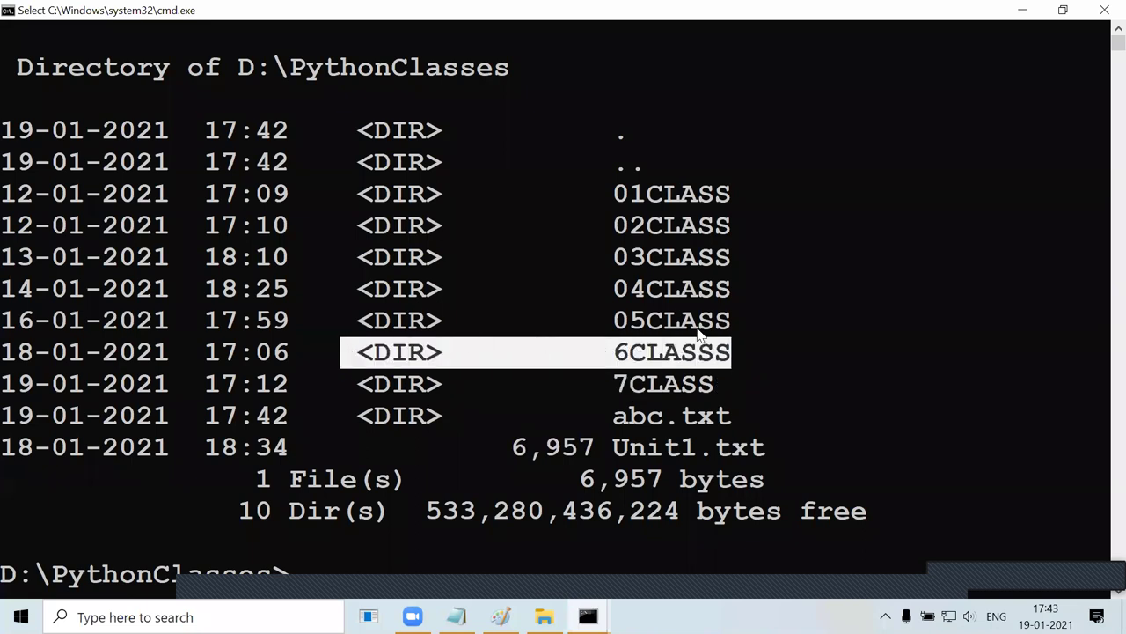
left_click_drag(735, 328, 546, 321)
left_click(586, 352)
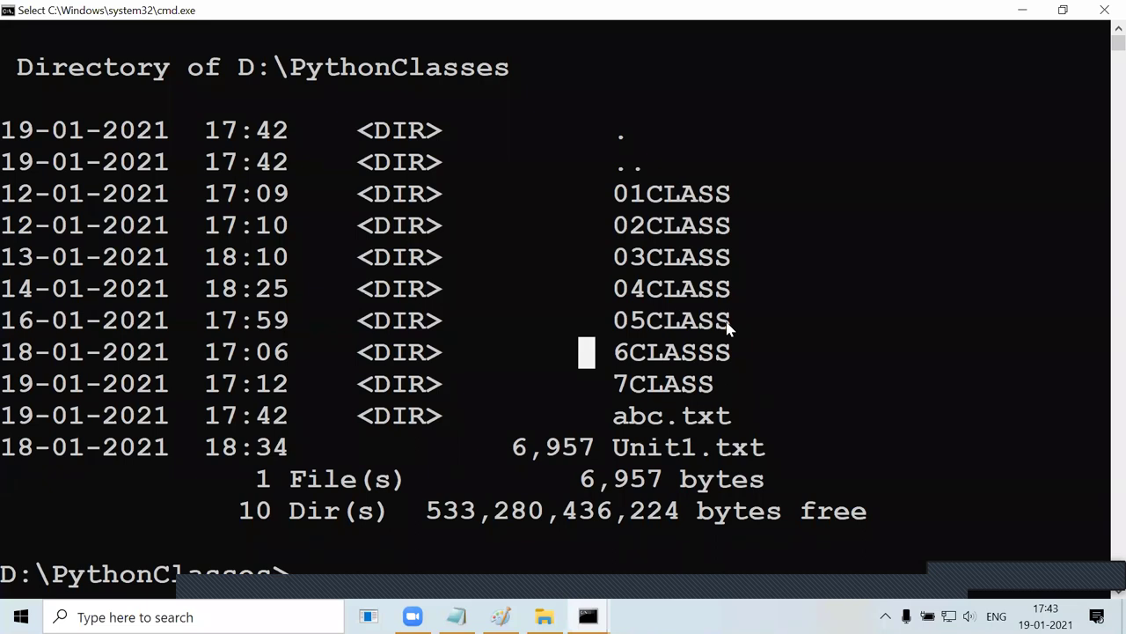
Highlight the abc.txt directory name and the PythonClasses prompt, and point out the file count line.
left_click(620, 417)
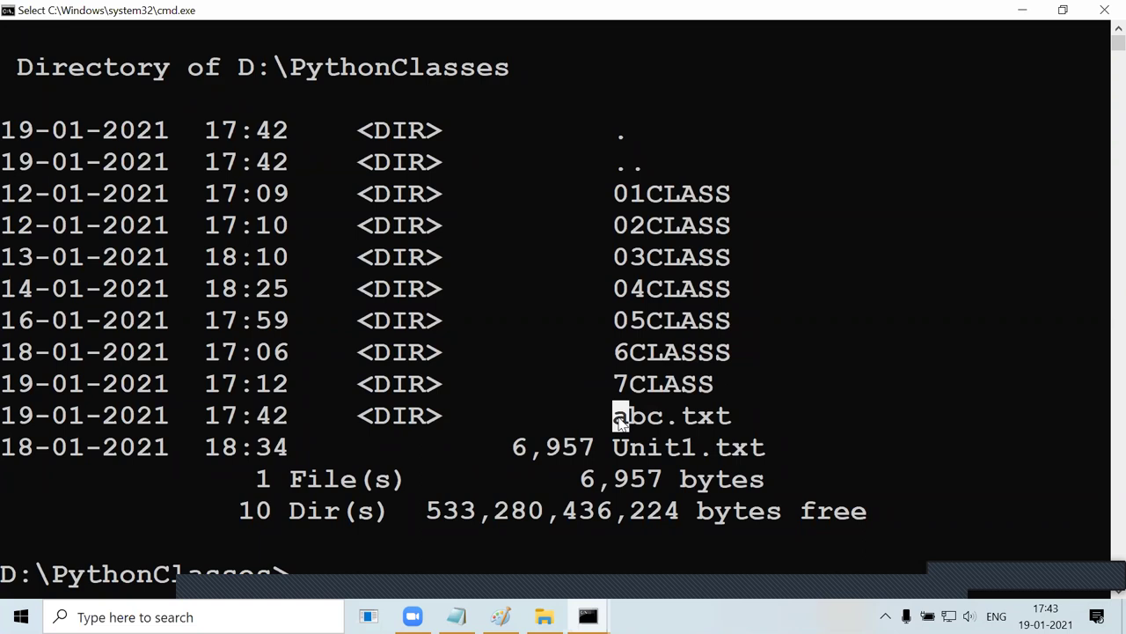
left_click_drag(621, 418, 742, 424)
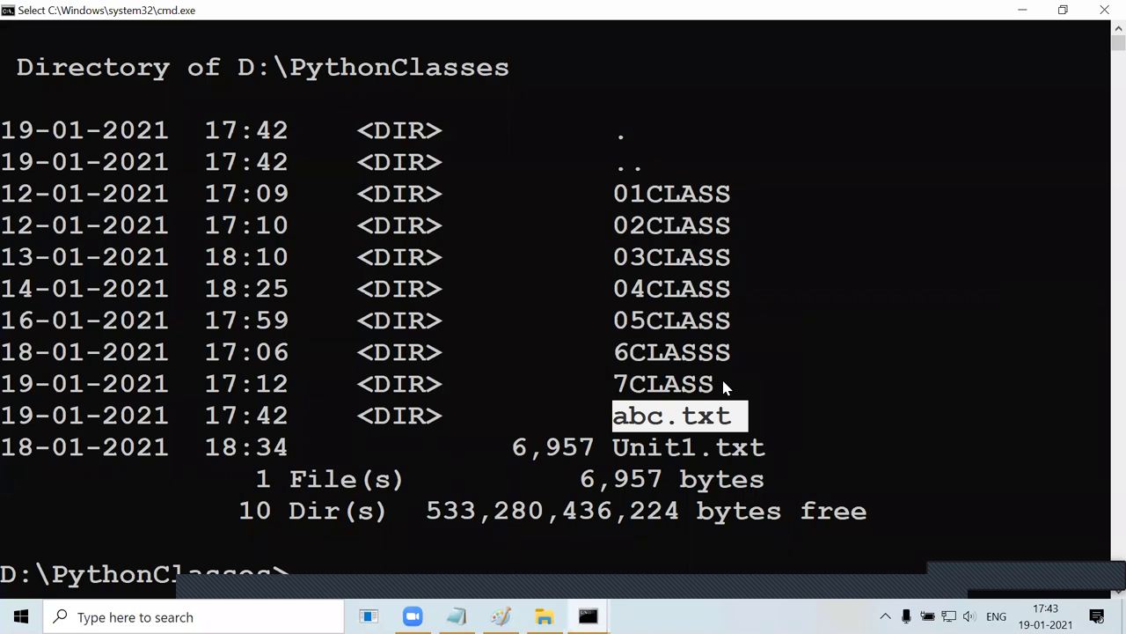
left_click_drag(727, 388, 729, 420)
left_click(654, 418)
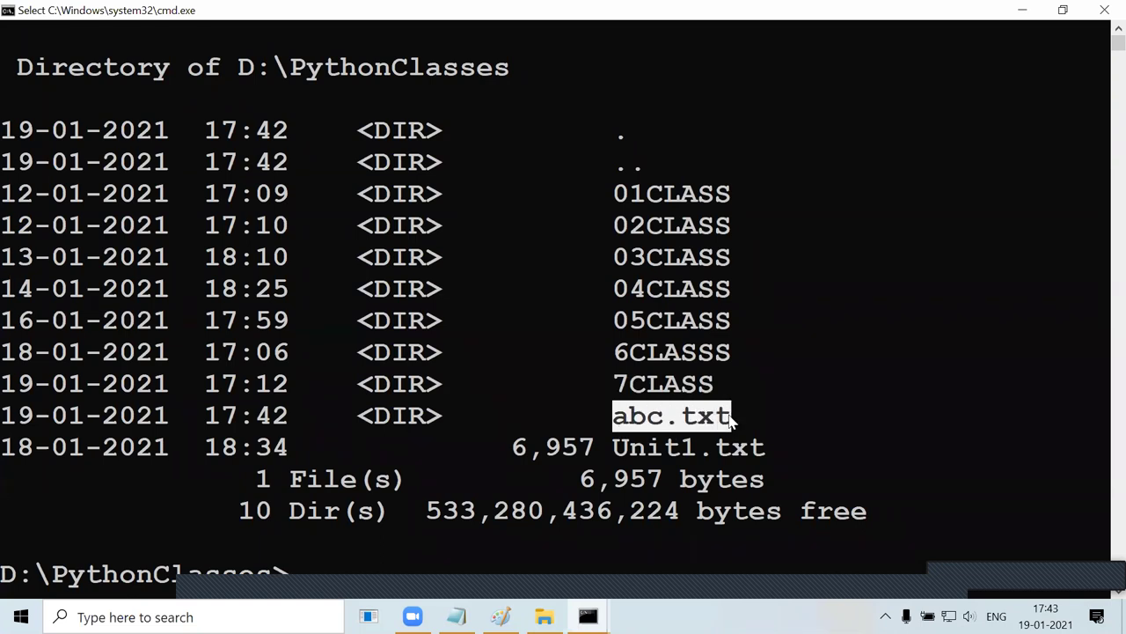
left_click_drag(284, 577, 62, 580)
left_click(280, 483)
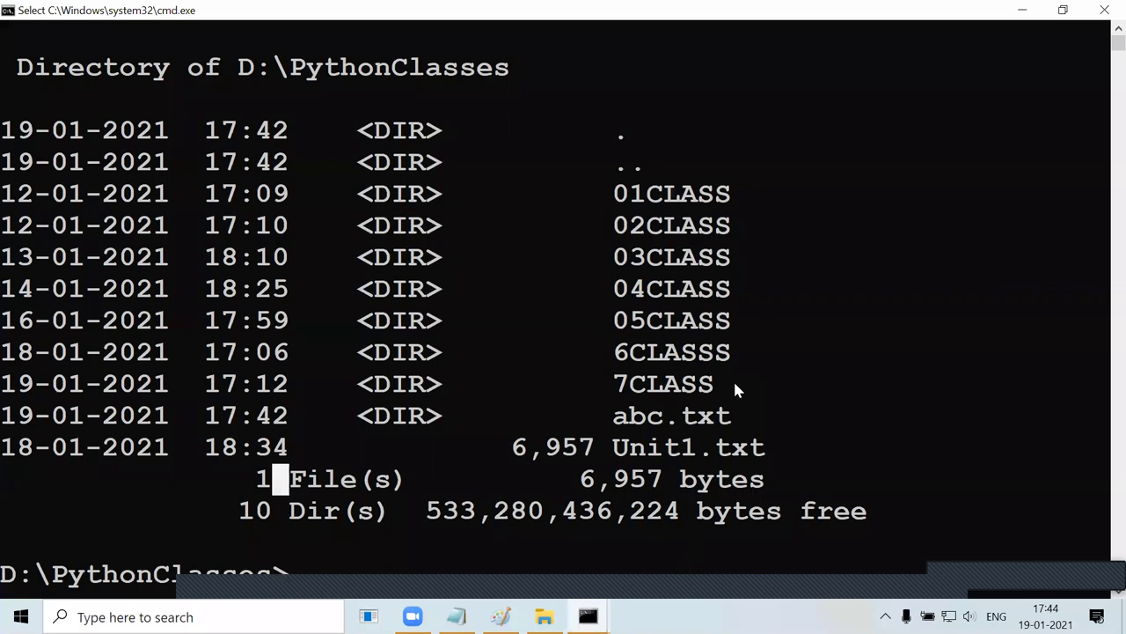
Compare a directory with a file by highlighting the <DIR> marker of 7CLASS and the size of Unit1.txt.
left_click_drag(738, 390, 361, 390)
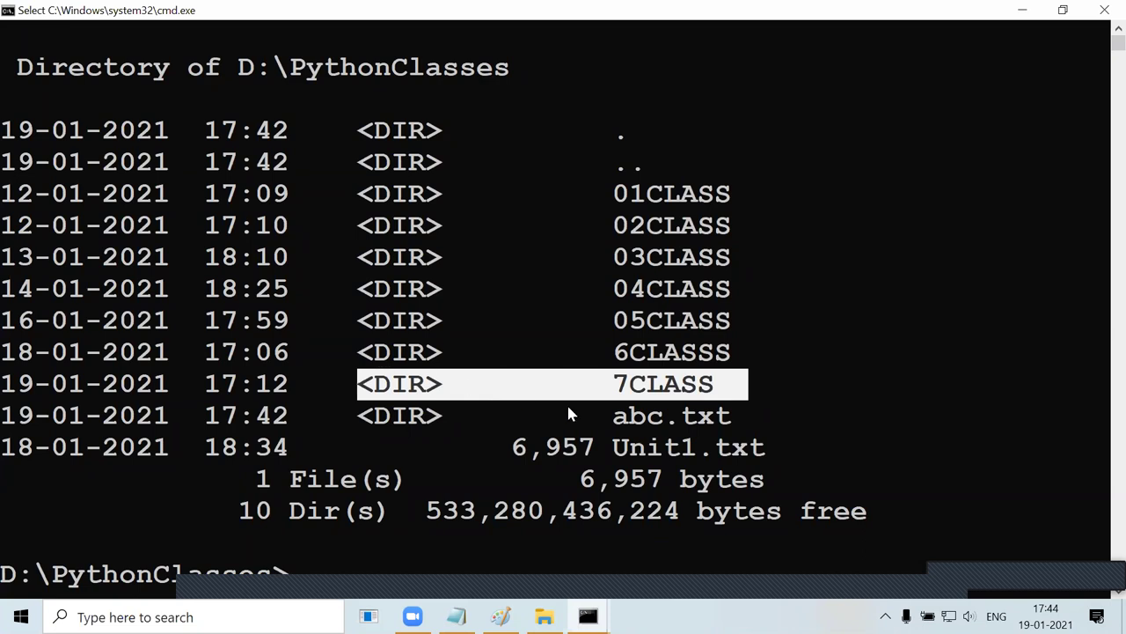
left_click(622, 429)
left_click_drag(533, 450, 718, 450)
left_click_drag(607, 450, 508, 451)
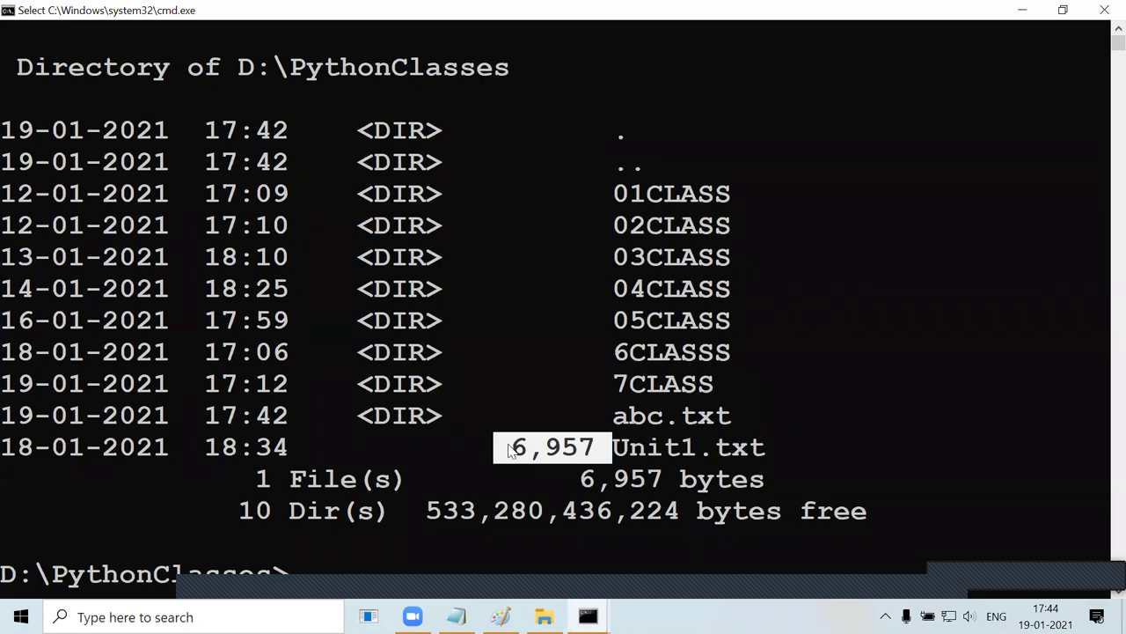
Highlight the PythonClasses prompt and list the directory again with dir.
scroll(513, 428, "down", 1)
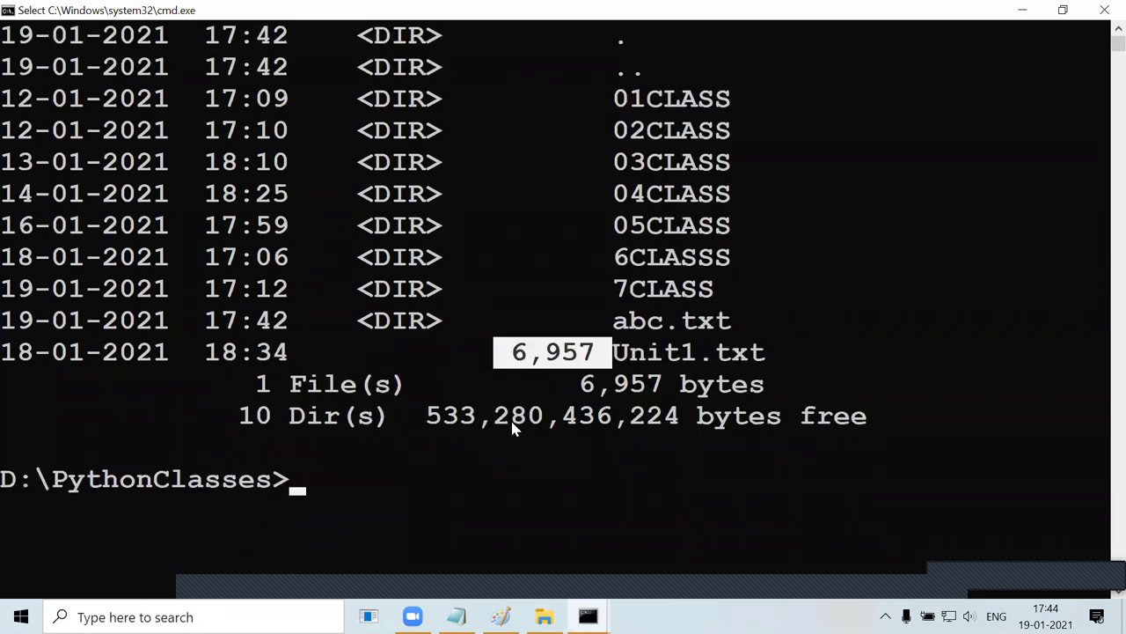
scroll(418, 410, "down", 1)
left_click(333, 384)
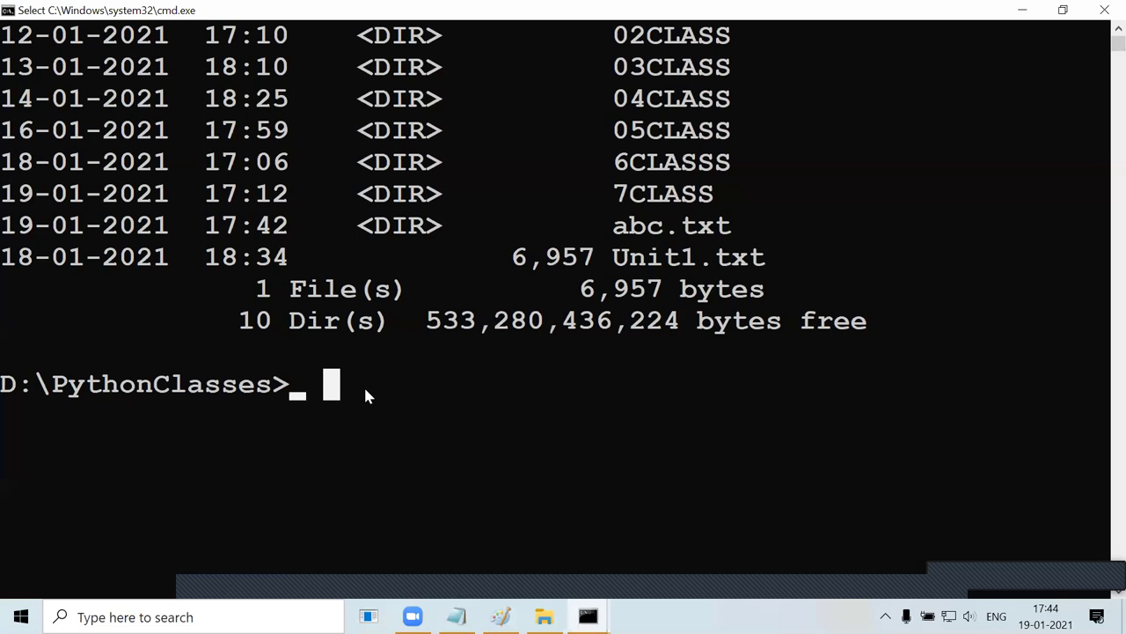
left_click(363, 384)
scroll(471, 428, "down", 1)
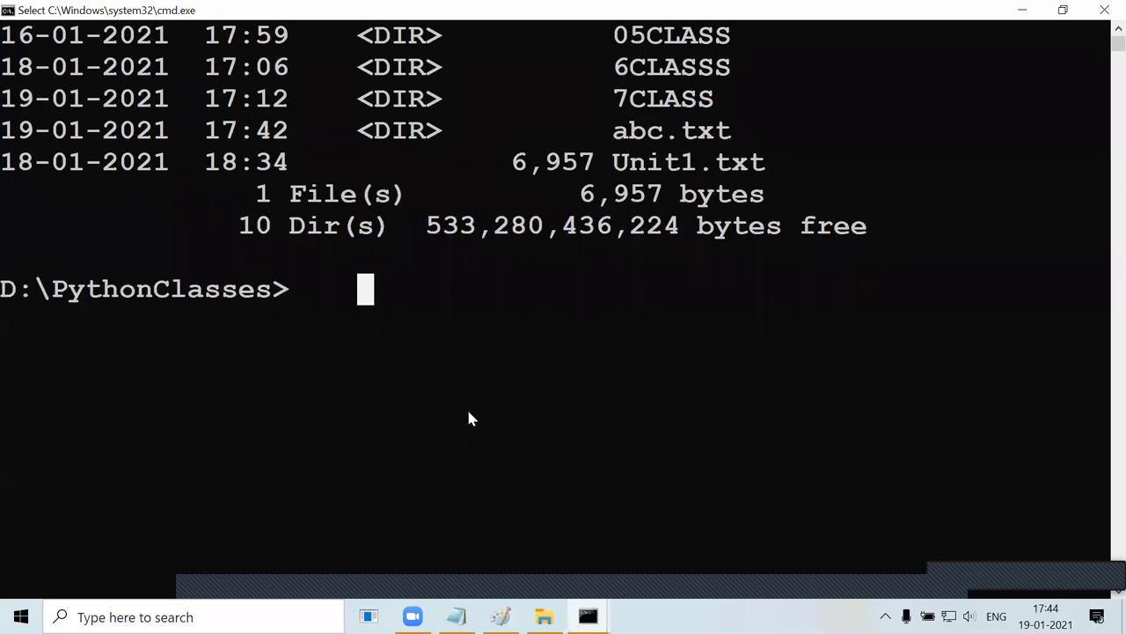
scroll(456, 370, "up", 2)
scroll(458, 370, "up", 1)
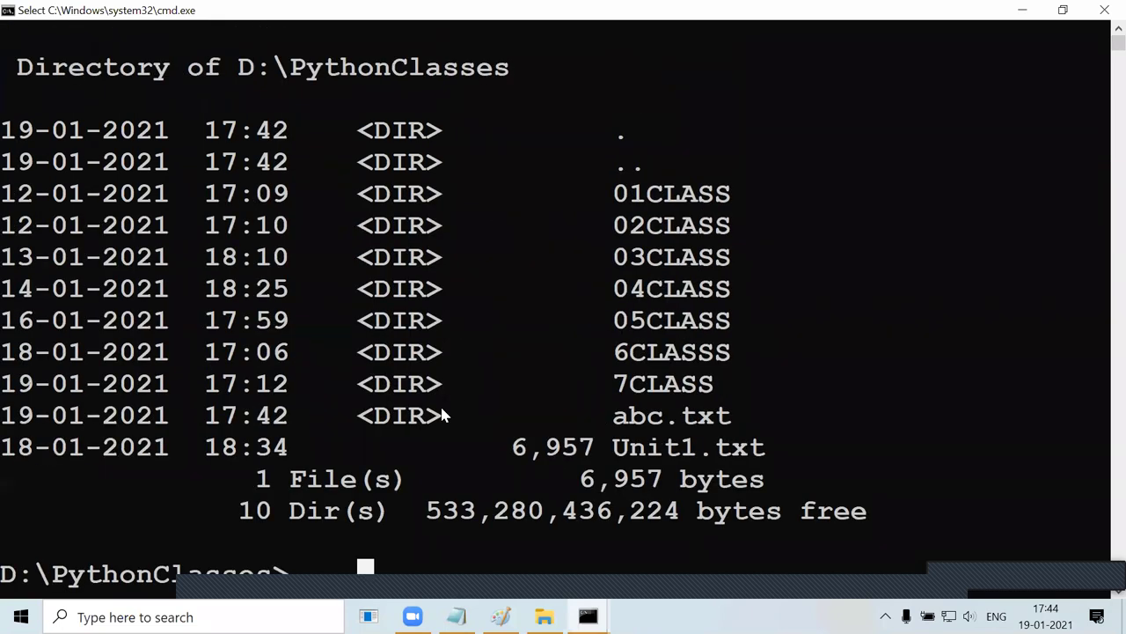
scroll(443, 414, "down", 5)
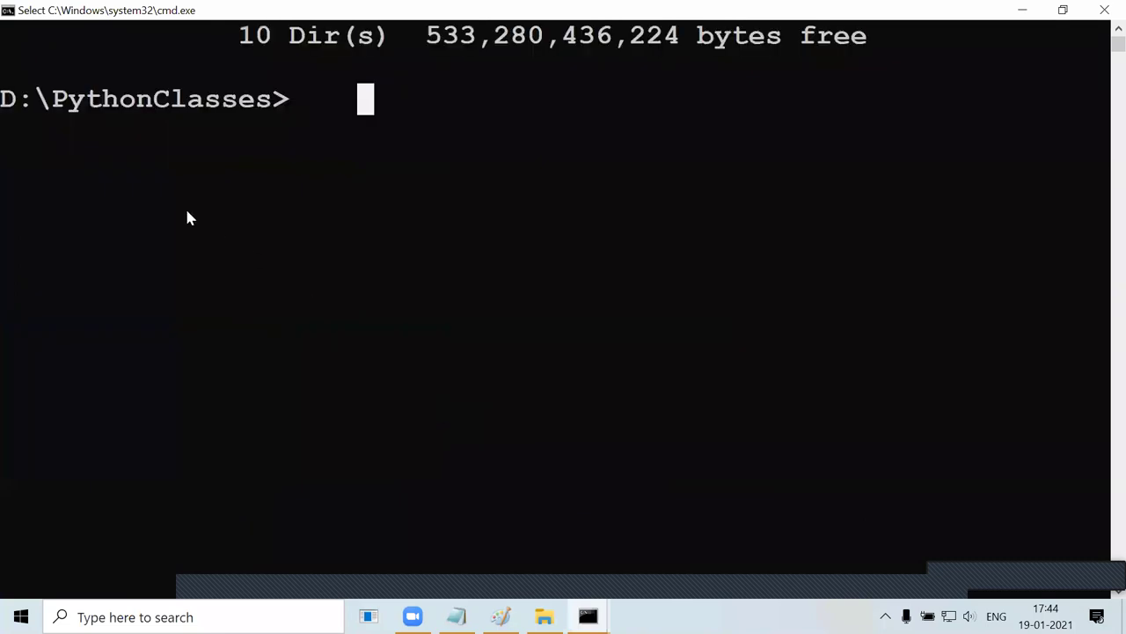
left_click_drag(53, 99, 290, 108)
left_click(314, 107)
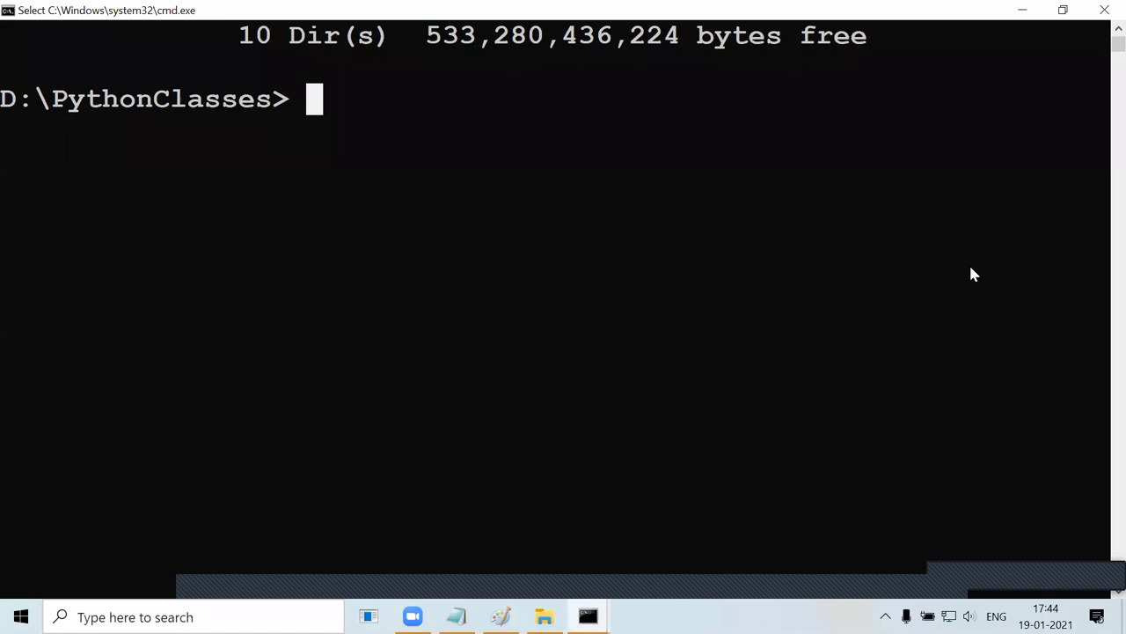
type("dir")
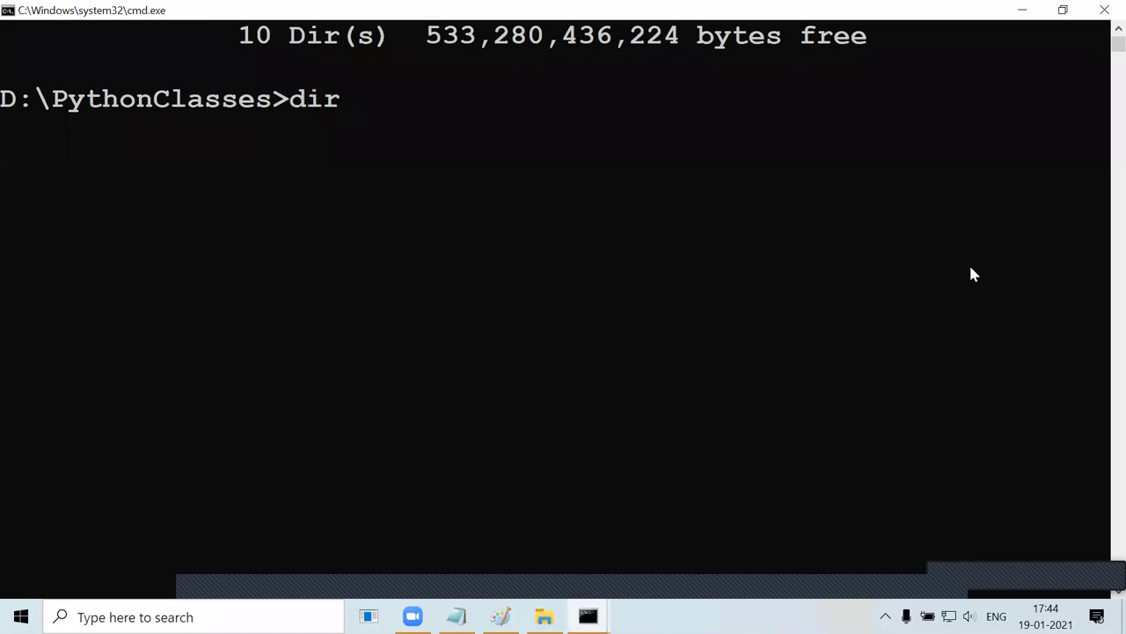
key("Return")
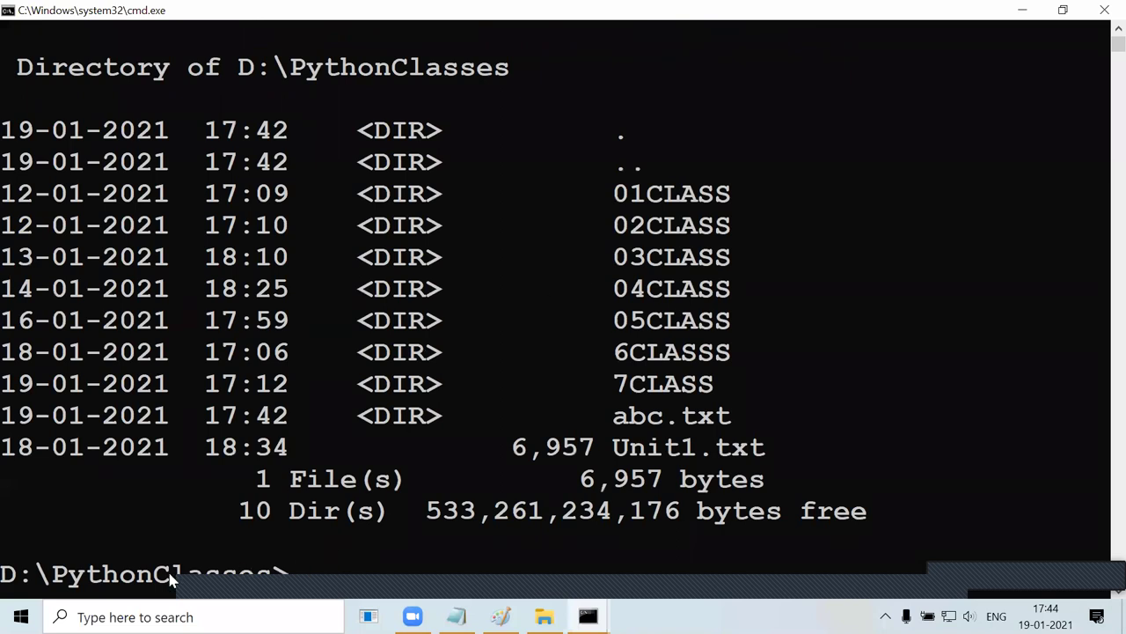
Highlight the current prompt path and the 01CLASS, 02CLASS and 03CLASS directories in the new listing.
left_click_drag(90, 573, 317, 577)
left_click_drag(616, 195, 745, 191)
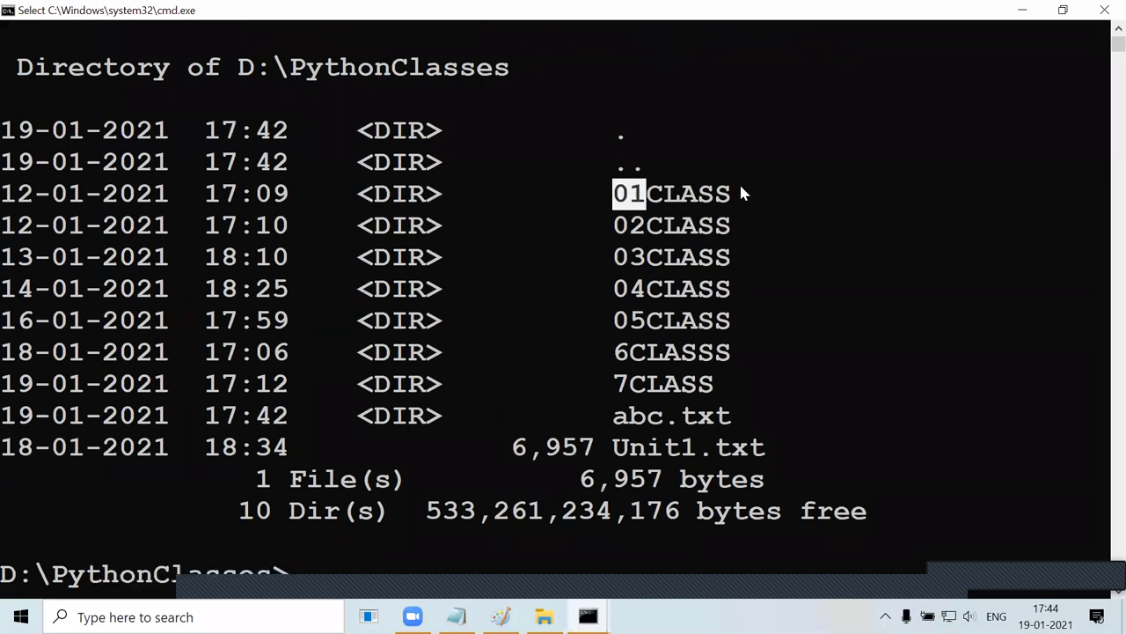
left_click_drag(636, 230, 744, 264)
left_click(745, 264)
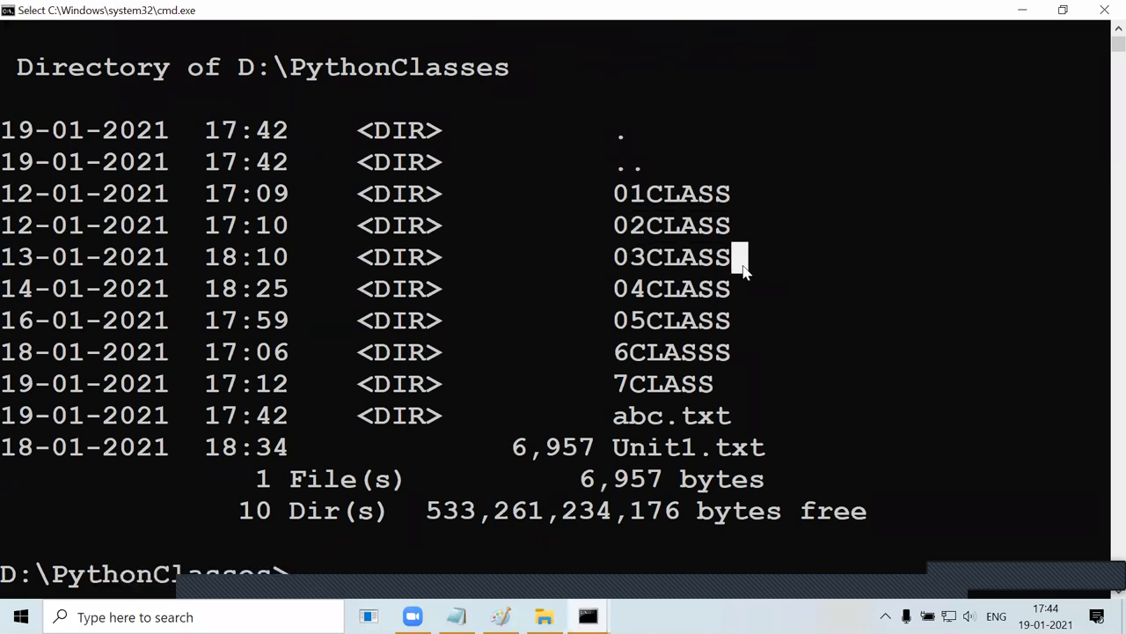
left_click_drag(622, 194, 733, 202)
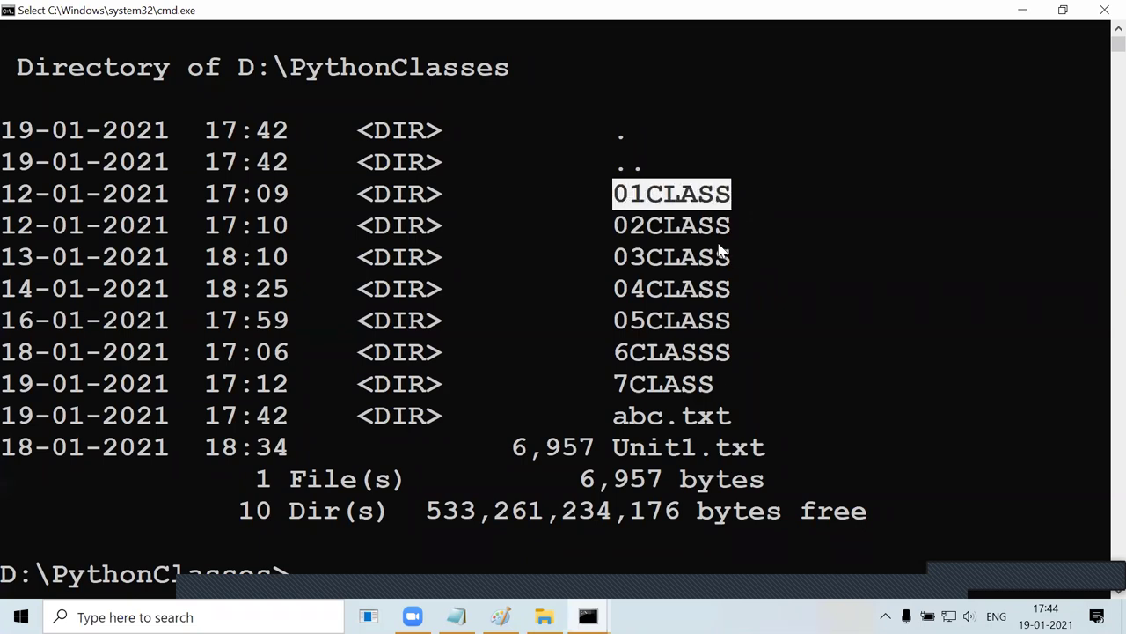
left_click_drag(633, 226, 720, 268)
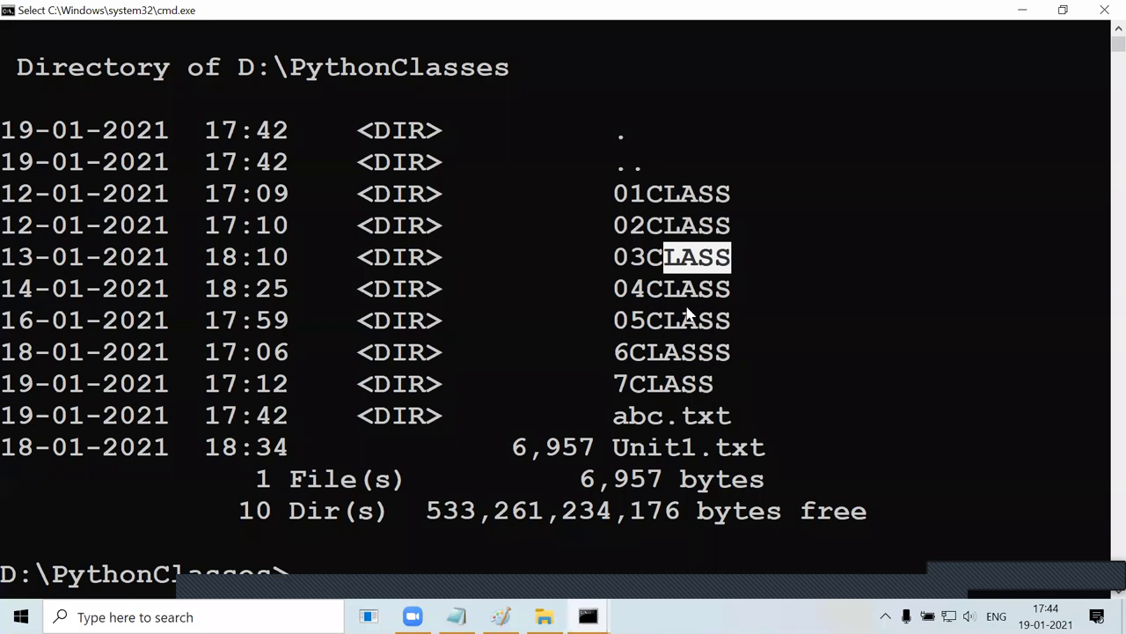
Enter "tree /f" at the PythonClasses prompt, highlight the command, and run it.
scroll(687, 315, "down", 5)
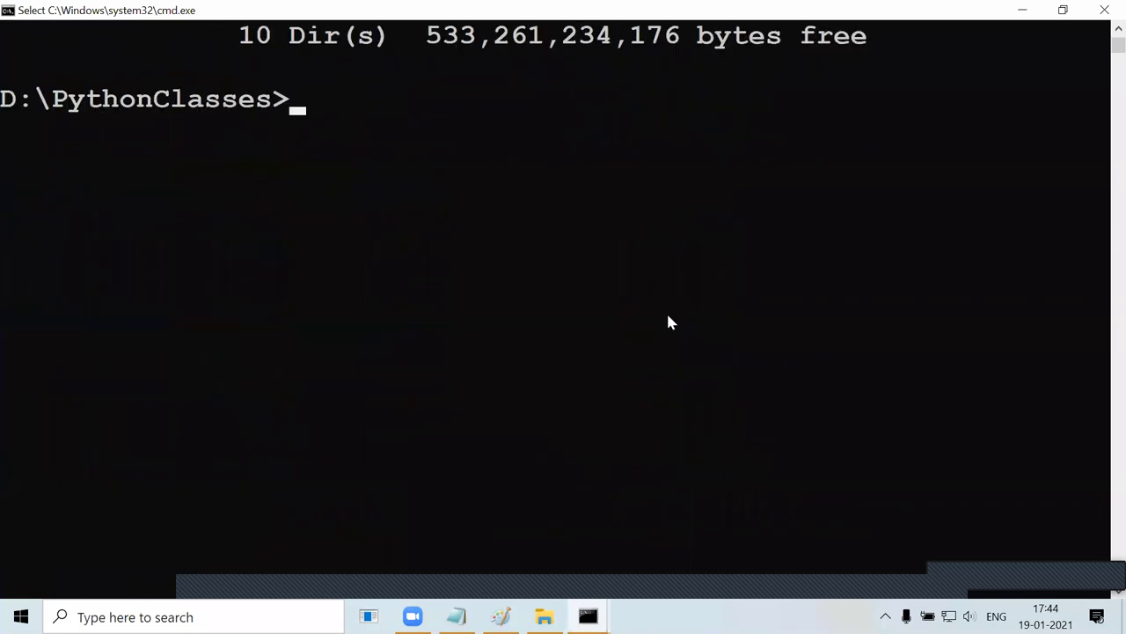
type("tree /f")
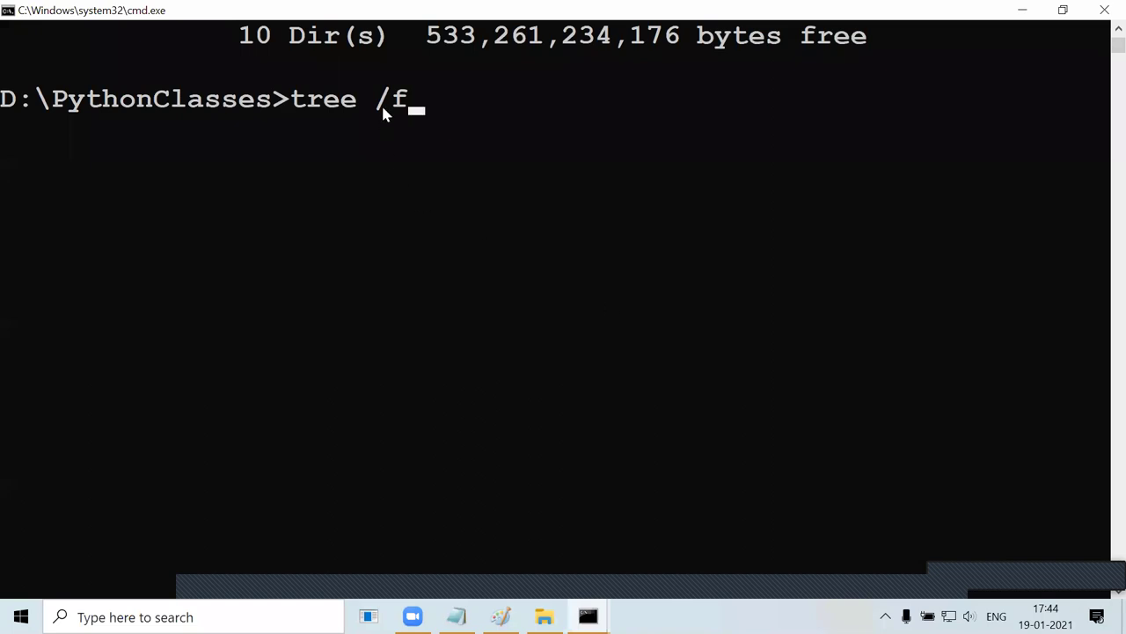
left_click_drag(410, 100, 292, 100)
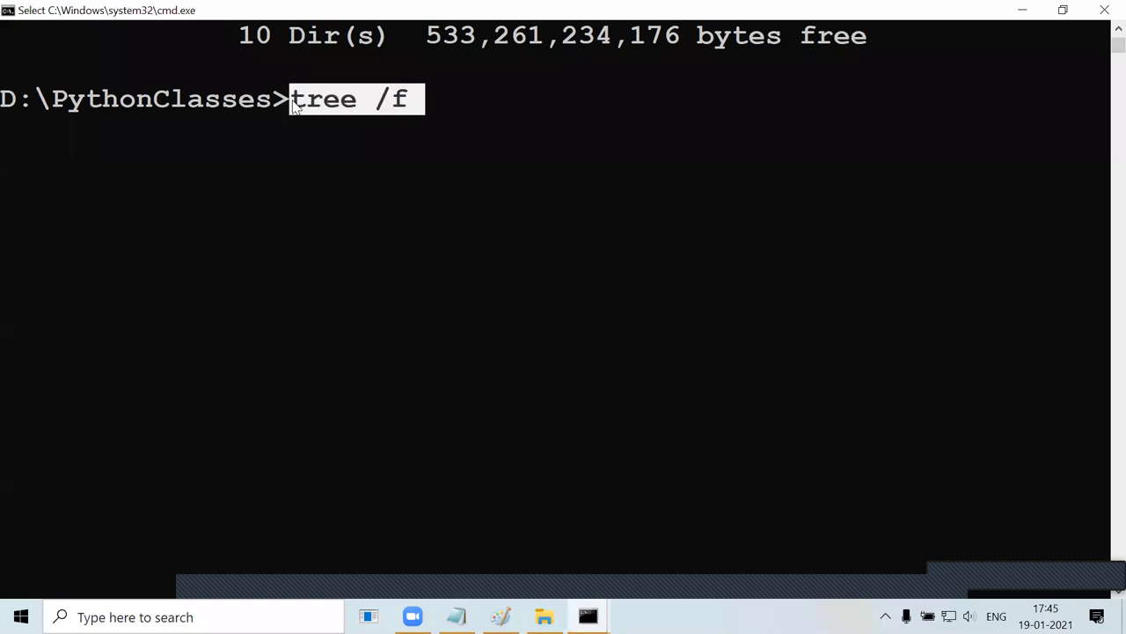
left_click(450, 107)
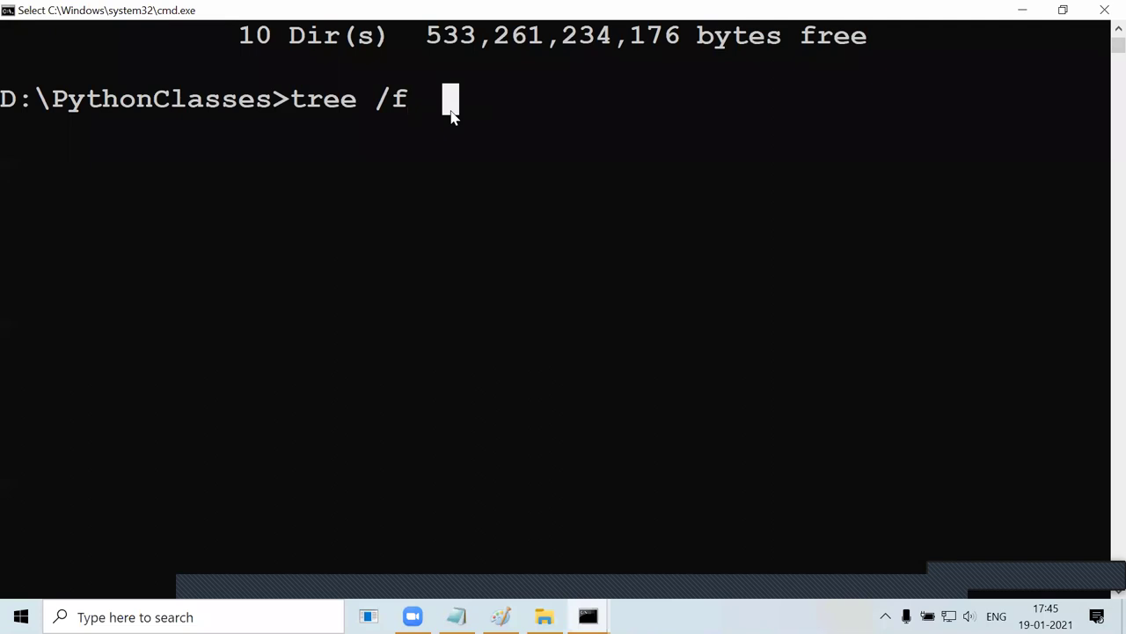
key("Escape")
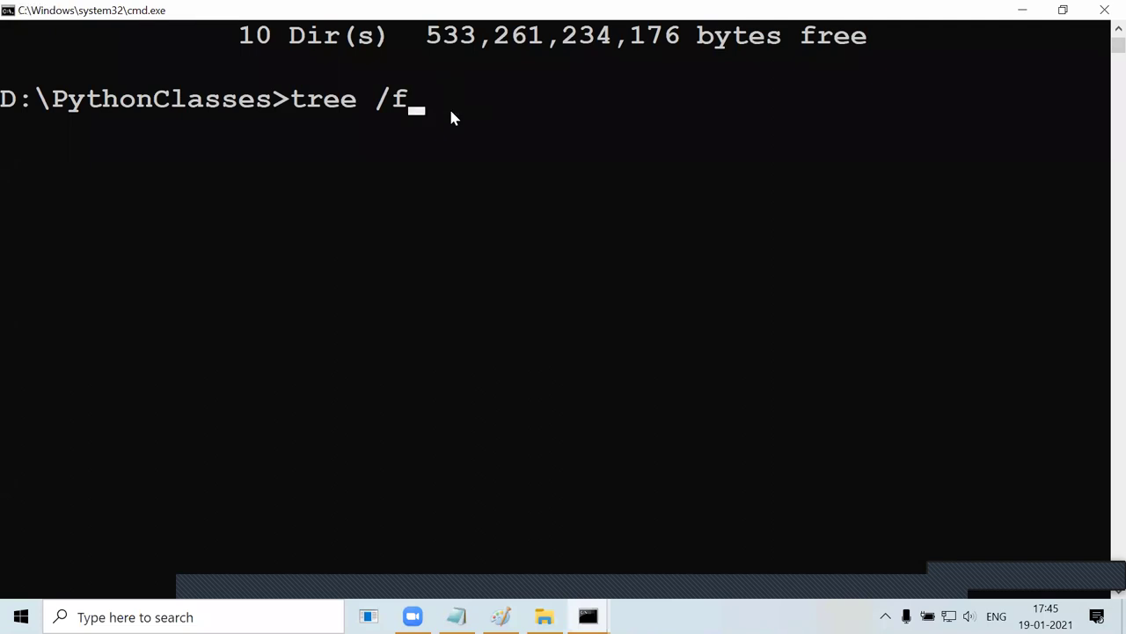
key("Return")
Return to the start of the folder tree output and highlight the "tree /f" command.
scroll(588, 325, "up", 8)
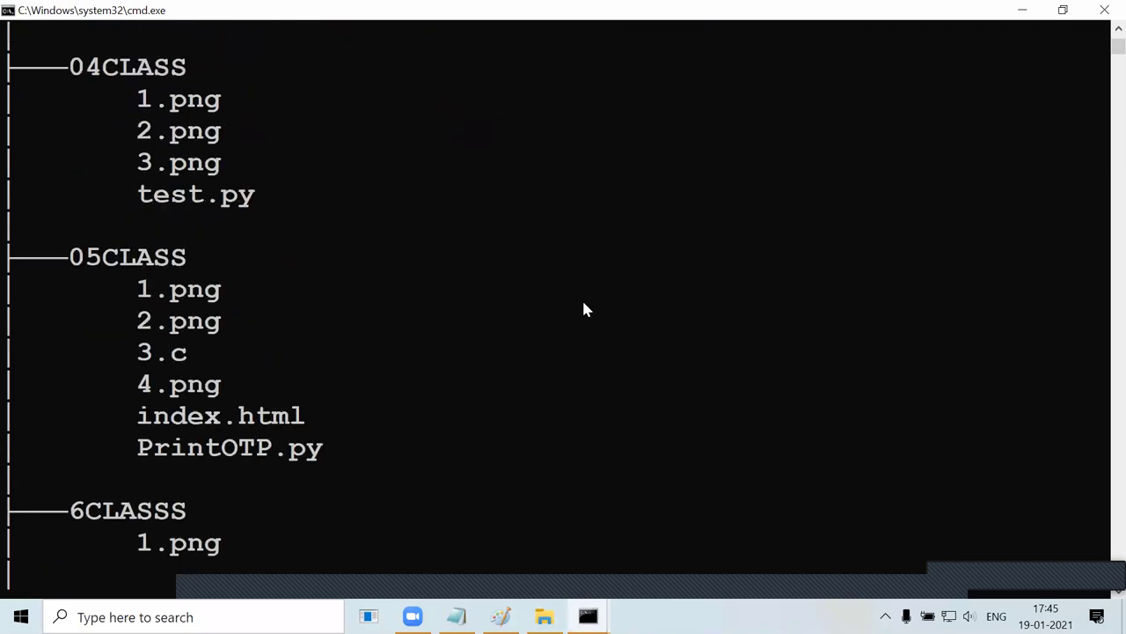
scroll(573, 310, "up", 1)
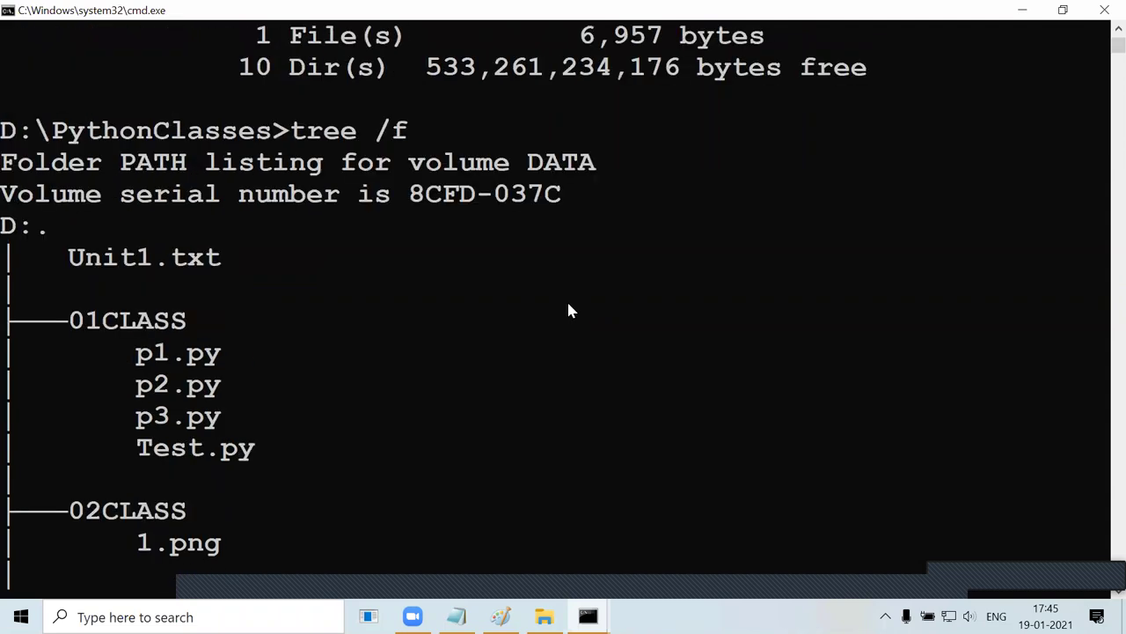
mouse_move(275, 130)
left_mouse_down()
mouse_move(409, 131)
mouse_move(293, 131)
left_mouse_up()
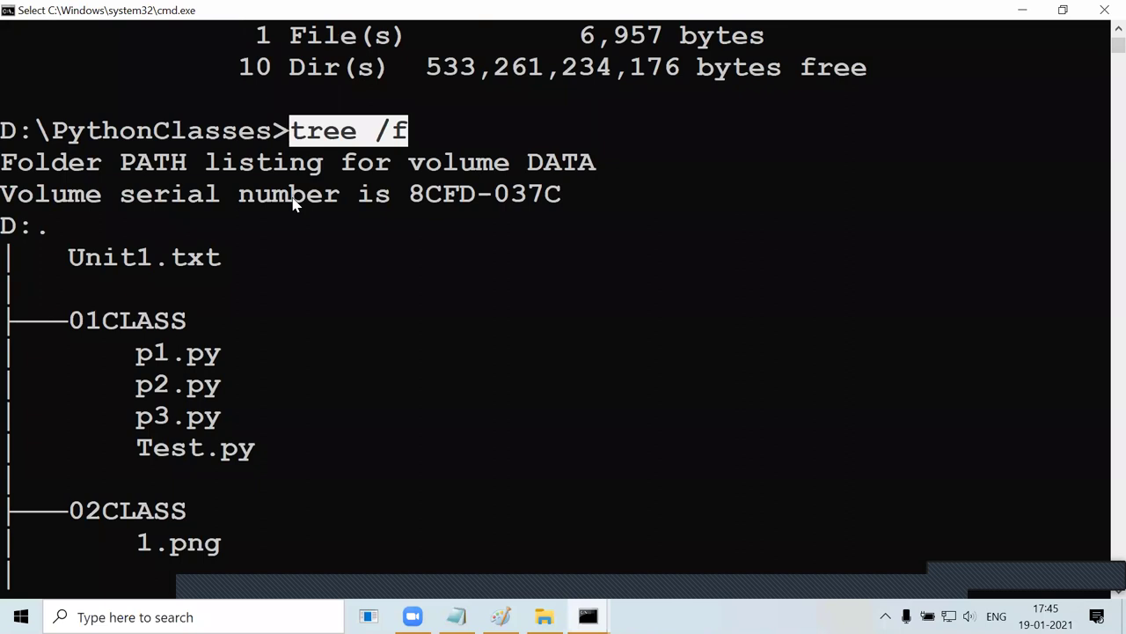
Highlight the 01CLASS, 02CLASS and 03CLASS folders and the files listed under them in the tree output.
left_click_drag(53, 321, 188, 321)
left_click_drag(123, 353, 281, 460)
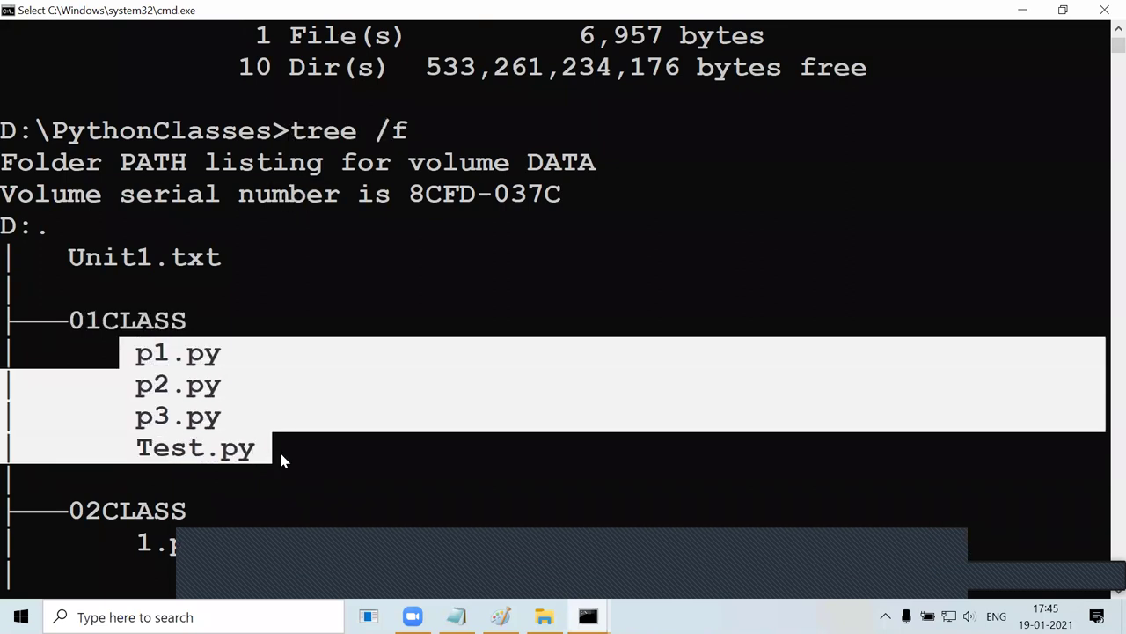
scroll(408, 357, "down", 3)
left_click_drag(71, 227, 185, 227)
left_click(141, 259)
left_click_drag(141, 264, 249, 271)
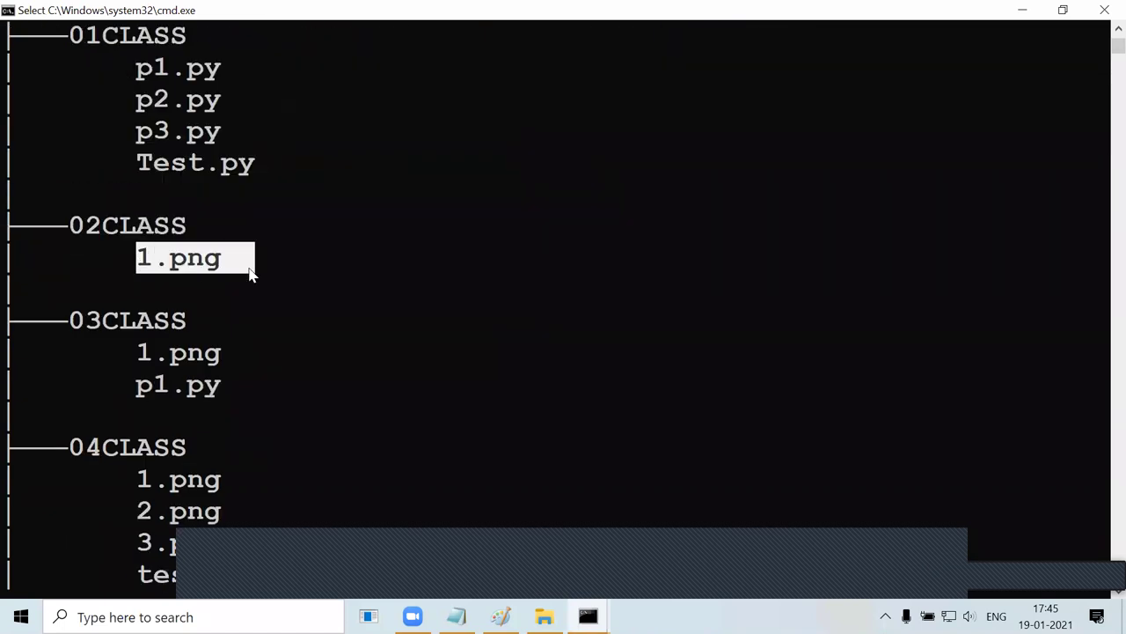
left_click_drag(71, 321, 260, 389)
Highlight 04CLASS with its files and the 05CLASS folder name in the tree output.
scroll(300, 364, "down", 4)
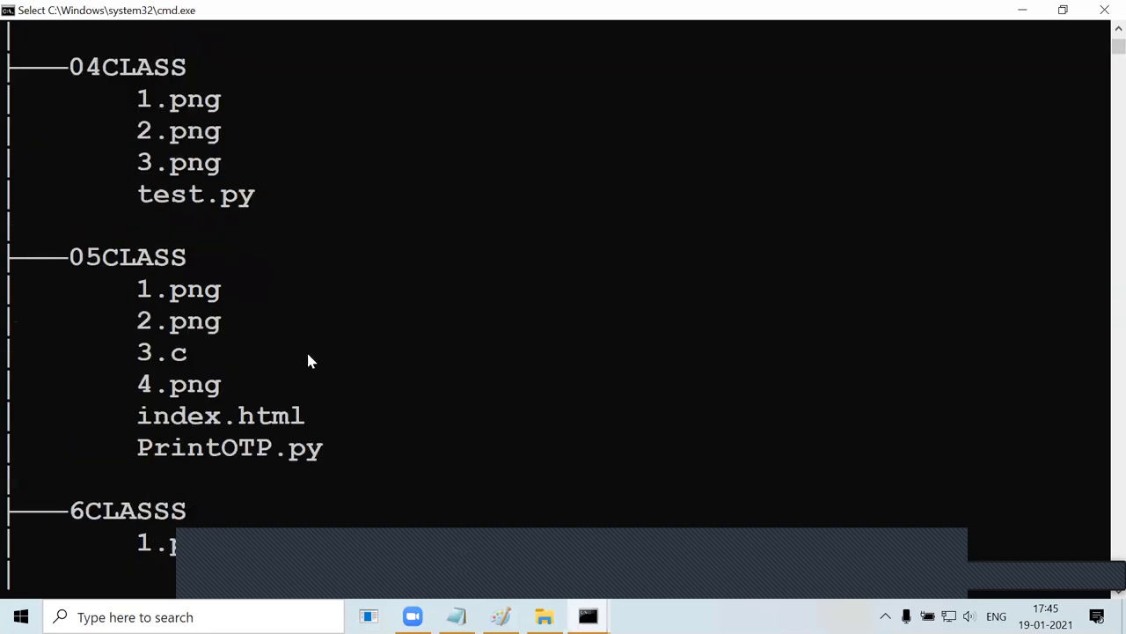
left_click_drag(74, 67, 267, 198)
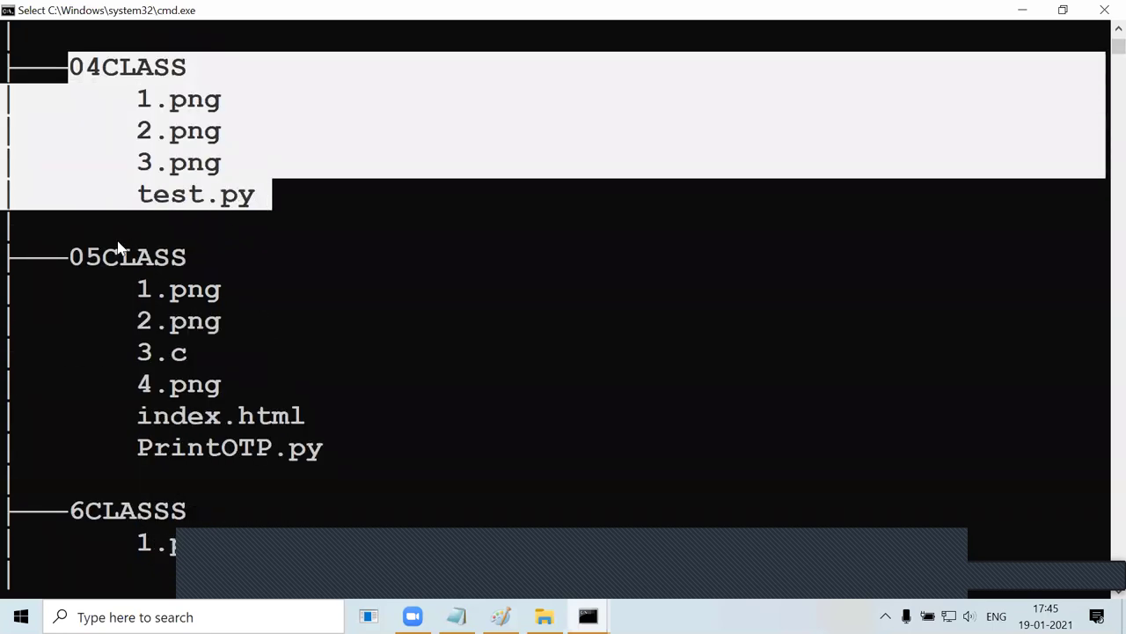
left_click(74, 257)
left_click_drag(74, 257, 187, 259)
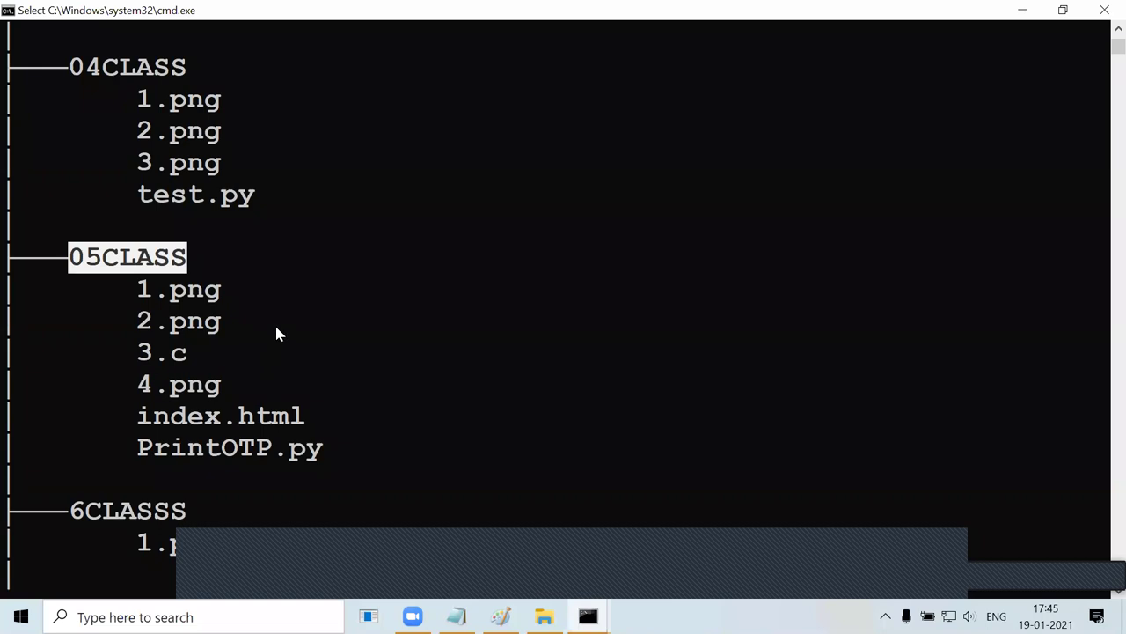
scroll(275, 327, "down", 2)
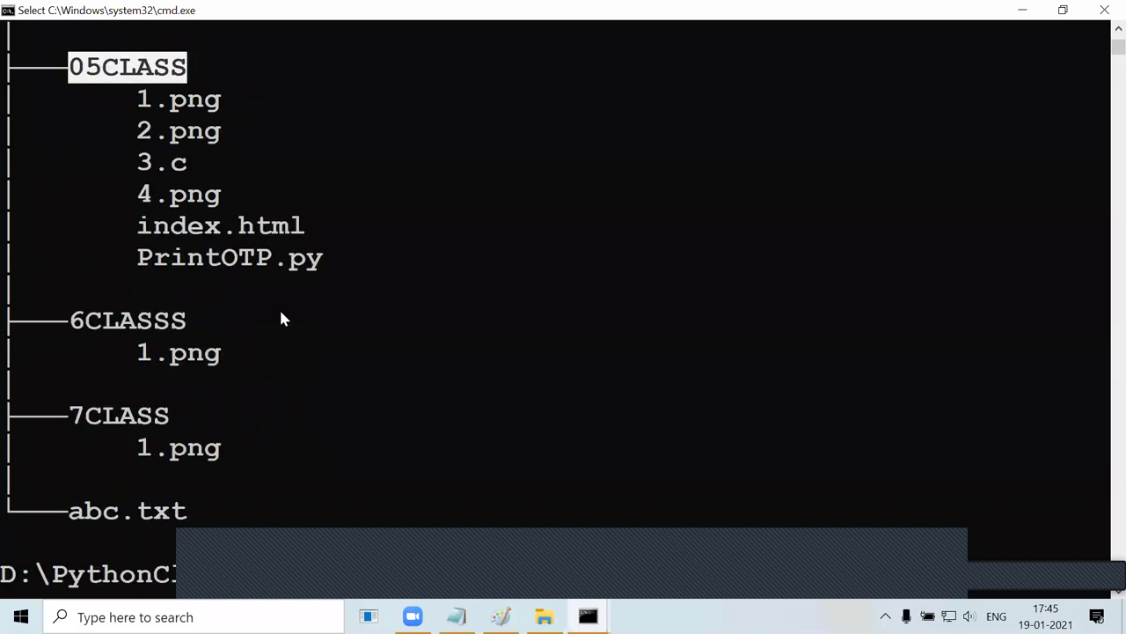
Clear the Command Prompt screen with cls.
scroll(281, 313, "down", 2)
type("cls")
key("Return")
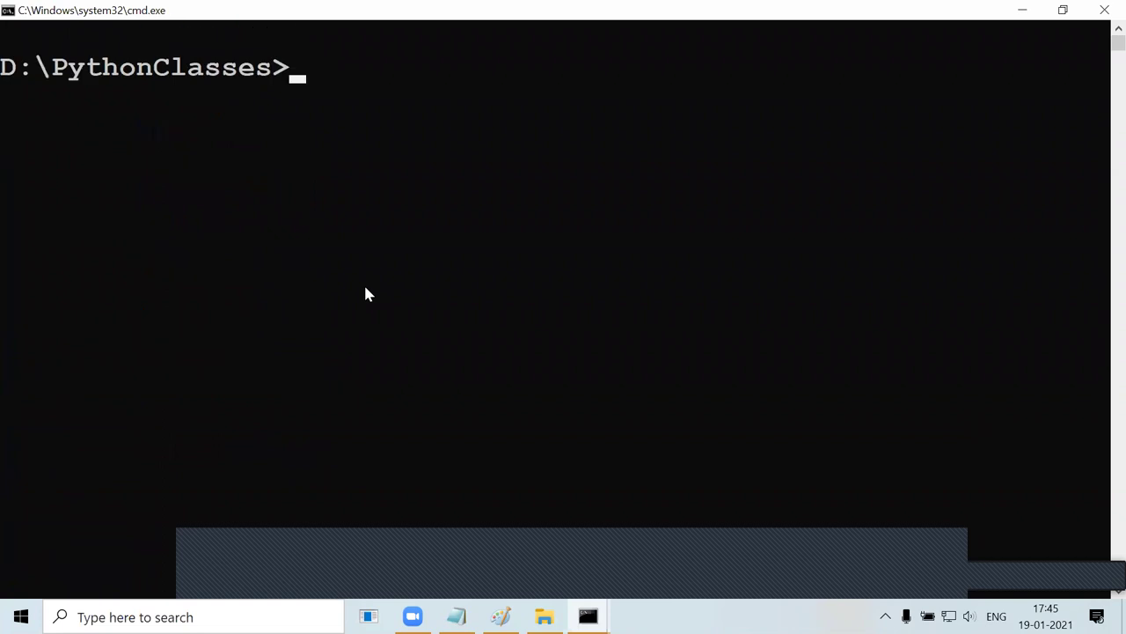
Switch to the PythonClasses folder in File Explorer and move the 04CLASS, 05CLASS and 6CLASSS folders into 02CLASS.
key("alt+Tab")
key("Tab")
key("Tab")
key("Tab")
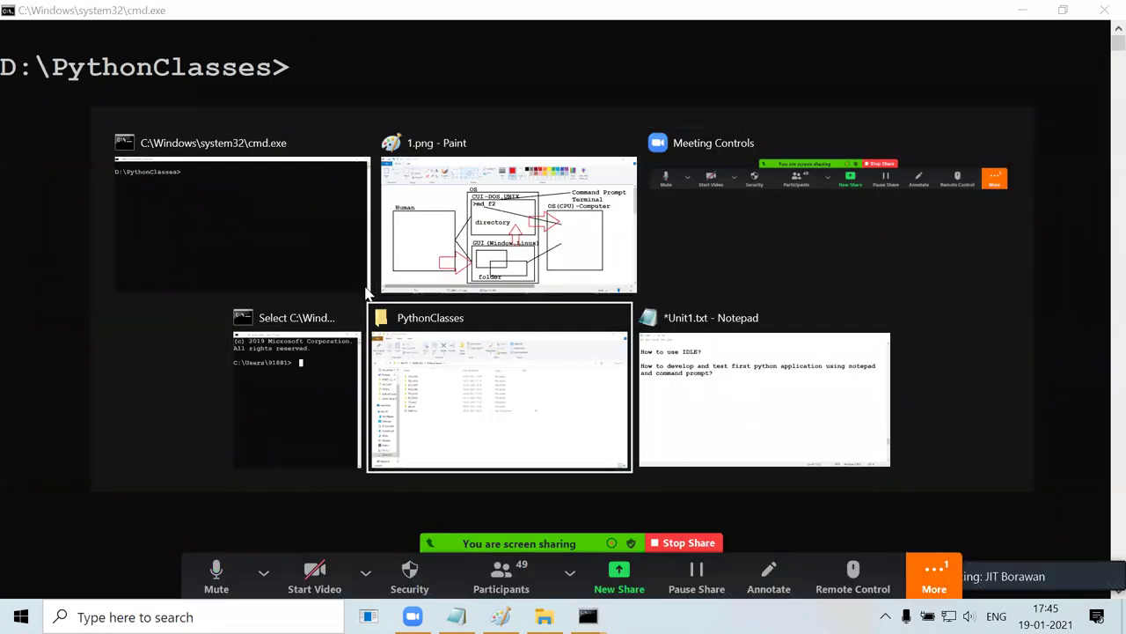
left_click_drag(795, 317, 188, 277)
left_click(574, 258)
left_click_drag(766, 291, 167, 254)
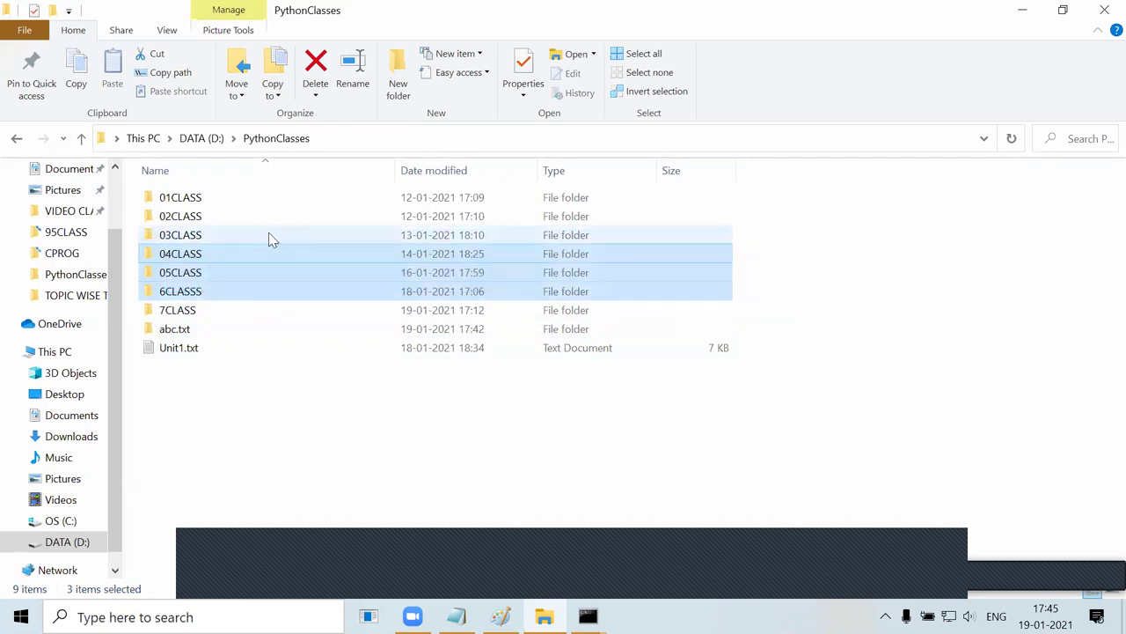
left_click(210, 217)
double_click(211, 217)
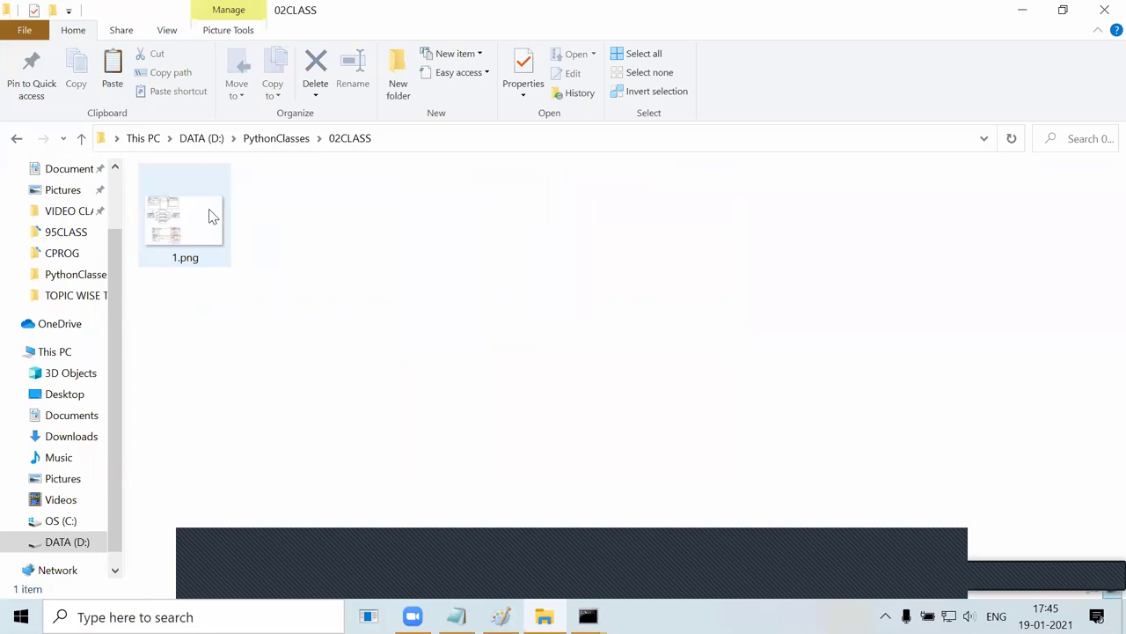
key("ctrl+v")
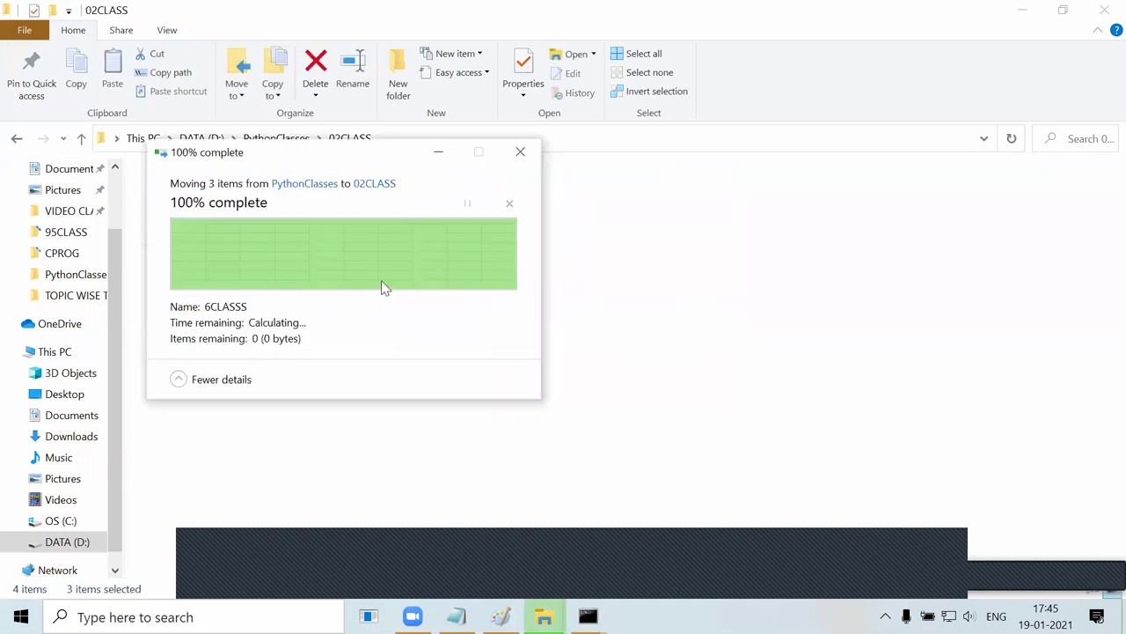
Move the 05CLASS and 6CLASSS folders from 02CLASS into its 04CLASS subfolder, and open 05CLASS there.
left_click(598, 228)
left_click_drag(554, 225, 379, 245)
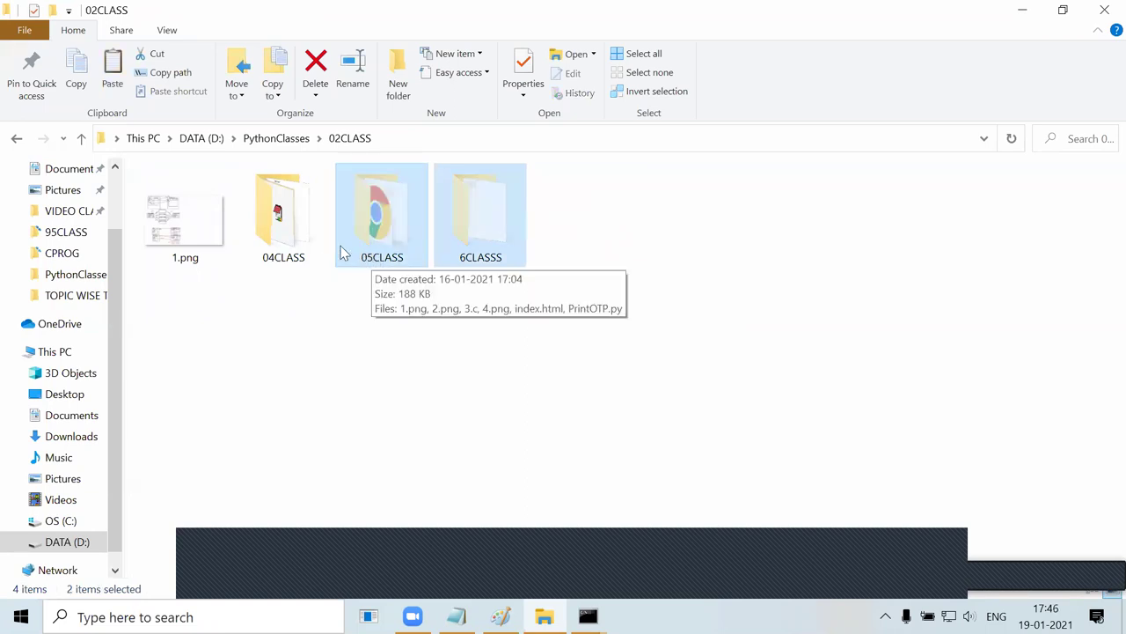
double_click(289, 228)
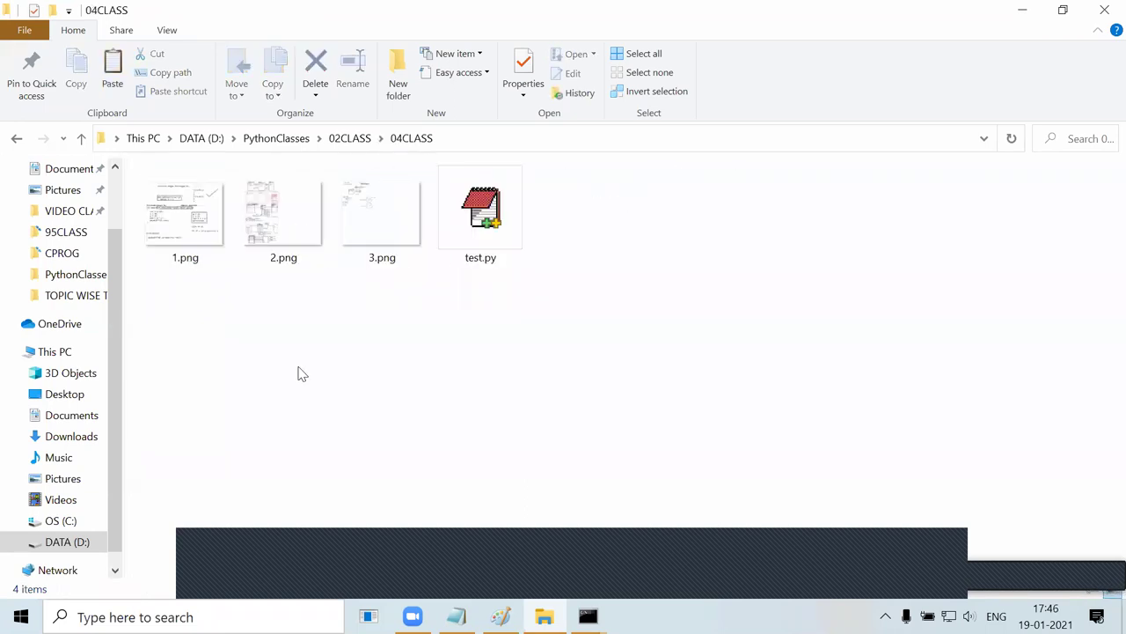
key("ctrl+v")
left_click(385, 350)
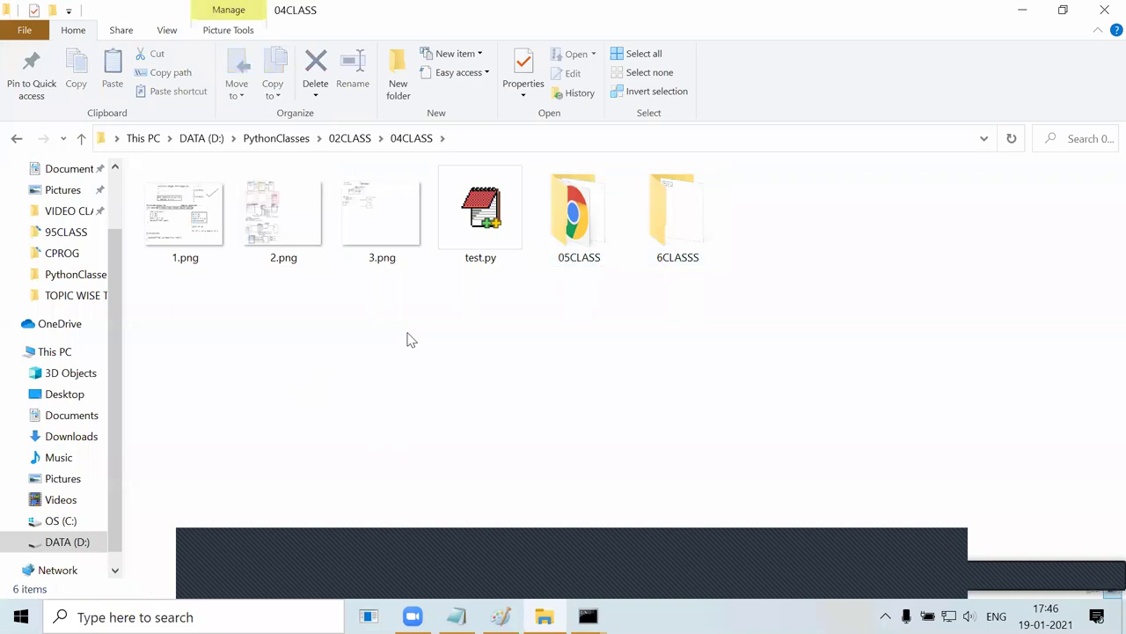
double_click(576, 215)
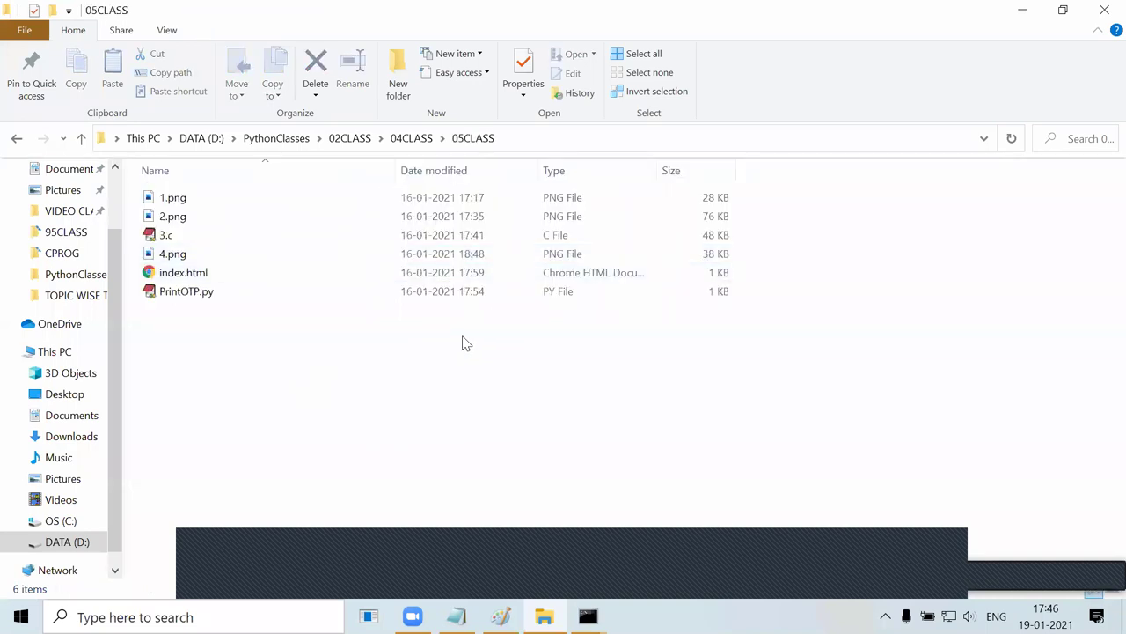
Switch back to Command Prompt and list the PythonClasses directory with dir.
key("alt+Tab")
type("dir")
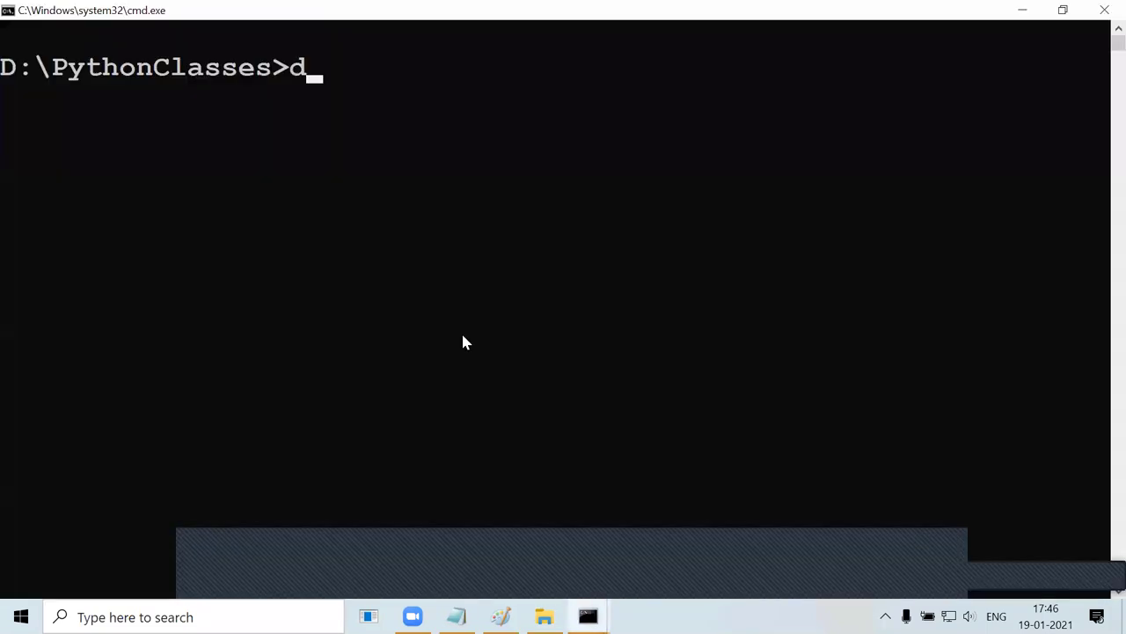
key("Return")
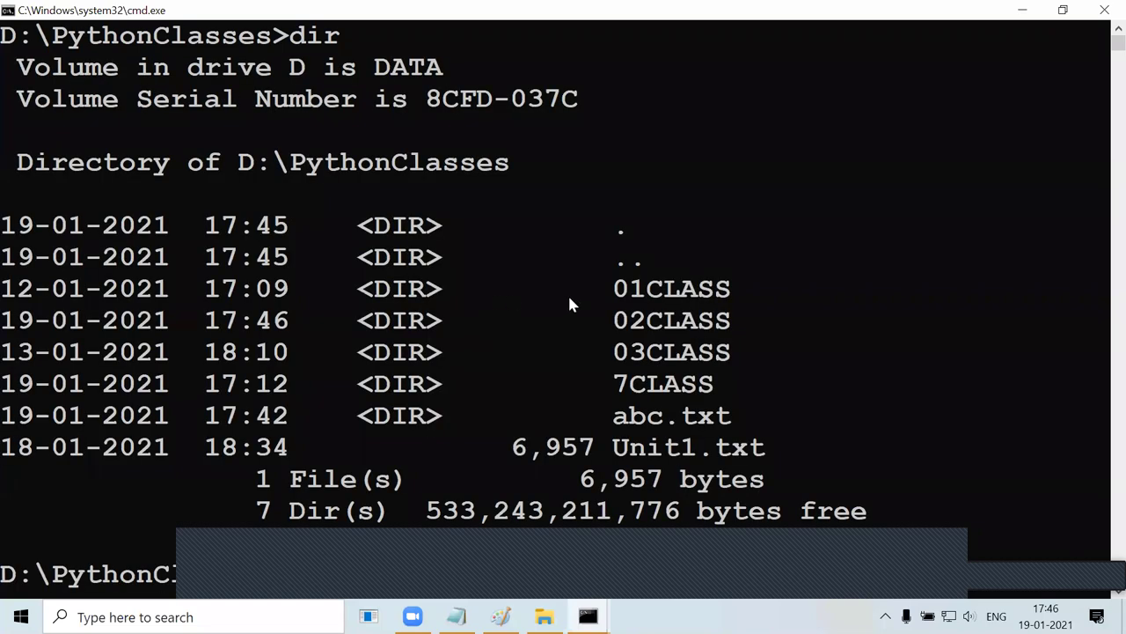
Highlight the 01CLASS and 02CLASS entries in the dir listing and the current PythonClasses prompt.
scroll(570, 296, "down", 1)
left_click_drag(615, 191, 728, 194)
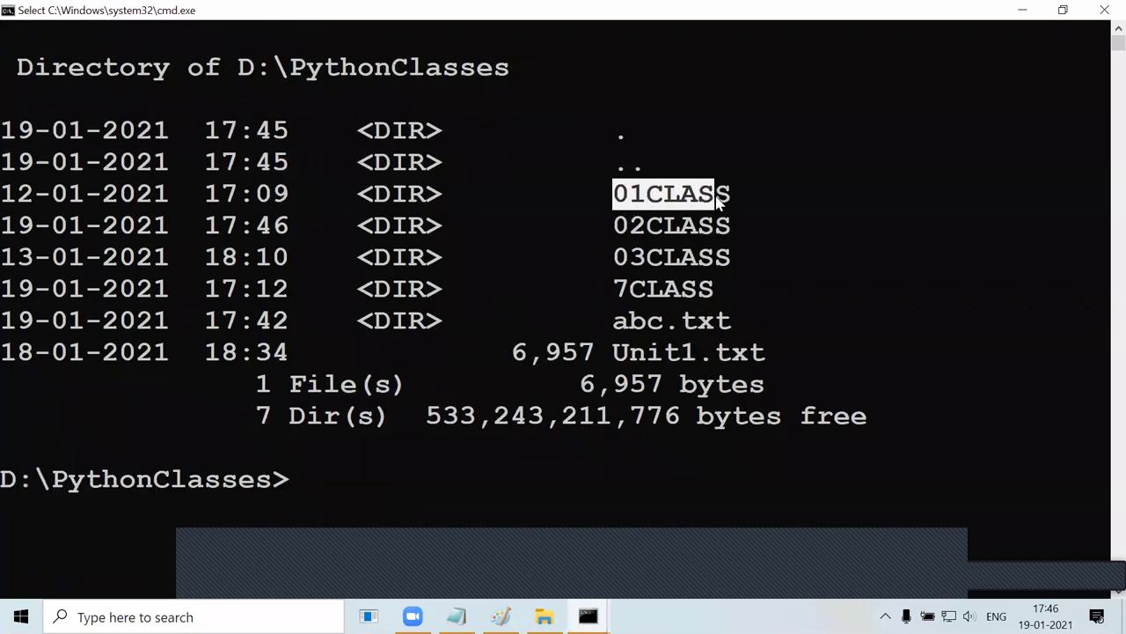
left_click_drag(616, 227, 709, 236)
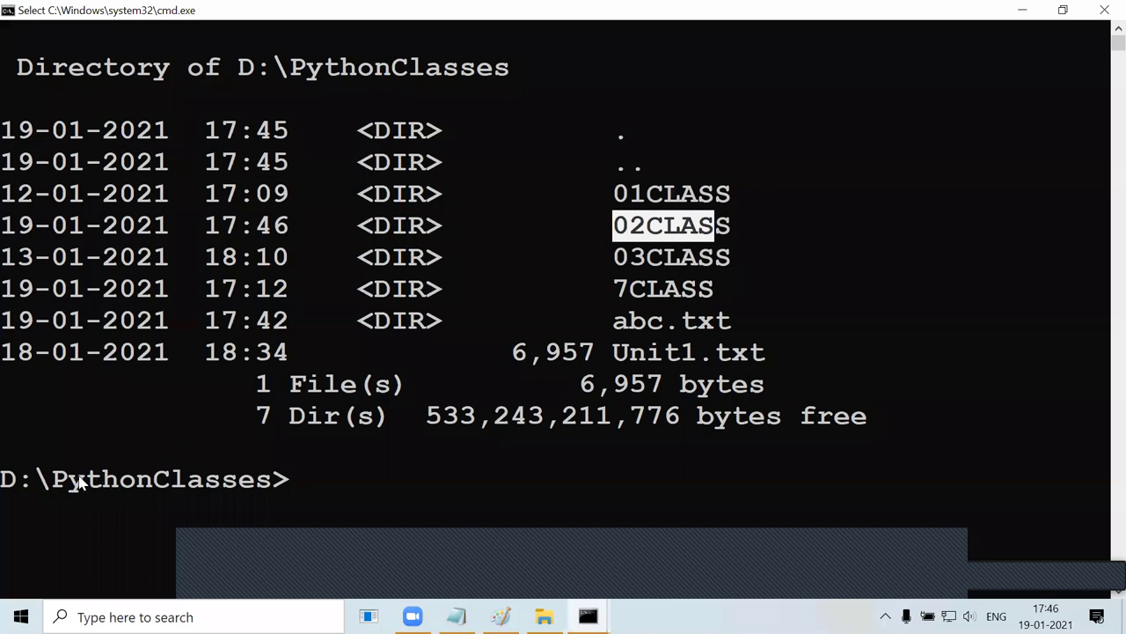
left_click_drag(74, 477, 299, 478)
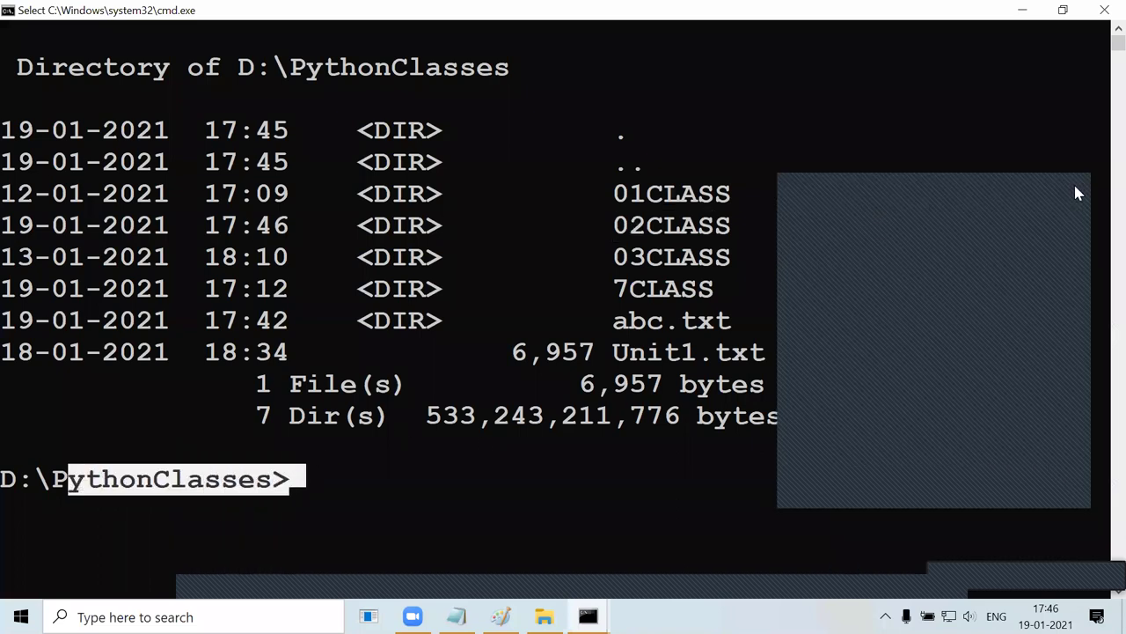
left_click(1073, 180)
Run tree without options at the PythonClasses prompt.
scroll(476, 420, "down", 4)
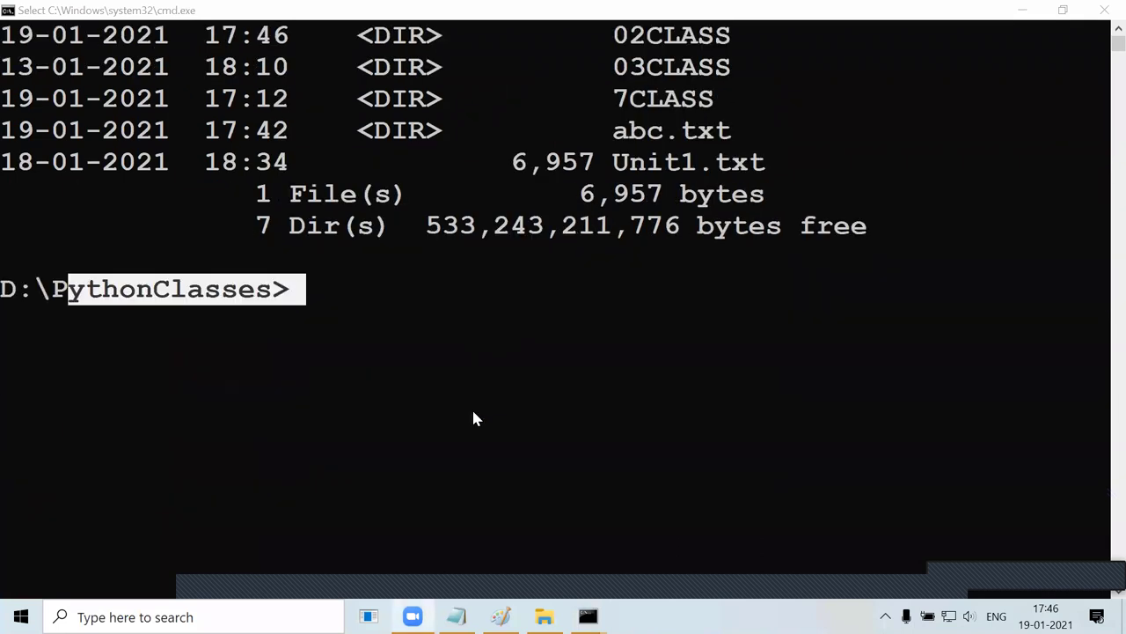
left_click(324, 123)
left_click(300, 113)
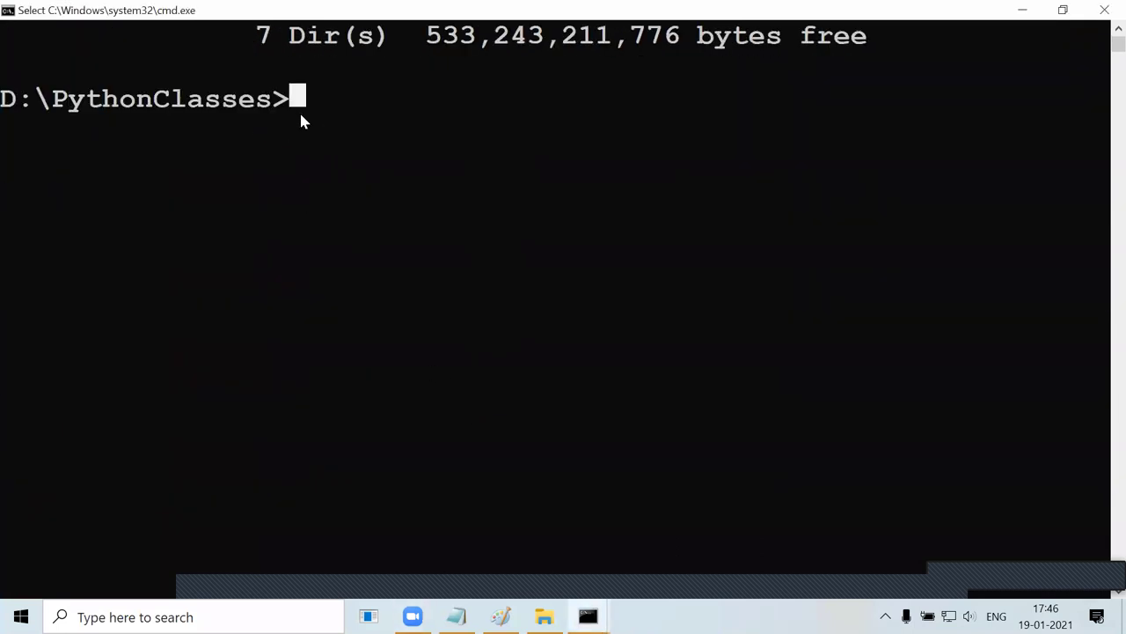
type("tree /")
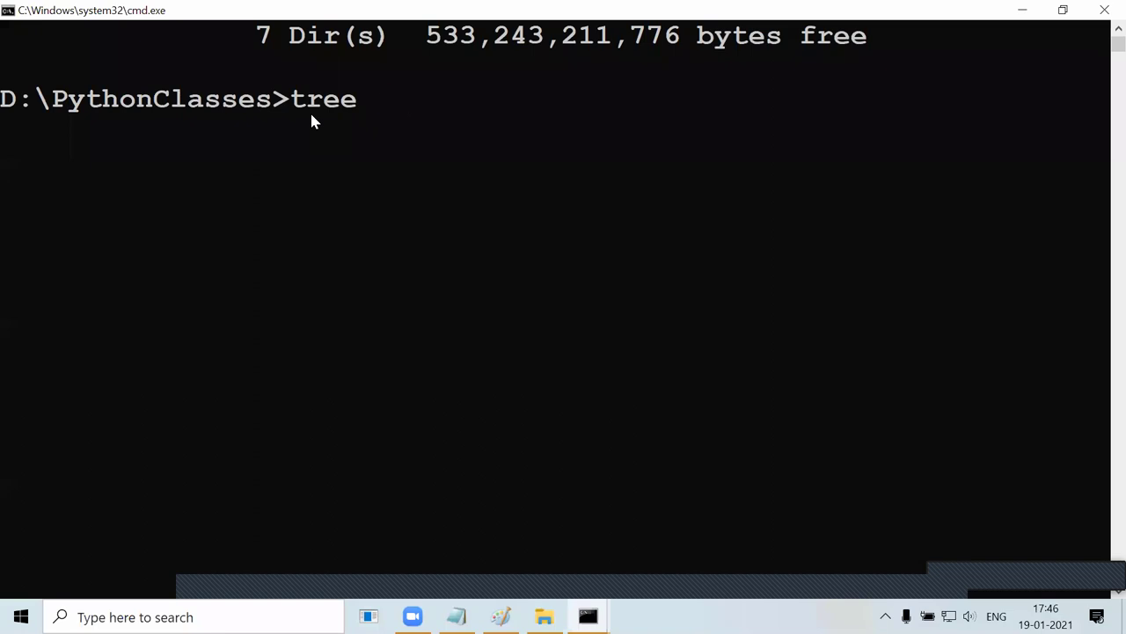
key("BackSpace")
key("BackSpace")
key("Return")
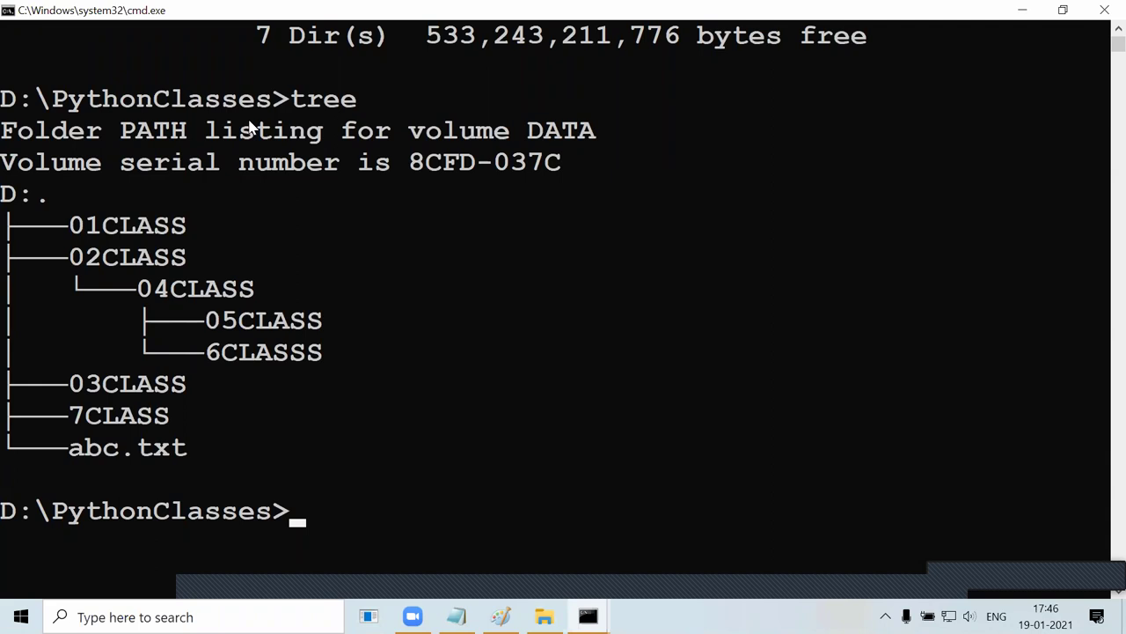
Highlight the PythonClasses prompt path and the 01CLASS, 02CLASS and nested 04CLASS folders in the tree output.
left_click_drag(58, 104, 290, 105)
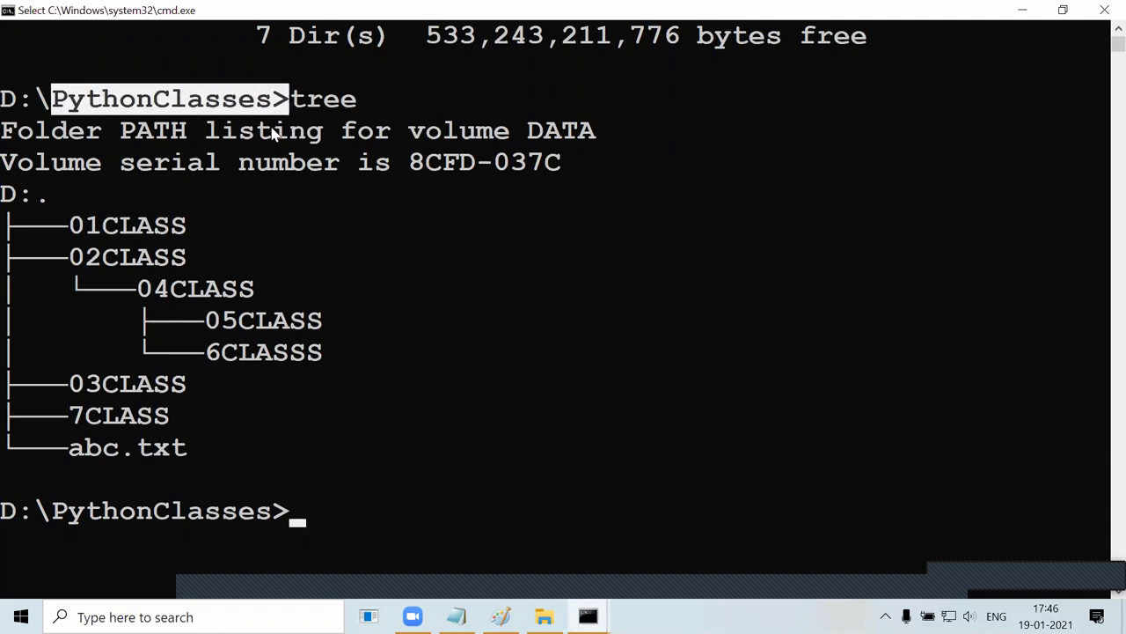
left_click(264, 130)
left_click_drag(70, 227, 220, 227)
left_click_drag(85, 257, 237, 257)
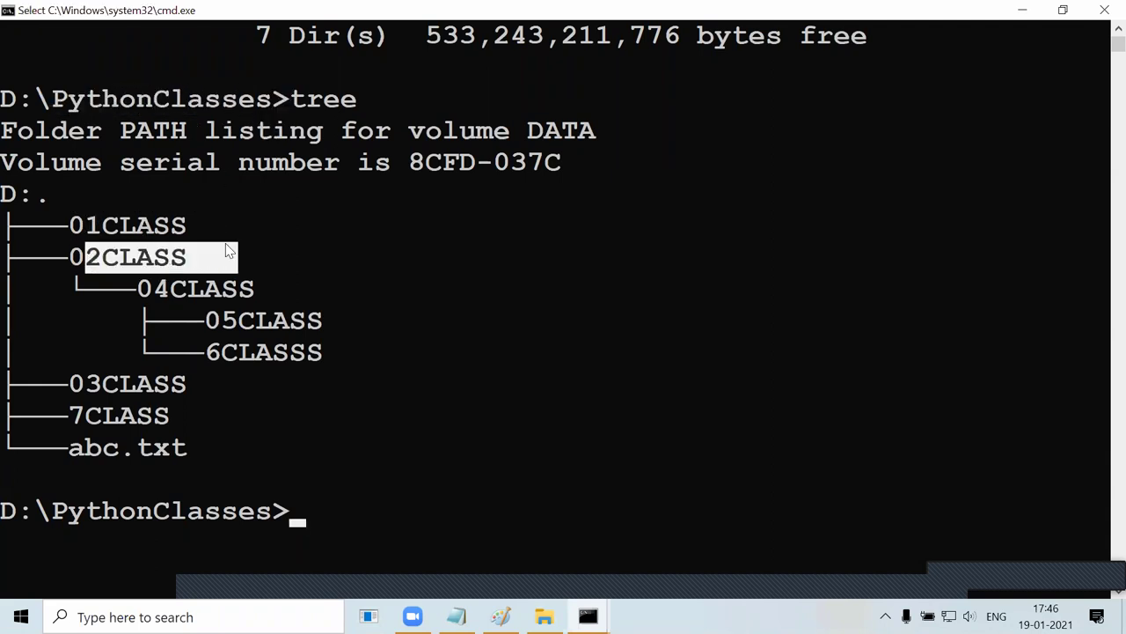
left_click_drag(137, 291, 287, 293)
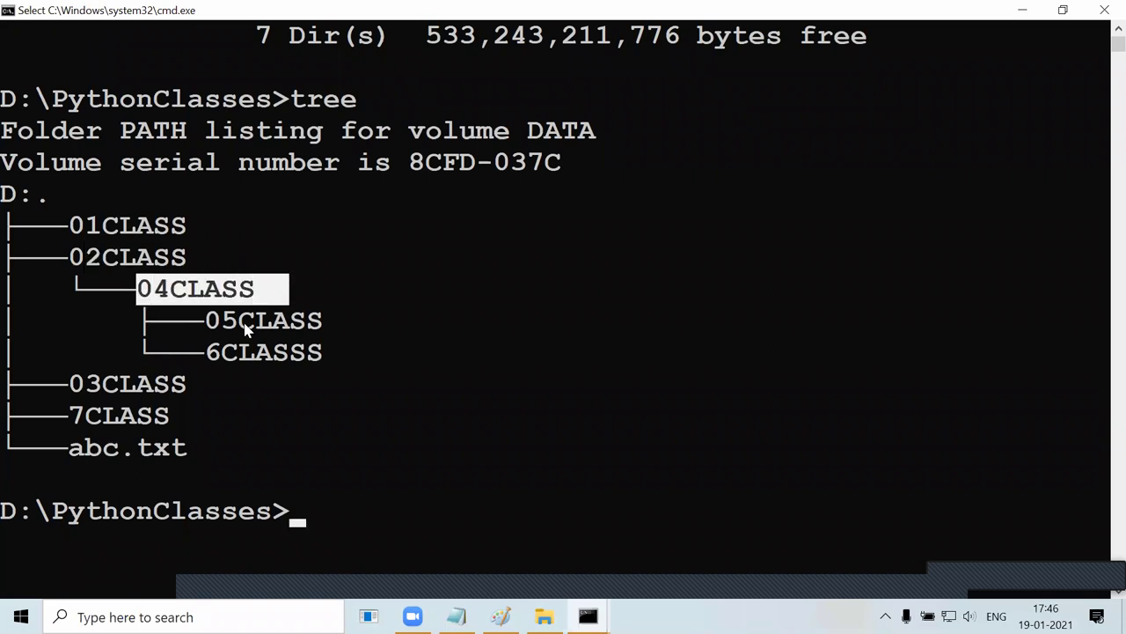
Highlight the nested 05CLASS and 6CLASSS folders and the entries from 03CLASS to abc.txt in the tree.
left_click_drag(221, 321, 306, 322)
left_click_drag(211, 352, 321, 352)
left_click_drag(78, 387, 183, 453)
left_click(181, 449)
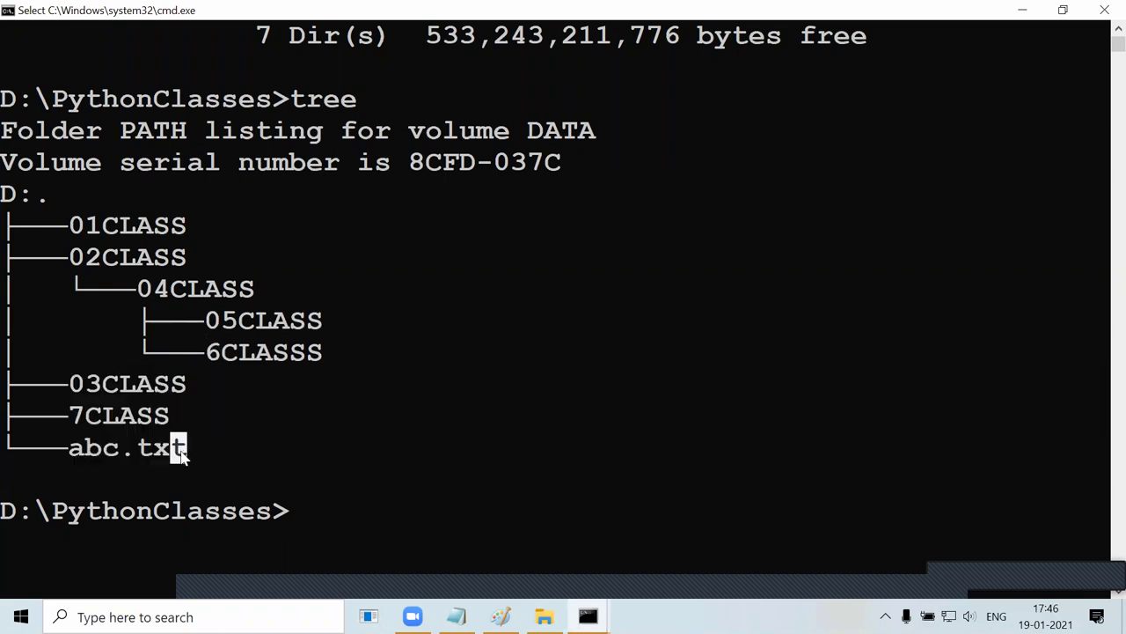
left_click(214, 415)
Highlight 01CLASS again, followed by the 03CLASS, 7CLASS and abc.txt entries at the end of the tree.
left_click_drag(76, 230, 226, 228)
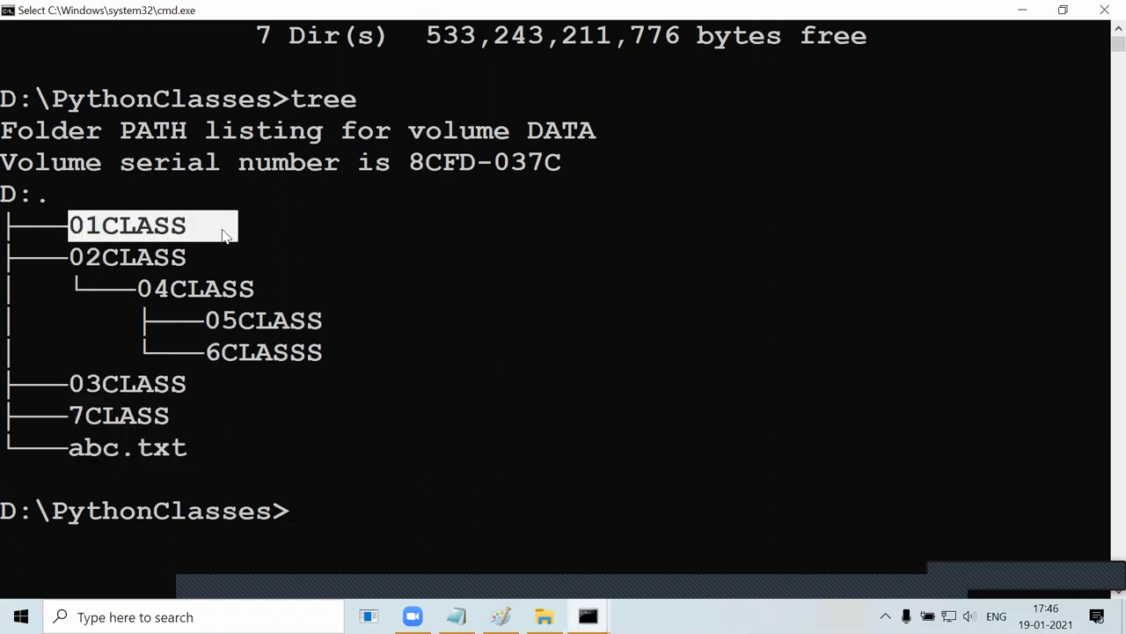
left_click(190, 446)
left_click_drag(180, 429, 76, 394)
mouse_move(179, 457)
left_mouse_down()
mouse_move(73, 450)
mouse_move(201, 454)
left_mouse_up()
left_click(201, 454)
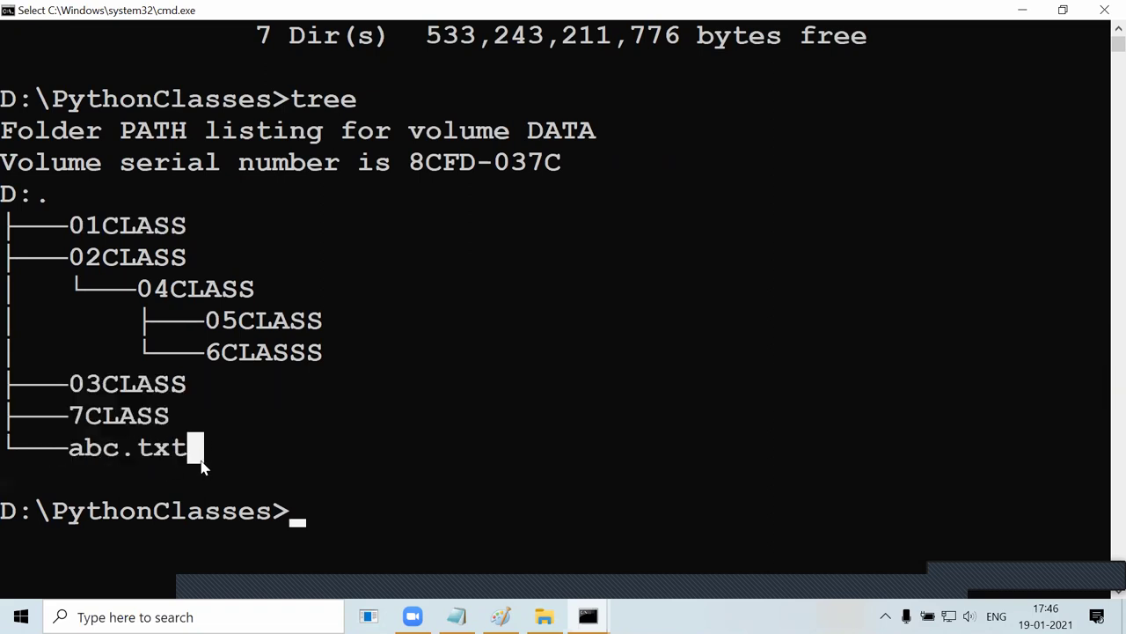
Highlight the tree command and the folder structure from 01CLASS to 7CLASS in its output.
left_click_drag(294, 99, 355, 101)
key("super+c")
left_click_drag(37, 231, 219, 432)
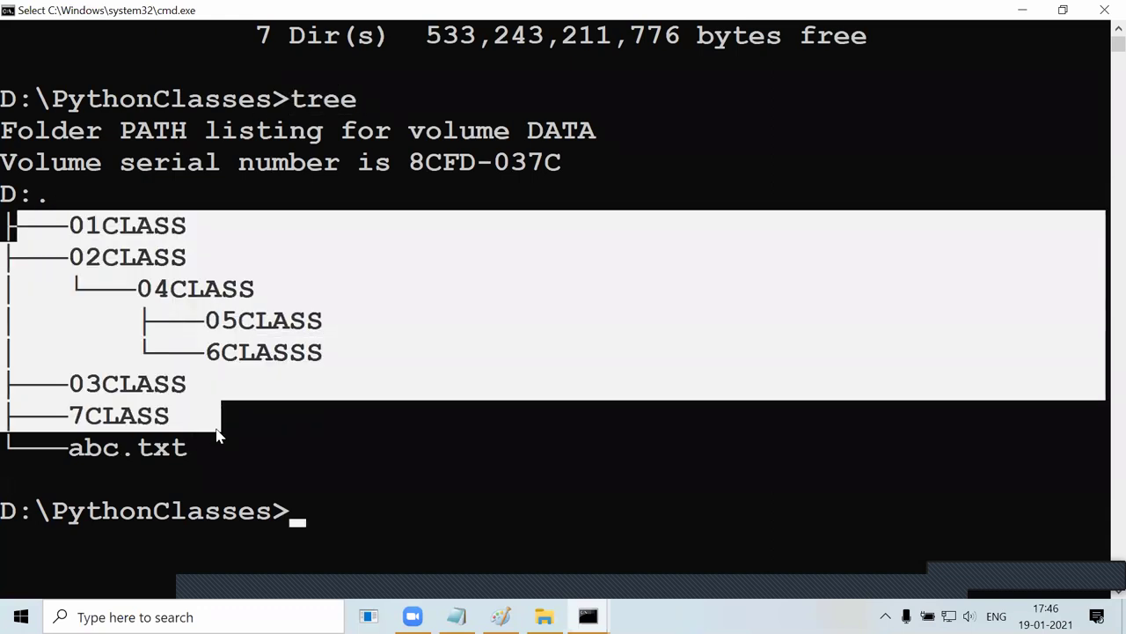
left_click(216, 431)
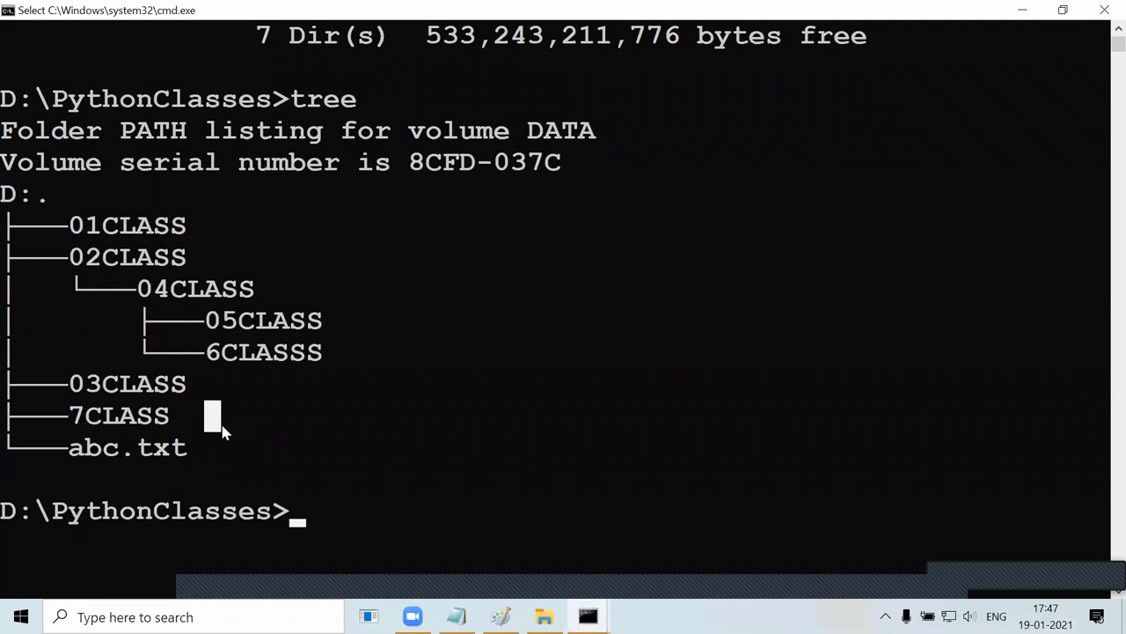
Run "tree /f" at the PythonClasses prompt and return to the nested 04CLASS part of the output.
scroll(223, 427, "down", 5)
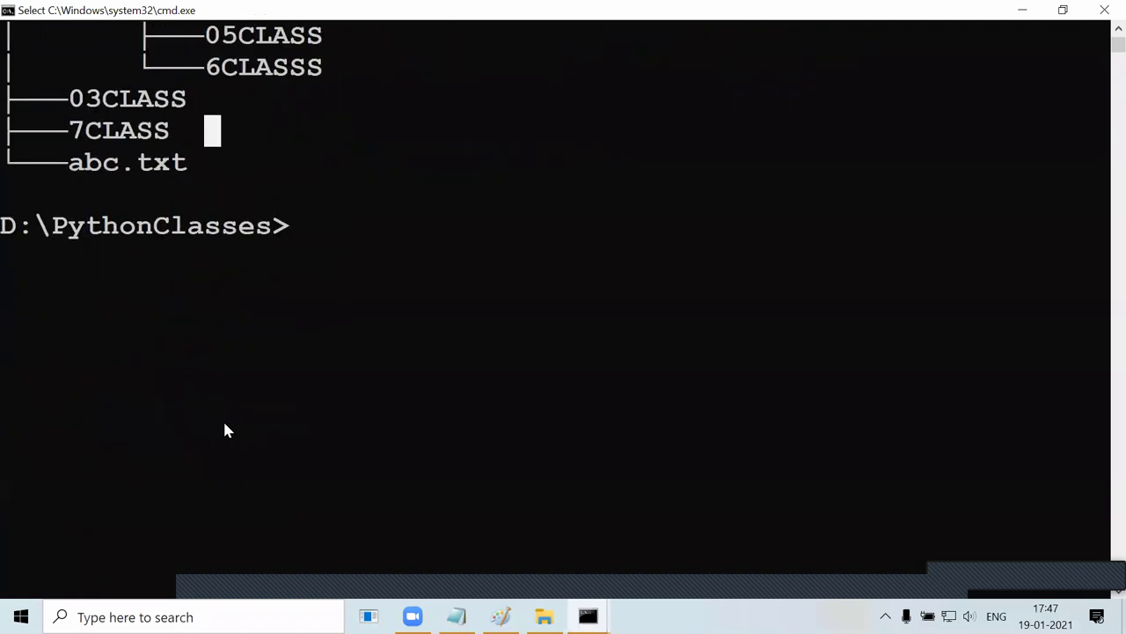
right_click(224, 424)
type("/f")
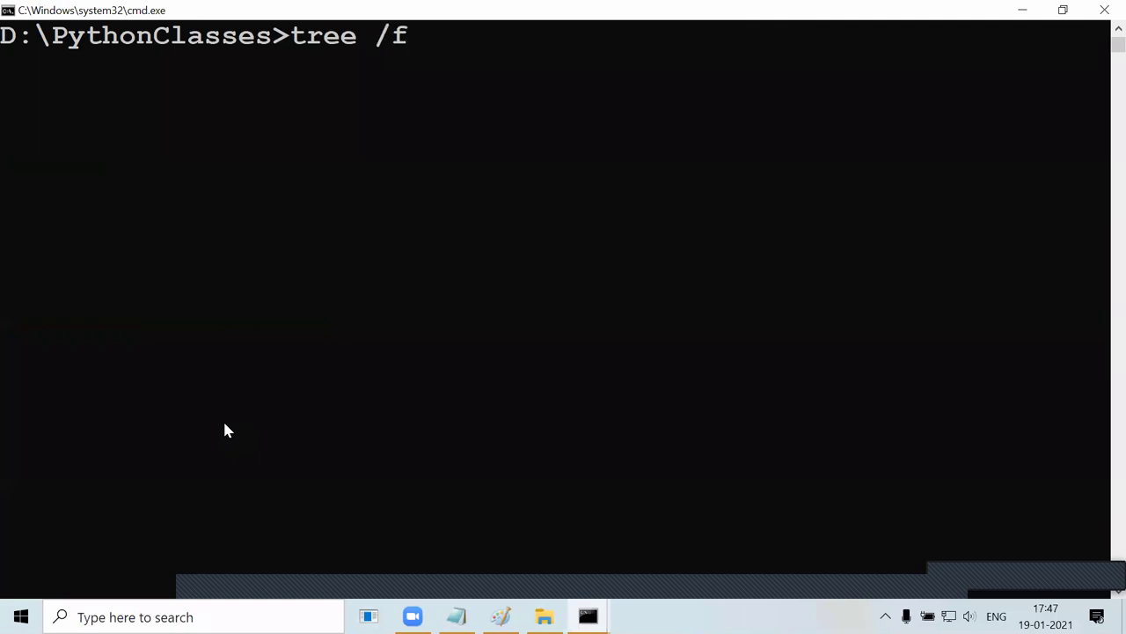
key("Return")
scroll(246, 384, "up", 11)
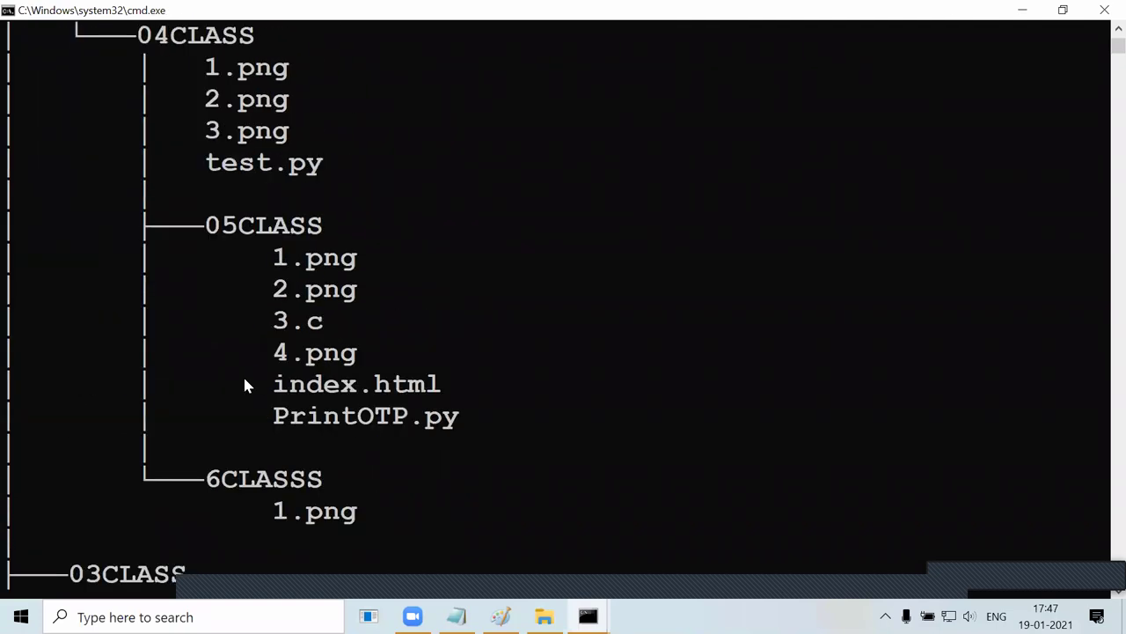
Highlight Unit1.txt, the 01CLASS folder with its files p1.py to Test.py, and the 02CLASS folder in the tree output.
scroll(245, 385, "down", 2)
scroll(245, 386, "down", 1)
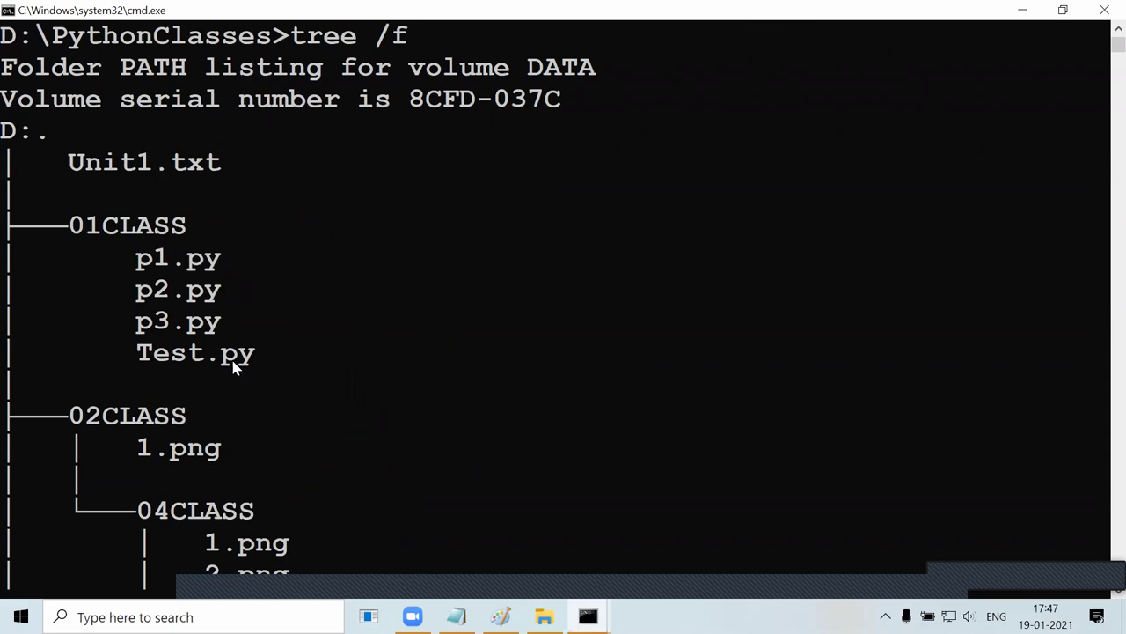
left_click_drag(36, 167, 325, 176)
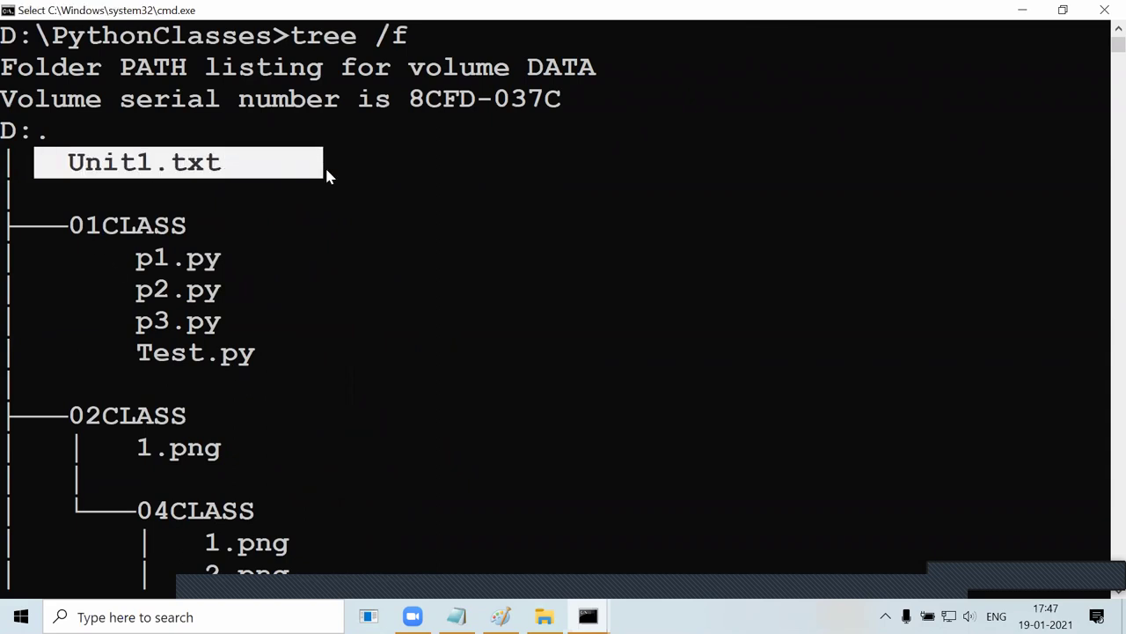
left_click_drag(52, 231, 232, 239)
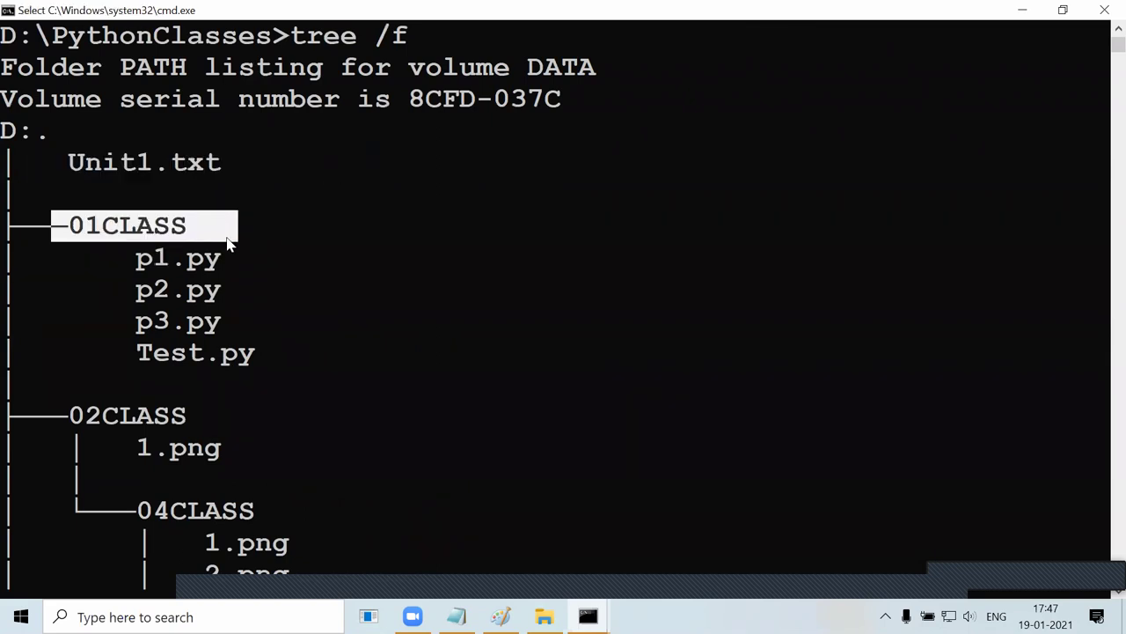
left_click_drag(139, 257, 257, 356)
left_click_drag(54, 414, 237, 414)
Highlight 1.png inside 02CLASS and the nested 04CLASS, 05CLASS and 6CLASSS folders in the tree output.
scroll(264, 386, "down", 3)
left_click_drag(140, 167, 251, 184)
scroll(256, 186, "down", 1)
left_click_drag(123, 131, 283, 137)
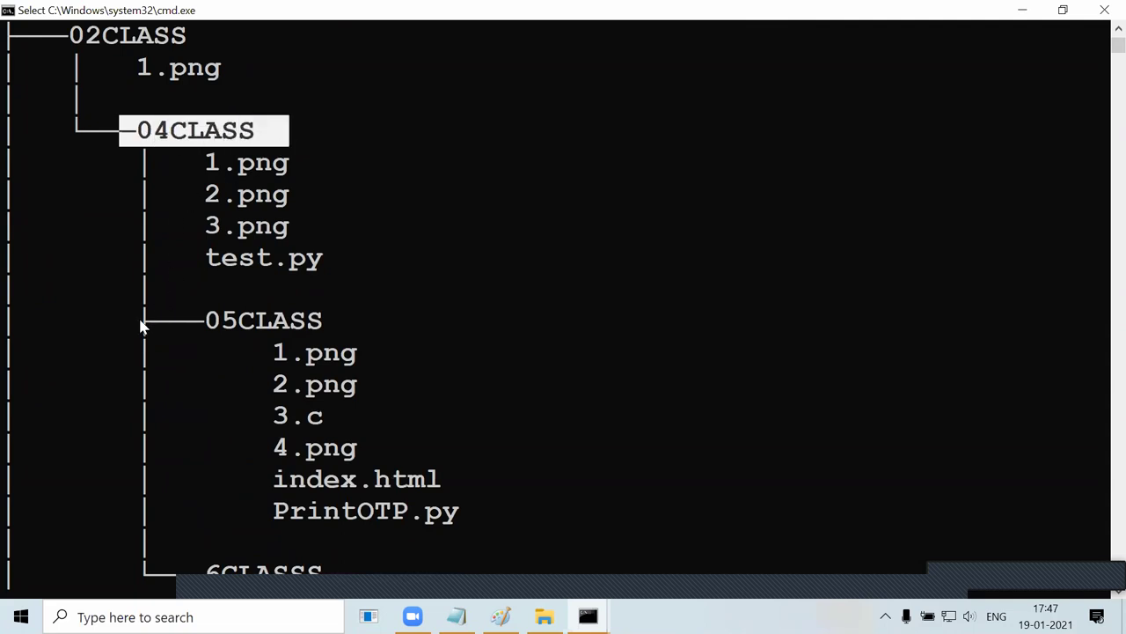
left_click_drag(141, 322, 363, 334)
left_click_drag(170, 570, 312, 570)
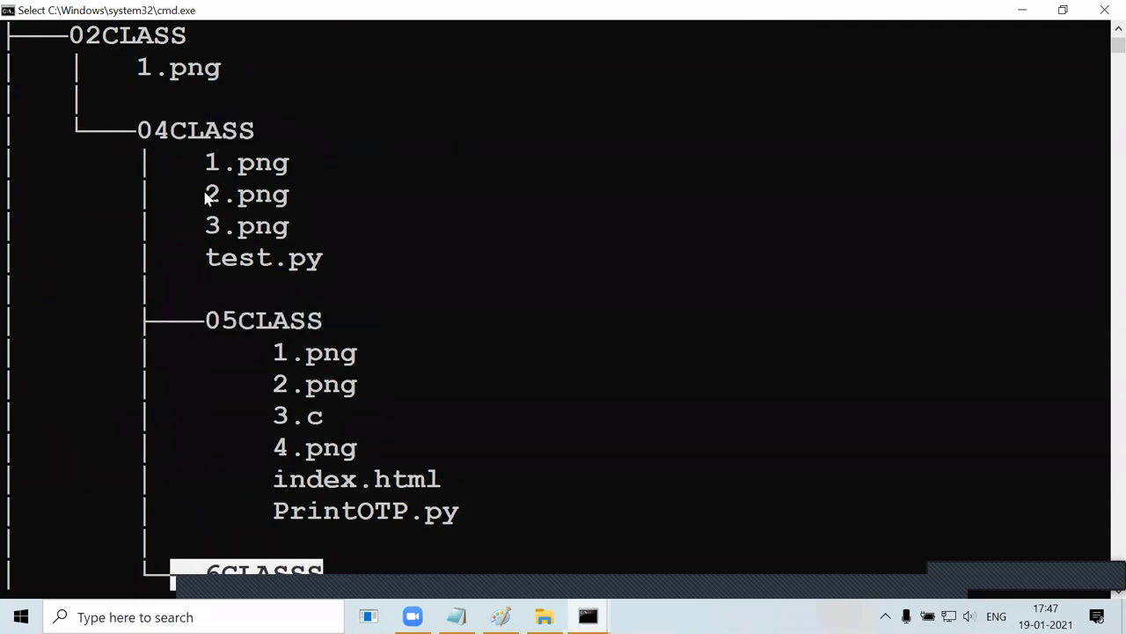
Clear the Command Prompt screen with cls.
left_click(633, 464)
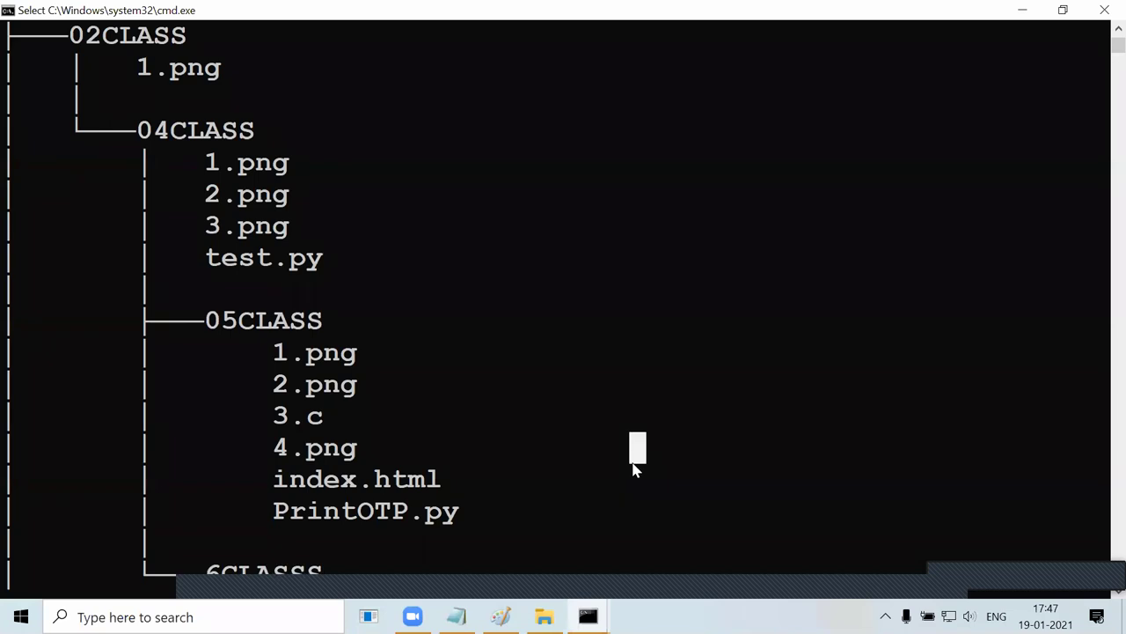
type("cls")
key("Return")
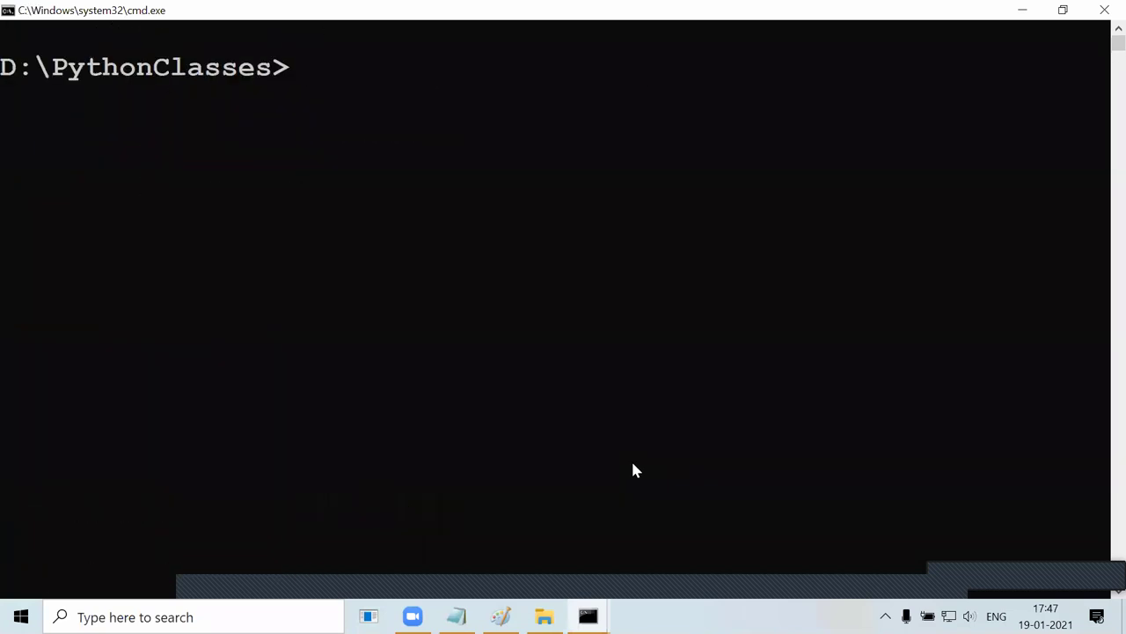
Switch to File Explorer, go up to PythonClasses and paste the cut folders 04CLASS, 05CLASS and 6CLASSS there.
key("alt+Tab")
key("alt+Tab")
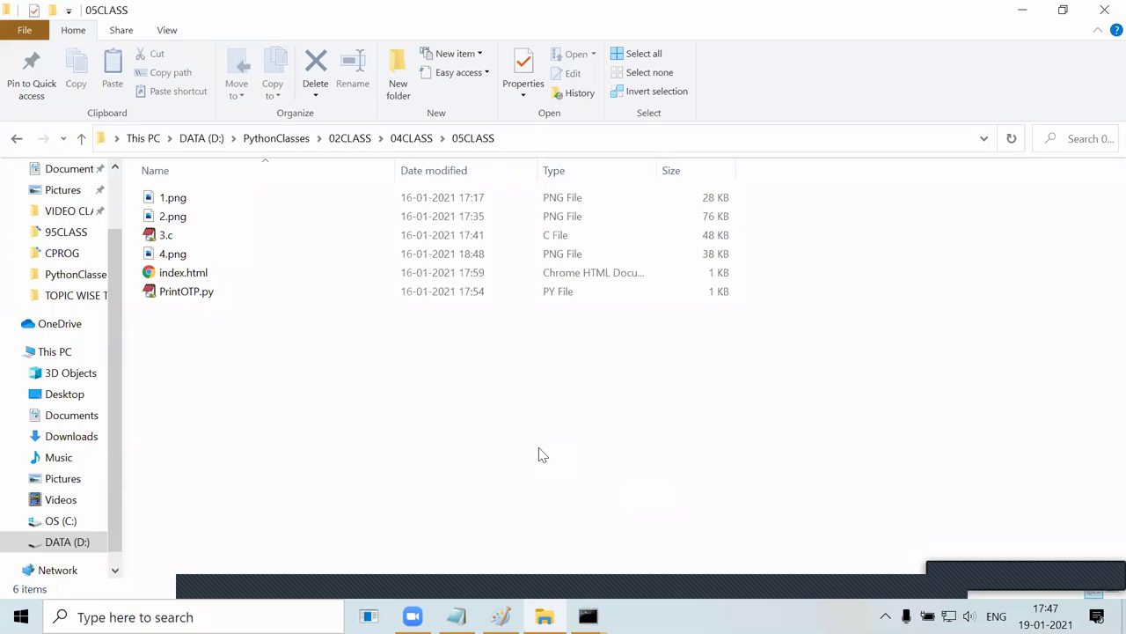
key("BackSpace")
key("BackSpace")
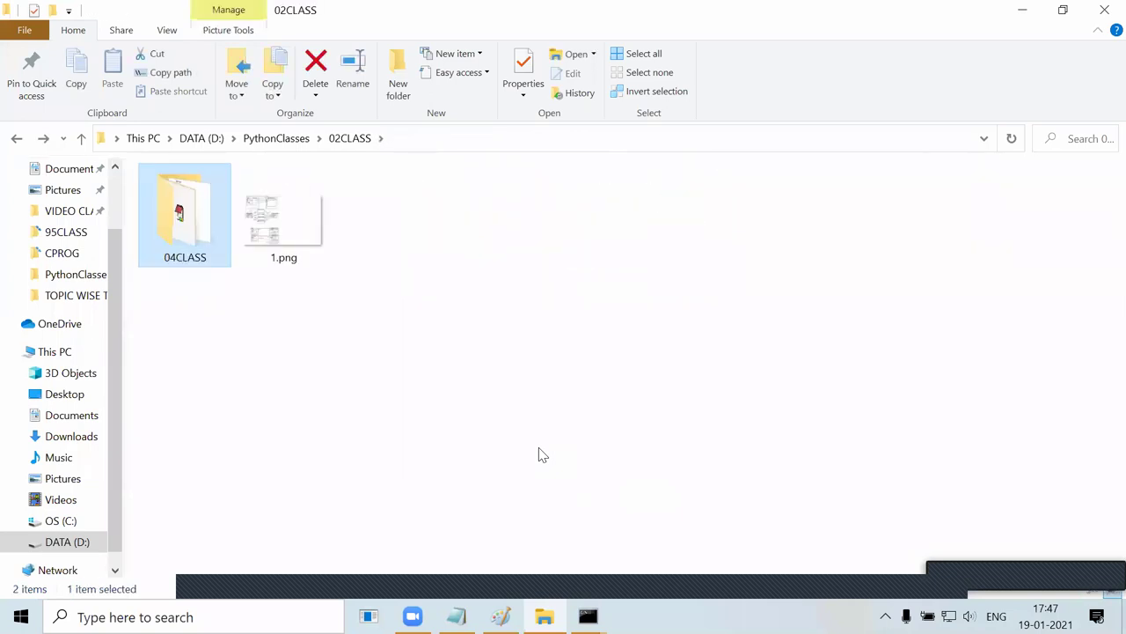
key("BackSpace")
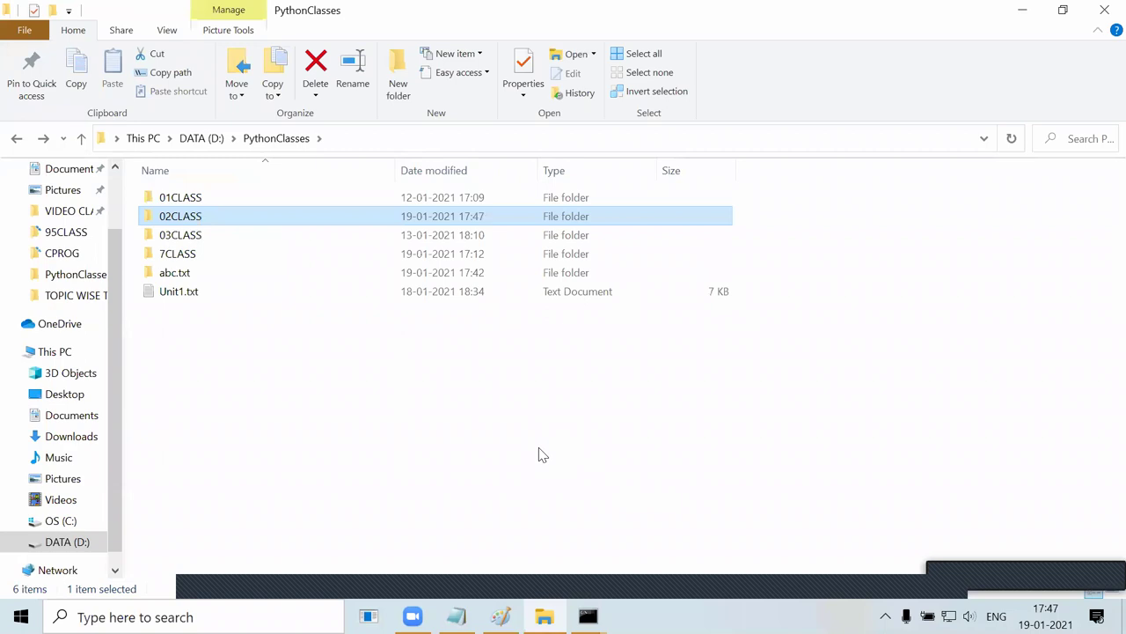
key("ctrl+v")
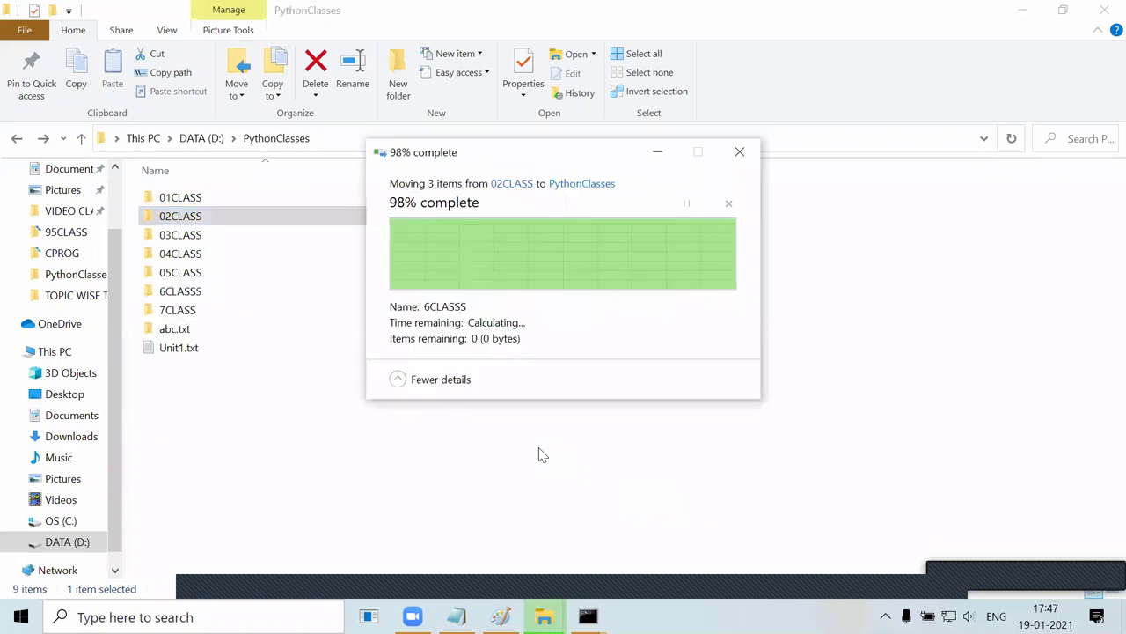
left_click(531, 455)
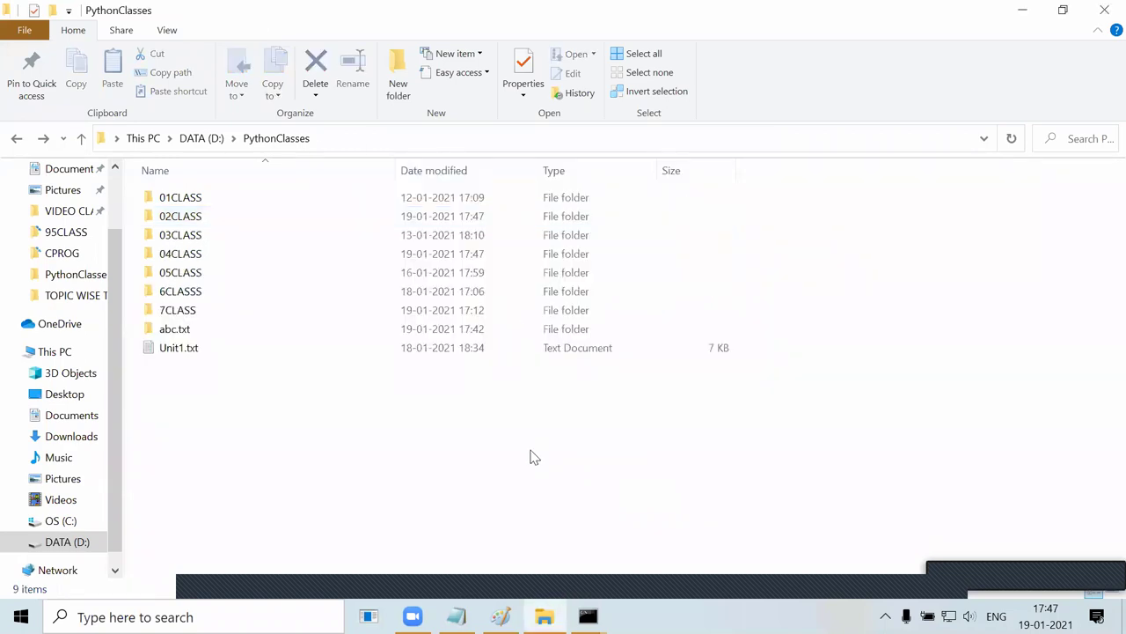
Select abc.txt and Unit1.txt in PythonClasses, close File Explorer and return to the Command Prompt.
left_click_drag(410, 485, 257, 321)
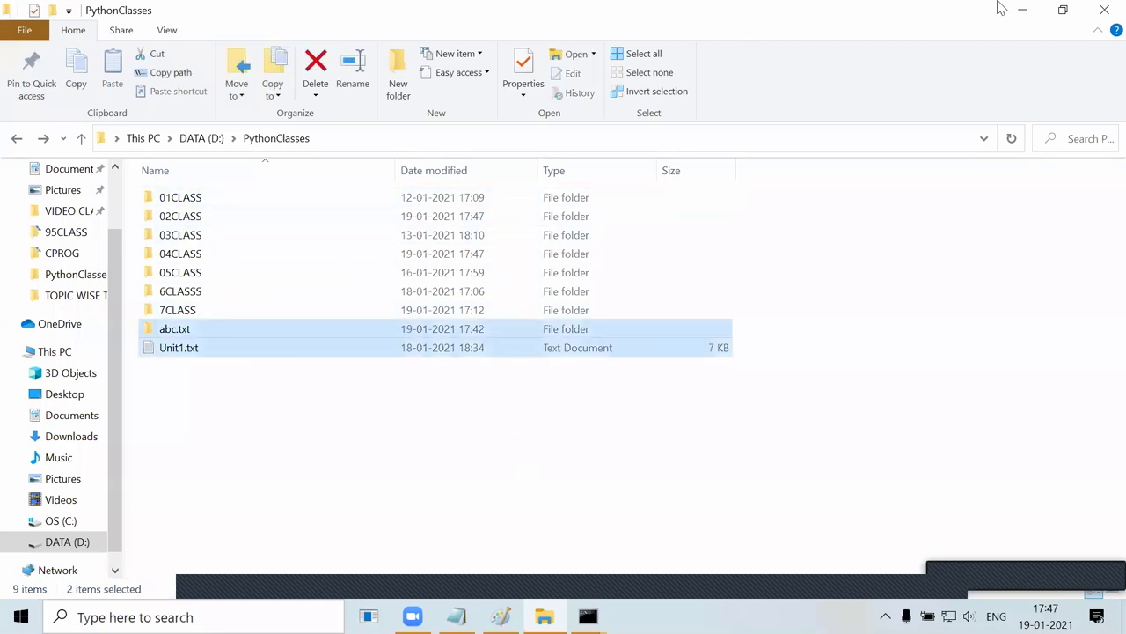
left_click(1104, 9)
left_click(468, 225)
key("Escape")
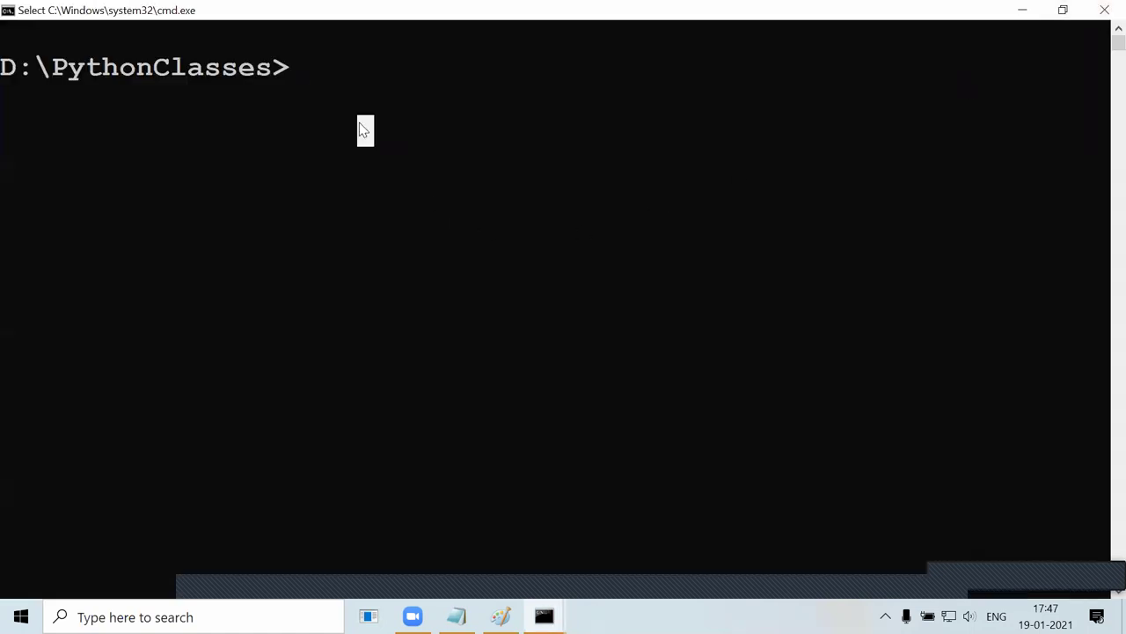
Write "hollywood> hacker" at the PythonClasses prompt without running it and highlight the word hacker.
type("h")
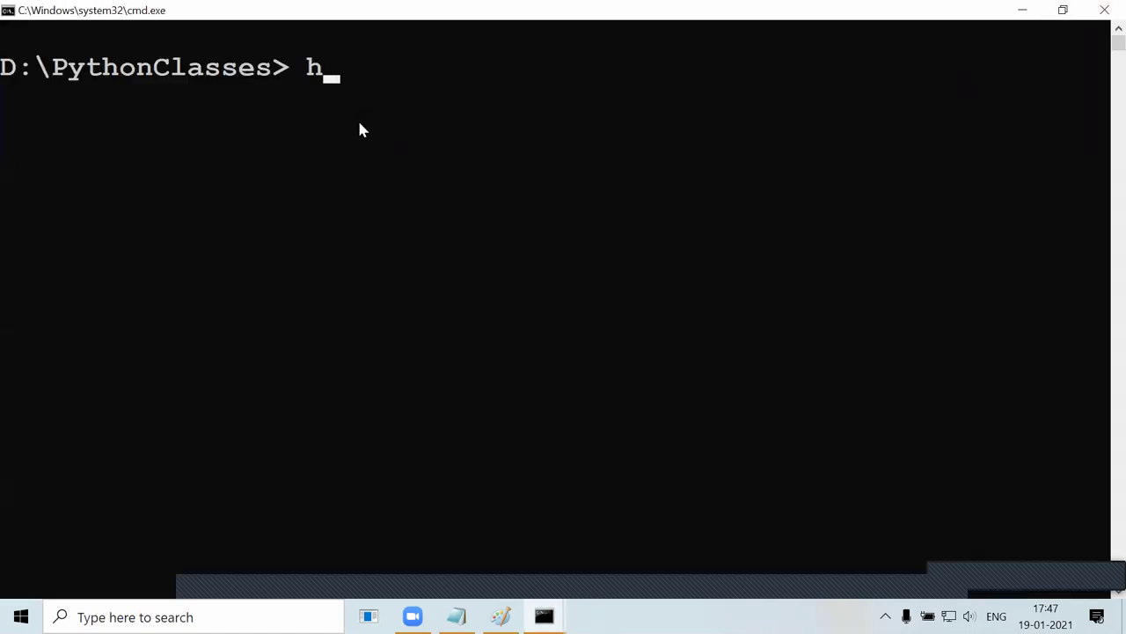
type("ollywood>")
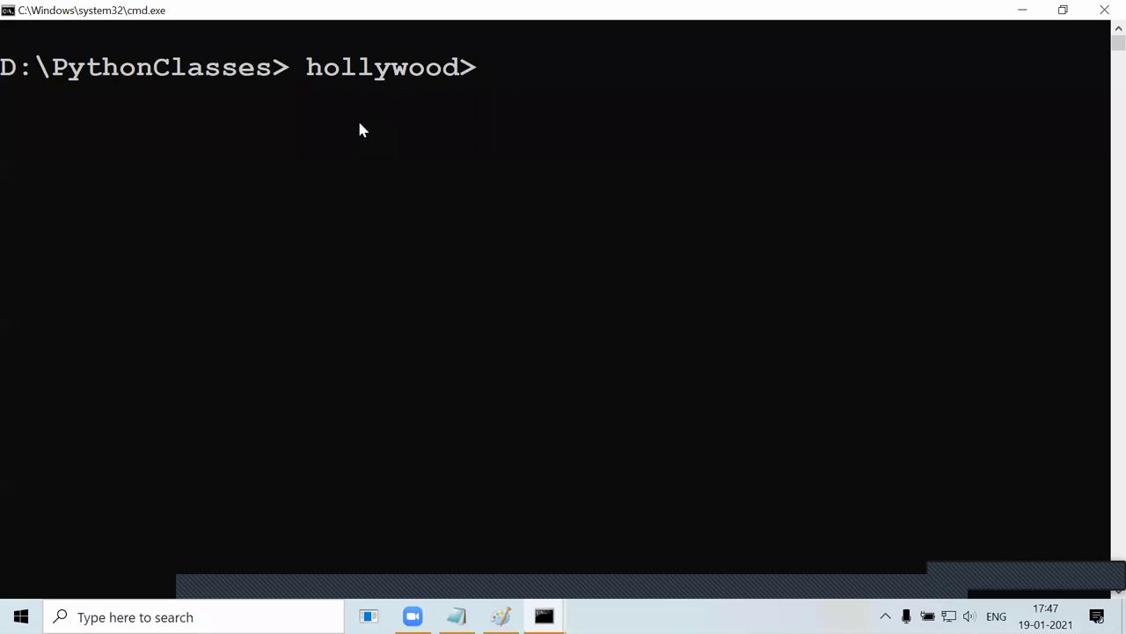
type(" hacker")
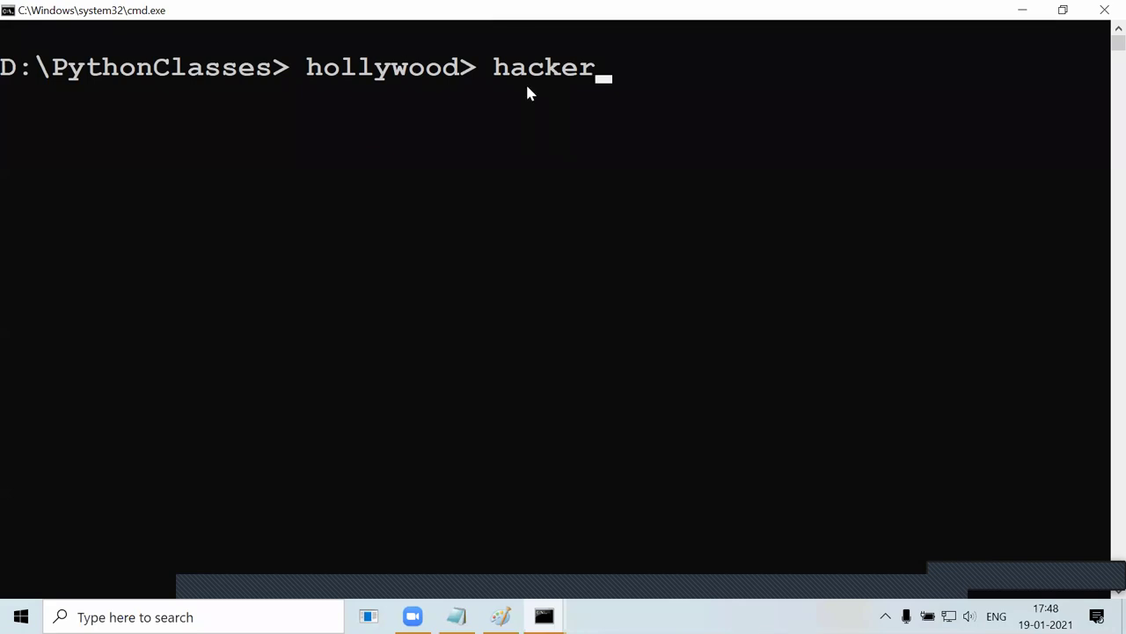
left_click_drag(498, 70, 653, 76)
left_click(653, 76)
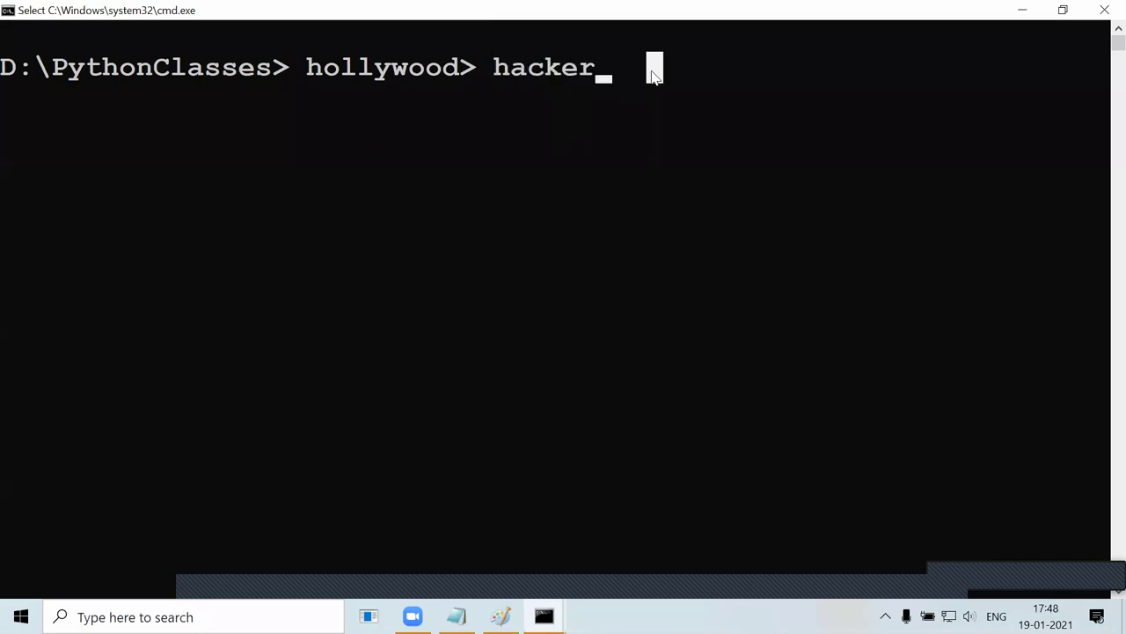
Erase the "hollywood> hacker" text from the prompt.
key("Escape")
key("BackSpace")
key("BackSpace")
key("BackSpace")
key("BackSpace")
key("BackSpace")
key("BackSpace")
key("BackSpace")
key("BackSpace")
key("BackSpace")
key("BackSpace")
key("BackSpace")
key("BackSpace")
key("BackSpace")
key("BackSpace")
key("BackSpace")
key("BackSpace")
key("BackSpace")
key("BackSpace")
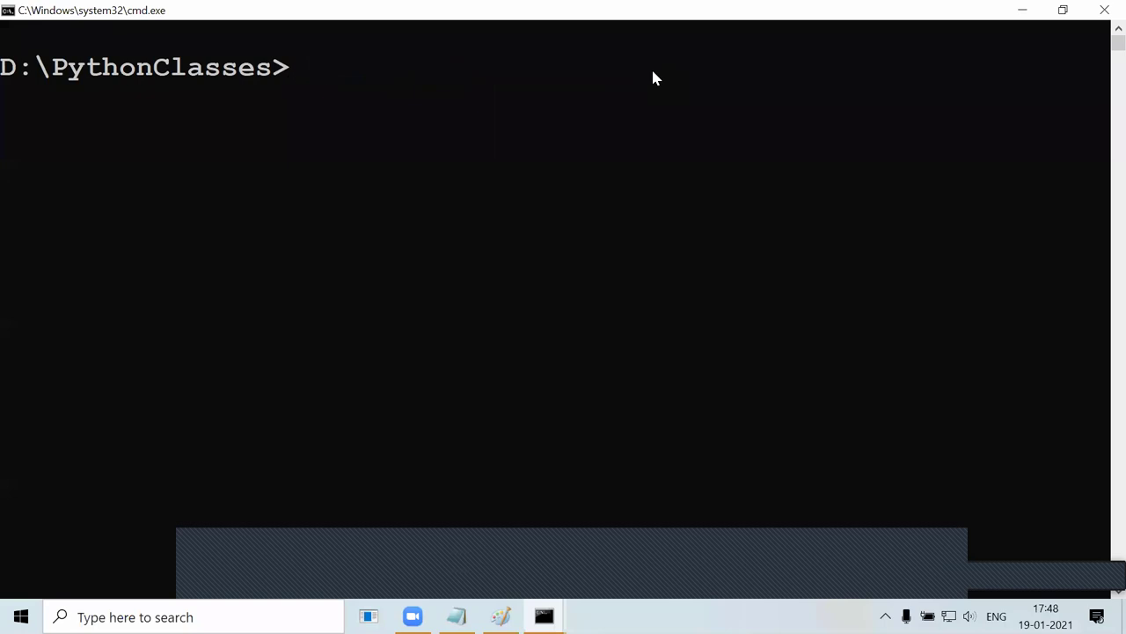
Write "CUI/GUI" at the PythonClasses prompt without running it and highlight the word CUI.
type("CUI/GUI")
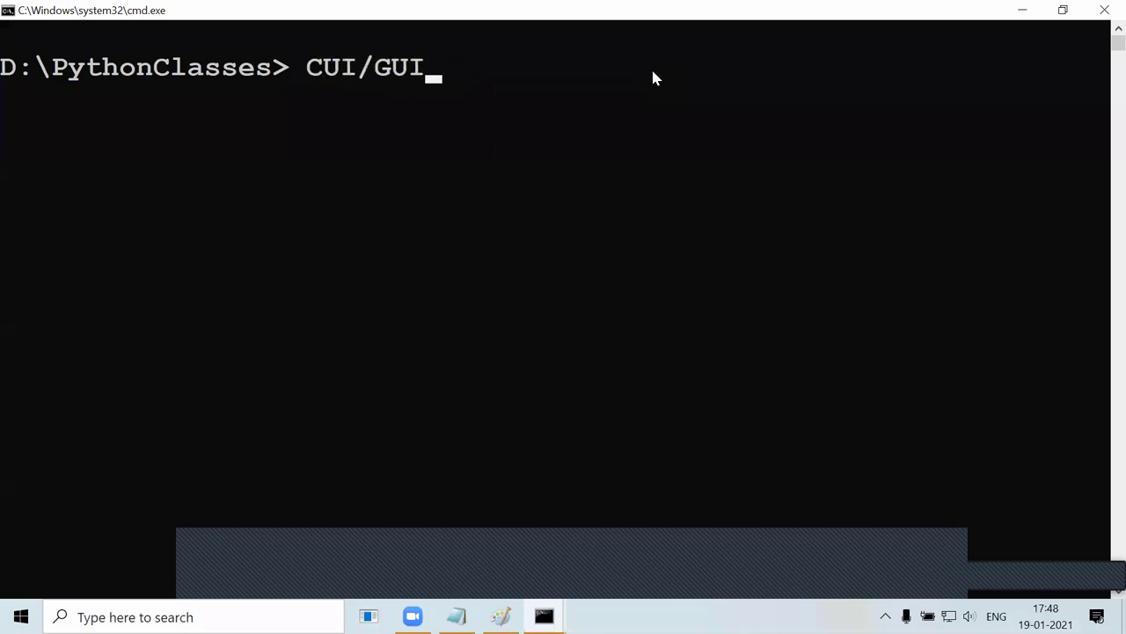
left_click_drag(293, 72, 352, 78)
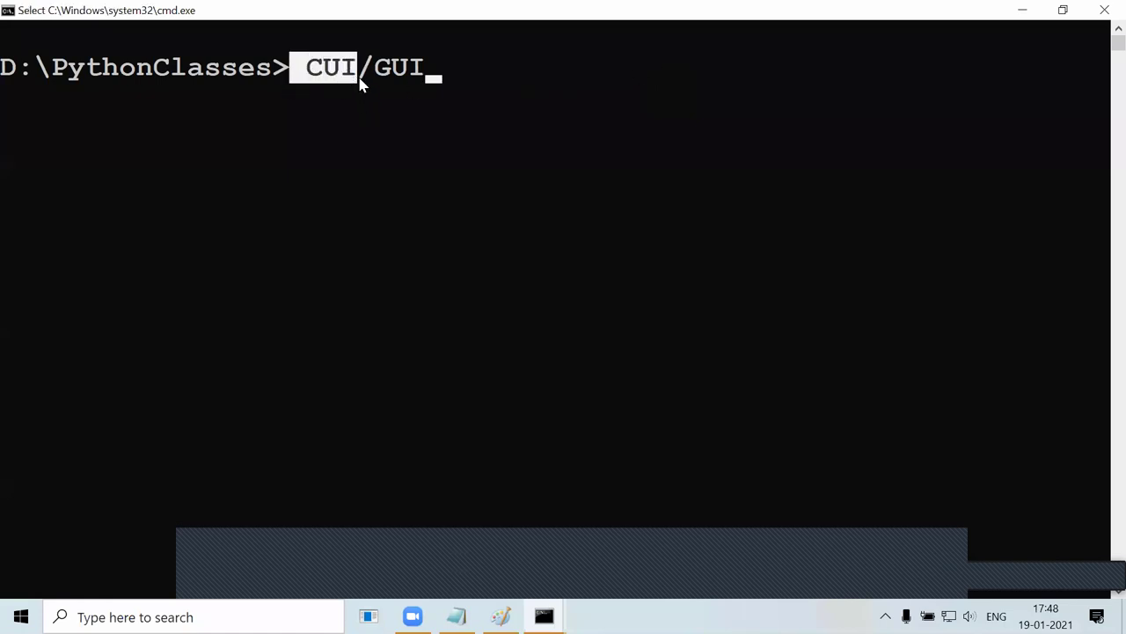
left_click(361, 76)
left_click_drag(356, 75, 308, 75)
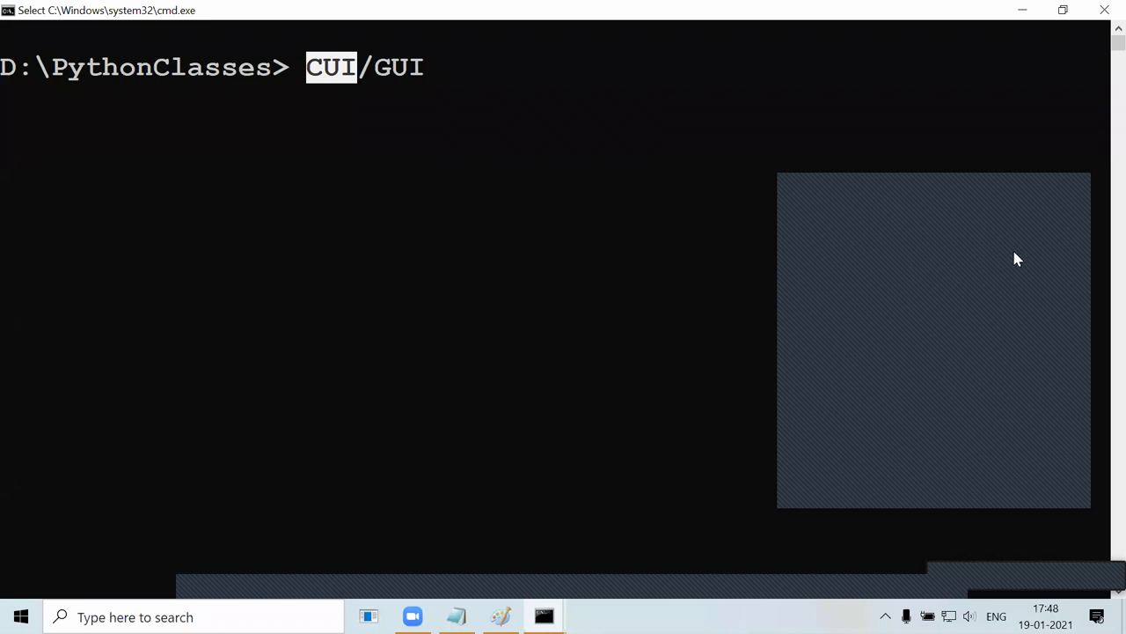
left_click(1069, 184)
left_click(434, 69)
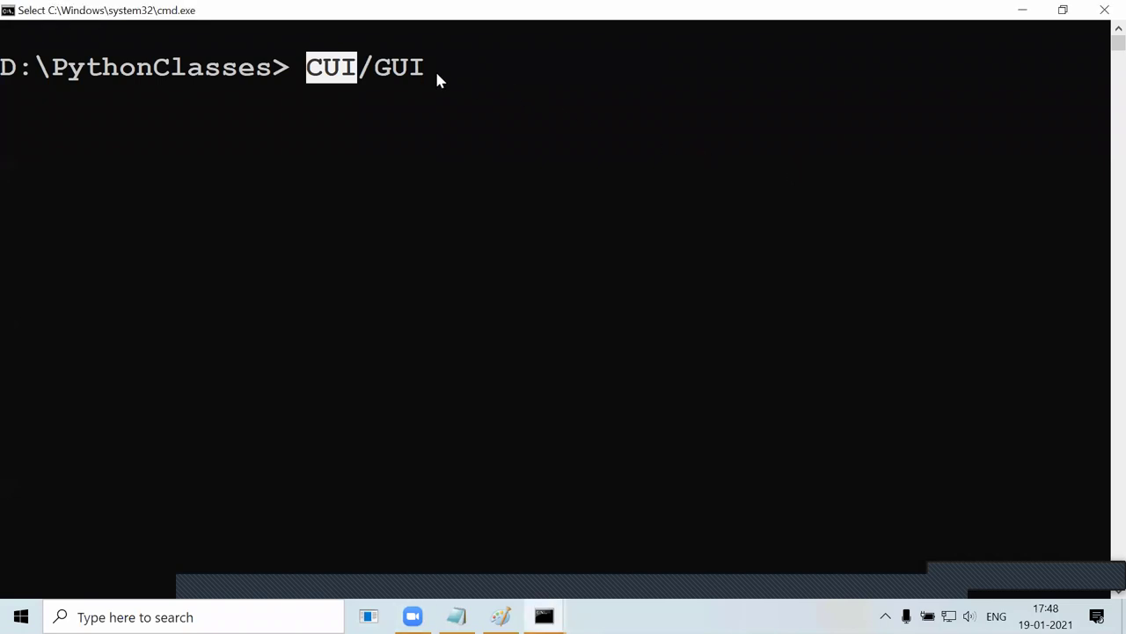
Erase the "CUI/GUI" text from the prompt.
key("Escape")
key("BackSpace")
key("BackSpace")
key("BackSpace")
key("BackSpace")
key("BackSpace")
key("BackSpace")
key("BackSpace")
key("BackSpace")
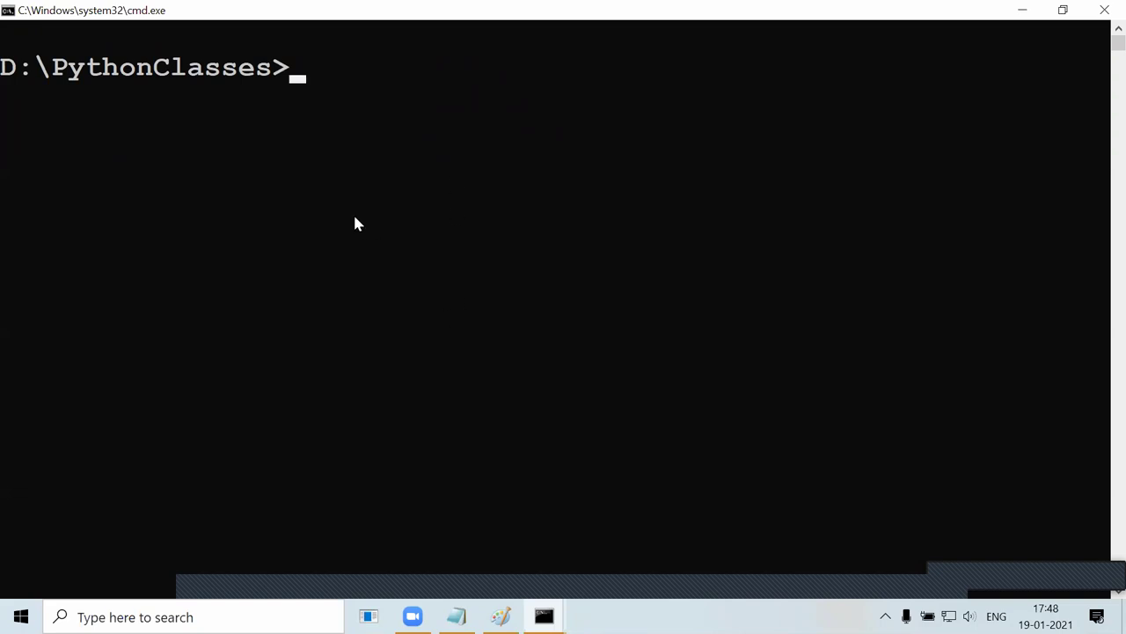
Switch to the Unit1.txt notes in Notepad and place the cursor below the question on developing the first Python application.
key("alt+Tab")
key("alt+Tab")
key("alt+Tab")
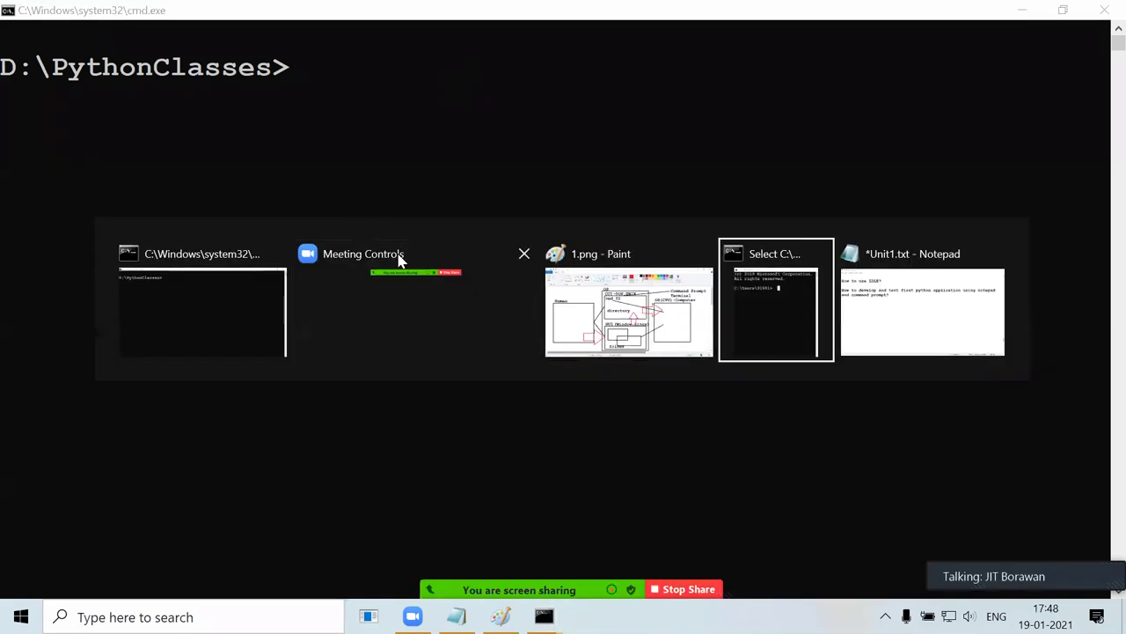
key("alt+Tab")
left_click(538, 213)
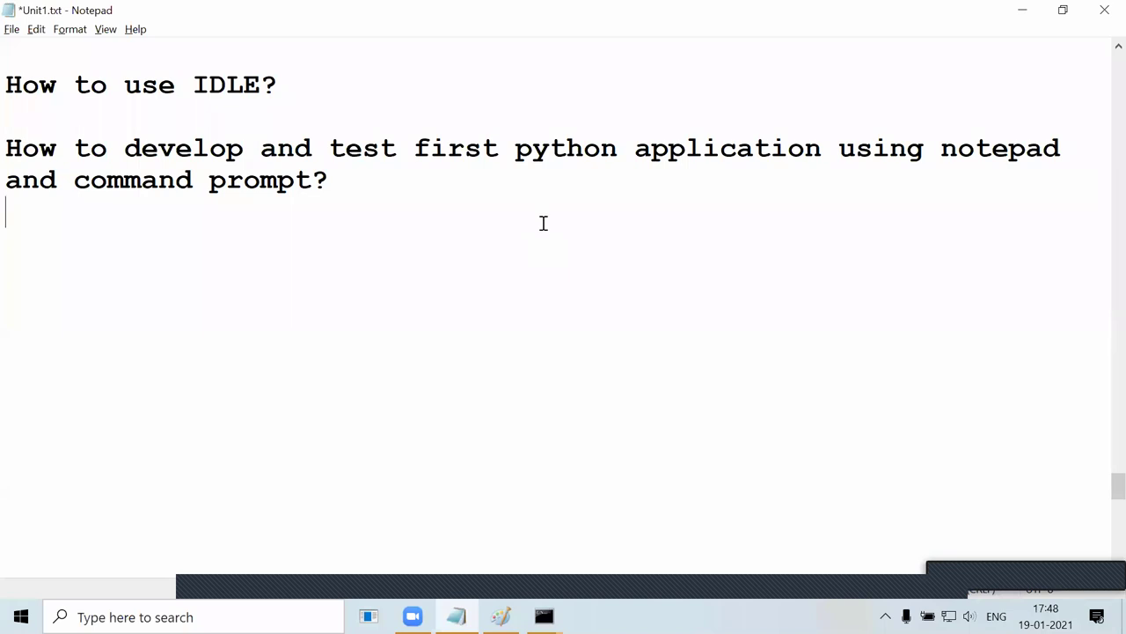
Return to the Command Prompt and highlight the PythonClasses directory name in the prompt.
key("alt+Tab")
left_click_drag(64, 71, 296, 77)
left_click(295, 78)
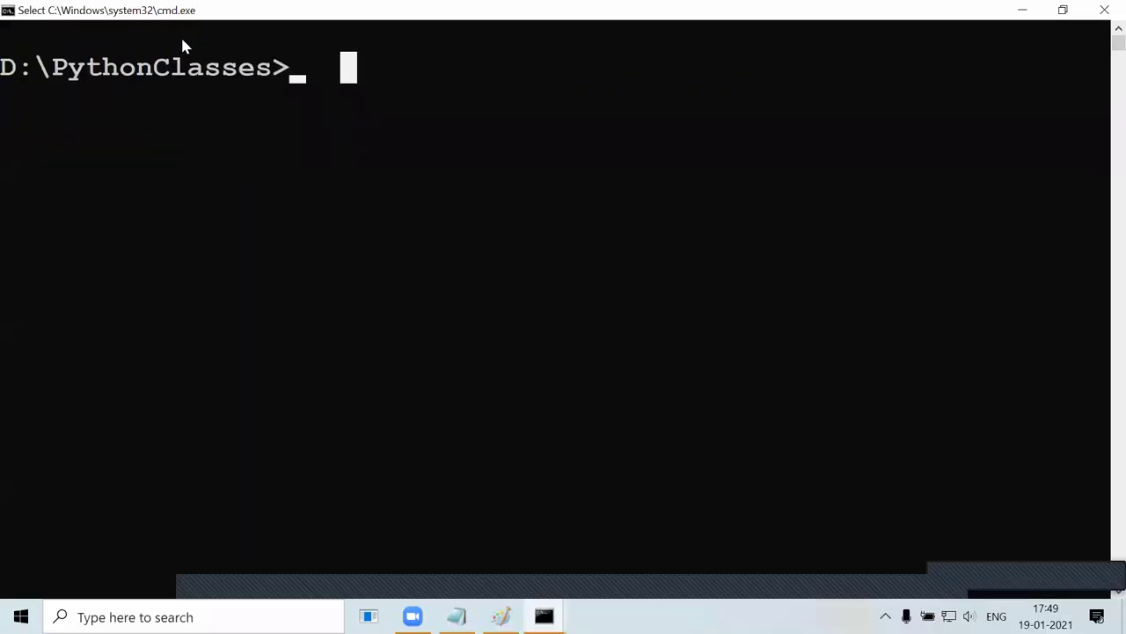
key("Escape")
Run START at the PythonClasses prompt to open a second Command Prompt, and arrange the two windows side by side.
key("super+Down")
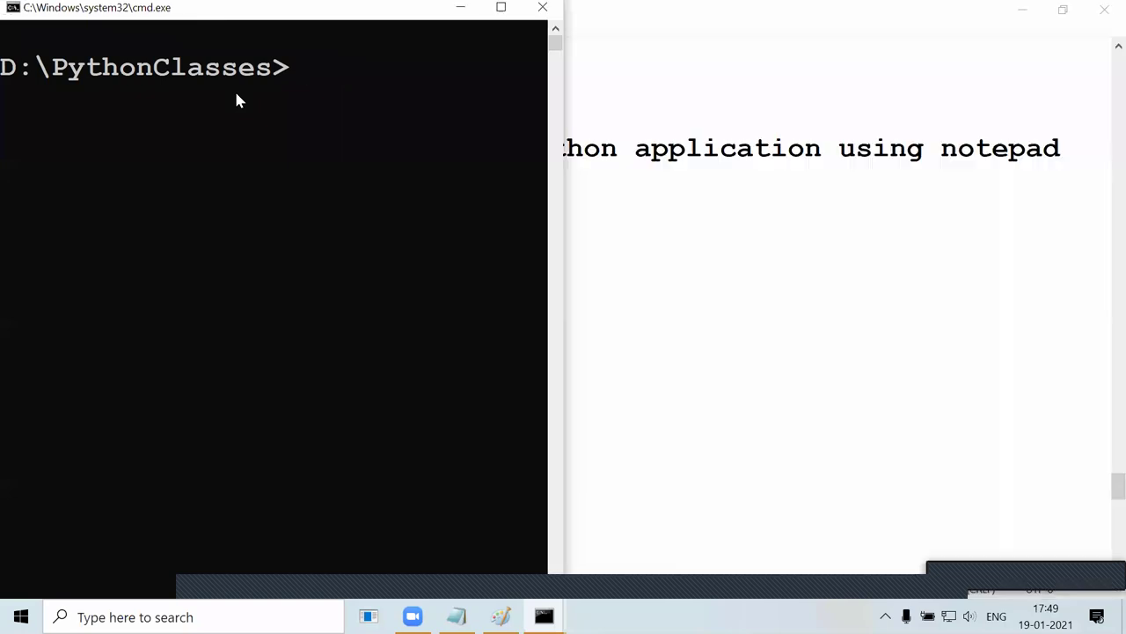
type("START")
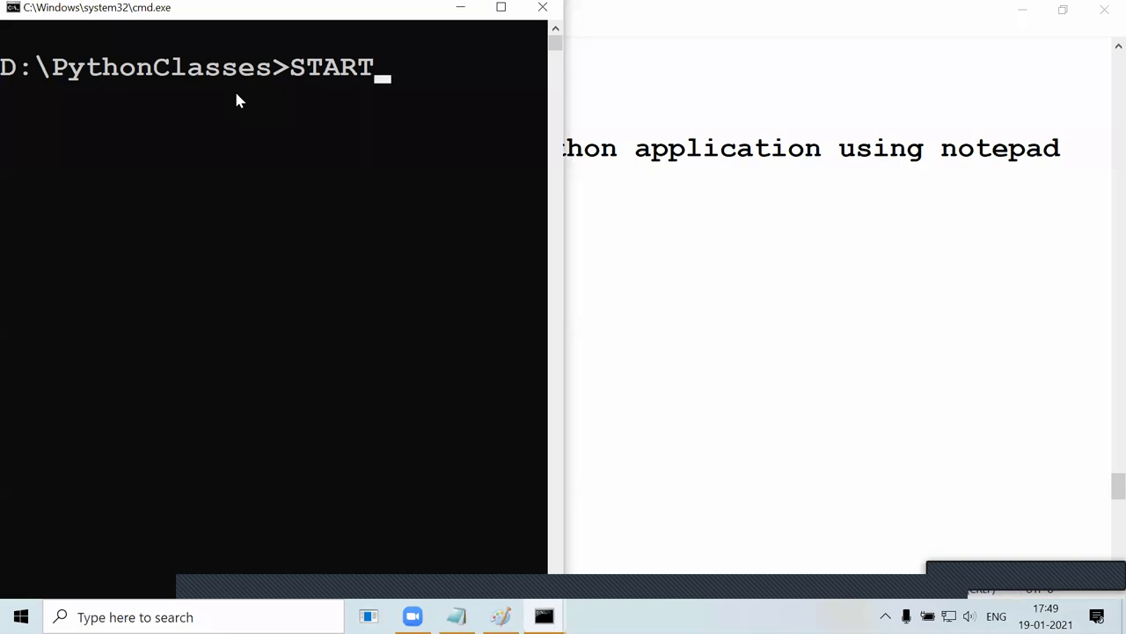
key("Return")
key("super+Right")
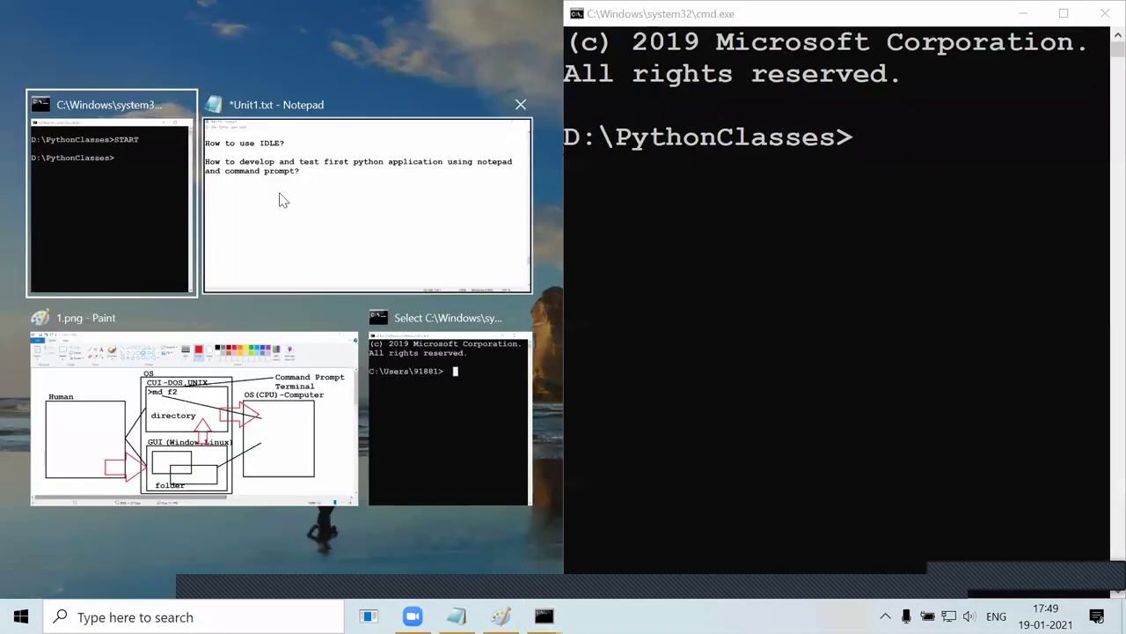
left_click(936, 314)
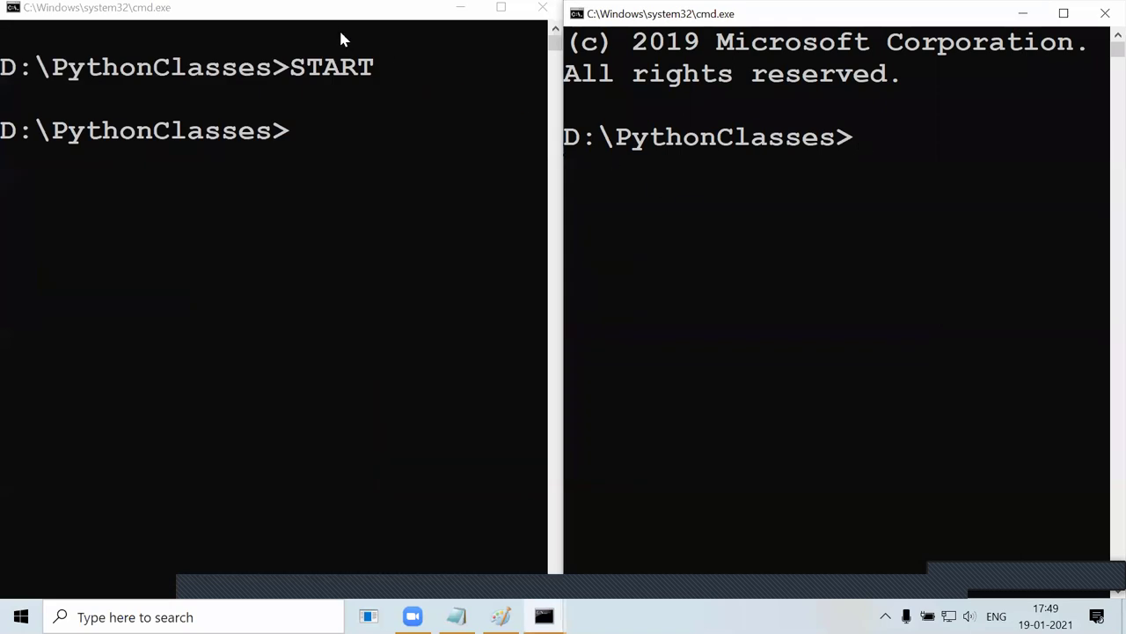
left_click_drag(326, 13, 695, 46)
key("super+Left")
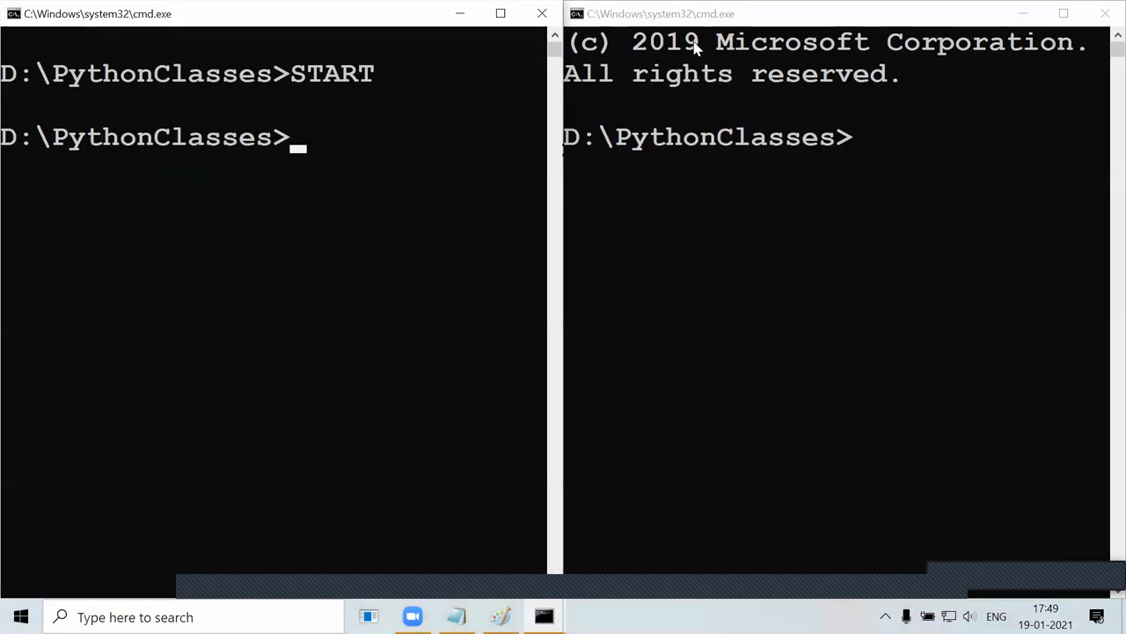
Unsnap the second Command Prompt window, move it over the first one and close it.
left_click(734, 53)
key("super+Down")
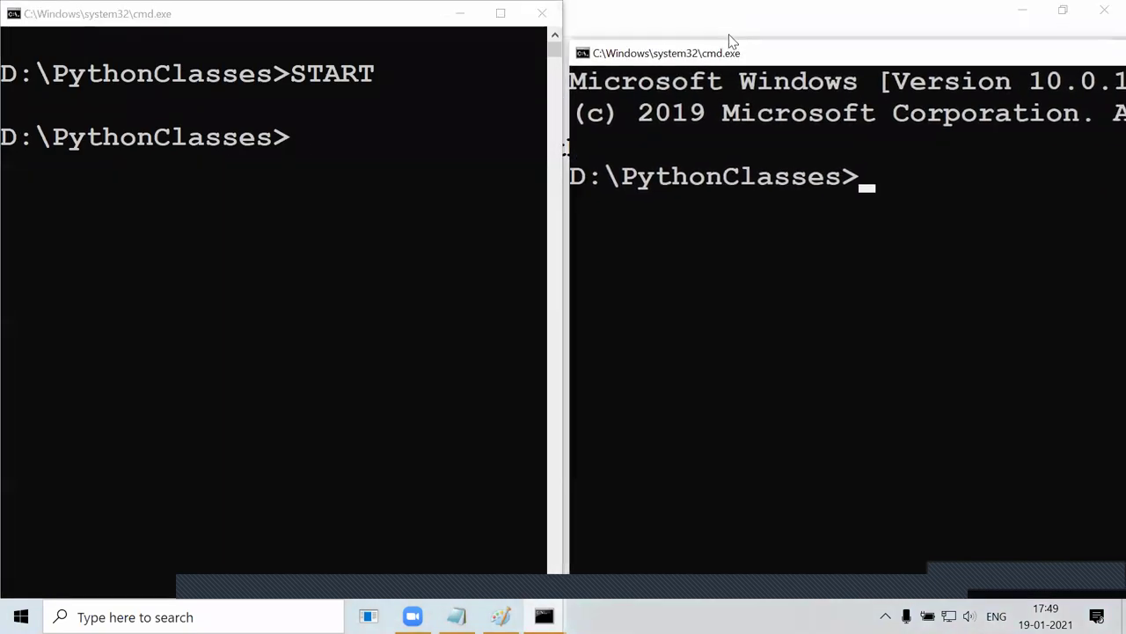
left_click_drag(719, 49, 720, 42)
left_click_drag(922, 34, 415, 45)
left_click(1017, 55)
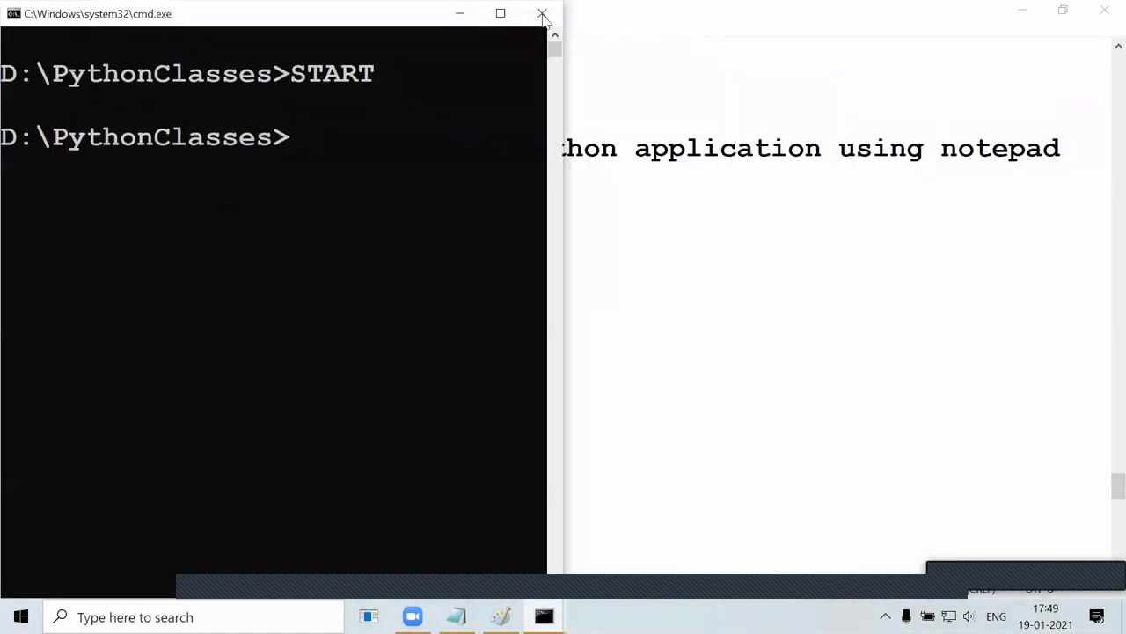
Maximize the remaining Command Prompt window and set the selection beside its empty prompt.
left_click(500, 13)
left_click(400, 160)
left_click(331, 131)
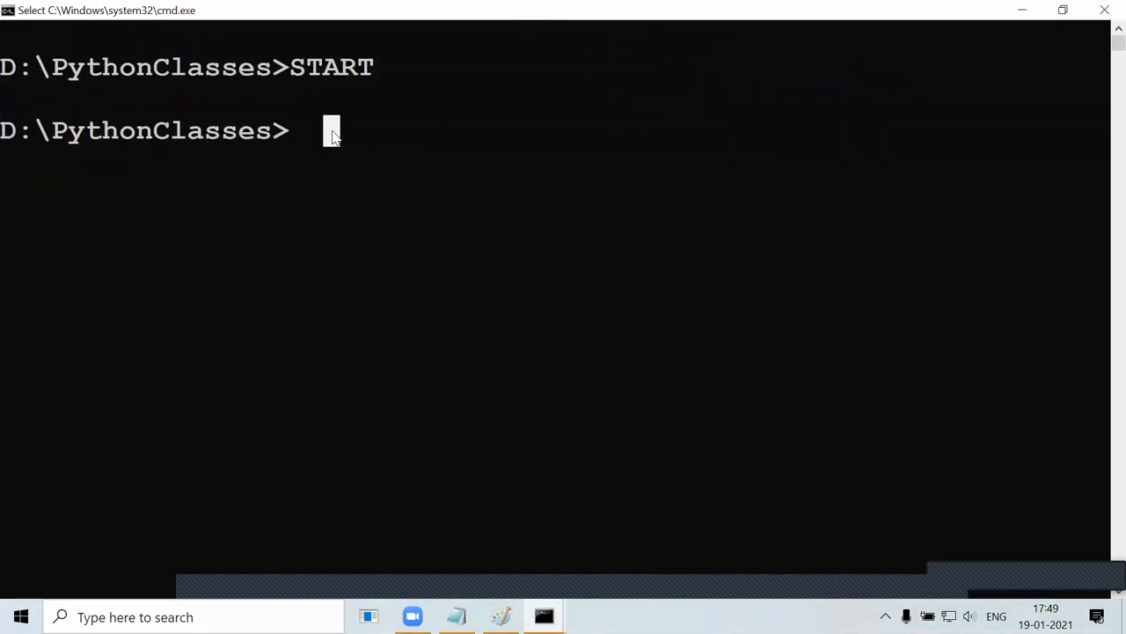
Clear the Command Prompt screen with CLS and switch from the PythonClasses directory to the c: drive.
type("CLS")
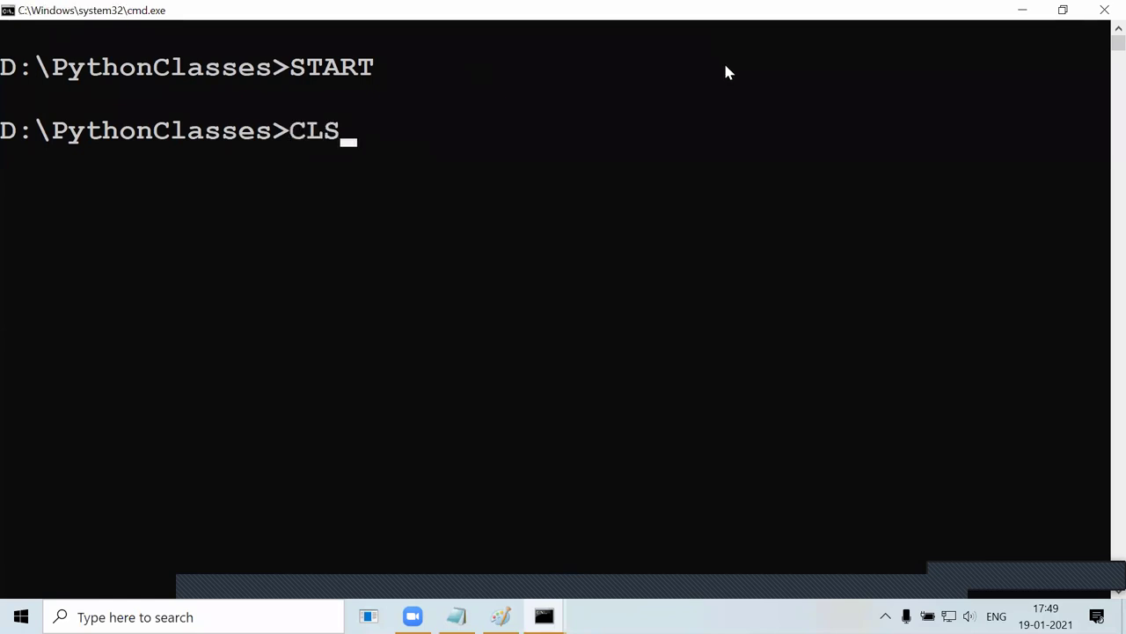
key("Return")
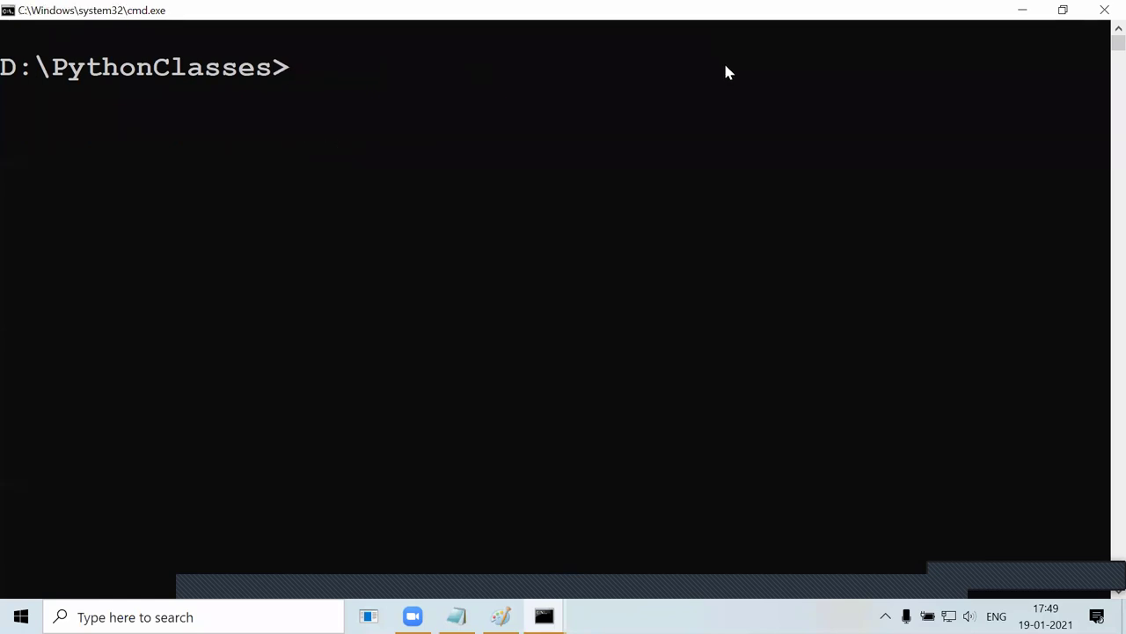
type("md")
key("BackSpace")
key("BackSpace")
type("cd")
key("BackSpace")
key("BackSpace")
type("c:")
key("Return")
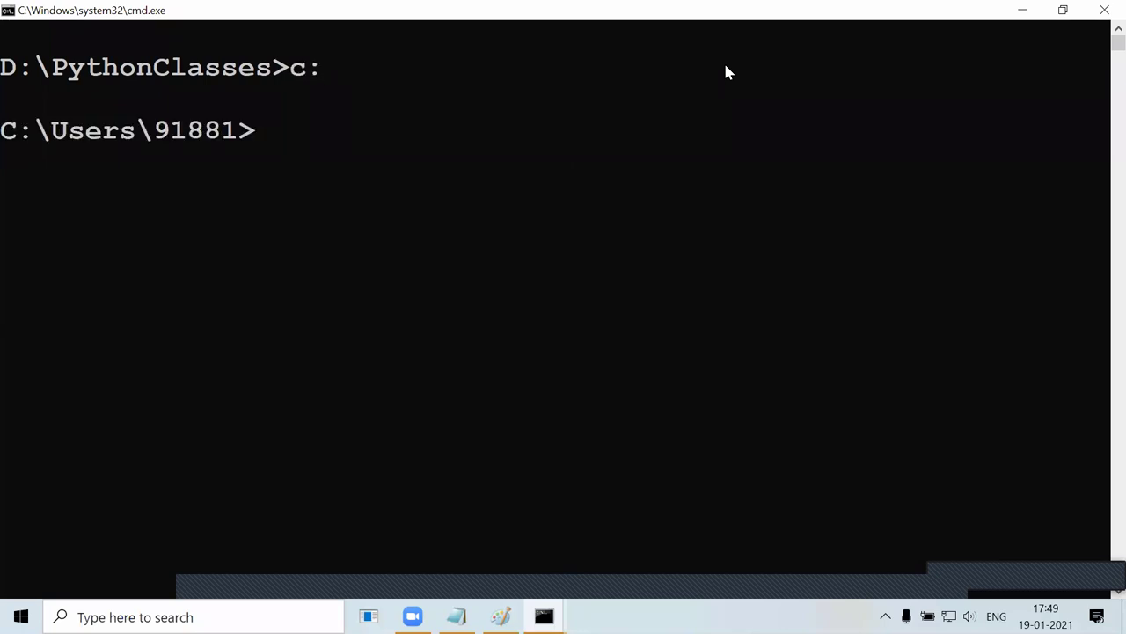
Enter cd.. at the C: prompt without running it, and highlight the Users and C: parts of the path.
left_click_drag(236, 138, 53, 143)
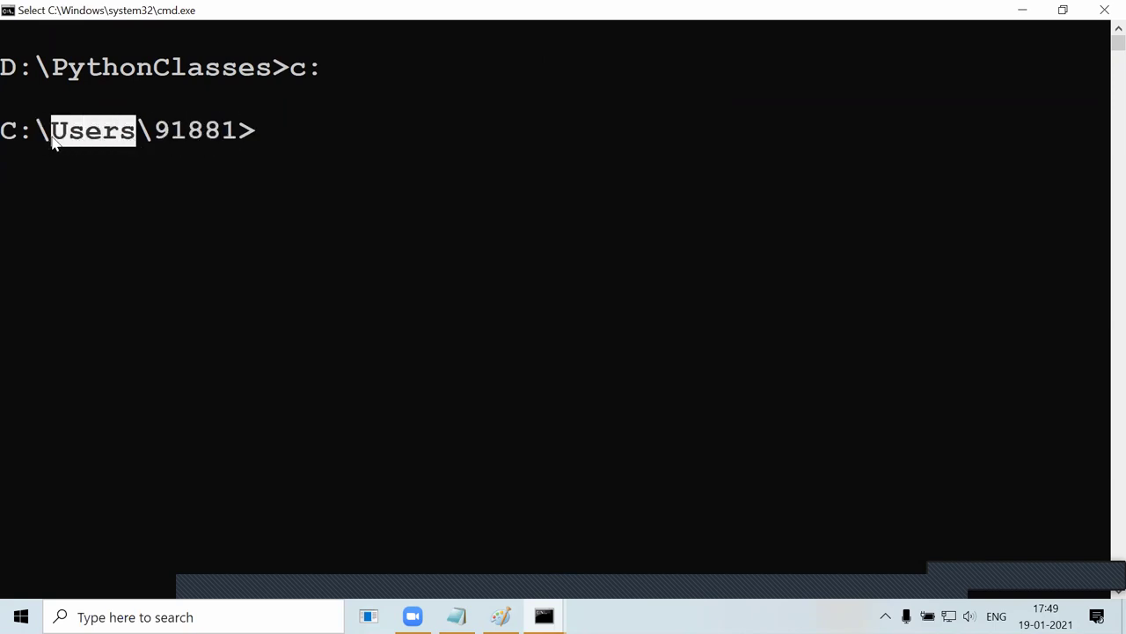
left_click(287, 128)
type("cd")
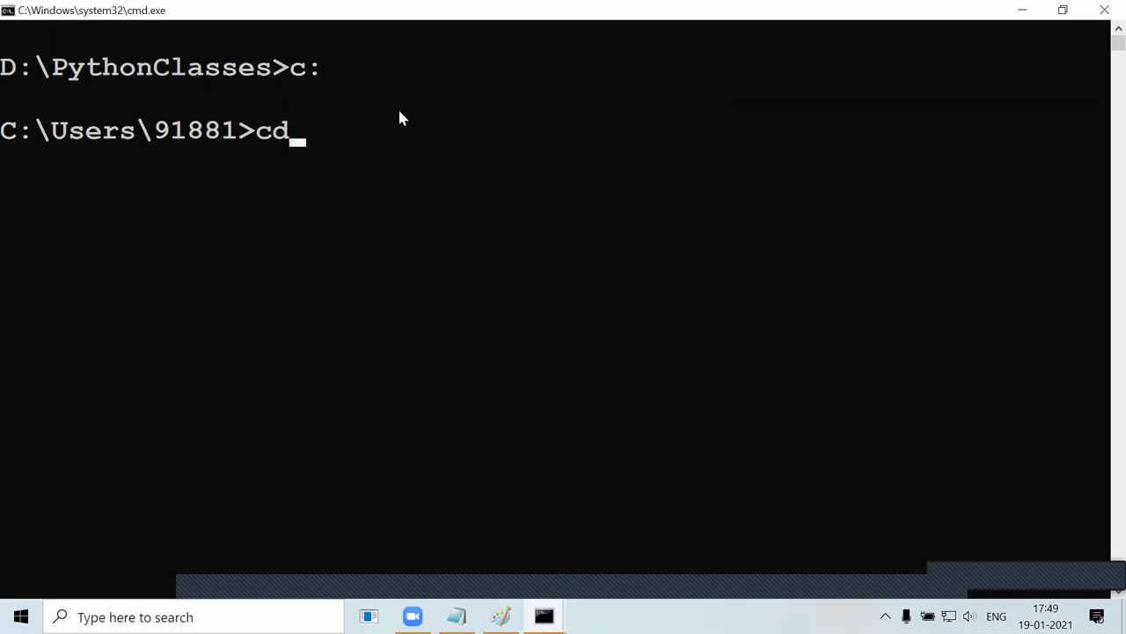
type("..")
left_click_drag(322, 141, 264, 131)
left_click_drag(148, 131, 51, 130)
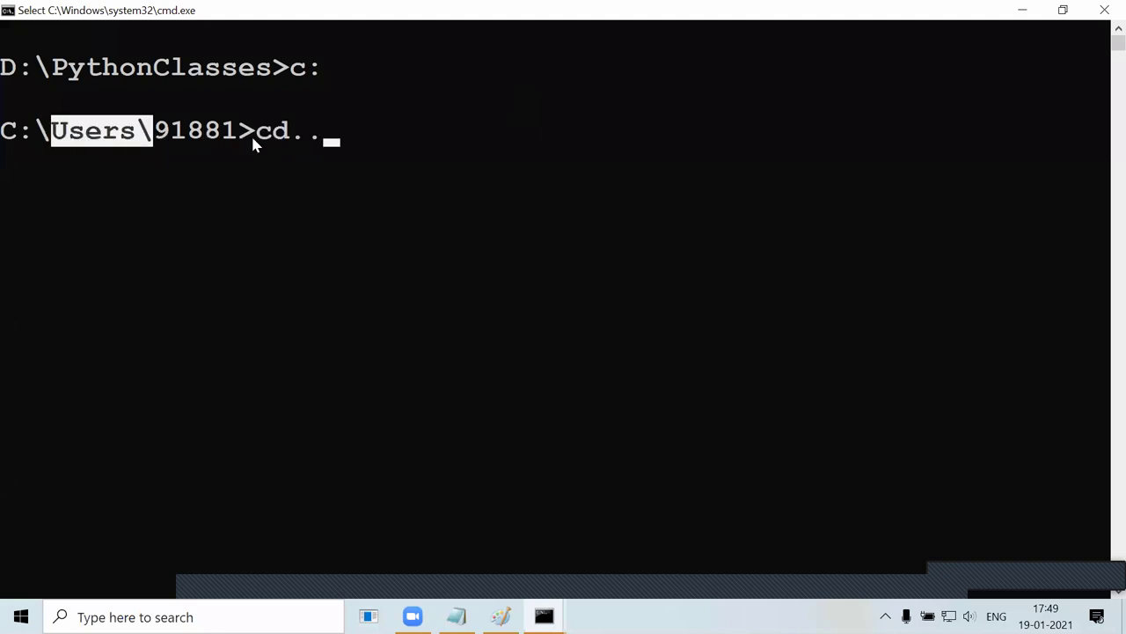
left_click(368, 157)
left_click_drag(342, 130, 237, 132)
left_click_drag(31, 146, 2, 146)
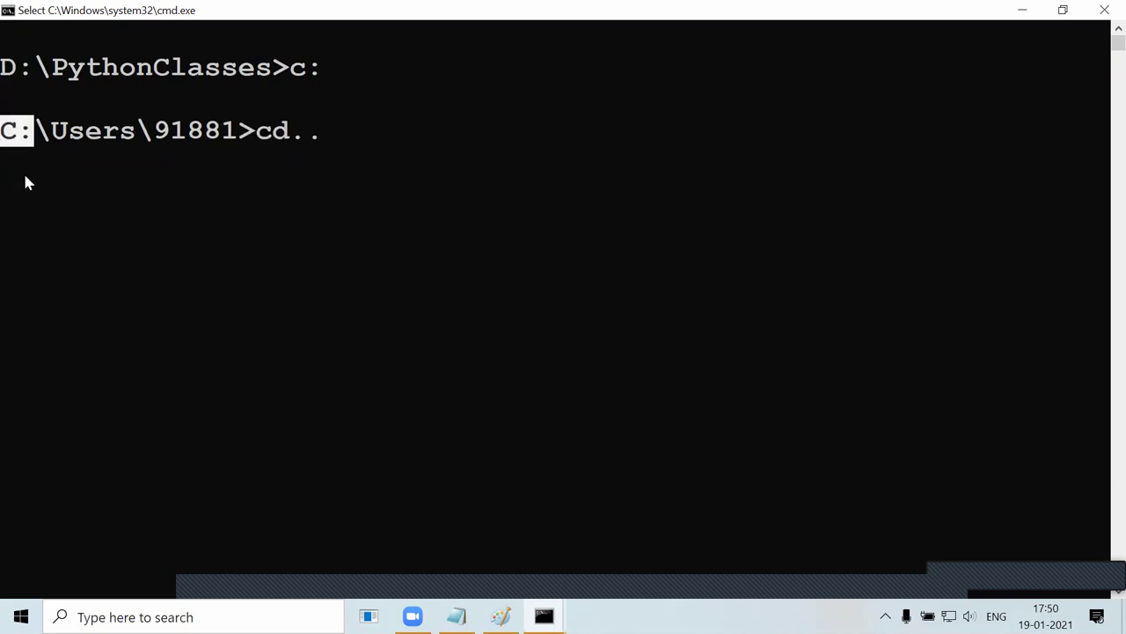
Change the unrun command to cd/, highlight the C: drive in the path, and run it to go to the root directory.
left_click(335, 132)
key("BackSpace")
key("BackSpace")
type("/")
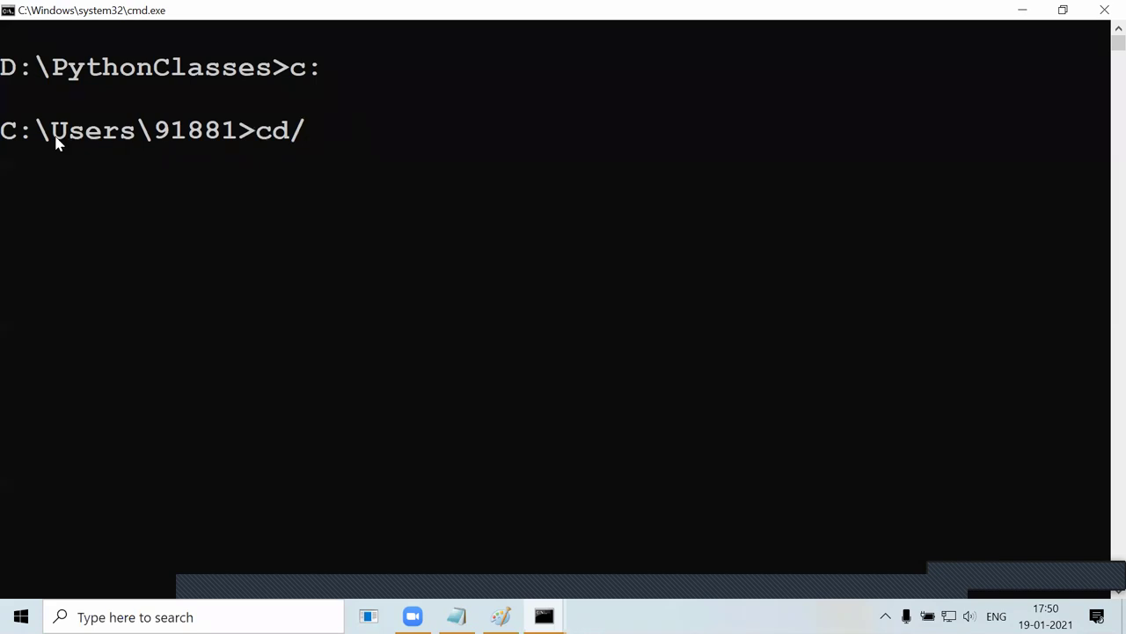
left_click_drag(26, 138, 3, 143)
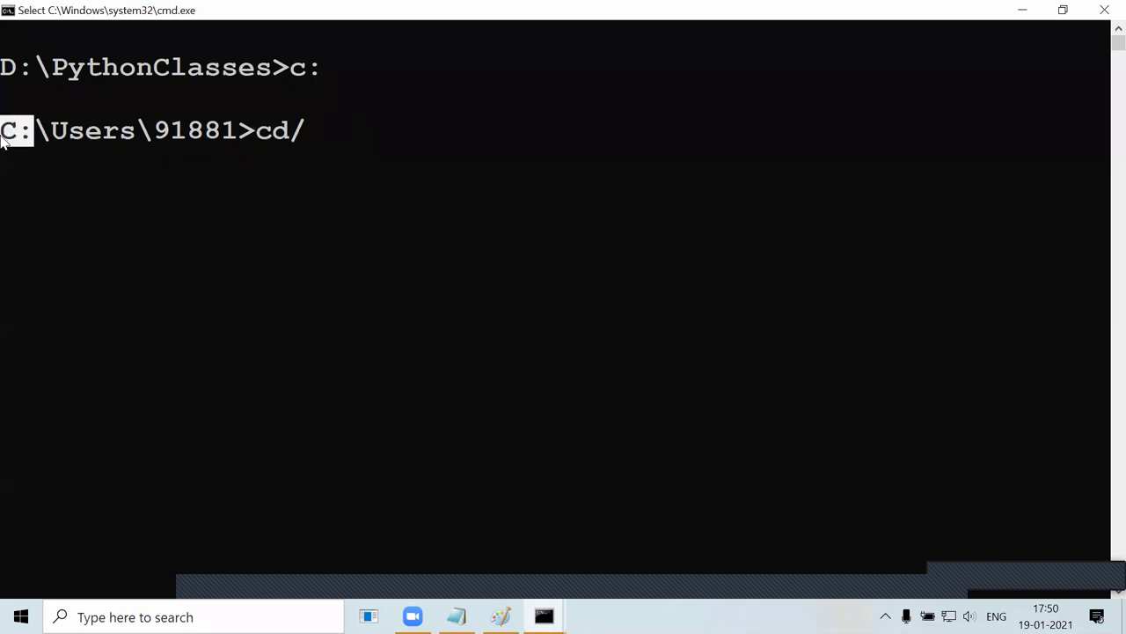
left_click(320, 141)
key("Return")
key("Return")
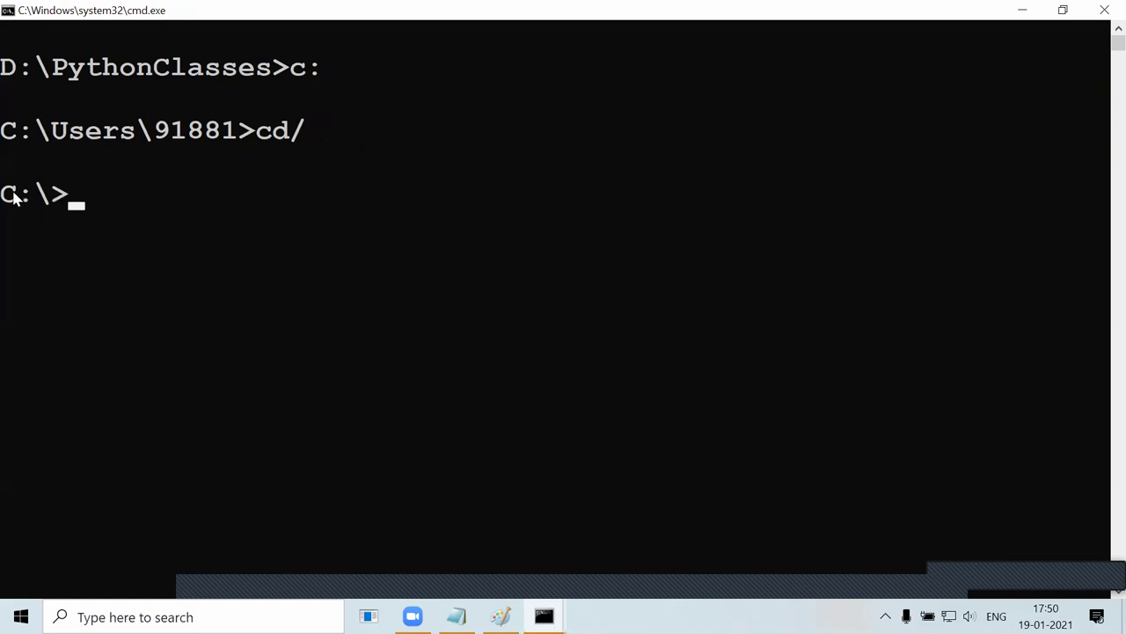
Switch back to the d: drive and clear the screen with cls.
left_click_drag(10, 195, 126, 201)
left_click(128, 200)
type("d:")
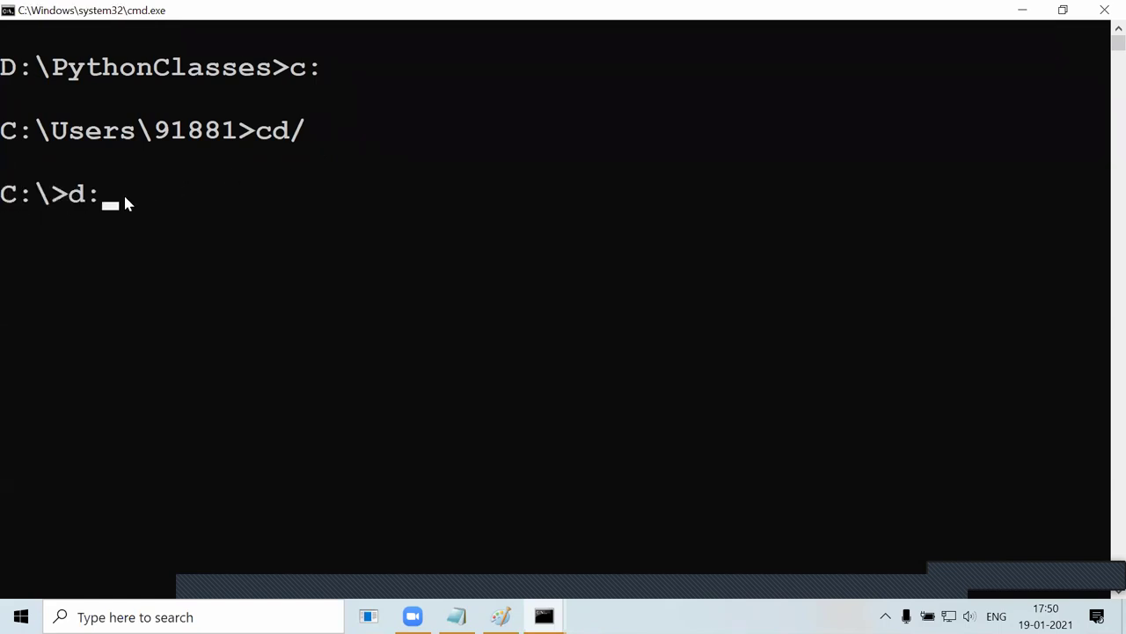
key("Return")
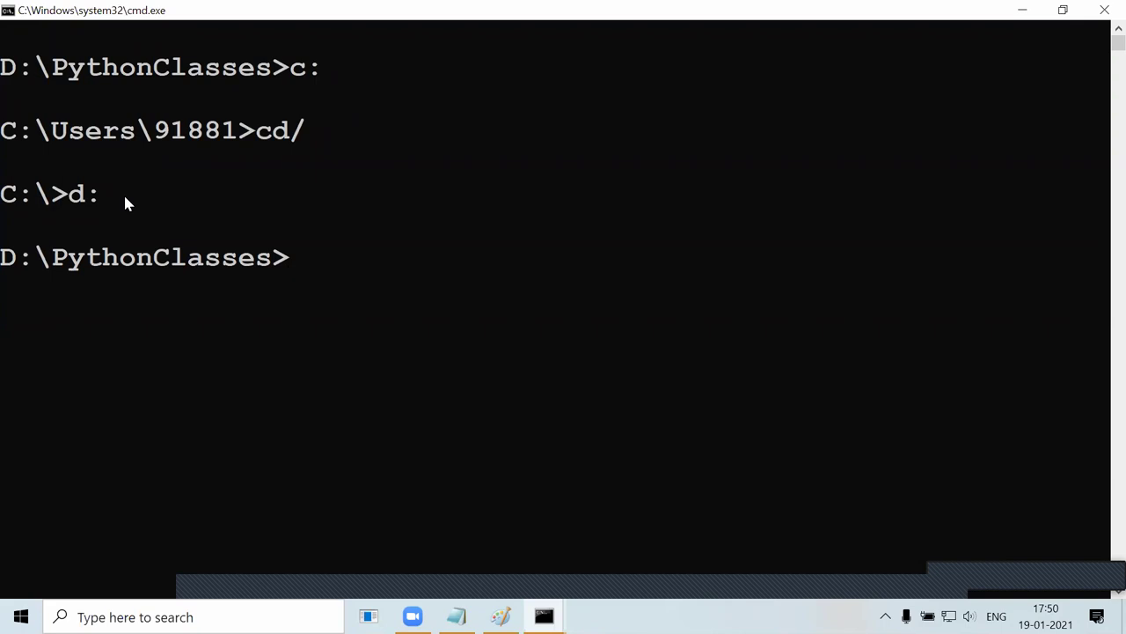
type("cls")
key("Return")
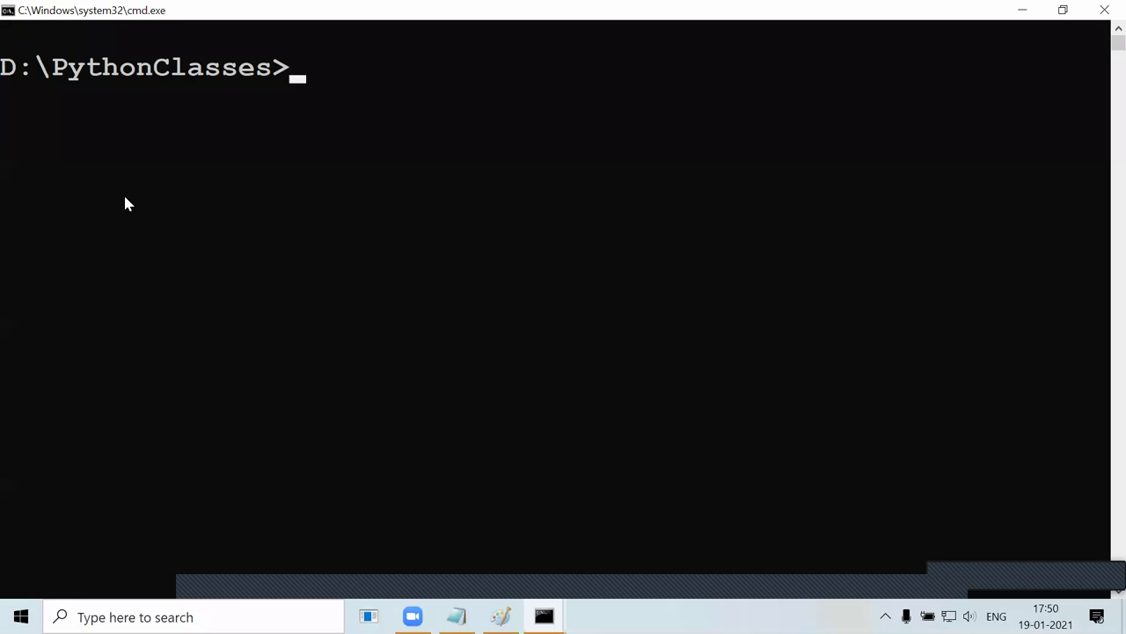
Enter notepad at the PythonClasses prompt, highlight the command text, and clear the selection.
left_click(276, 71)
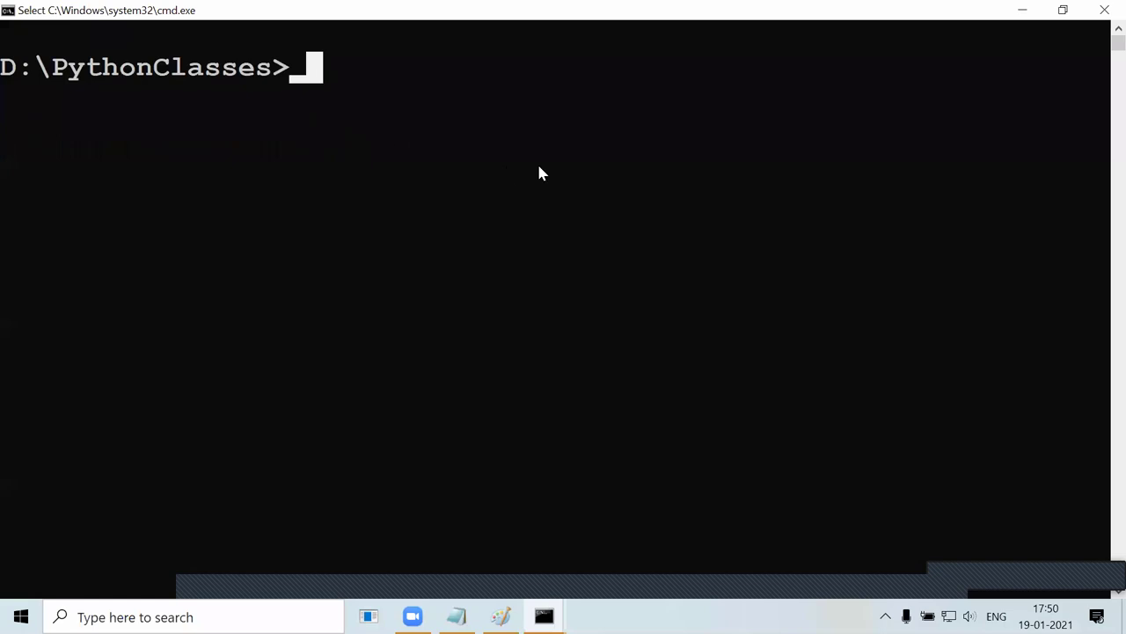
type("notepad")
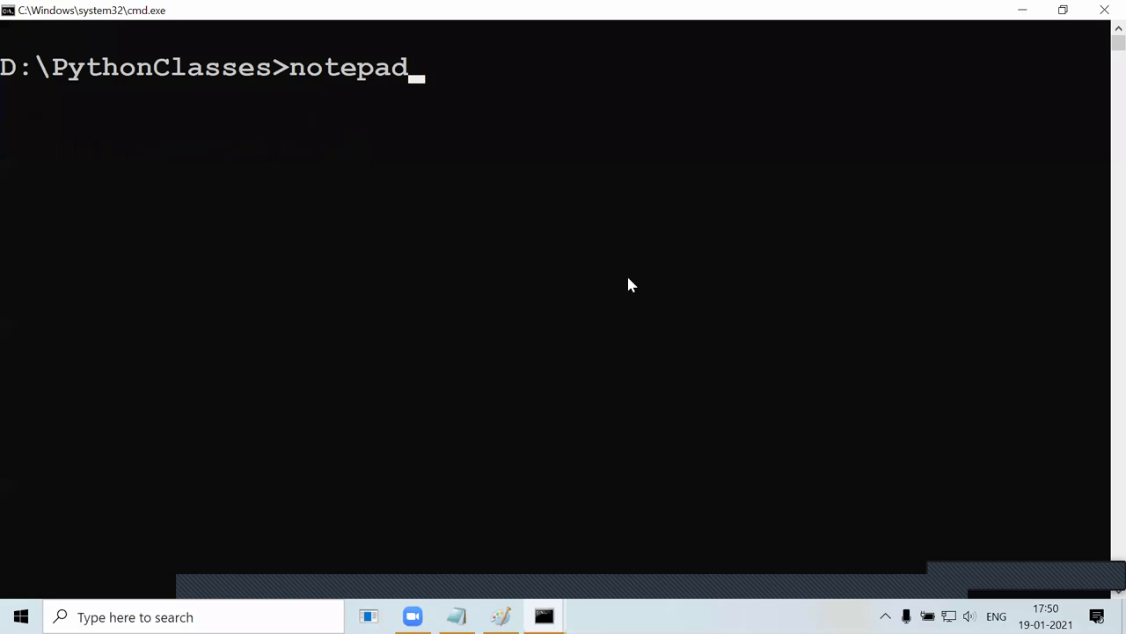
left_click_drag(44, 68, 272, 292)
left_click(264, 289)
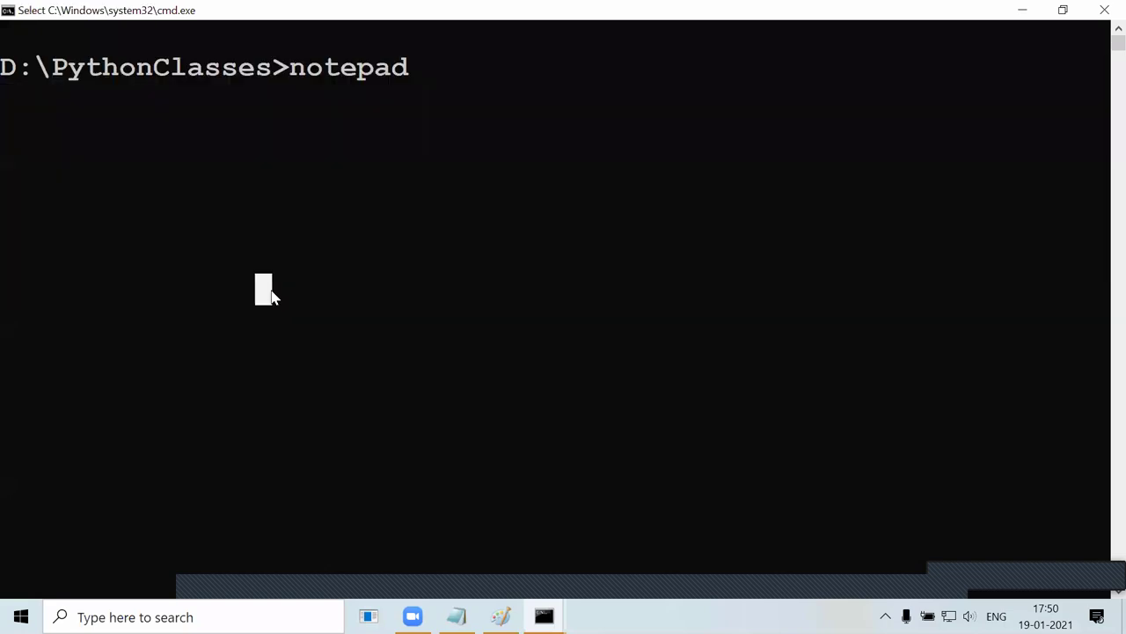
left_click_drag(62, 71, 424, 77)
left_click(280, 99)
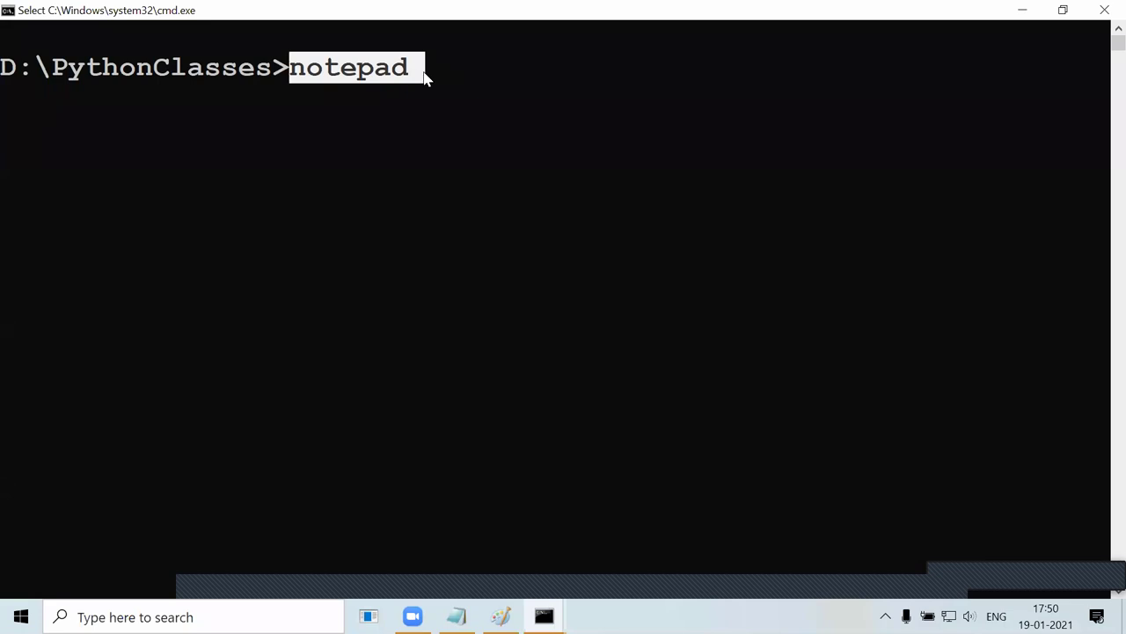
left_click(276, 76)
left_click_drag(275, 75, 401, 77)
left_click(401, 78)
left_click(450, 77)
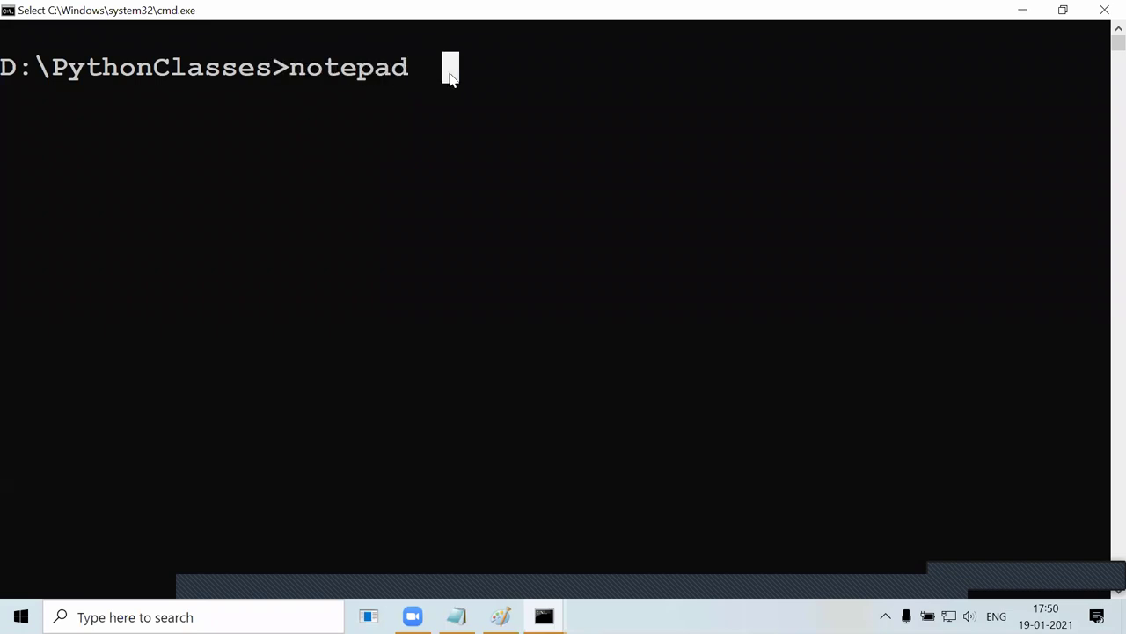
key("Escape")
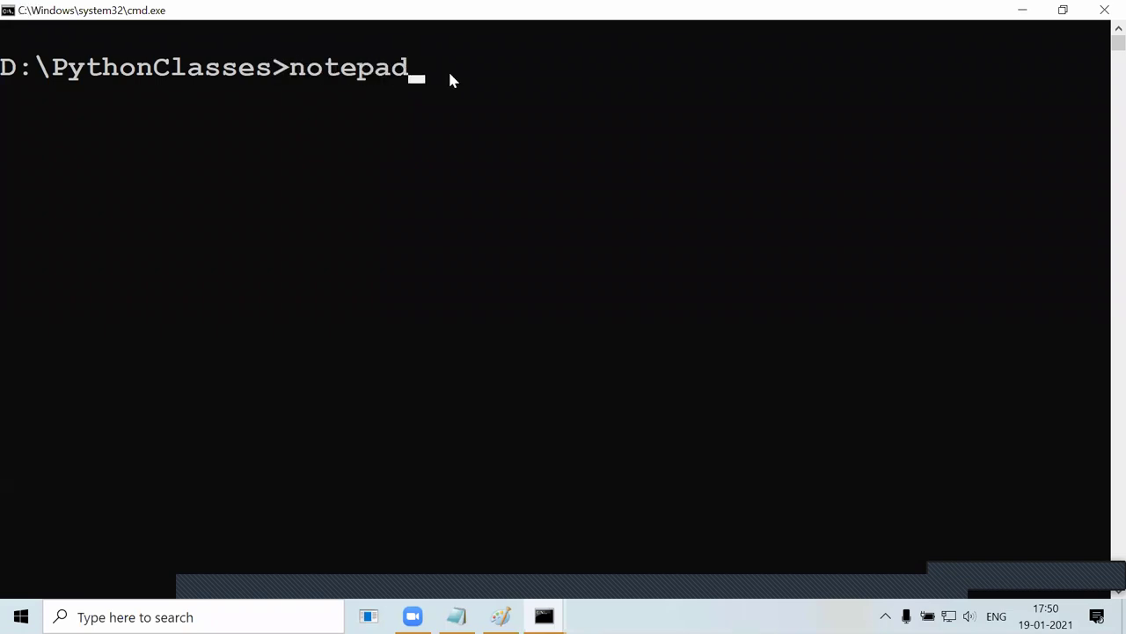
Run the notepad command, move the new Notepad window toward the middle of the screen, and close it.
key("Return")
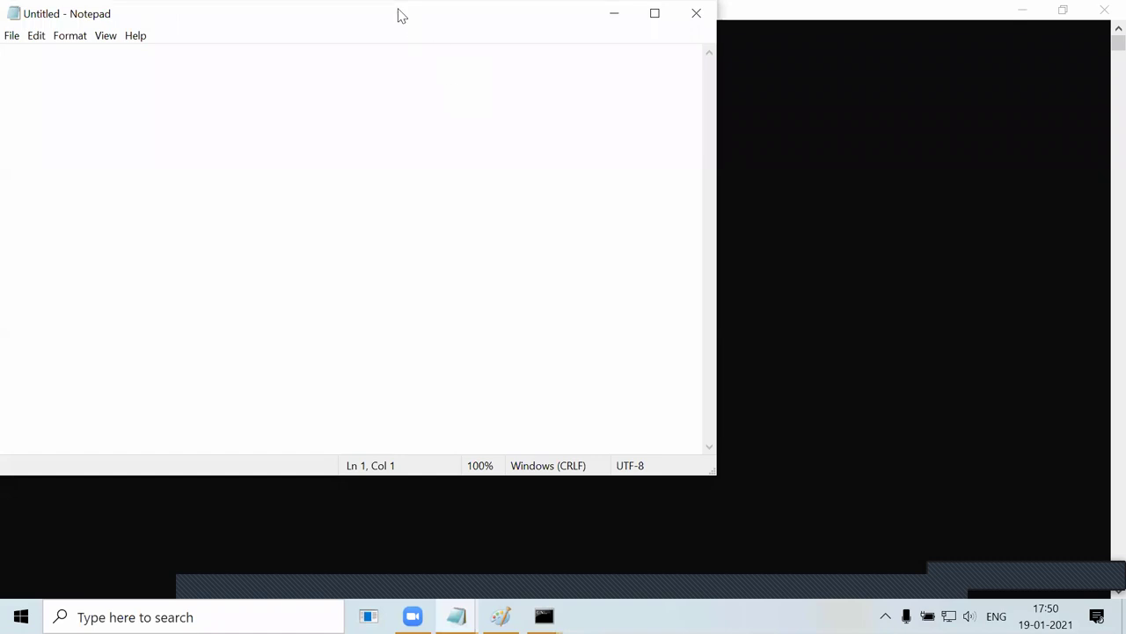
left_click_drag(401, 18, 558, 69)
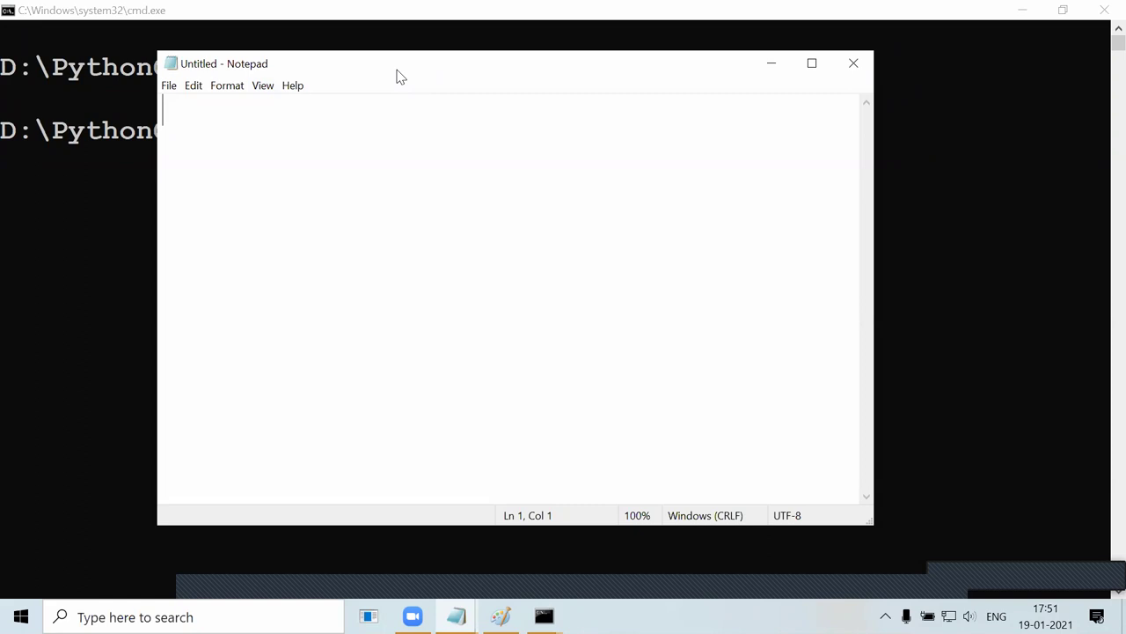
left_click(852, 65)
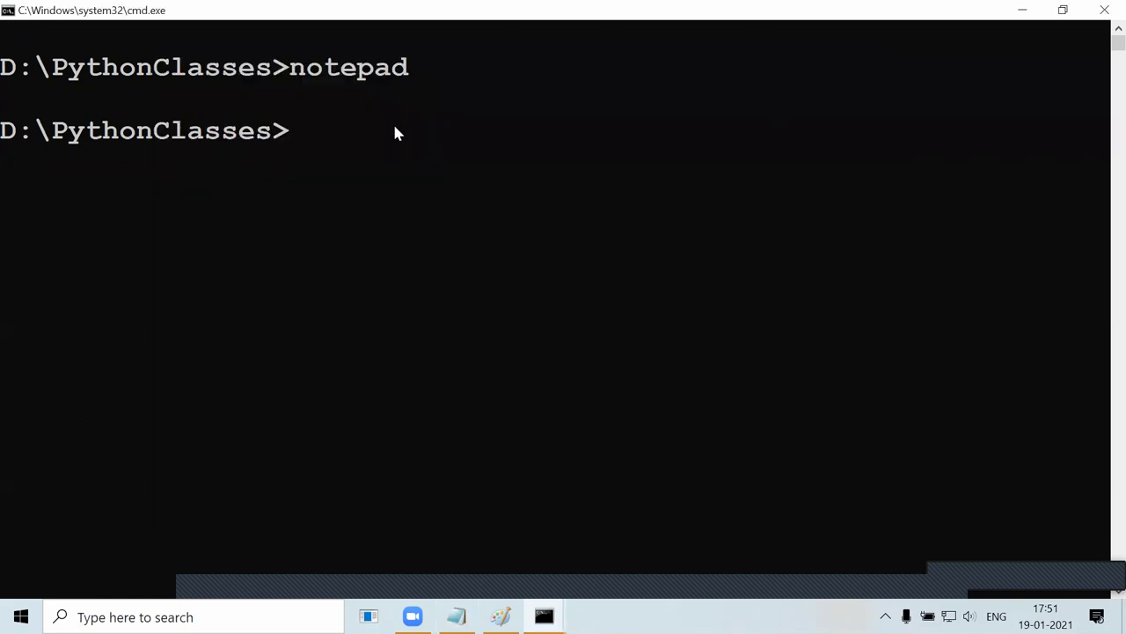
Run editplus from the PythonClasses prompt and close the EditPlus window it opens.
left_click(311, 149)
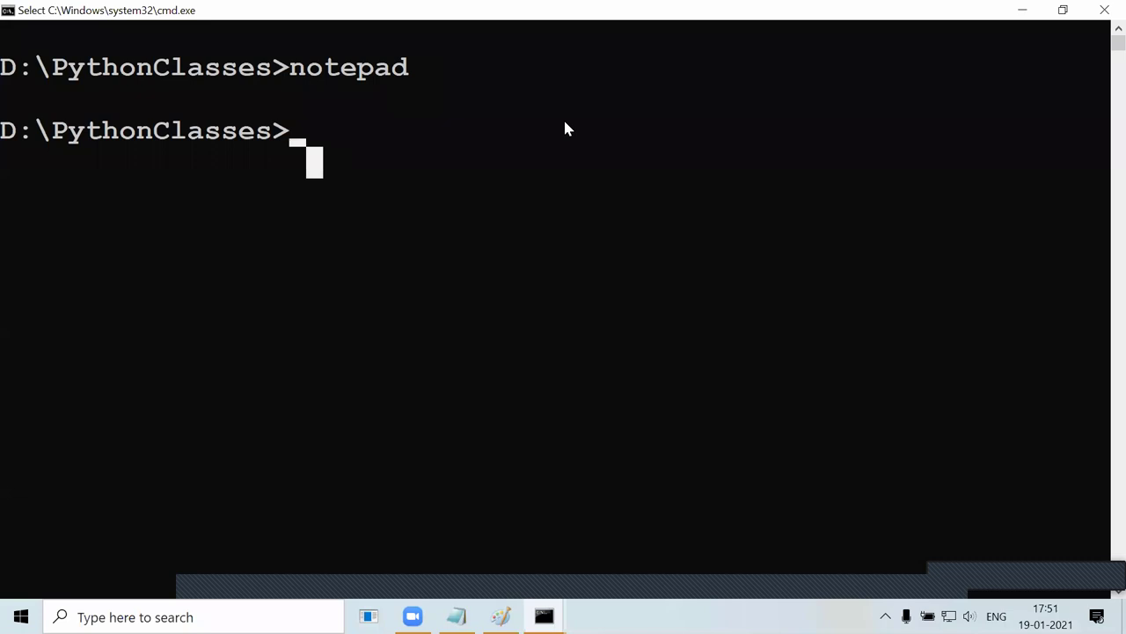
type("editplus")
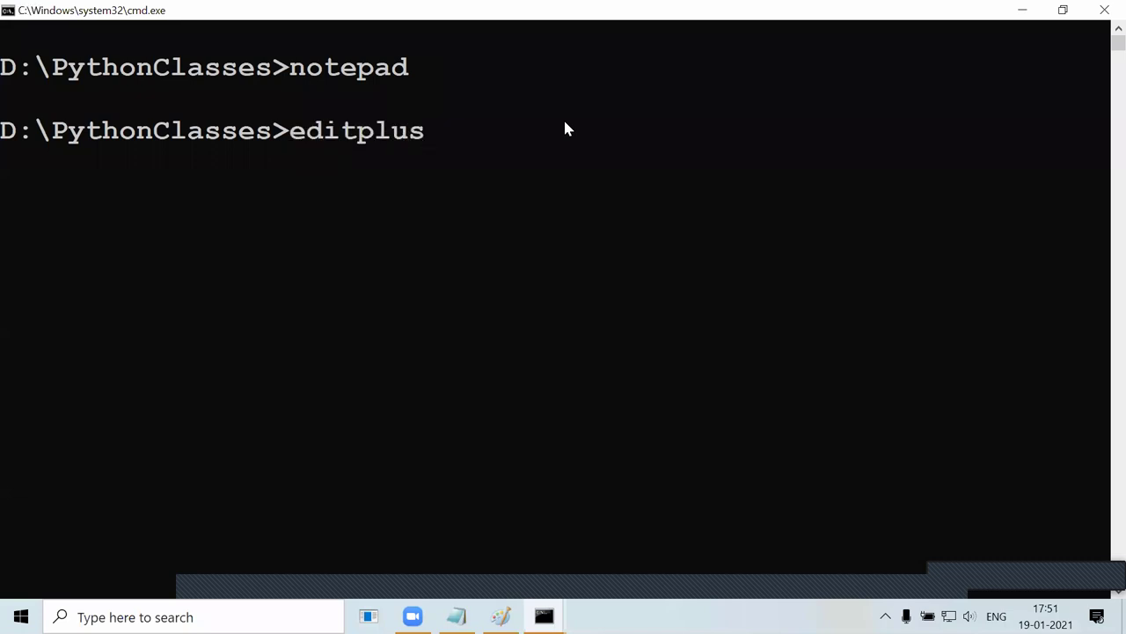
key("Return")
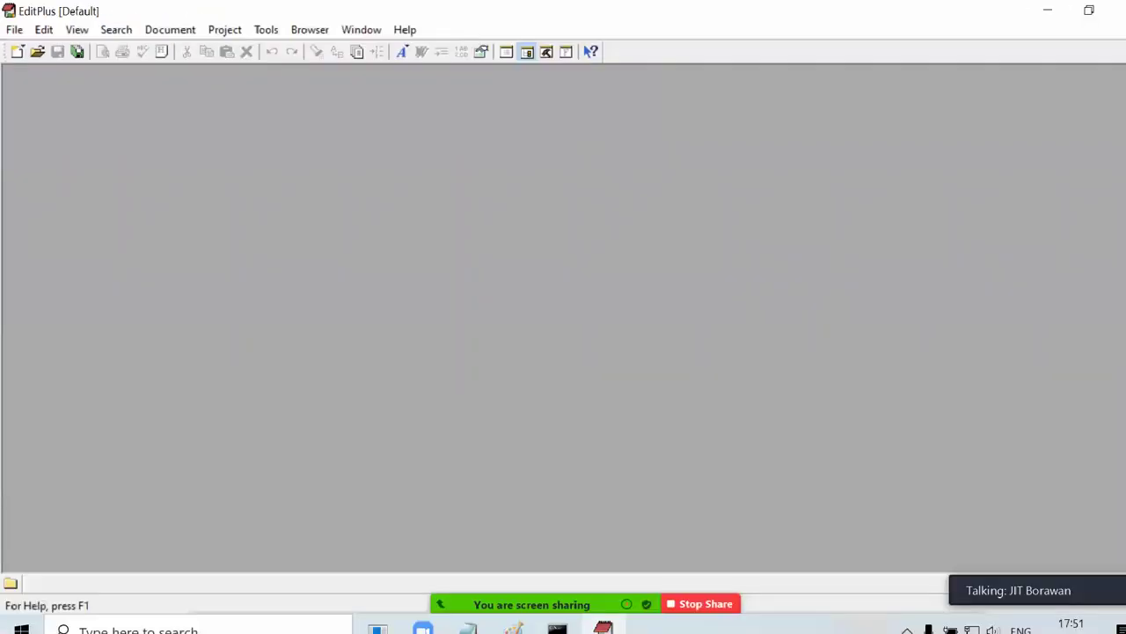
left_click(1102, 9)
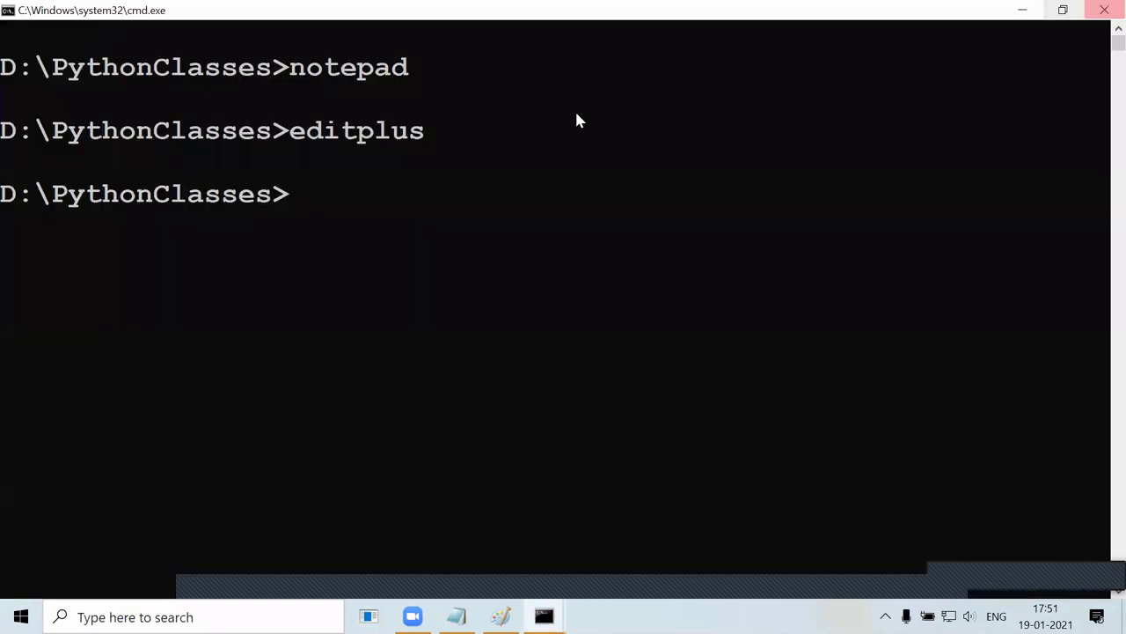
Highlight the PythonClasses directory name in the new prompt and try to run msword from it.
left_click_drag(329, 194, 68, 206)
left_click(67, 204)
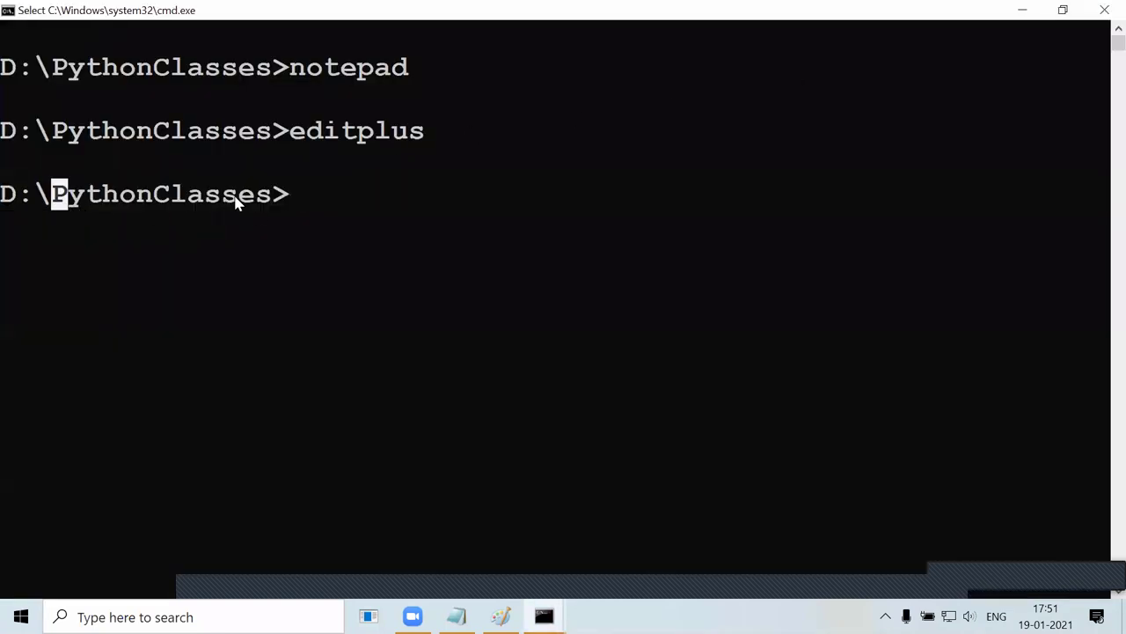
left_click(297, 203)
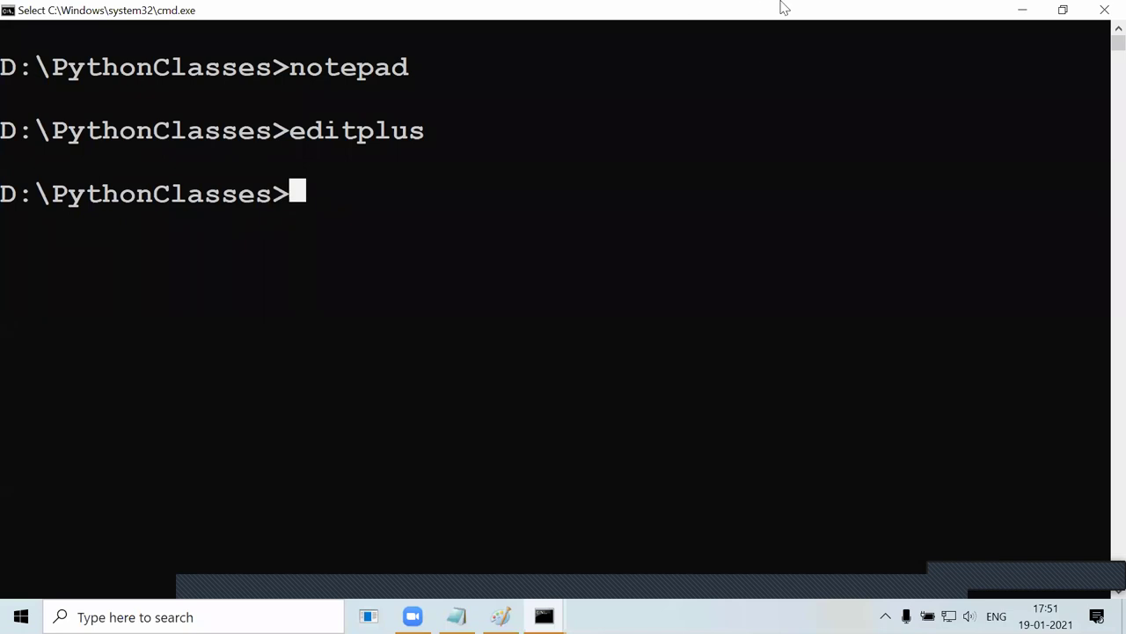
type("msword")
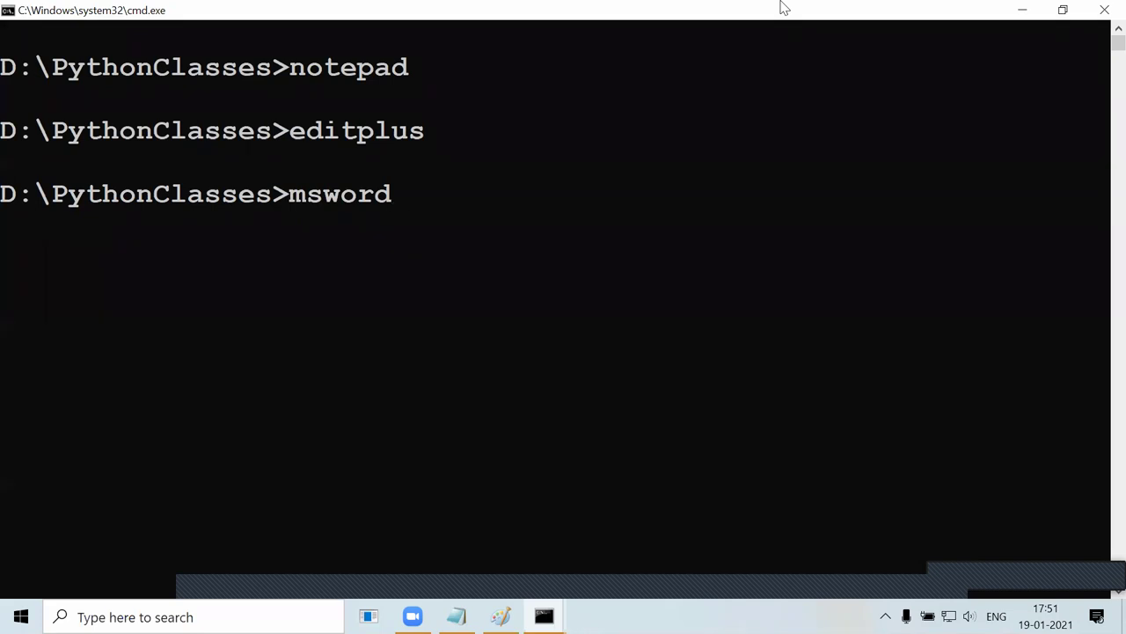
key("Return")
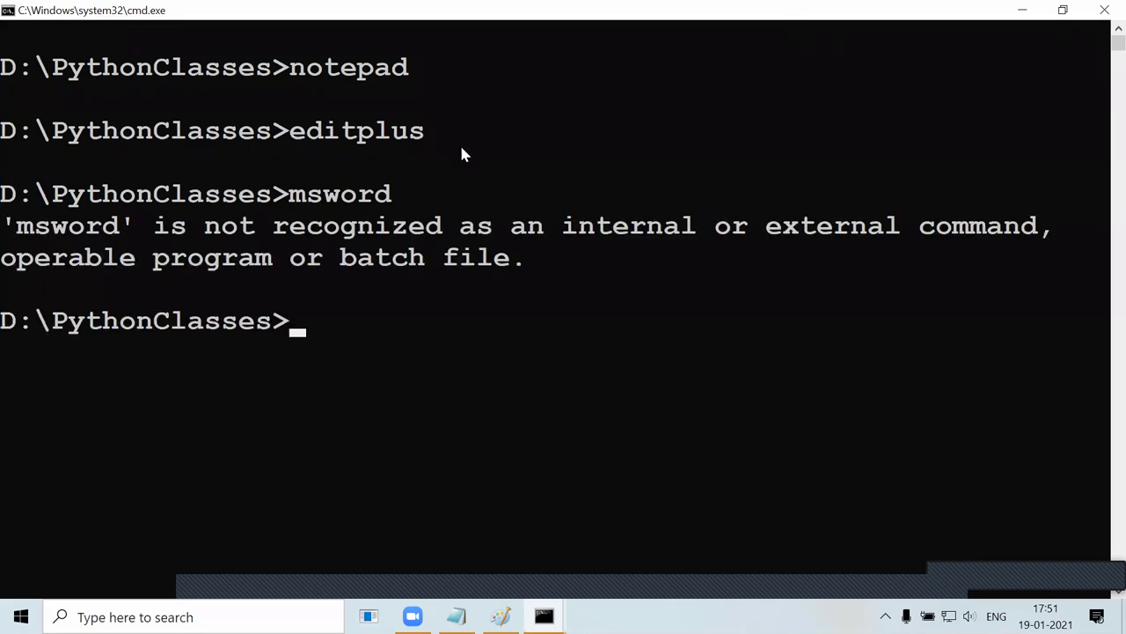
Highlight the error message's first line, and the msword, editplus and notepad commands above the current prompt.
left_click_drag(4, 227, 1068, 229)
left_click(997, 231)
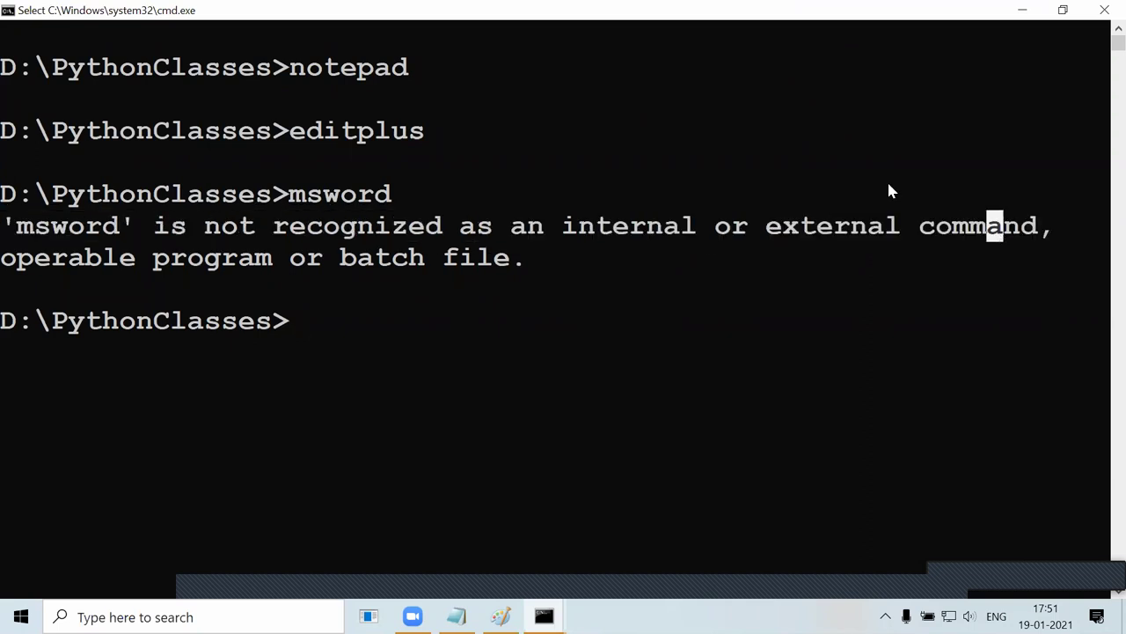
left_click_drag(305, 199, 387, 204)
left_click_drag(428, 143, 292, 134)
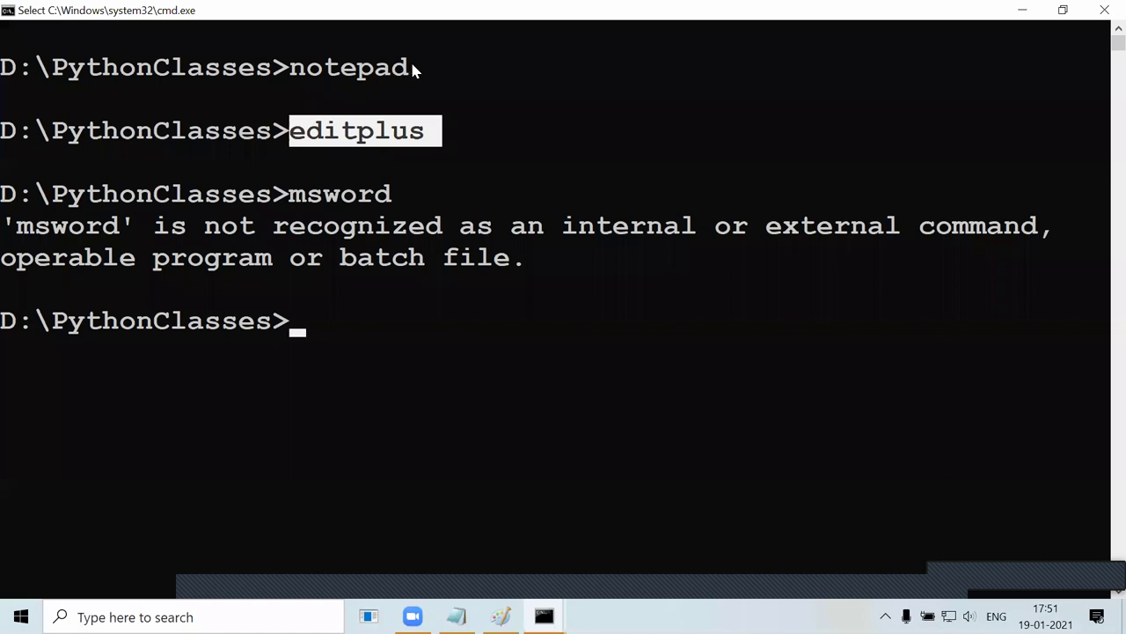
left_click_drag(423, 71, 299, 72)
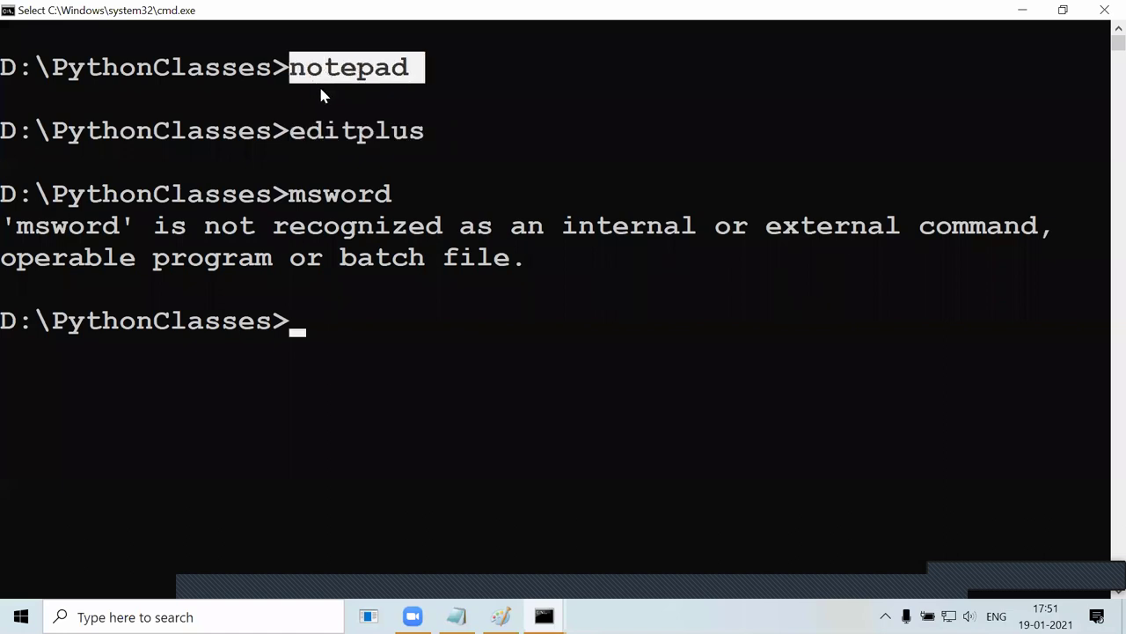
left_click_drag(310, 196, 350, 201)
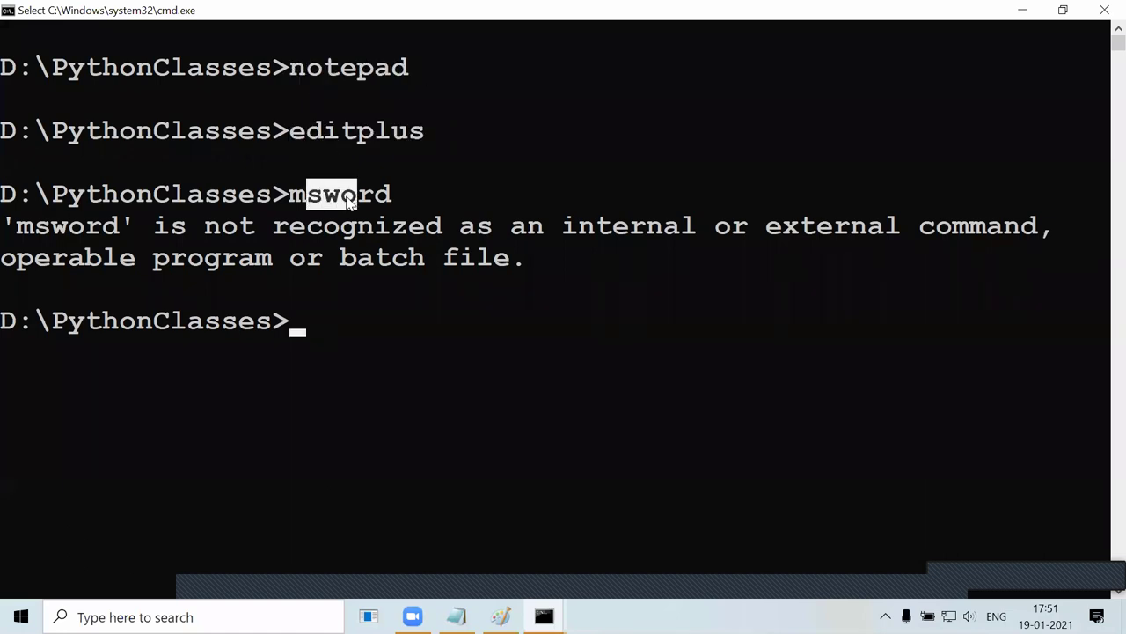
Try to run abc from the PythonClasses prompt and highlight the abc command.
type("abc")
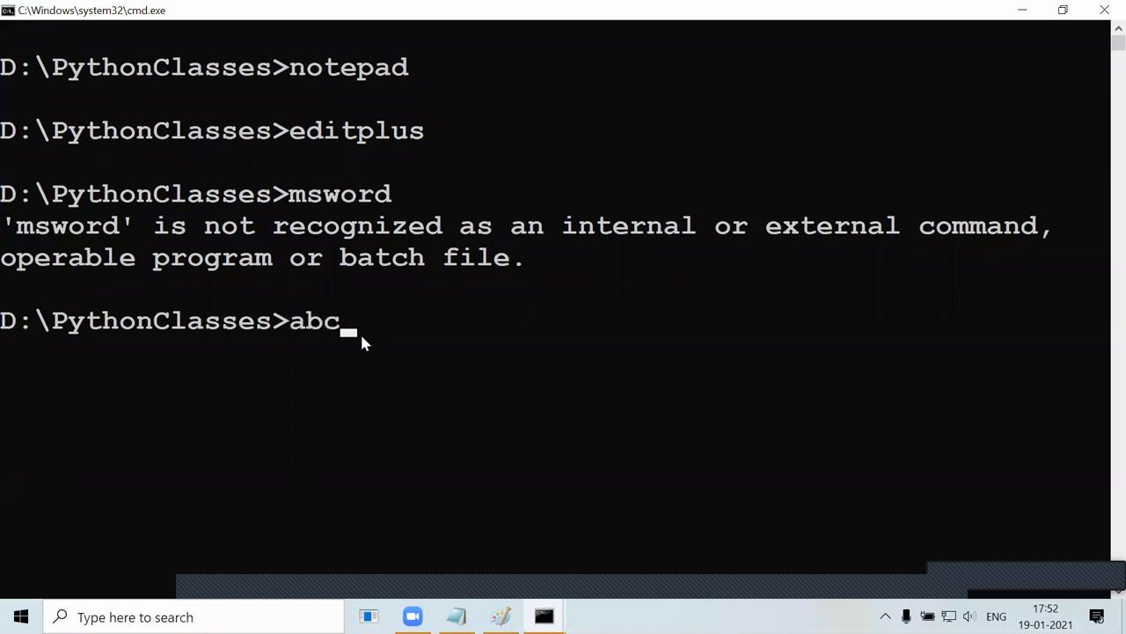
key("Return")
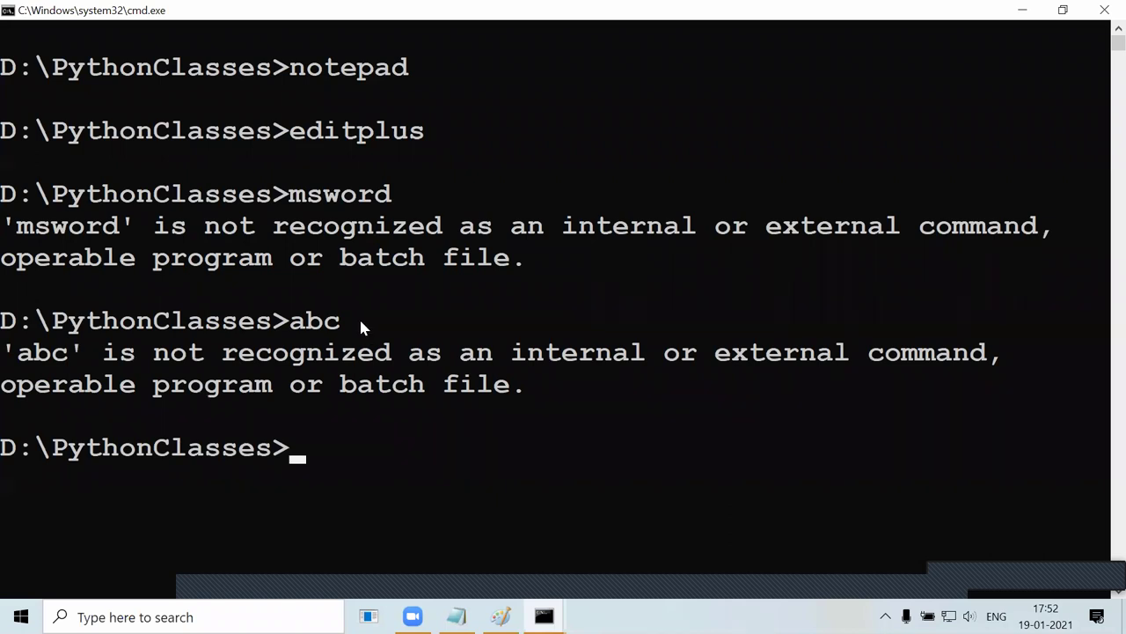
left_click_drag(357, 322, 291, 322)
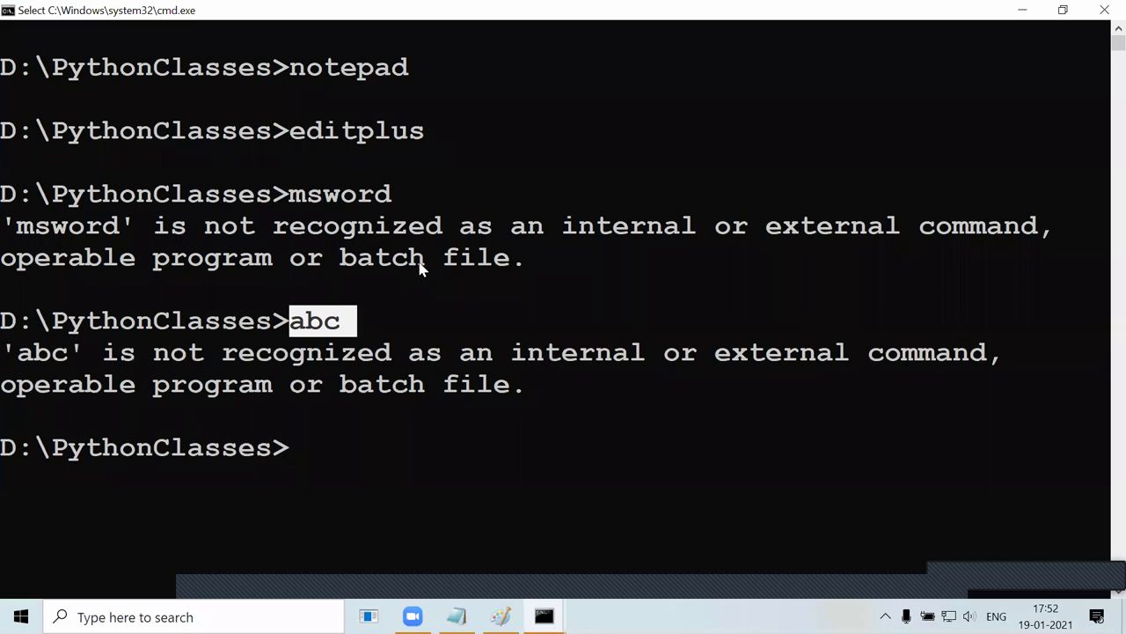
Write the program file names notepad.exe editplus.exe msword.exe on the new PythonClasses prompt line without running them.
scroll(367, 375, "down", 1)
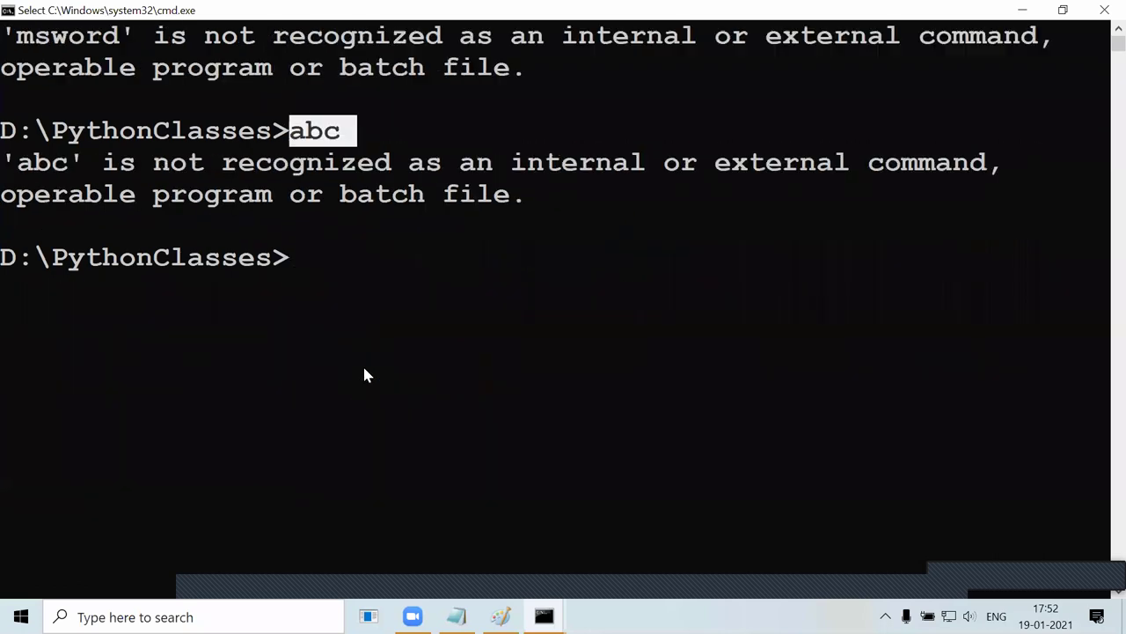
left_click(317, 259)
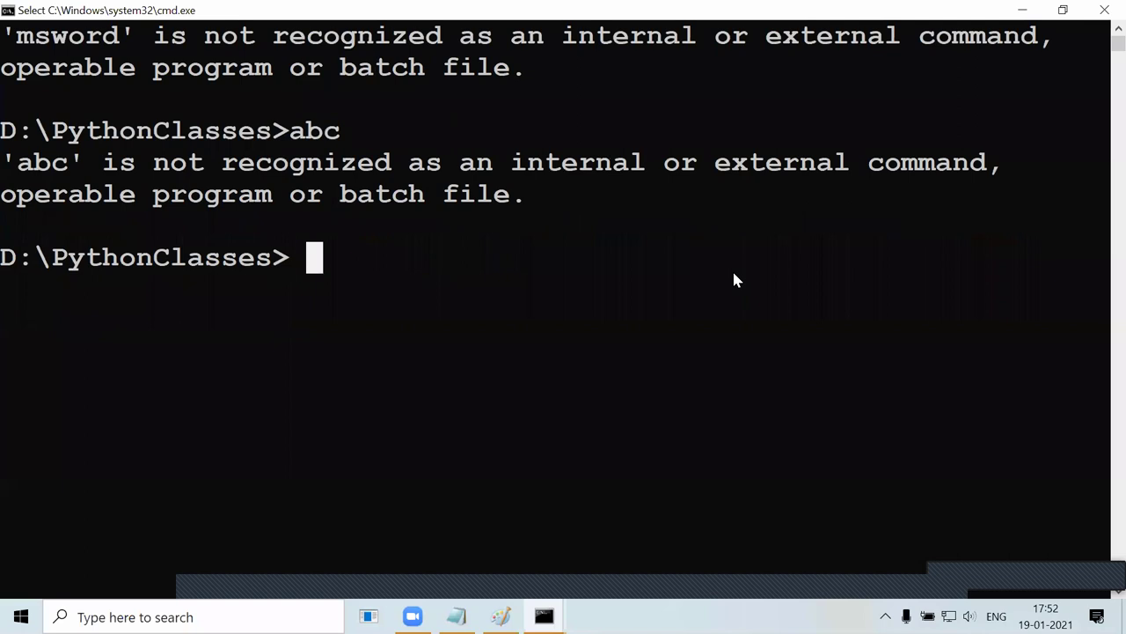
type("notepad")
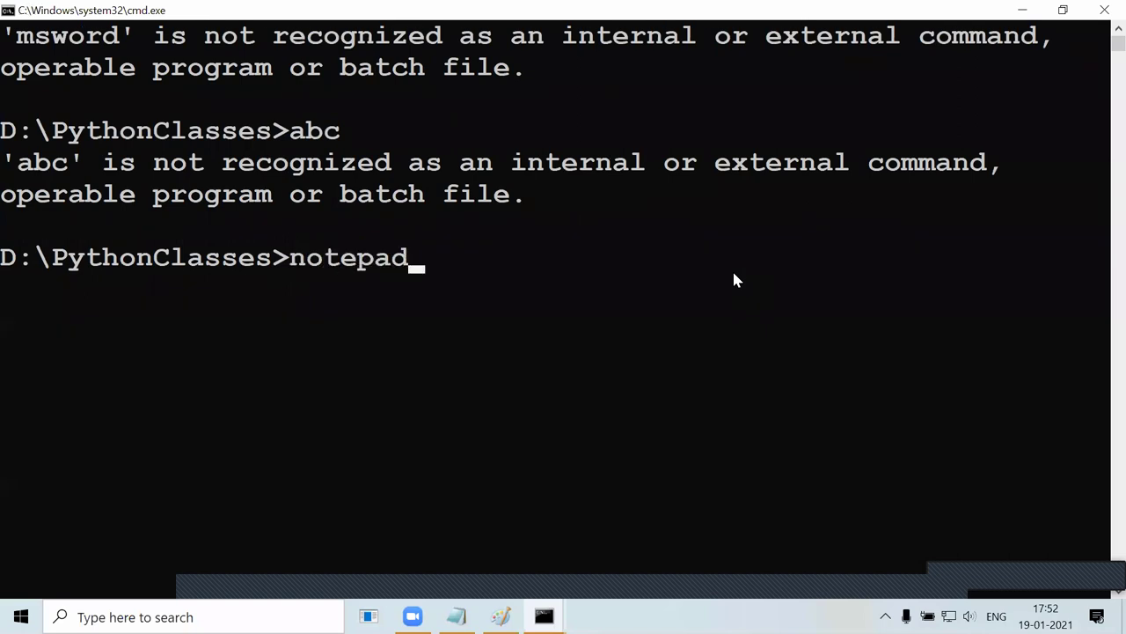
type(".exe")
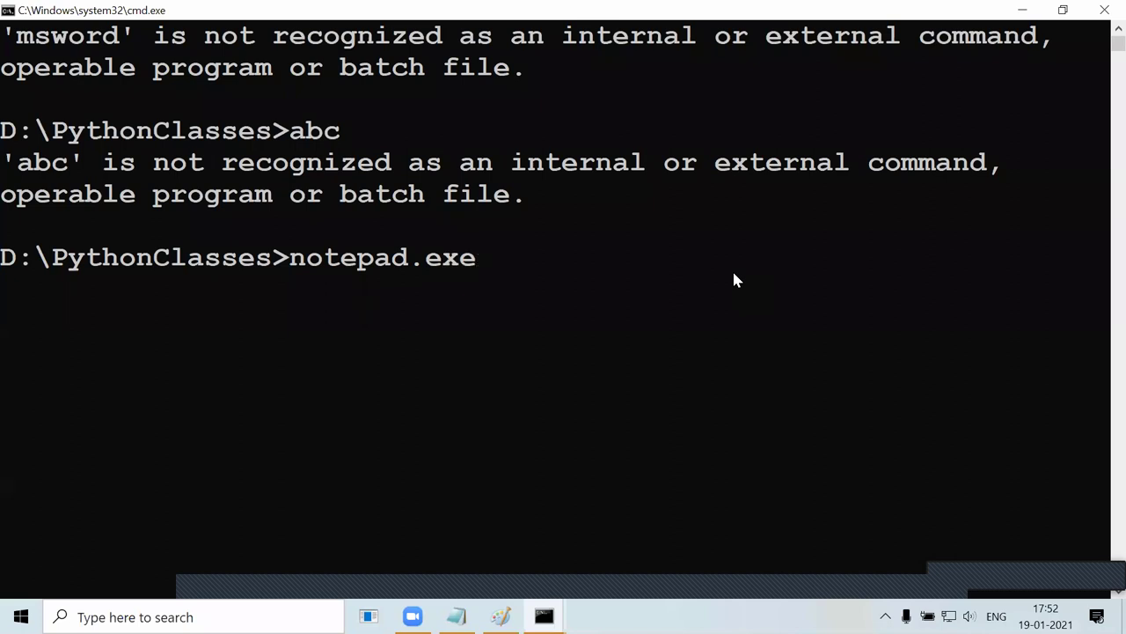
type(" editplus")
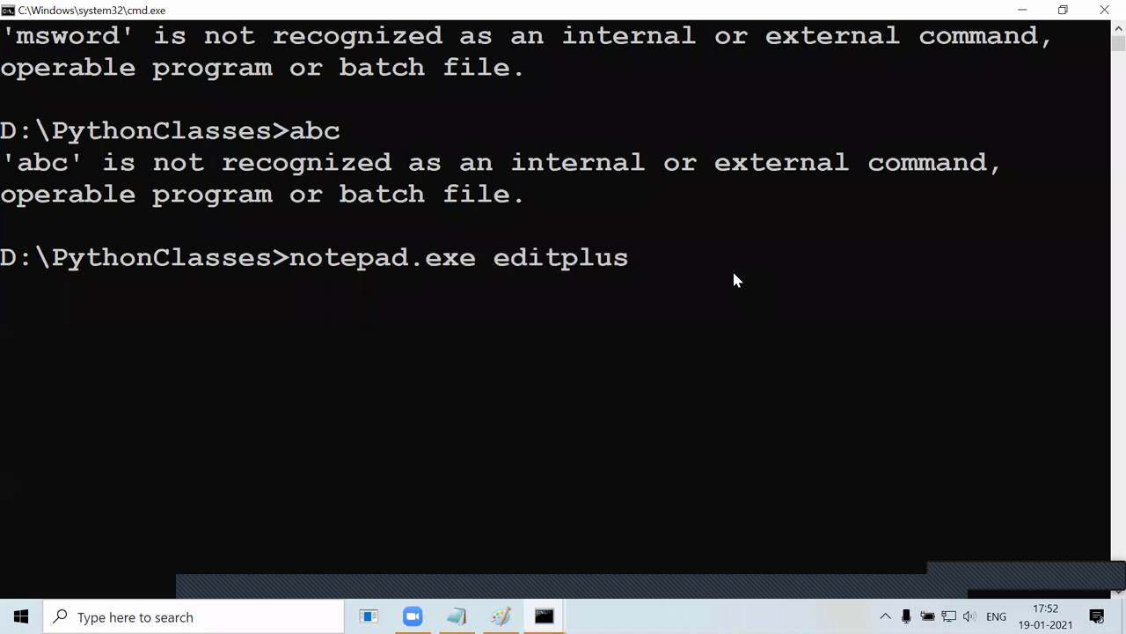
type(".exe")
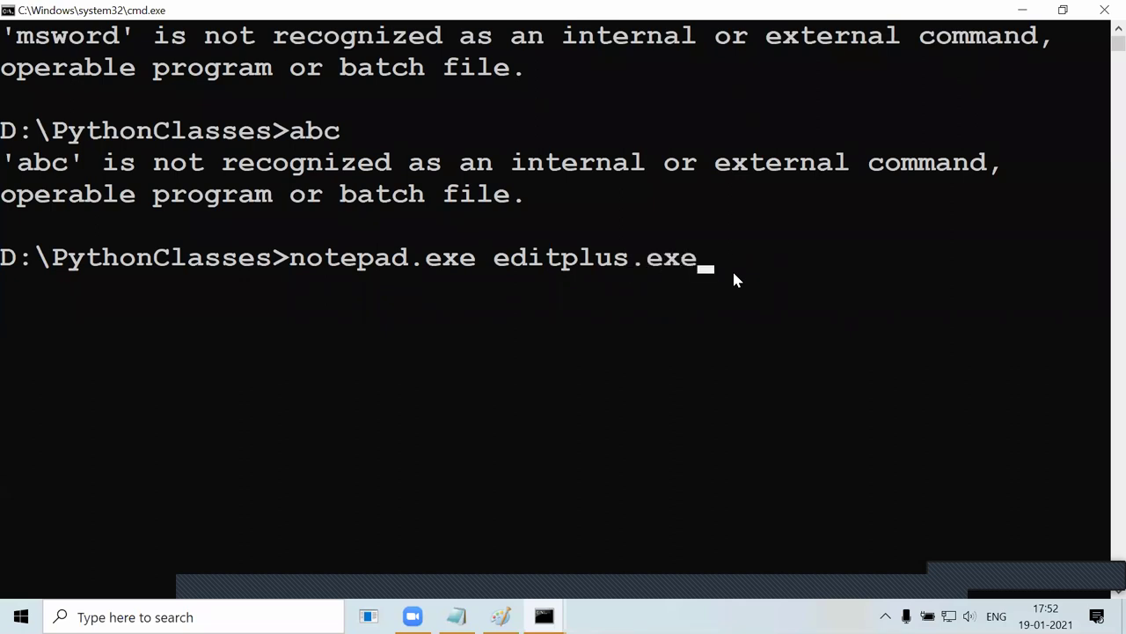
type(" ms")
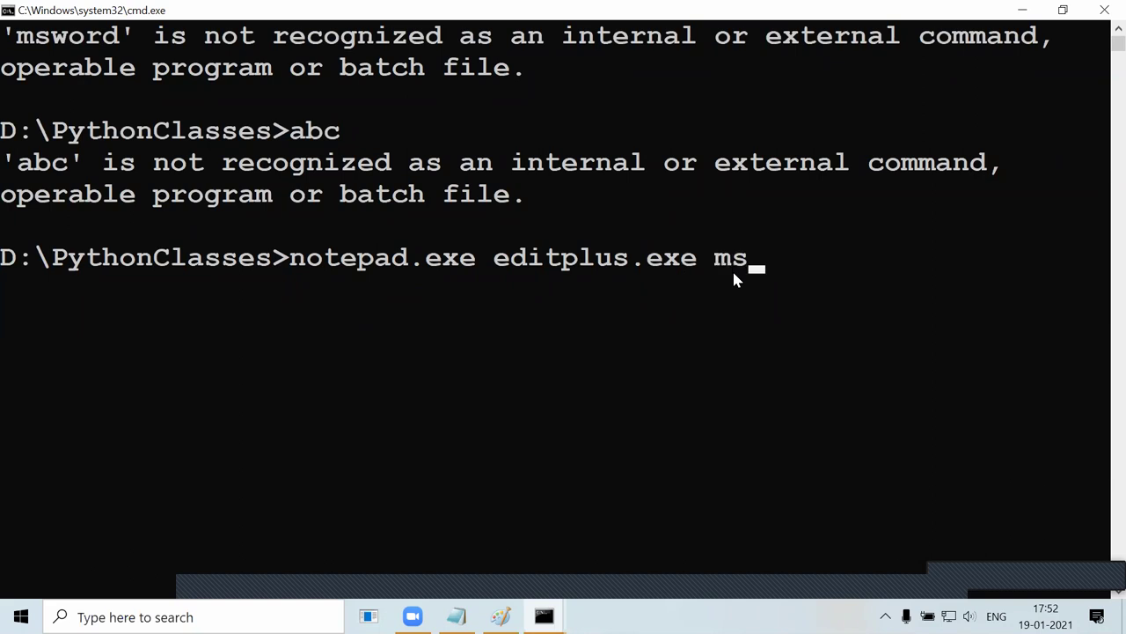
type("word.exe")
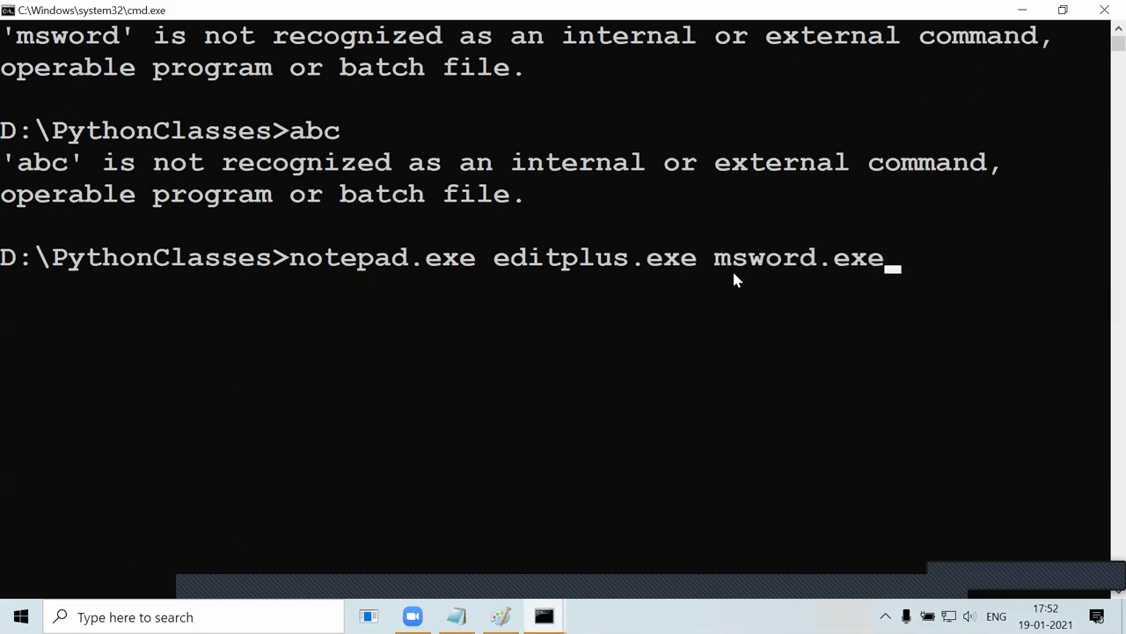
Highlight msword.exe on the prompt line and append abc.exe after it.
left_click_drag(723, 264, 884, 264)
left_click(878, 262)
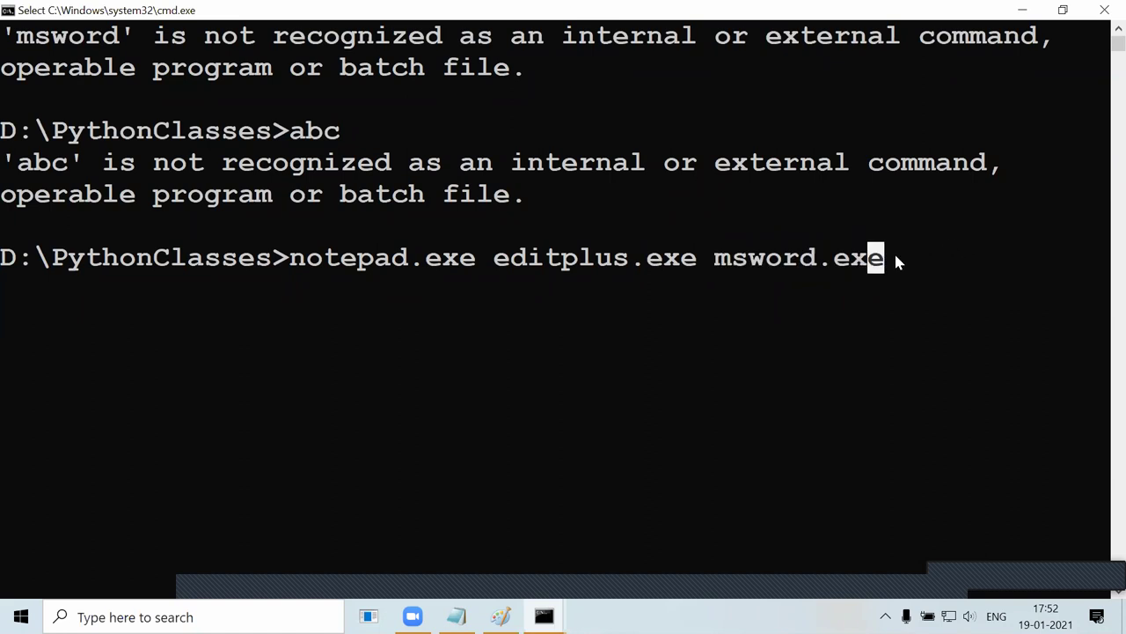
type("abc")
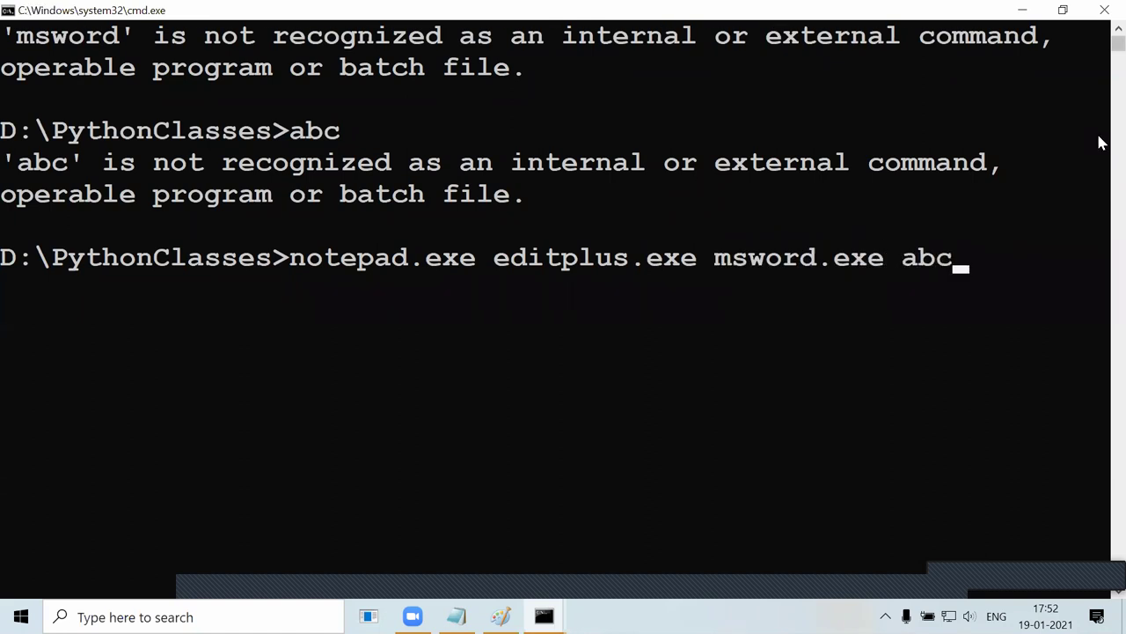
type(".exe")
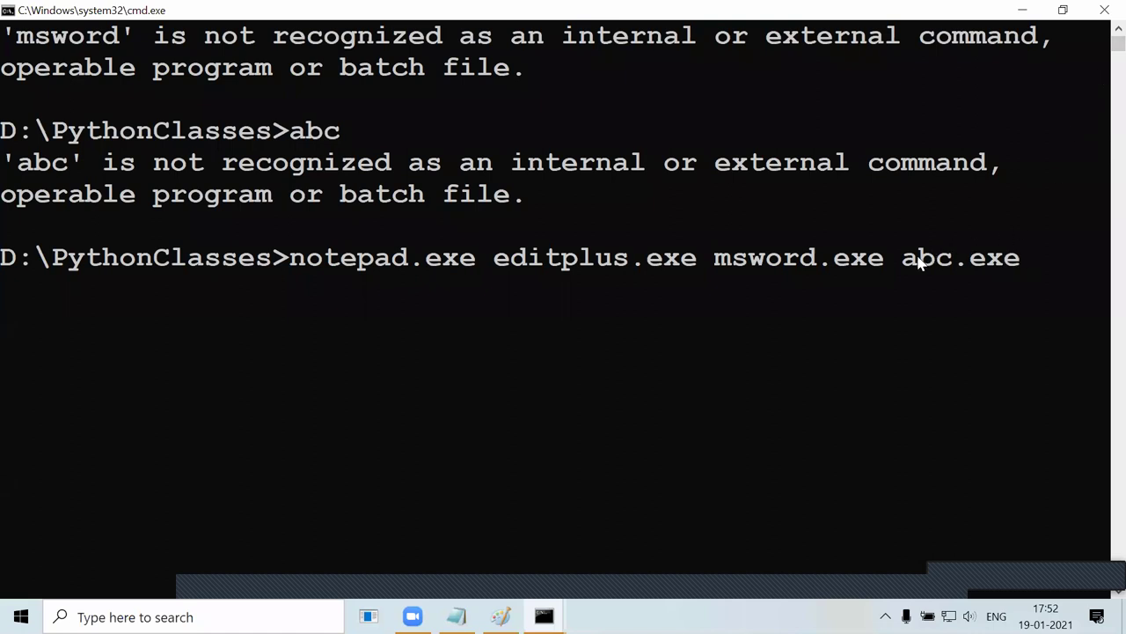
Highlight the executable names notepad.exe, editplus.exe, msword.exe and abc.exe in turn on the prompt line.
left_click_drag(918, 259, 986, 267)
left_click_drag(293, 258, 467, 271)
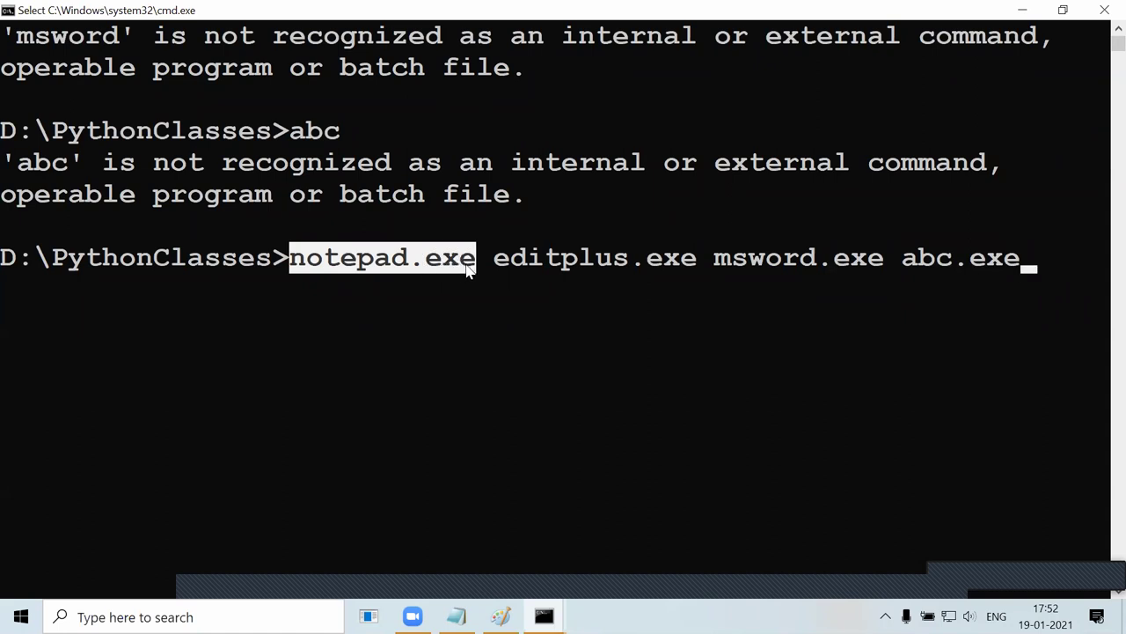
left_click(467, 271)
left_click_drag(292, 264, 691, 273)
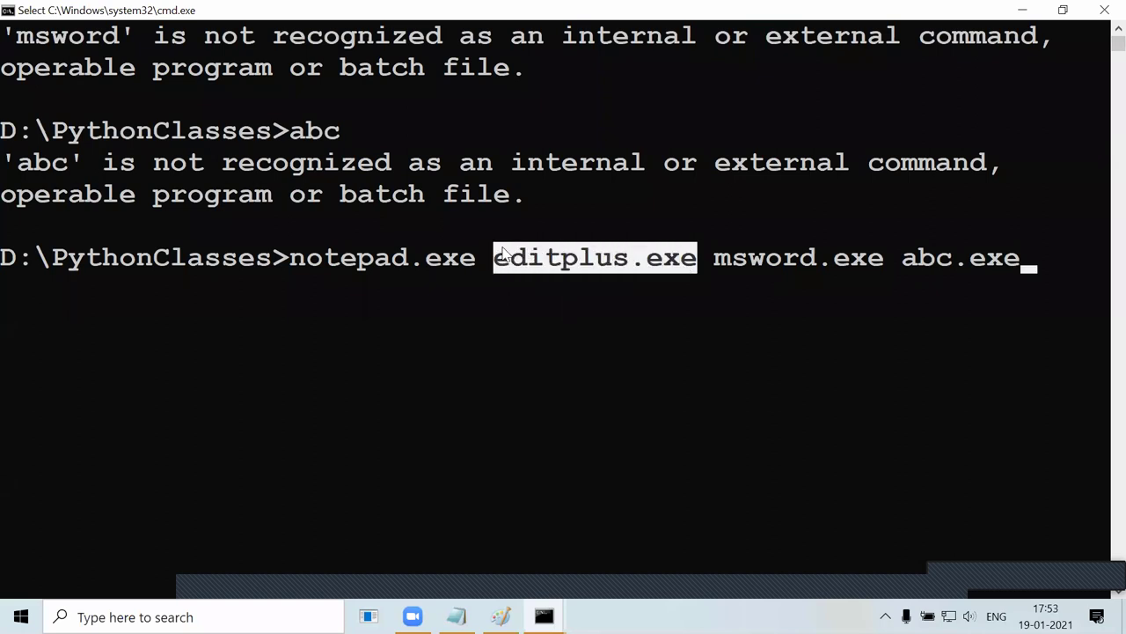
left_click_drag(715, 257, 882, 258)
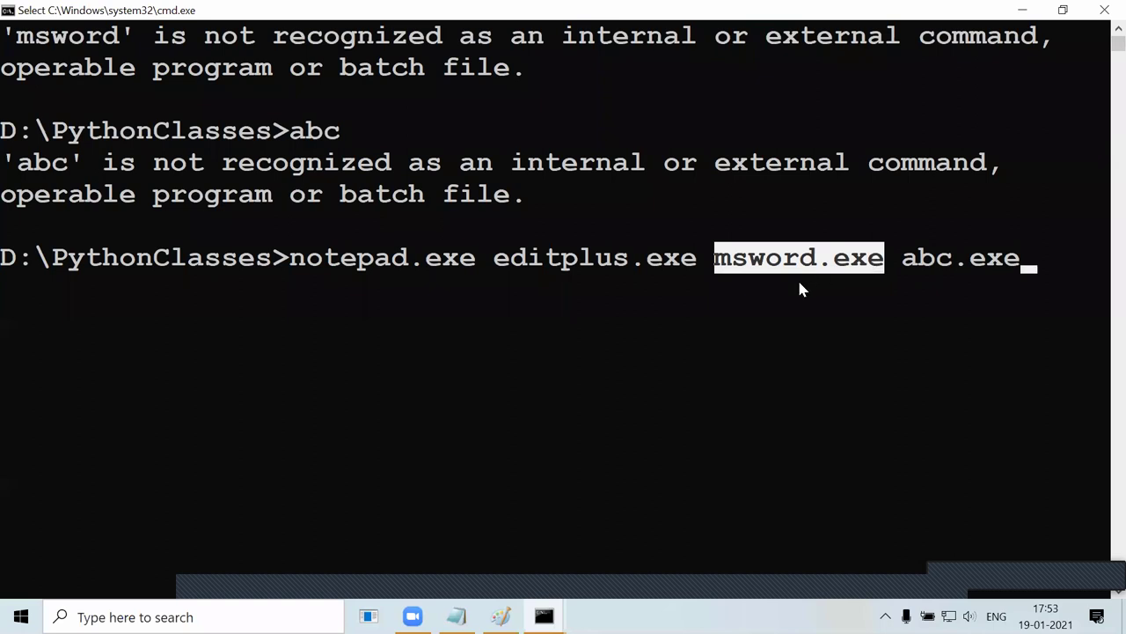
left_click_drag(727, 269, 900, 257)
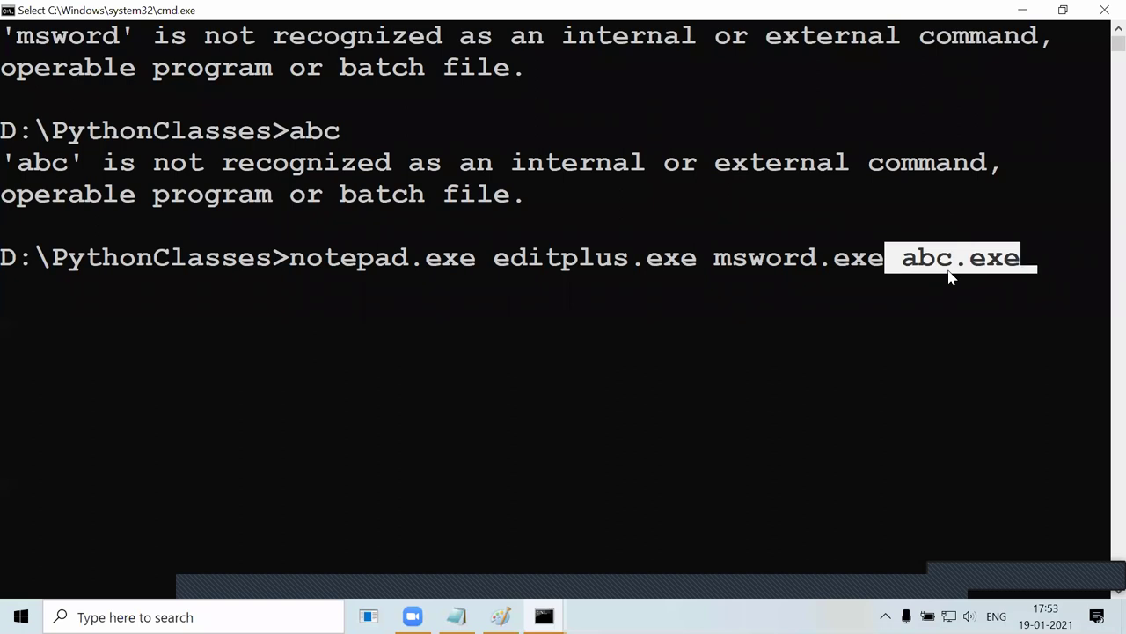
Reduce the prompt line to notepad.exe, run it, and close the Notepad window it opens.
key("BackSpace")
key("BackSpace")
key("BackSpace")
key("BackSpace")
key("BackSpace")
key("BackSpace")
key("BackSpace")
key("BackSpace")
key("BackSpace")
key("BackSpace")
key("BackSpace")
key("BackSpace")
key("BackSpace")
key("BackSpace")
key("BackSpace")
key("BackSpace")
key("BackSpace")
key("BackSpace")
key("BackSpace")
key("BackSpace")
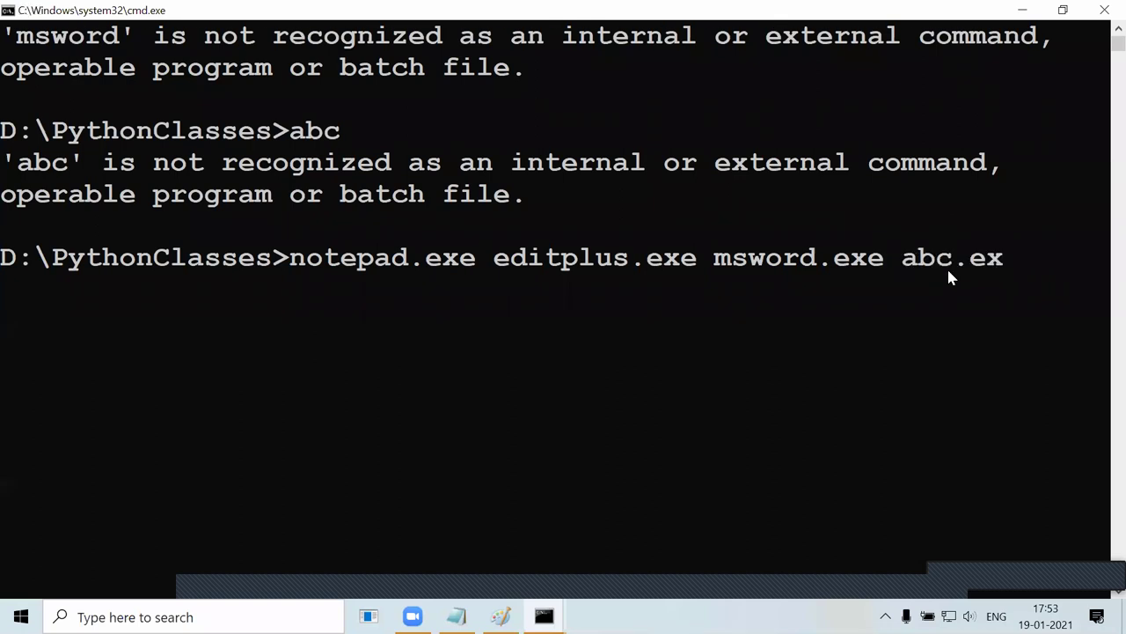
type(".exe")
key("Return")
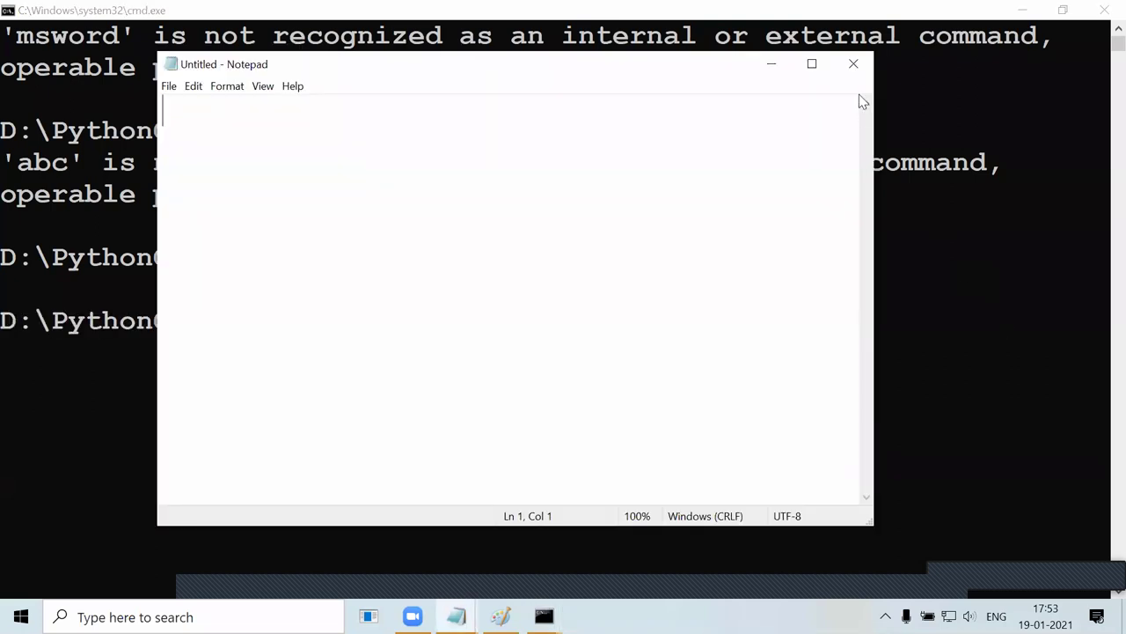
left_click(853, 63)
Run editplus.exe from the PythonClasses prompt and close the editor window it opens.
type("e")
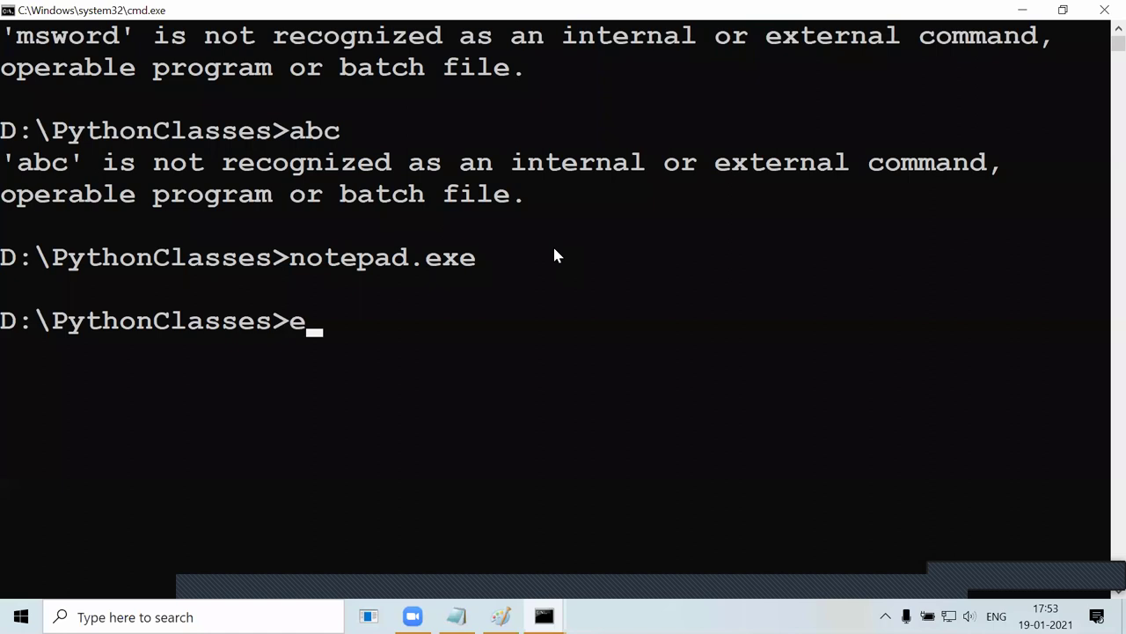
type("ditplus.exe")
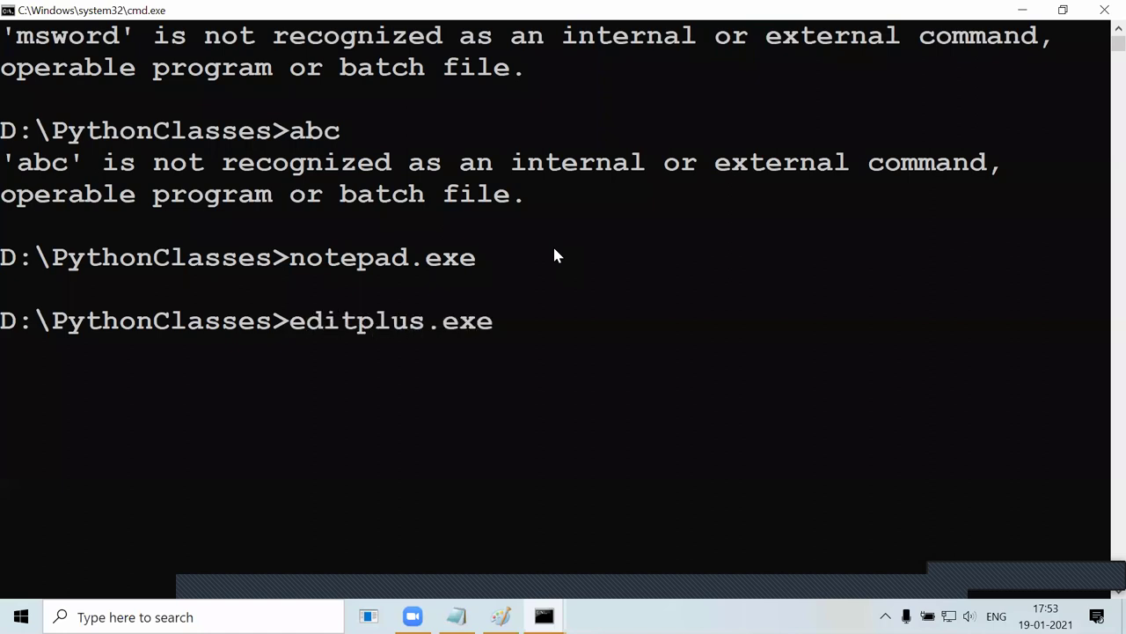
key("Return")
key("alt+F4")
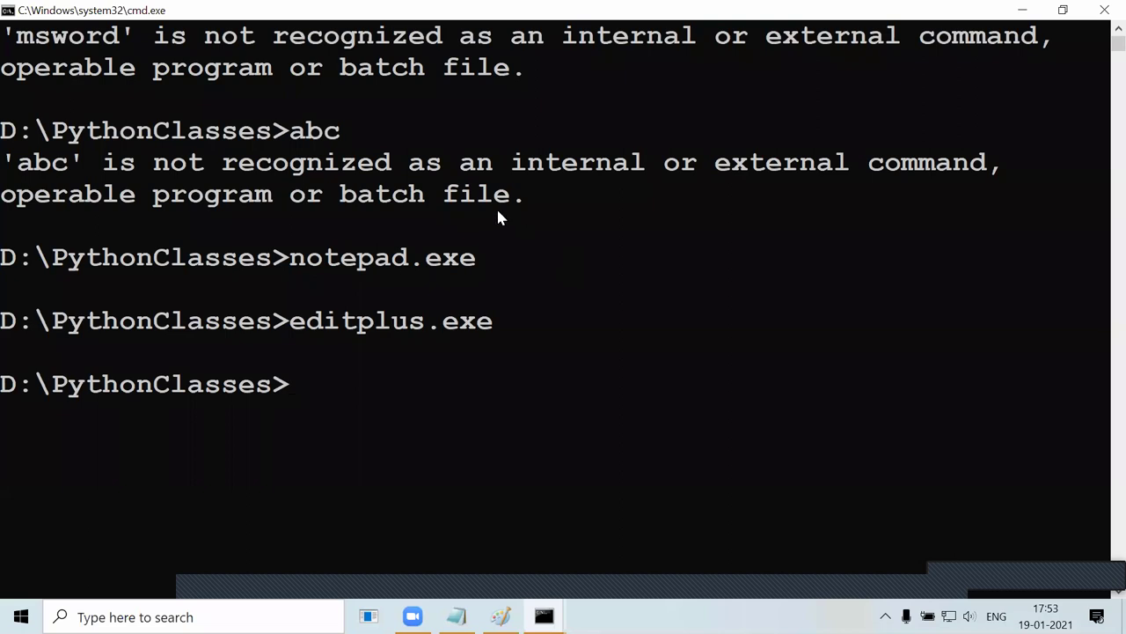
type("mswo")
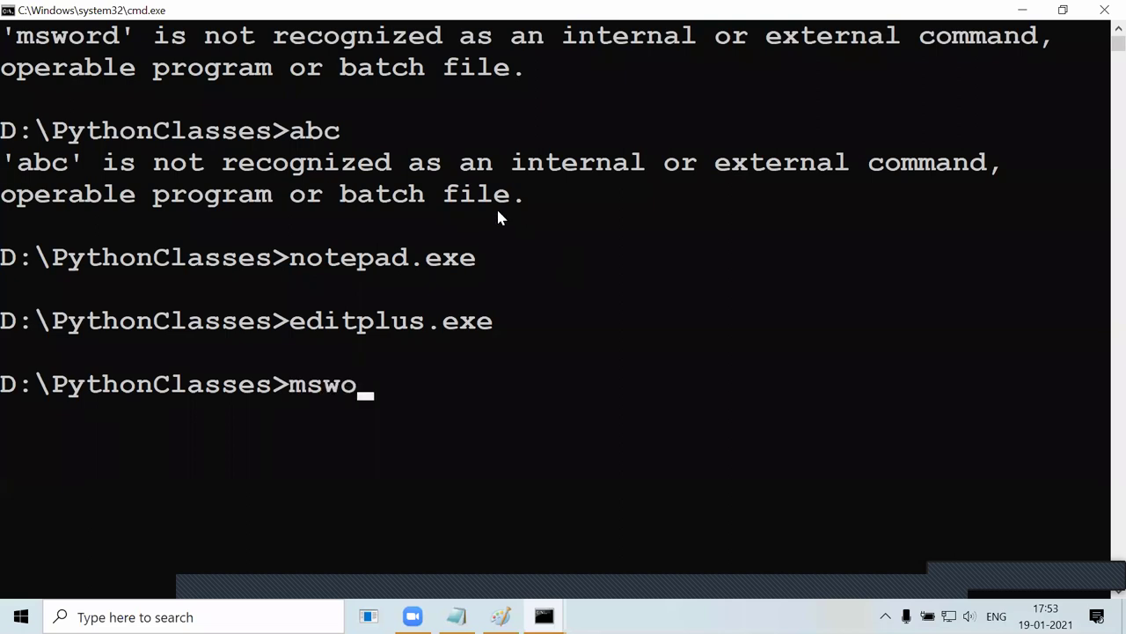
type("rd.exe")
key("BackSpace")
key("Escape")
Try to launch Word from the prompt by running winword without the .exe extension.
type("wi")
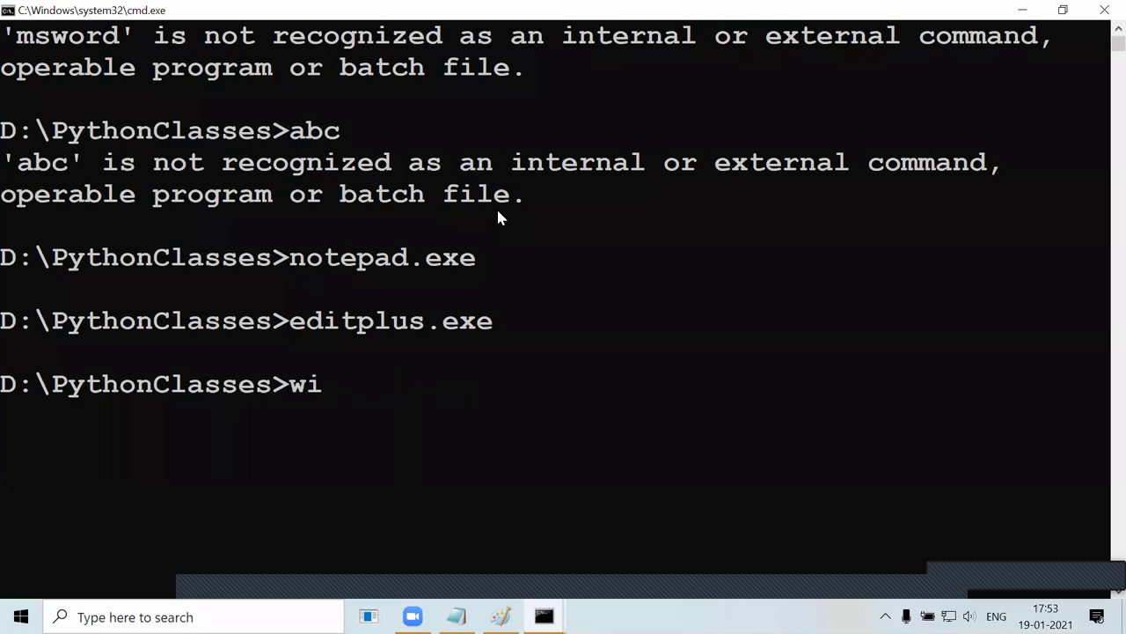
type("nword.exe")
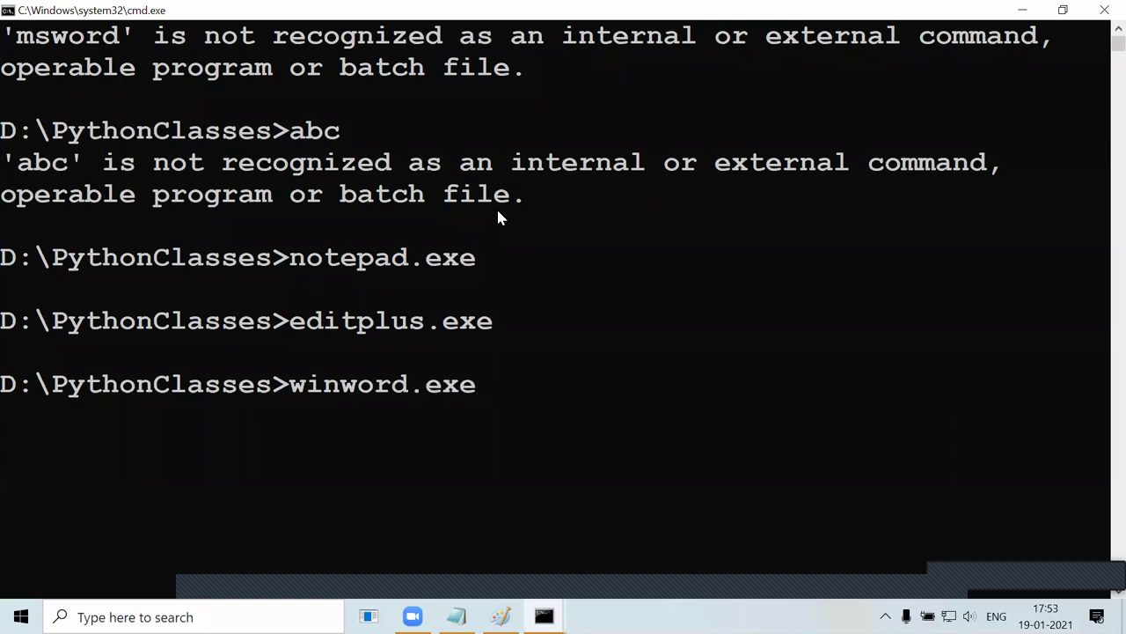
key("BackSpace")
key("BackSpace")
key("BackSpace")
key("BackSpace")
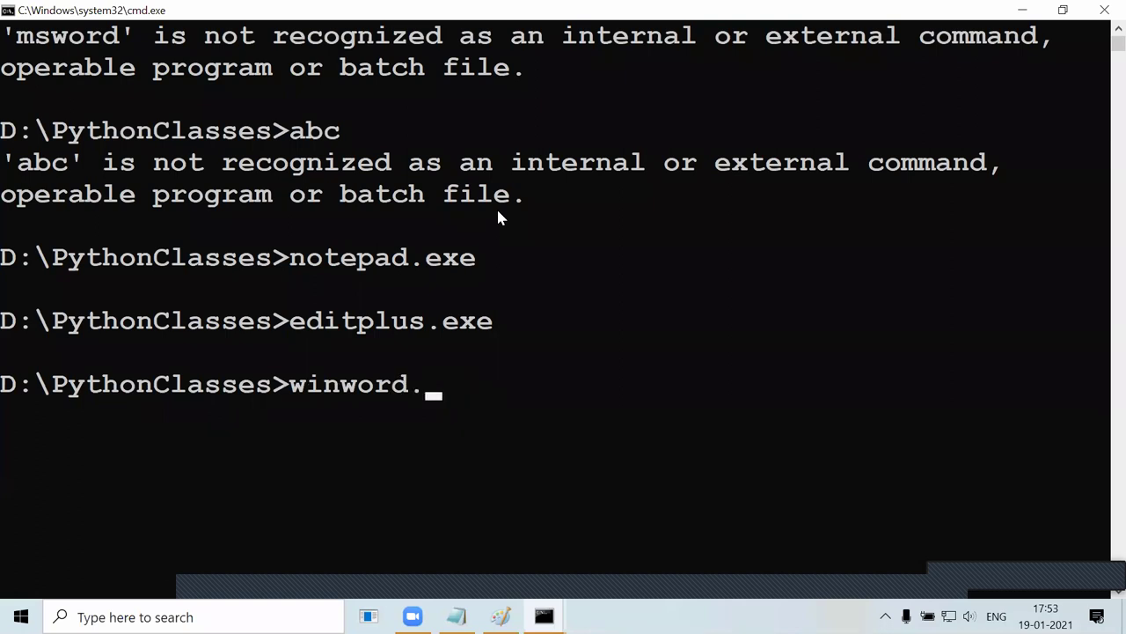
key("Return")
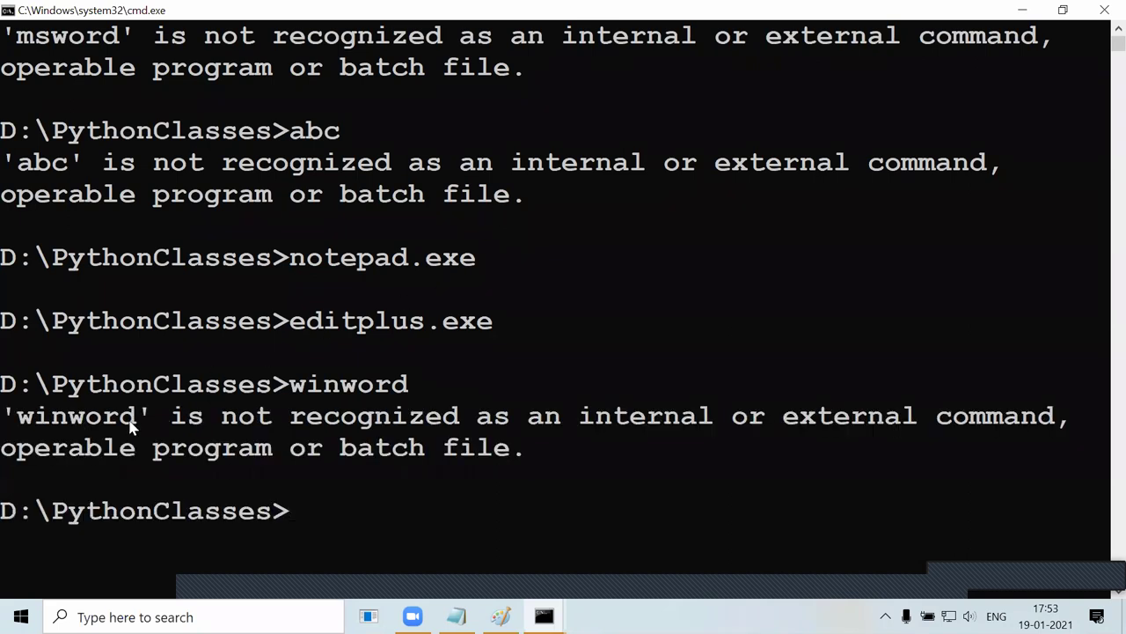
Examine the wording of the winword error message, highlighting the phrase "internal or external" and the word "internal".
left_click_drag(293, 423, 594, 424)
left_click(704, 420)
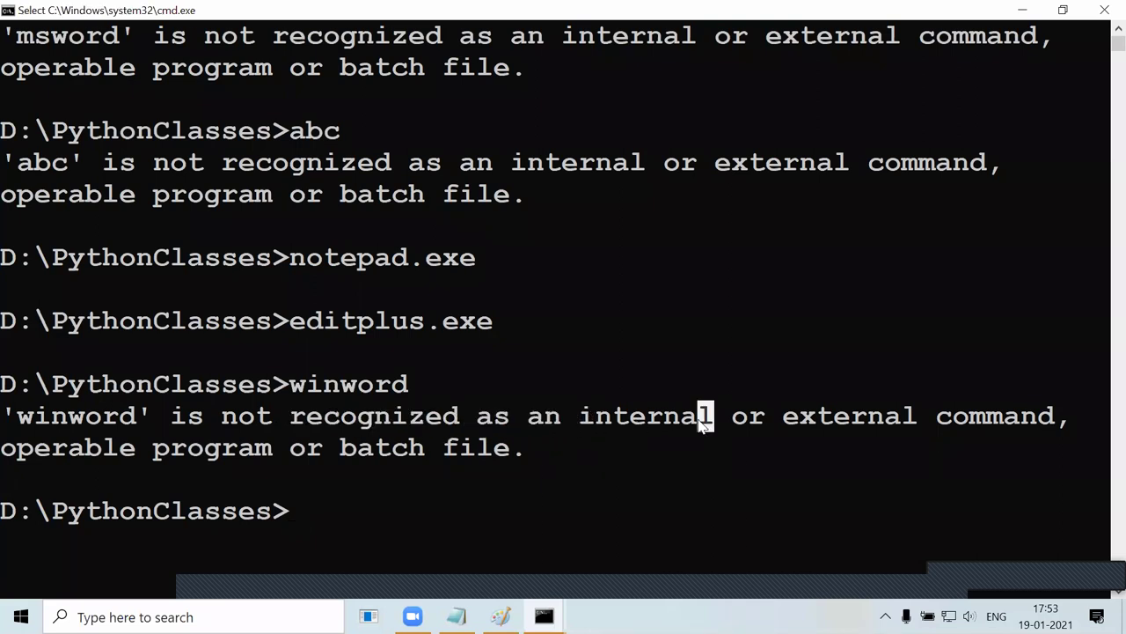
left_click(688, 420)
left_click_drag(587, 426, 926, 407)
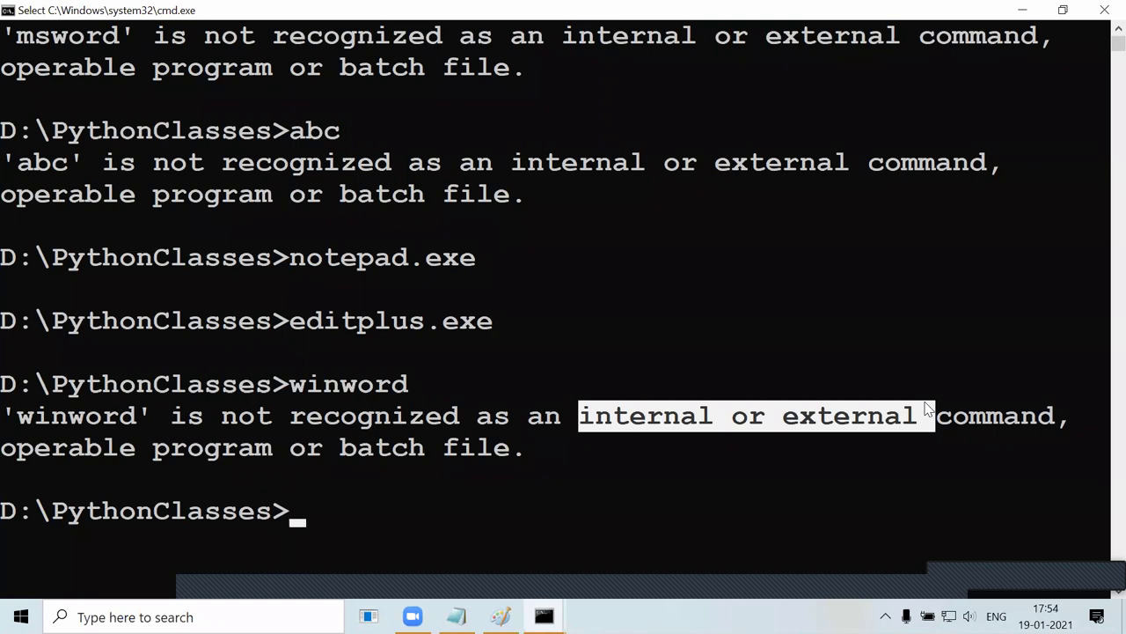
scroll(780, 326, "down", 2)
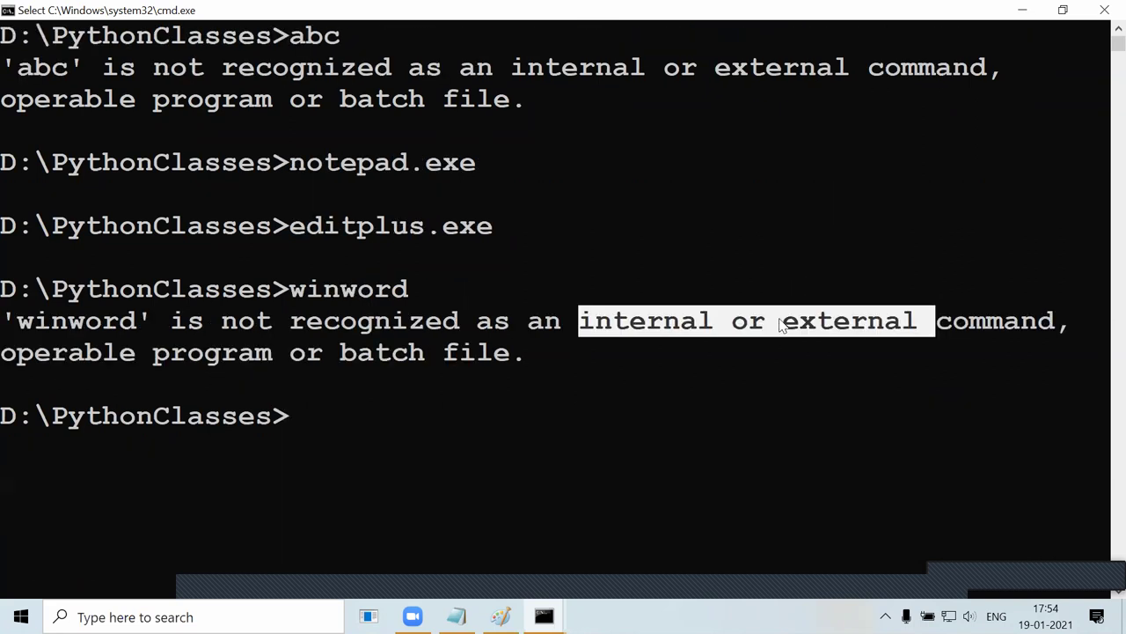
left_click_drag(581, 227, 720, 232)
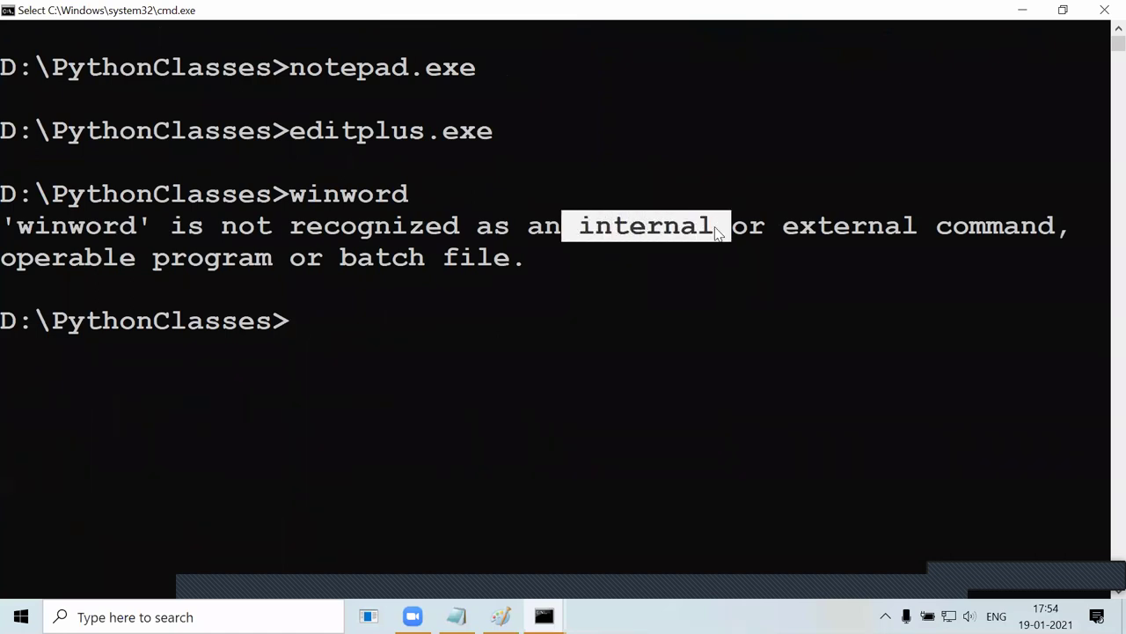
left_click(606, 256)
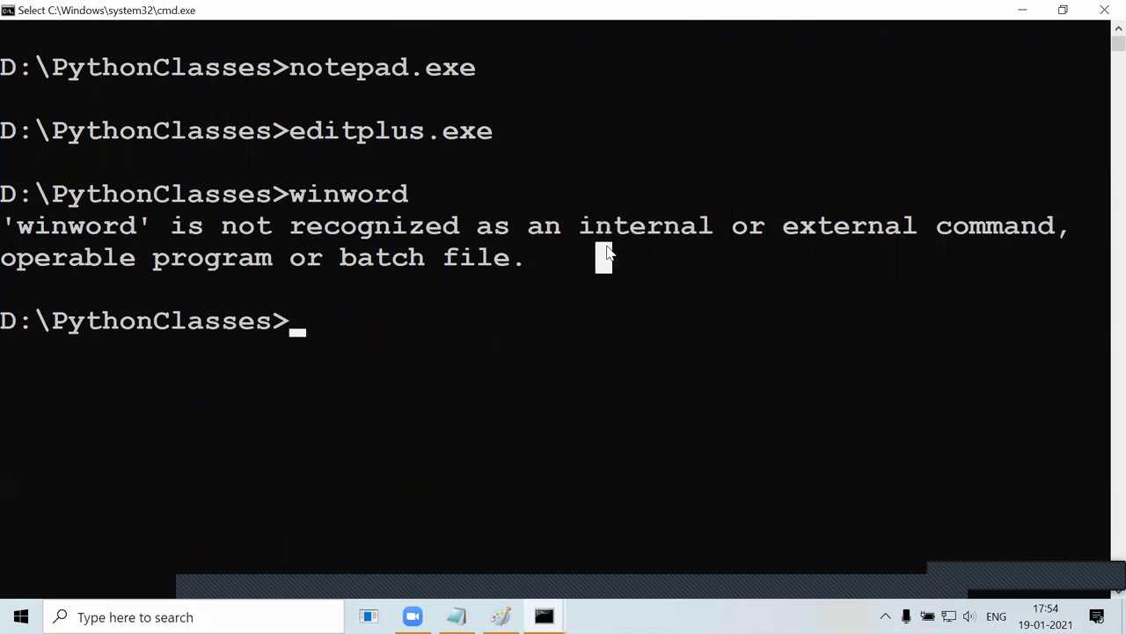
left_click_drag(583, 233, 710, 240)
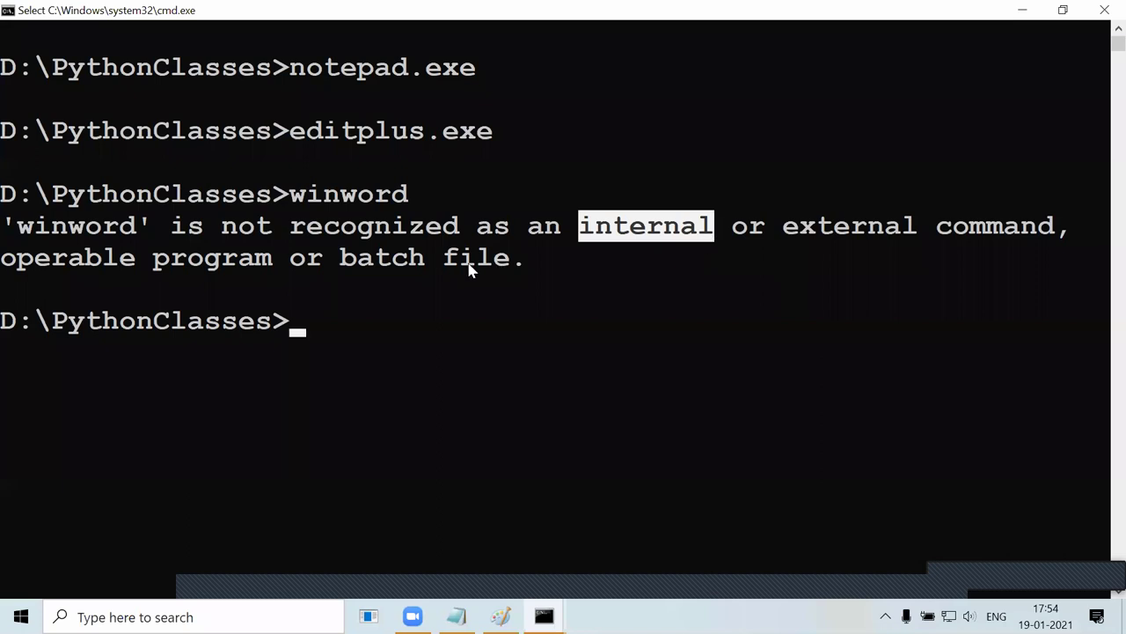
Write the example internal commands cd,md,cls,........ rmdir,del,rmdir on the prompt line without running them.
type("cd,m")
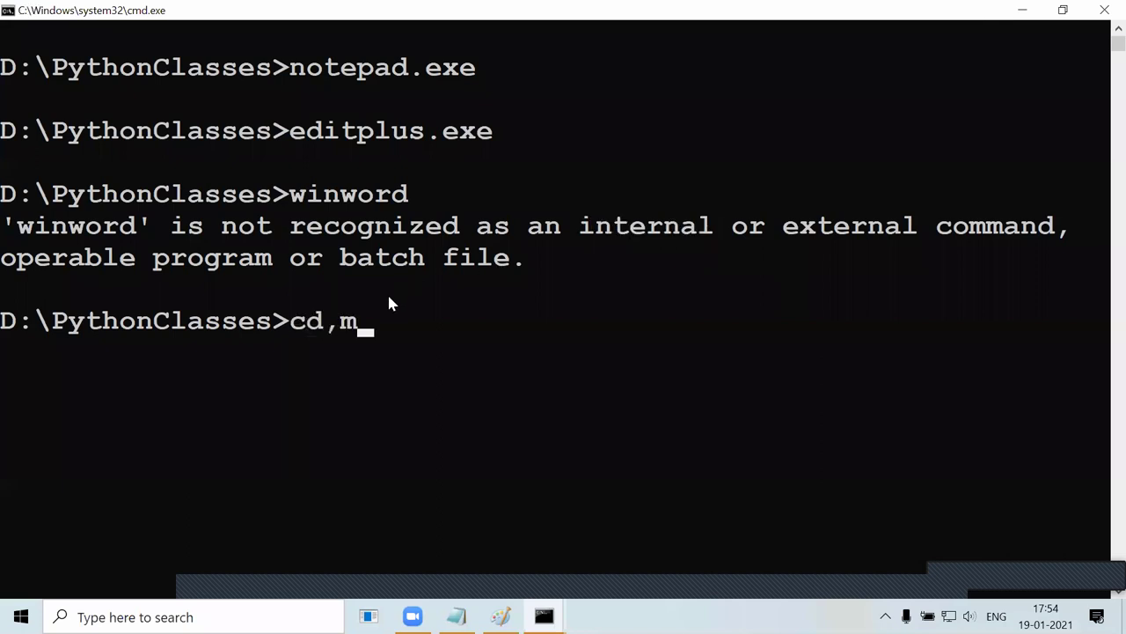
type("d,cls,........")
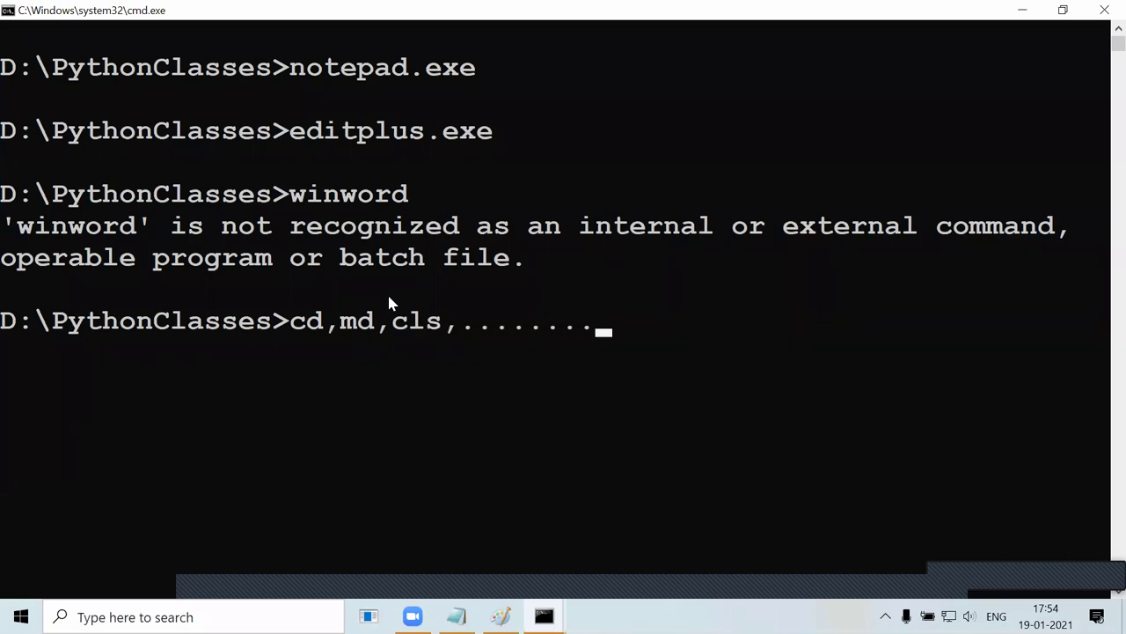
left_click_drag(293, 327, 641, 336)
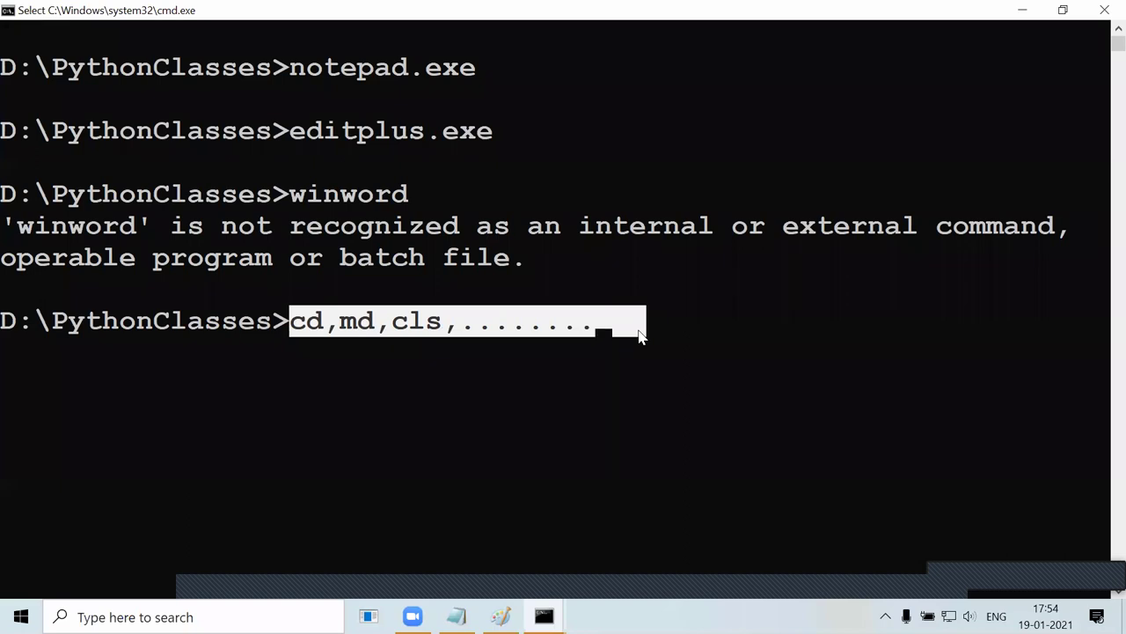
left_click(640, 336)
type("rm")
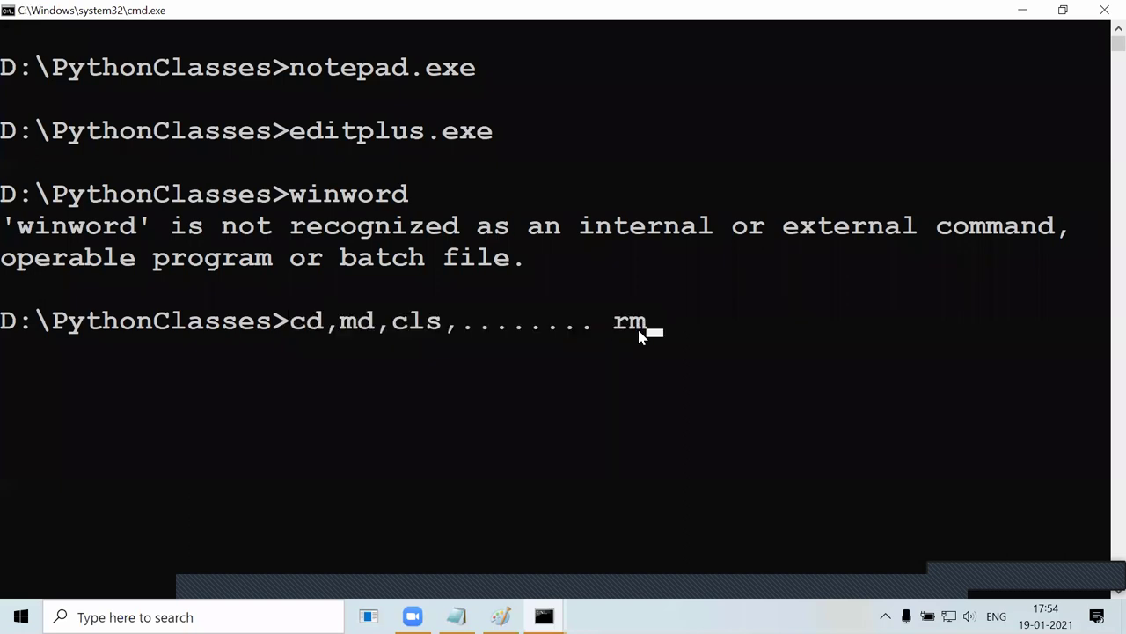
type("dir,del")
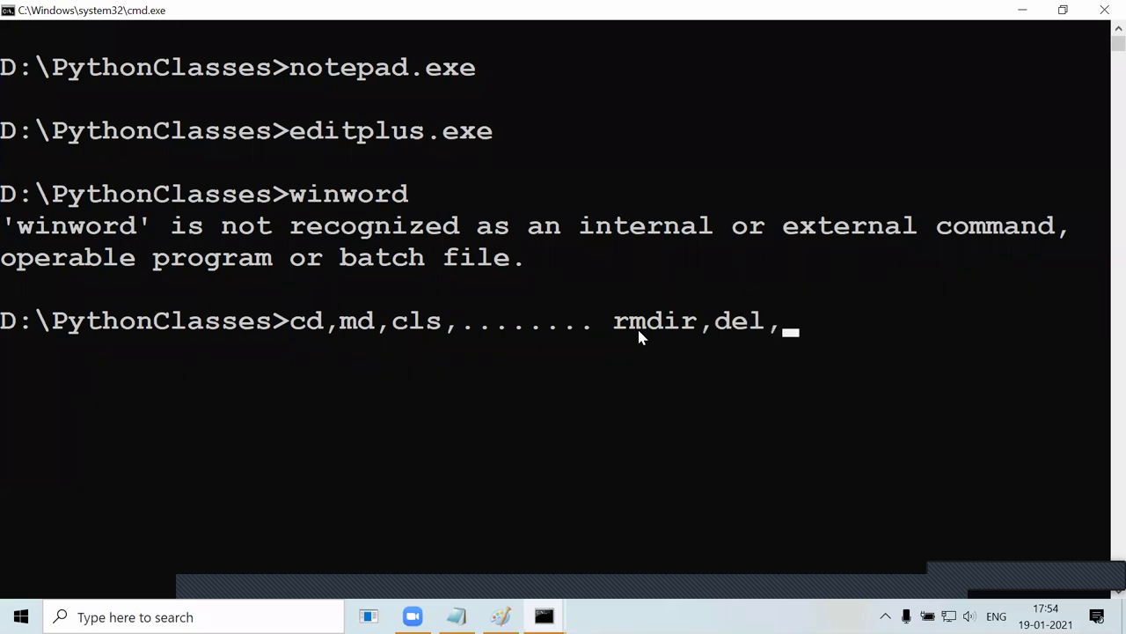
type(",rmdir")
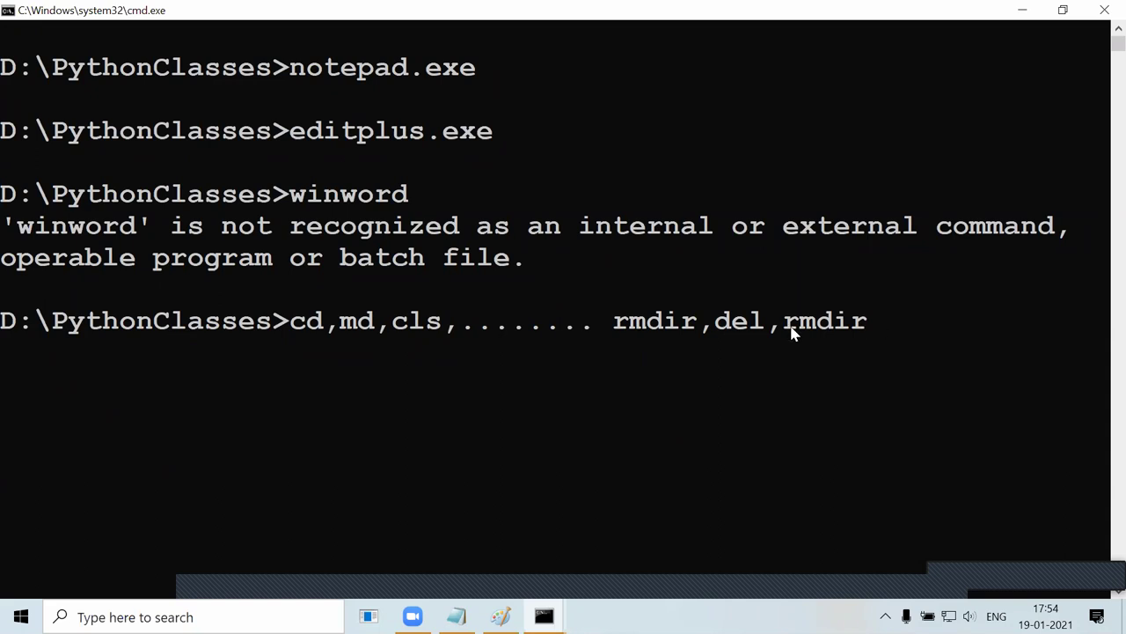
Highlight the rmdir and del commands within the example list on the prompt line.
left_click_drag(791, 326, 900, 330)
left_click_drag(774, 324, 704, 323)
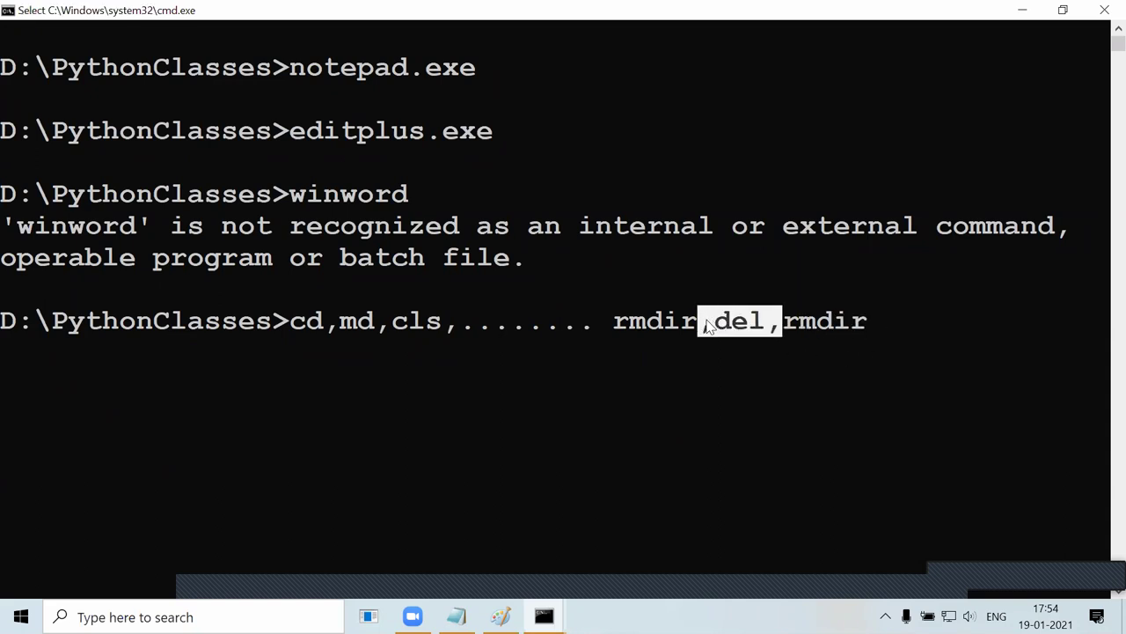
left_click(619, 325)
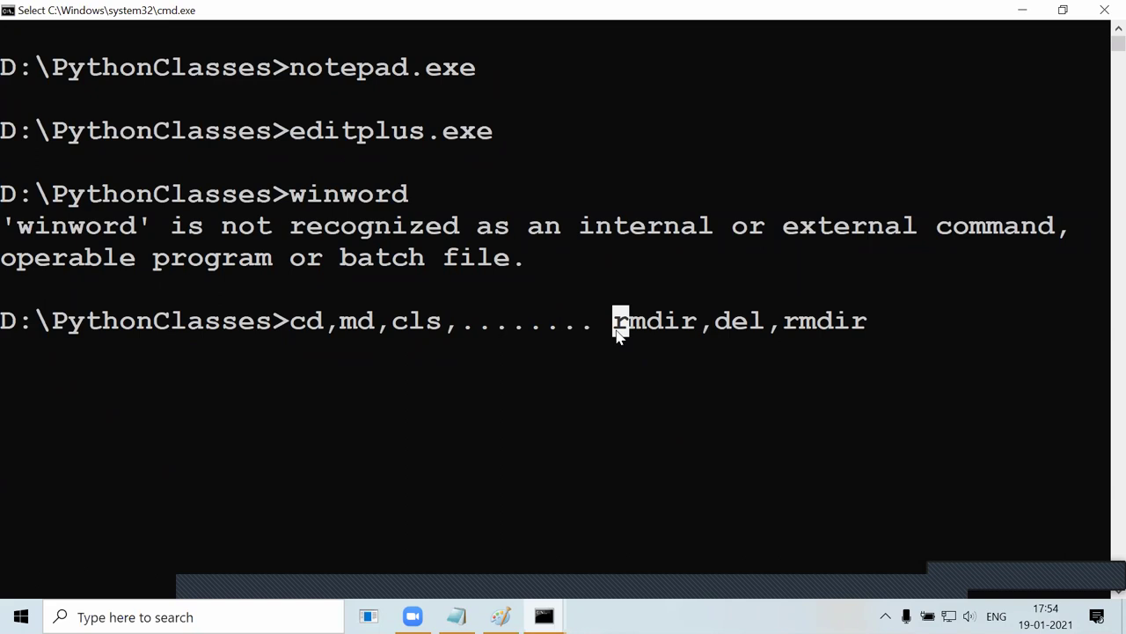
mouse_move(620, 326)
left_mouse_down()
mouse_move(697, 324)
mouse_move(621, 322)
left_mouse_up()
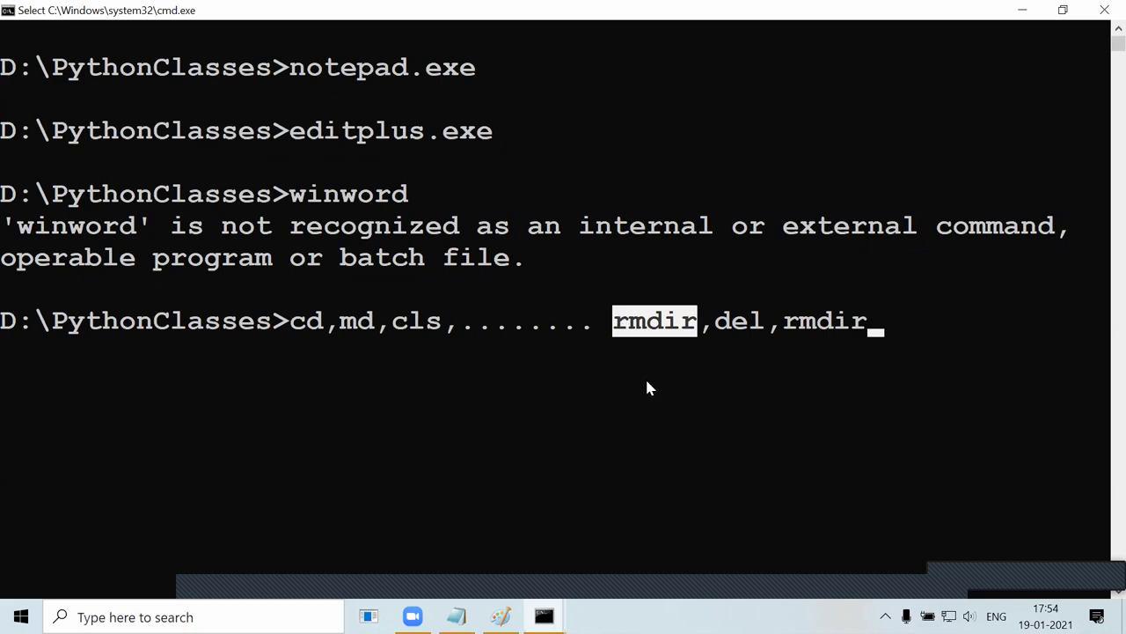
left_click_drag(621, 324, 692, 325)
left_click_drag(899, 324, 750, 323)
left_click(760, 319)
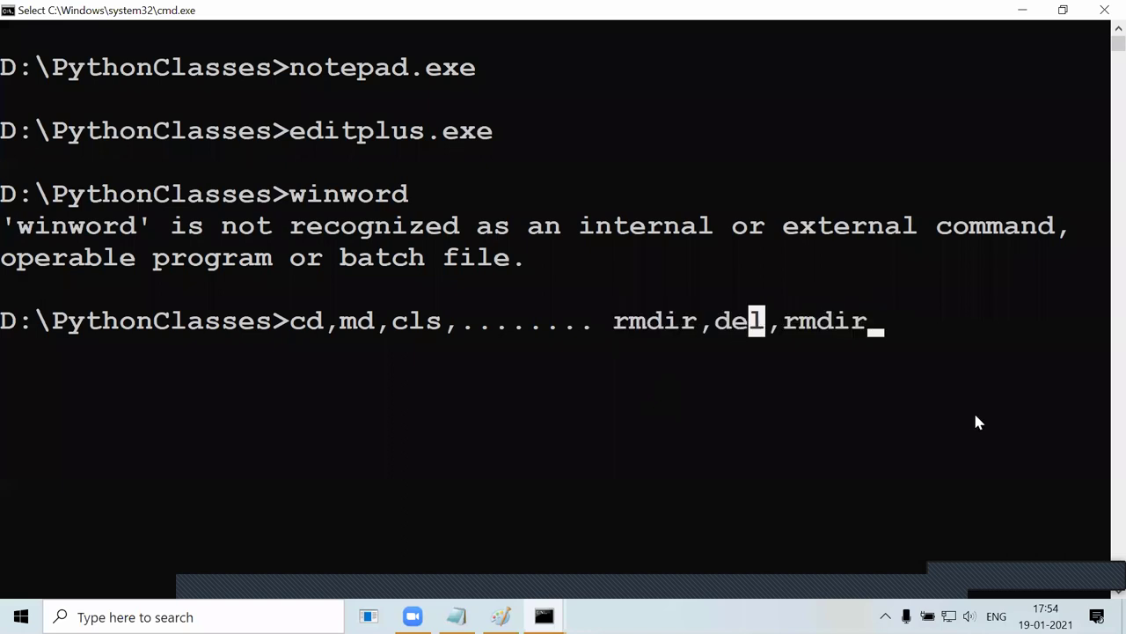
Clear the list of example commands from the prompt line, leaving it empty.
key("Escape")
key("BackSpace")
key("BackSpace")
key("BackSpace")
key("BackSpace")
key("BackSpace")
key("BackSpace")
key("BackSpace")
key("BackSpace")
key("BackSpace")
key("BackSpace")
key("BackSpace")
key("BackSpace")
key("BackSpace")
key("BackSpace")
key("BackSpace")
key("BackSpace")
key("BackSpace")
key("BackSpace")
key("BackSpace")
key("BackSpace")
key("BackSpace")
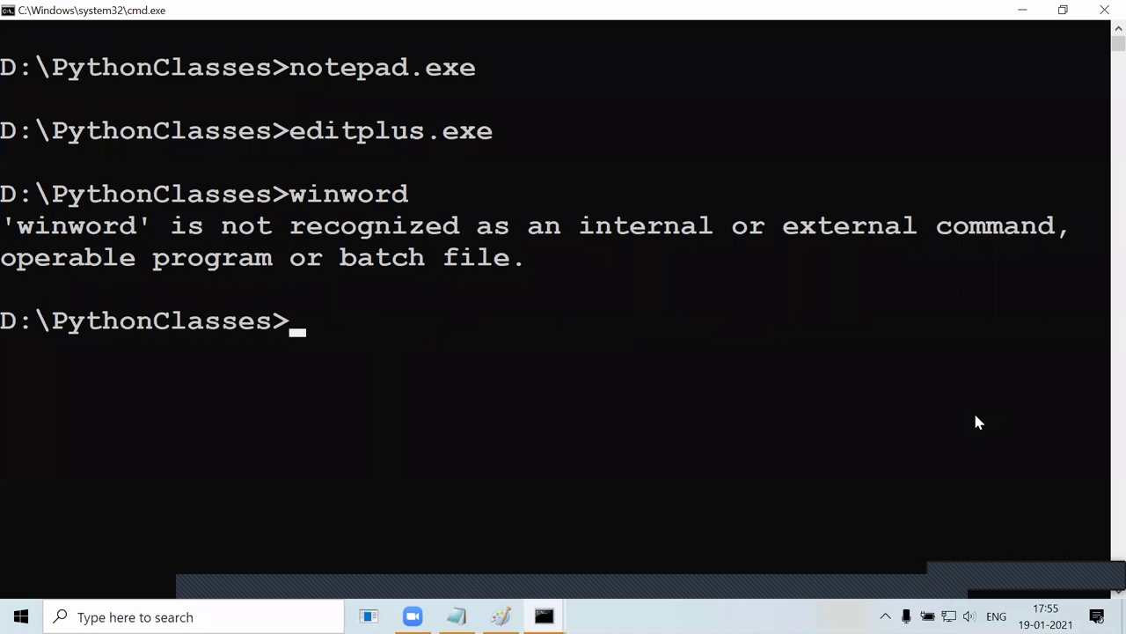
type("cls")
key("BackSpace")
key("BackSpace")
key("BackSpace")
Highlight the earlier notepad.exe command, view the 1.png diagram in Paint, and switch back to the command prompt.
left_click_drag(297, 69, 490, 81)
left_click(491, 81)
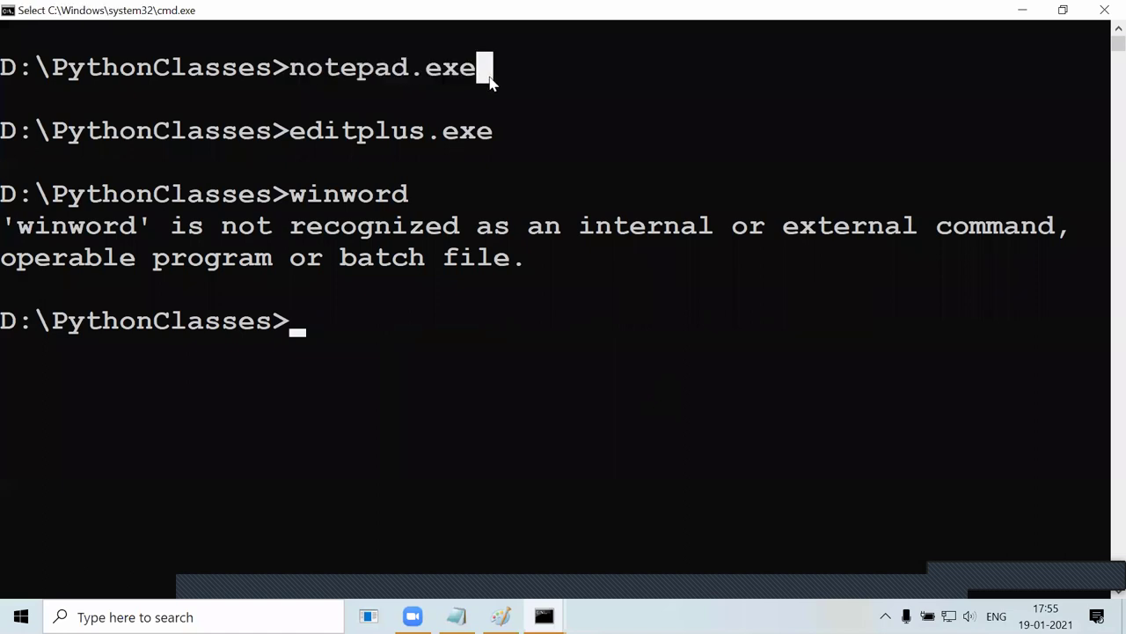
key("alt+Tab")
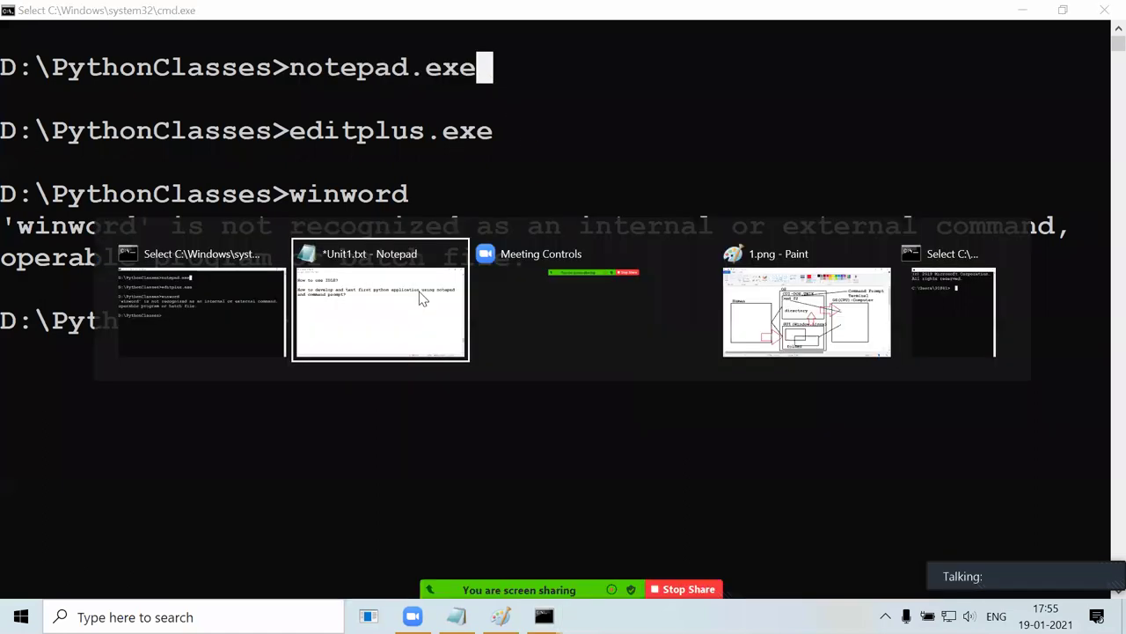
key("alt+Tab")
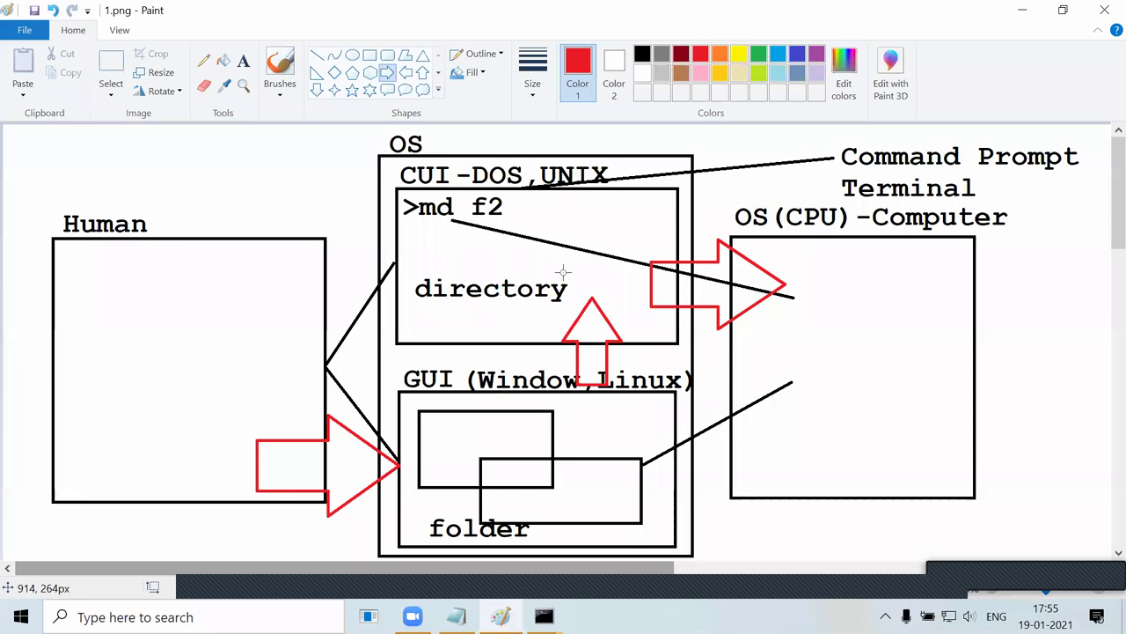
key("alt+Tab")
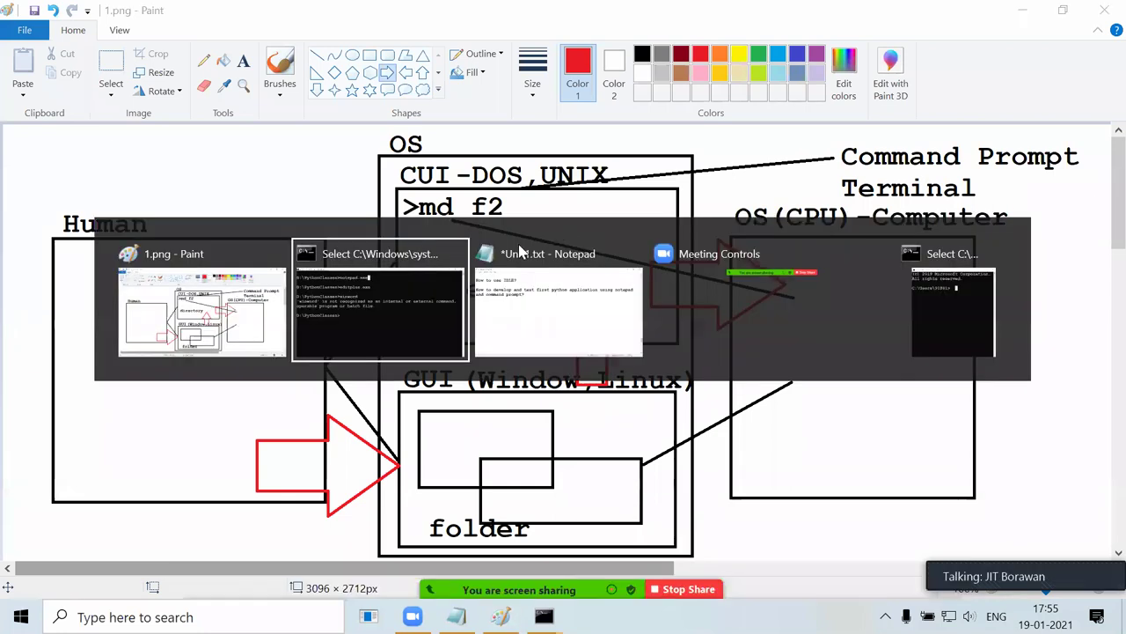
Highlight the notepad.exe, editplus.exe and winword commands with their output in the command prompt, and switch to the 1.png diagram in Paint.
left_click_drag(76, 83, 244, 352)
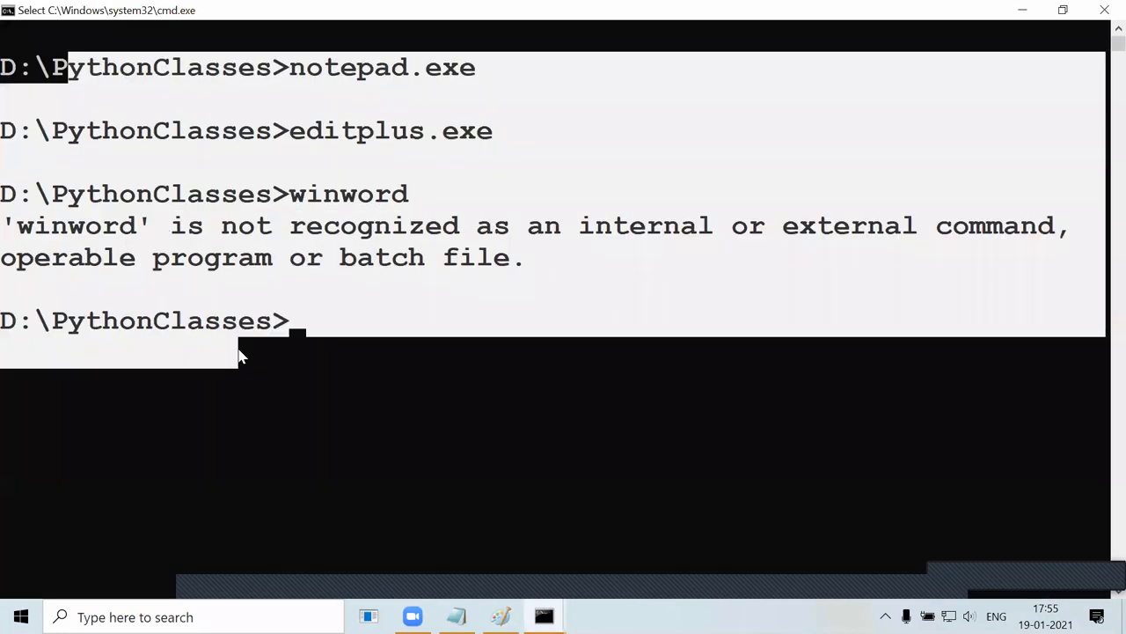
left_click(252, 356)
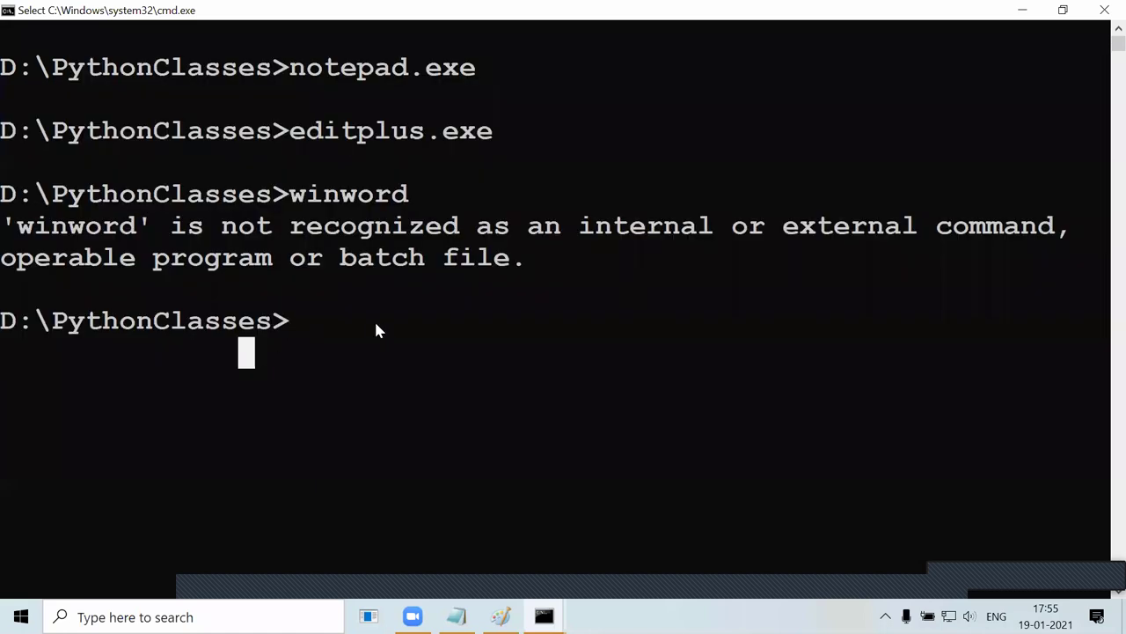
key("alt+Tab")
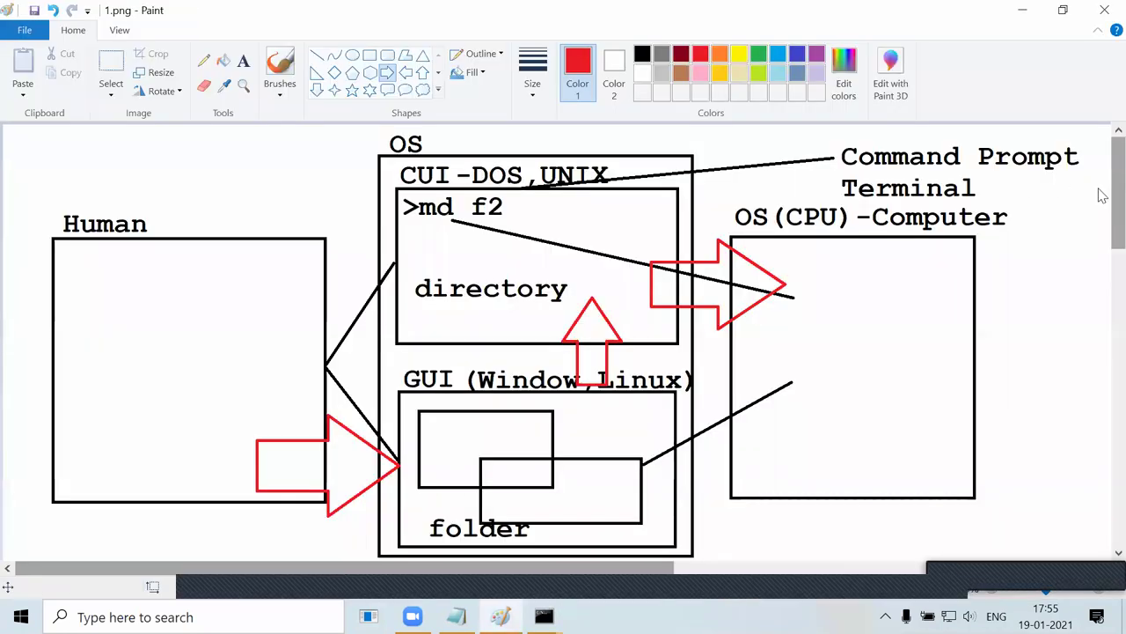
Draw a tall red rectangle in the blank area of the canvas below the existing diagram.
scroll(1100, 211, "down", 3)
scroll(1102, 264, "down", 8)
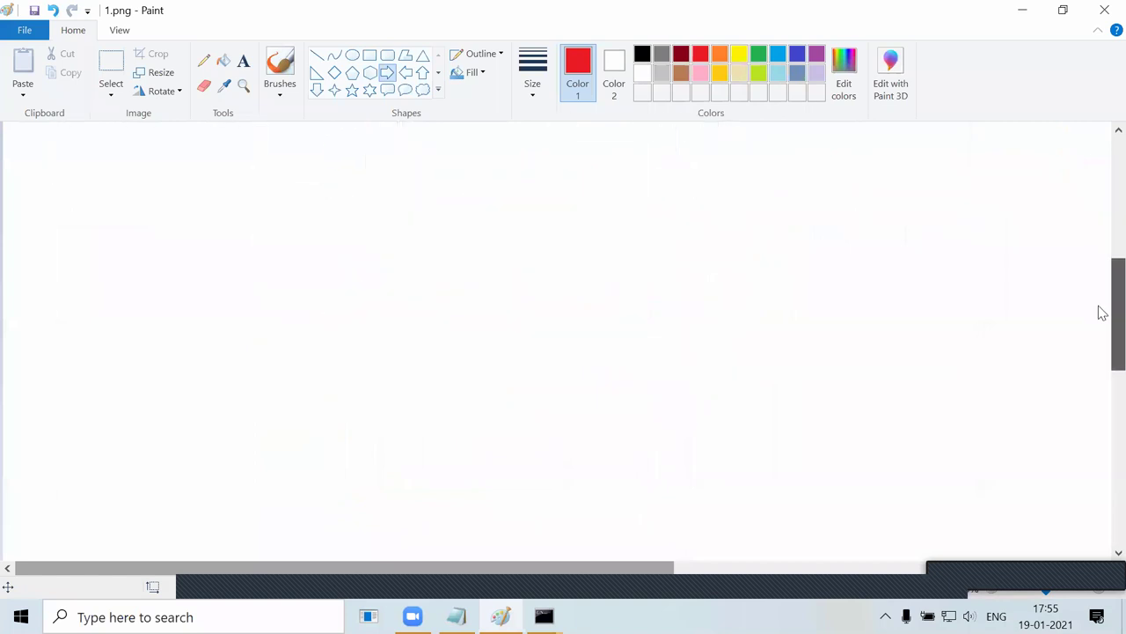
scroll(1101, 290, "up", 2)
scroll(1103, 292, "down", 1)
scroll(1102, 292, "down", 1)
left_click(369, 56)
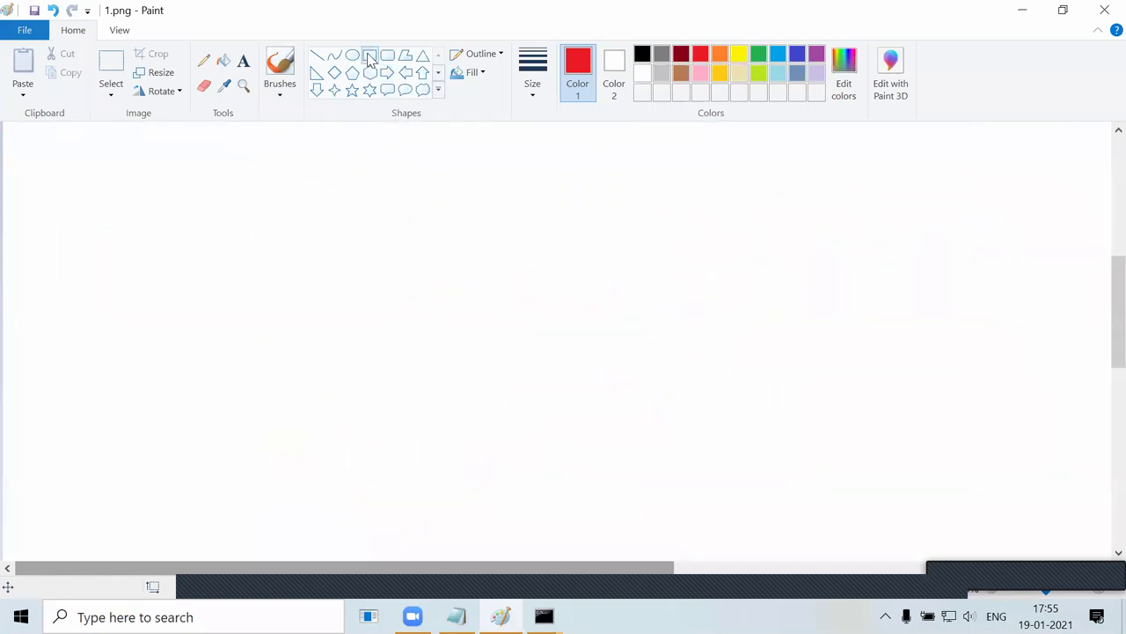
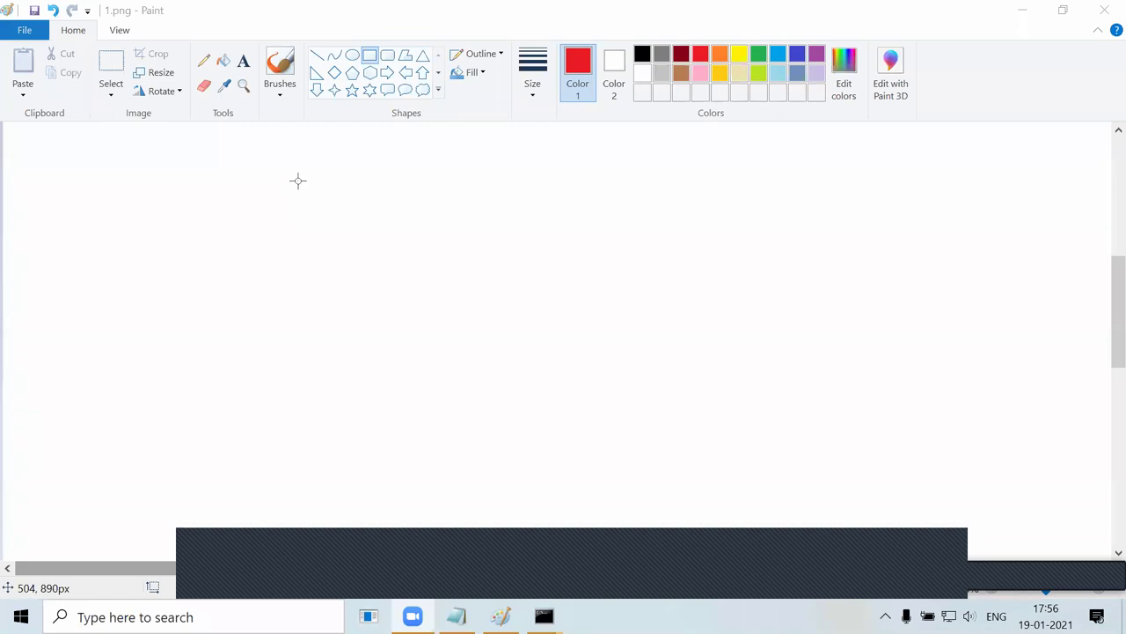
left_click(376, 57)
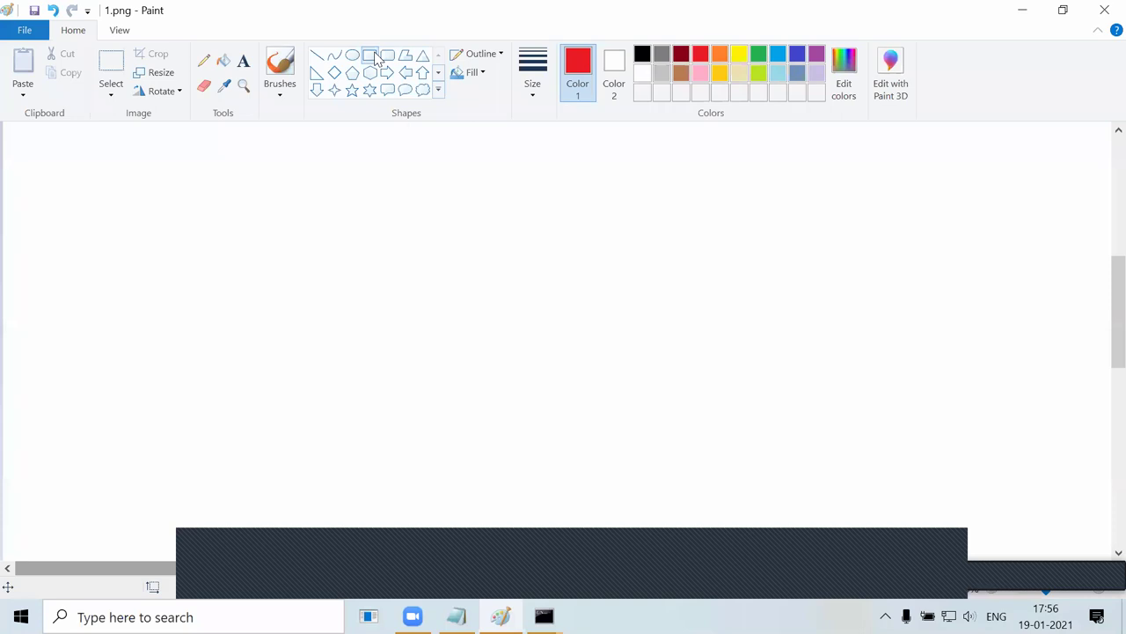
left_click(376, 57)
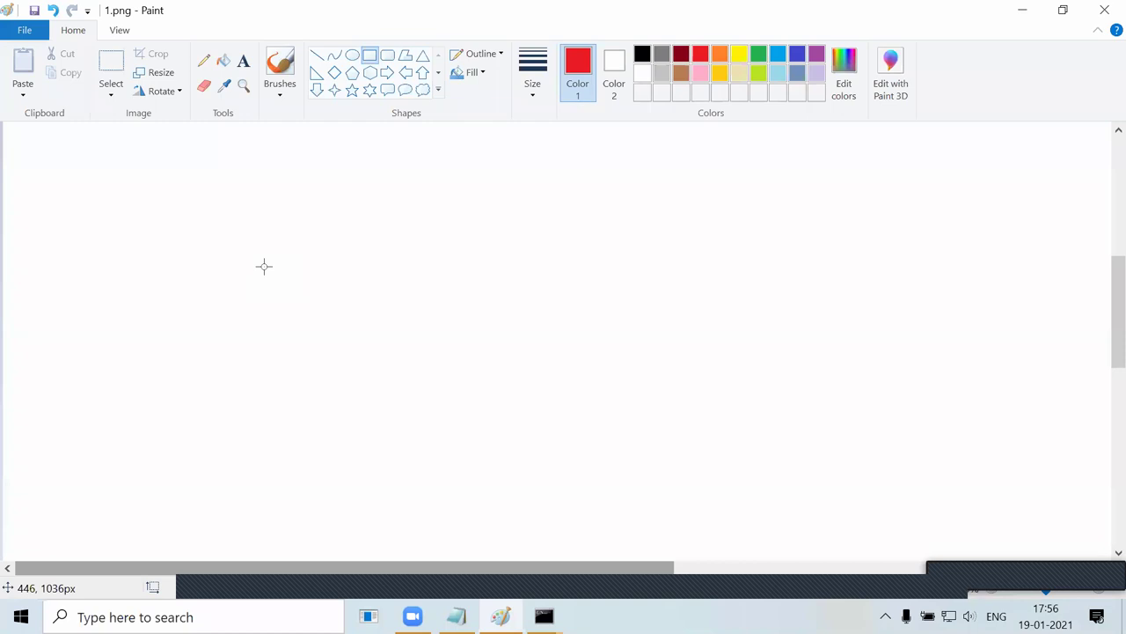
left_click(370, 56)
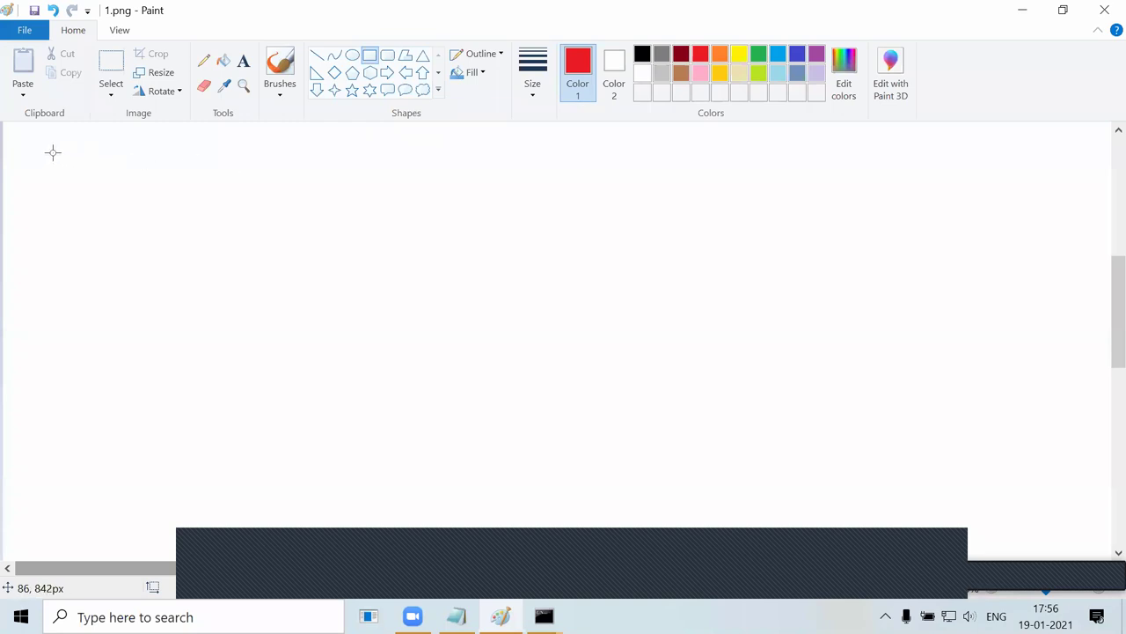
mouse_move(53, 151)
left_mouse_down()
mouse_move(85, 151)
mouse_move(317, 380)
mouse_move(333, 506)
left_mouse_up()
Add the red text >notepad just inside the upper edge of the rectangle.
left_click(244, 60)
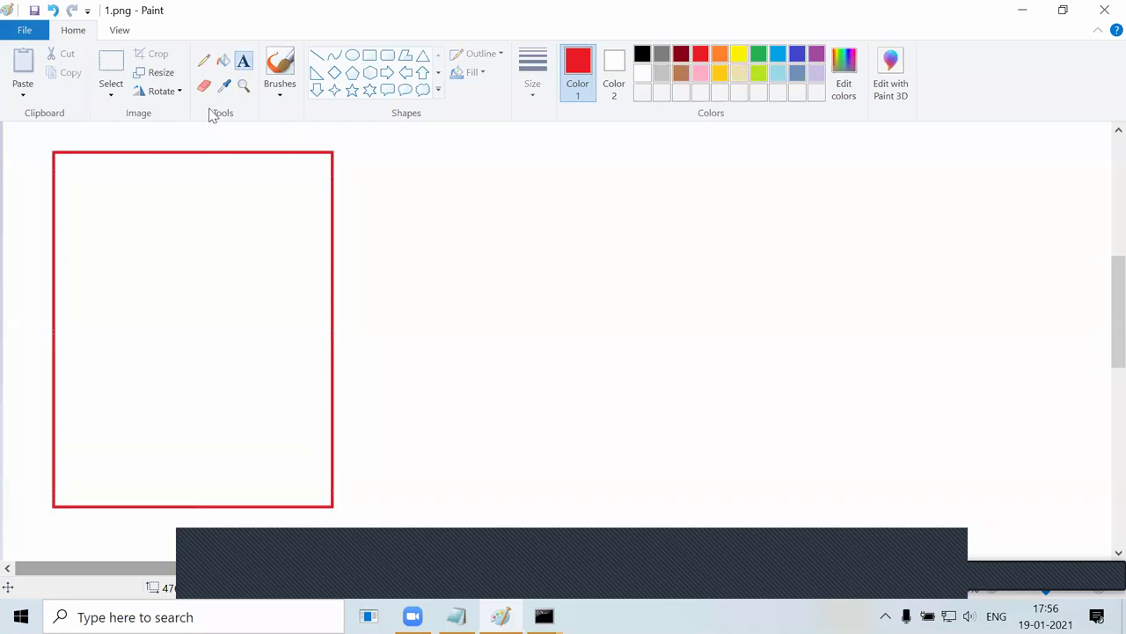
left_click(58, 174)
type(">")
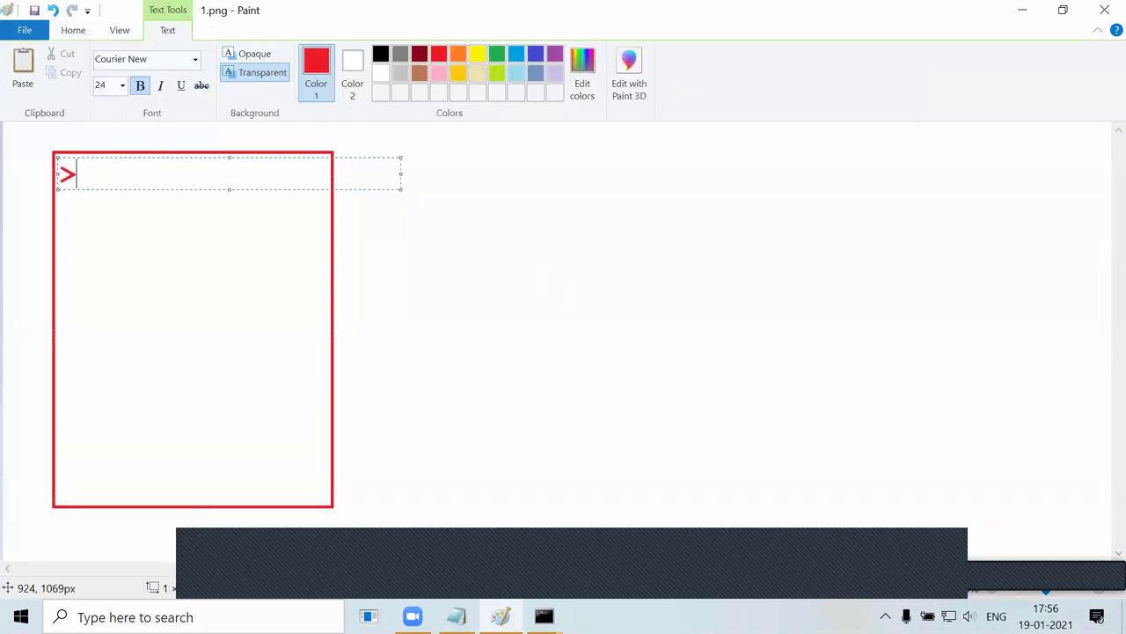
type("notepad")
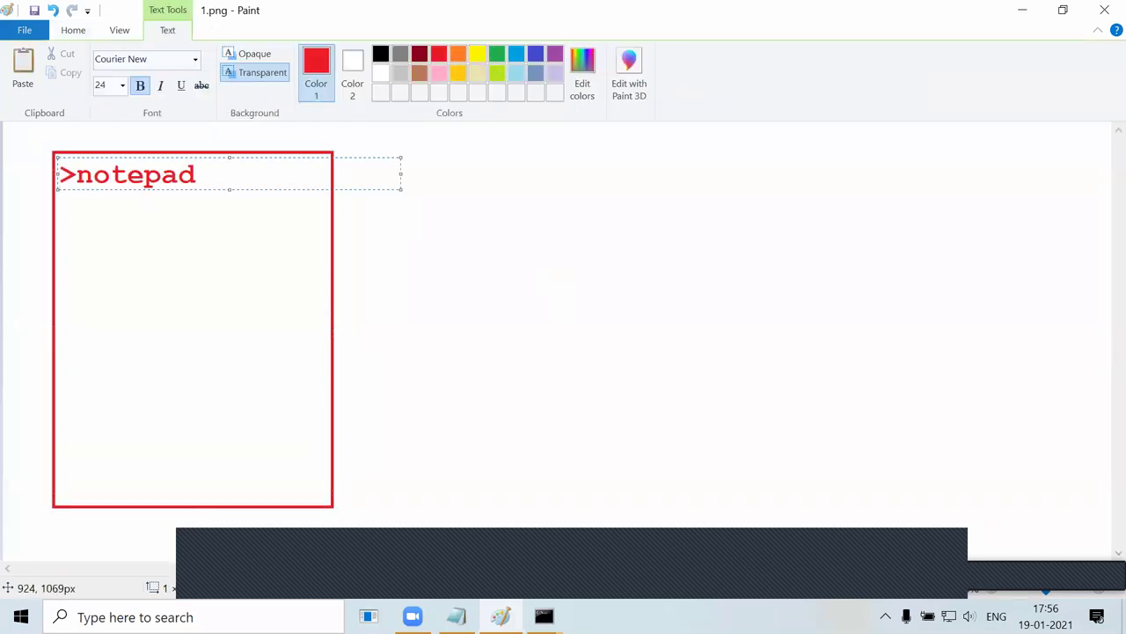
Highlight the word notepad in the >notepad text and close the text box.
key("shift+Left")
key("shift+Left")
key("shift+Left")
key("shift+Left")
key("shift+Left")
key("shift+Left")
key("shift+Left")
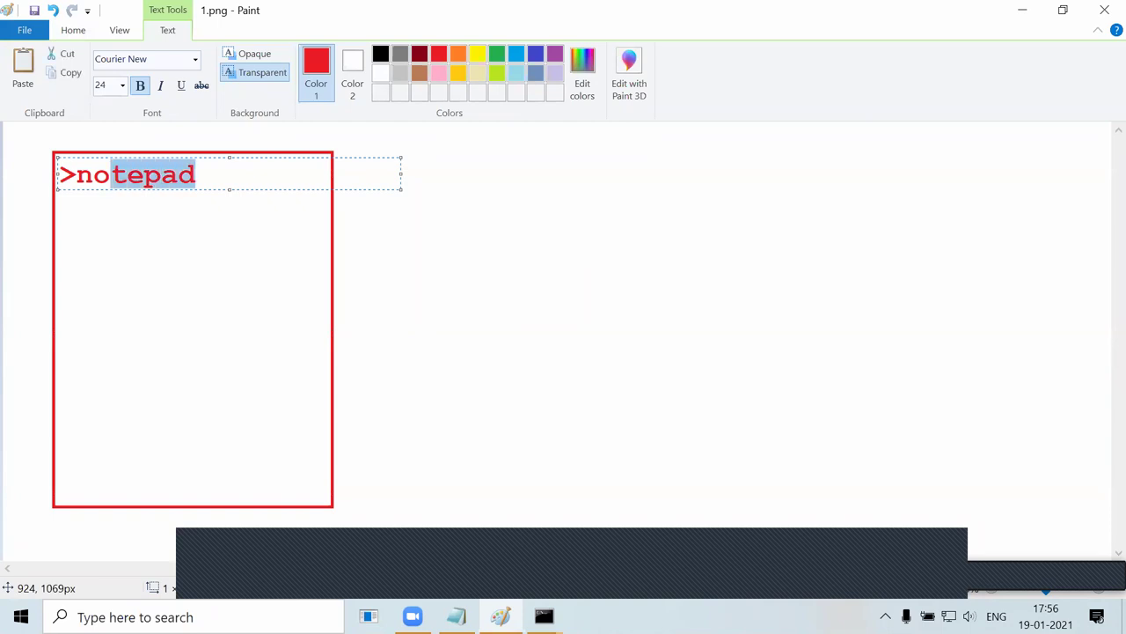
key("Right")
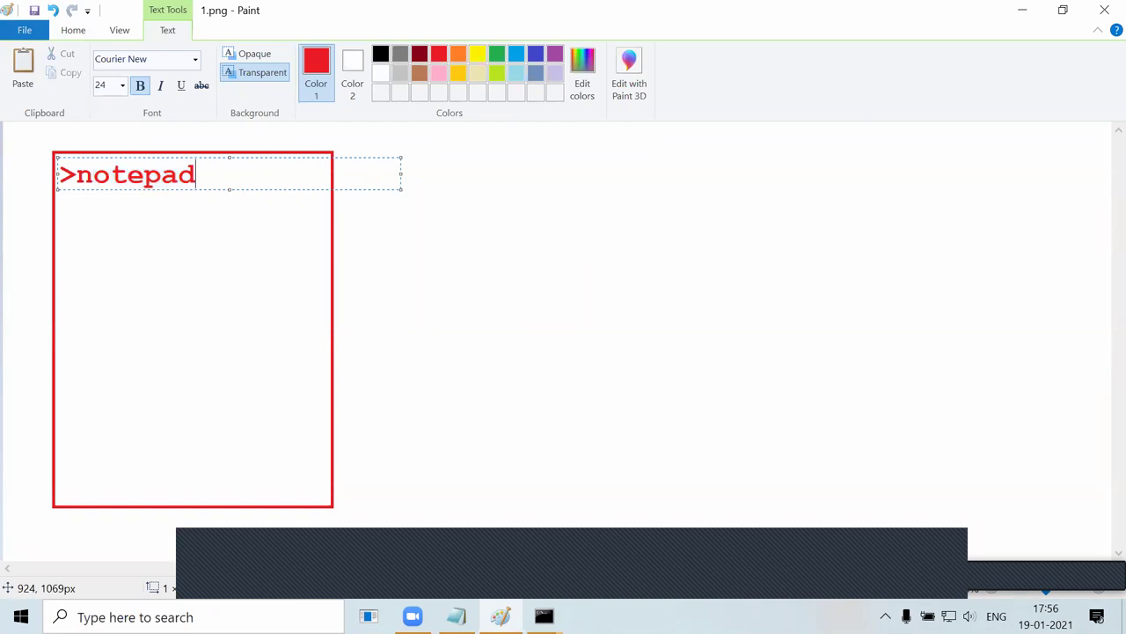
left_click(618, 178)
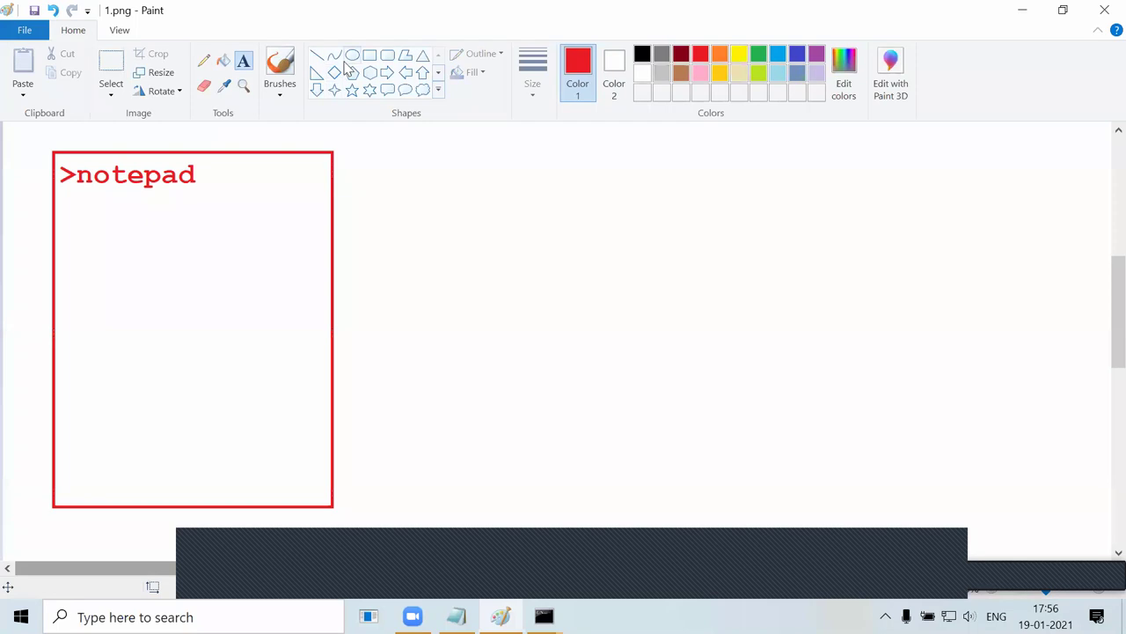
Add the label cmd just above the rectangle's upper edge.
left_click(58, 129)
type("cmd")
left_click(164, 367)
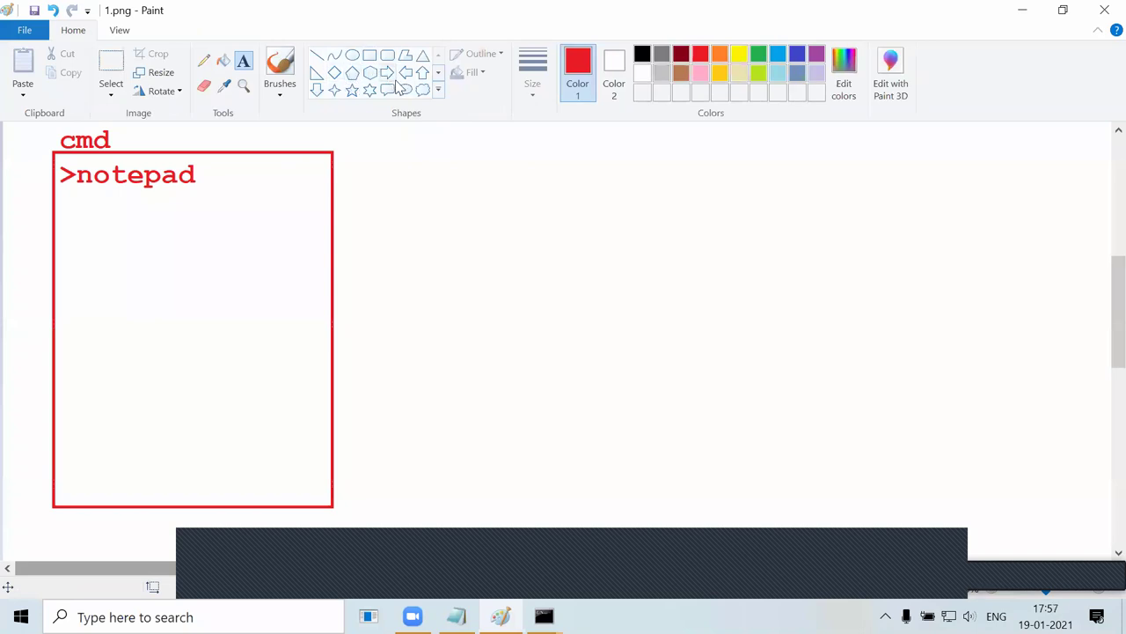
Draw a small up arrow pointing at notepad and label it command underneath.
left_click(424, 72)
left_click_drag(116, 193, 144, 250)
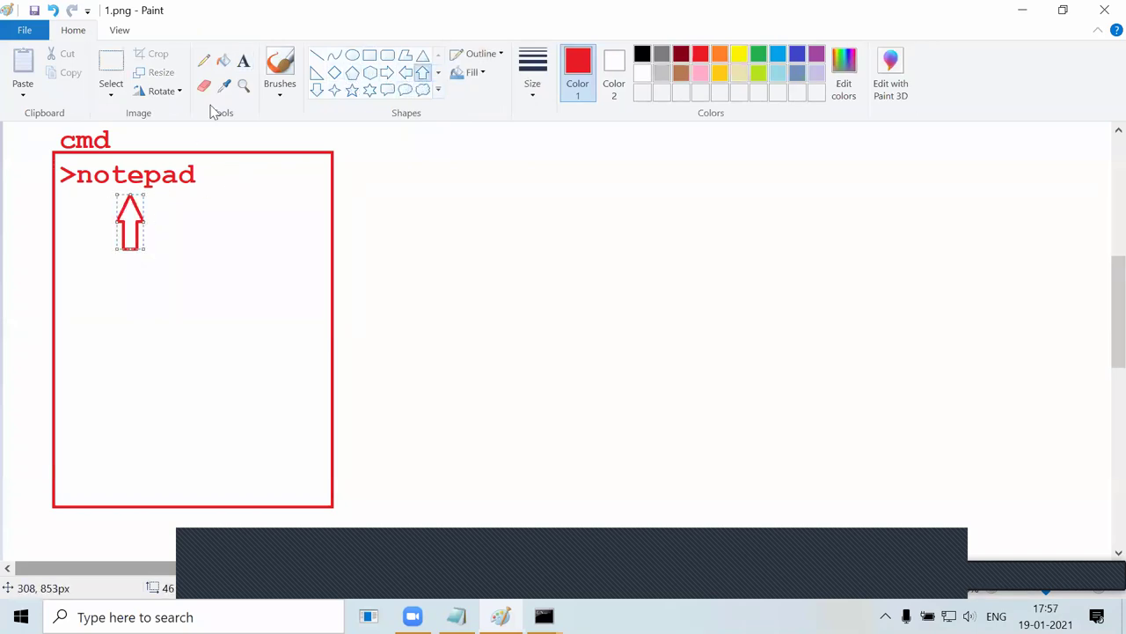
left_click(243, 65)
left_click(110, 260)
type("command")
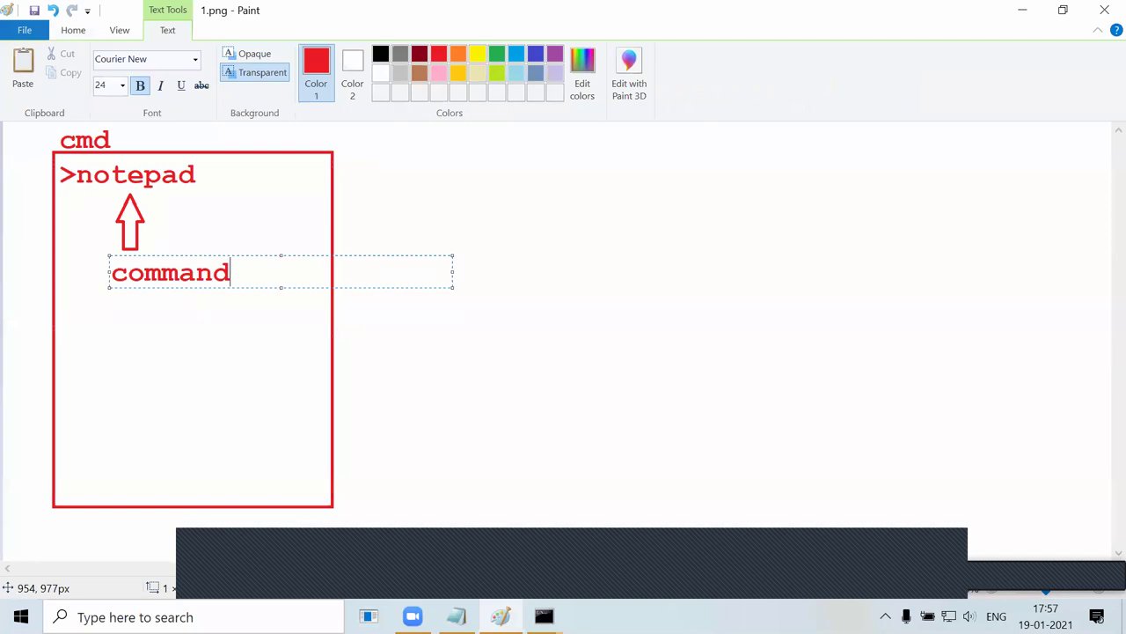
Add the line 1. search(notepad.exe) below command, enlarging the text box to fit it.
key("Return")
type("1. s")
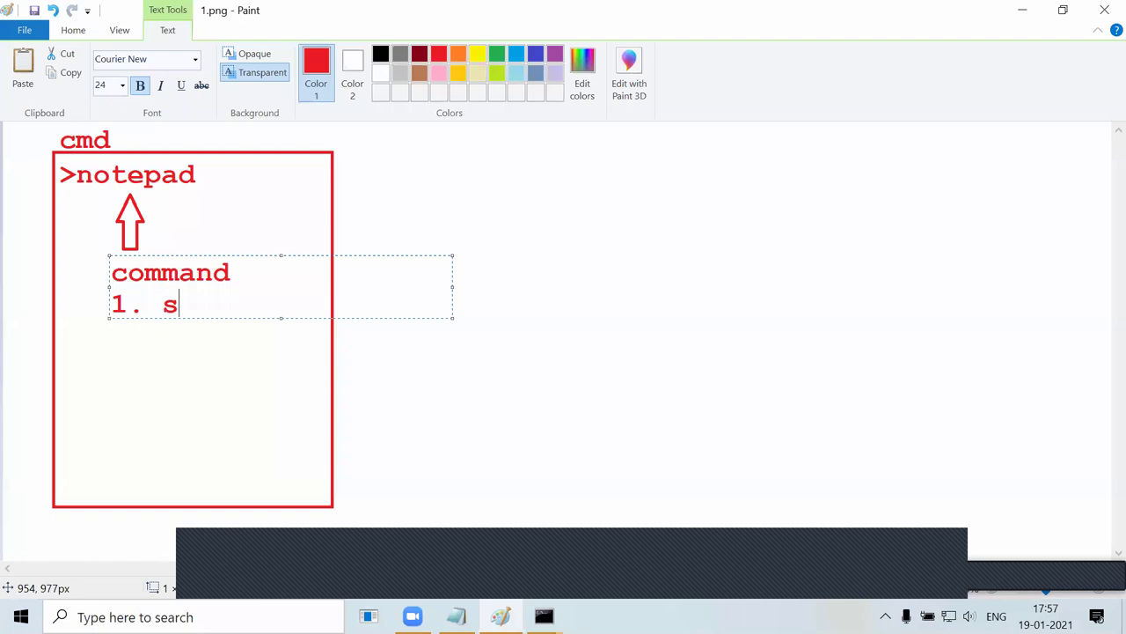
type("earch(")
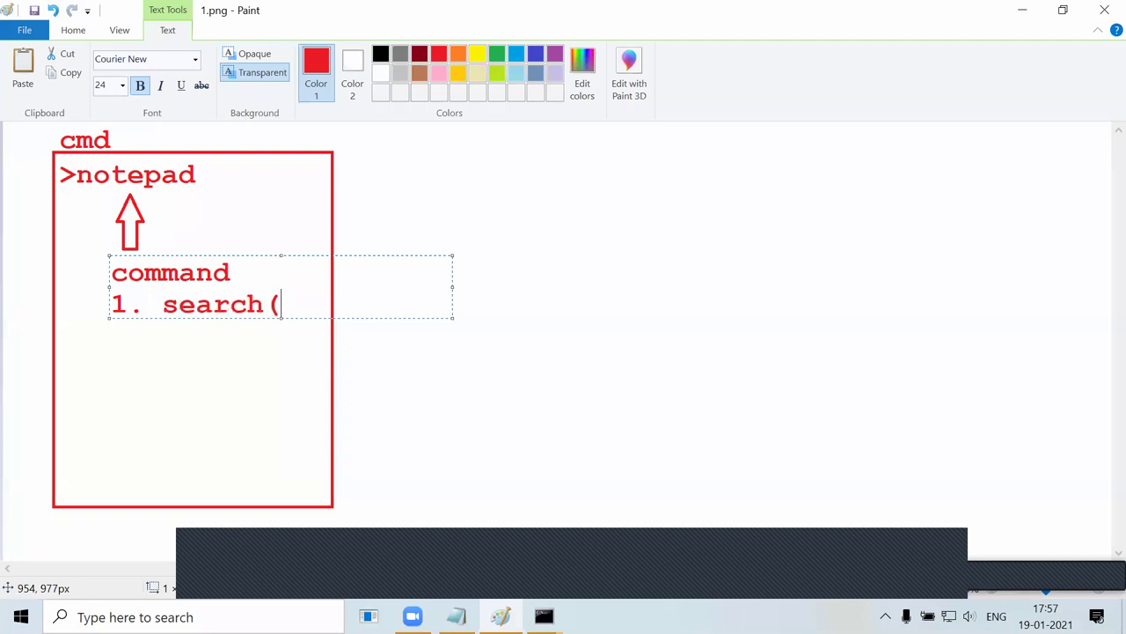
type("notepad")
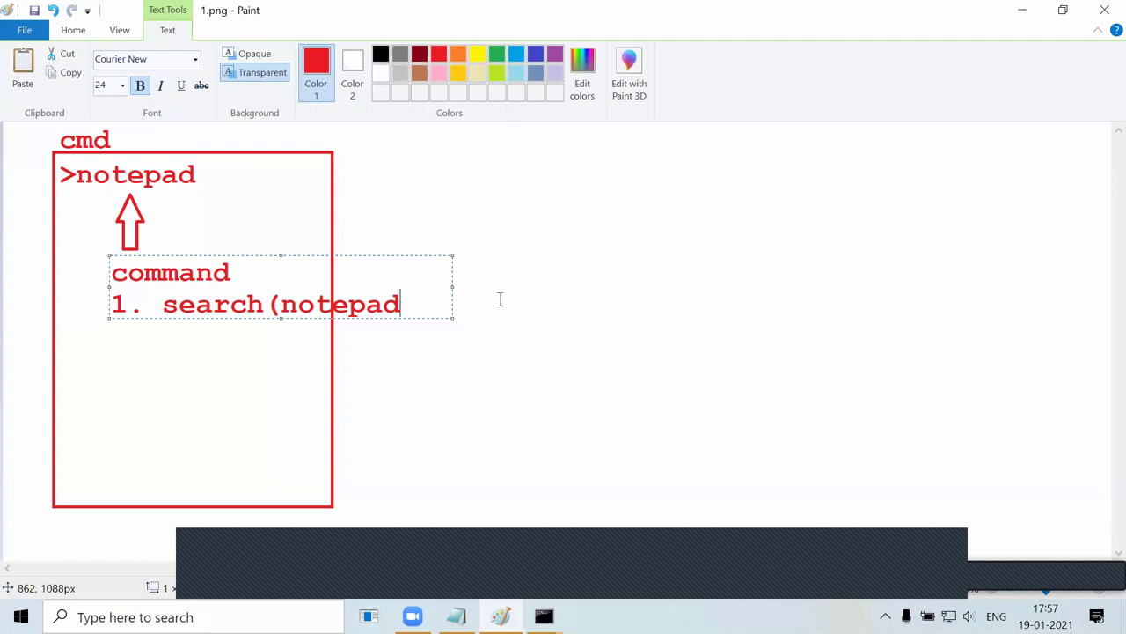
left_click_drag(453, 317, 564, 393)
type(".exe)")
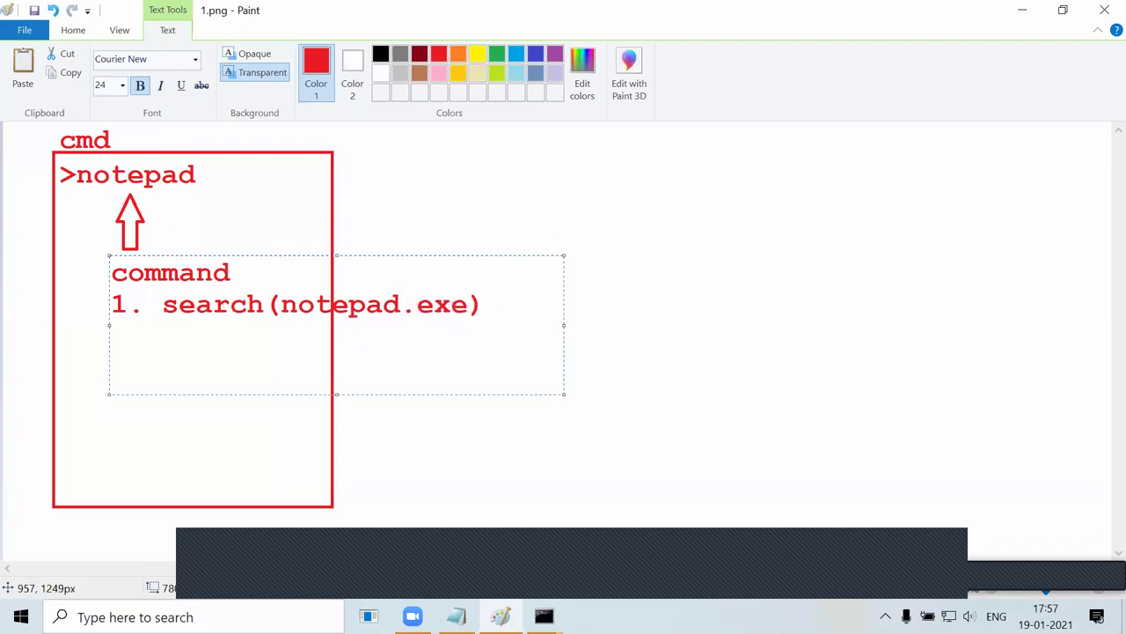
Highlight notepad.exe in the search line and close the text box.
left_click_drag(492, 304, 275, 305)
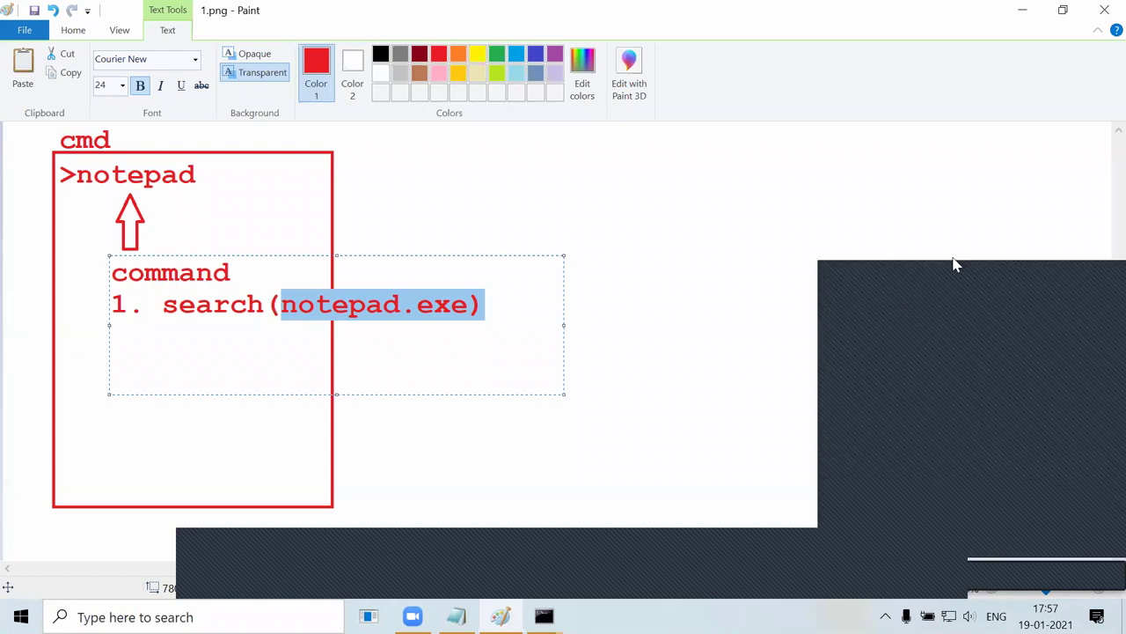
left_click_drag(482, 308, 239, 304)
left_click(239, 304)
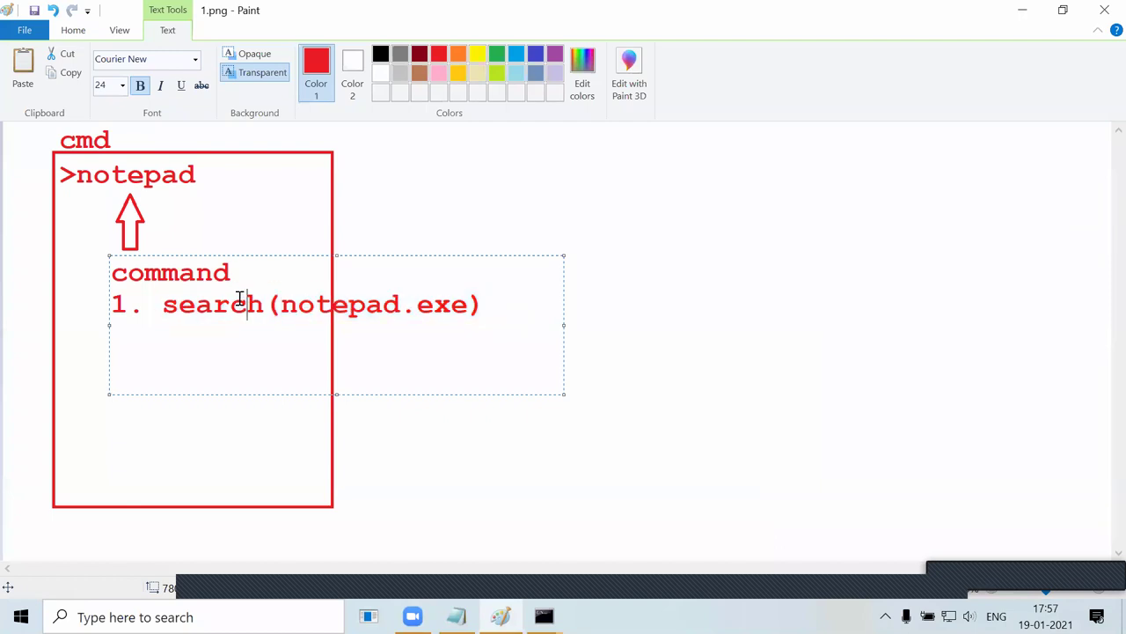
left_click(298, 304)
left_click(364, 222)
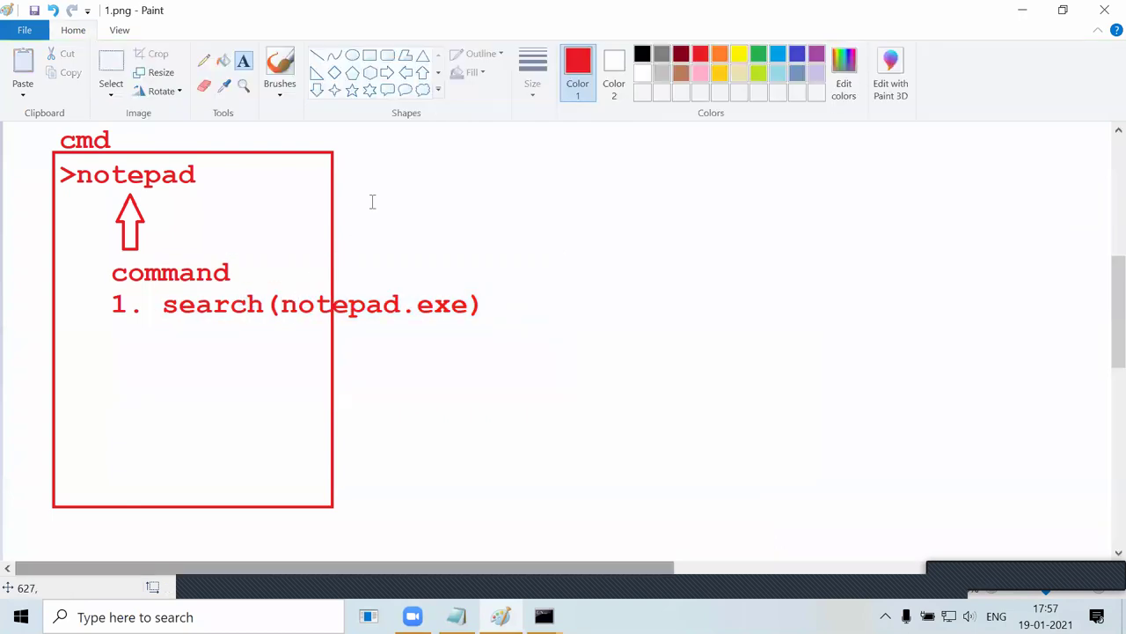
Draw two straight lines branching down from notepad.exe, one to each side.
left_click(317, 55)
left_click_drag(368, 326, 245, 415)
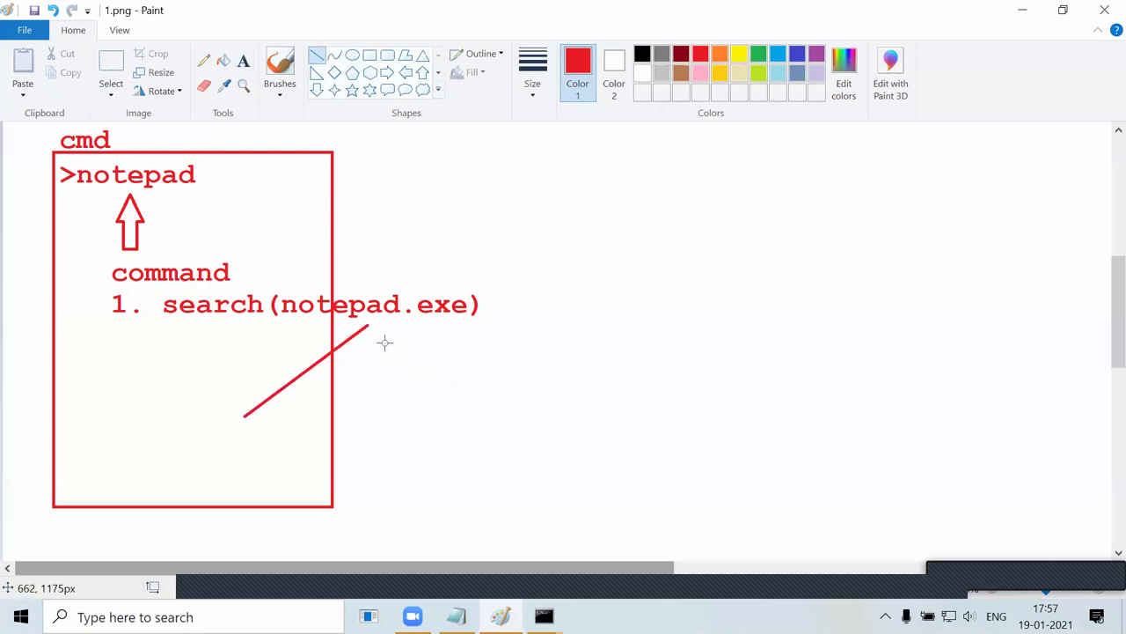
left_click_drag(367, 325, 449, 411)
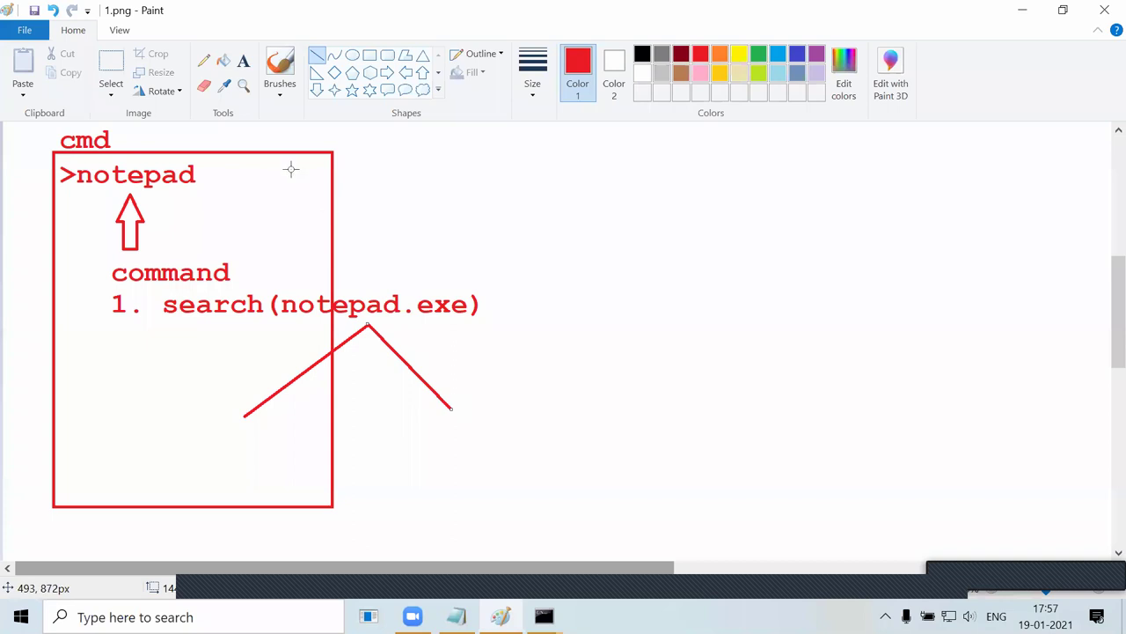
Label the ends of the two branch lines c and d.
left_click(244, 60)
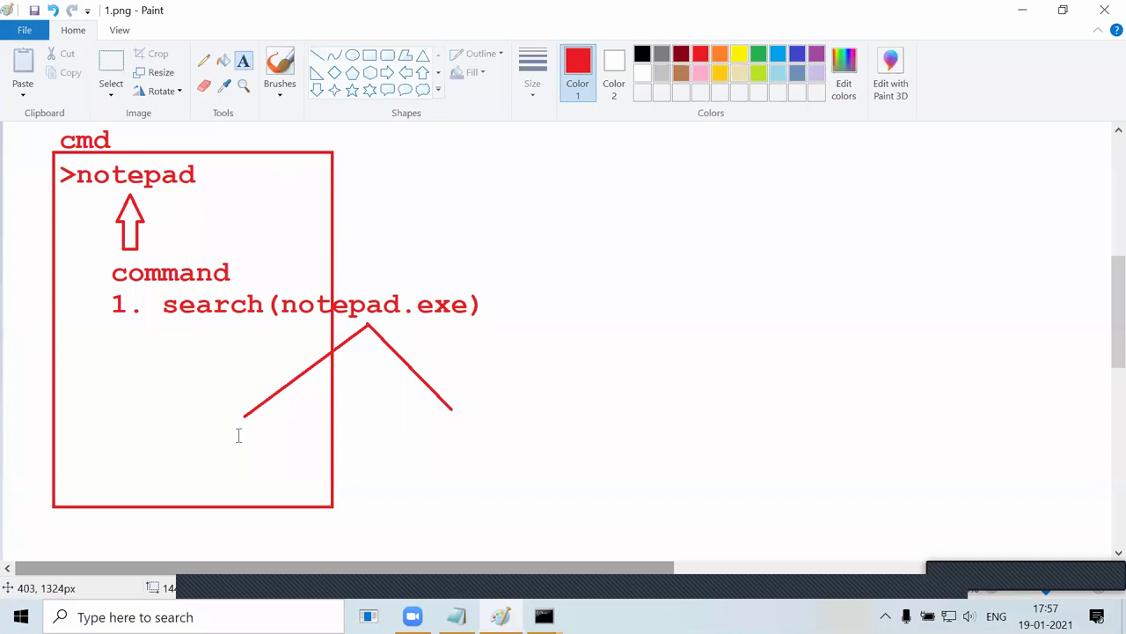
left_click(239, 433)
type("c           d")
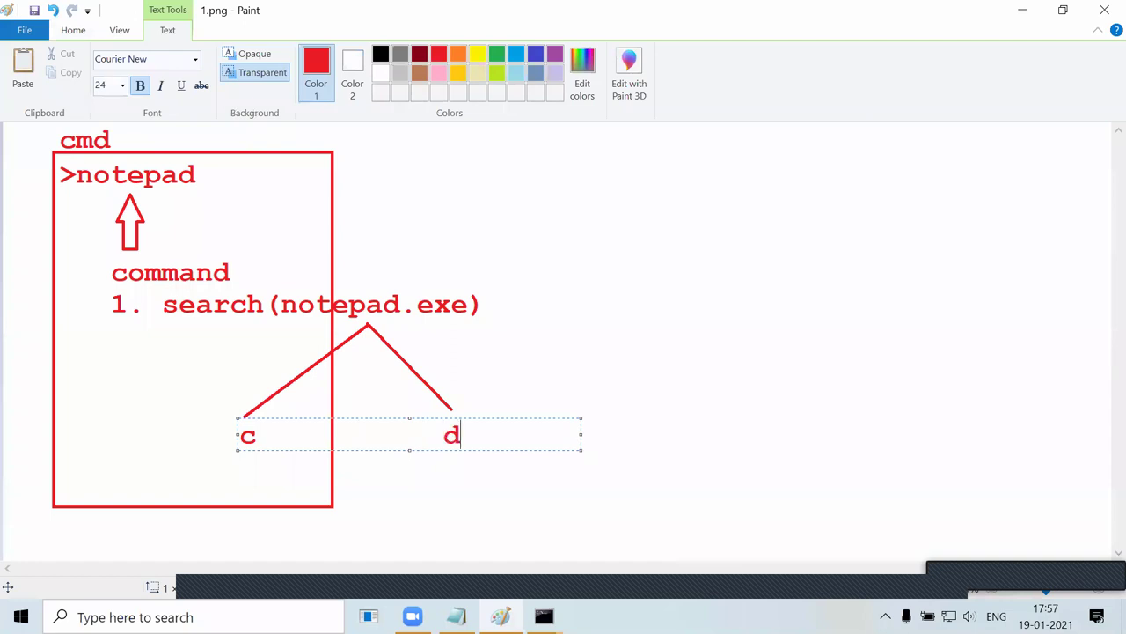
left_click(354, 377)
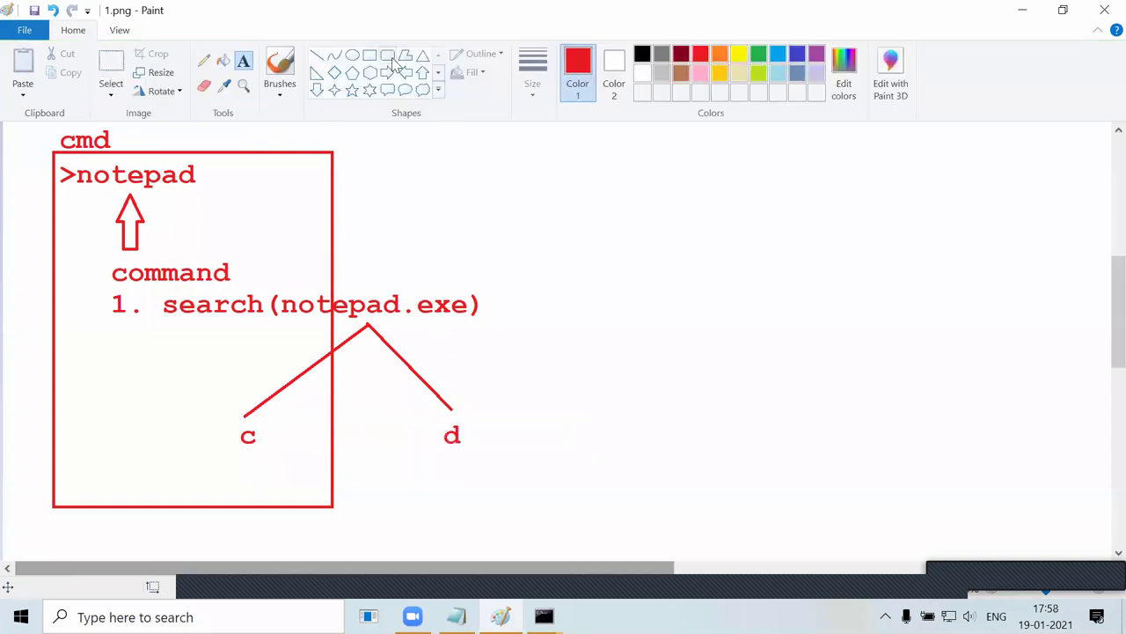
Draw a small red ellipse around each of the c and d labels.
left_click(353, 55)
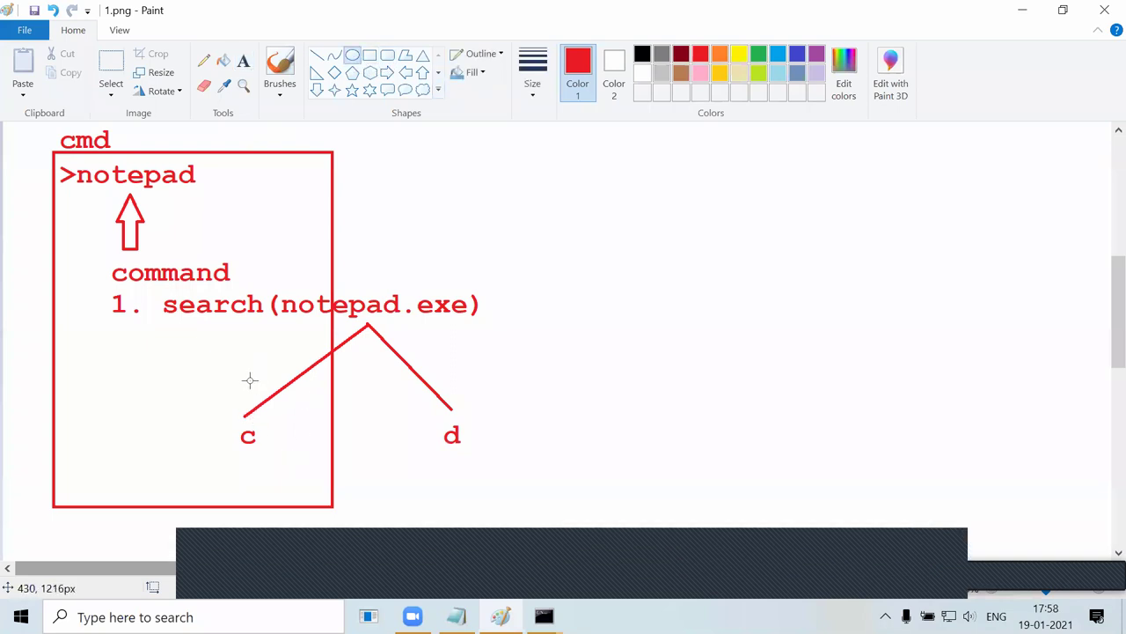
mouse_move(221, 417)
left_mouse_down()
mouse_move(264, 428)
mouse_move(273, 455)
left_mouse_up()
left_click_drag(420, 416, 483, 455)
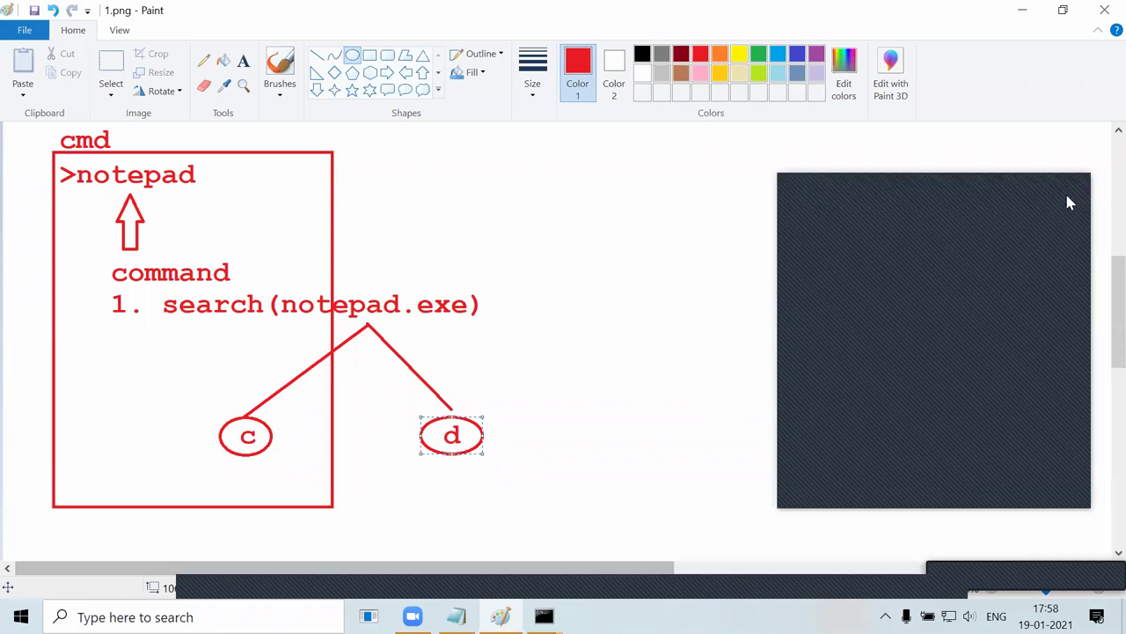
left_click(517, 388)
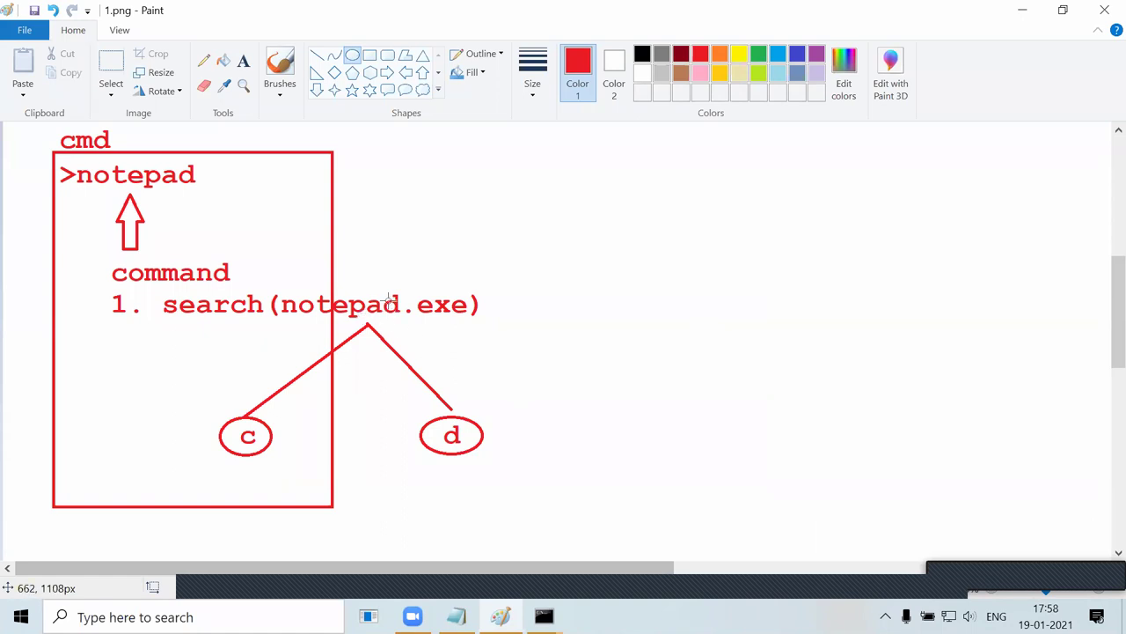
Draw a large ellipse enclosing both the c and d nodes and delete it.
left_click_drag(172, 373, 534, 482)
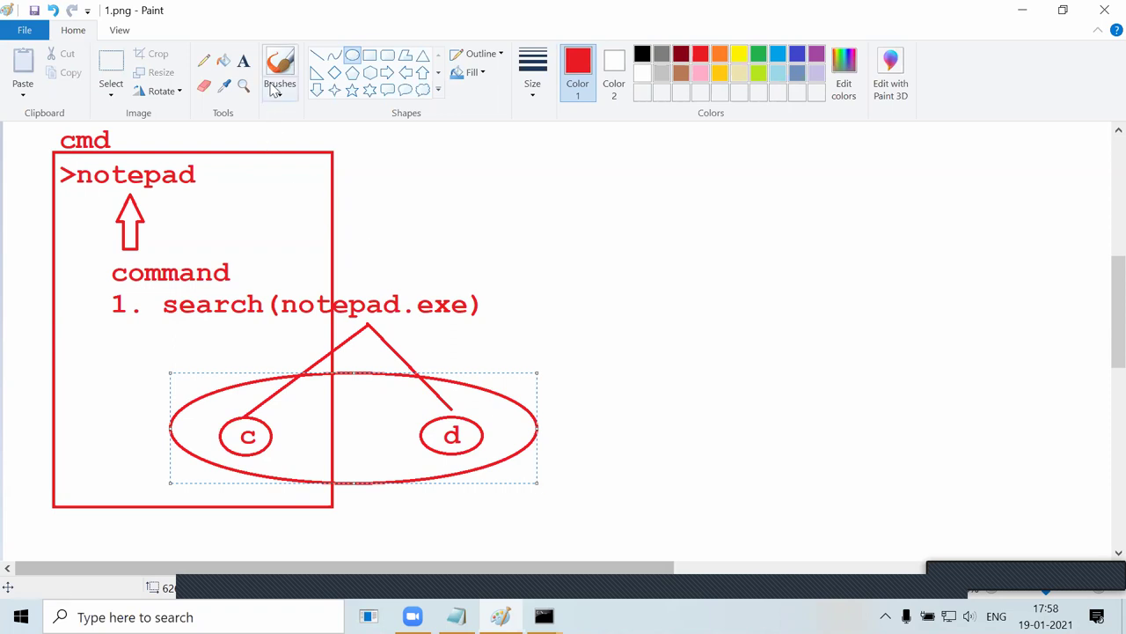
key("Delete")
left_click(244, 65)
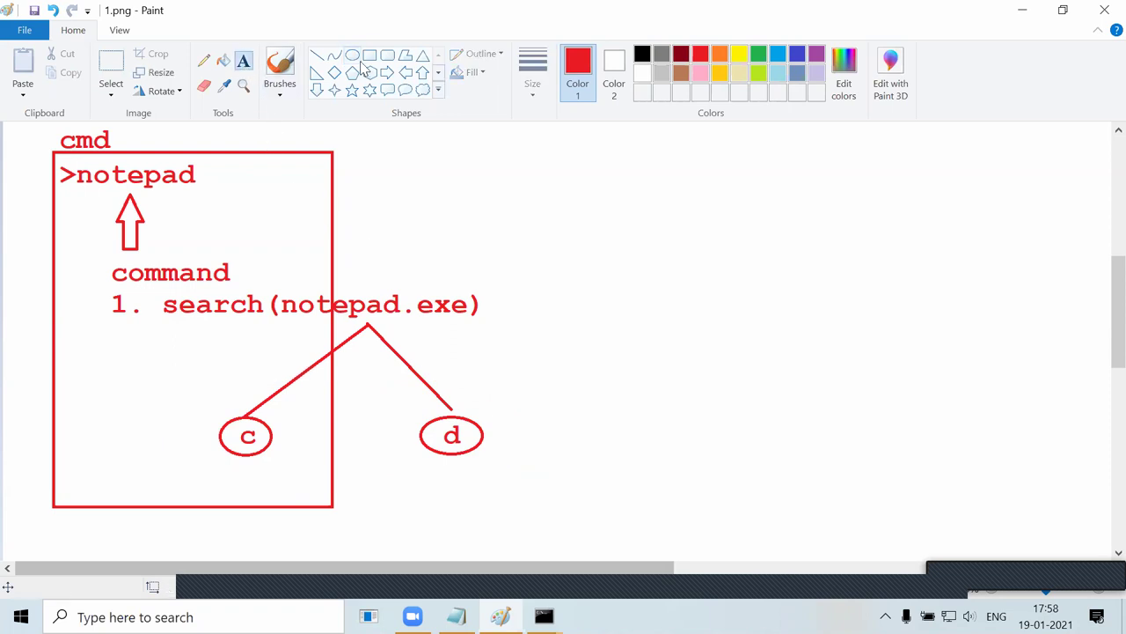
Draw a large red rectangle beside the search tree and label it 1TB=1024GB above its upper edge.
left_click(370, 57)
left_click_drag(621, 185, 1072, 480)
left_click(549, 148)
left_click(244, 62)
left_click(626, 167)
type("1TB=1")
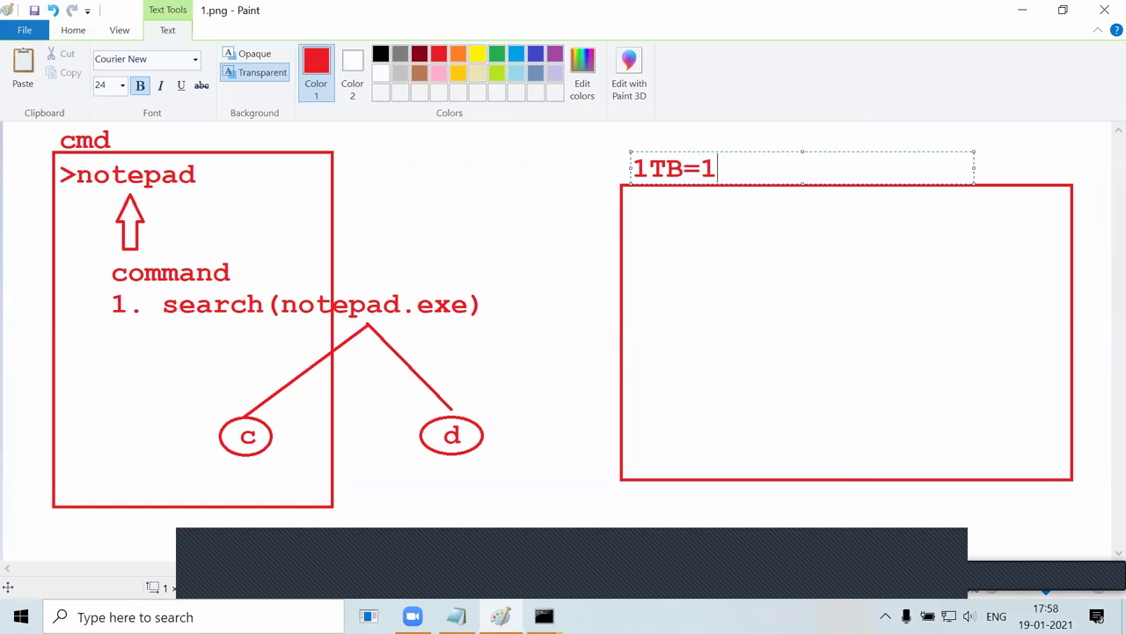
type("024GB")
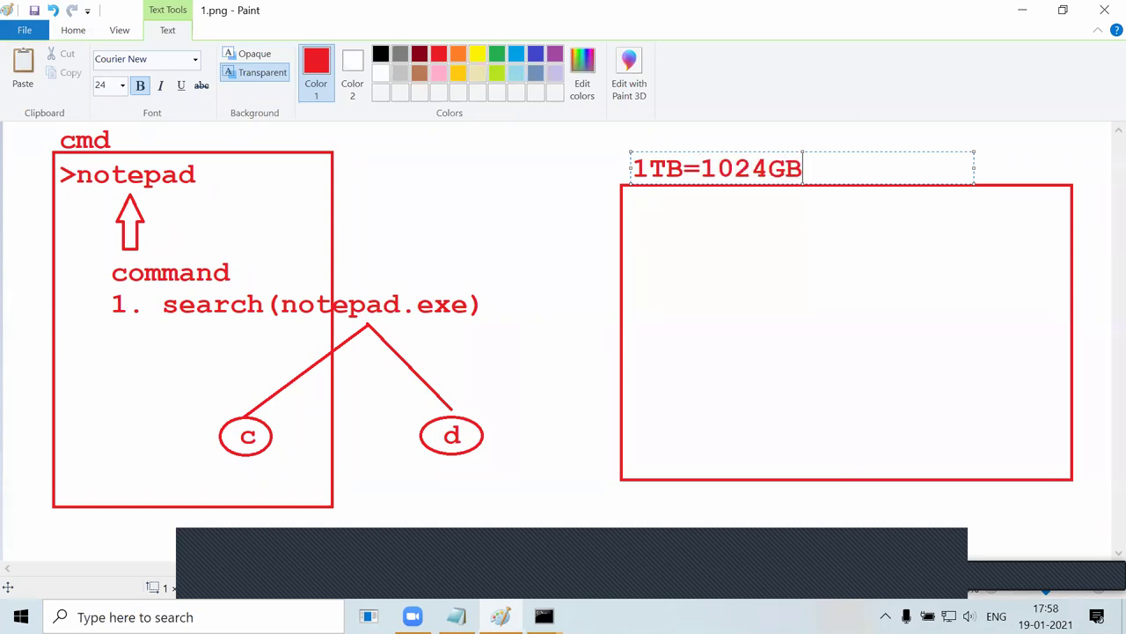
left_click(709, 289)
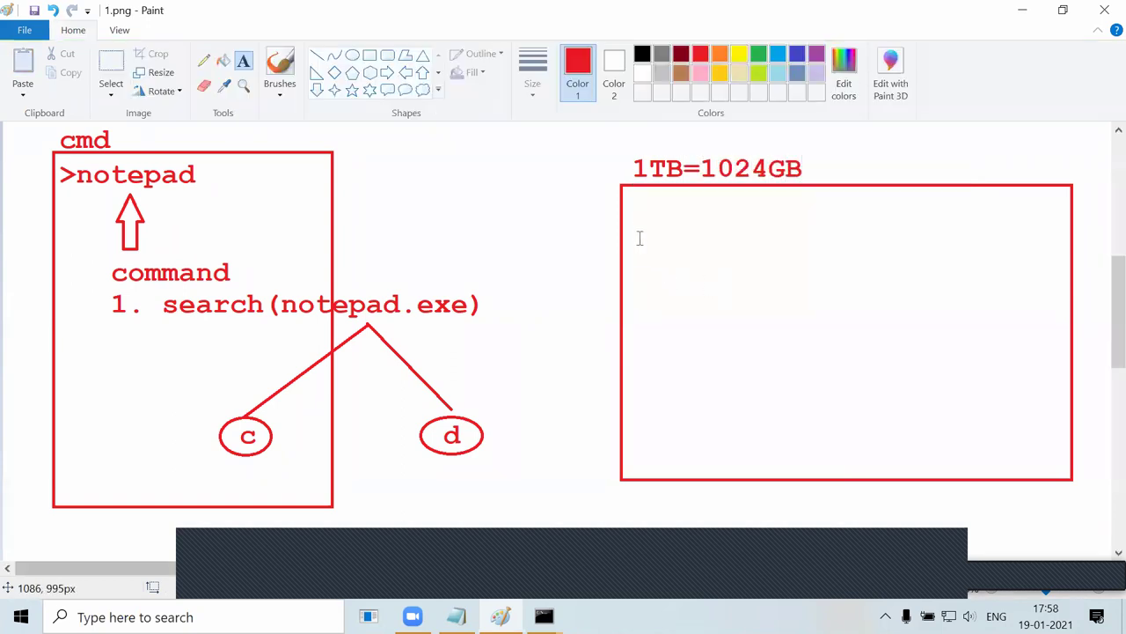
left_click(634, 214)
left_click(674, 264)
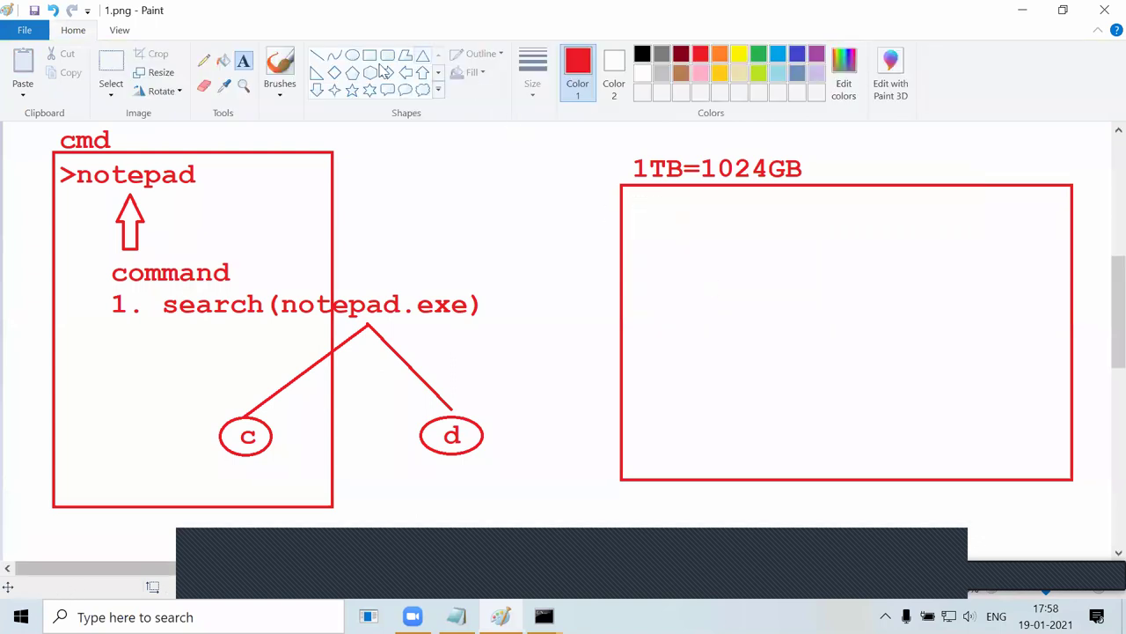
Draw three nested rectangles in the upper-left corner of the 1TB rectangle.
left_click(370, 58)
left_click_drag(630, 192, 841, 324)
left_click(845, 330)
left_click_drag(642, 206, 833, 319)
left_click(890, 240)
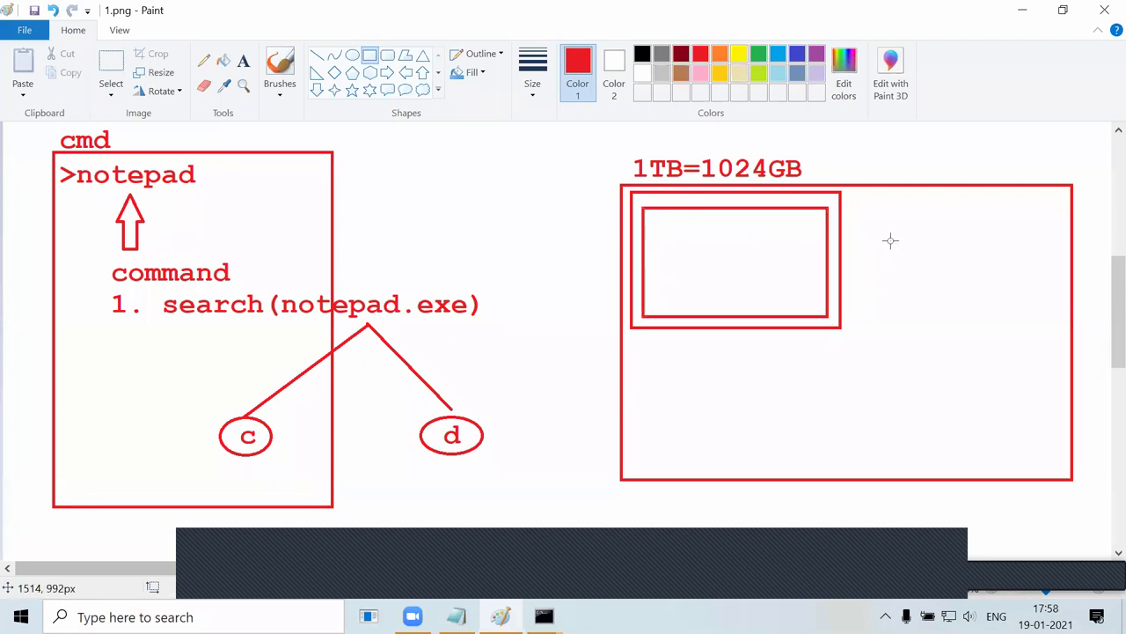
left_click_drag(665, 225, 816, 310)
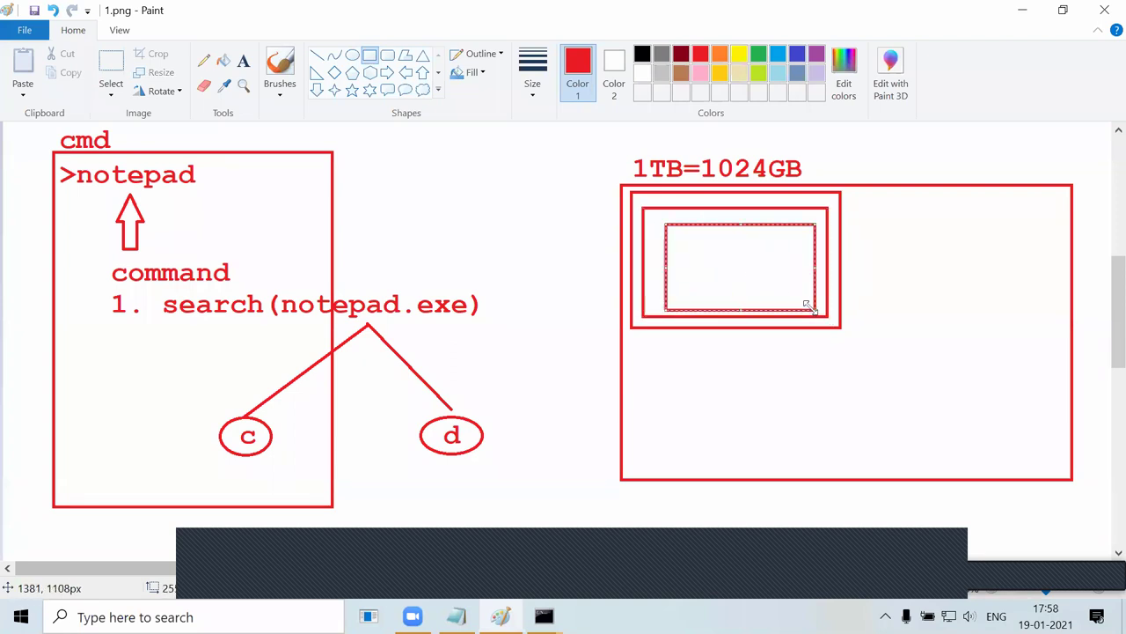
left_click(944, 228)
Draw five small separate rectangles around the remaining space inside the 1TB rectangle.
left_click_drag(867, 209, 926, 295)
left_click_drag(959, 212, 1037, 284)
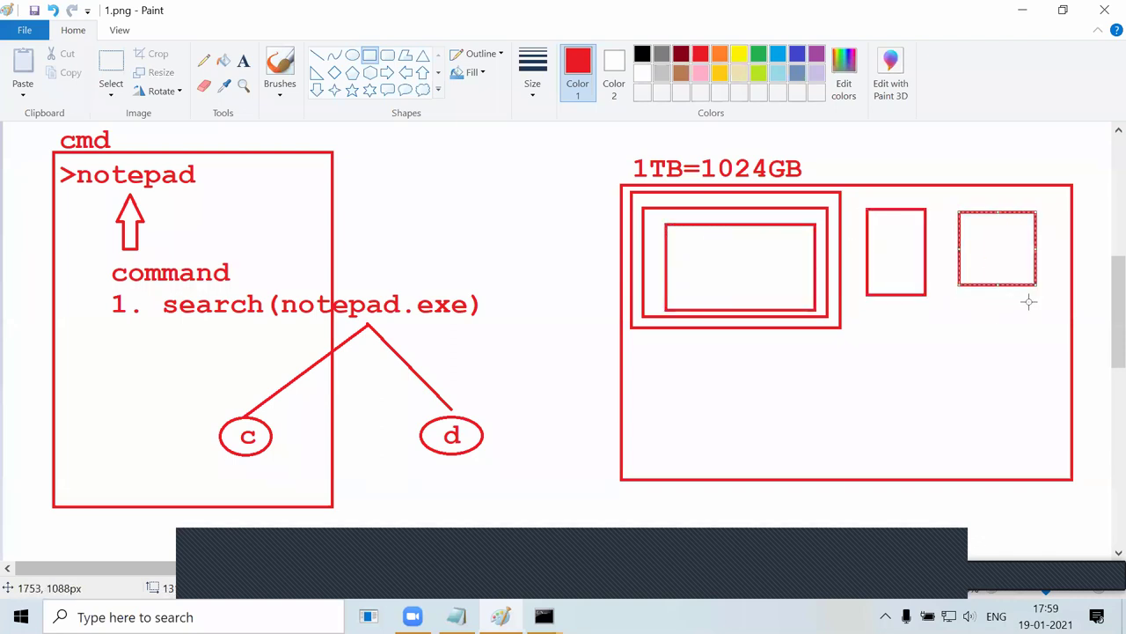
left_click_drag(970, 316, 1050, 409)
left_click_drag(850, 386, 909, 444)
left_click_drag(684, 391, 751, 446)
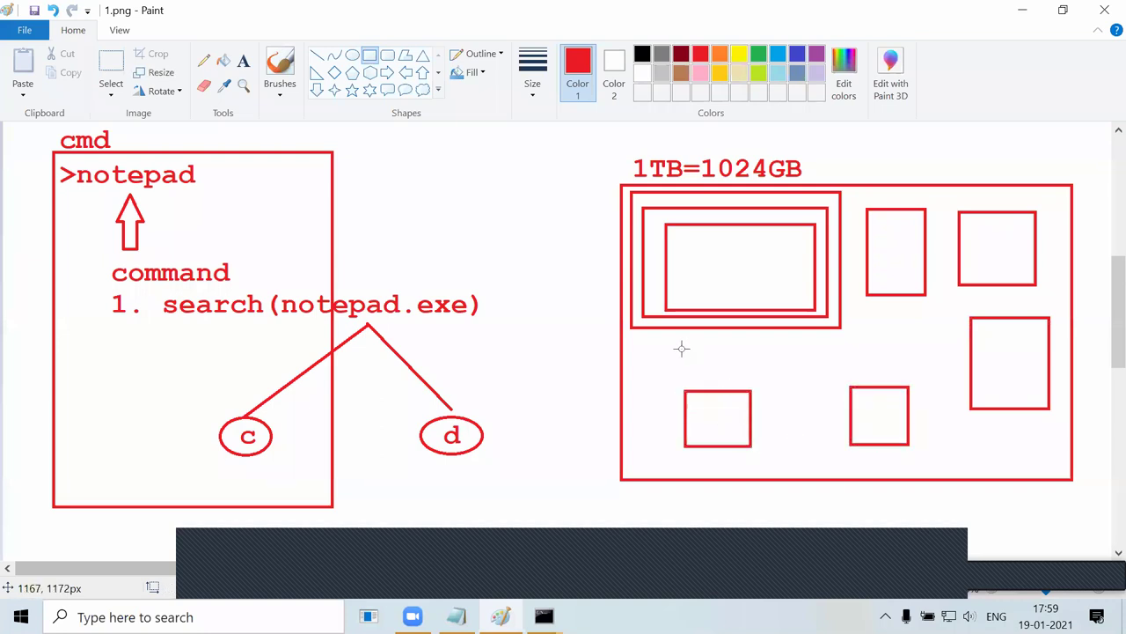
Draw a straight line from notepad.exe to the nested rectangles and undo it.
left_click(316, 55)
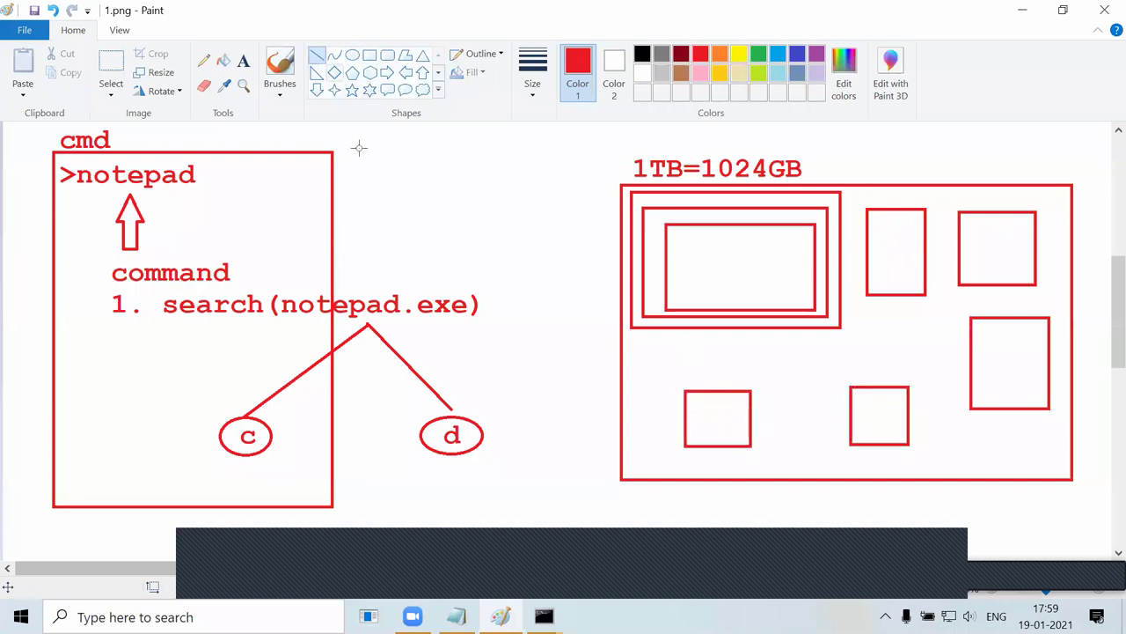
left_click_drag(414, 287, 630, 232)
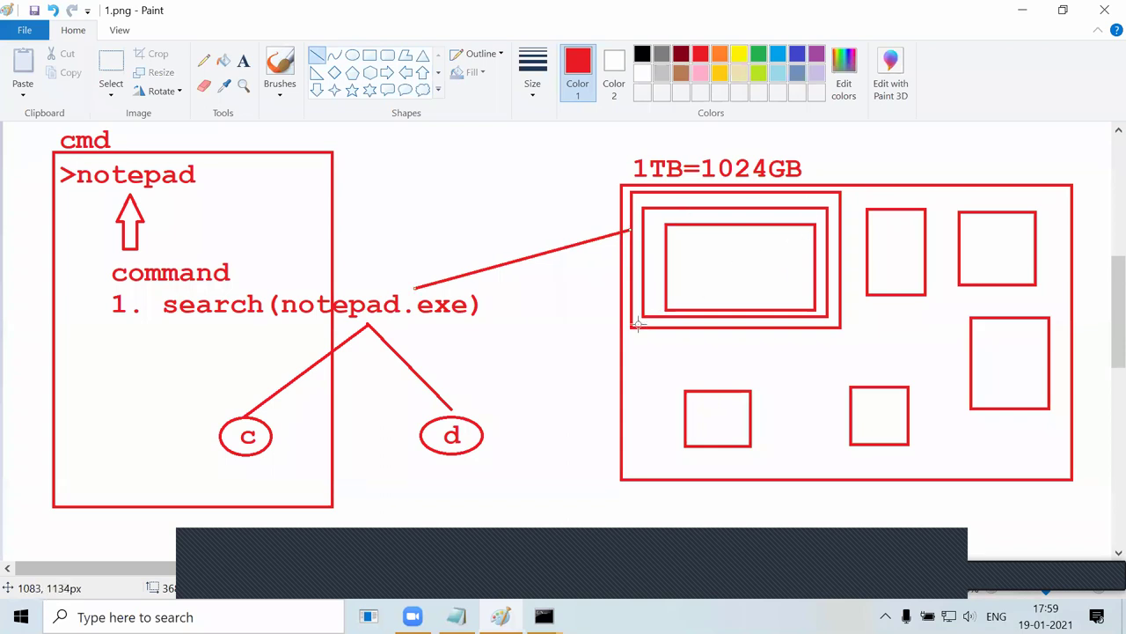
key("ctrl+z")
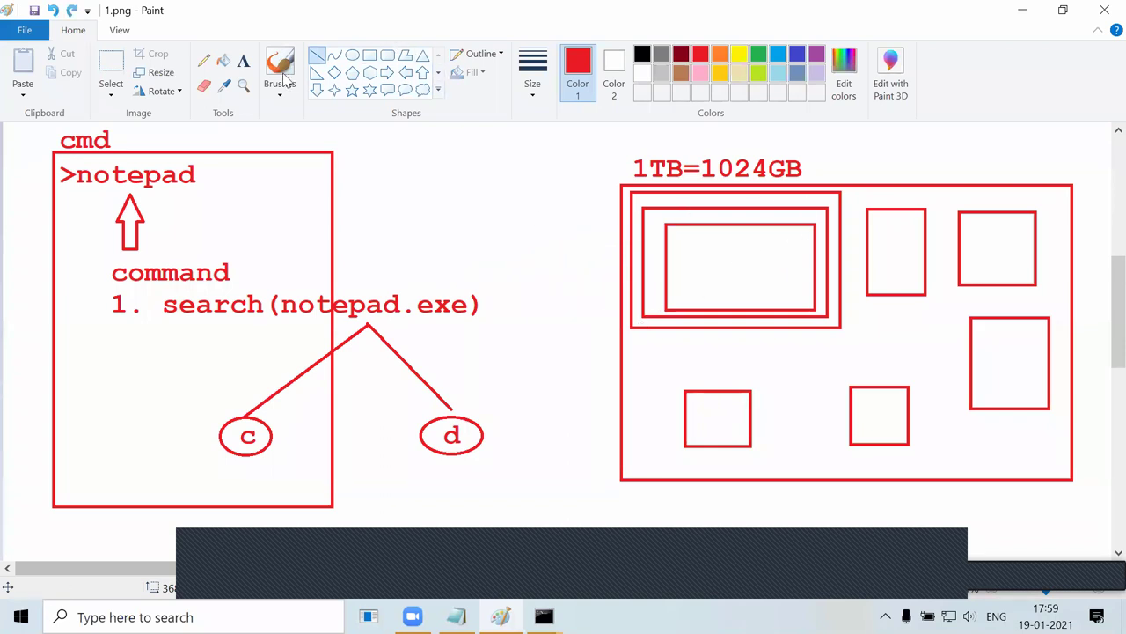
Write the note CTRL+F: SEARCH in the space between the cmd box and the 1TB rectangle.
left_click(244, 61)
left_click(369, 167)
type("CTRL")
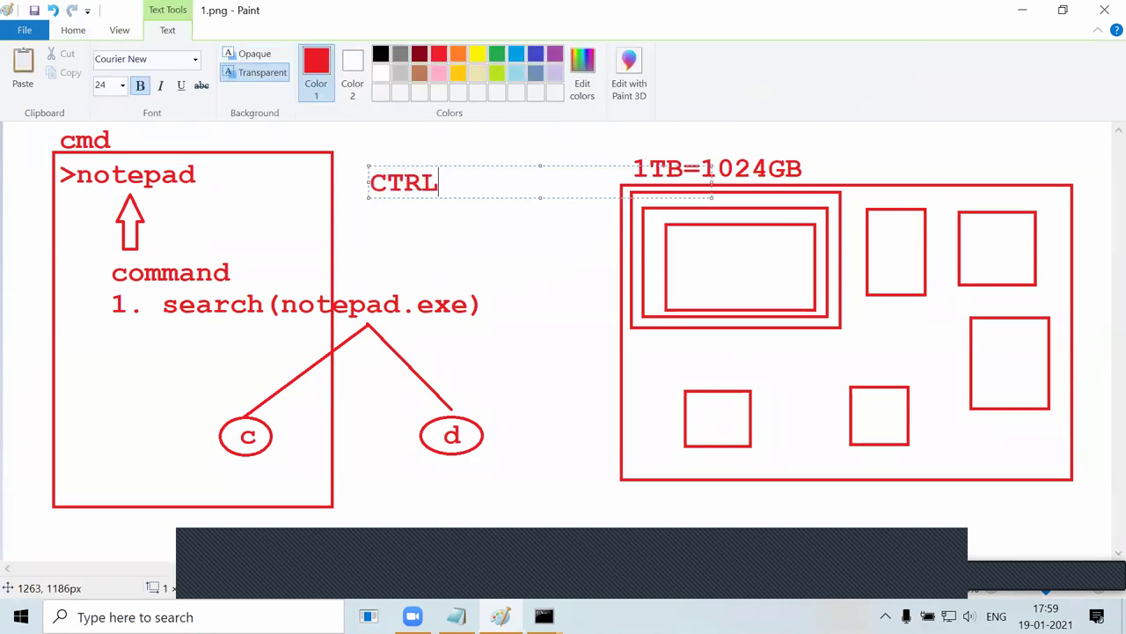
type("+F: SEARCH")
key("shift+Left")
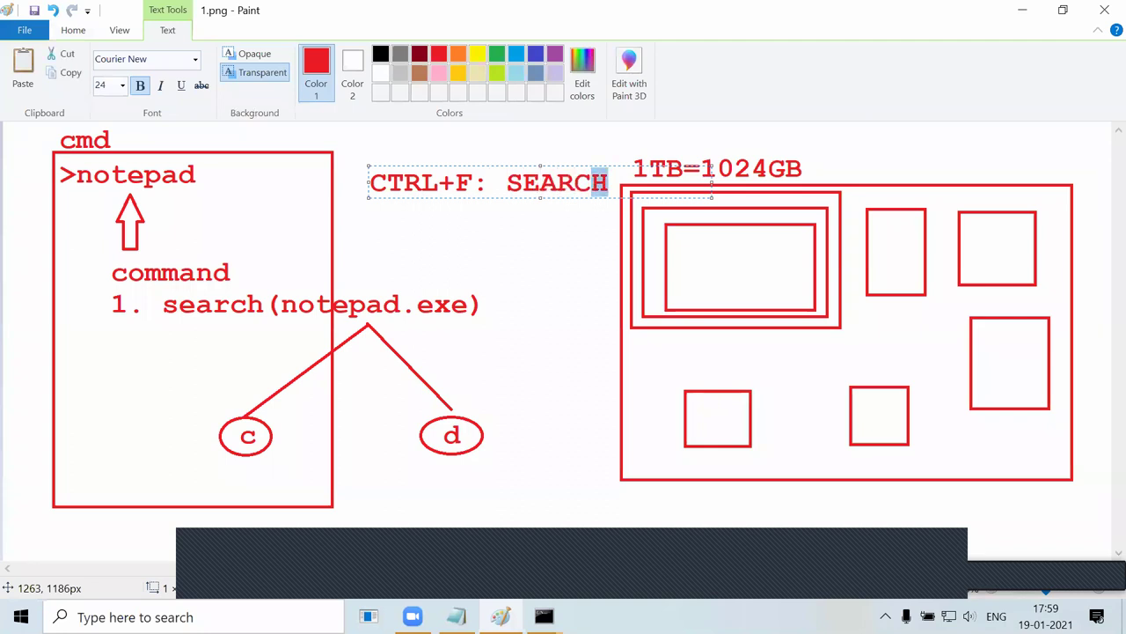
key("shift+Left")
key("shift+Left")
key("shift+Left")
key("shift+Left")
key("shift+Left")
key("shift+Home")
key("End")
Add a second line reading 20-30minuts to the note, highlight it, and undo the whole note.
key("Return")
type("2")
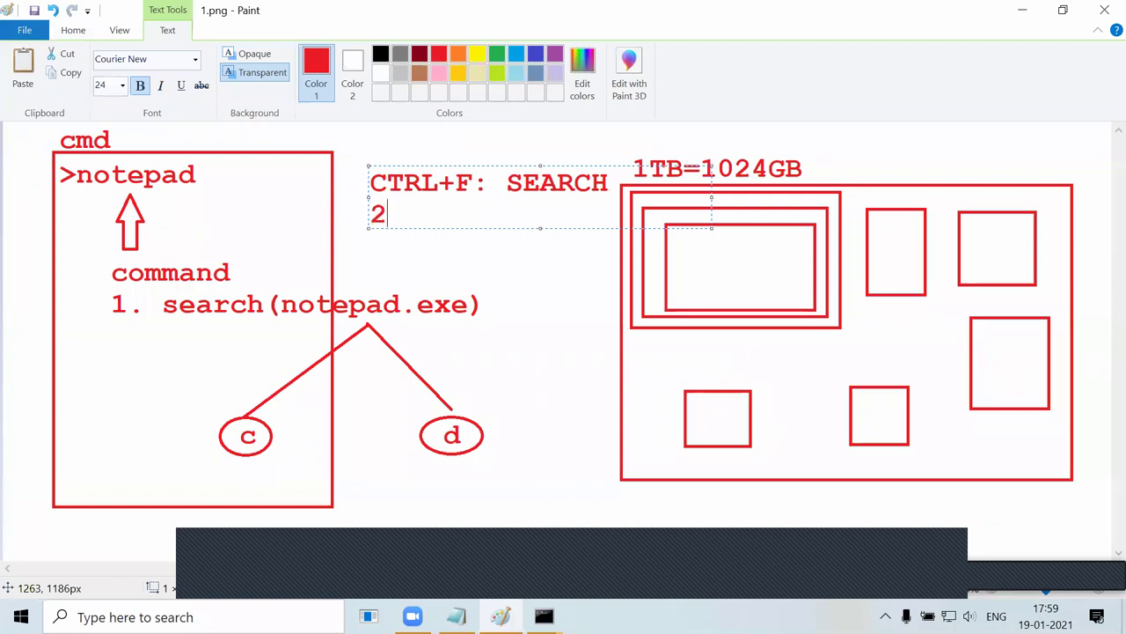
type("0-30minuts")
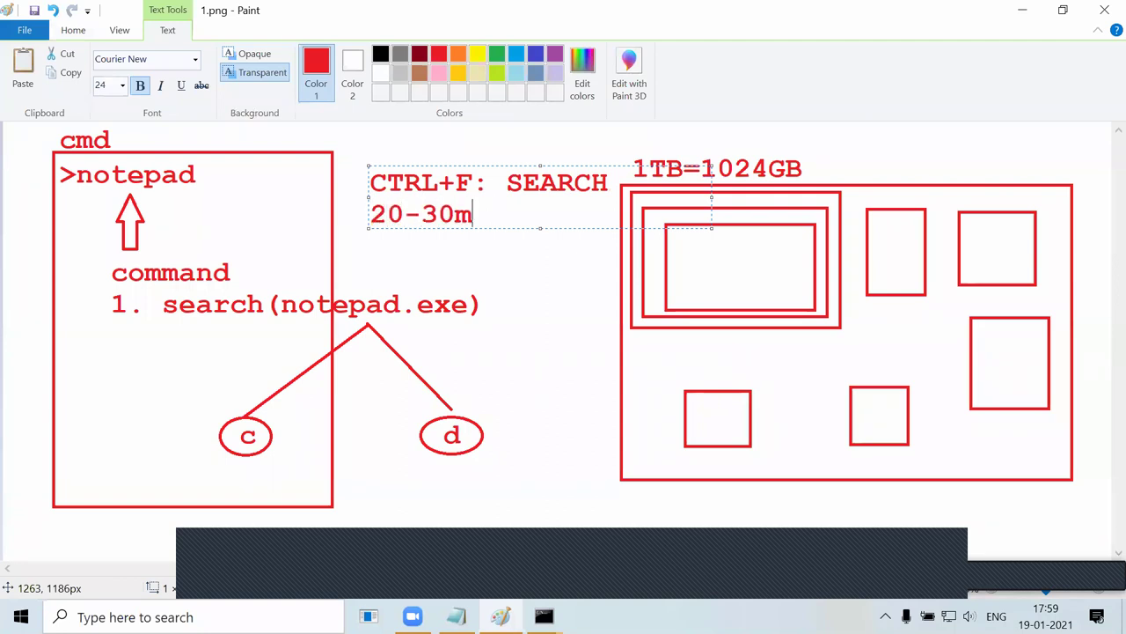
key("shift+Left")
key("shift+Left")
key("shift+Left")
key("shift+Left")
key("shift+Left")
key("shift+Left")
key("shift+Left")
key("shift+Left")
key("shift+Left")
key("shift+Left")
key("shift+Left")
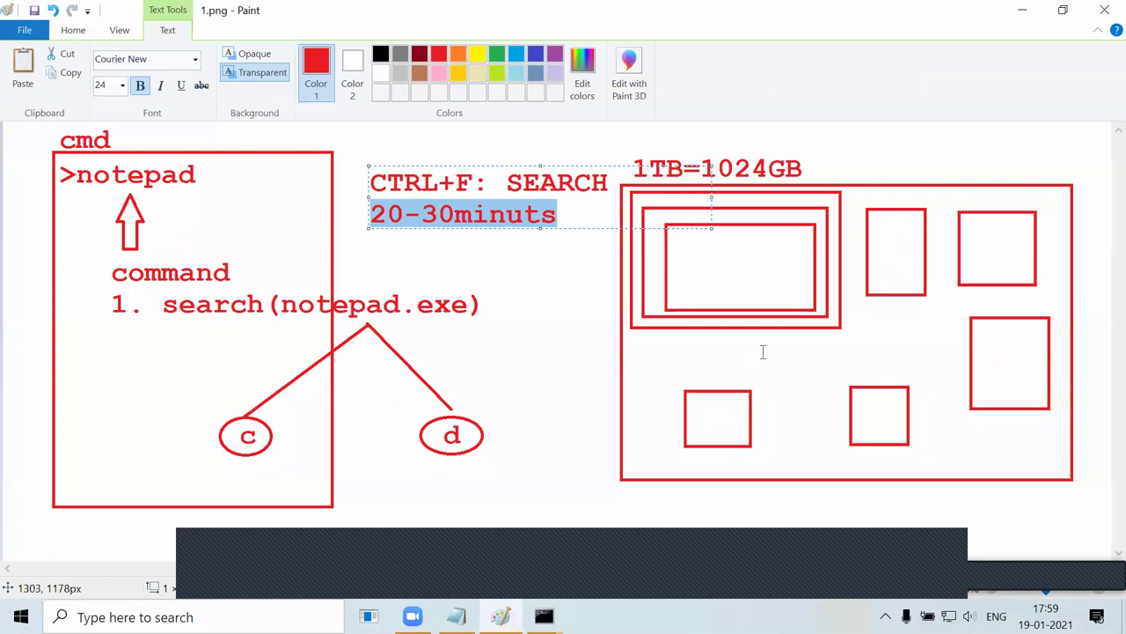
key("ctrl+z")
Draw a straight line from above notepad.exe to the upper-left corner of the 1TB rectangle.
left_click(317, 55)
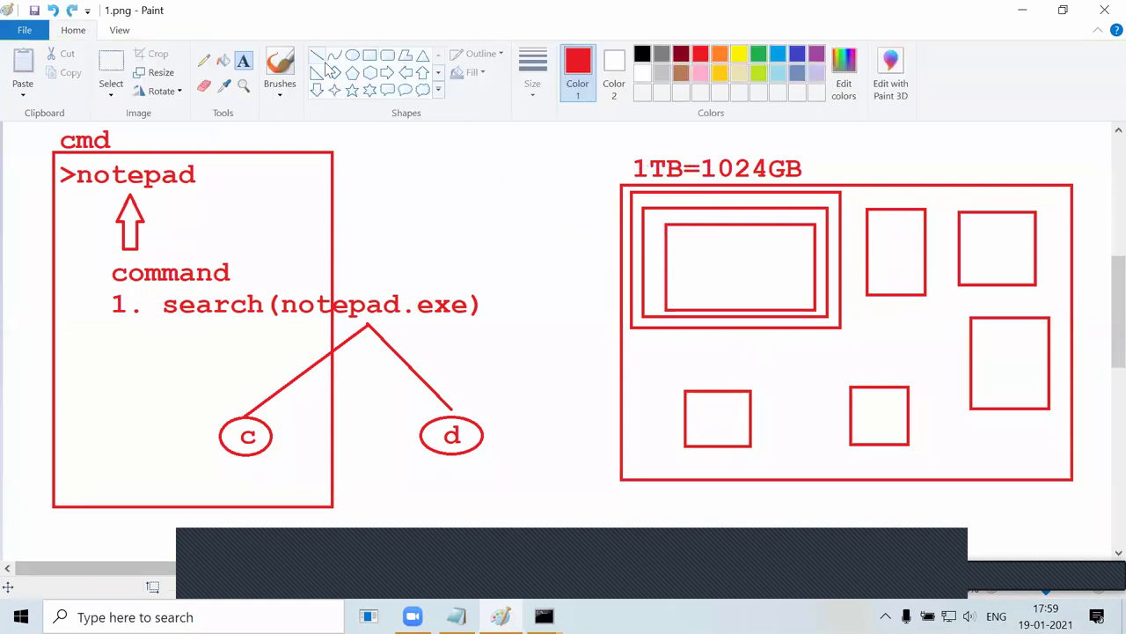
left_click_drag(431, 285, 620, 182)
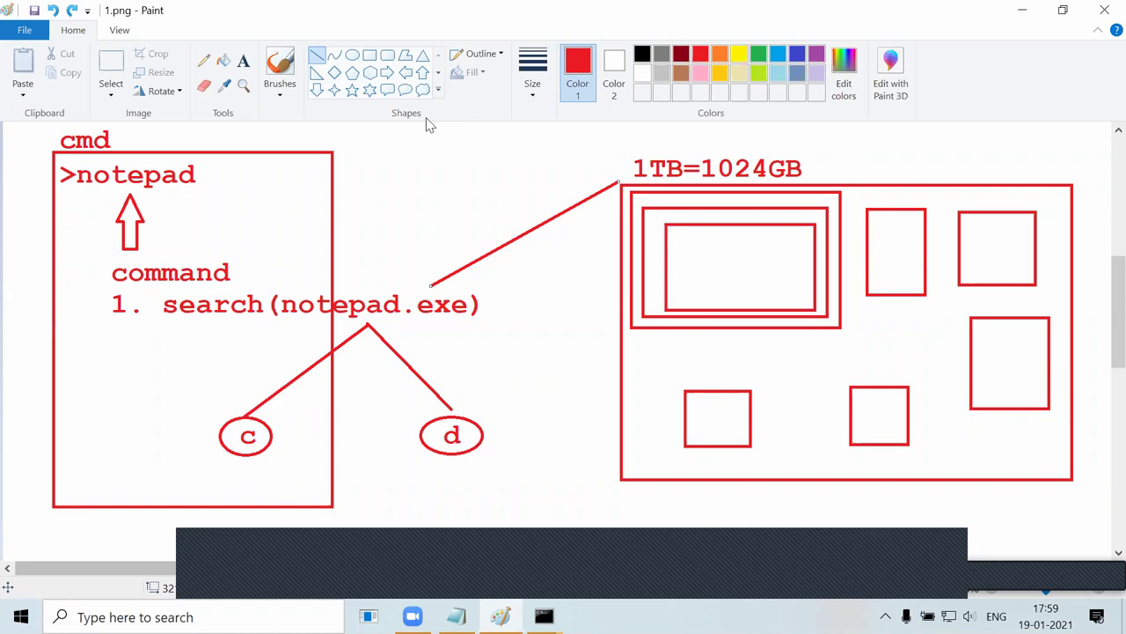
left_click(577, 293)
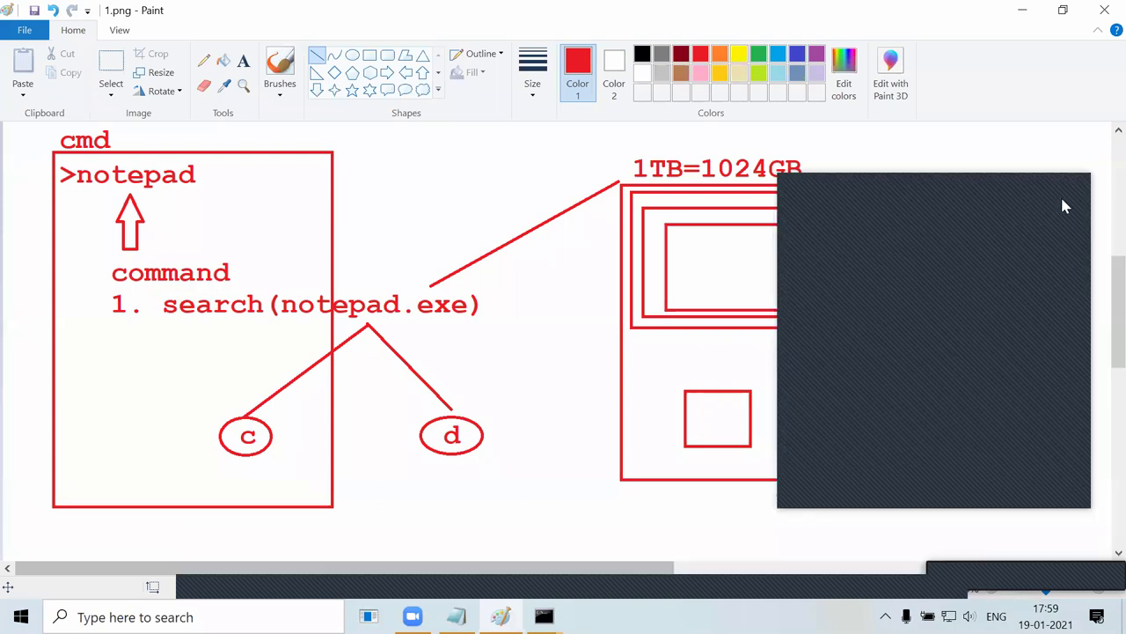
left_click(1072, 181)
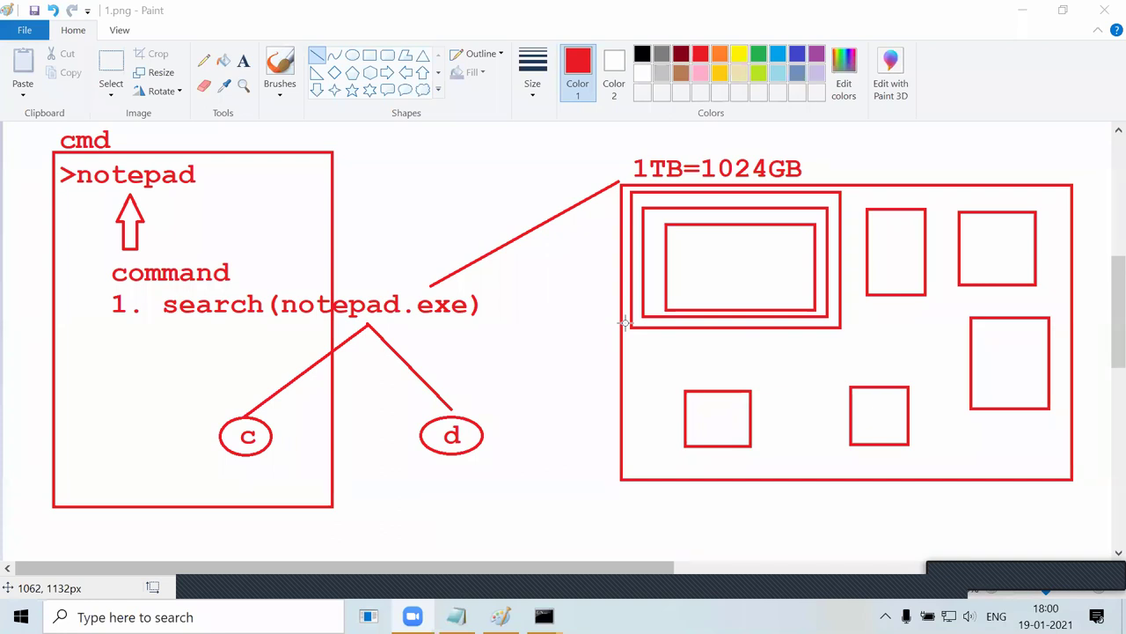
Delete the area holding the lower small rectangles inside the 1TB rectangle.
left_click(123, 60)
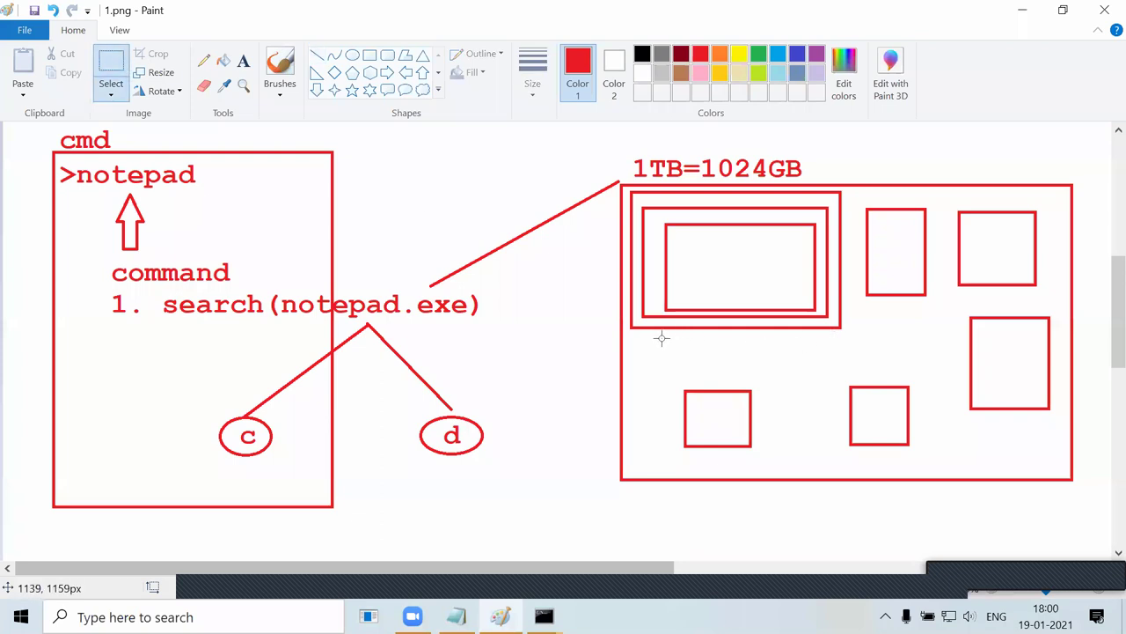
left_click_drag(666, 386, 1061, 464)
key("Delete")
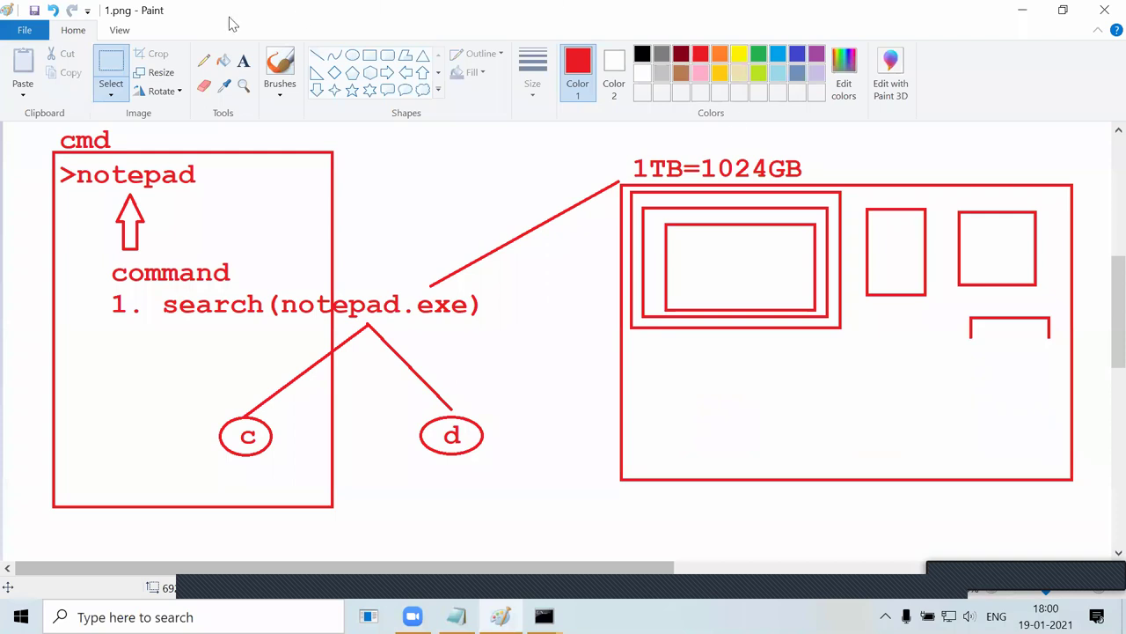
Write the text "path =" below the nested rectangles inside the 1TB rectangle and highlight it for emphasis.
left_click(245, 65)
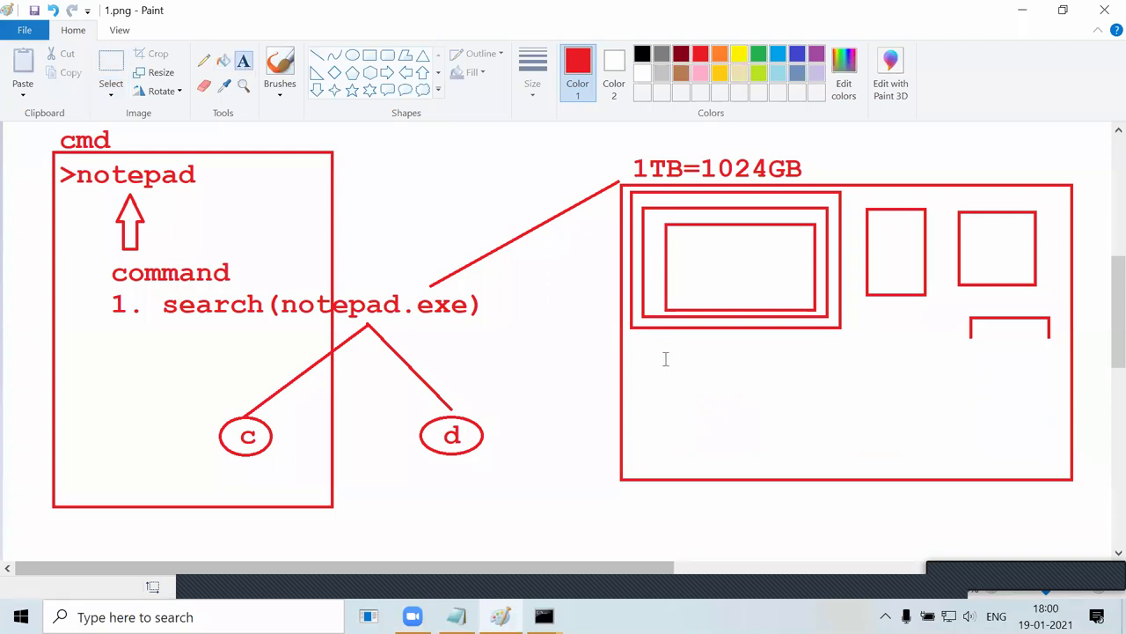
left_click_drag(634, 358, 977, 391)
type("path")
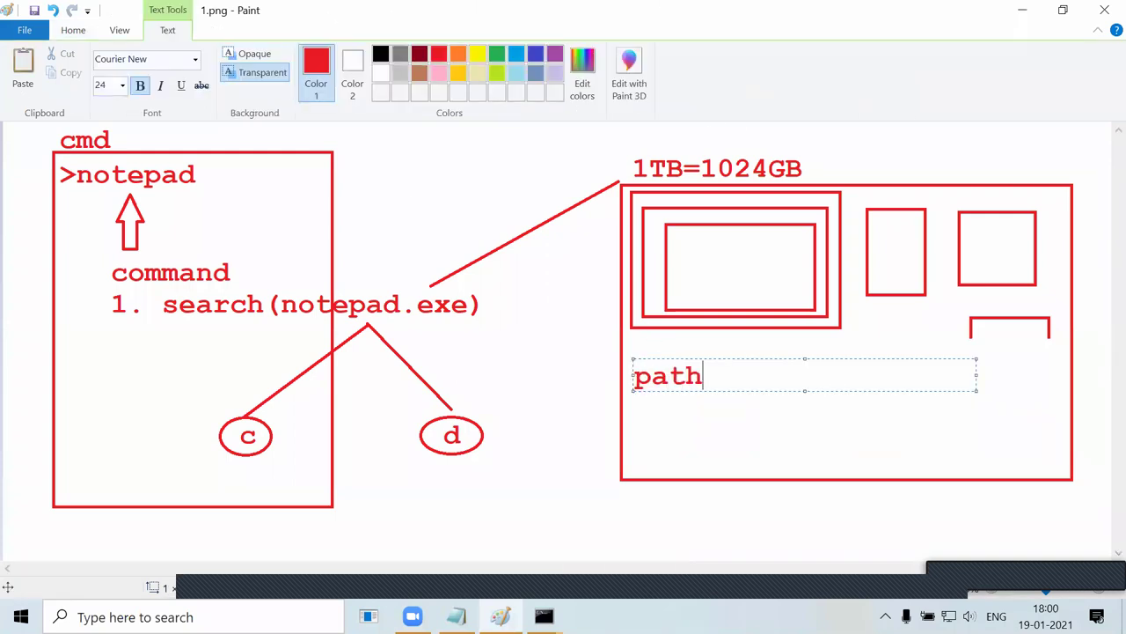
type(" =")
key("shift+Left")
key("shift+Left")
key("shift+Left")
key("shift+Left")
key("shift+Left")
key("shift+Left")
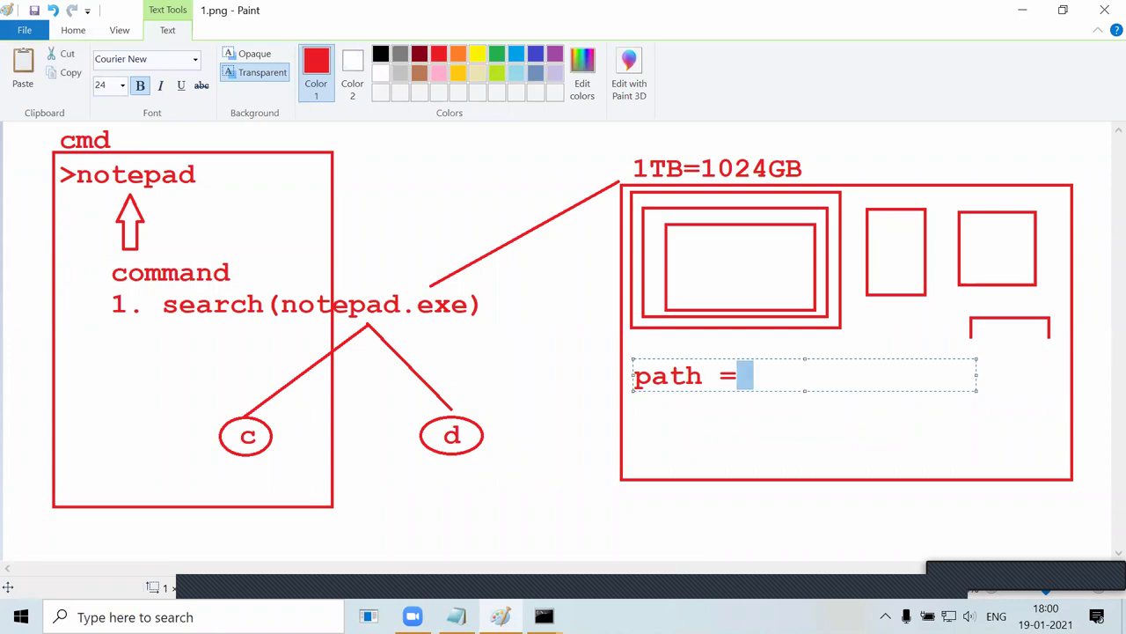
key("shift+Left")
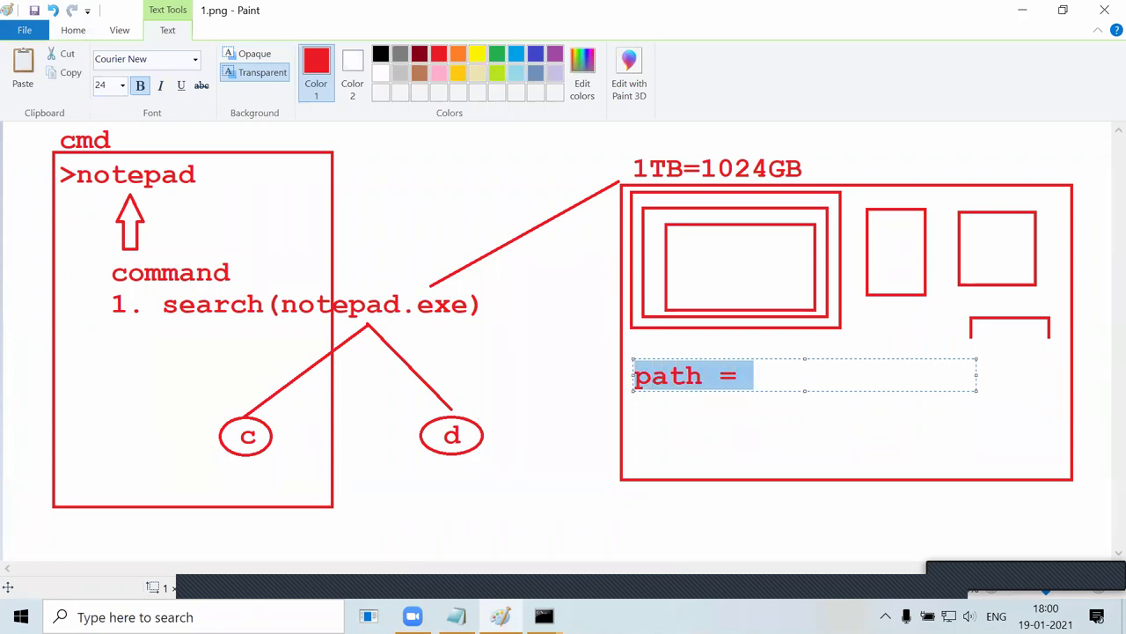
left_click(787, 377)
left_click_drag(787, 376, 581, 395)
left_click_drag(762, 375, 608, 377)
left_click_drag(778, 380, 566, 372)
left_click(1063, 336)
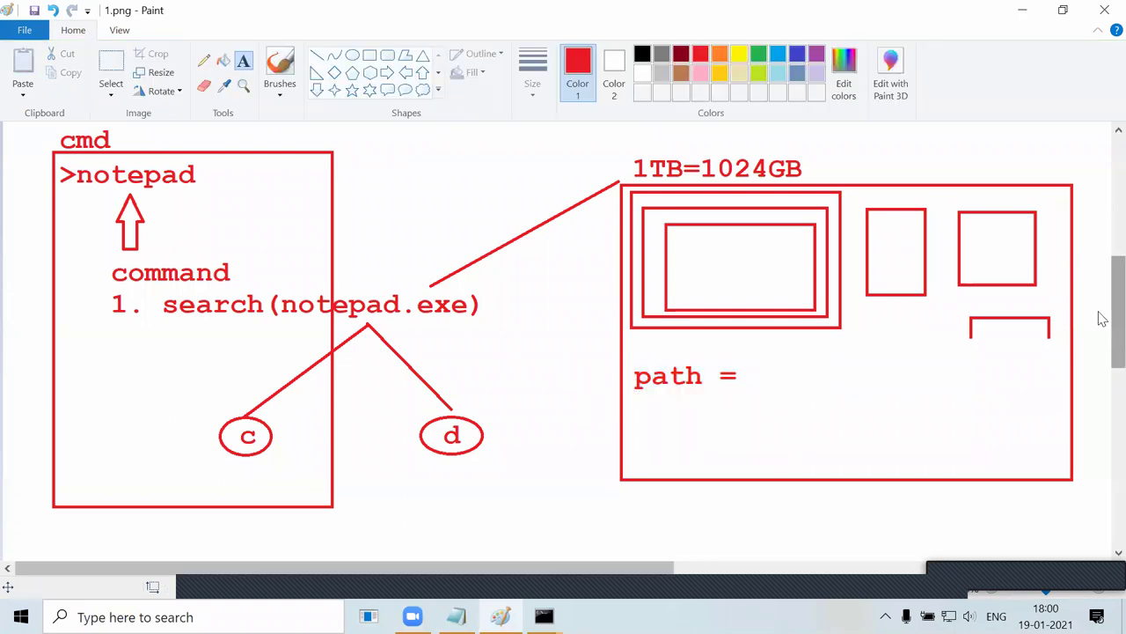
Write the text "variables = values" in the blank canvas area below the diagram.
scroll(1104, 319, "down", 10)
left_click(376, 170)
type("variables")
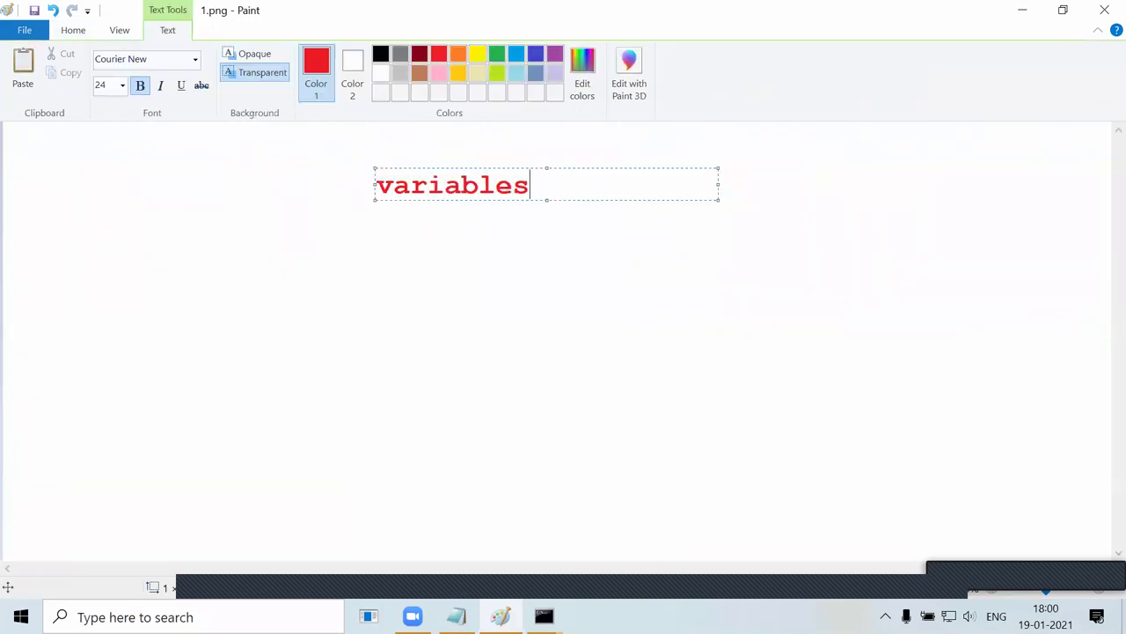
type(" = values")
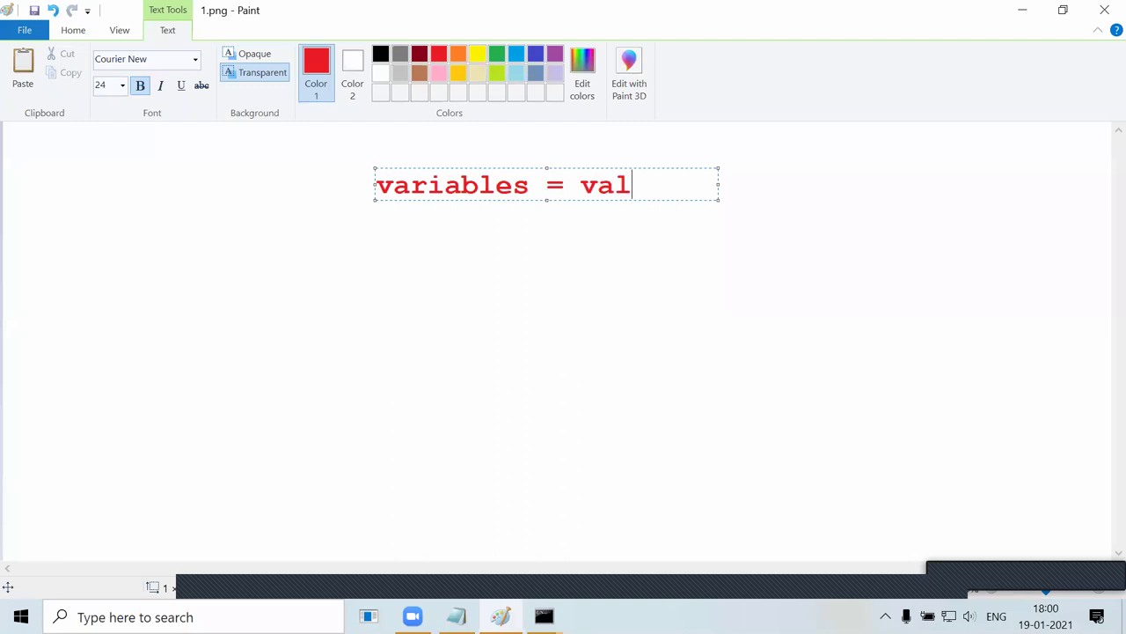
Replace the whole "variables = values" text with the single word variable.
key("shift+Left")
key("shift+Left")
key("shift+Left")
key("shift+Left")
key("shift+Left")
key("shift+Left")
key("shift+Left")
key("shift+Left")
key("shift+Left")
key("shift+Left")
key("shift+Left")
key("shift+Left")
key("shift+Left")
key("shift+Left")
key("shift+Left")
key("shift+Left")
key("shift+Left")
key("shift+Left")
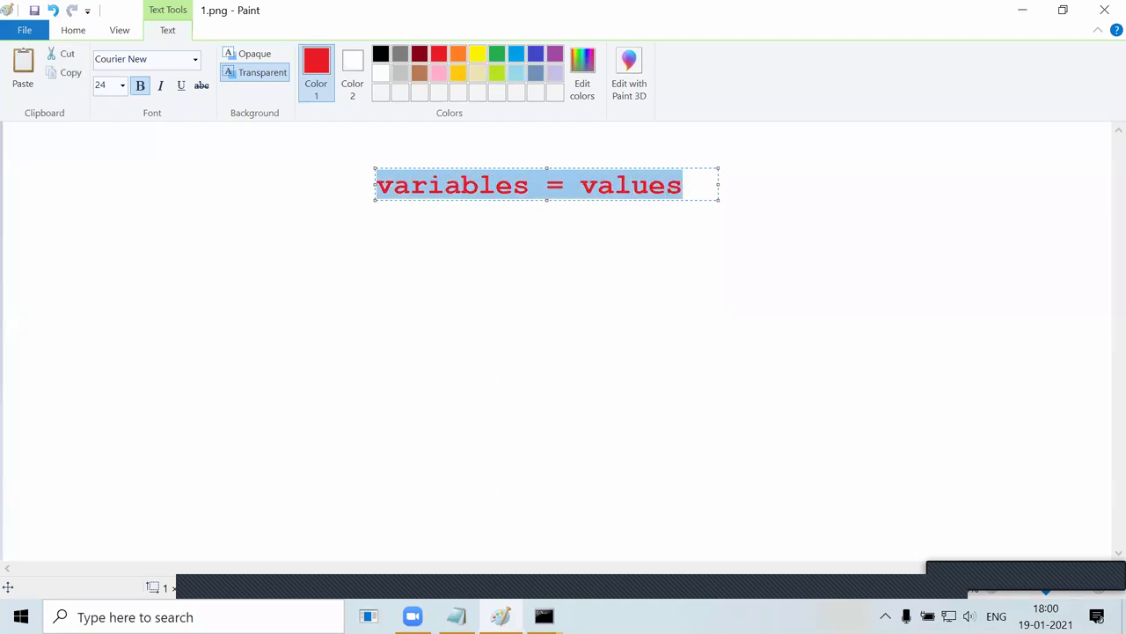
type("variable")
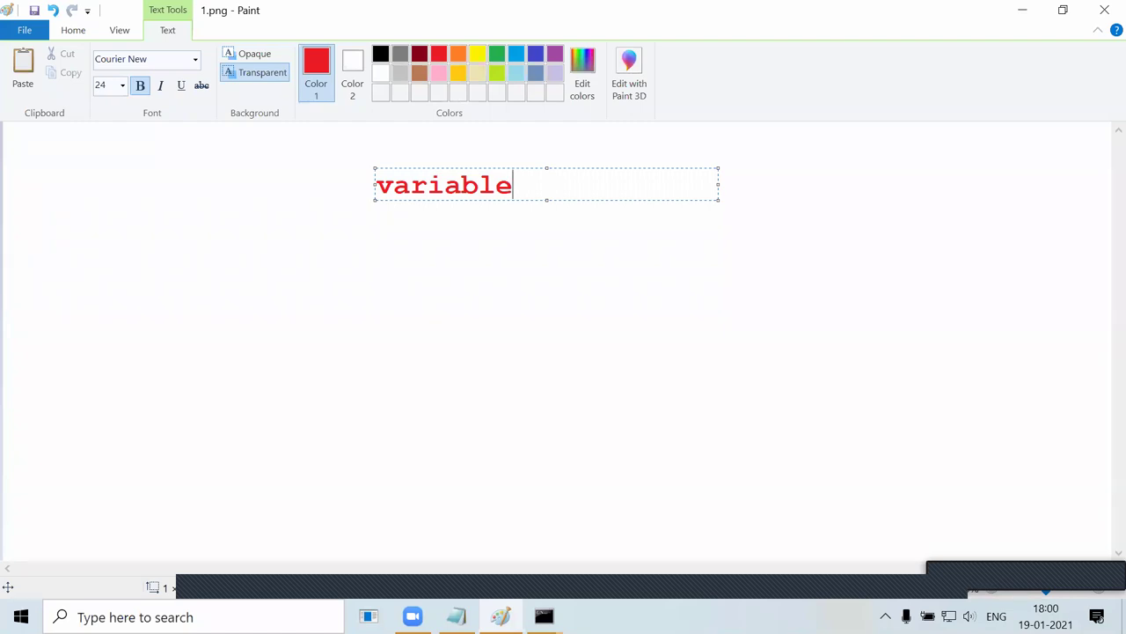
left_click(432, 287)
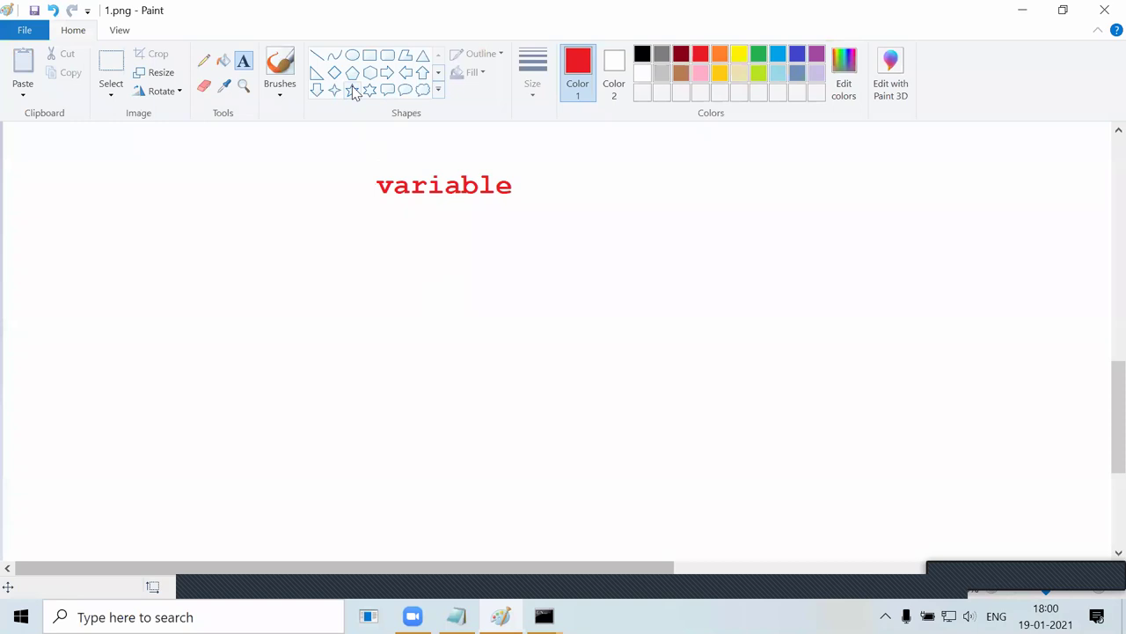
left_click(371, 58)
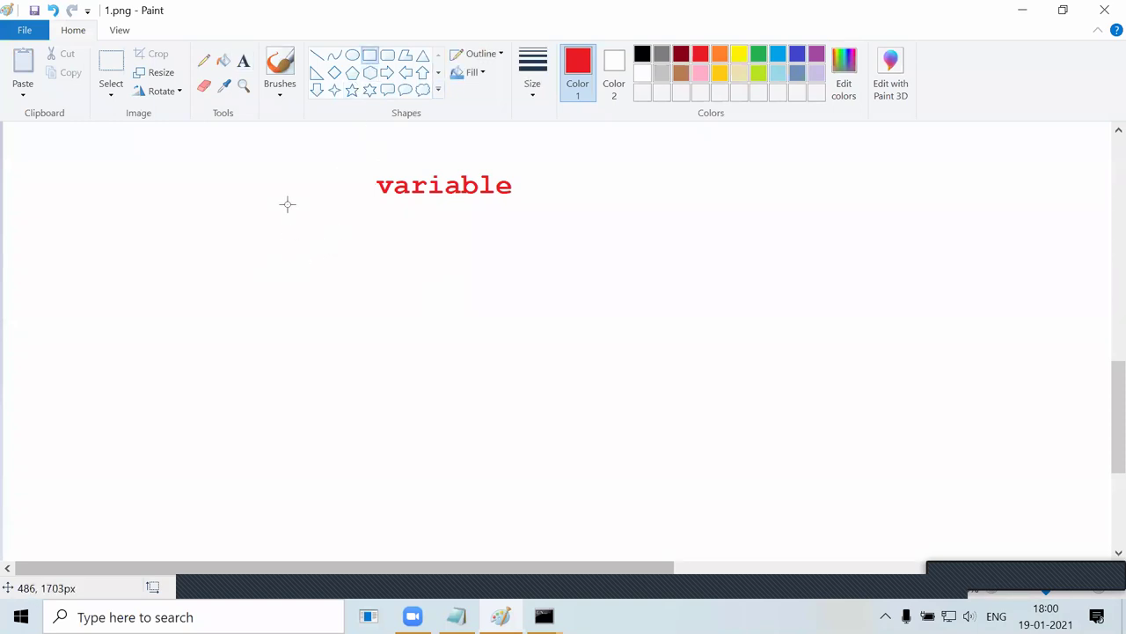
left_click(317, 54)
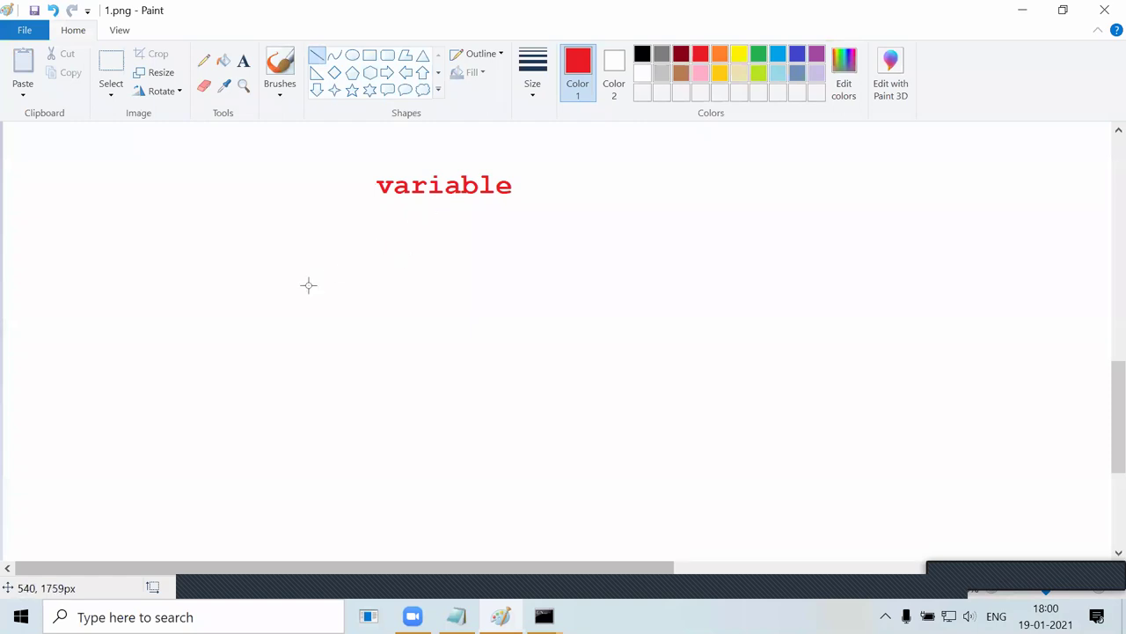
left_click(243, 60)
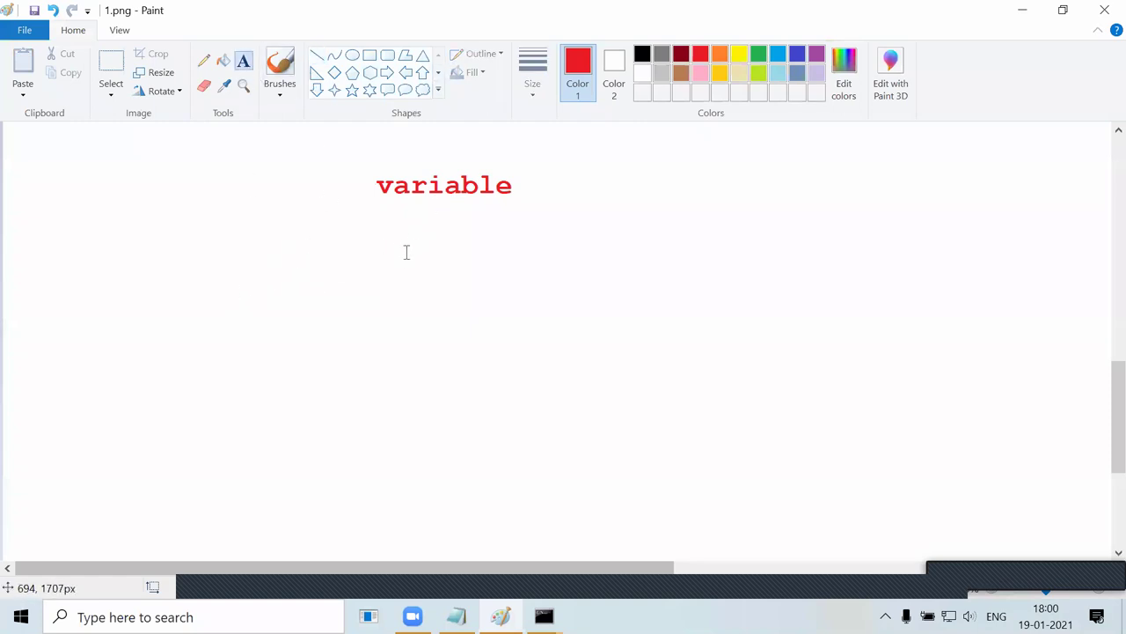
Write the lines "local: within a fun" and "global: program" below the word variable, and undo this text.
left_click(222, 257)
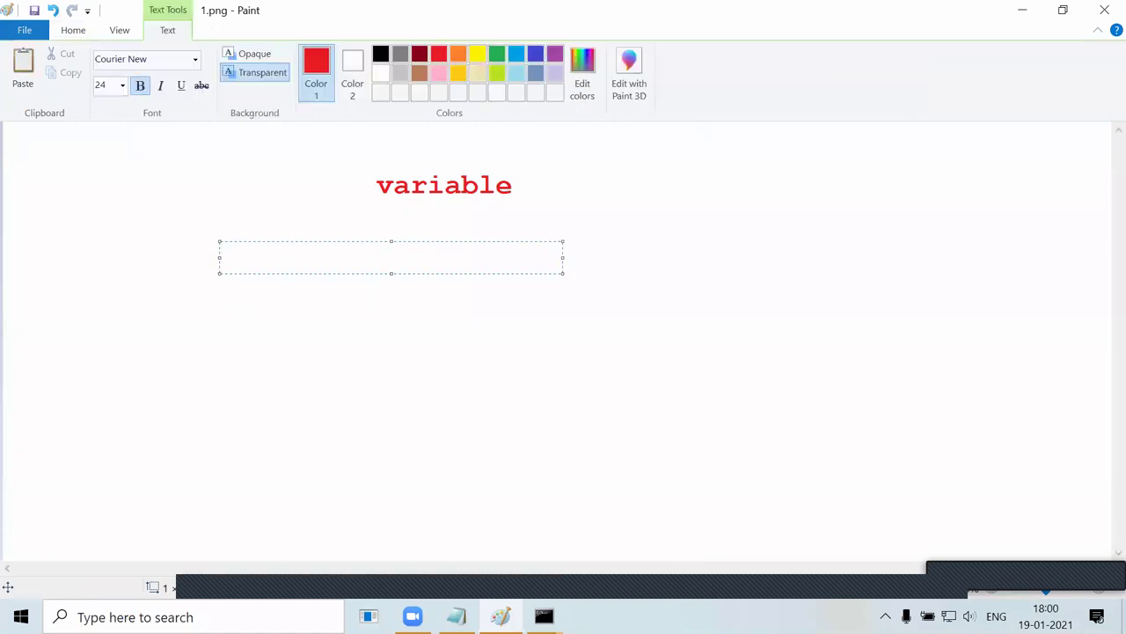
type("local: within a")
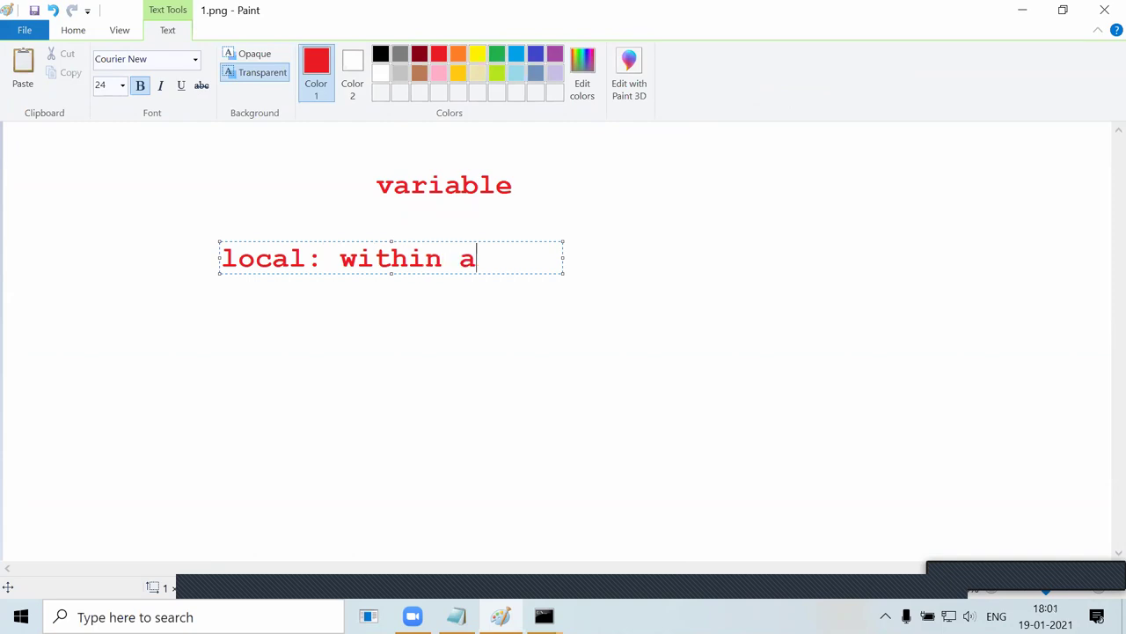
type(" fun")
key("Return")
type("gl")
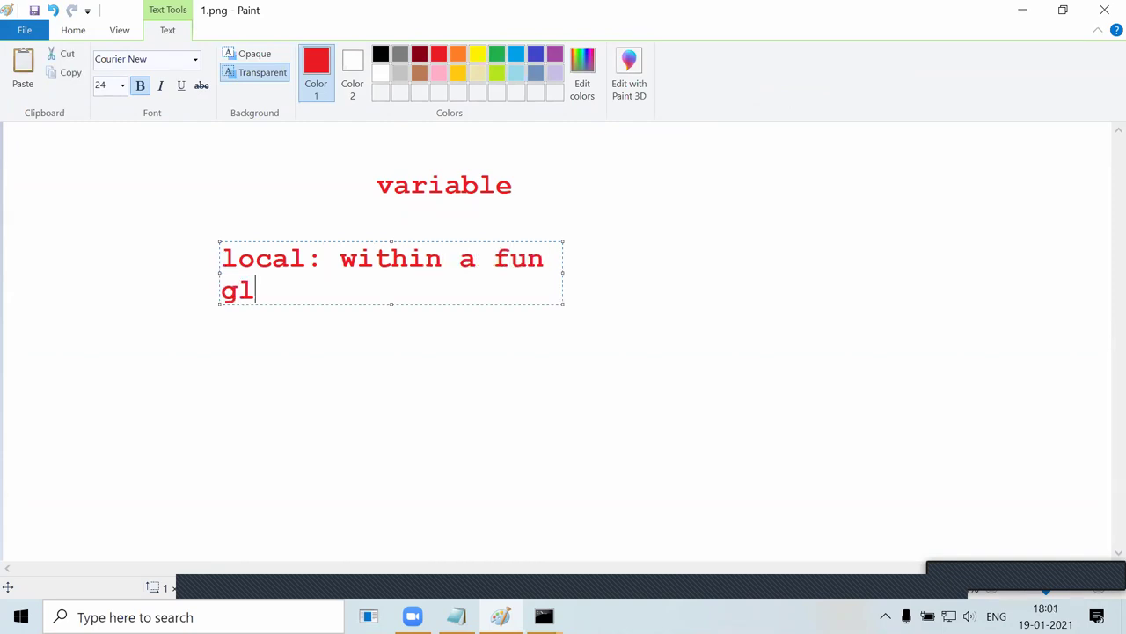
type("obal: program")
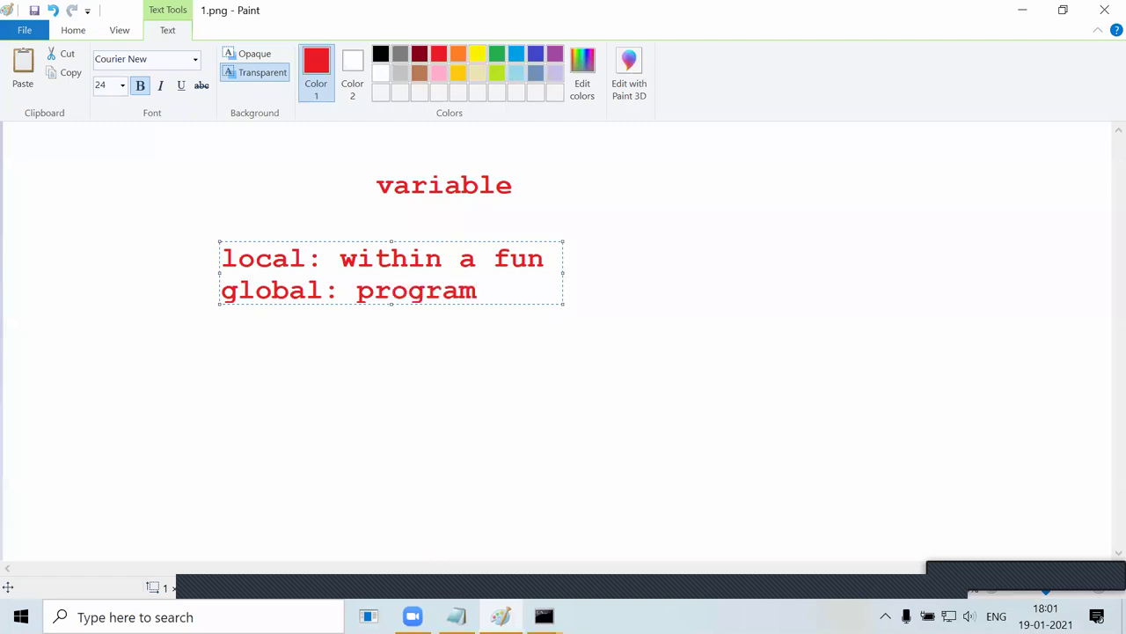
left_click(320, 289)
left_click_drag(481, 290, 275, 279)
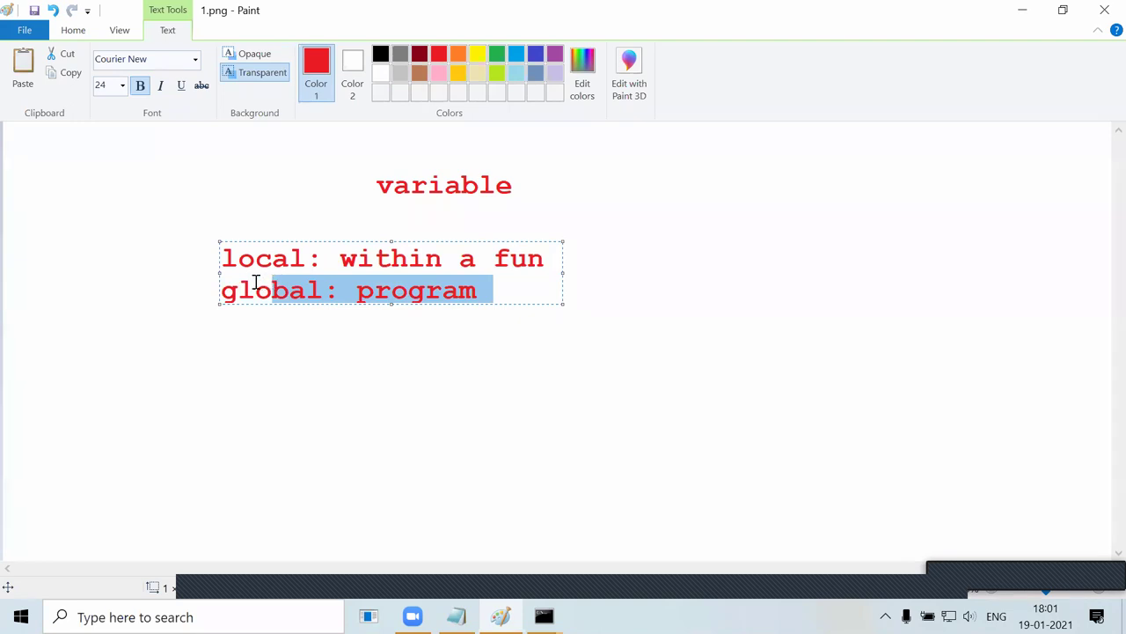
key("ctrl+z")
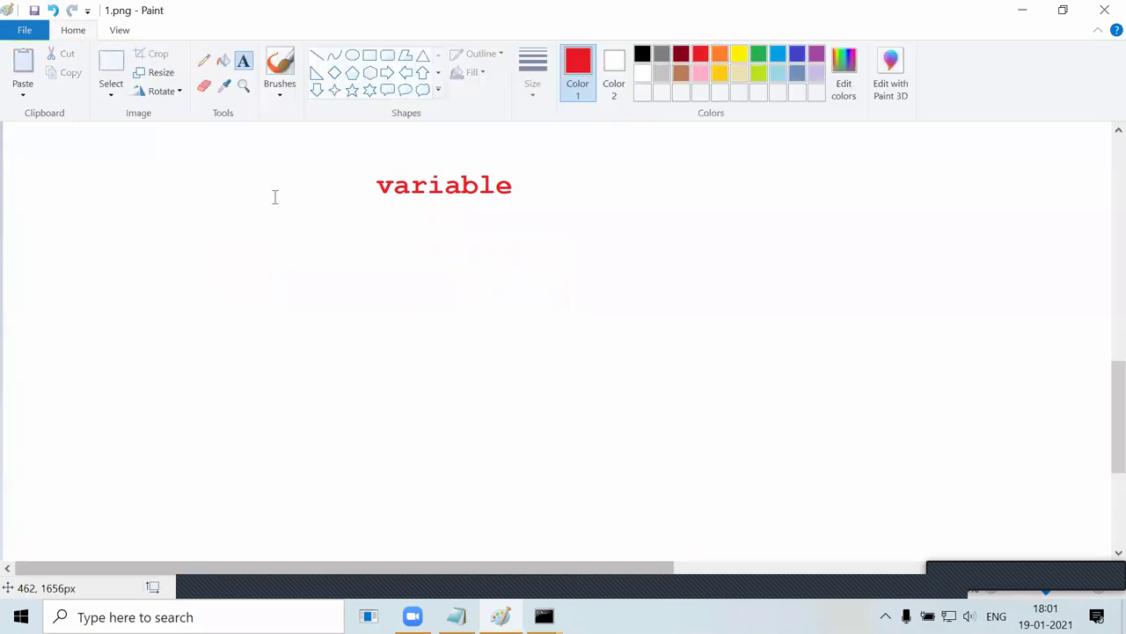
Draw two separate red rectangles side by side below the word variable.
left_click(370, 56)
left_click_drag(203, 274, 453, 438)
left_click(619, 270)
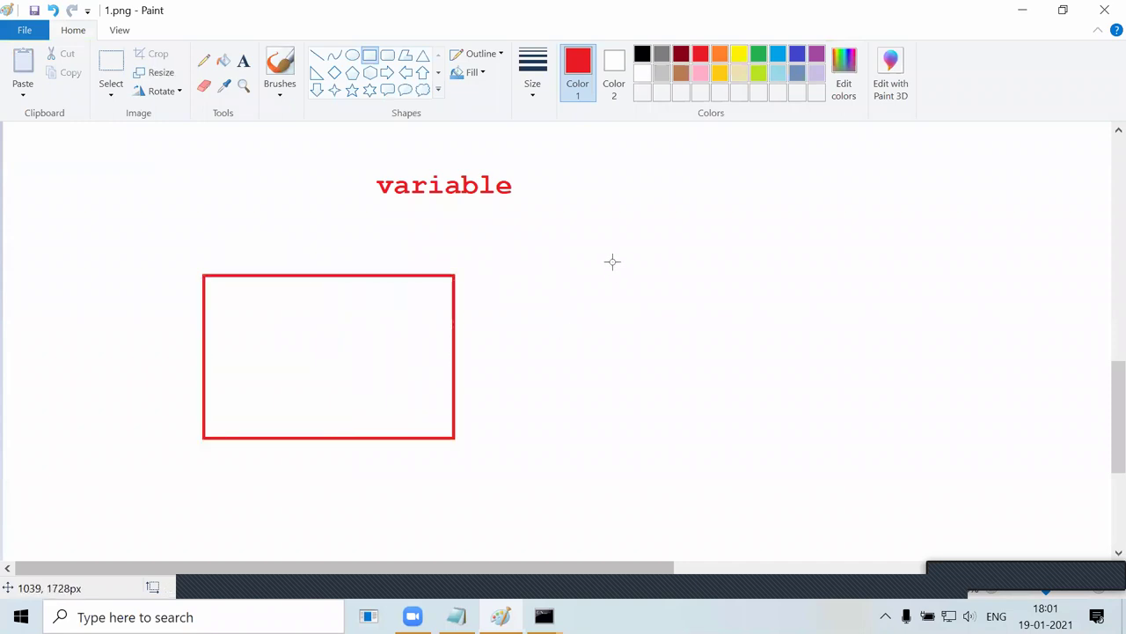
left_click_drag(613, 266, 850, 417)
Label the left rectangle "C lang" and the right rectangle "Java" above their upper edges.
left_click(244, 59)
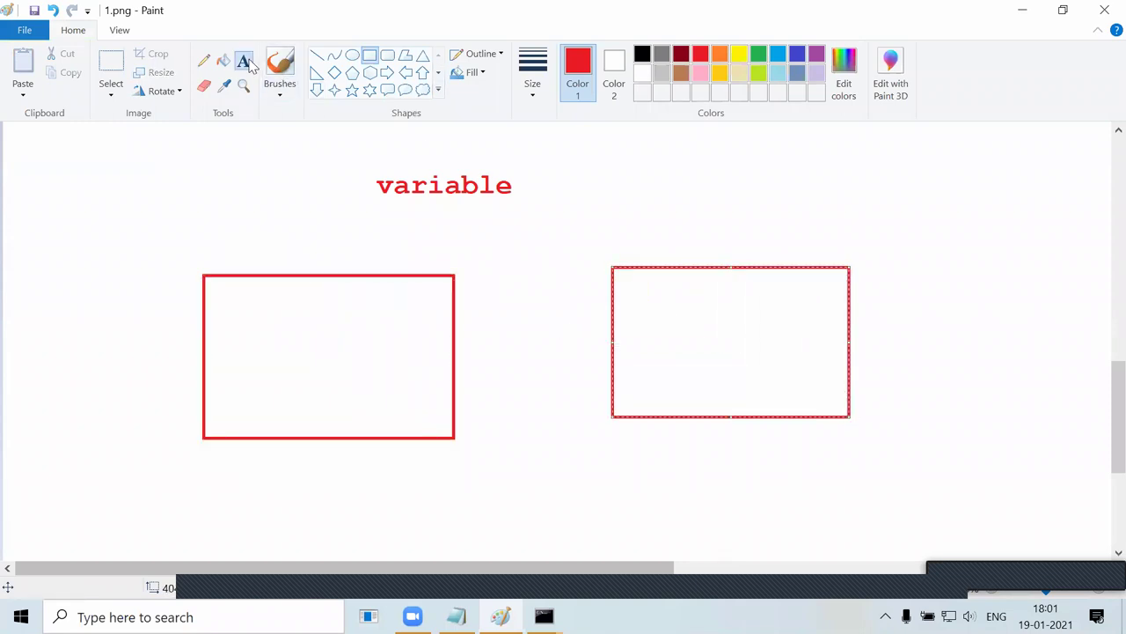
left_click(221, 240)
type("C lang")
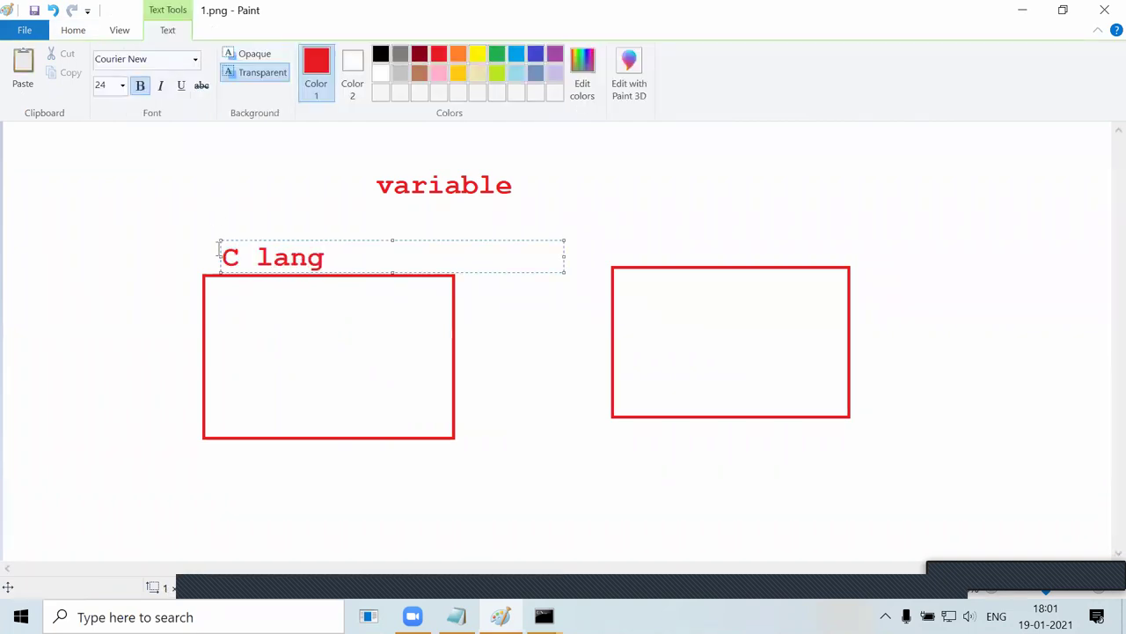
left_click(629, 245)
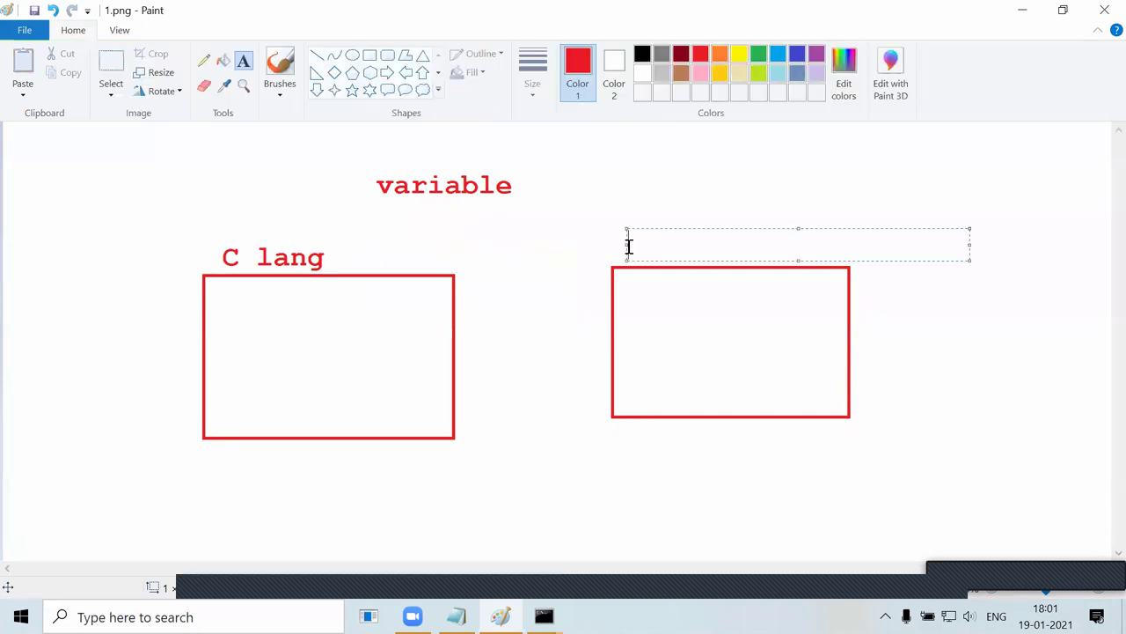
type("Java")
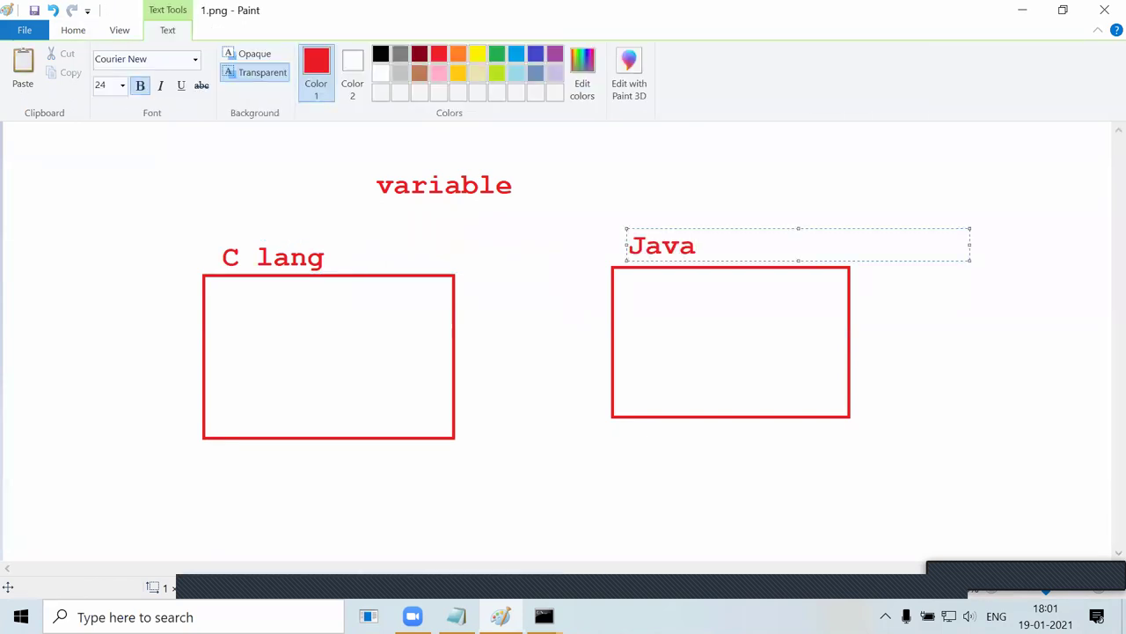
left_click(493, 298)
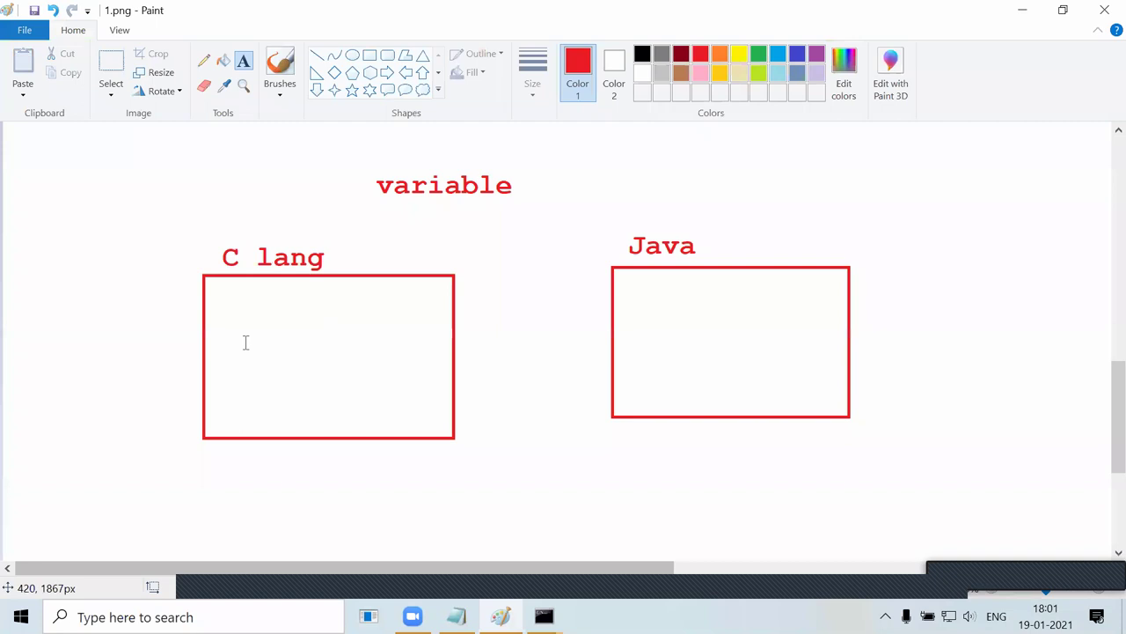
Write "m1() m2() m3()" across the middle of the C lang rectangle, shifted slightly left to fit its width.
left_click(208, 347)
type("m1()  m2() m3()")
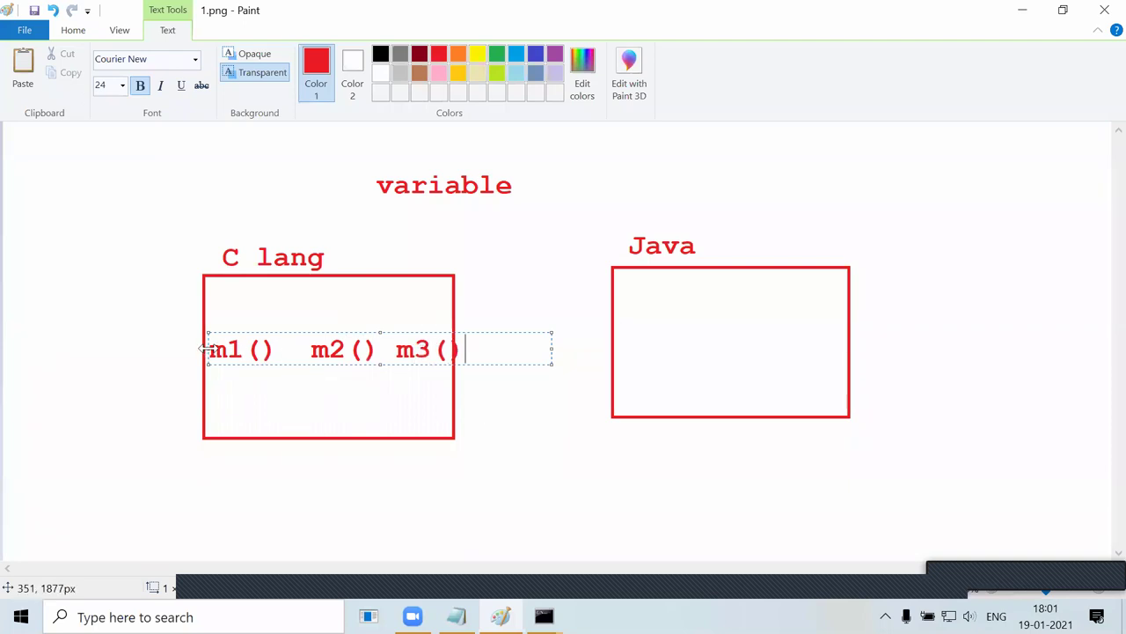
left_click_drag(211, 350, 207, 349)
left_click(289, 293)
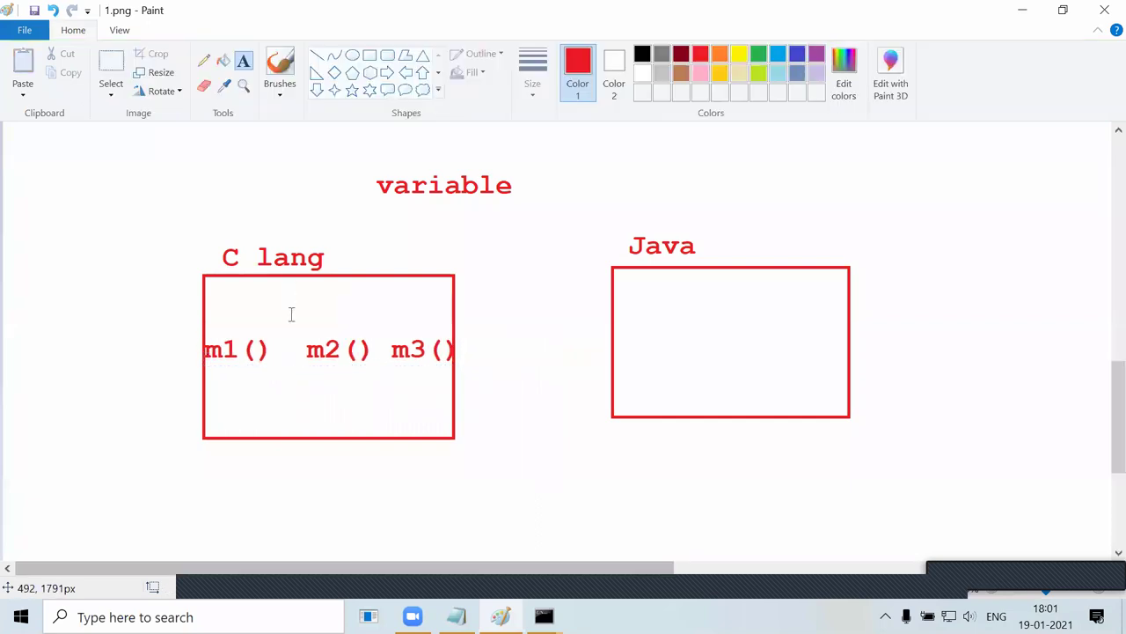
Write x, y and z in a row beneath m1(), m2() and m3() inside the C lang rectangle.
left_click(242, 381)
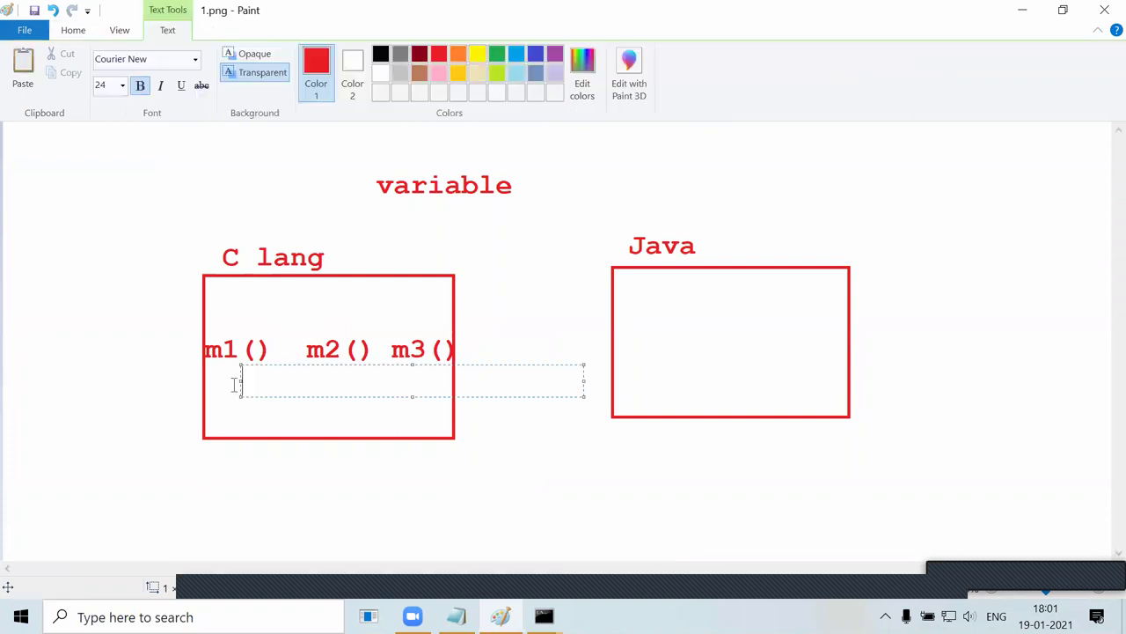
left_click(225, 377)
left_click(220, 380)
type("x")
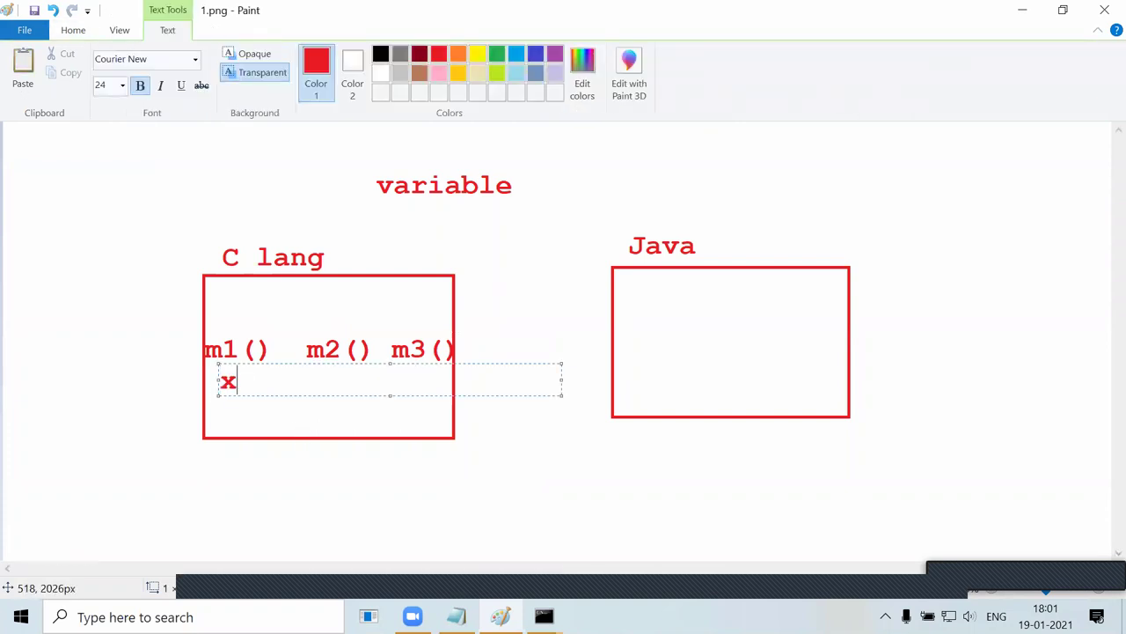
type("     y    z")
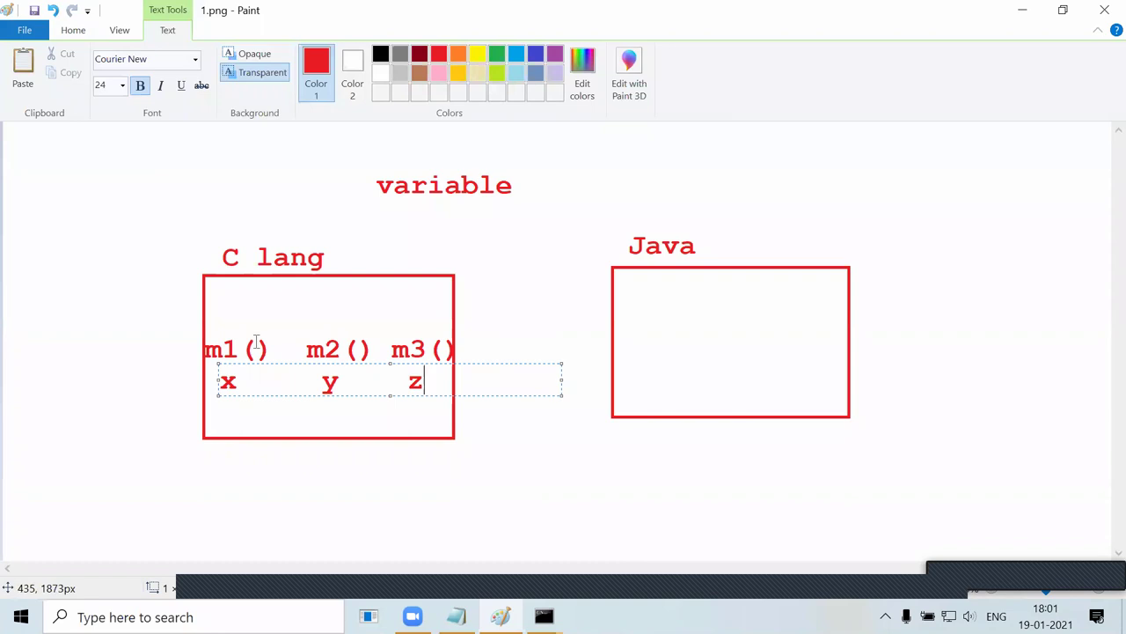
left_click(263, 308)
Draw three straight lines connecting m1(), m2() and m3() to a common point above m2().
left_click(317, 54)
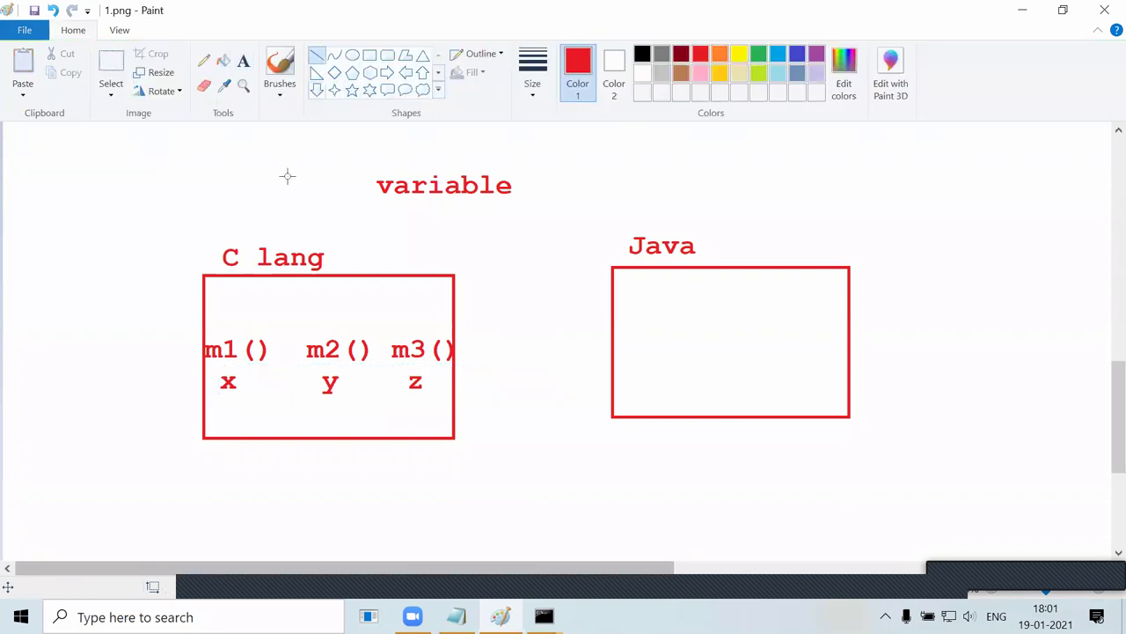
mouse_move(247, 333)
left_mouse_down()
mouse_move(320, 297)
mouse_move(356, 294)
mouse_move(325, 301)
mouse_move(326, 336)
left_mouse_up()
left_click_drag(401, 336, 325, 301)
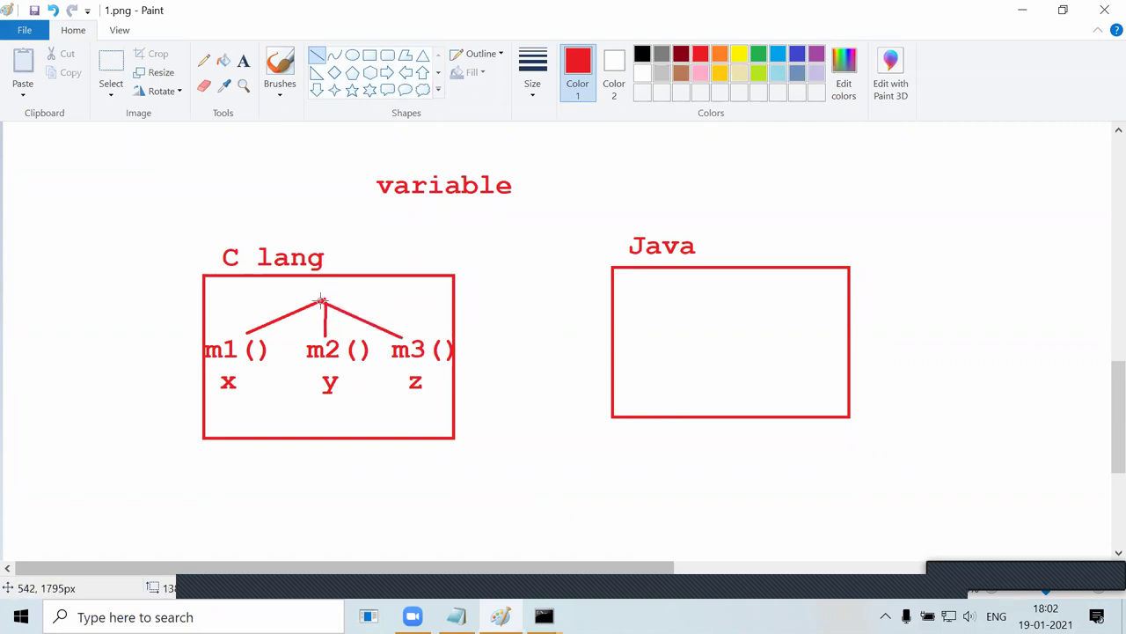
Write "a=10" at the point where the three lines meet in the C lang rectangle and highlight it for emphasis.
left_click(242, 62)
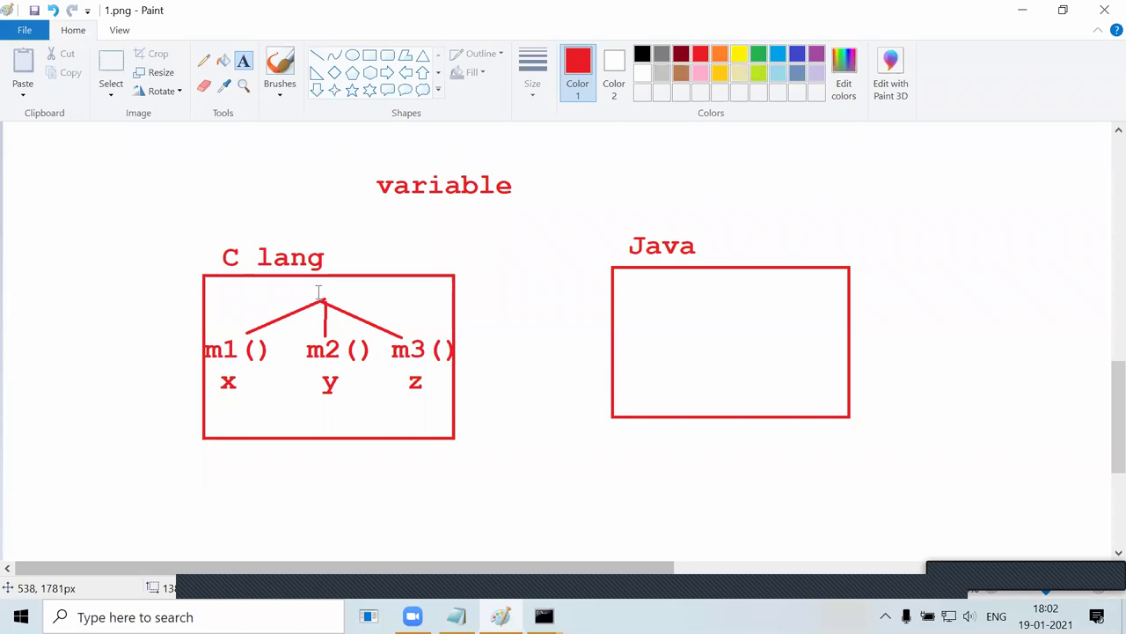
left_click(318, 287)
type("a=10")
key("shift+Left")
key("shift+Left")
key("shift+Left")
key("shift+Left")
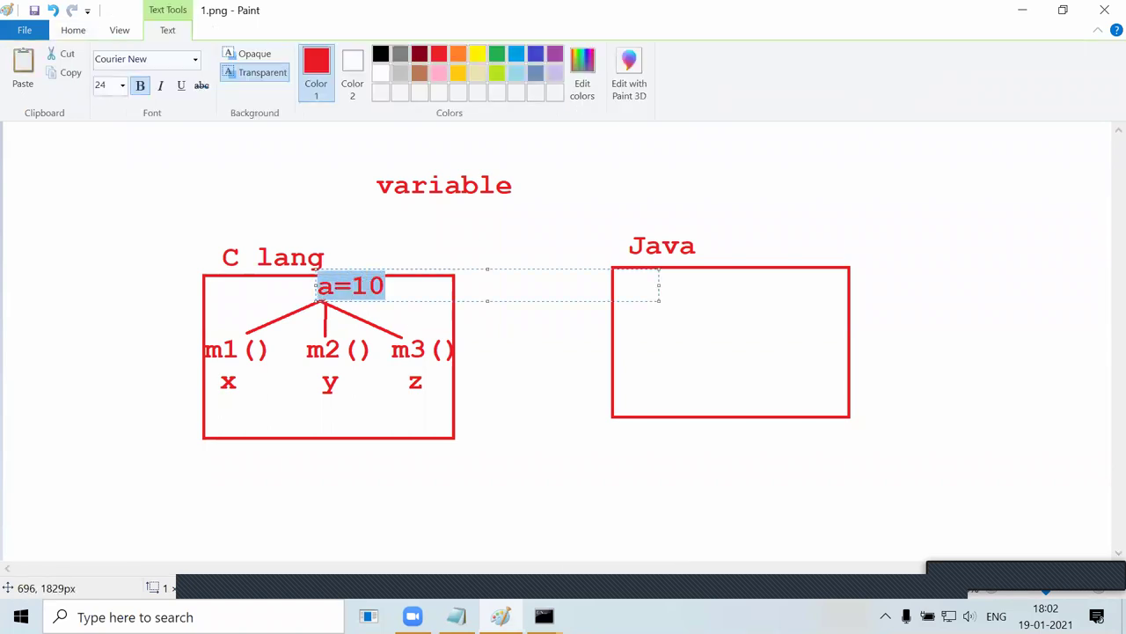
left_click(370, 397)
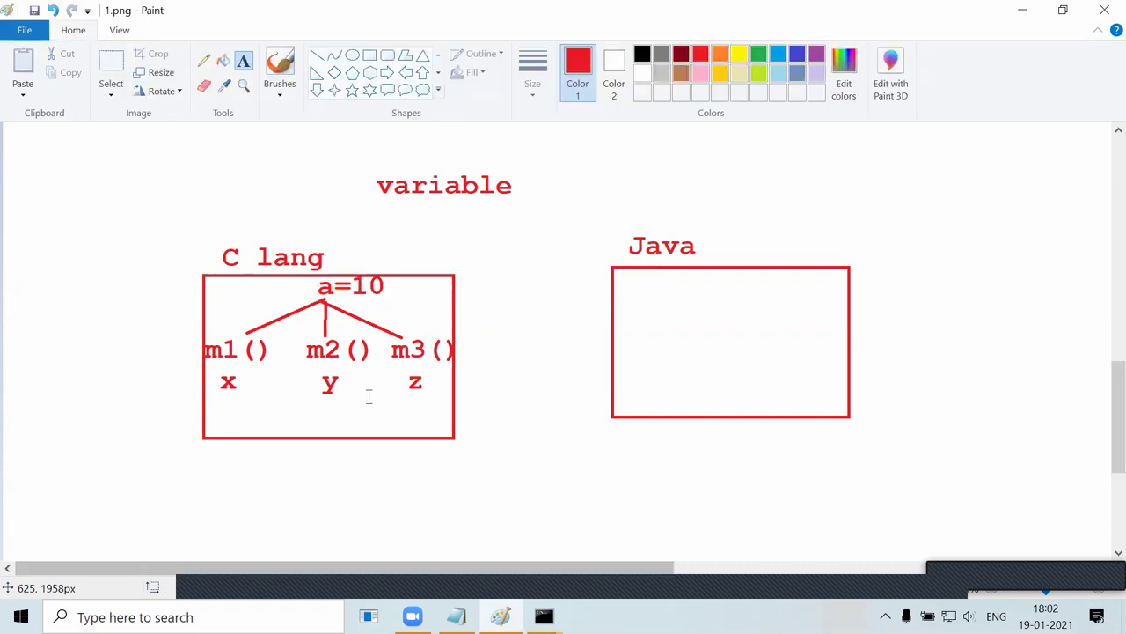
left_click(390, 202)
Draw a line from a=10 to the Java rectangle with a cross inside that rectangle, and undo these lines.
left_click(317, 55)
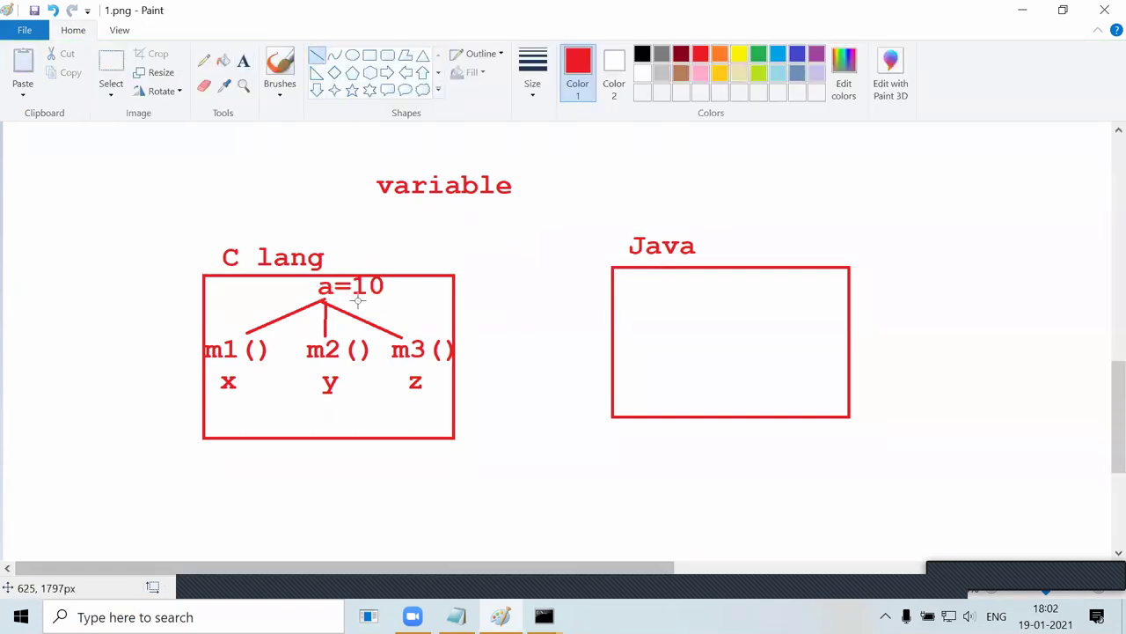
left_click_drag(332, 301, 633, 291)
left_click_drag(731, 274, 667, 347)
left_click_drag(661, 286, 760, 334)
key("ctrl+z")
key("ctrl+z")
key("ctrl+z")
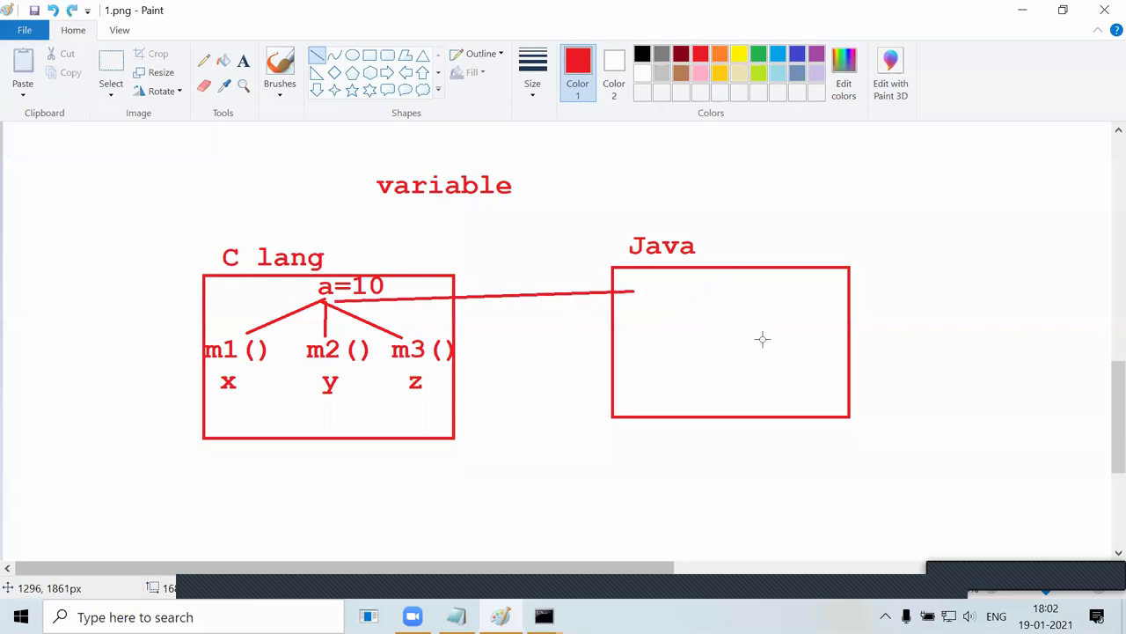
Write "var", "m1()" and "......" on three separate lines inside the Java rectangle.
left_click(244, 60)
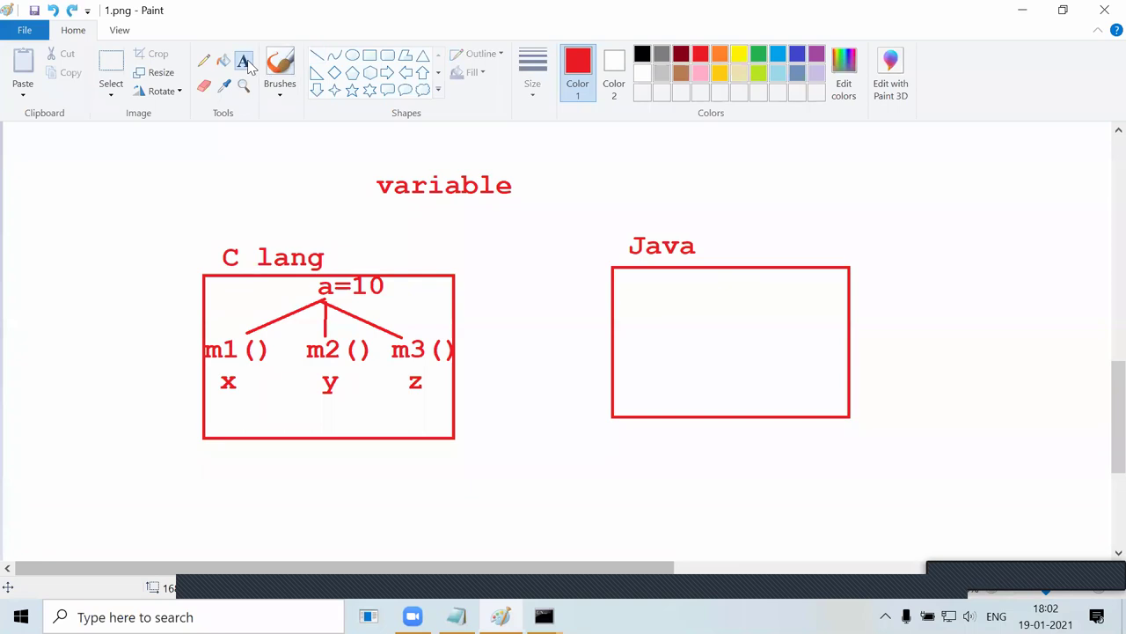
left_click(631, 281)
type("var")
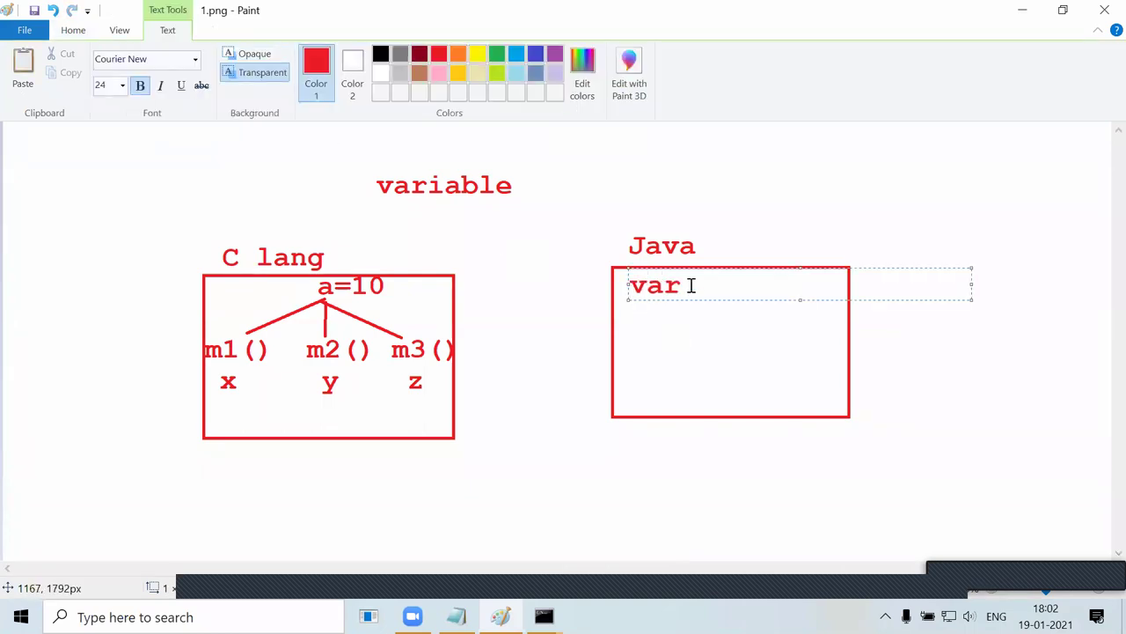
mouse_move(690, 284)
left_mouse_down()
mouse_move(637, 279)
mouse_move(707, 281)
left_mouse_up()
left_click(707, 282)
key("Return")
type("m1()")
key("Return")
type("......")
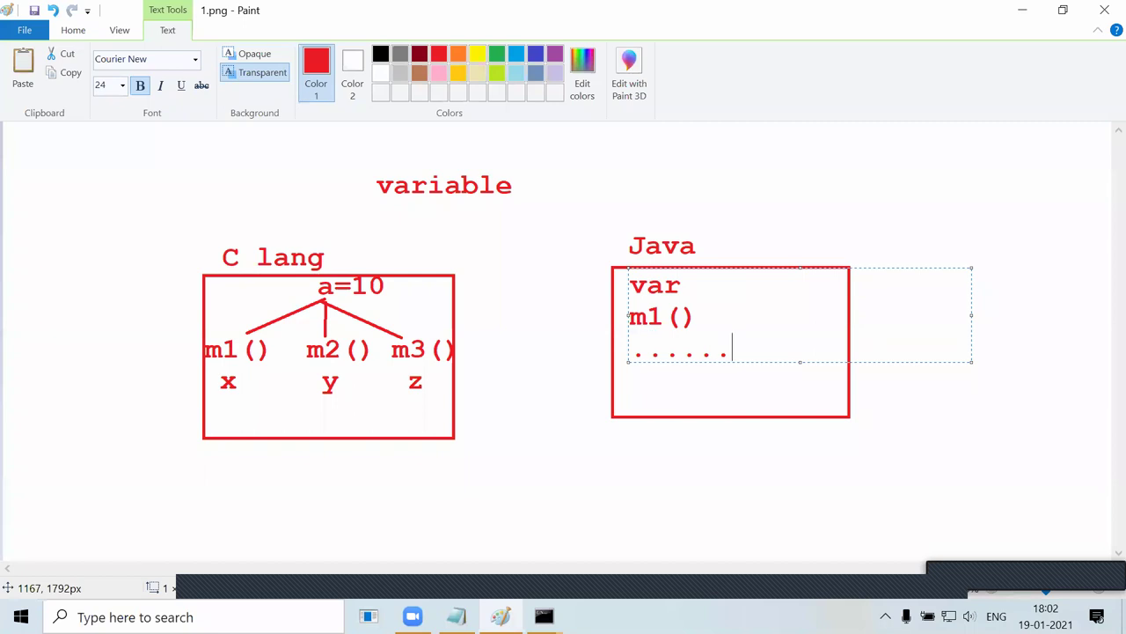
left_click(392, 159)
Draw a crossed-out line from the Java rectangle's var toward the C lang rectangle, and undo these lines.
left_click(317, 58)
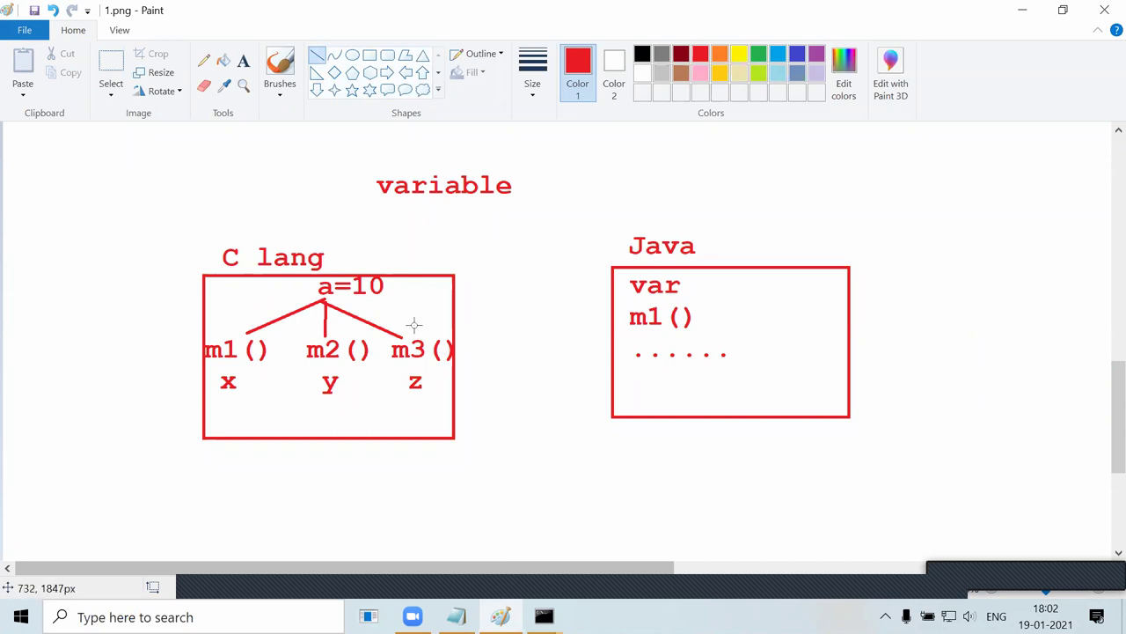
left_click_drag(632, 295, 482, 343)
left_click_drag(557, 283, 498, 371)
left_click_drag(489, 287, 559, 349)
key("ctrl+z")
key("ctrl+z")
key("ctrl+z")
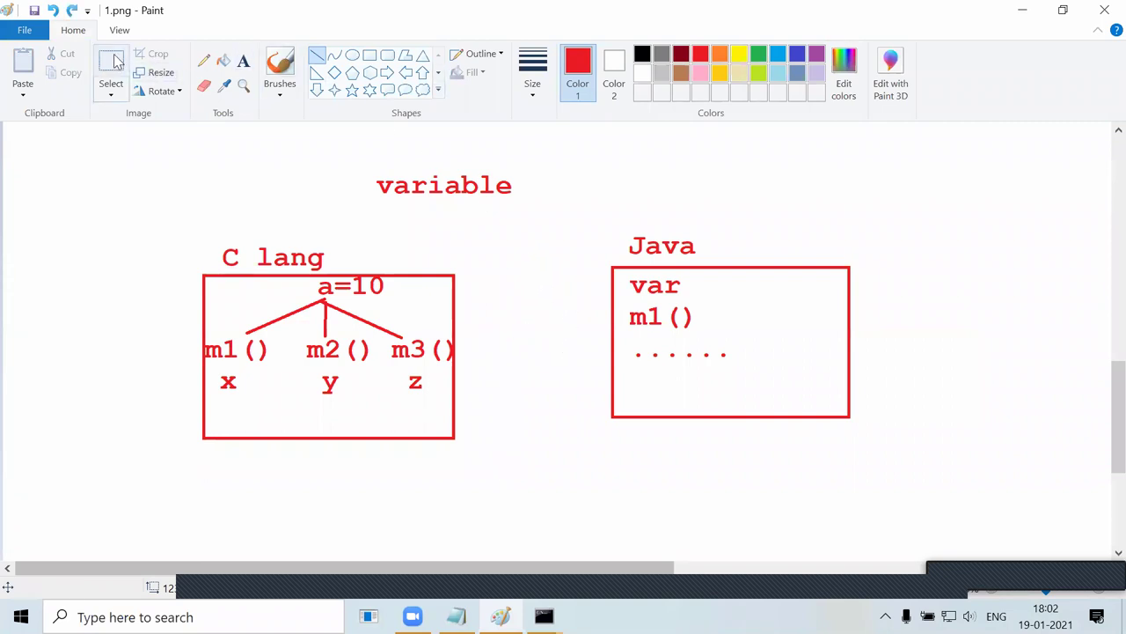
Move the word variable slightly up and to the right, away from the two rectangles.
left_click(111, 63)
left_click_drag(371, 165, 537, 163)
left_click(704, 140)
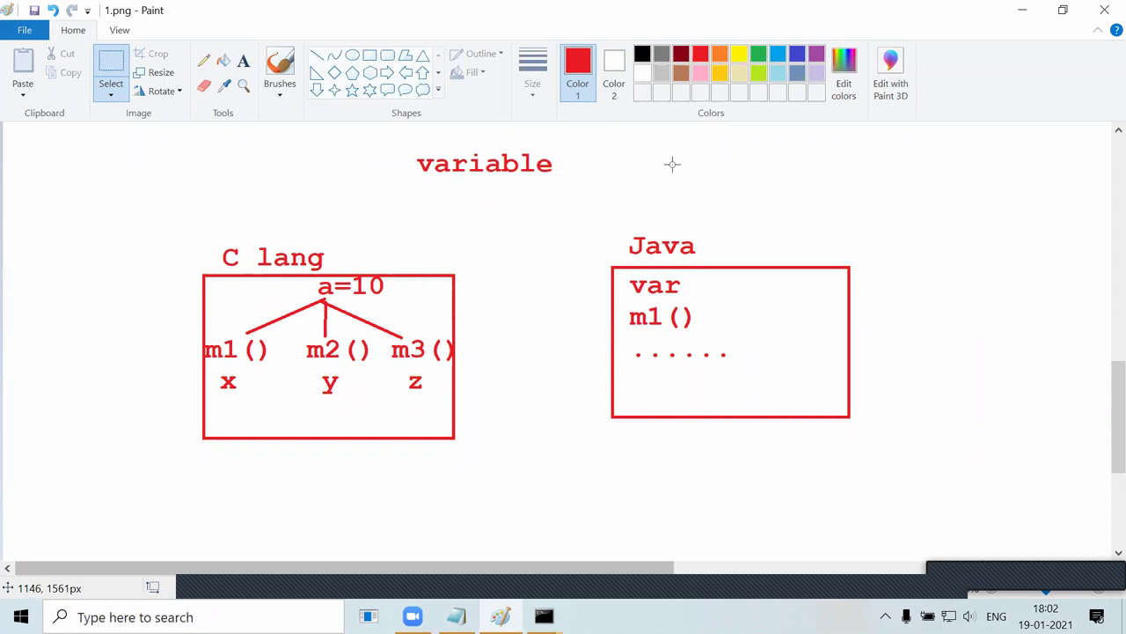
Write "(OS-environment var)" directly after the word variable.
left_click(243, 60)
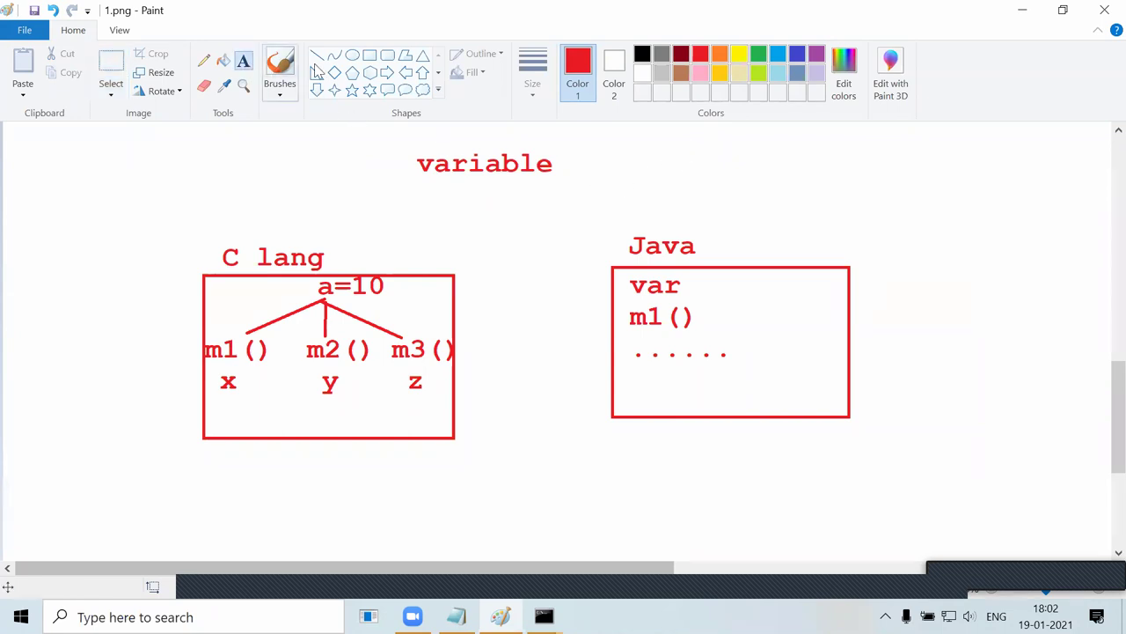
left_click(561, 163)
type("(")
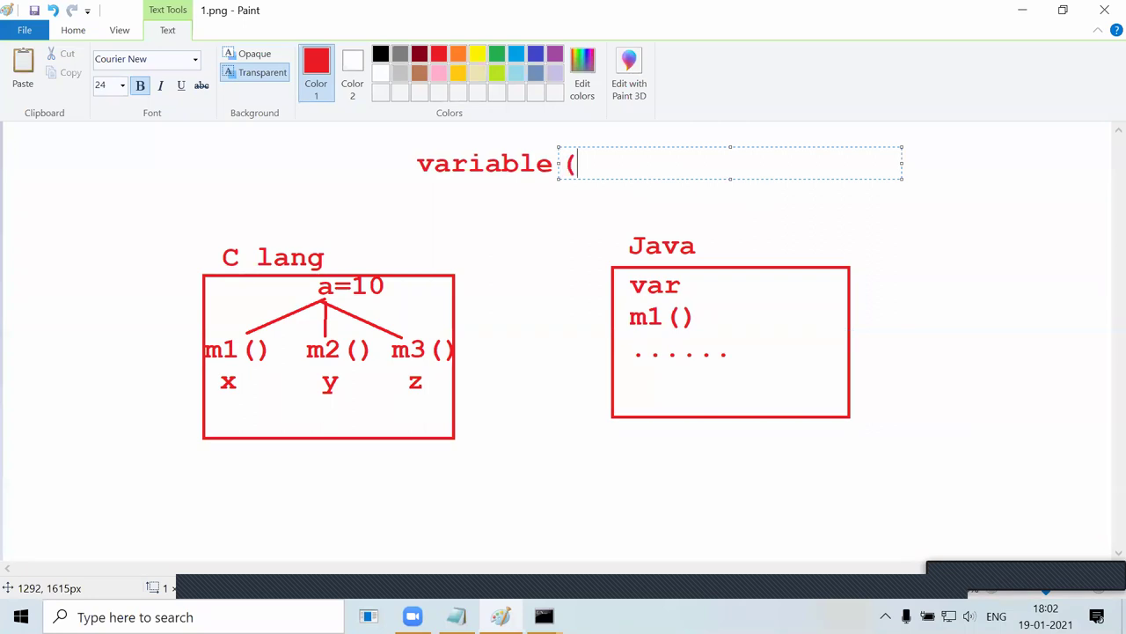
type("OS-")
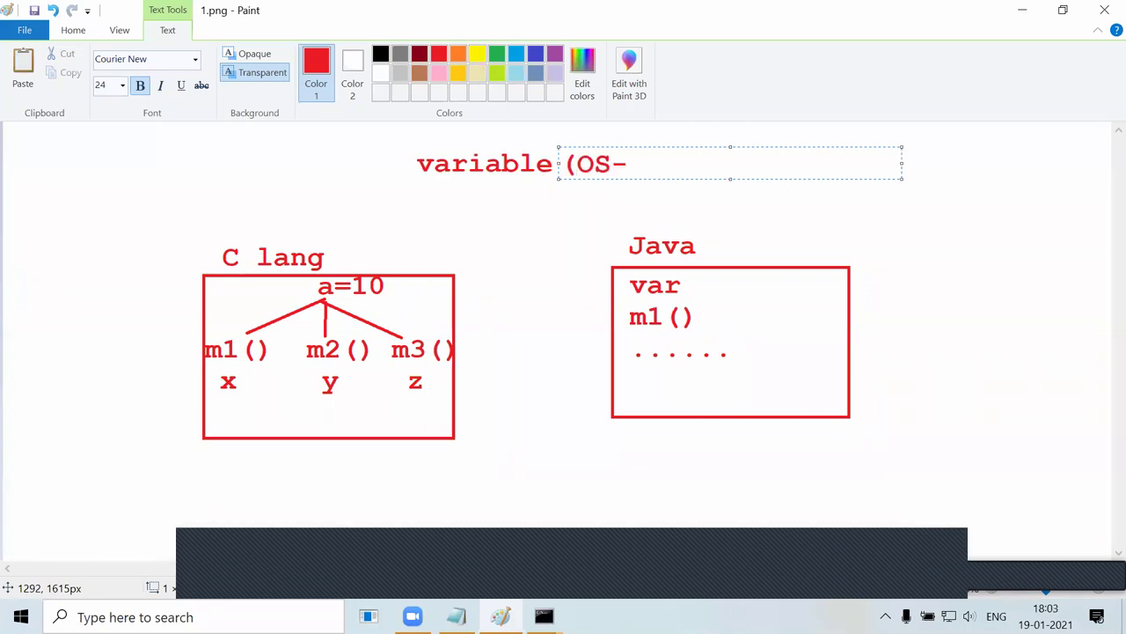
type("var")
key("BackSpace")
key("BackSpace")
key("BackSpace")
type("envirno")
key("BackSpace")
key("BackSpace")
type("onment")
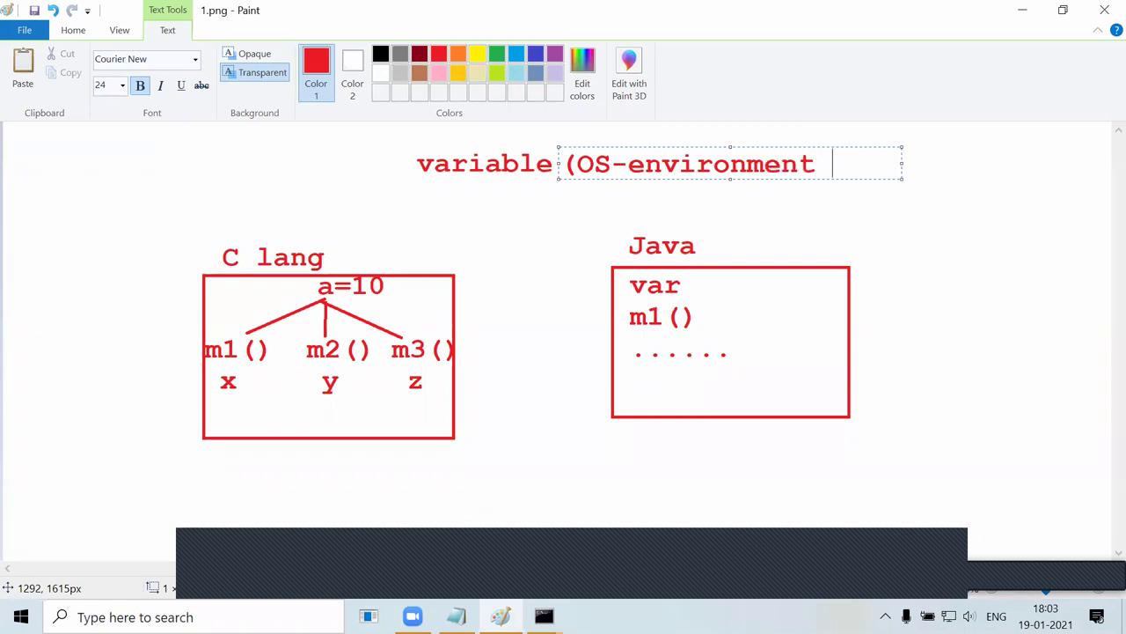
type(" var)")
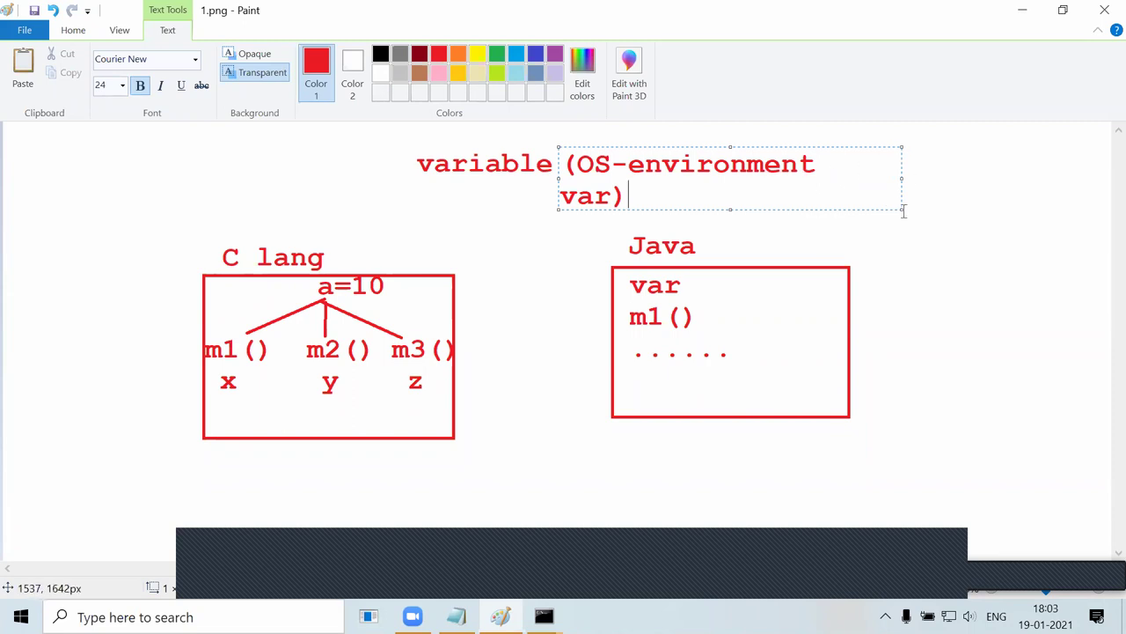
Widen the text box so "(OS-environment var)" fits on one line after the word variable, and finish the text.
left_click_drag(899, 206, 1003, 192)
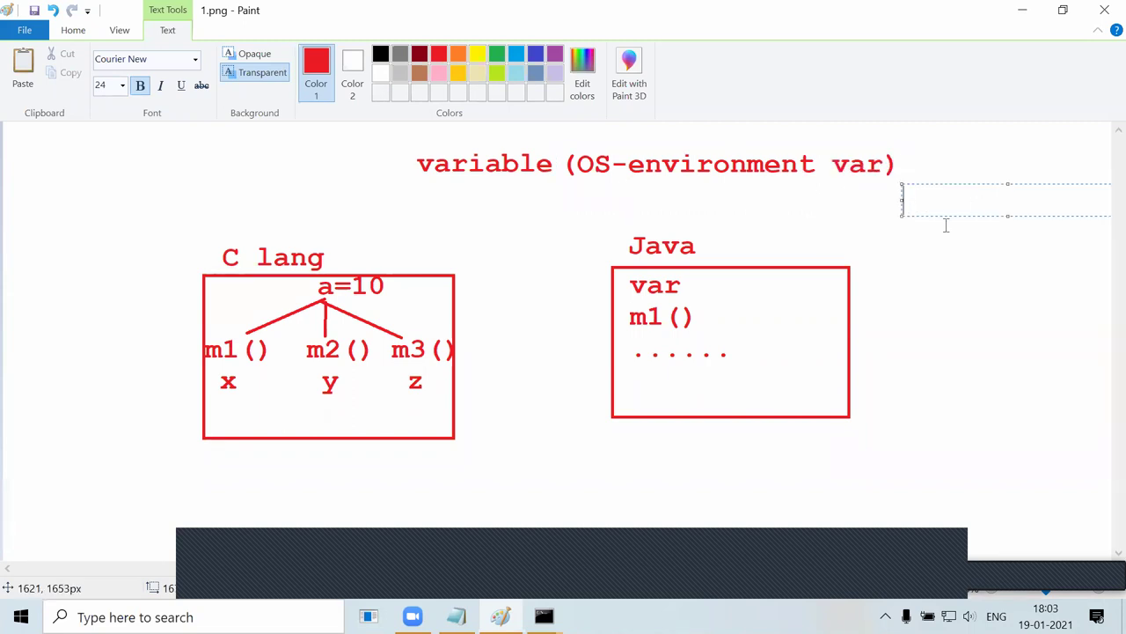
left_click(940, 281)
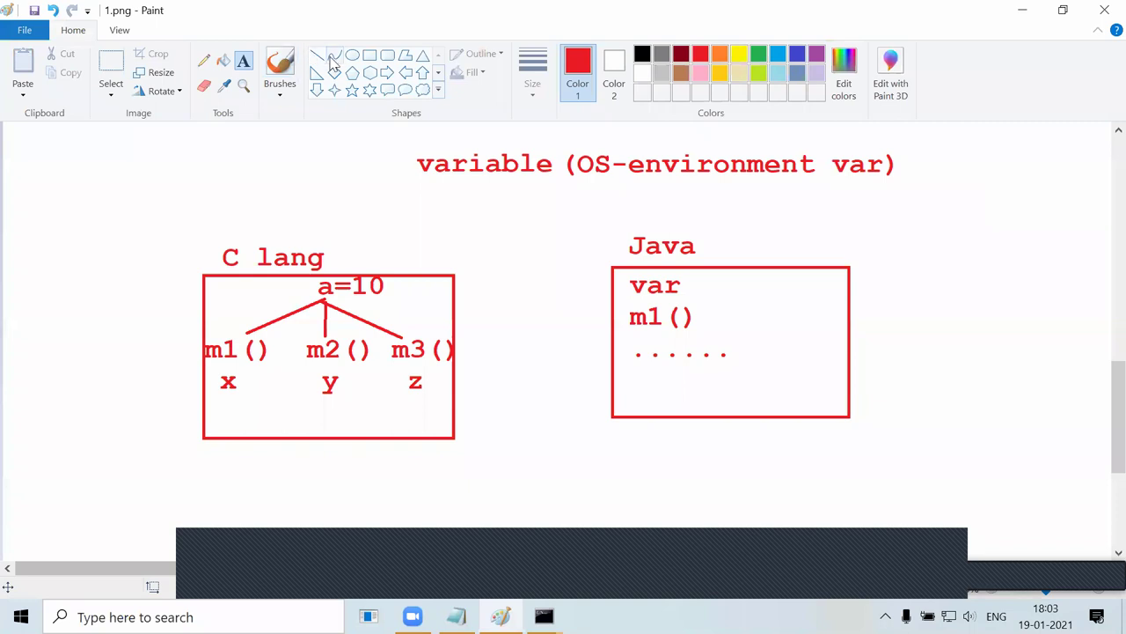
Draw straight lines from variable to the C lang and Java headings, and underline "OS-environment var".
left_click(318, 57)
left_click_drag(567, 187, 902, 187)
key("ctrl+z")
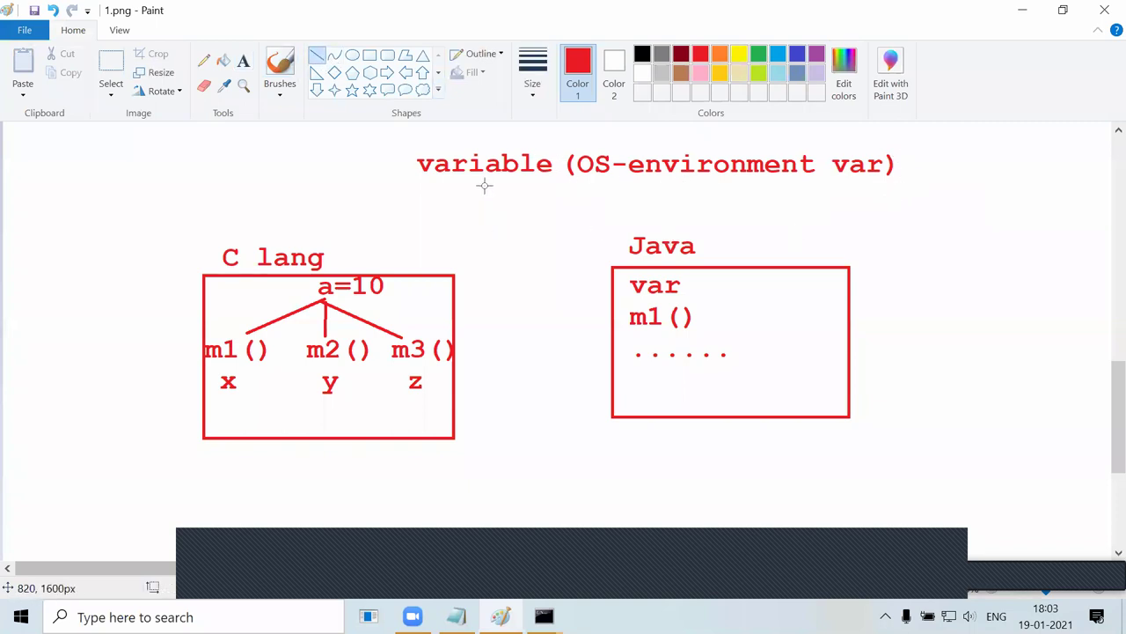
left_click_drag(495, 176, 336, 250)
left_click_drag(497, 177, 643, 232)
left_click_drag(580, 181, 878, 180)
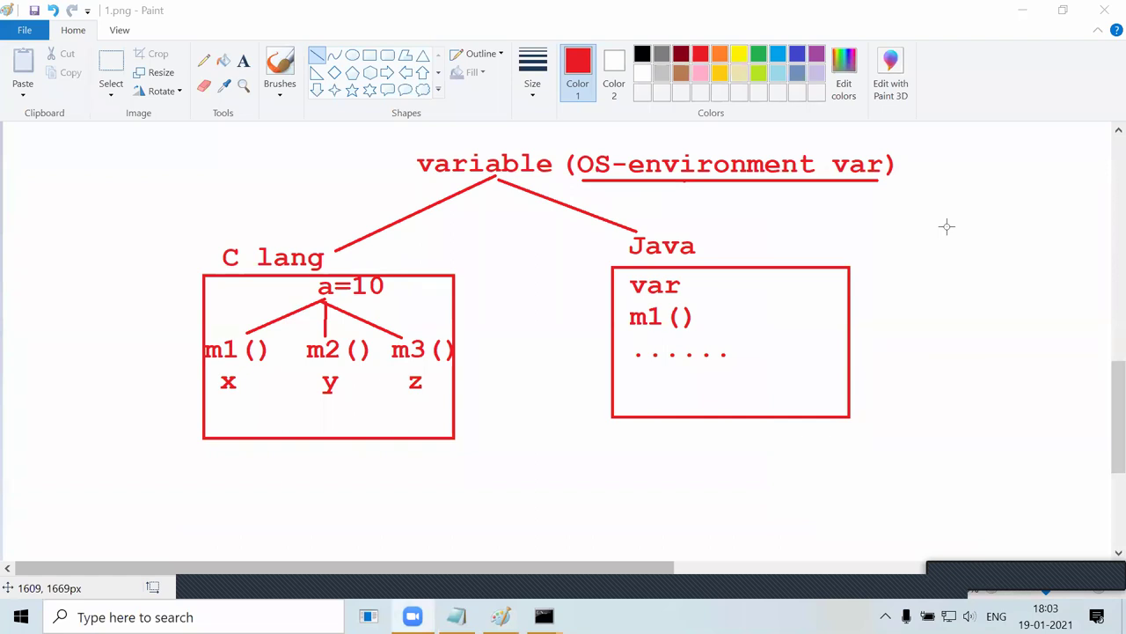
Draw one large, wide rectangle in the empty area below the C lang and Java rectangles.
scroll(893, 186, "down", 3)
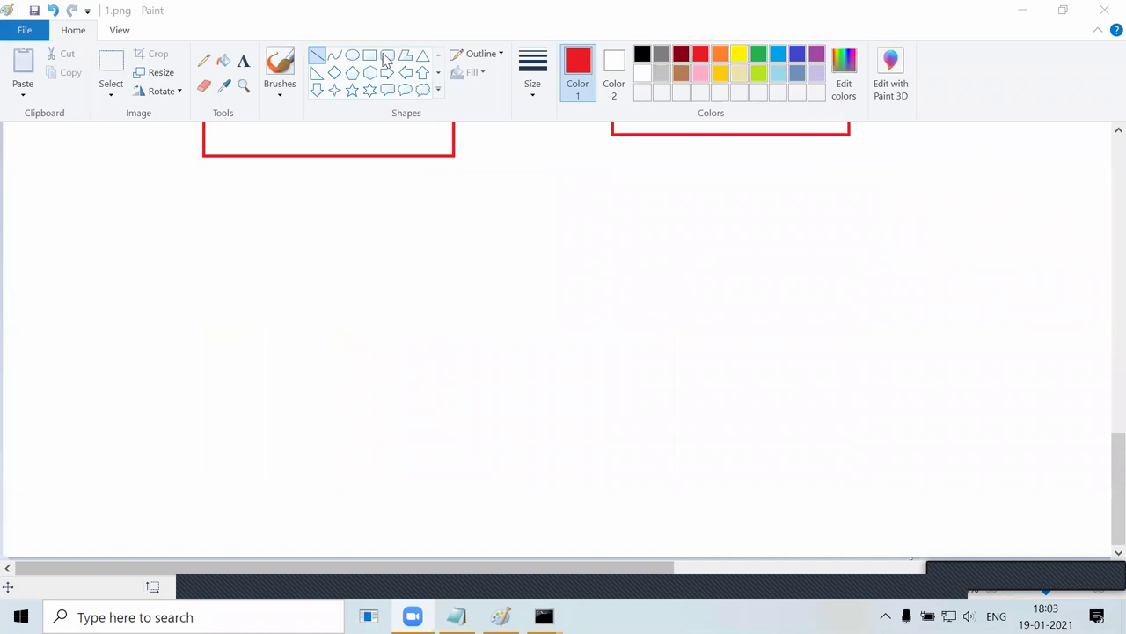
left_click(370, 54)
left_click_drag(217, 264, 704, 334)
left_click_drag(902, 421, 1014, 523)
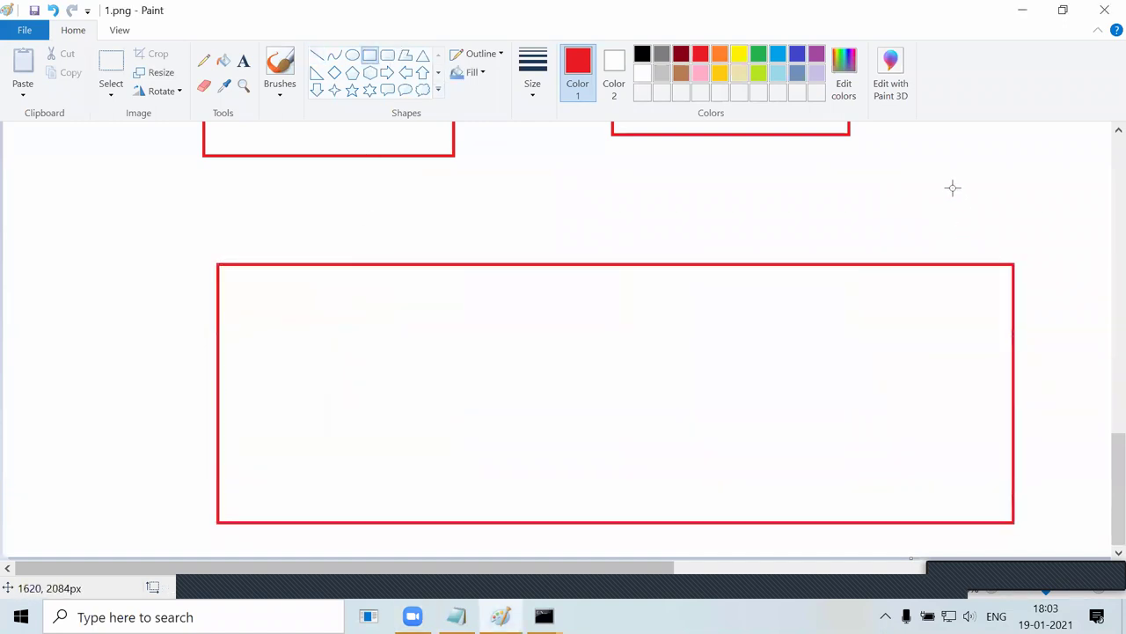
Draw three separate rectangles side by side inside the large rectangle.
left_click_drag(255, 290, 437, 504)
left_click(521, 398)
left_click_drag(492, 292, 657, 500)
left_click(774, 352)
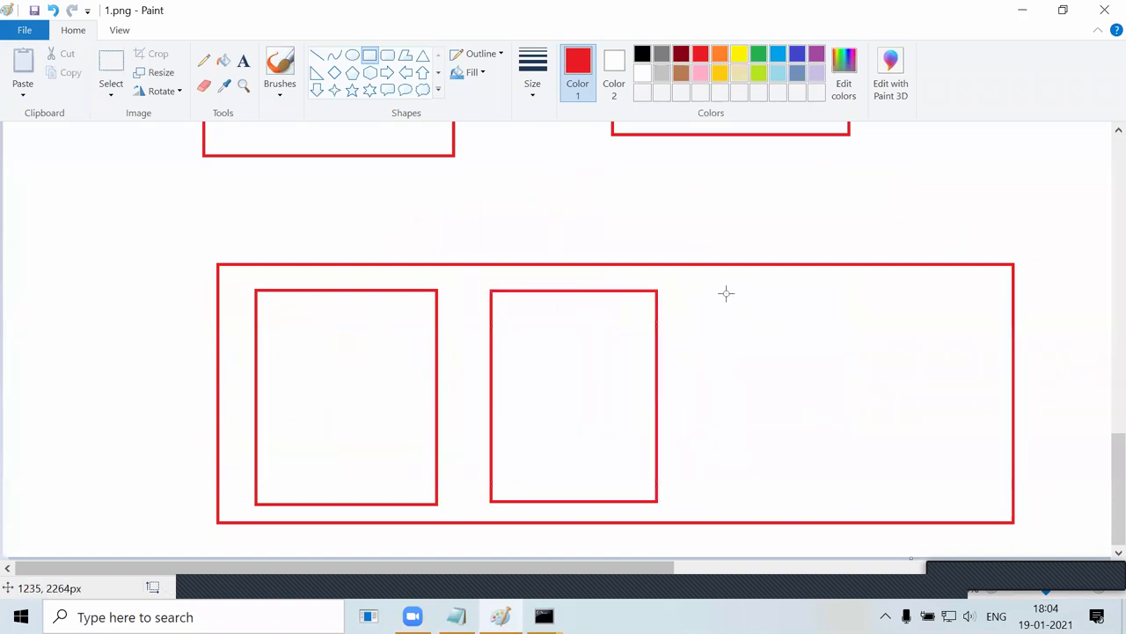
left_click_drag(718, 290, 958, 488)
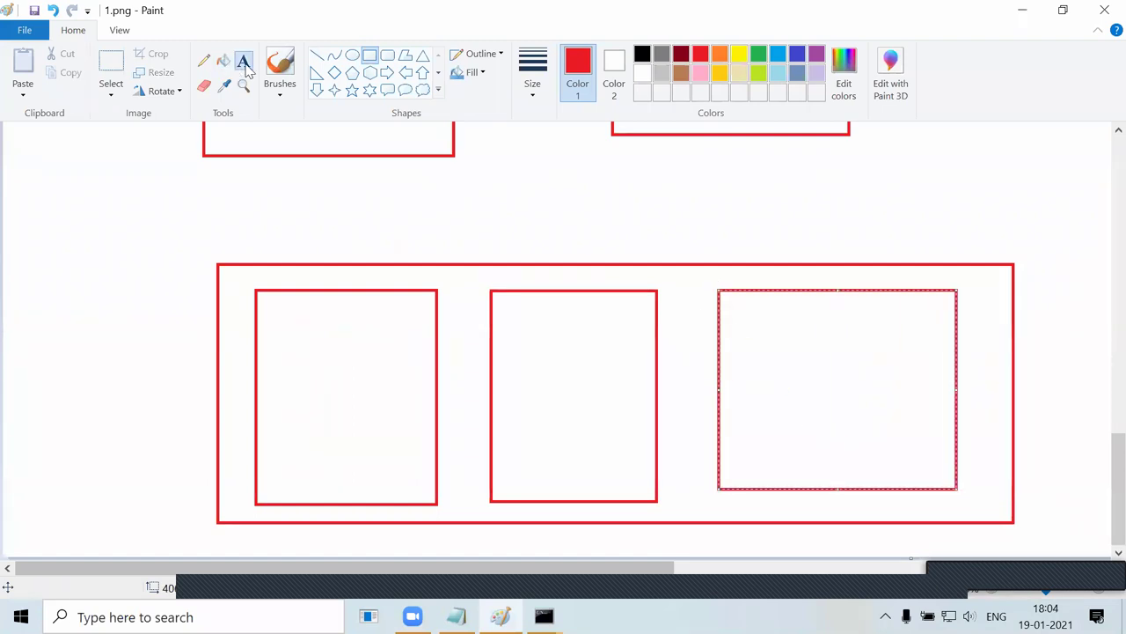
Write the heading "Laptop" just above the large rectangle's upper-left corner.
left_click(244, 60)
left_click(216, 232)
type("Laptop")
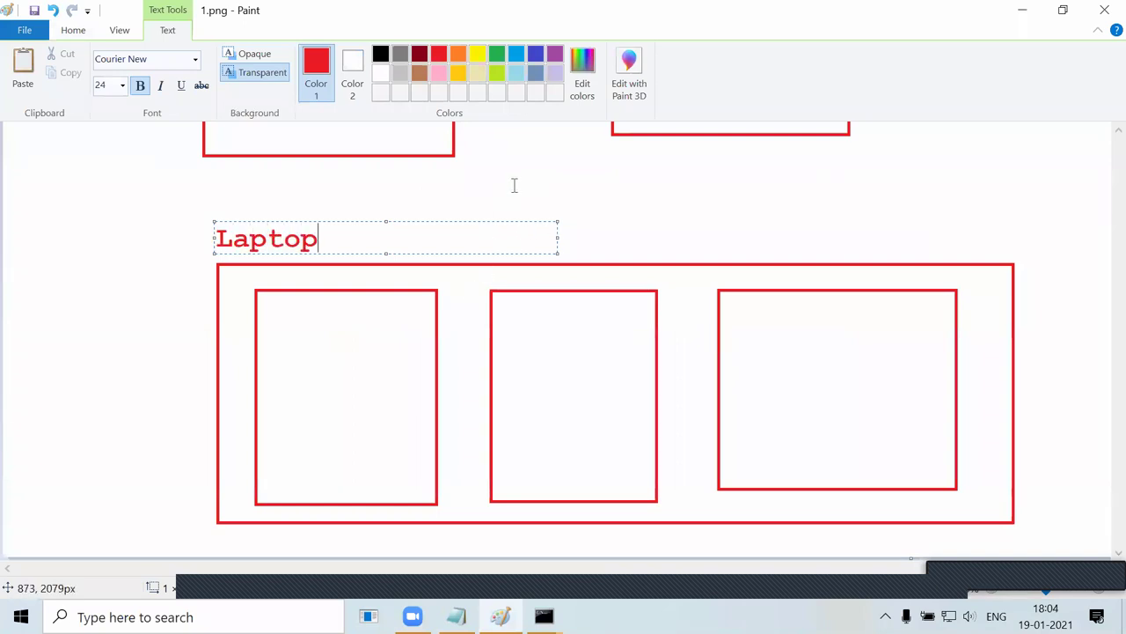
Add "(password)" directly after the Laptop heading, and remove it again.
type("(password)")
left_click_drag(500, 239, 313, 240)
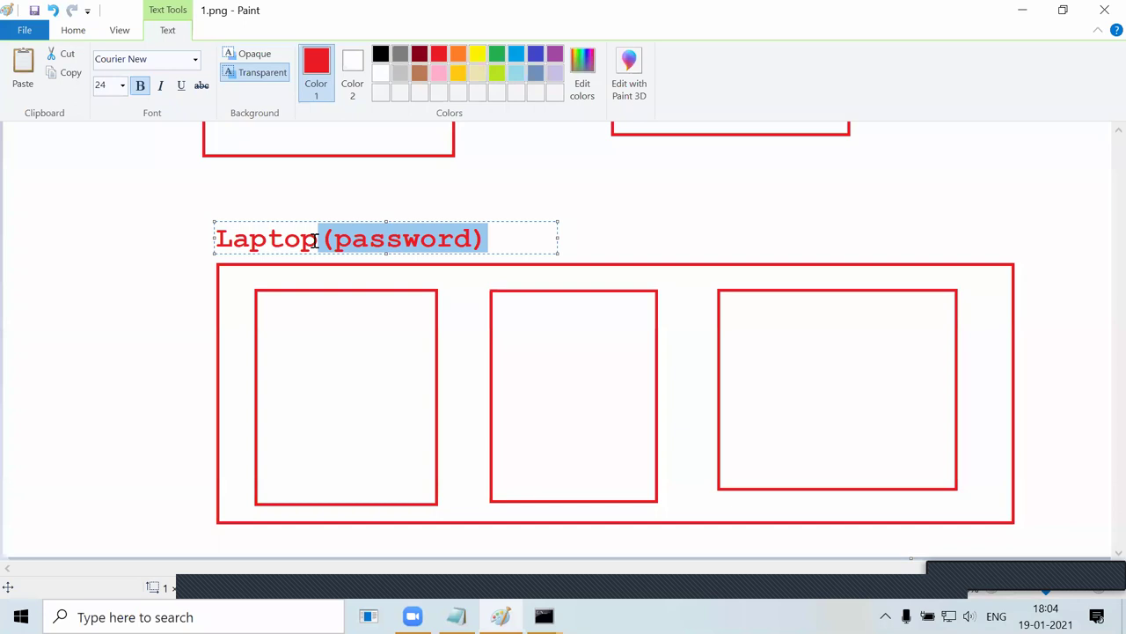
key("BackSpace")
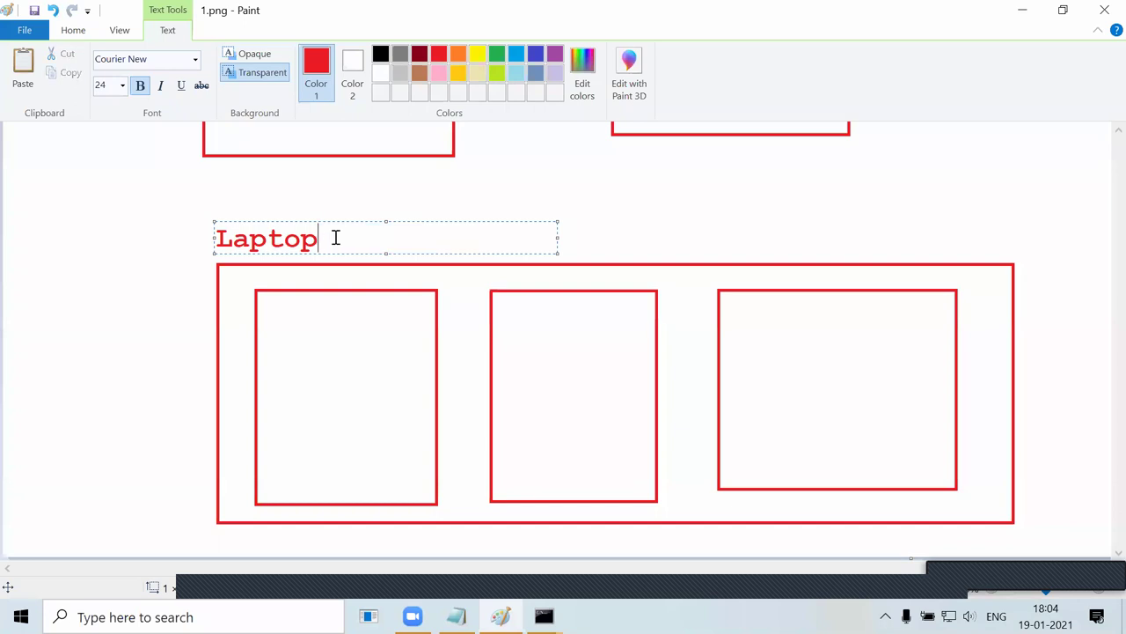
Write the label "parents" above the first inner rectangle.
left_click(578, 176)
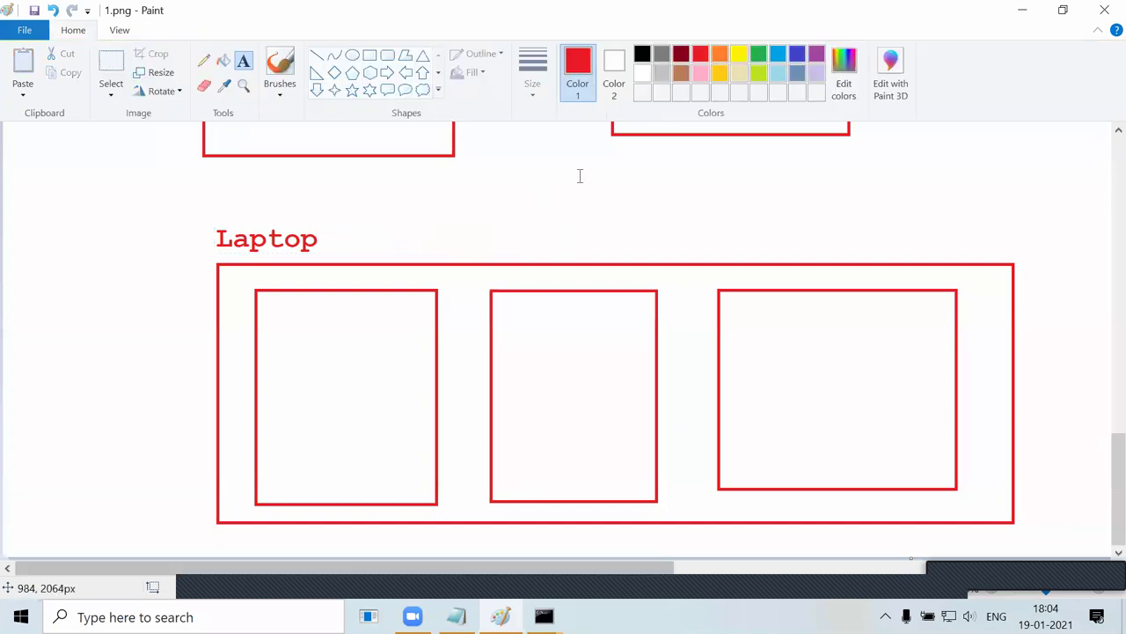
left_click(555, 248)
left_click(505, 236)
left_click(264, 278)
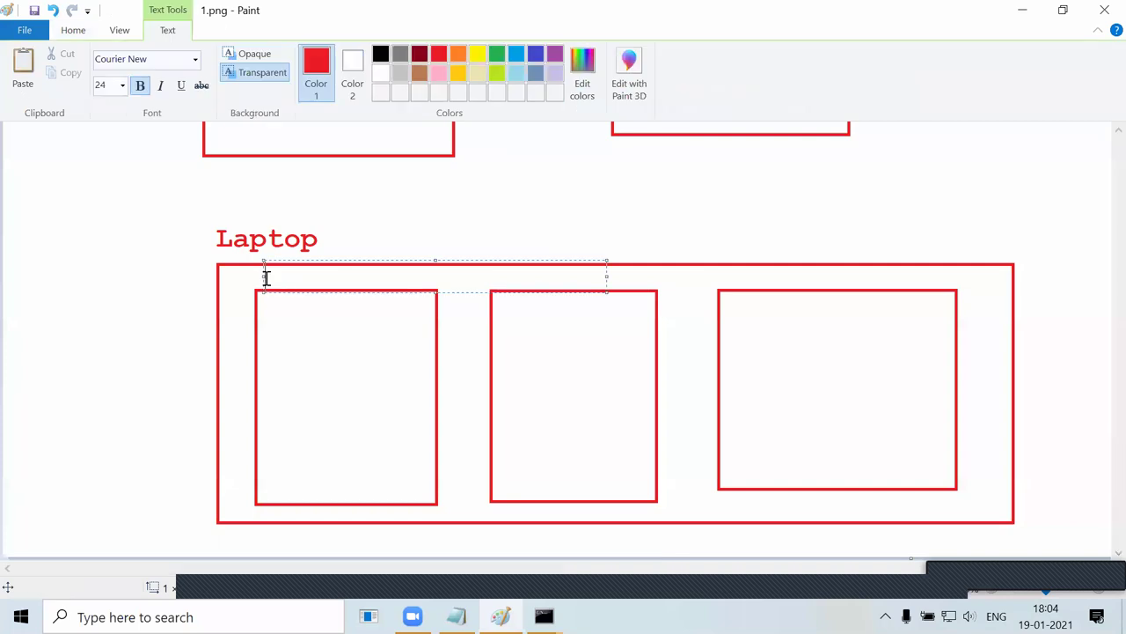
type("use")
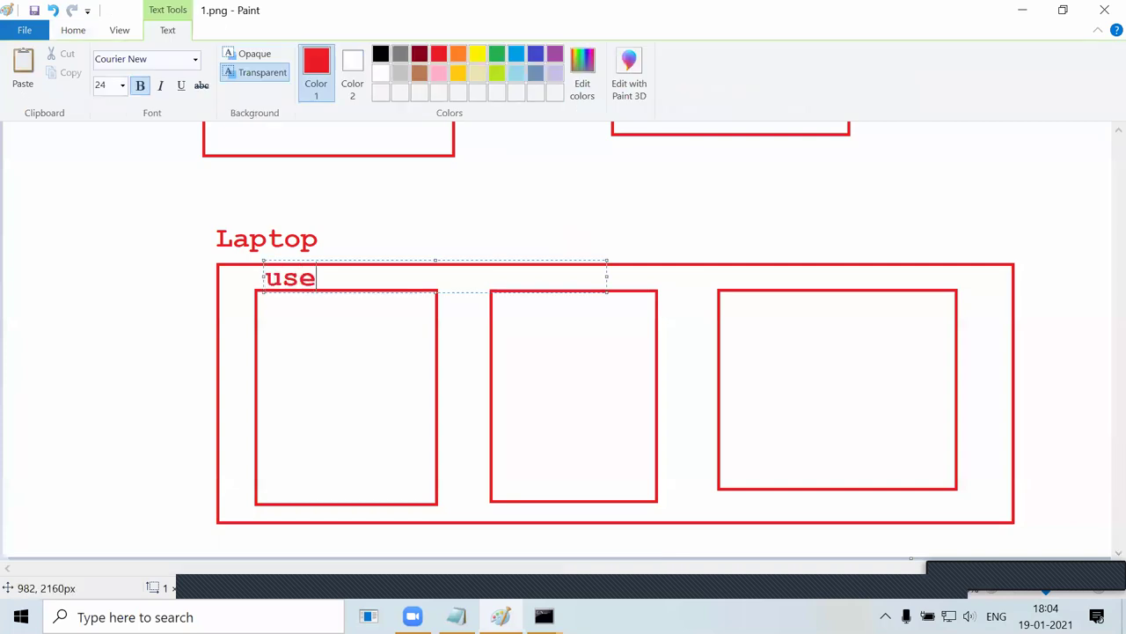
type("r1")
key("ctrl+z")
type("parents")
key("shift+Left")
key("shift+Left")
key("shift+Left")
key("shift+Left")
key("shift+Left")
key("shift+Left")
key("shift+Left")
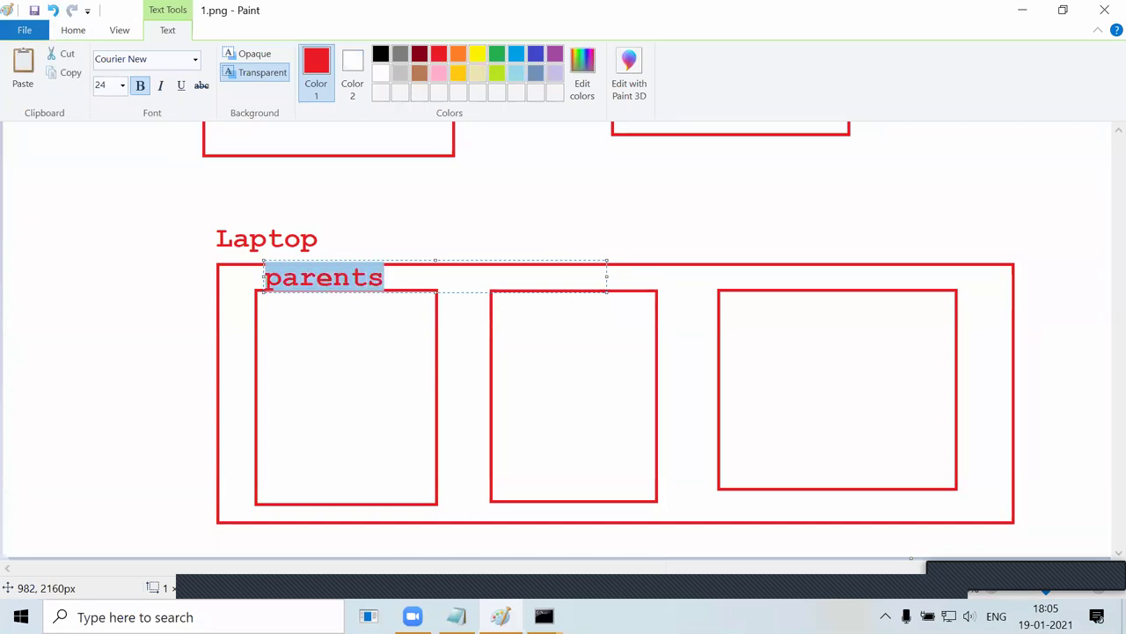
left_click(572, 264)
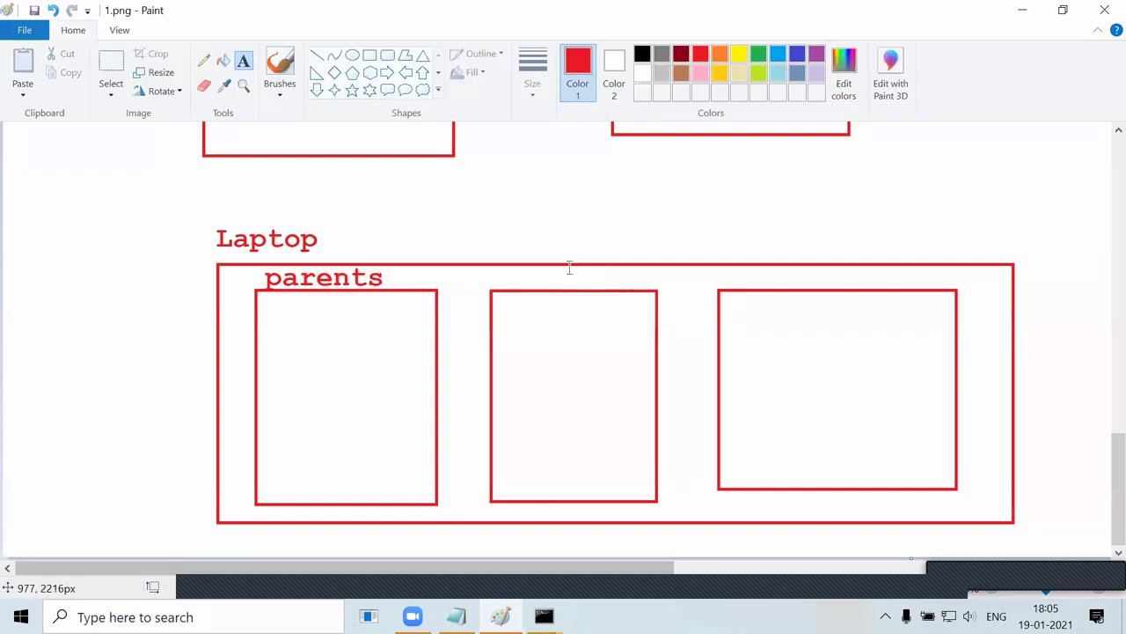
Write the label "myacc" above the middle inner rectangle.
left_click(498, 278)
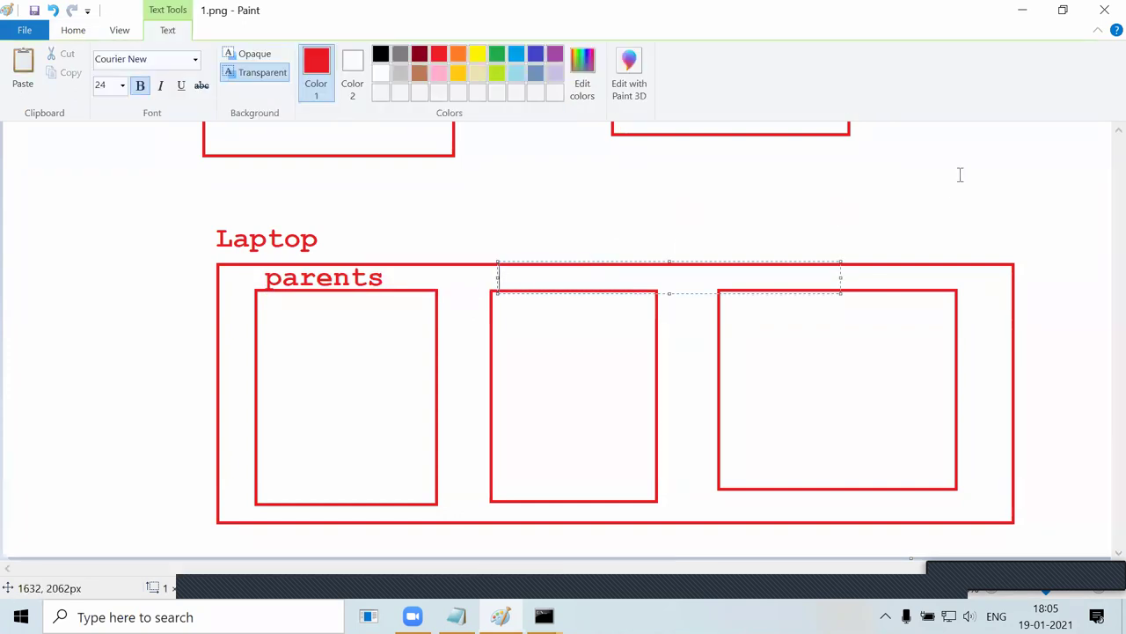
type("myacc")
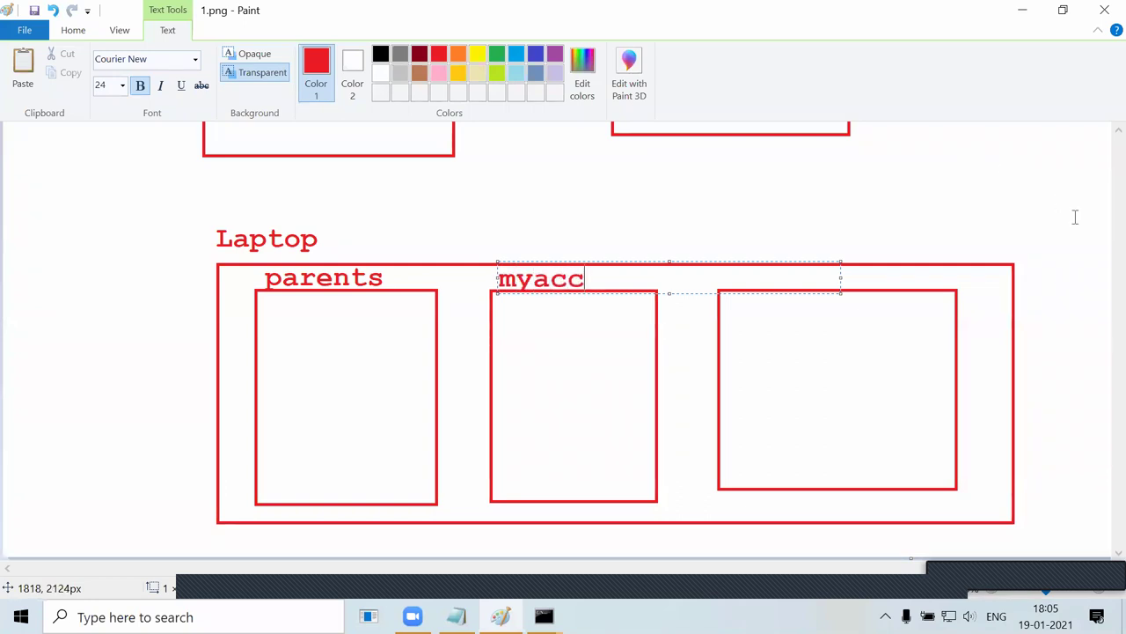
left_click(902, 302)
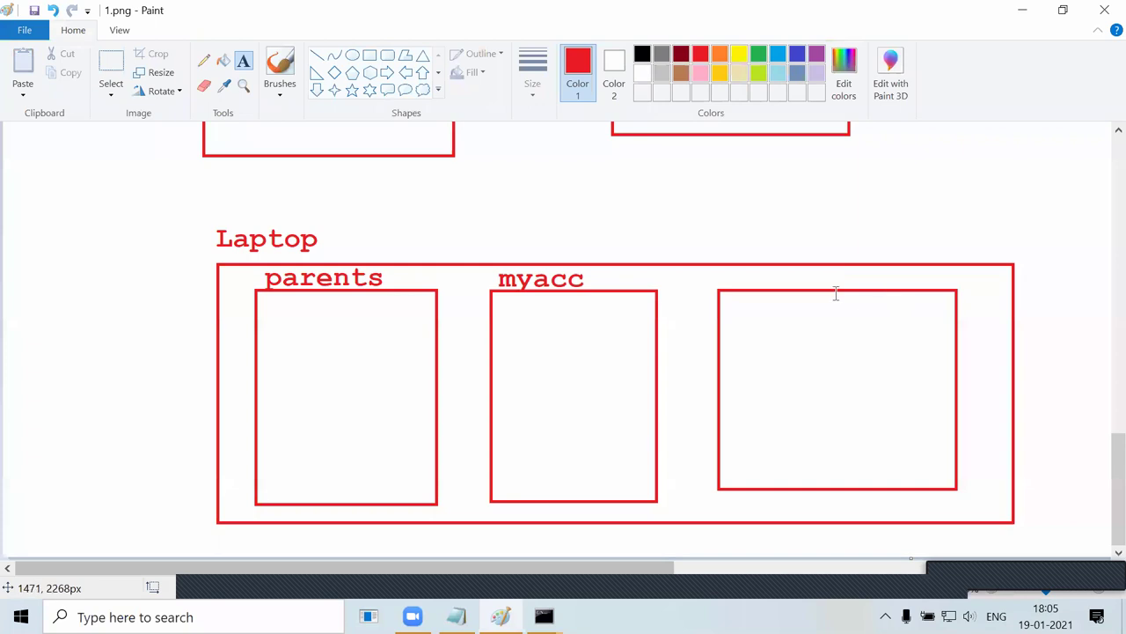
Write the label "guest" above the third inner rectangle.
left_click(729, 279)
type("quest")
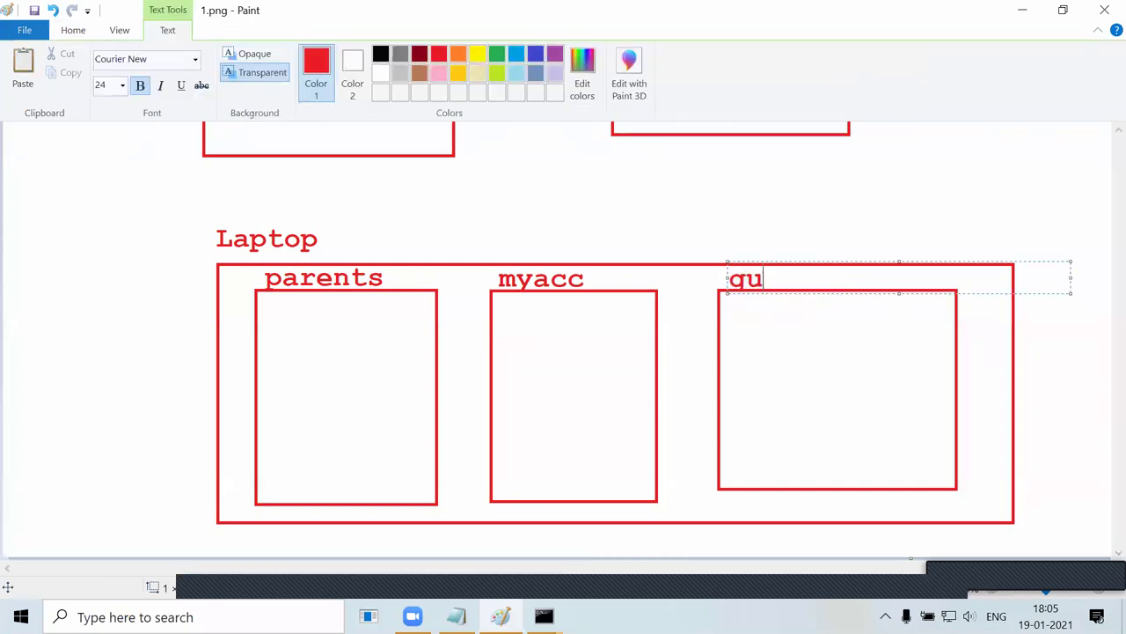
key("shift+Left")
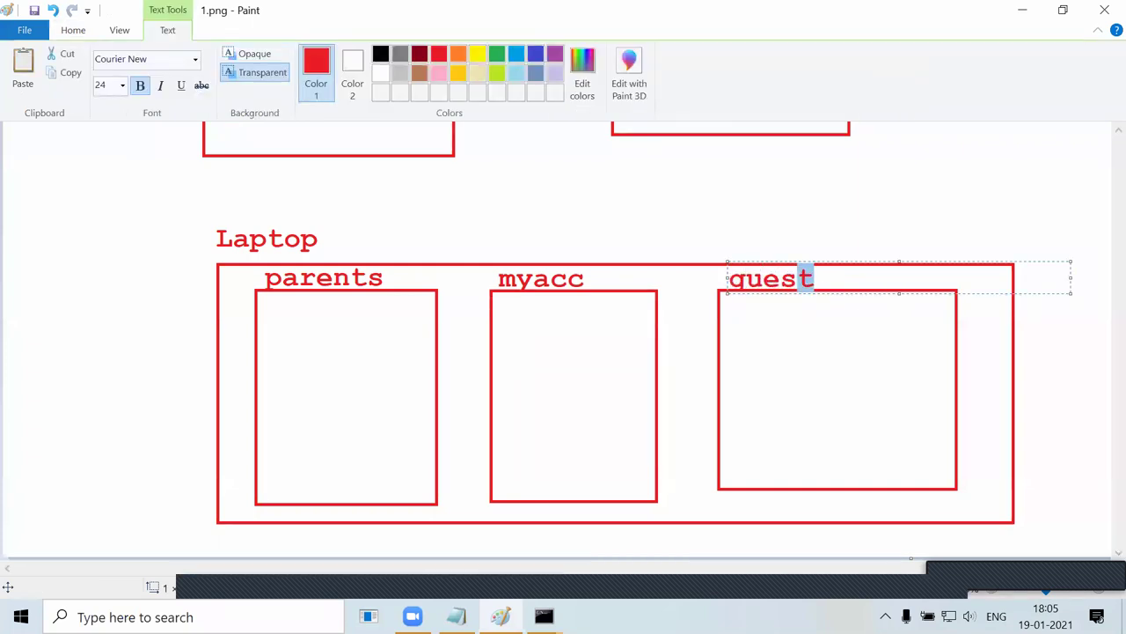
key("shift+Left")
key("shift+Left")
key("shift+Left")
key("shift+Left")
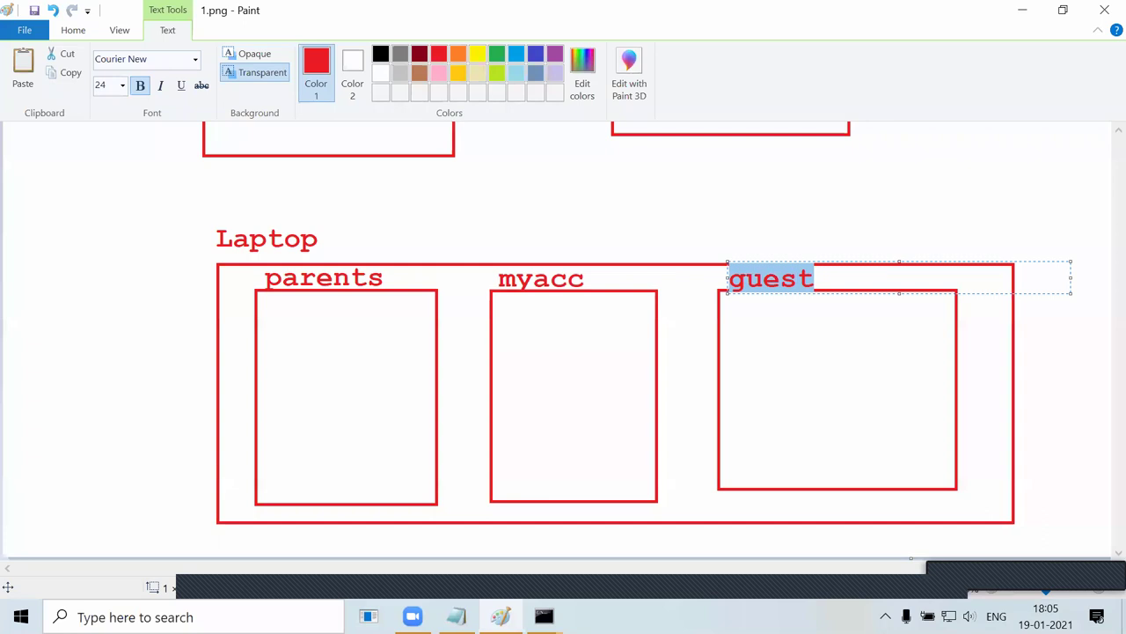
left_click(513, 309)
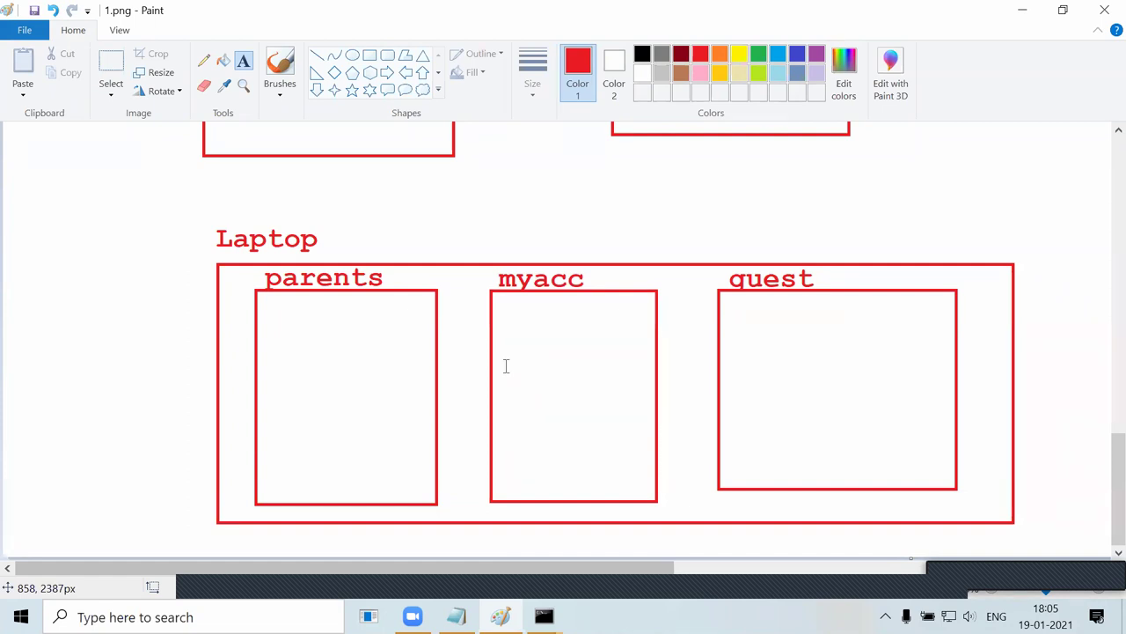
left_click(507, 366)
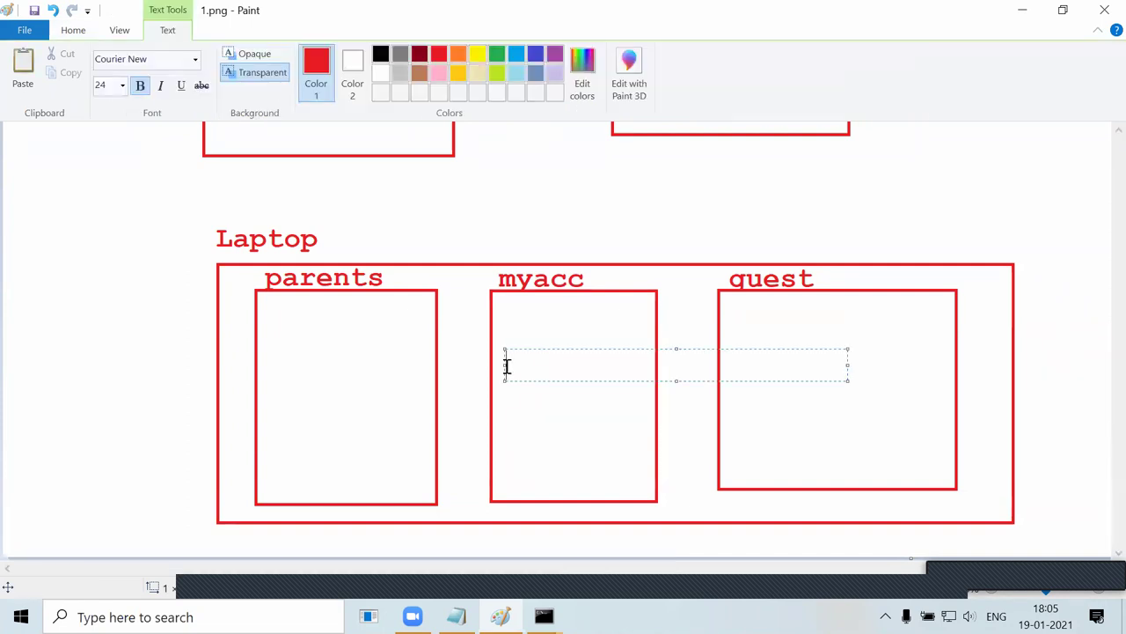
left_click(441, 395)
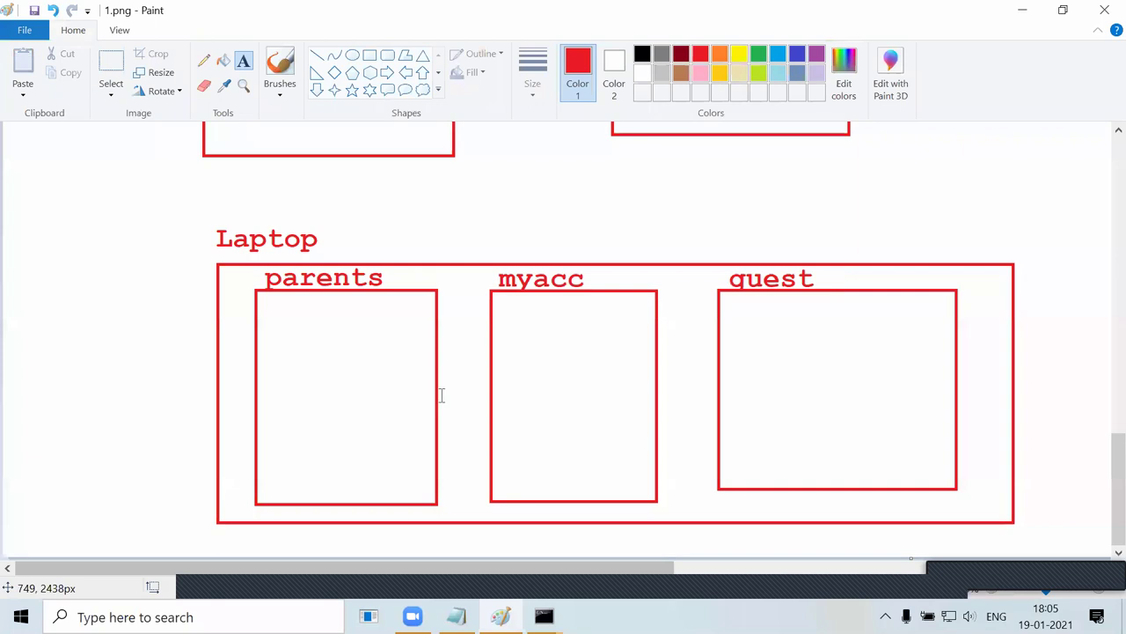
scroll(530, 302, "up", 2)
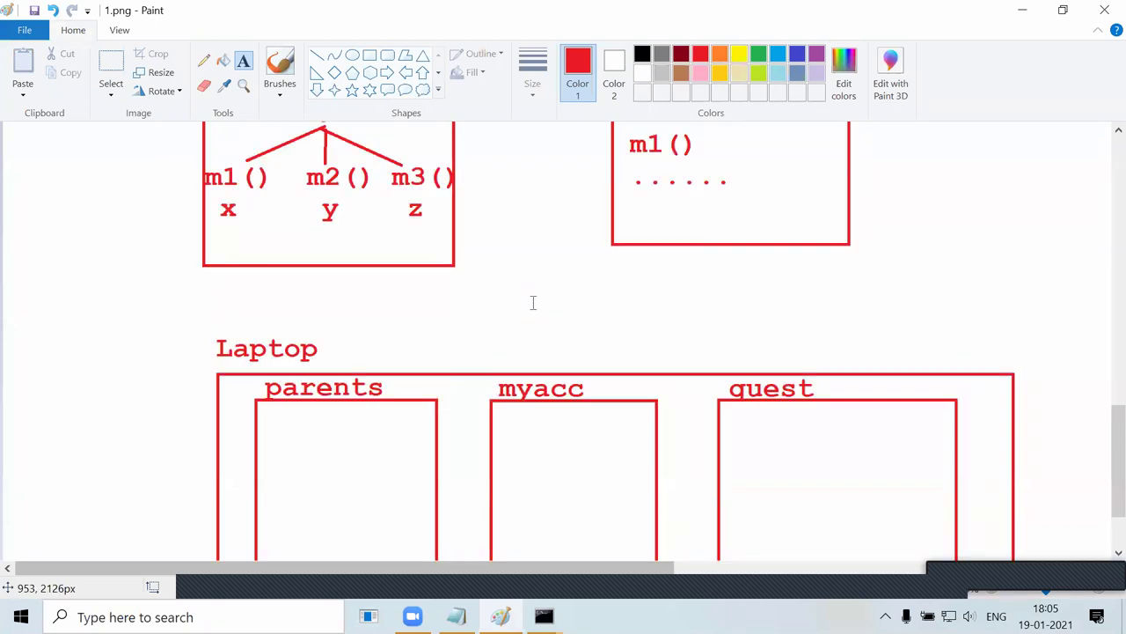
scroll(475, 282, "down", 2)
Write "DOS :" and "UNIX:" on two lines in the space above the Laptop rectangle.
left_click(481, 205)
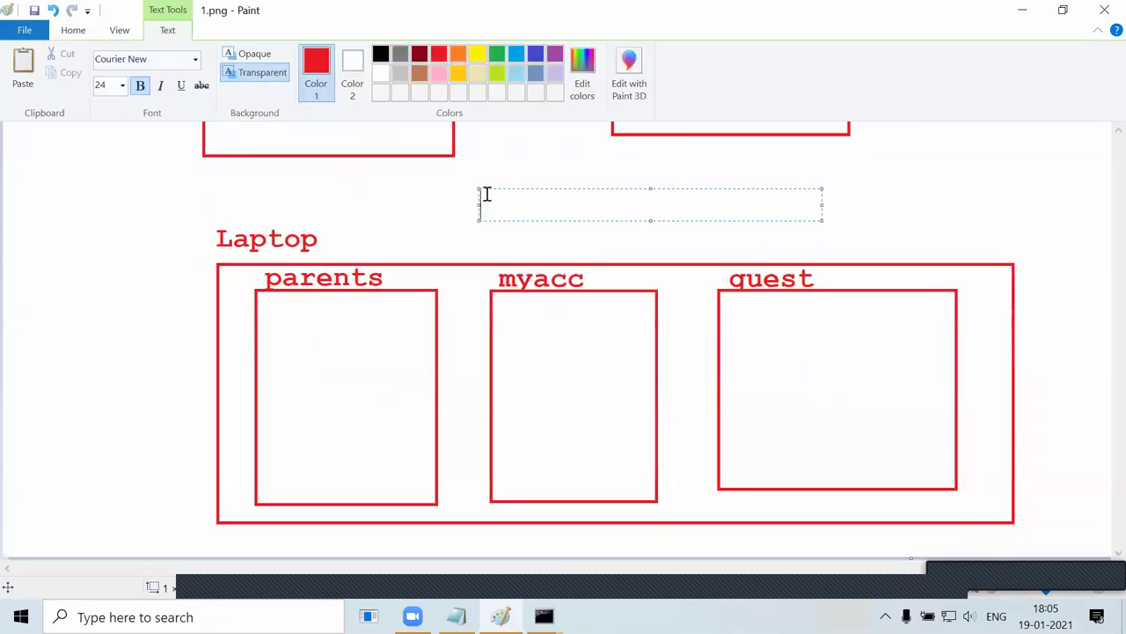
left_click(566, 161)
left_click(551, 176)
type("DOS")
key("Return")
type("UNIZ")
key("BackSpace")
type("X:")
key("Up")
type(": ")
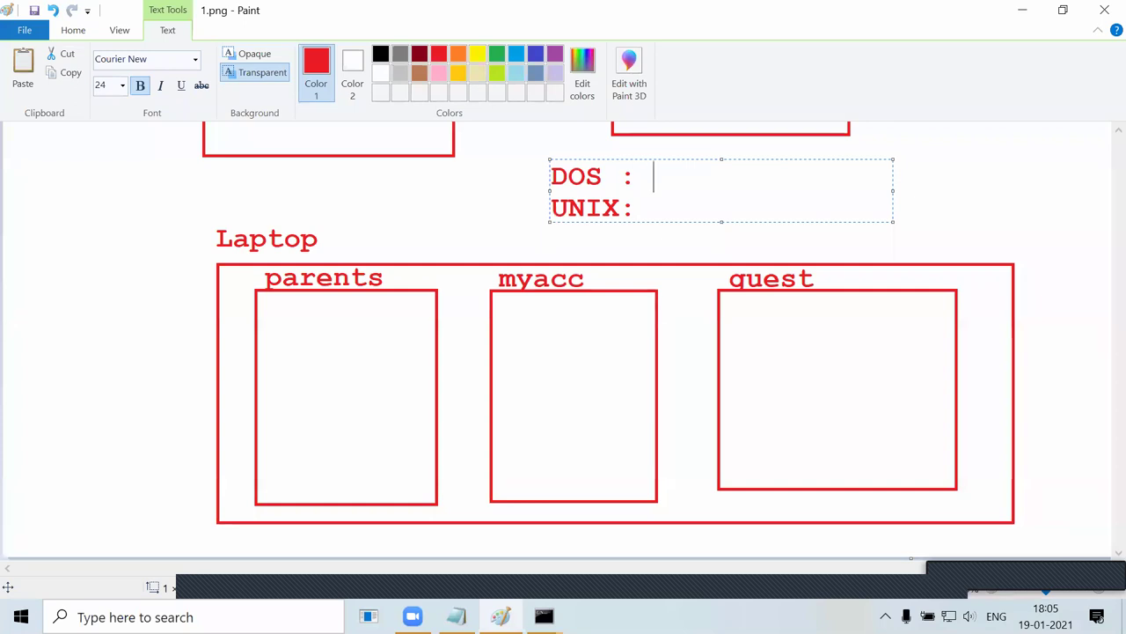
Add "1/*" after both the DOS and the UNIX labels.
type("1/*")
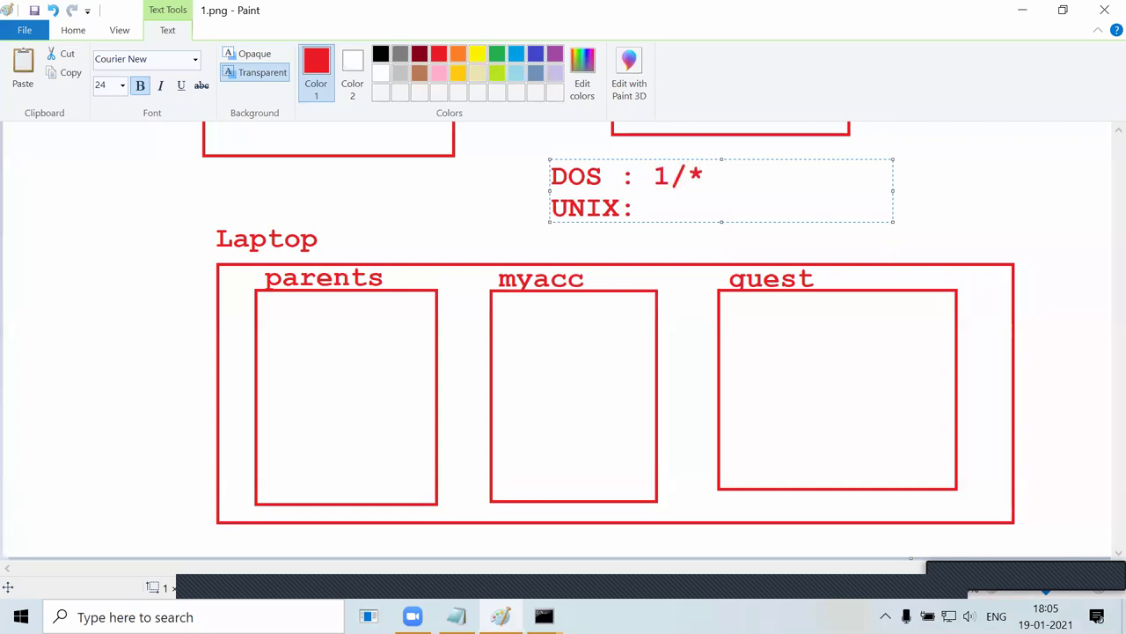
left_click(638, 207)
type("1/*")
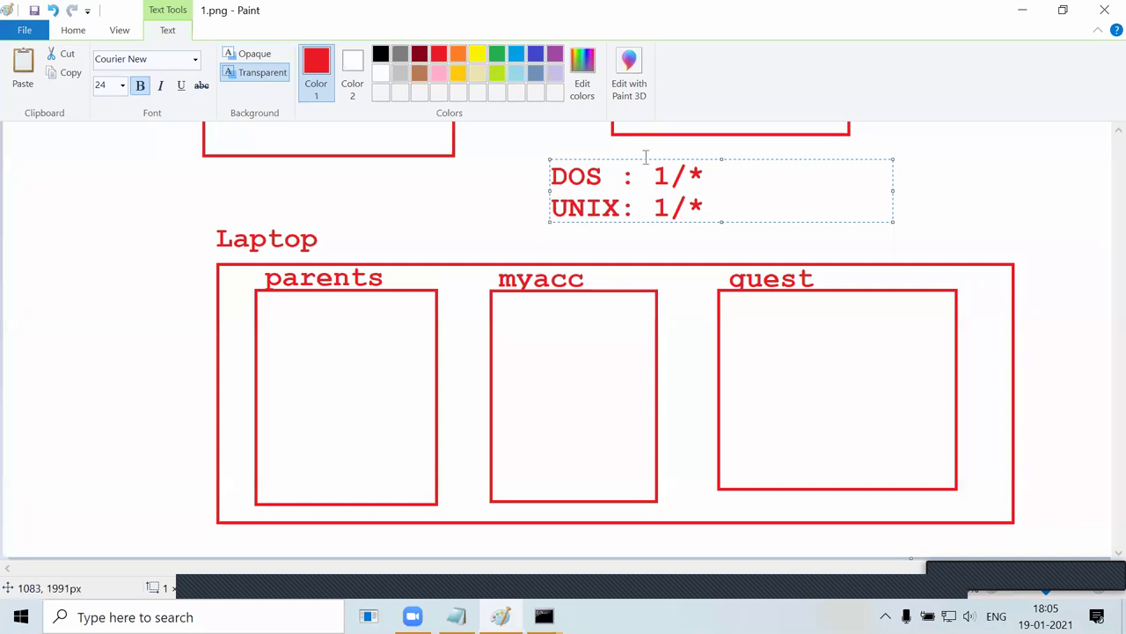
Reduce the entries to only "1" for DOS and only "*" for UNIX, and highlight the UNIX line.
left_click_drag(636, 176, 549, 176)
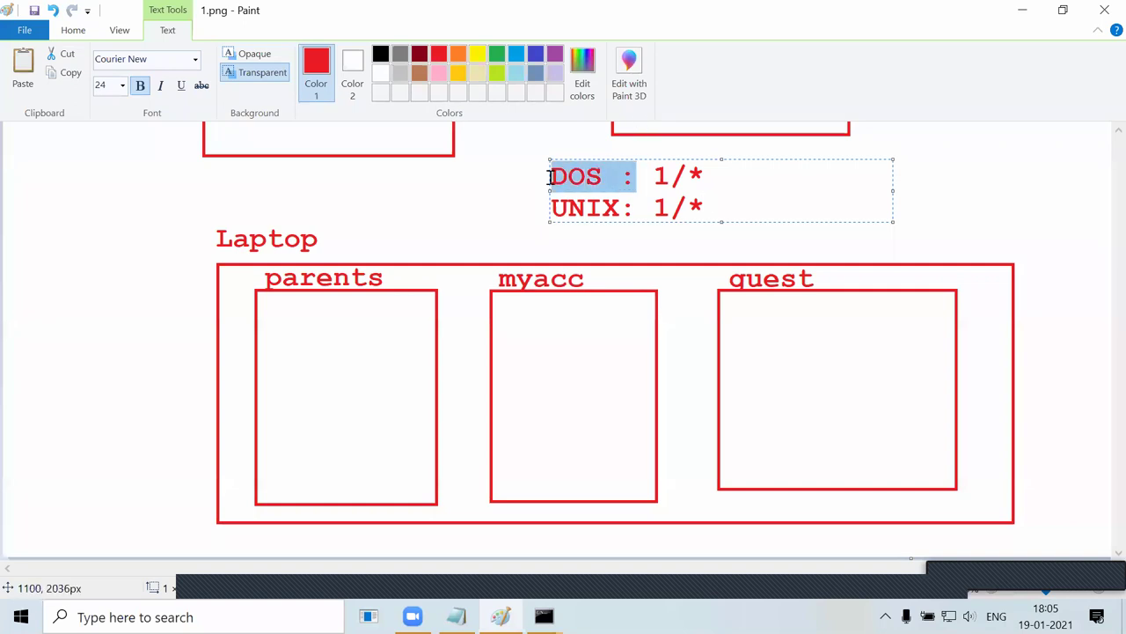
left_click(629, 178)
left_click_drag(667, 176, 537, 211)
key("BackSpace")
key("BackSpace")
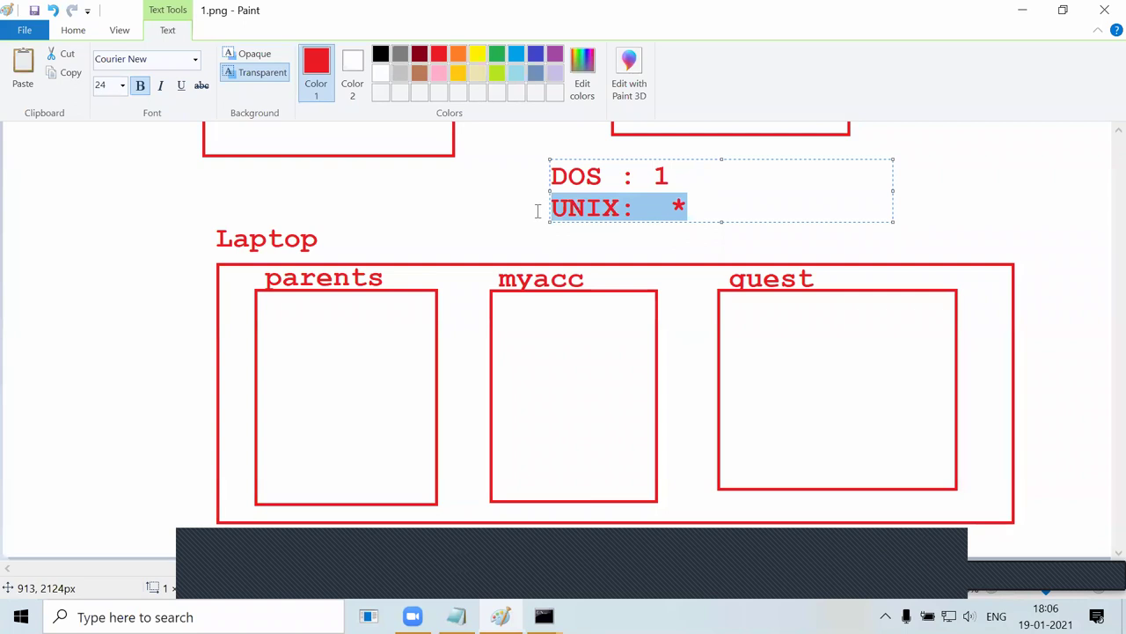
Add ",Wind: *" after the 1 on the DOS line and highlight "Wind: *".
left_click_drag(676, 176, 539, 181)
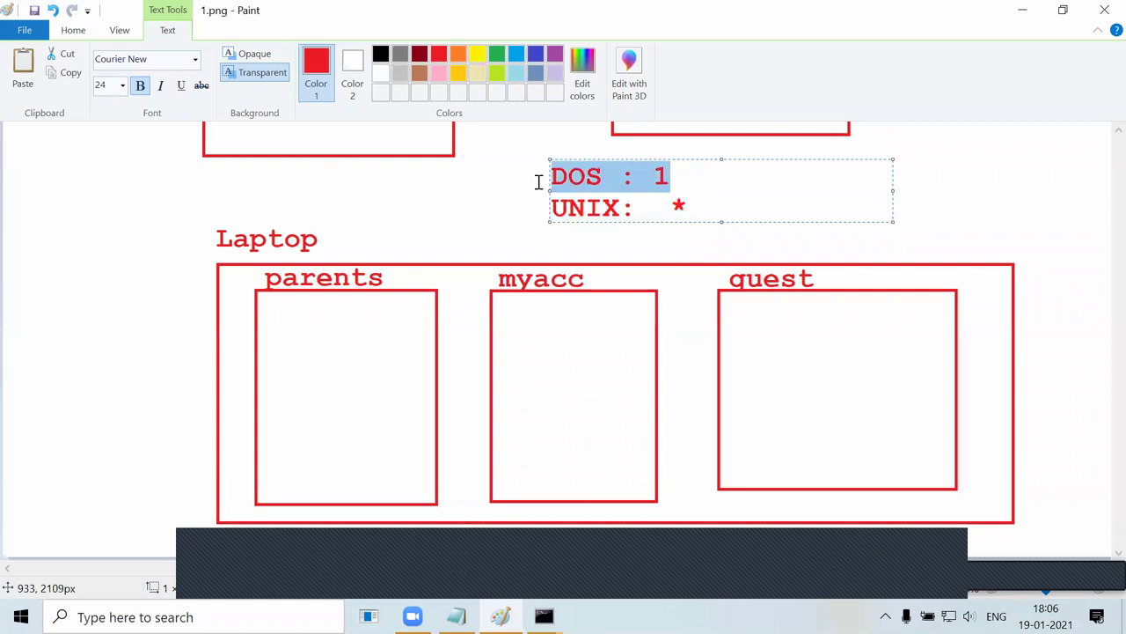
left_click(693, 168)
type(",")
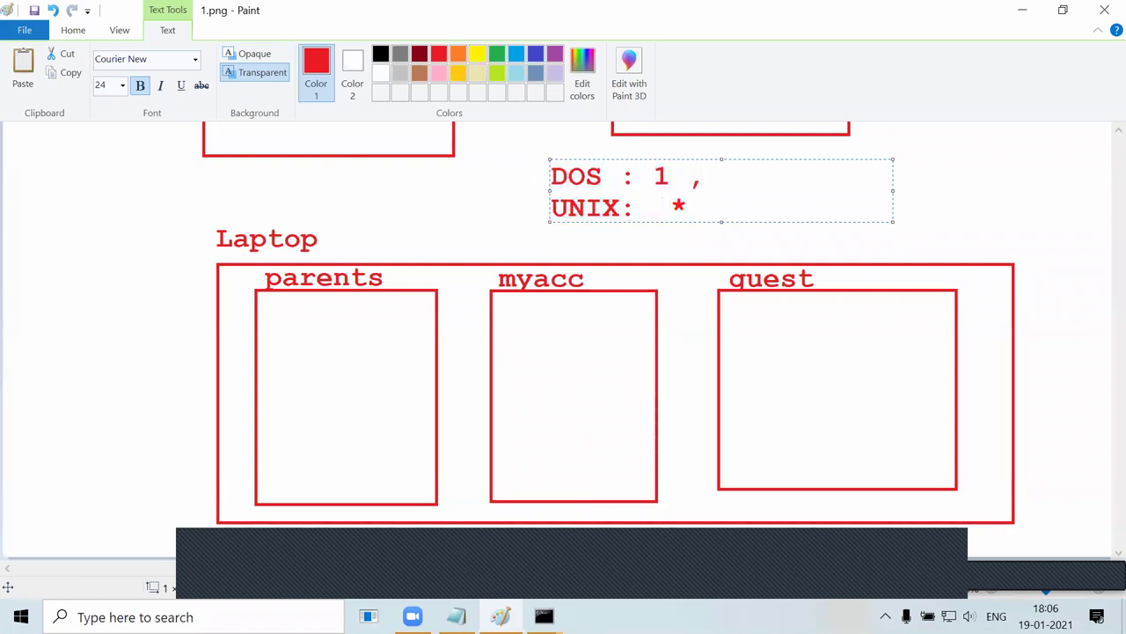
type("Wind: *")
key("shift+Left")
key("shift+Left")
key("shift+Left")
key("shift+Left")
key("shift+Left")
key("shift+Left")
key("shift+Left")
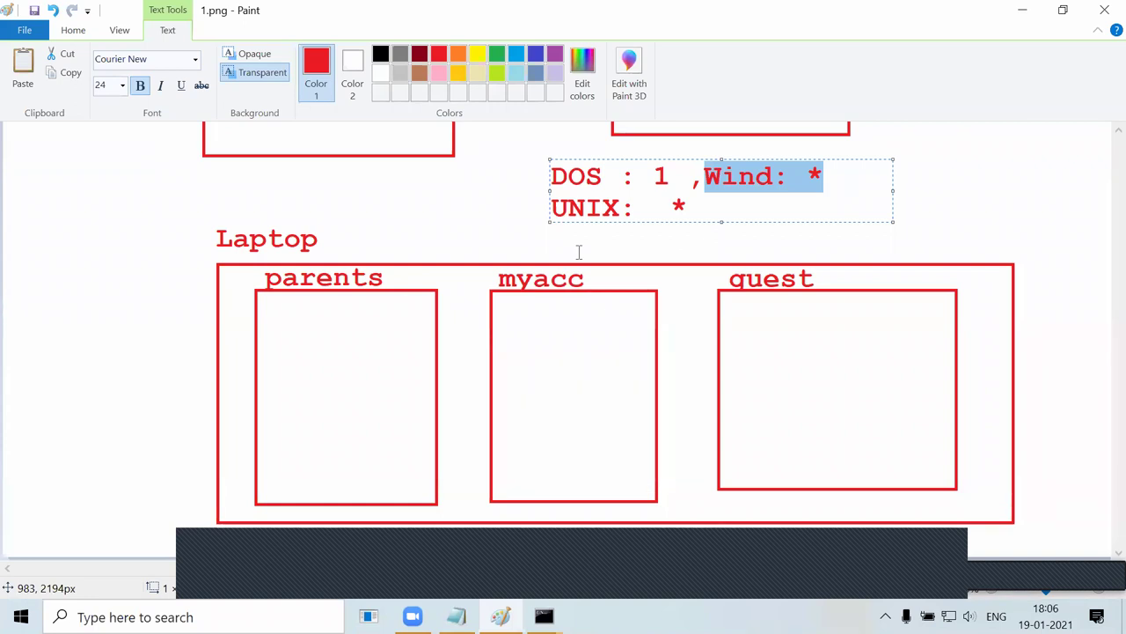
Discard the unfinished DOS/UNIX note and add "(OS)" after the Laptop label.
key("Escape")
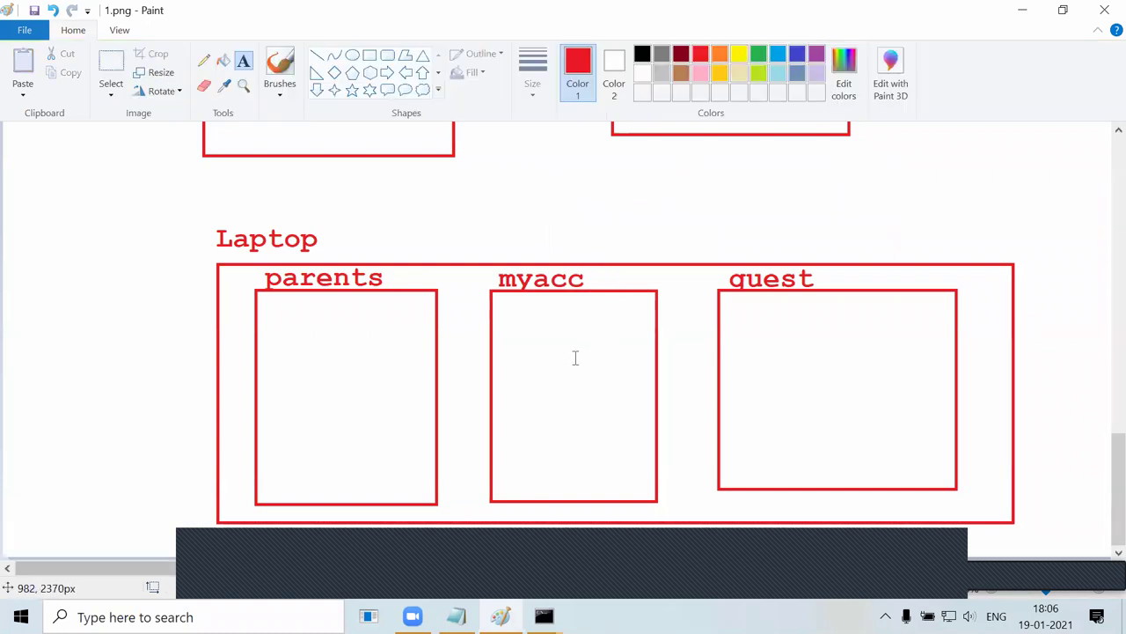
left_click(327, 238)
type("(OS)")
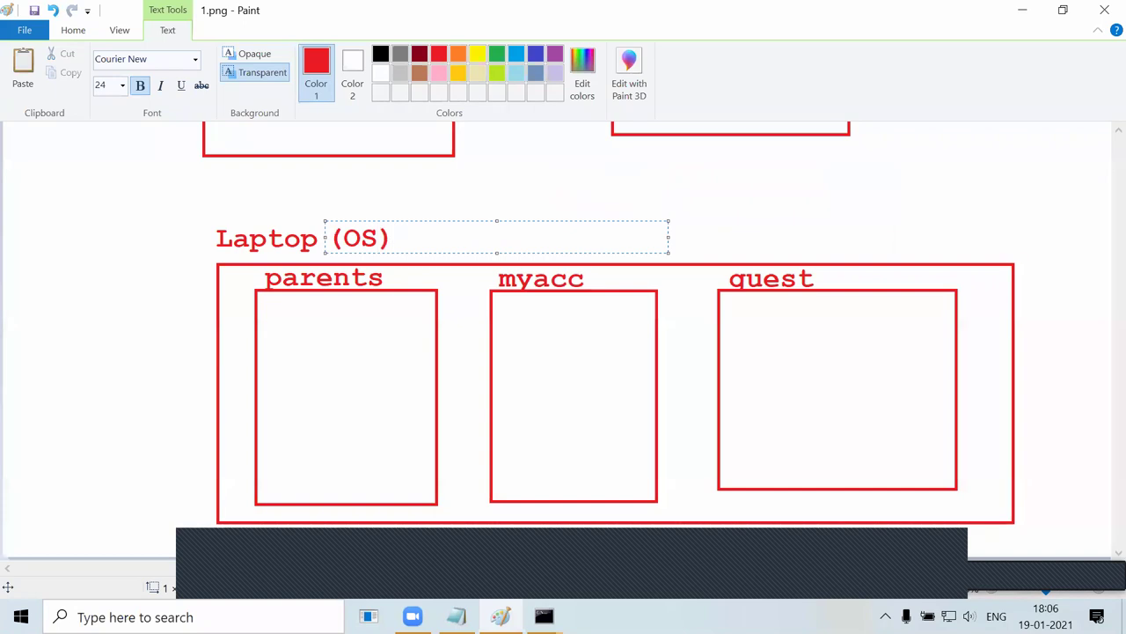
left_click(175, 238)
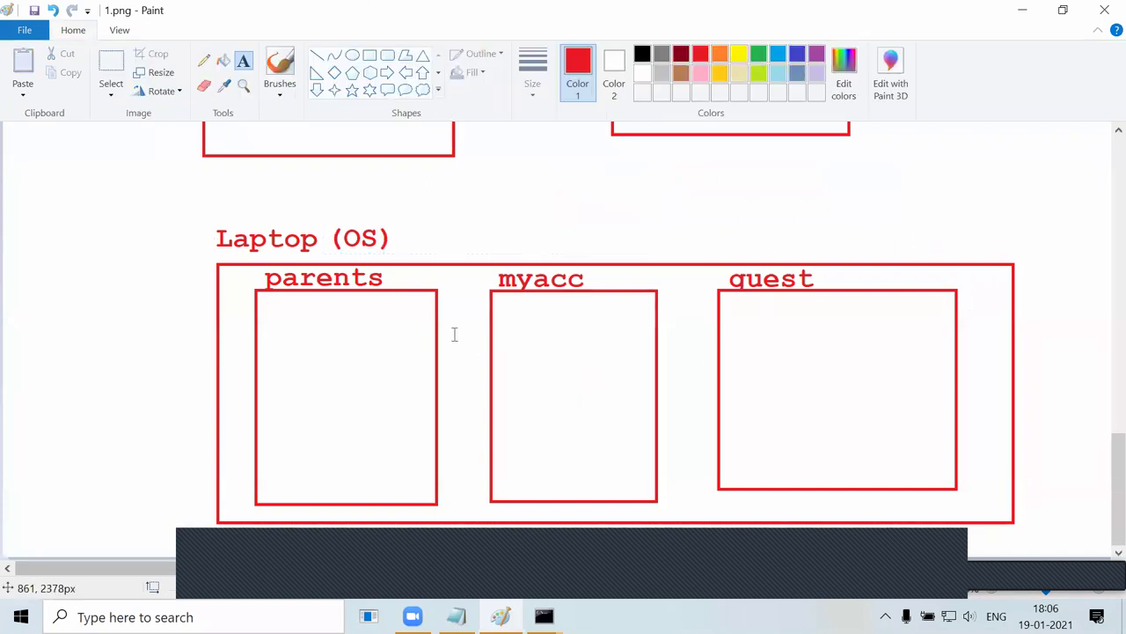
Write "usr(x=10)" and "sys(y=20)" on two lines inside the parents rectangle.
left_click(428, 217)
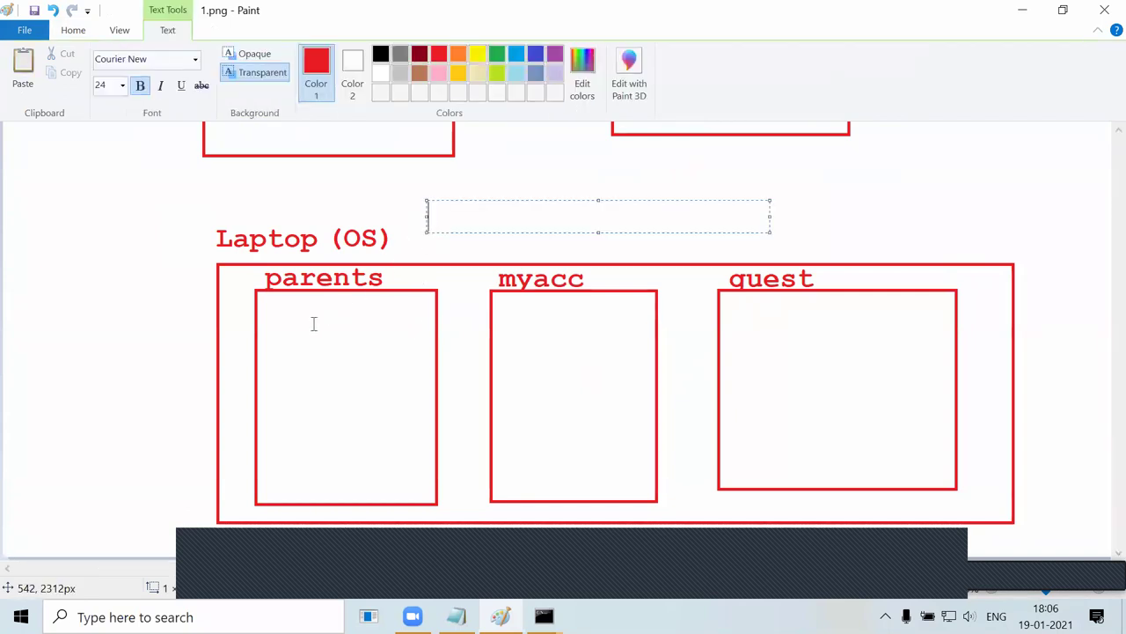
left_click(272, 326)
left_click(269, 318)
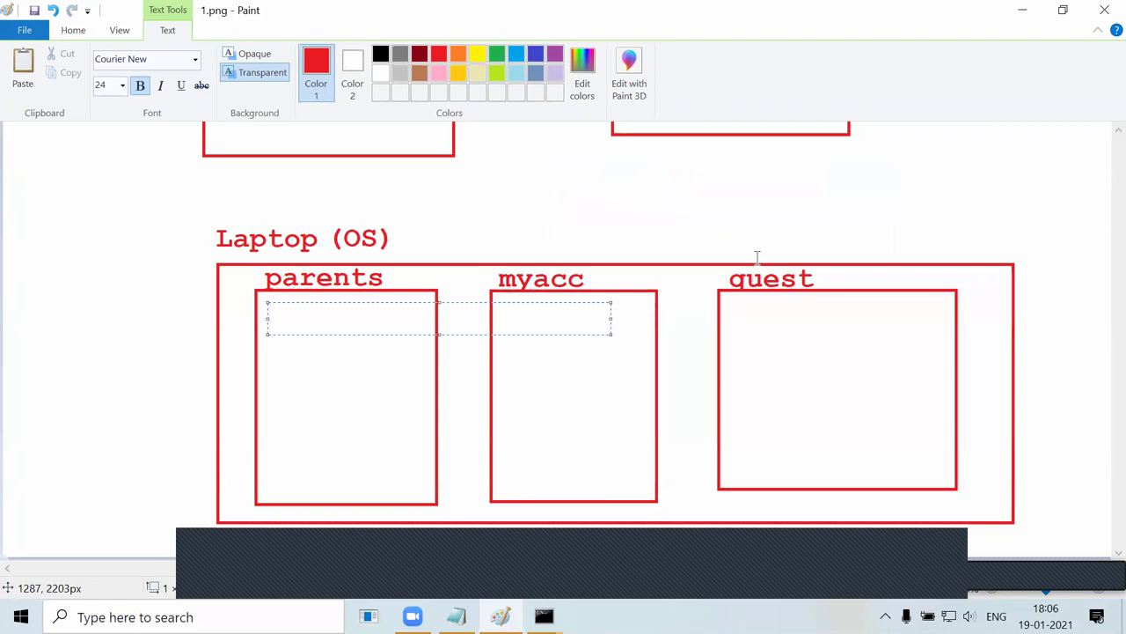
type("USER")
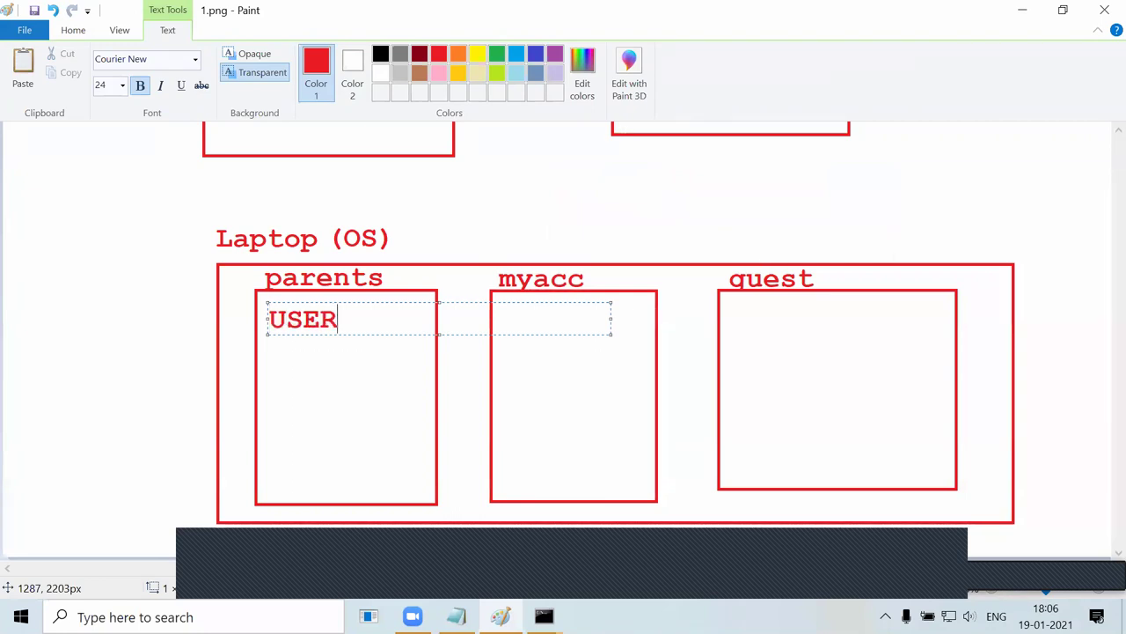
key("BackSpace")
key("BackSpace")
key("BackSpace")
key("BackSpace")
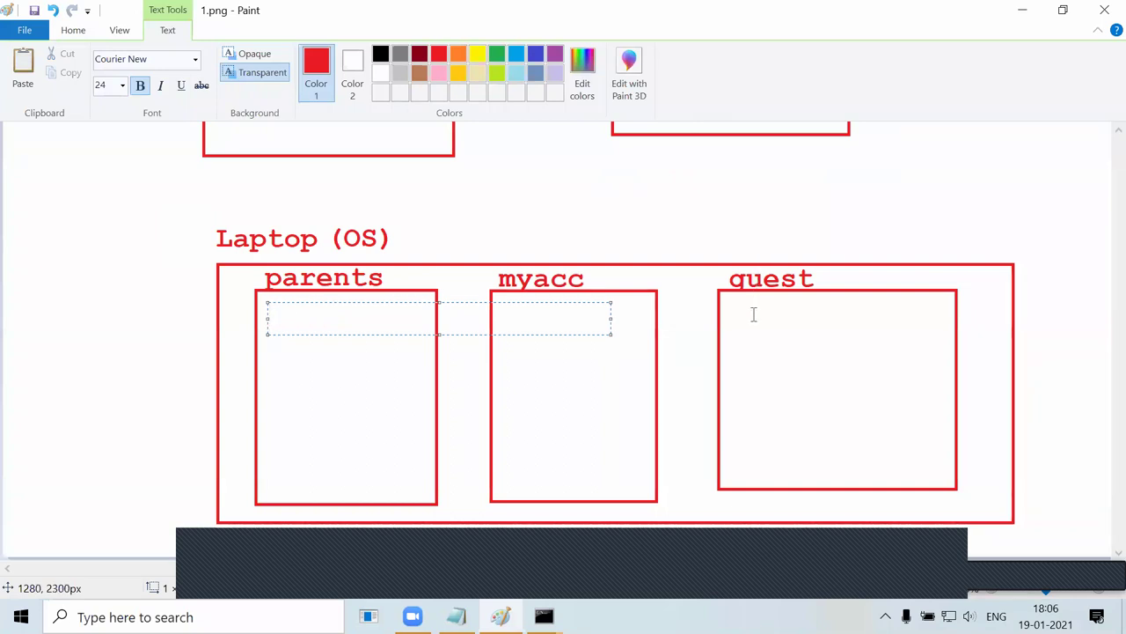
type("usr(x=10)")
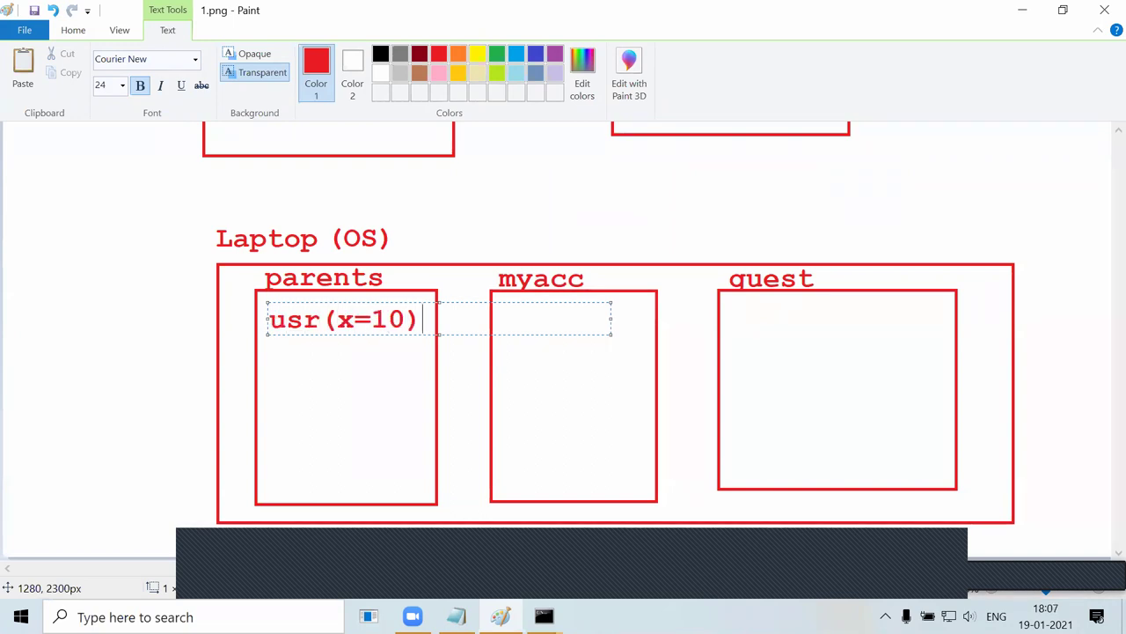
key("Return")
type("sy")
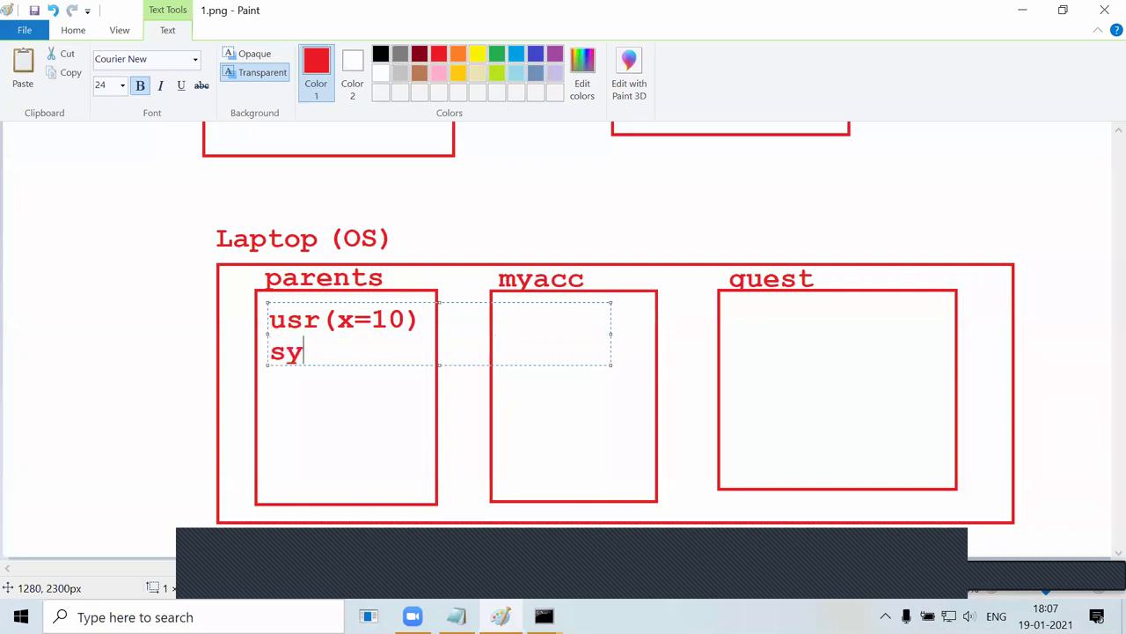
type("s(y=20)")
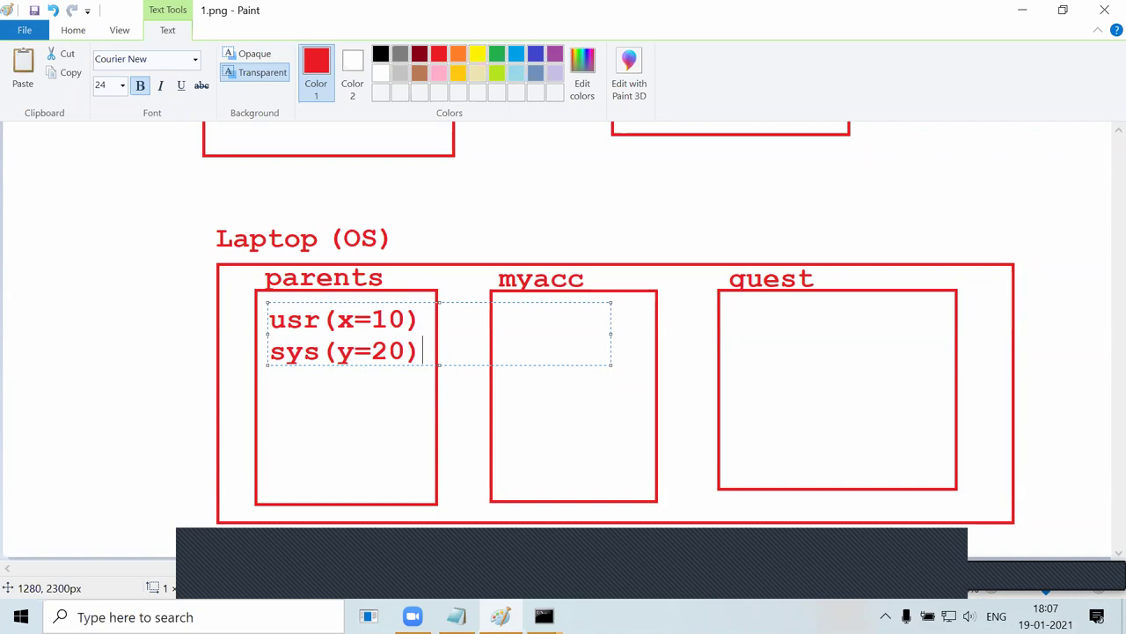
Highlight the usr(x=10) line and the sys(y=20) line one after the other, and finish the text entry.
left_click_drag(421, 319, 273, 326)
left_click(302, 324)
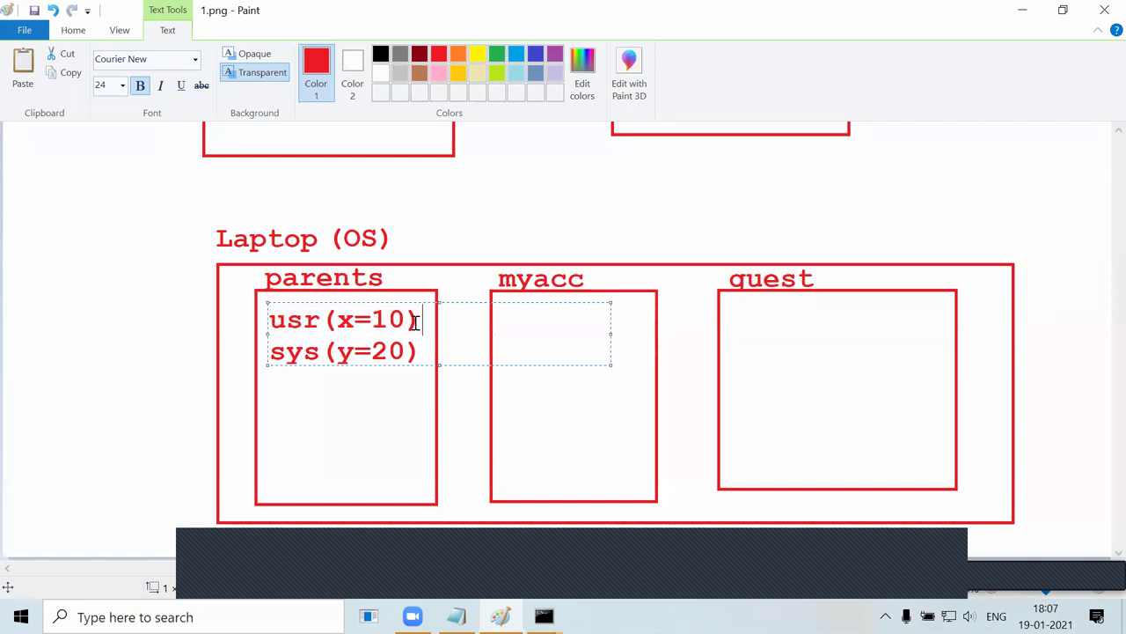
left_click_drag(417, 320, 253, 319)
left_click(403, 357)
left_click_drag(427, 353, 255, 351)
left_click(330, 352)
left_click(360, 392)
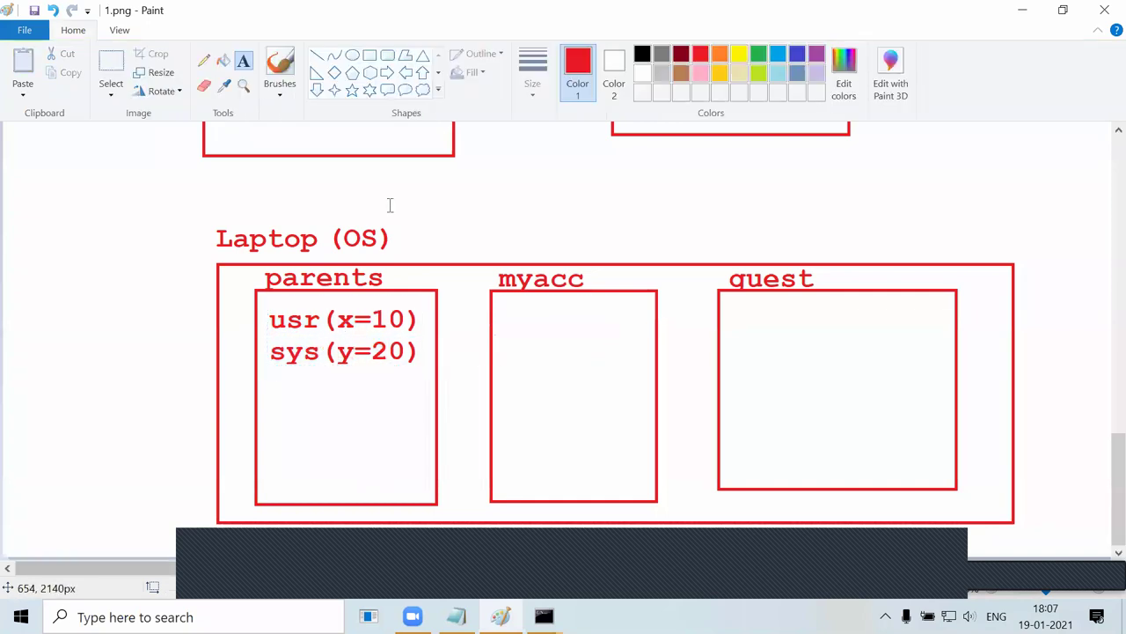
Outline the usr(x=10) line and the sys(y=20) line with temporary rectangles, undoing each one.
left_click(370, 54)
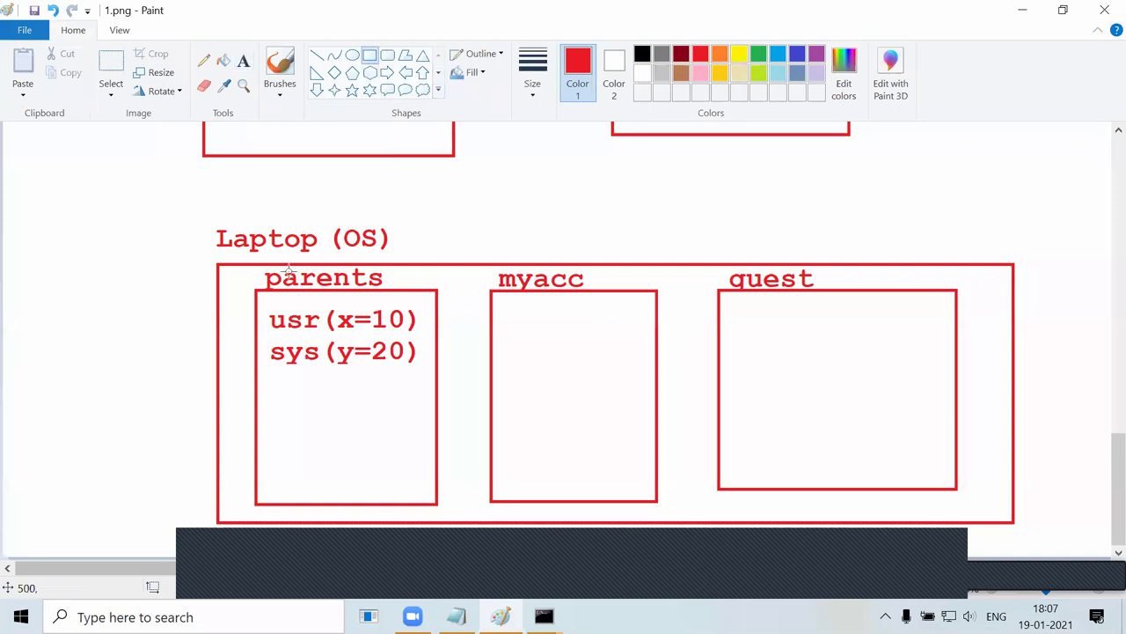
left_click_drag(255, 267, 261, 304)
key("ctrl+z")
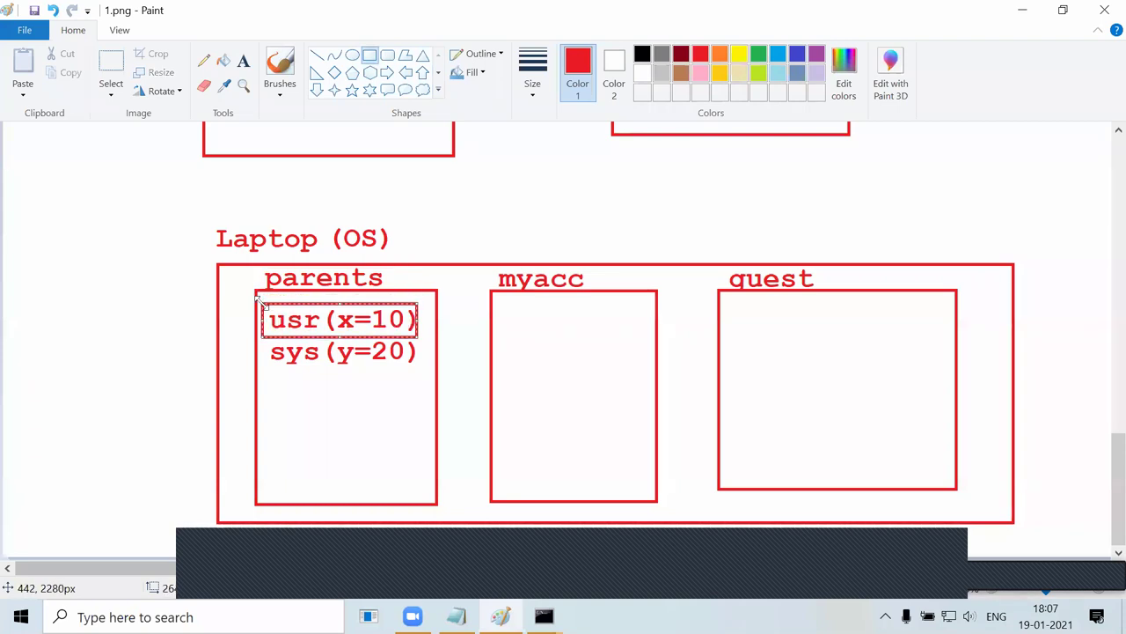
key("ctrl+z")
left_click_drag(268, 309, 428, 341)
key("ctrl+z")
left_click_drag(265, 336, 432, 387)
key("ctrl+z")
Draw straight lines from sys(y=20) to the two other account rectangles and underline sys(y=20).
left_click(316, 55)
left_click_drag(412, 363, 535, 296)
mouse_move(413, 363)
left_mouse_down()
mouse_move(548, 358)
mouse_move(765, 306)
left_mouse_up()
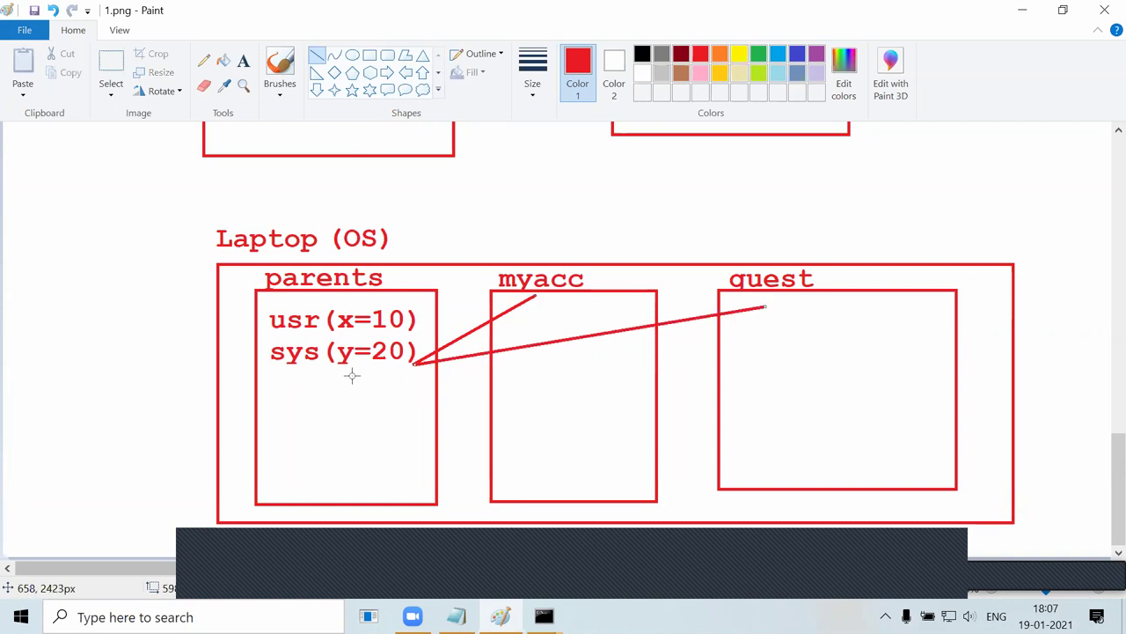
left_click_drag(270, 373, 427, 372)
left_click(426, 415)
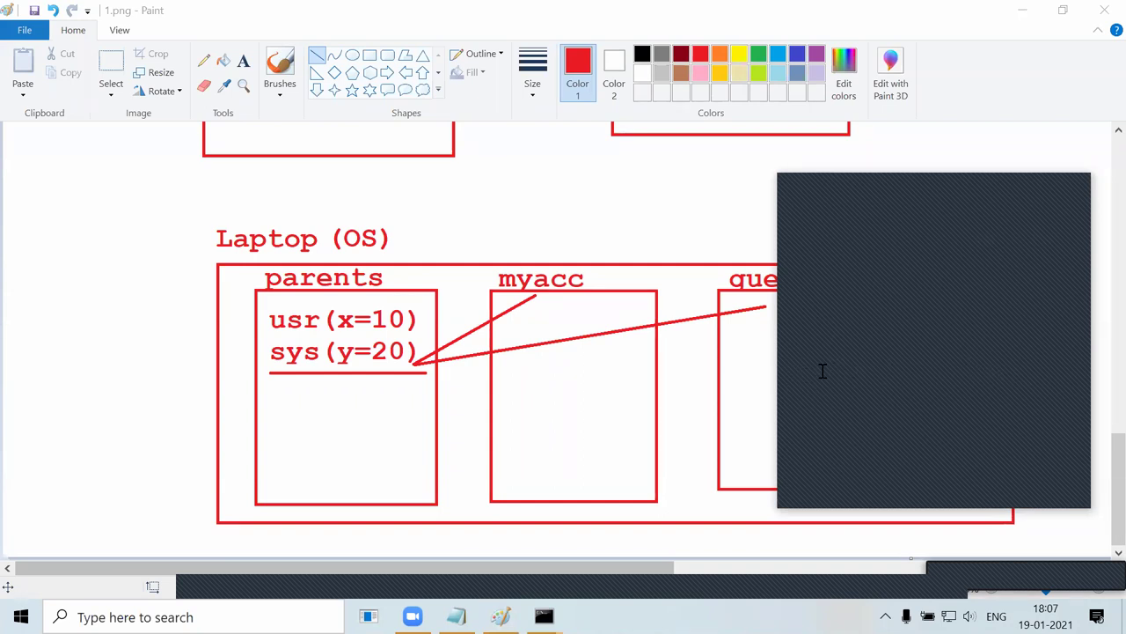
left_click(1063, 203)
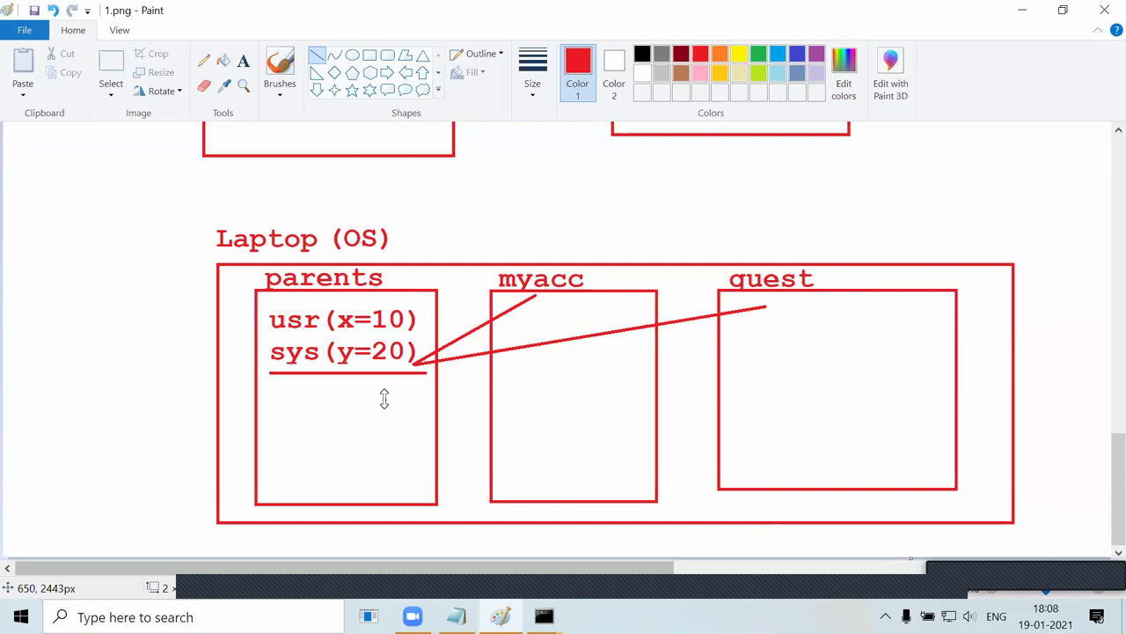
Switch to File Explorer, go to This PC and open the computer's properties.
key("super+e")
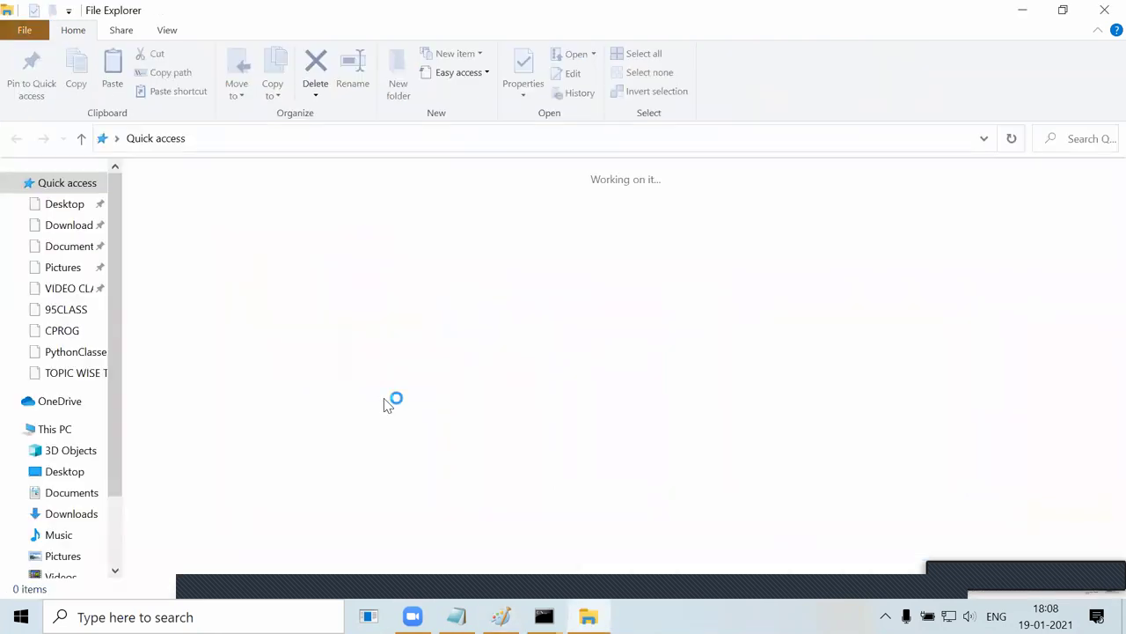
left_click(51, 428)
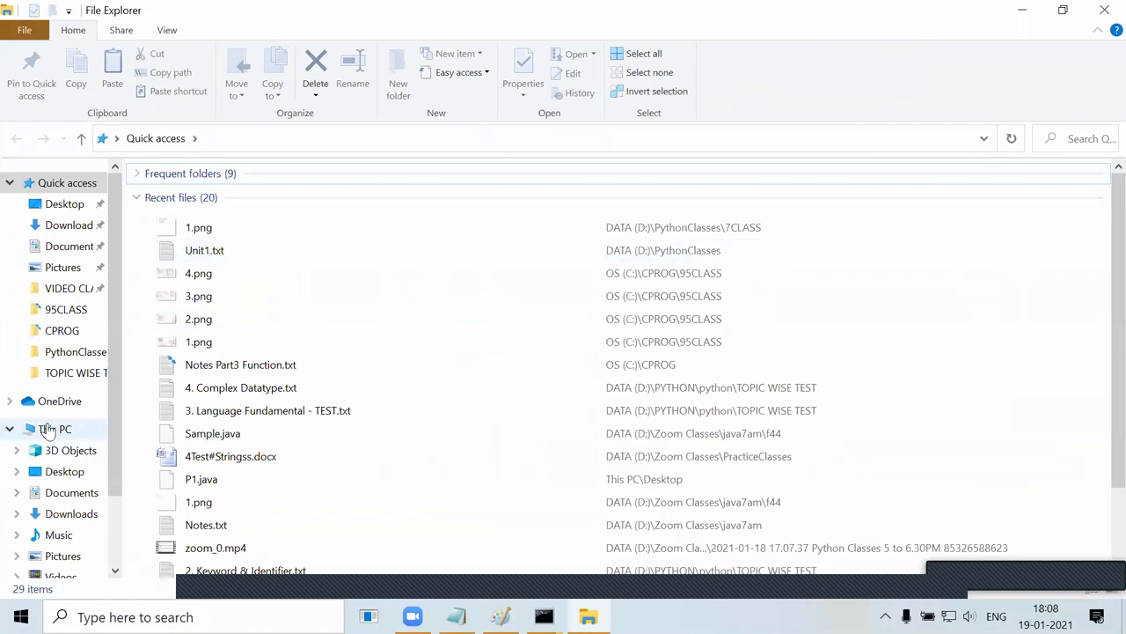
right_click(792, 384)
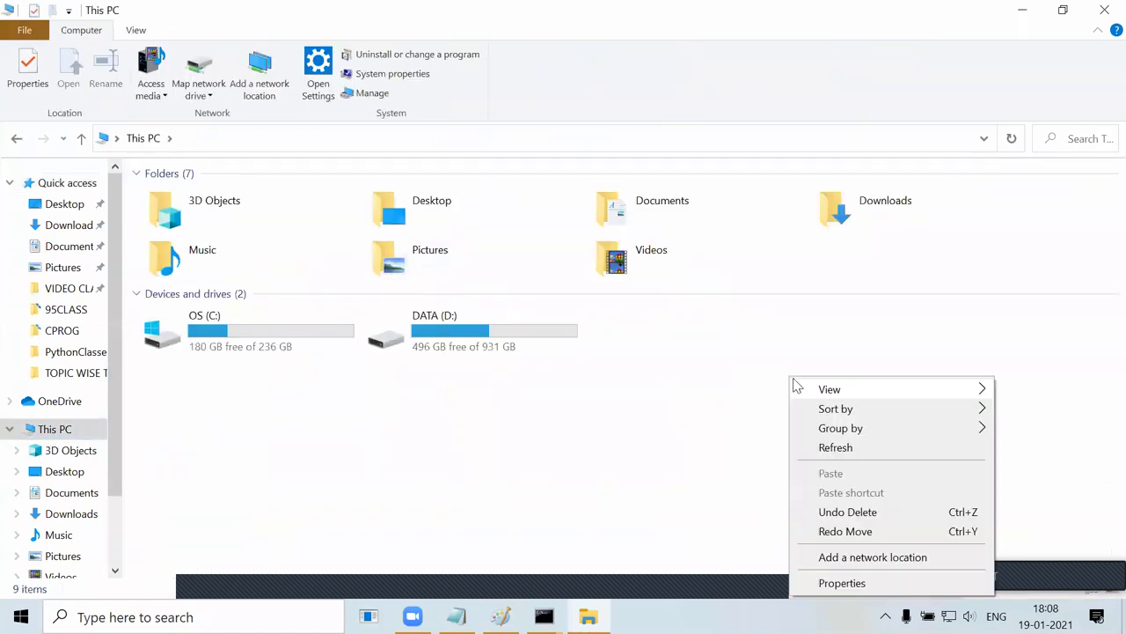
left_click(707, 384)
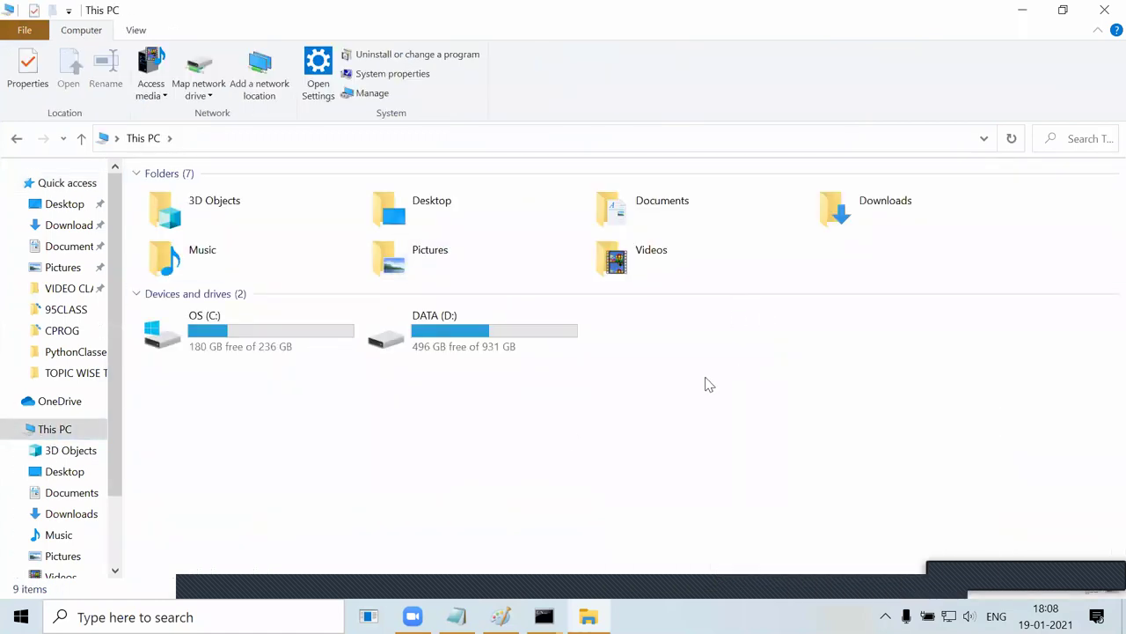
right_click(656, 364)
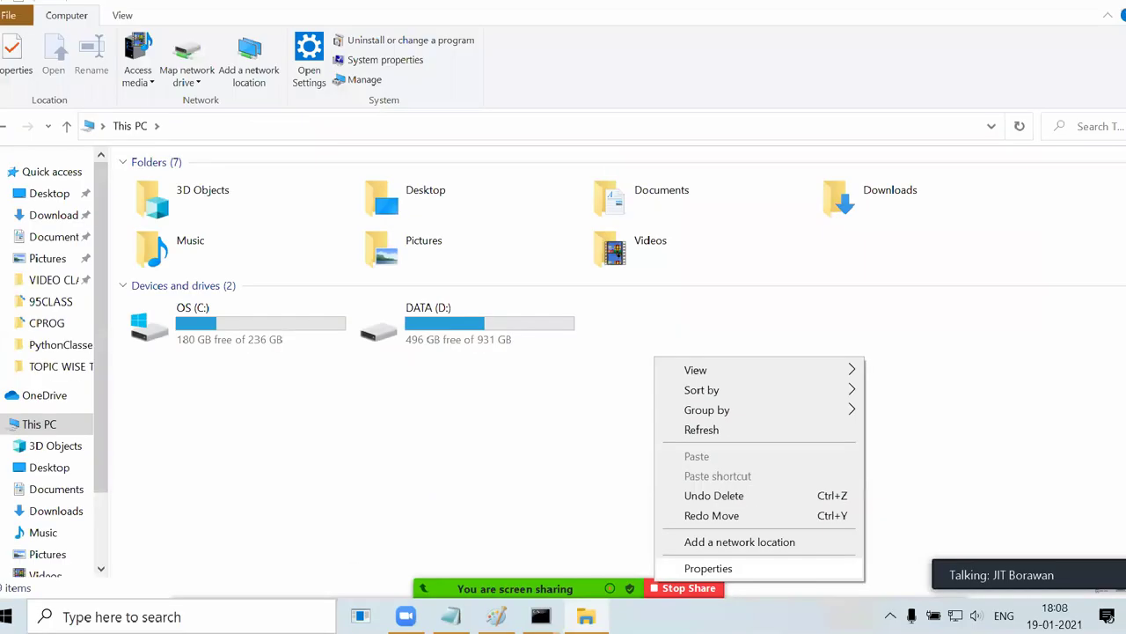
left_click(692, 572)
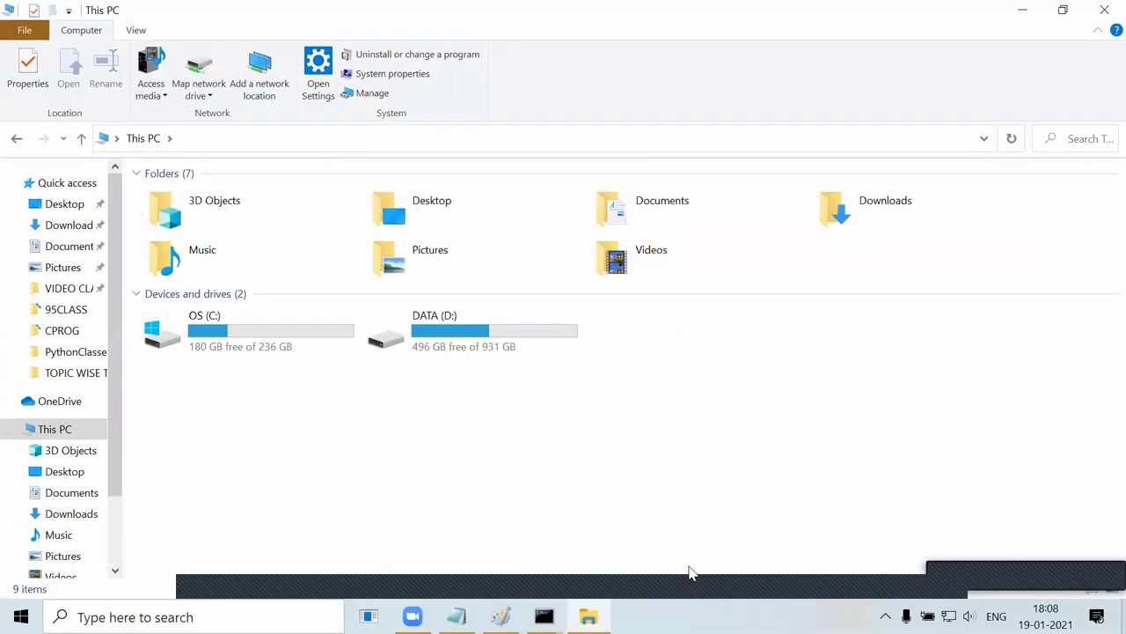
right_click(644, 389)
left_click(709, 373)
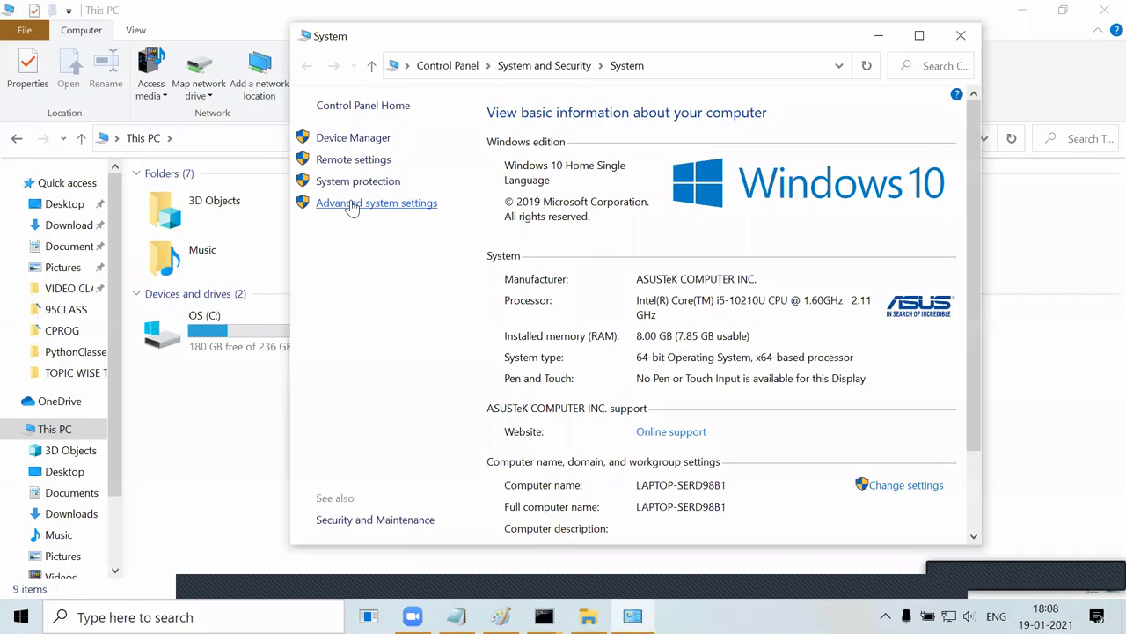
Open the environment variables from the advanced system settings and select the ComSpec system variable.
left_click(352, 203)
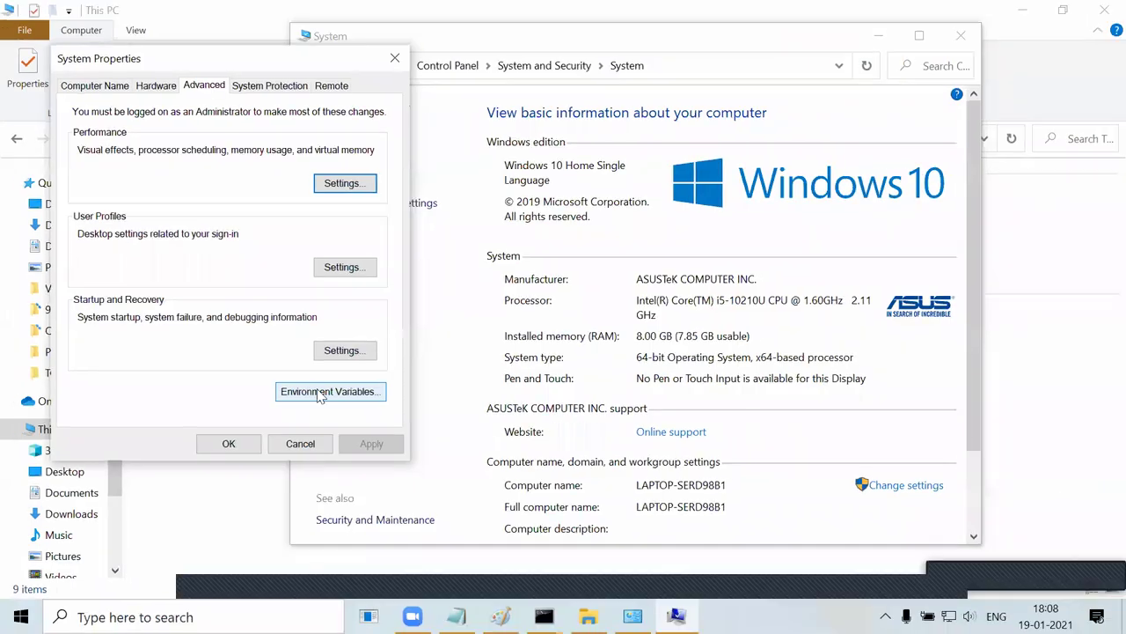
left_click(345, 394)
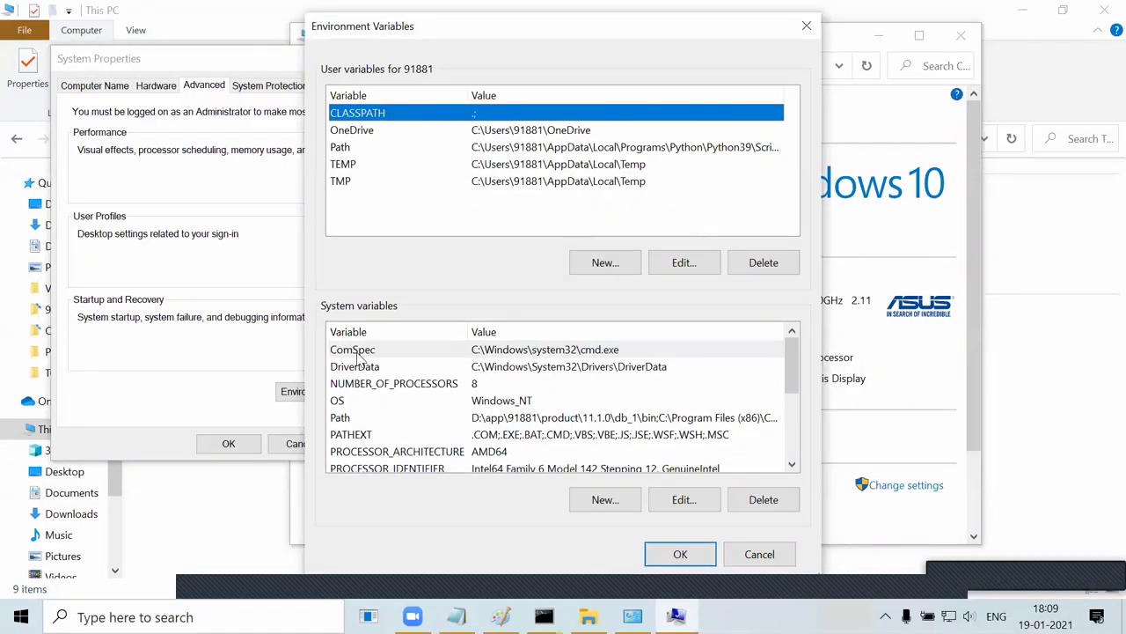
left_click(357, 352)
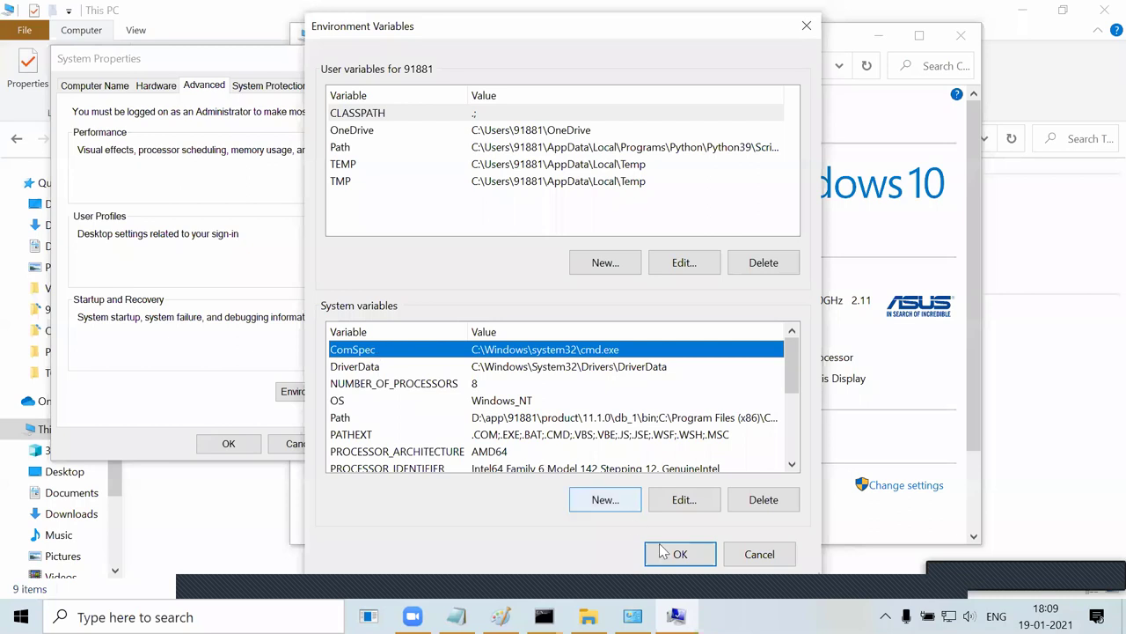
Cancel the environment variables and close System Properties, the System window and File Explorer to return to the Paint drawing.
left_click(758, 554)
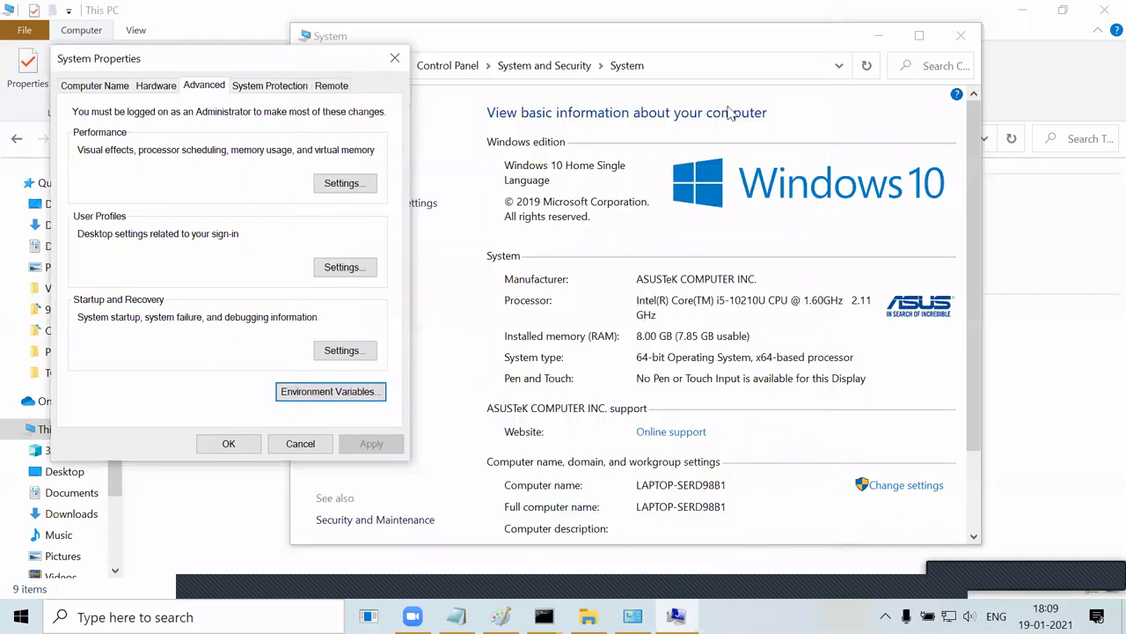
left_click(395, 58)
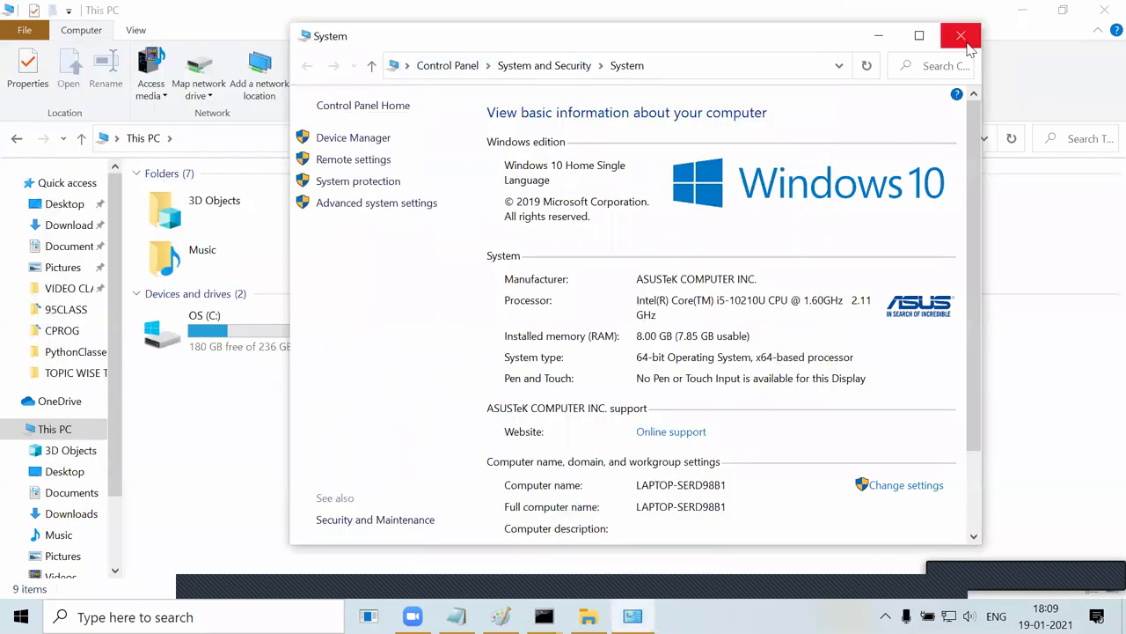
left_click(961, 37)
left_click(1105, 11)
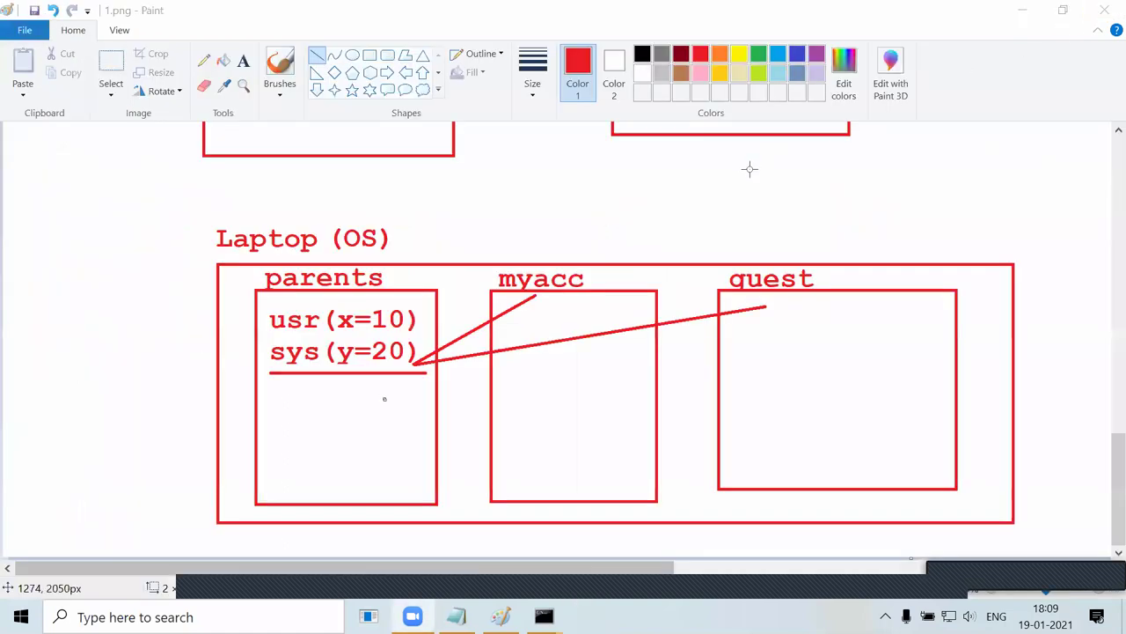
scroll(749, 170, "up", 15)
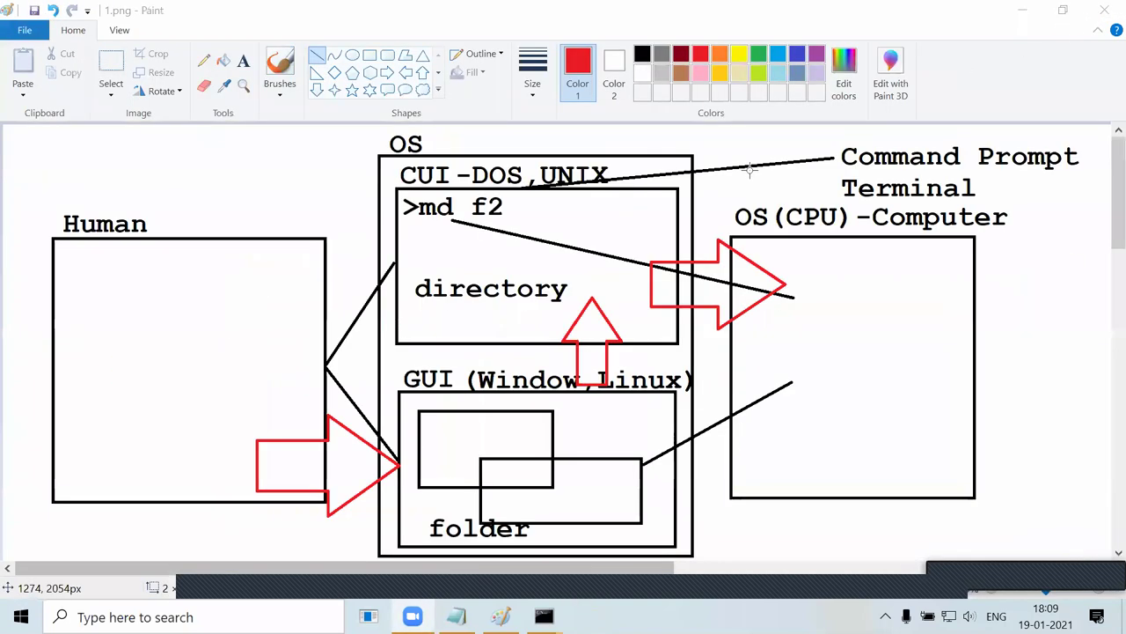
Switch to Turbo C++ from the desktop with its default startup and create a new source file.
key("super+d")
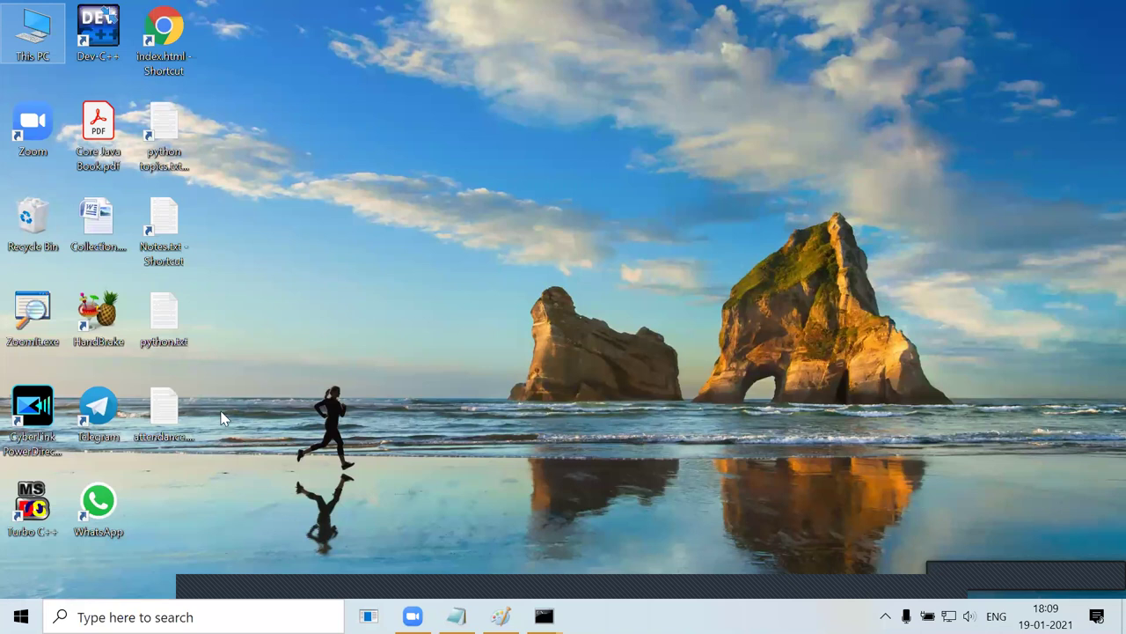
left_click(33, 504)
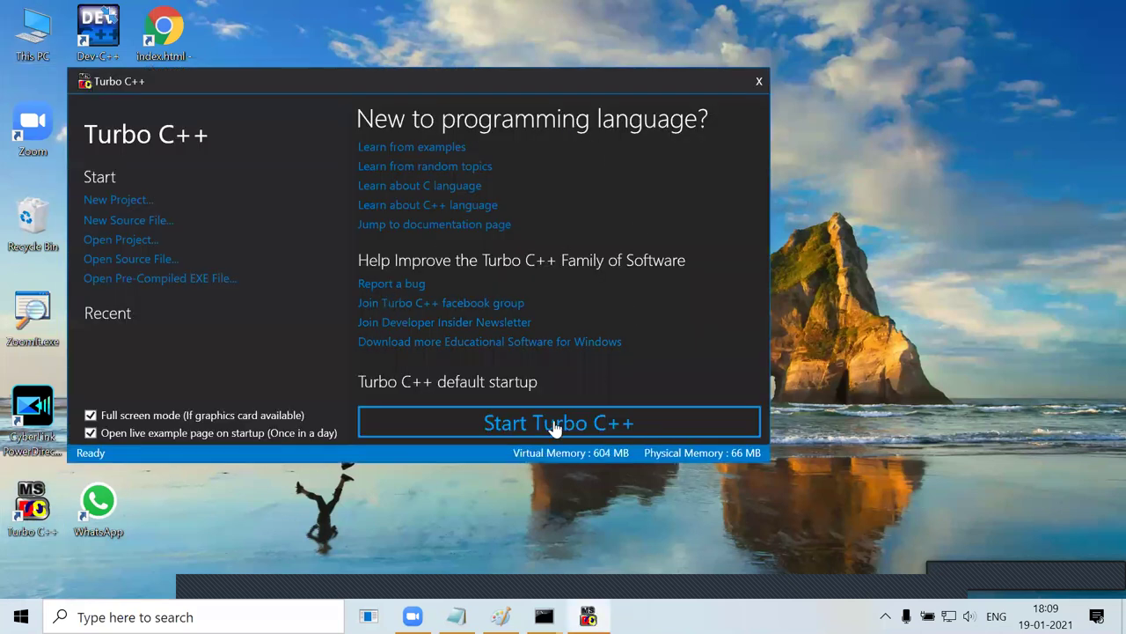
left_click(552, 422)
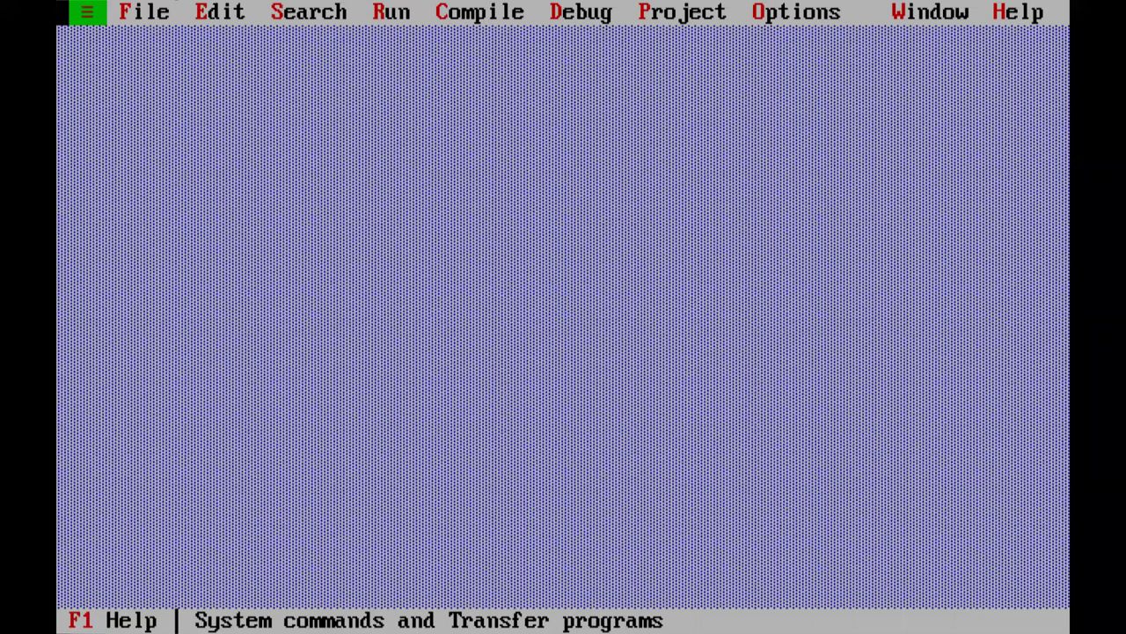
key("alt+f")
key("Return")
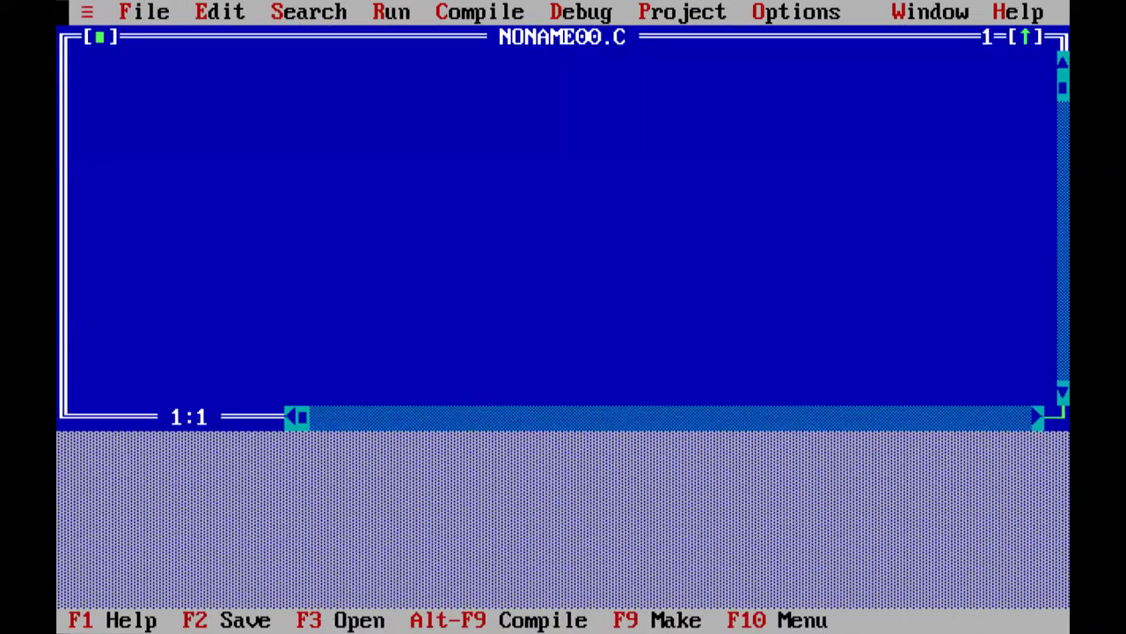
Maximize the source window and write an empty function void main(int c,char* v[],char* env[]).
key("F5")
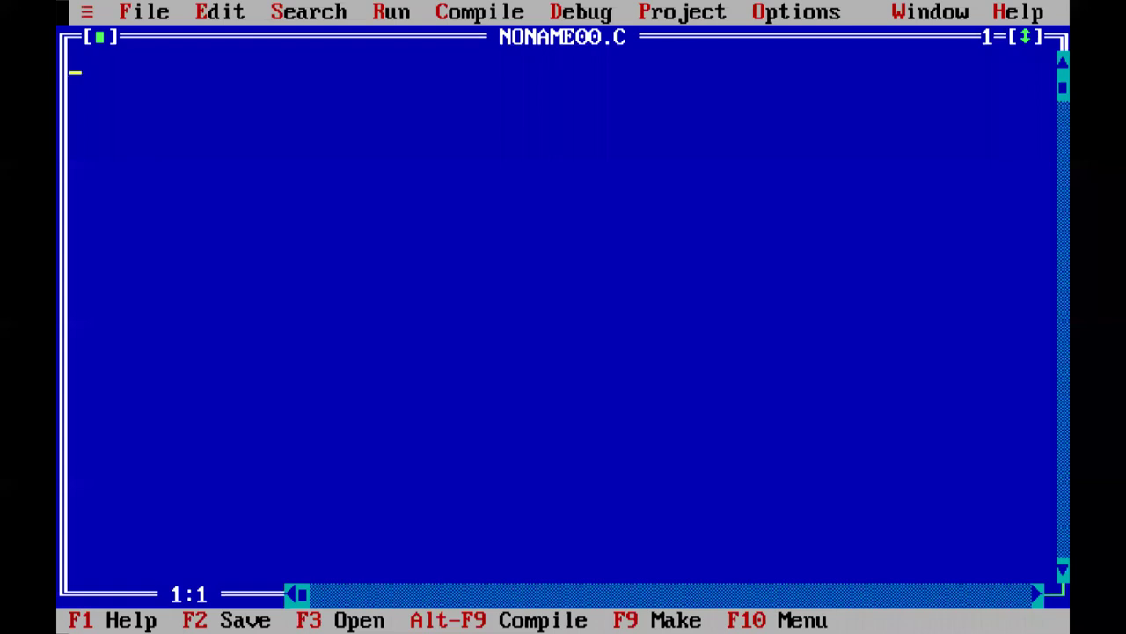
type("void main(int c,")
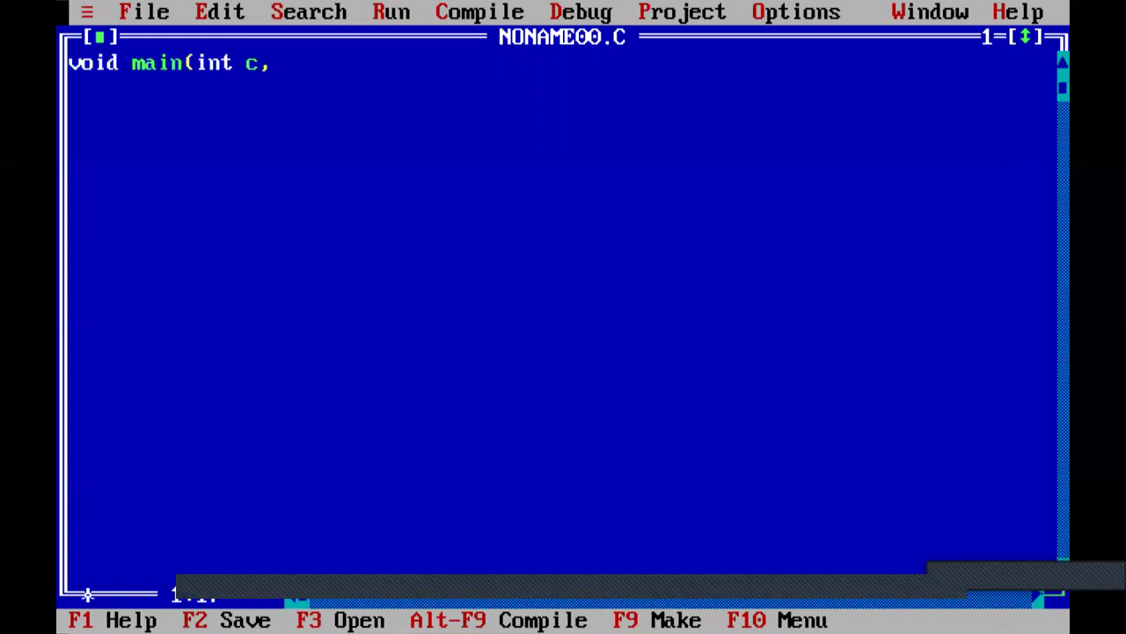
type("char* ")
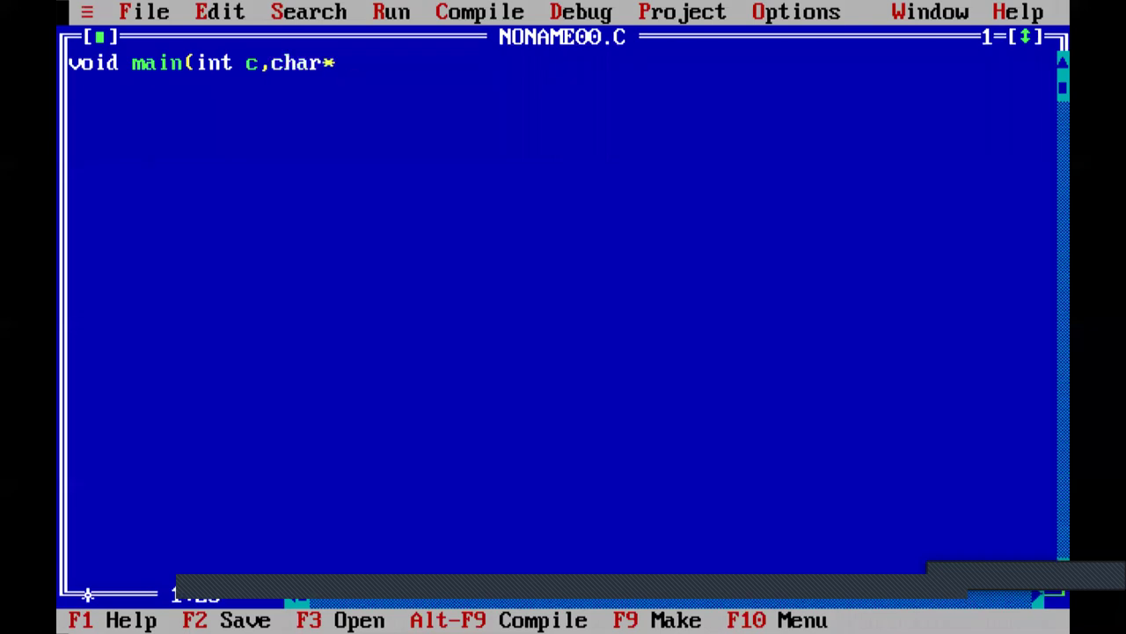
type("v[],char*")
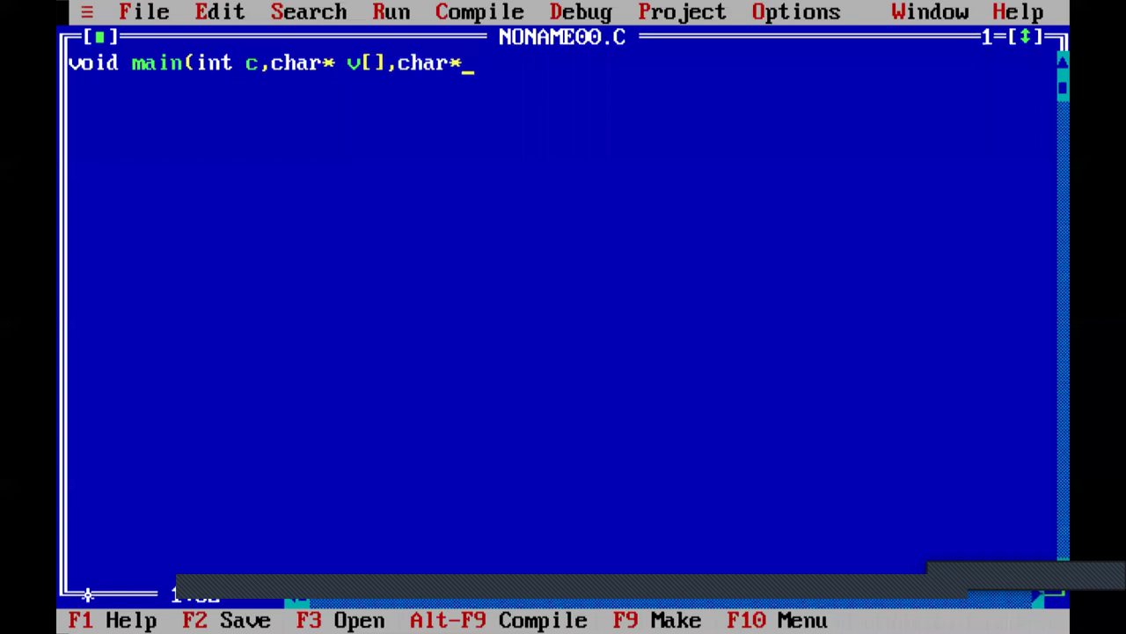
type(" env[])")
key("Return")
type("{")
key("Return")
key("Return")
type("}")
left_click(151, 97)
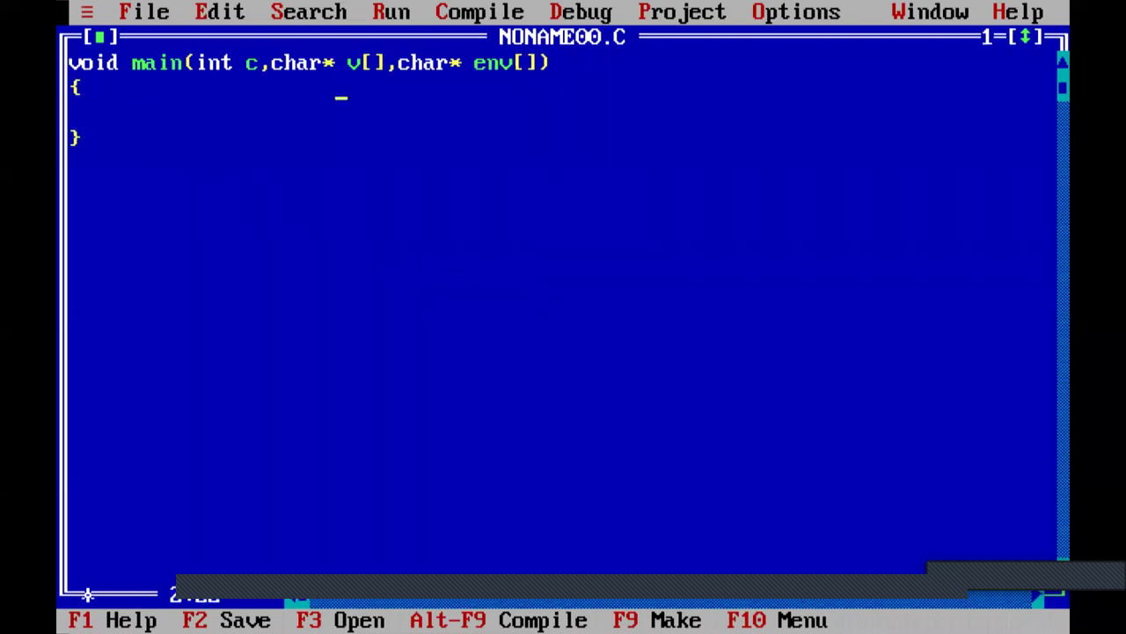
Highlight the env parameter and fill the main body with clrscr();, printf(" %s",env[0]); and getch();.
left_click(405, 63)
left_click_drag(405, 63, 593, 70)
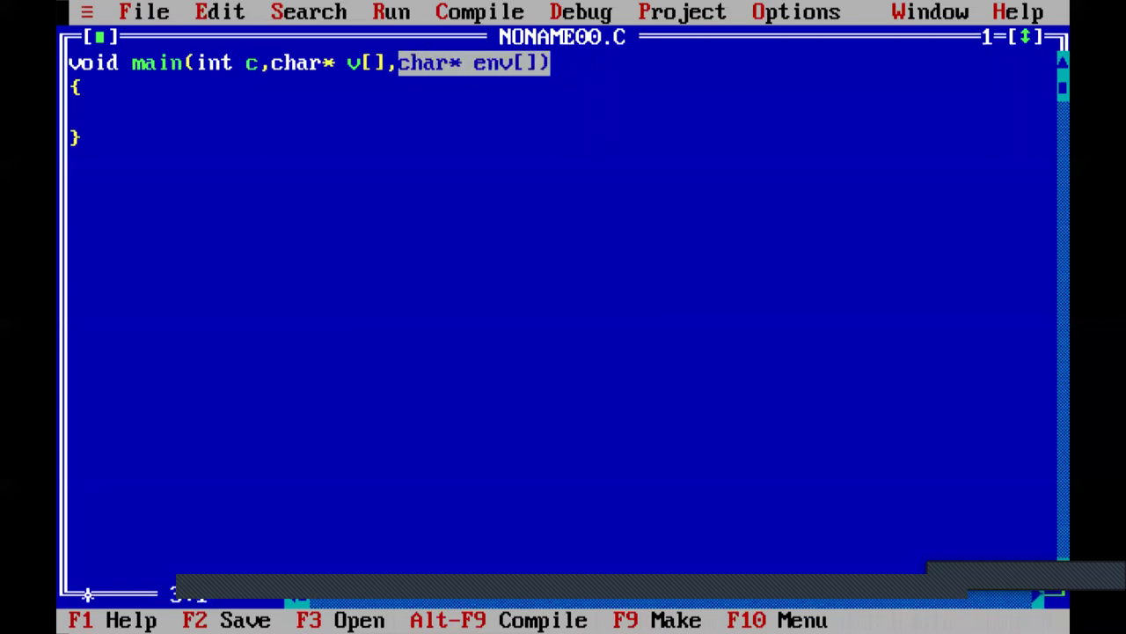
left_click(93, 113)
type("clrscr();")
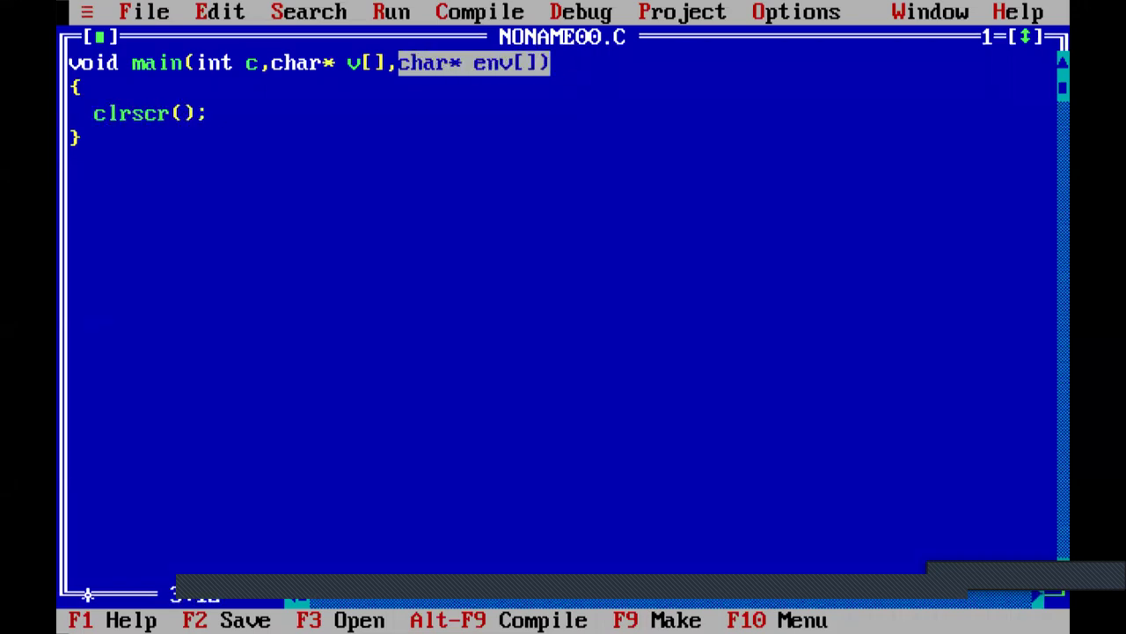
key("Return")
type("printf(\"")
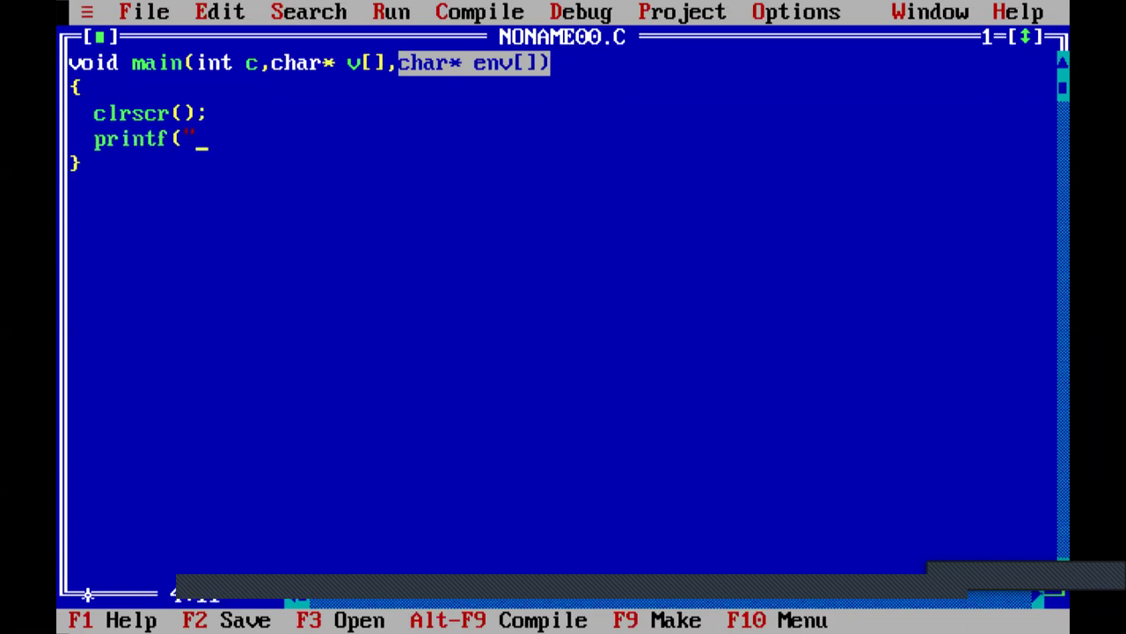
type(" %s\",env[")
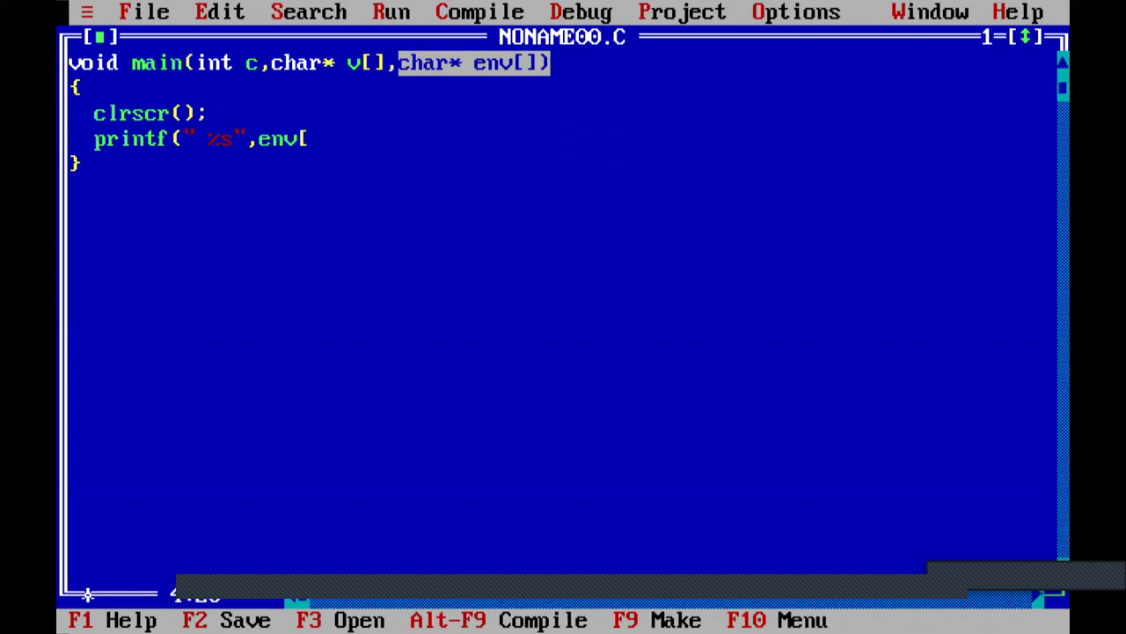
type("0]);")
key("Return")
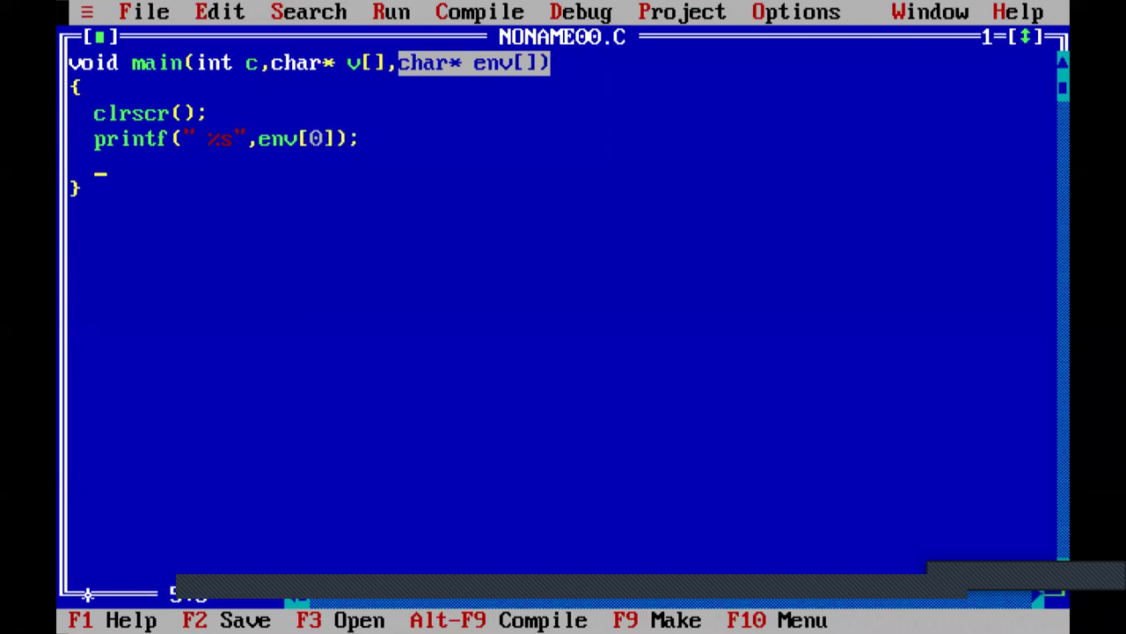
type("getch();")
Run the program to print env[0], and return to the source code.
key("alt+r")
key("Return")
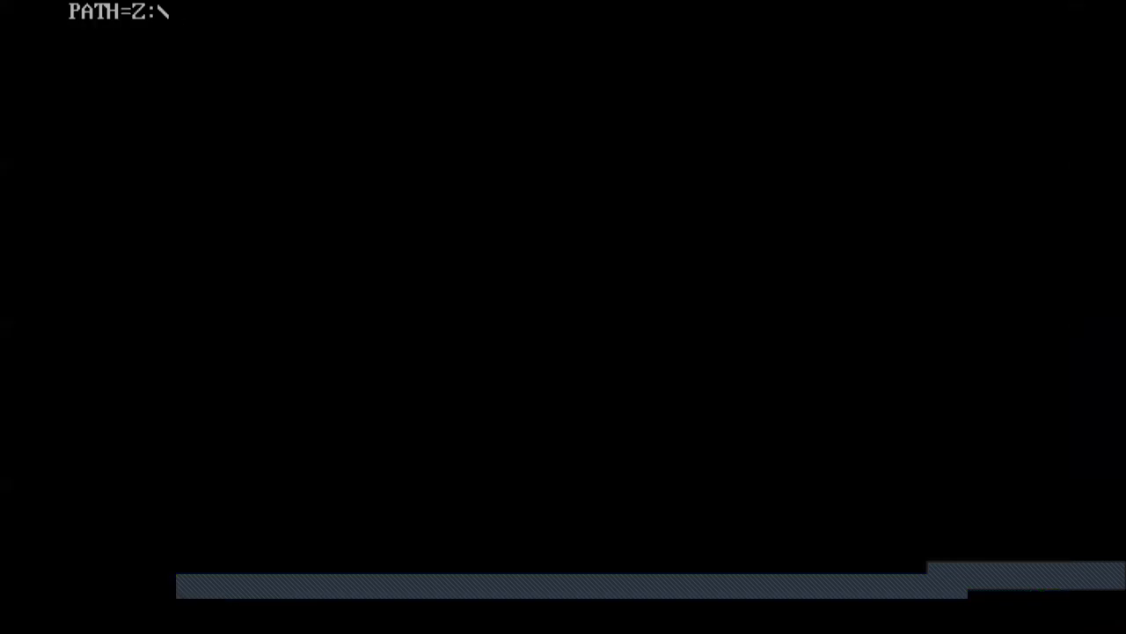
key("Return")
Change the printed element to env[1], run the program again and return to the source code.
key("Right")
key("Right")
key("Right")
key("Right")
key("Right")
key("Right")
key("Right")
key("Right")
key("Delete")
type("1")
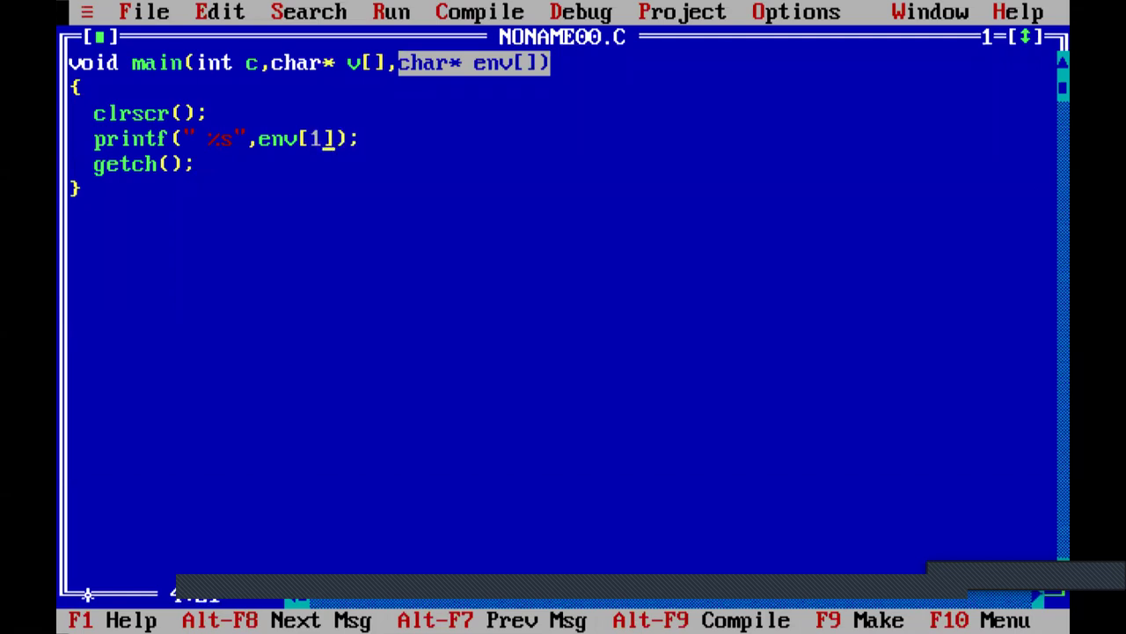
key("alt+r")
key("Return")
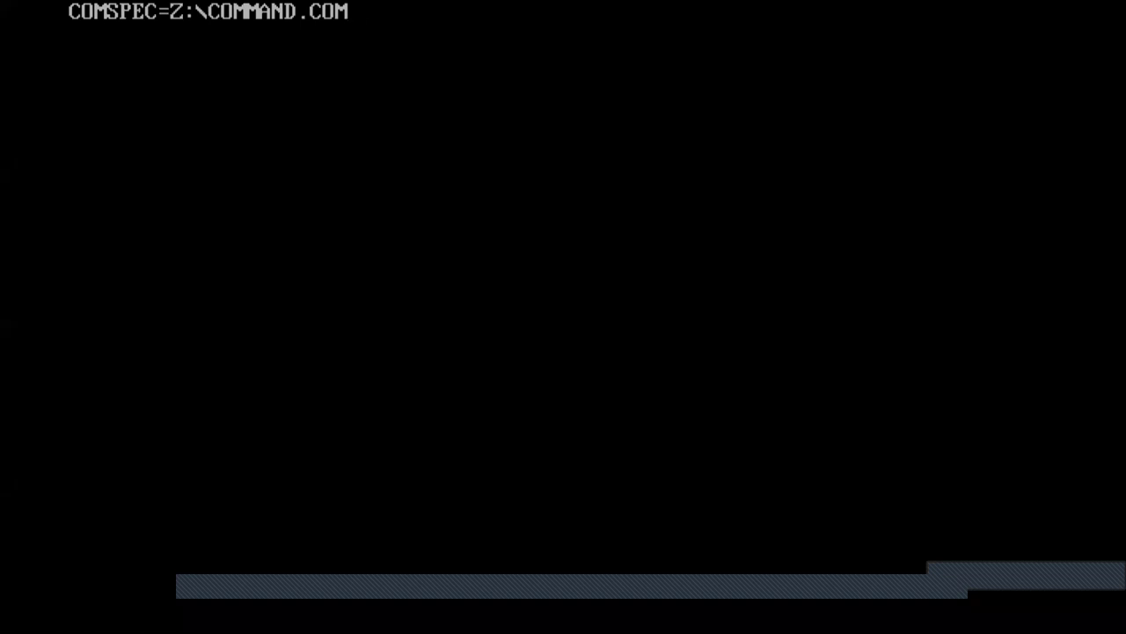
key("Return")
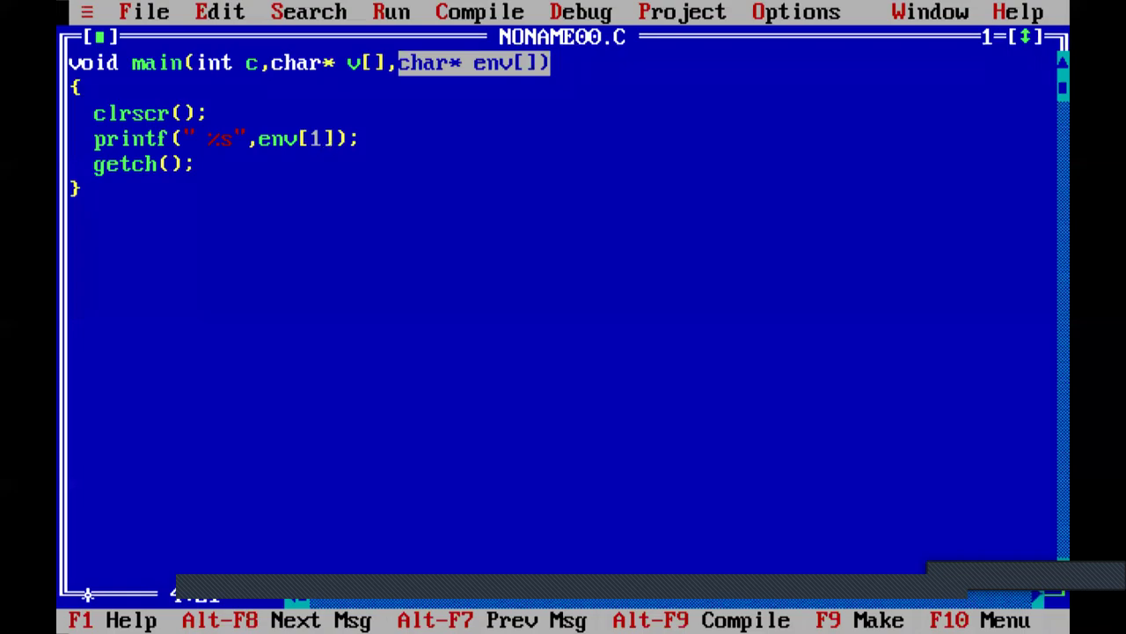
key("Right")
key("Right")
key("shift+Left")
key("shift+Left")
key("shift+Left")
key("shift+Left")
key("shift+Left")
key("shift+Left")
key("shift+Left")
key("shift+Left")
key("shift+Left")
key("shift+Left")
key("shift+Left")
key("shift+Left")
key("shift+Left")
key("shift+Left")
key("shift+Left")
key("shift+Left")
key("shift+Left")
key("shift+Left")
key("shift+Left")
key("shift+Left")
key("shift+Left")
Quit Turbo C++ without saving the source file and close its launcher window.
key("F2")
key("Escape")
key("alt+x")
key("n")
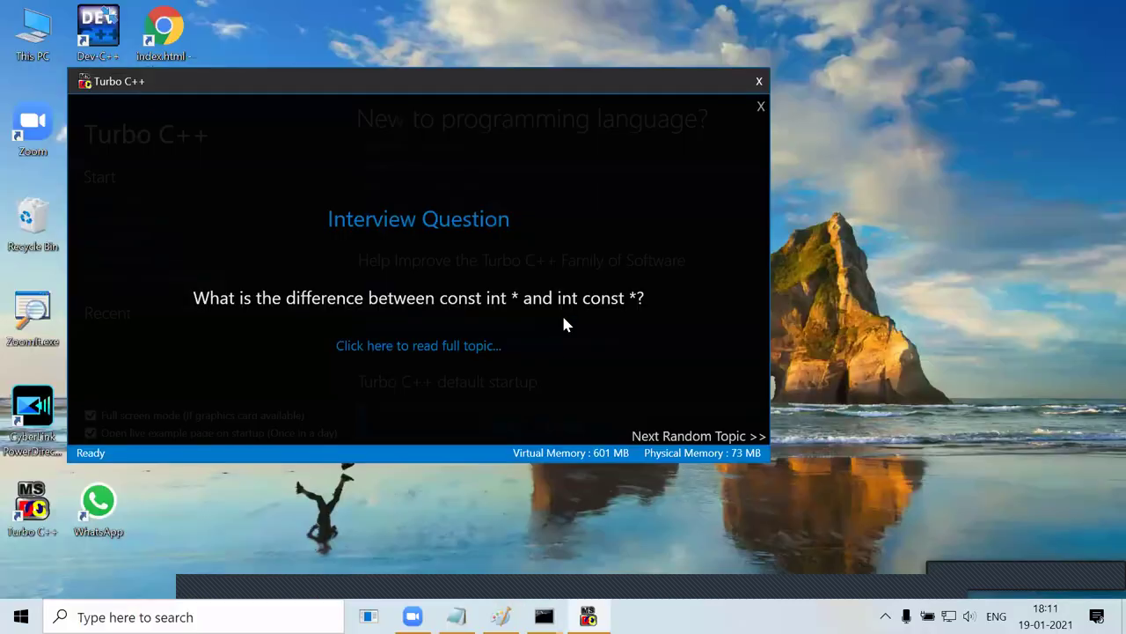
key("super")
left_click(727, 138)
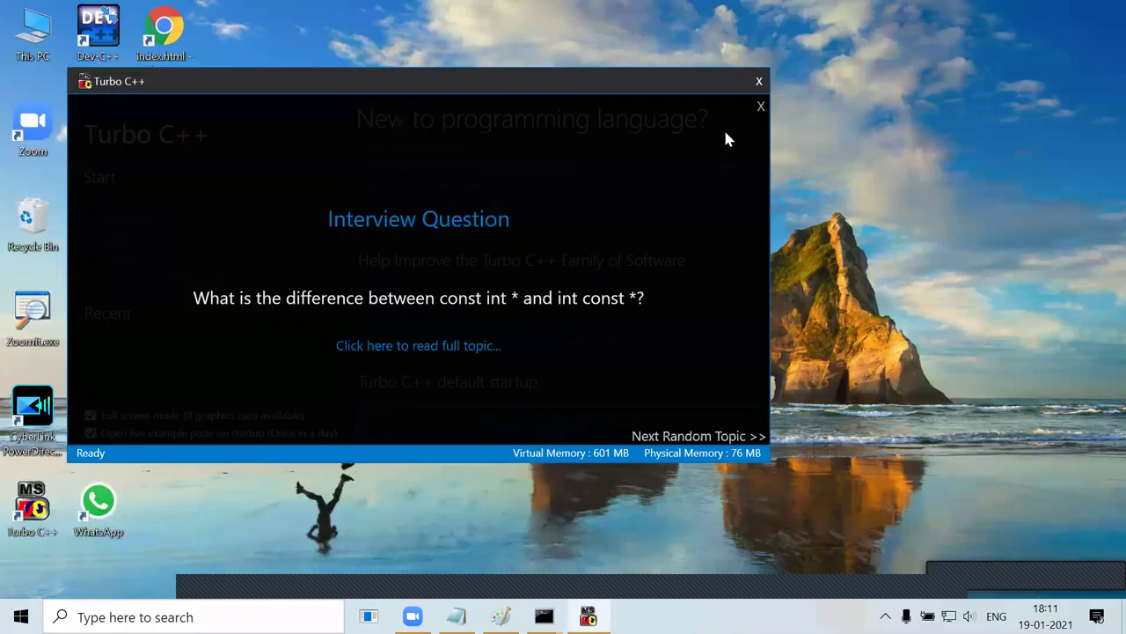
left_click(758, 81)
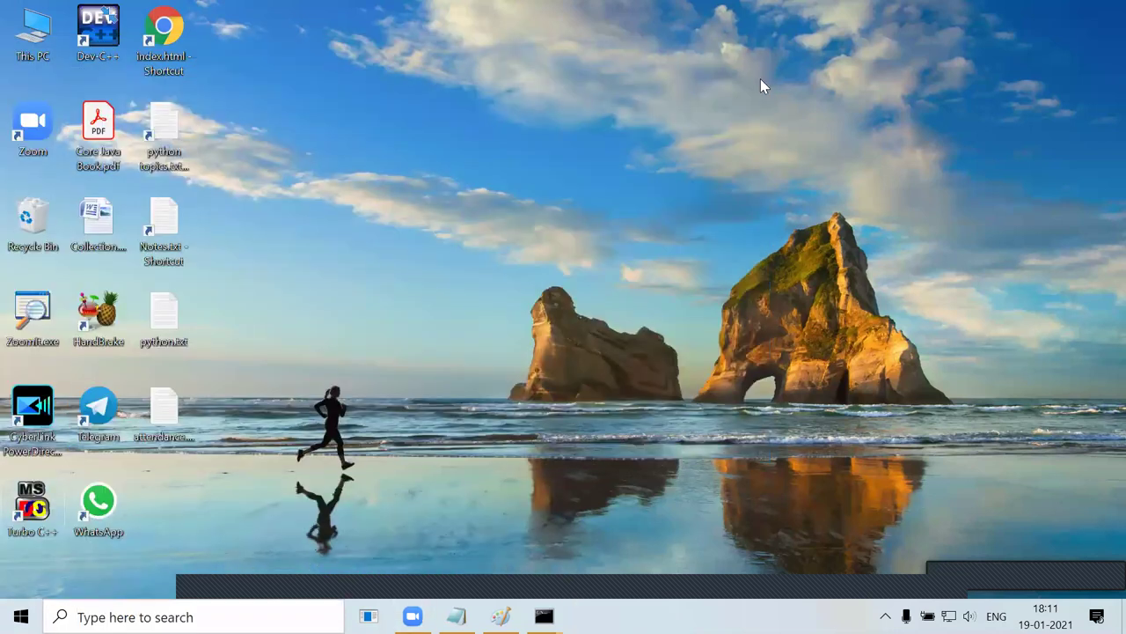
Open a new Command Prompt and use it to open Sample.java in a maximized Notepad window.
key("super+r")
type("cmd")
left_click(139, 562)
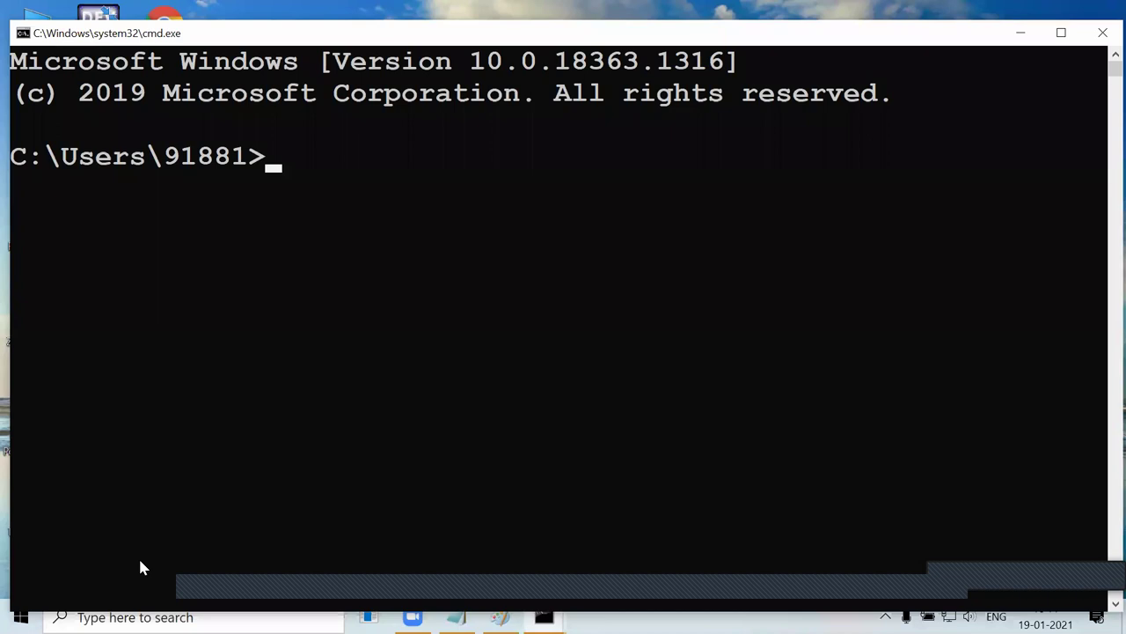
type("notepad Sample.class")
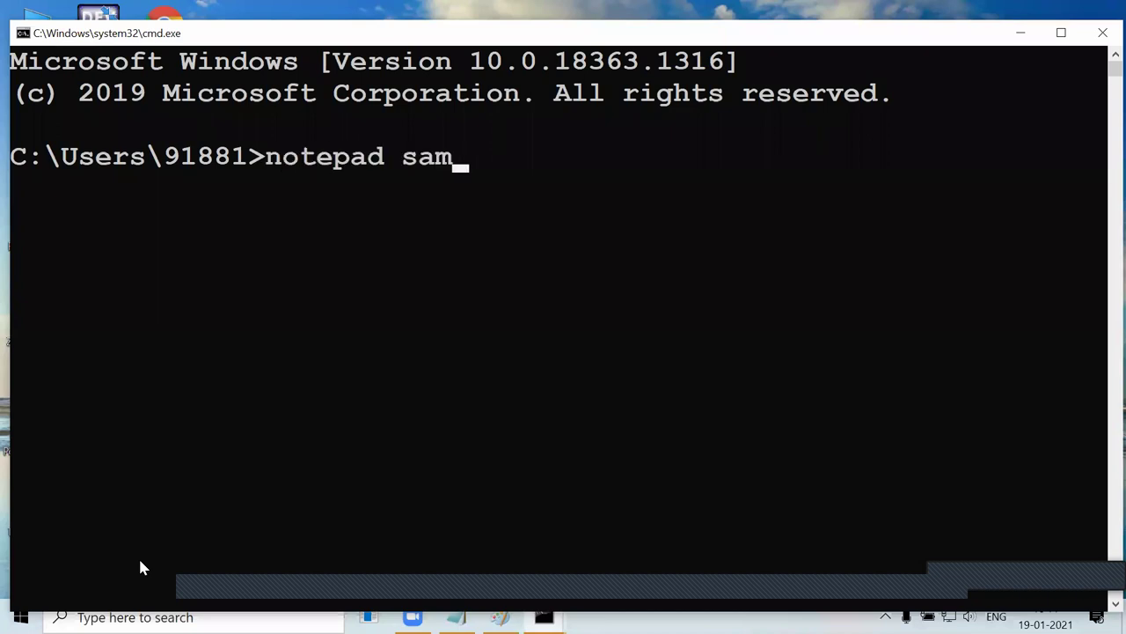
key("BackSpace")
key("BackSpace")
key("BackSpace")
key("BackSpace")
key("BackSpace")
type("java")
key("Return")
key("super+Up")
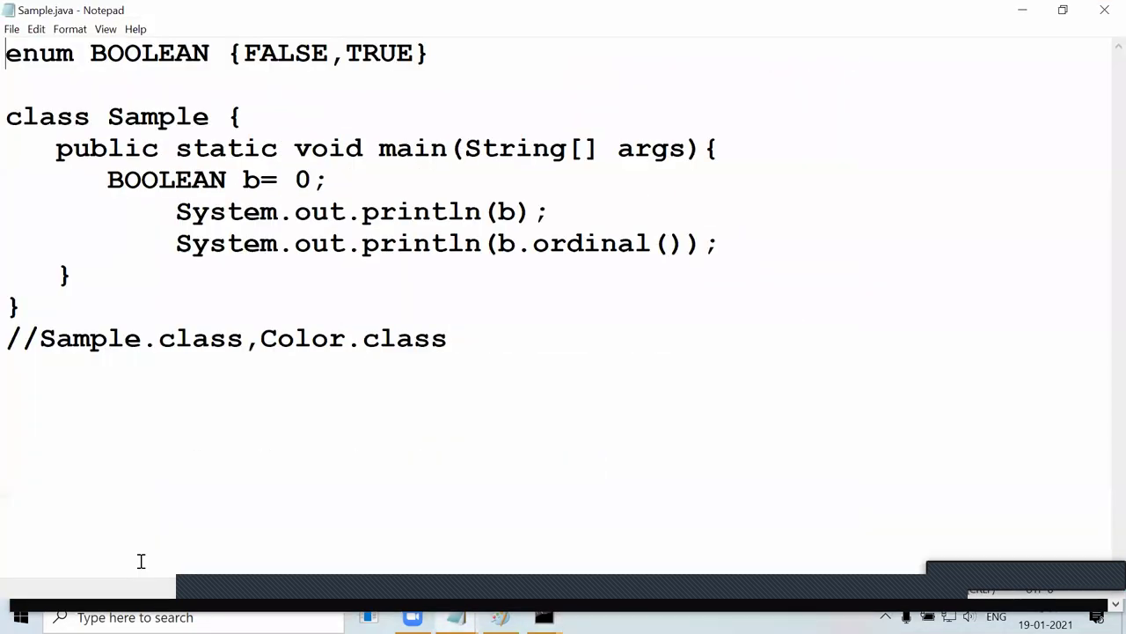
Delete the BOOLEAN enum, the statements inside main and the trailing comment, leaving only the class skeleton.
key("ctrl+a")
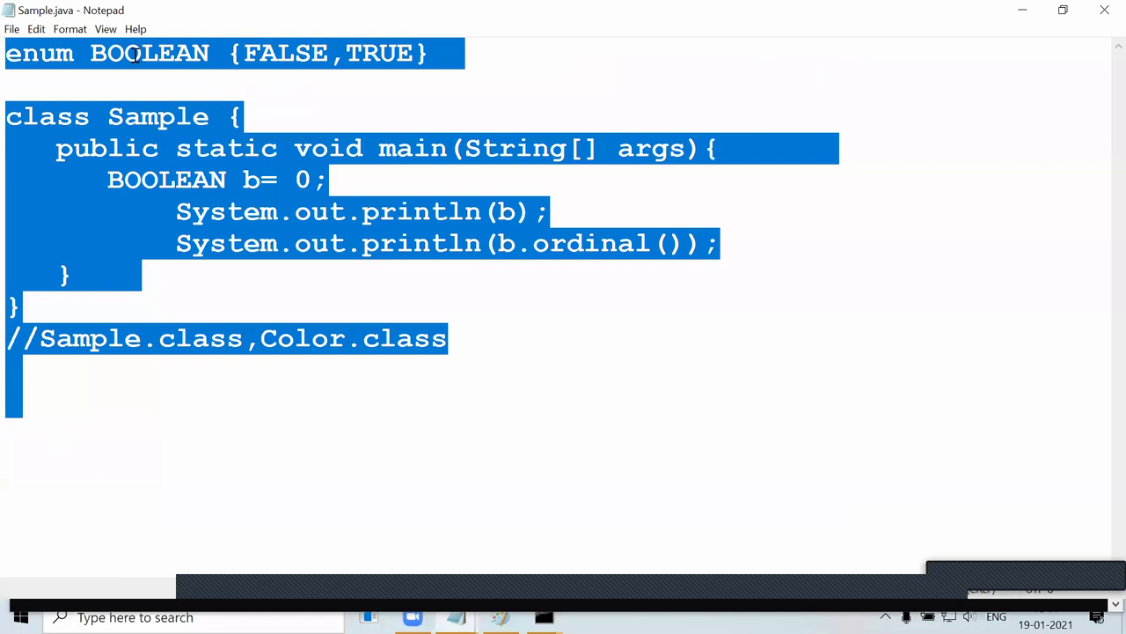
left_click_drag(135, 86, 7, 48)
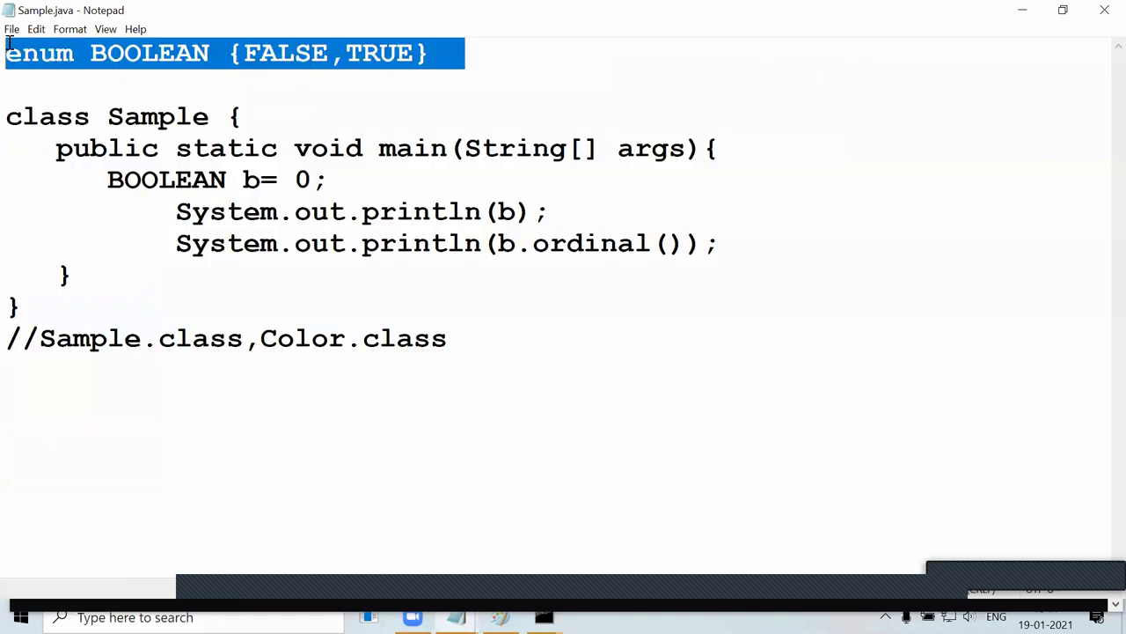
key("BackSpace")
left_click_drag(104, 150, 737, 226)
key("BackSpace")
left_click_drag(651, 244, 7, 244)
key("BackSpace")
Inside main, write the statement String name =System.getEnv("comspec");.
left_click(137, 153)
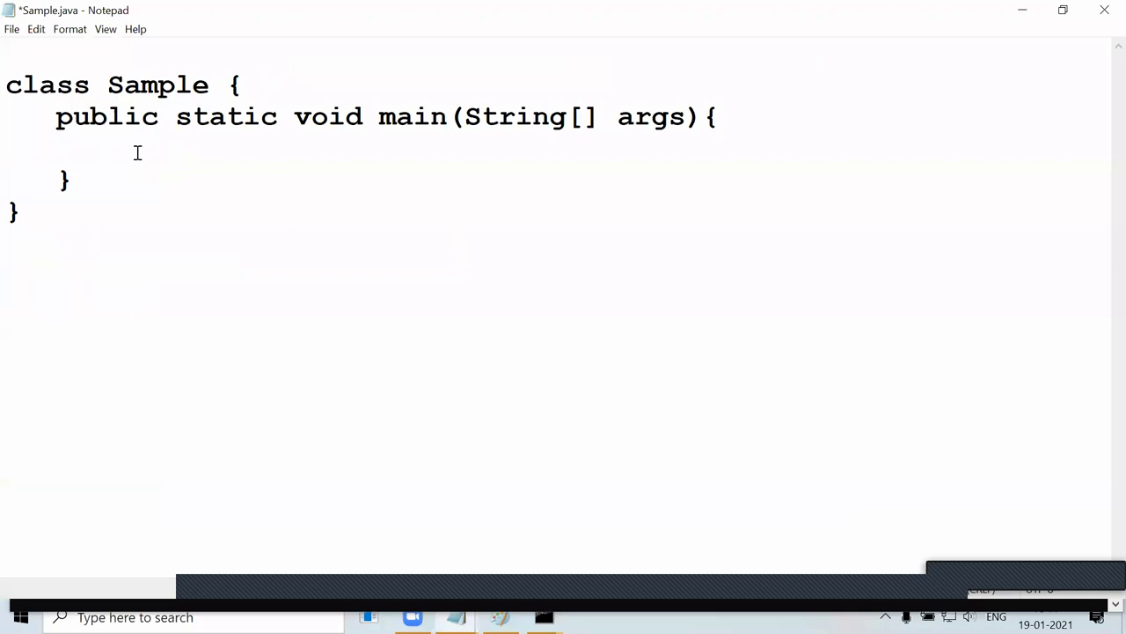
type("System.")
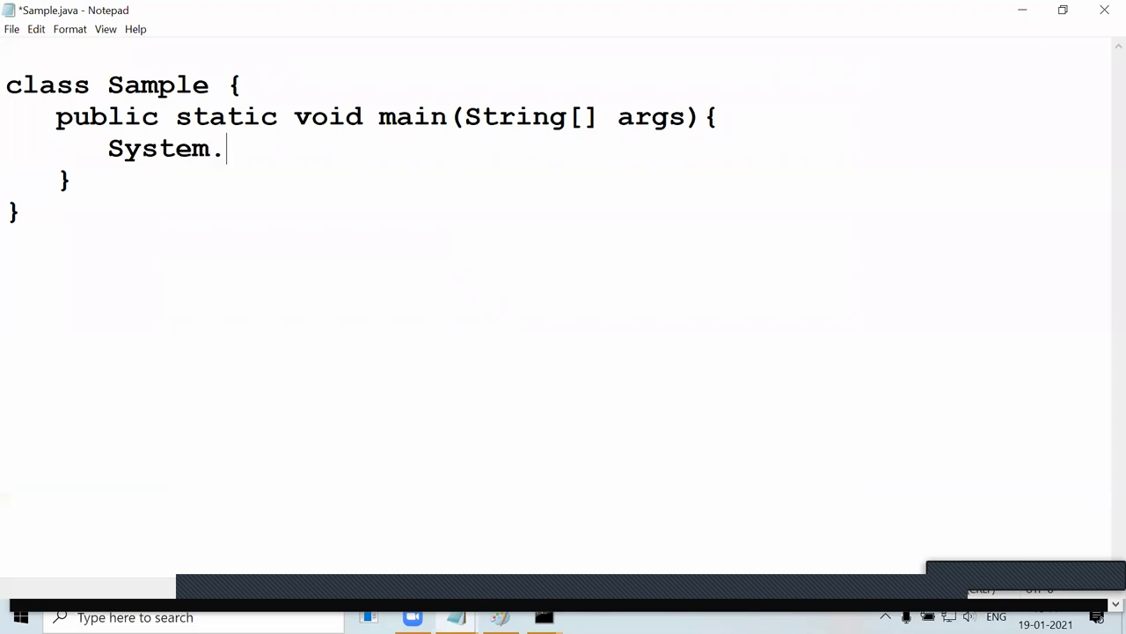
type("getE")
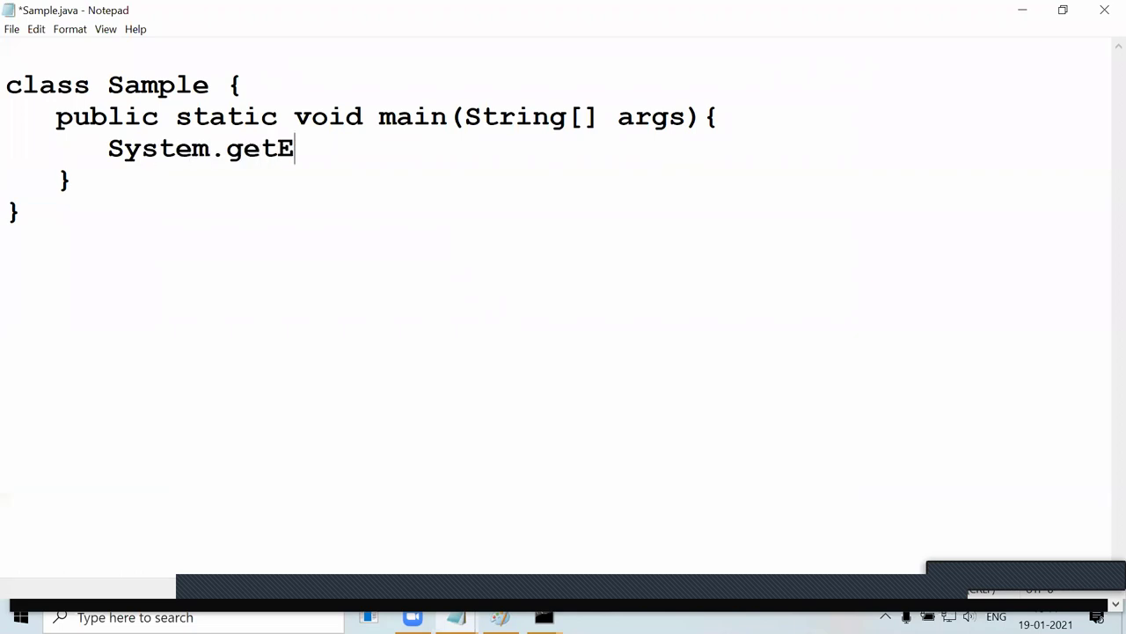
type("nv(")
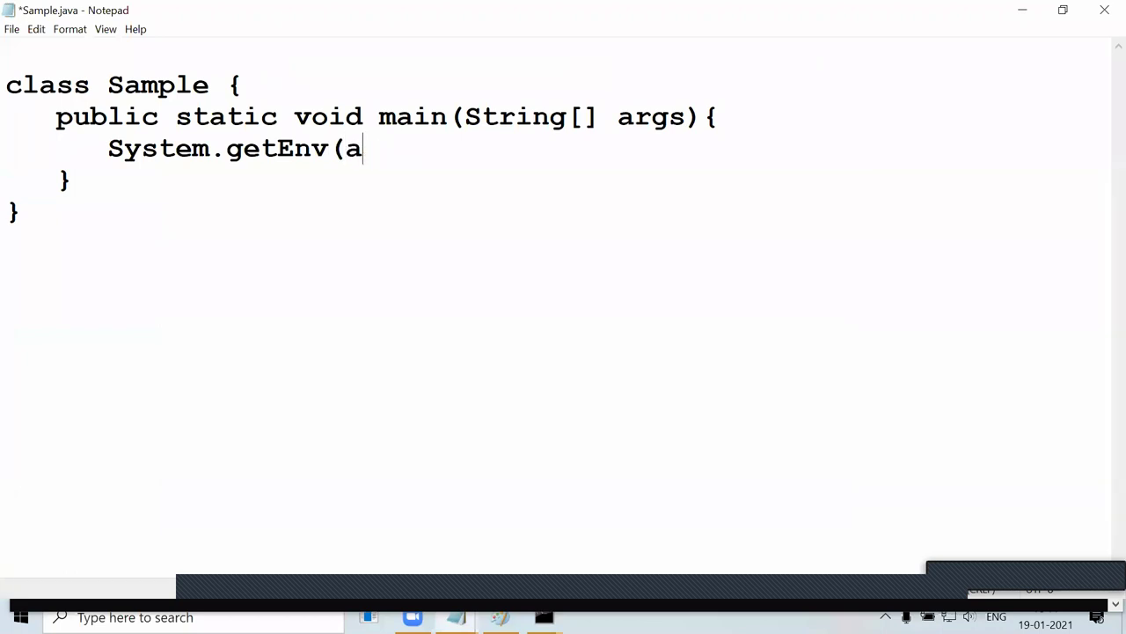
type("\"com")
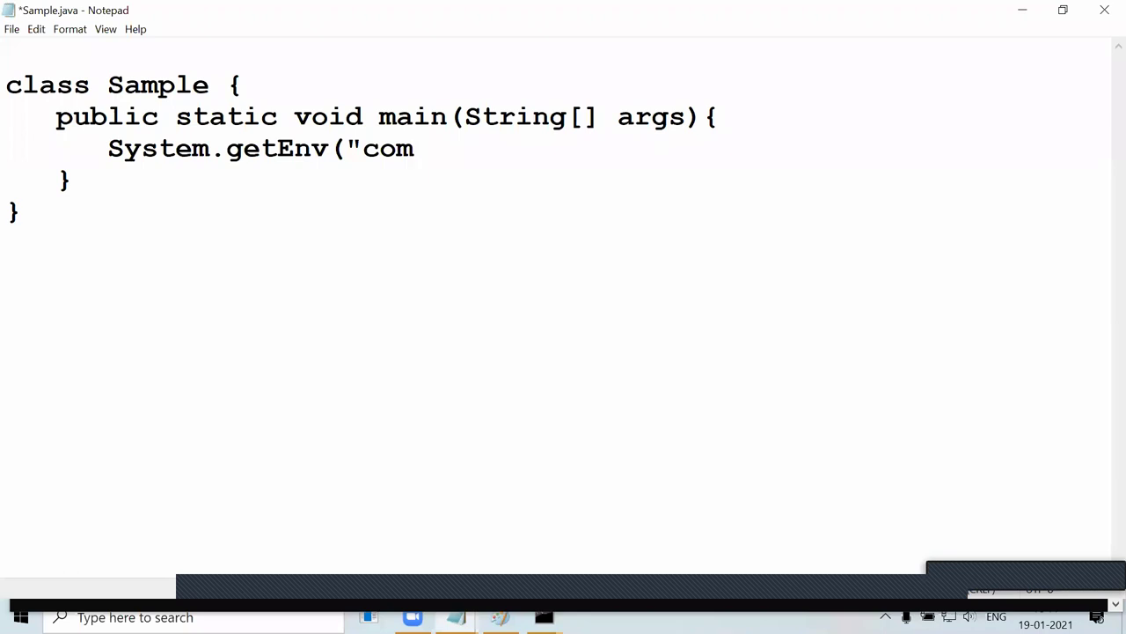
type("spec\")")
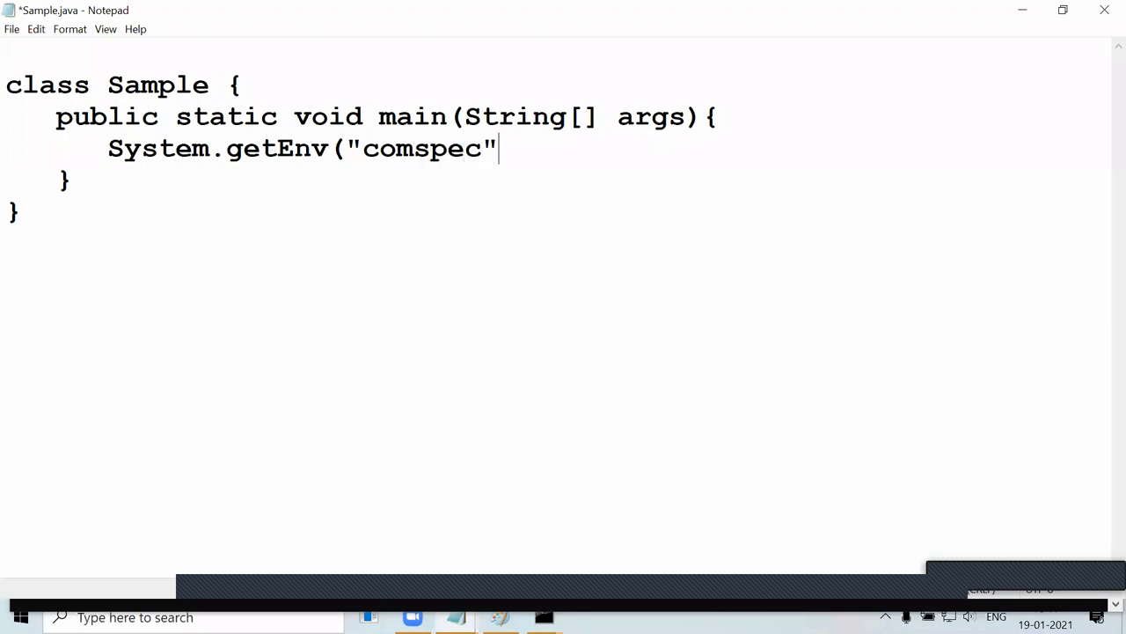
type(";")
left_click(101, 154)
type("String ")
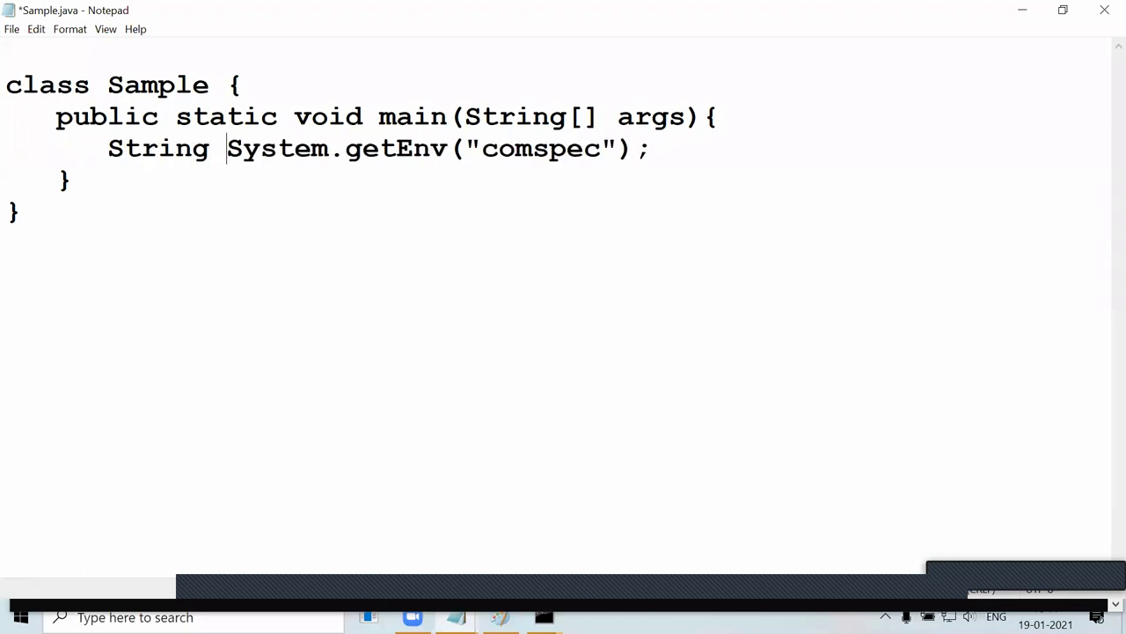
type("name =")
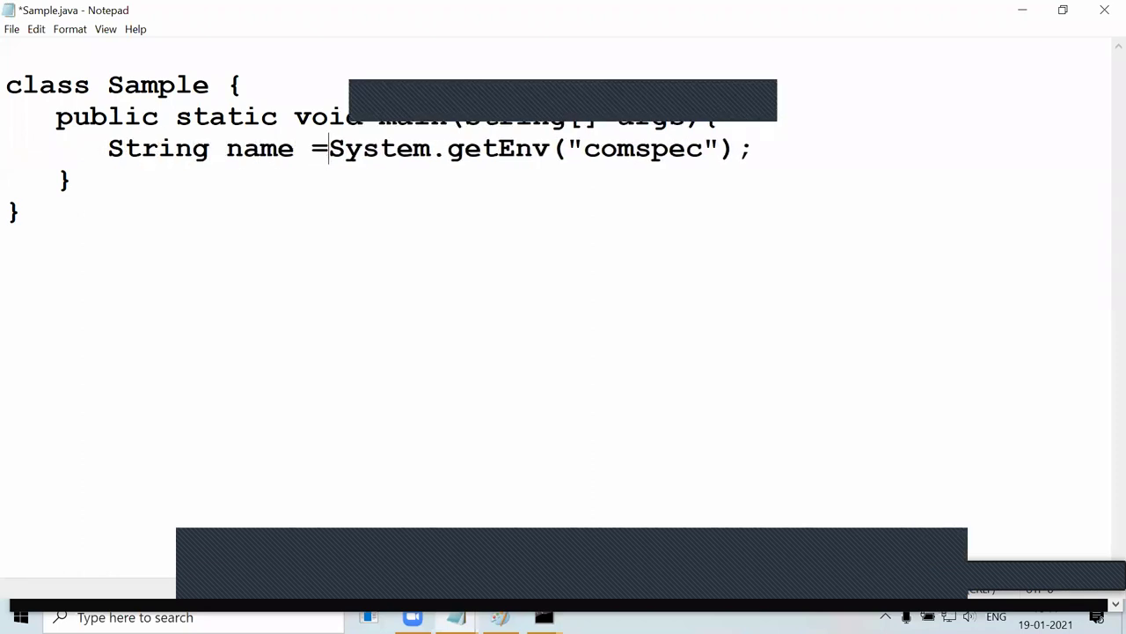
Add System.out.println(name); below the name variable and save Sample.java.
left_click(771, 149)
key("Return")
type("System")
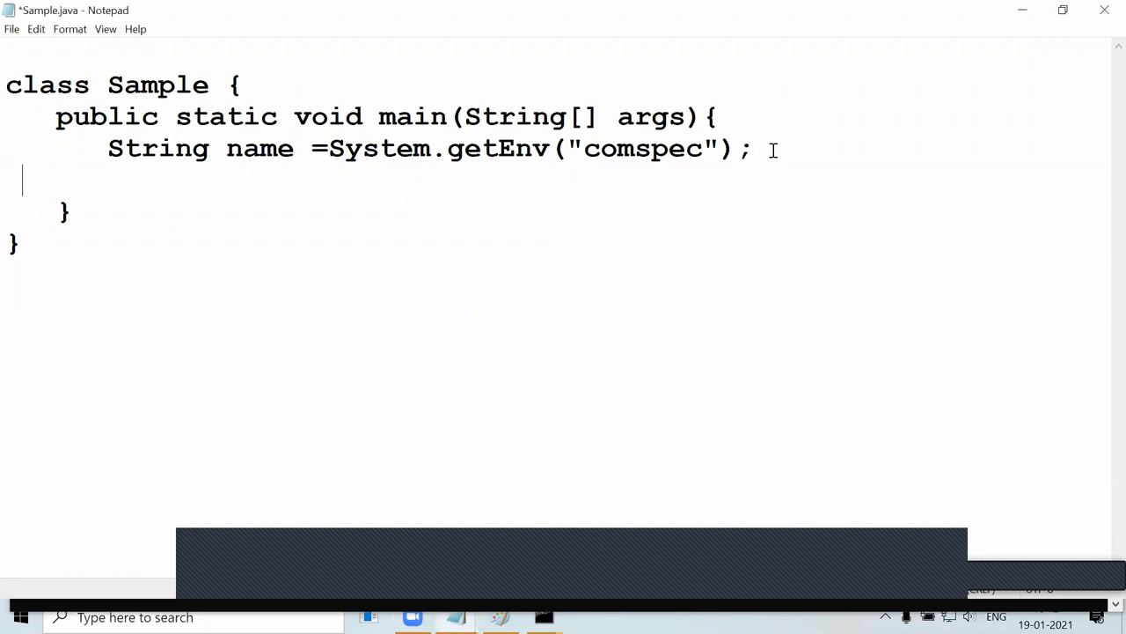
type(".out.printl")
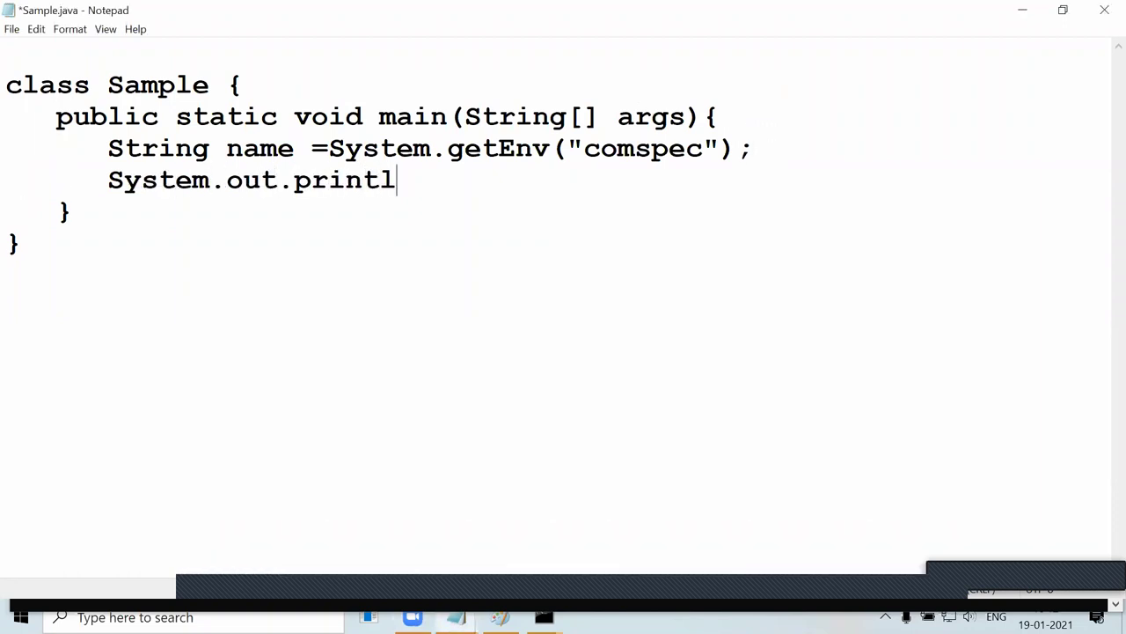
type("n(name);")
key("ctrl+s")
Switch to the Command Prompt and try to compile Sample.java with javac.
key("alt+Tab")
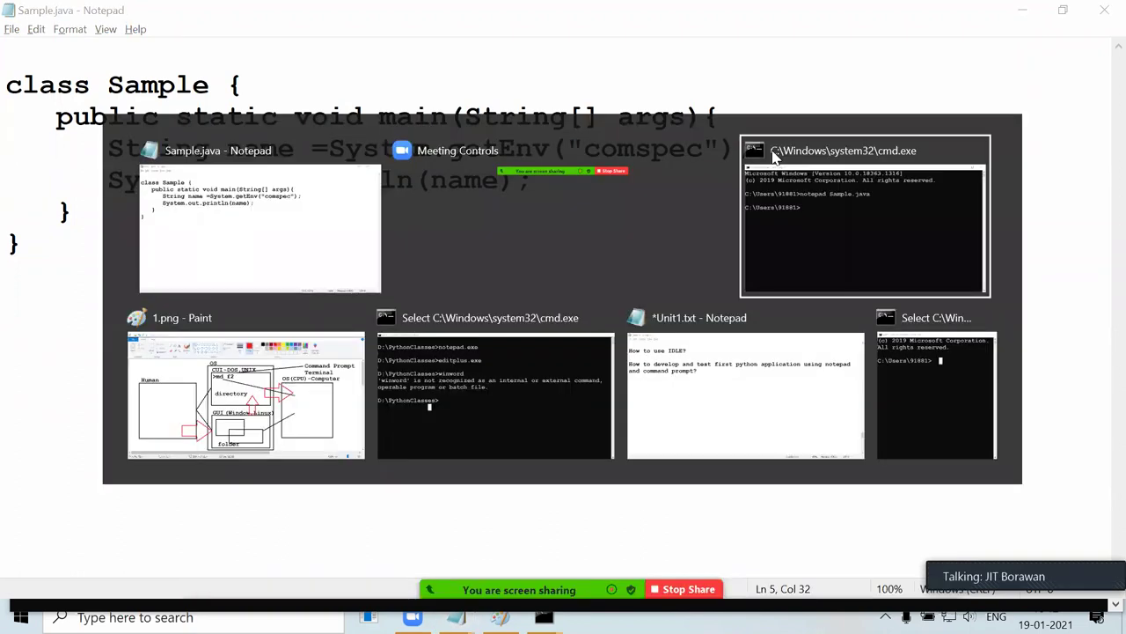
left_click(775, 156)
type("javac sa")
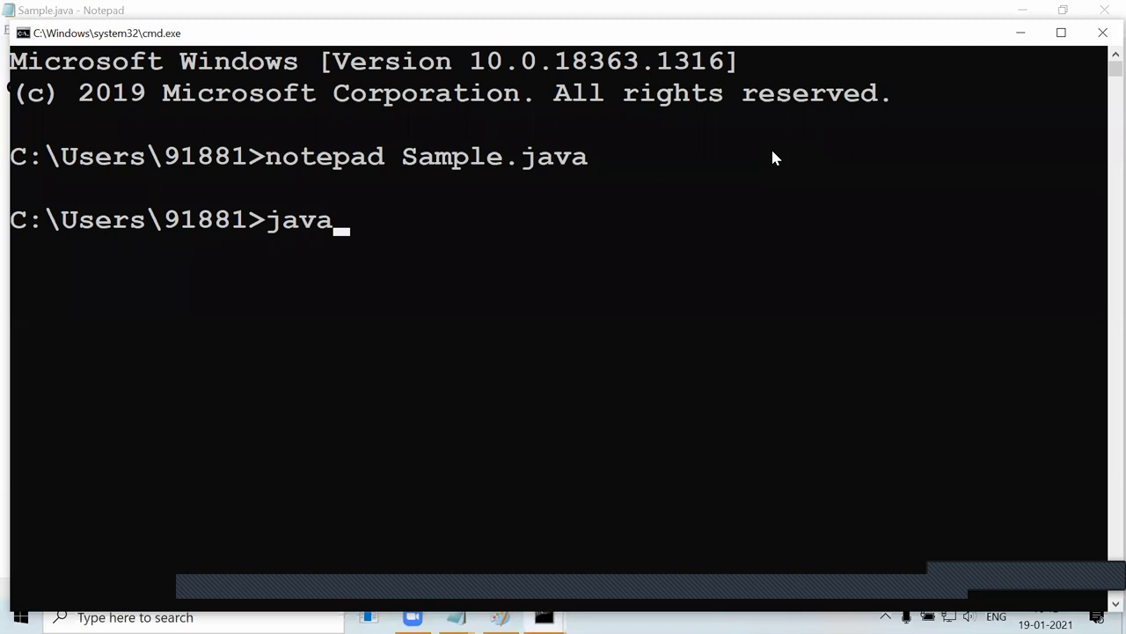
key("Tab")
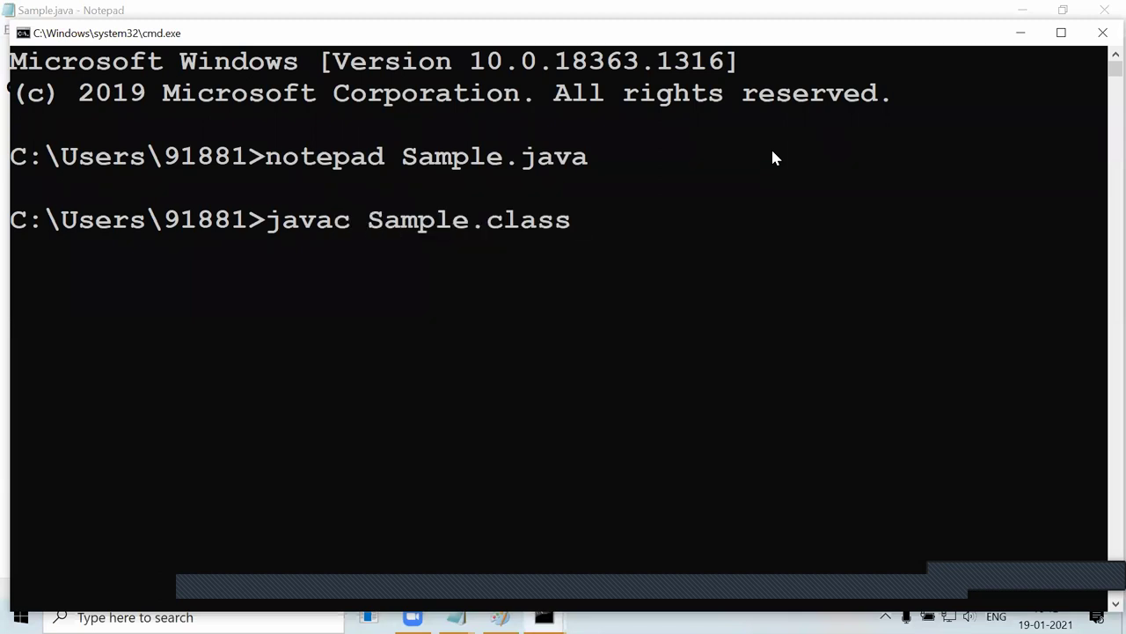
key("Tab")
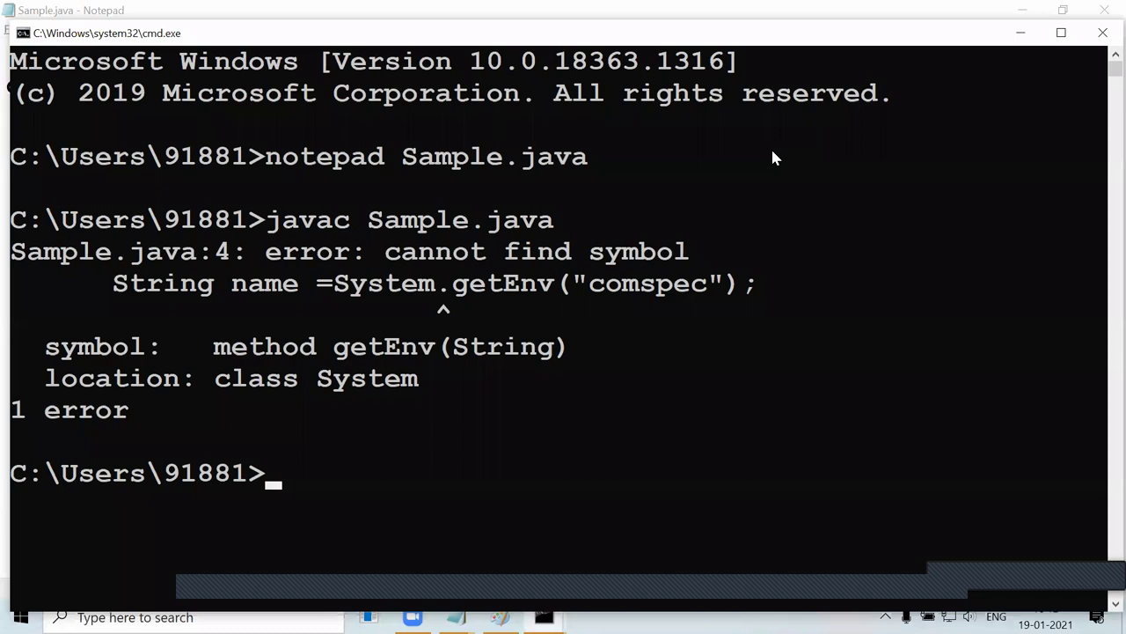
In Sample.java, change getEnv to getenv in the comspec statement and save the file.
key("alt+Tab")
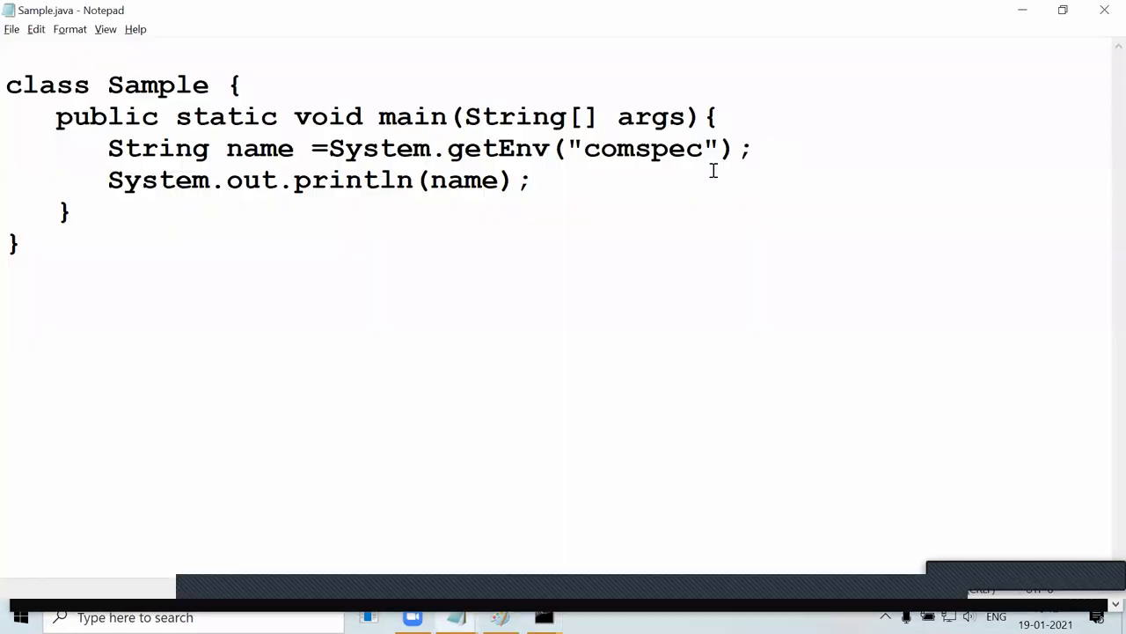
mouse_move(498, 148)
left_mouse_down()
mouse_move(537, 147)
mouse_move(518, 148)
left_mouse_up()
type("e")
key("ctrl+s")
Clear the Command Prompt and recompile with javac Sample.java.
key("alt+Tab")
type("cls")
key("Return")
type("javac Sample.java")
key("Return")
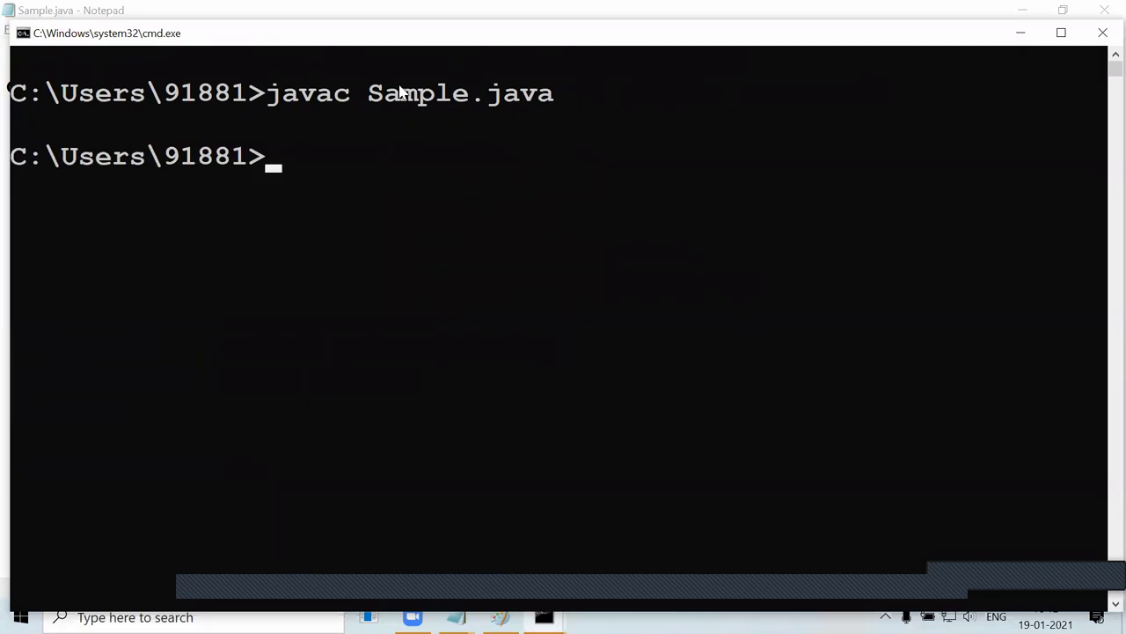
Run the compiled program with java Sample and point out the line it prints.
left_click_drag(250, 93, 396, 102)
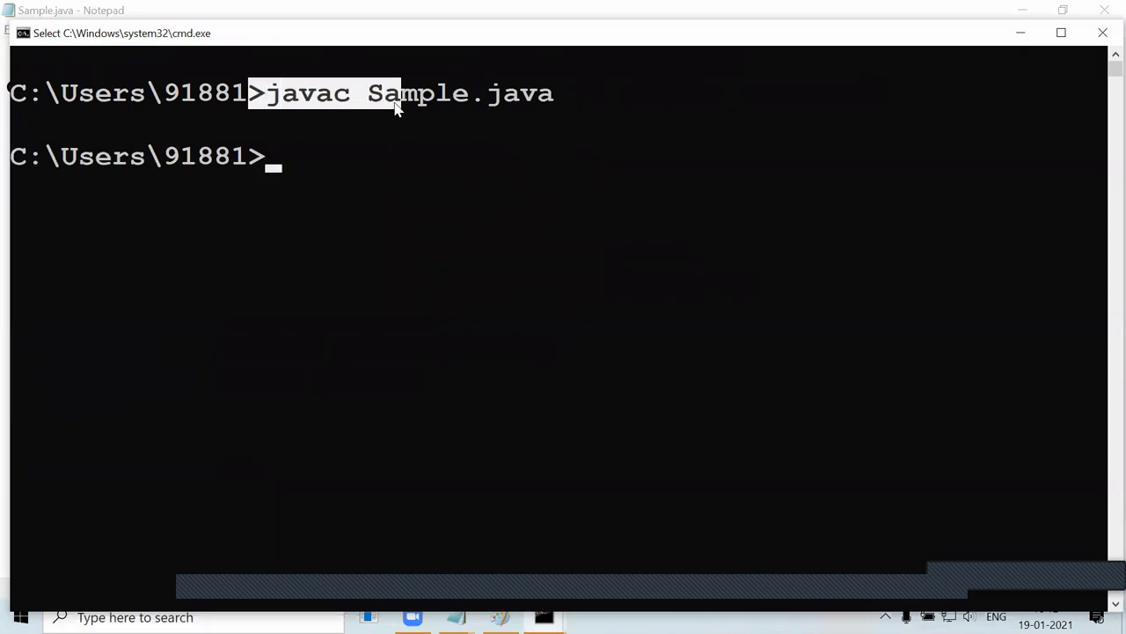
left_click(315, 151)
type("java sa")
key("Tab")
key("BackSpace")
key("BackSpace")
key("BackSpace")
key("BackSpace")
key("BackSpace")
key("BackSpace")
key("Return")
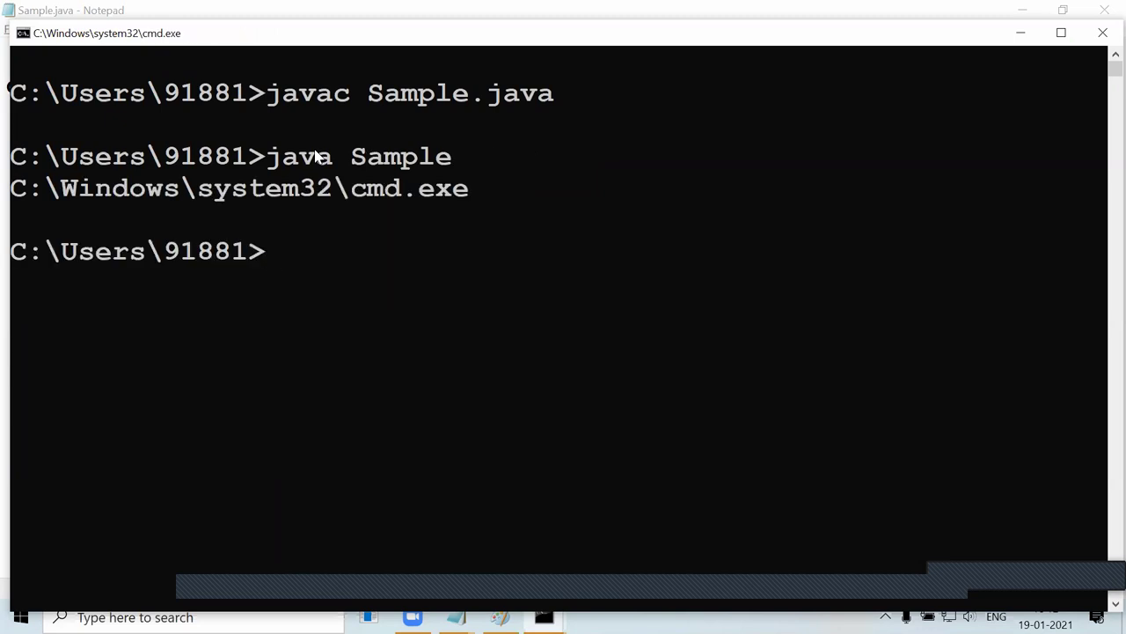
left_click_drag(12, 189, 506, 193)
key("ctrl+c")
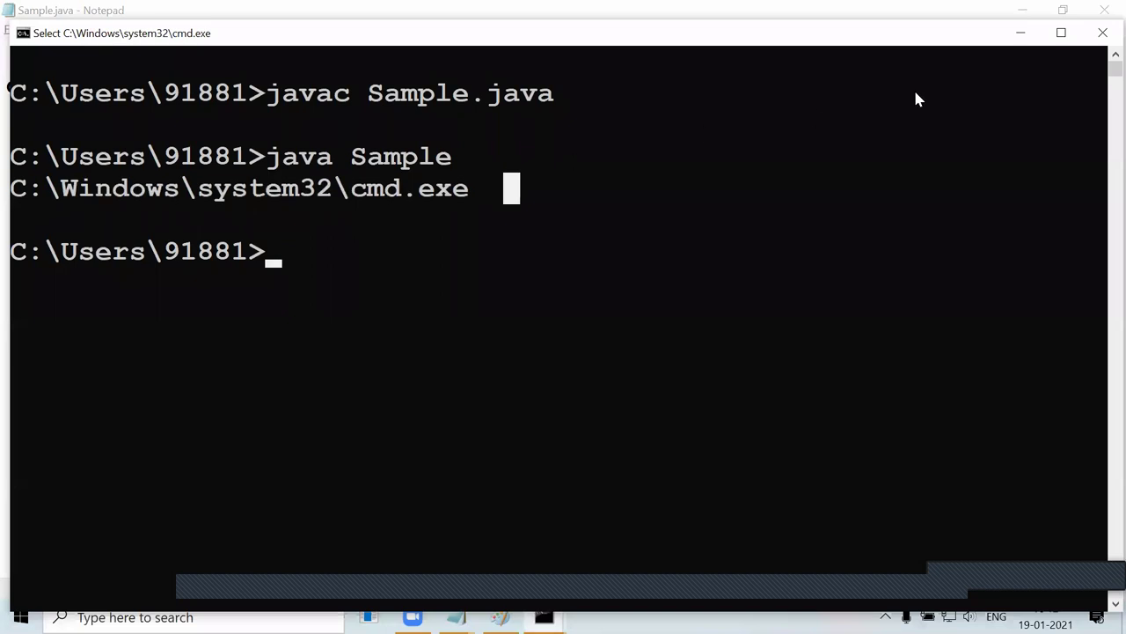
Close the Java Command Prompt and the Sample.java window, and bring up the Unit1.txt notes.
left_click(1102, 33)
left_click(535, 221)
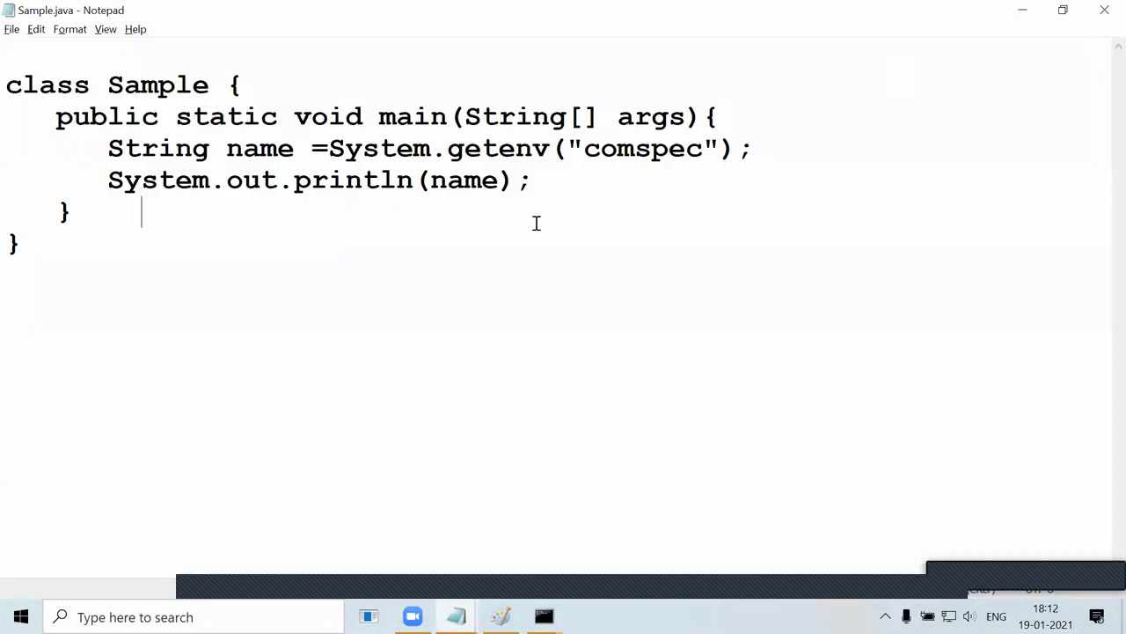
left_click(1103, 10)
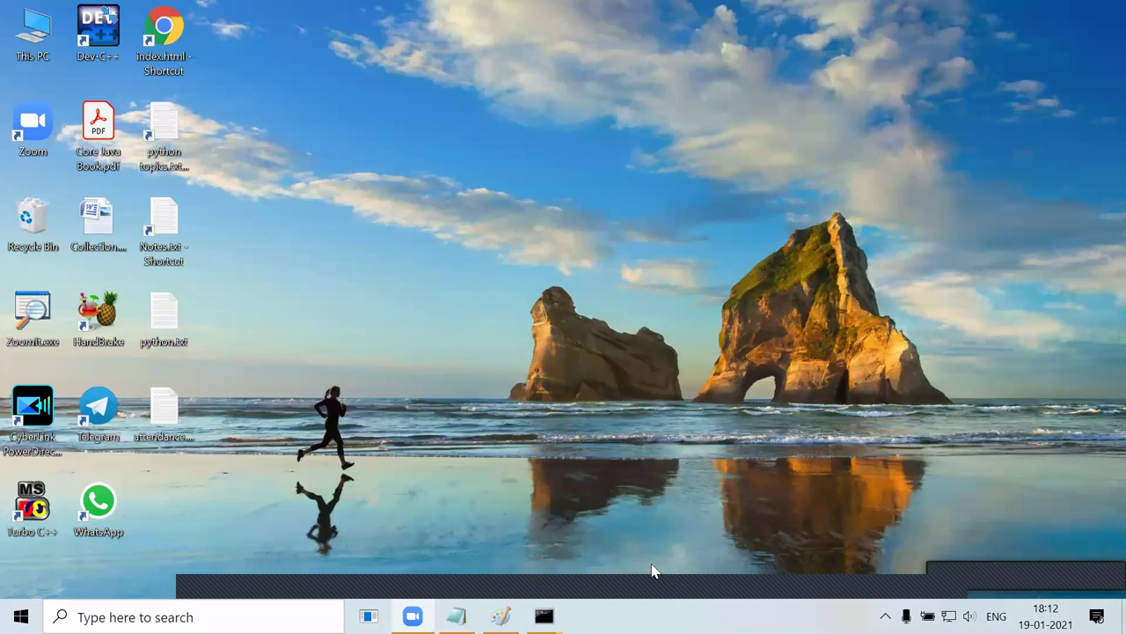
left_click(456, 616)
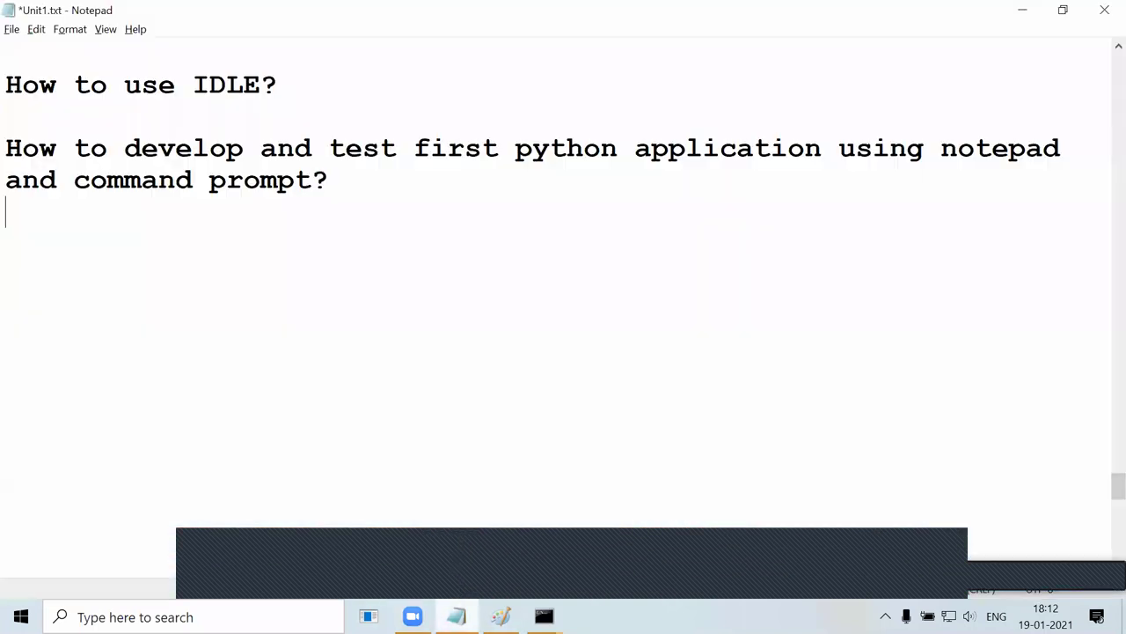
left_click(378, 330)
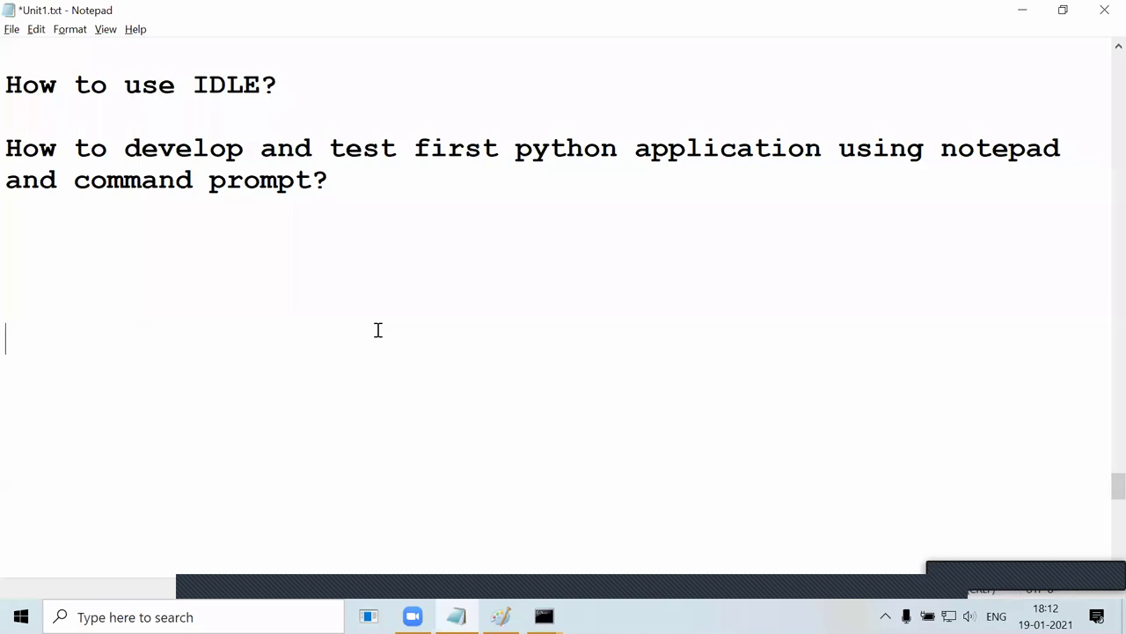
Close the smaller Command Prompt window in the user folder, leaving the D:\PythonClasses prompt open and empty-looking.
mouse_move(544, 616)
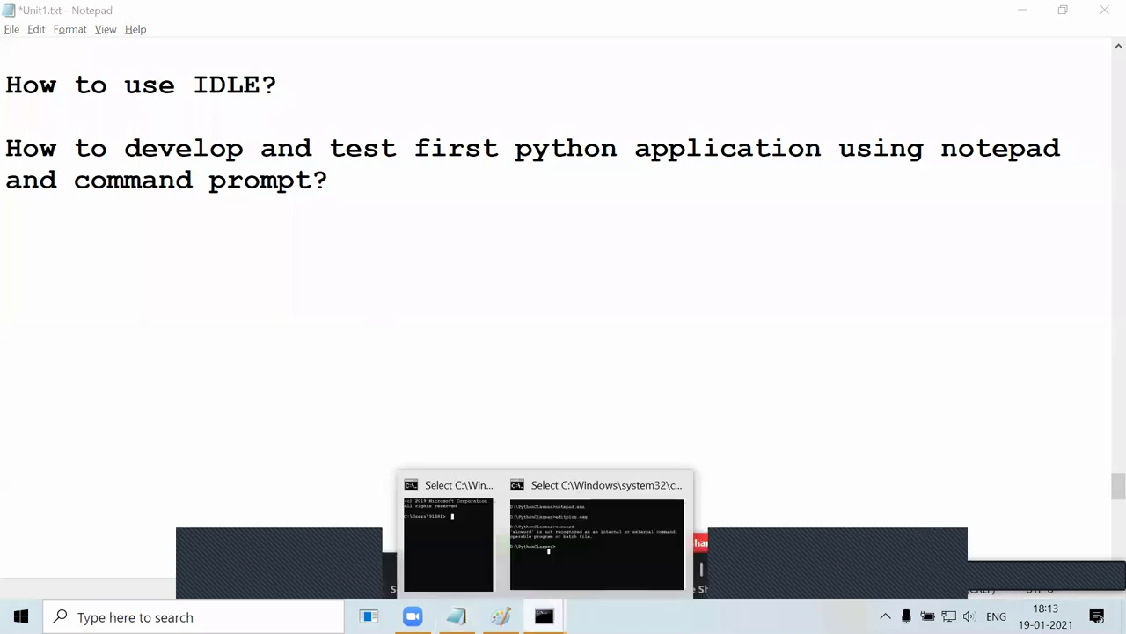
left_click(572, 581)
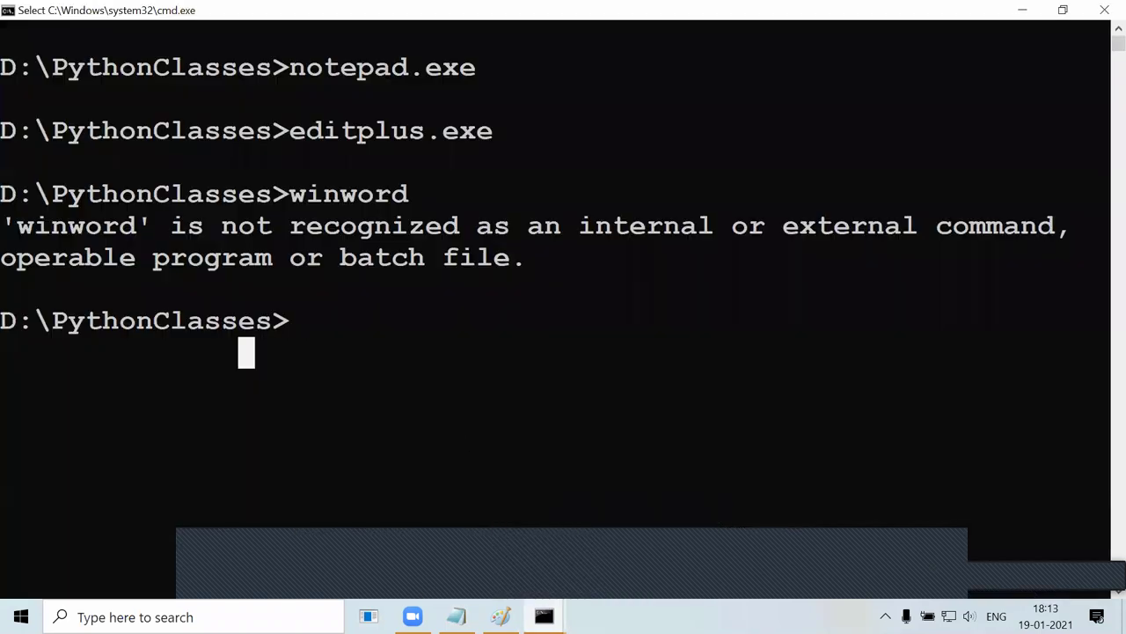
mouse_move(544, 616)
left_click(459, 543)
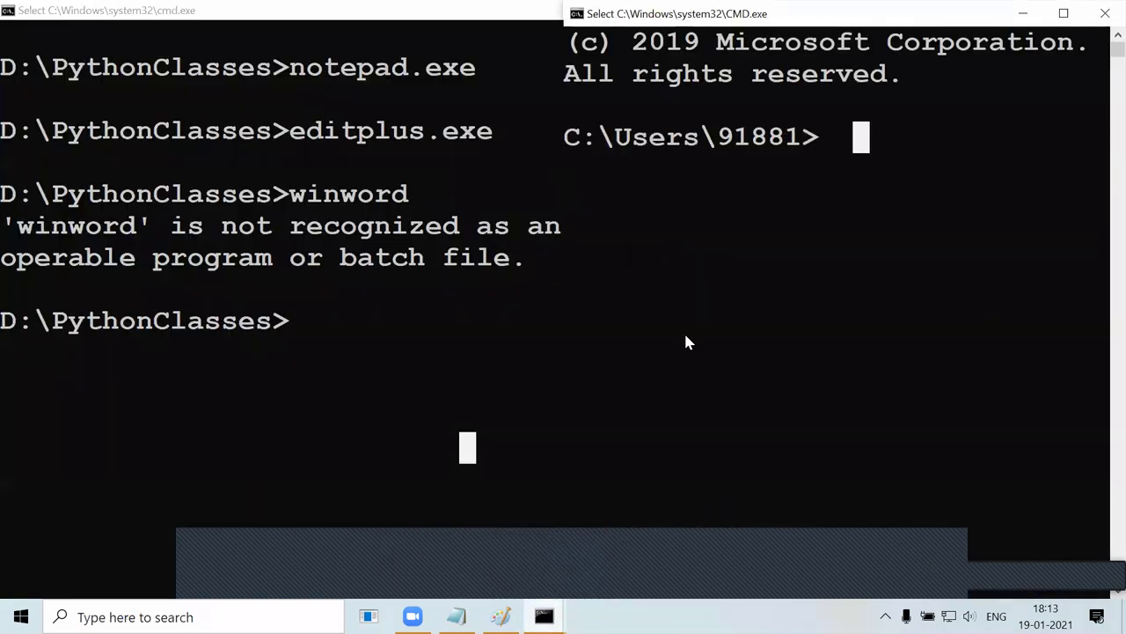
left_click(1105, 13)
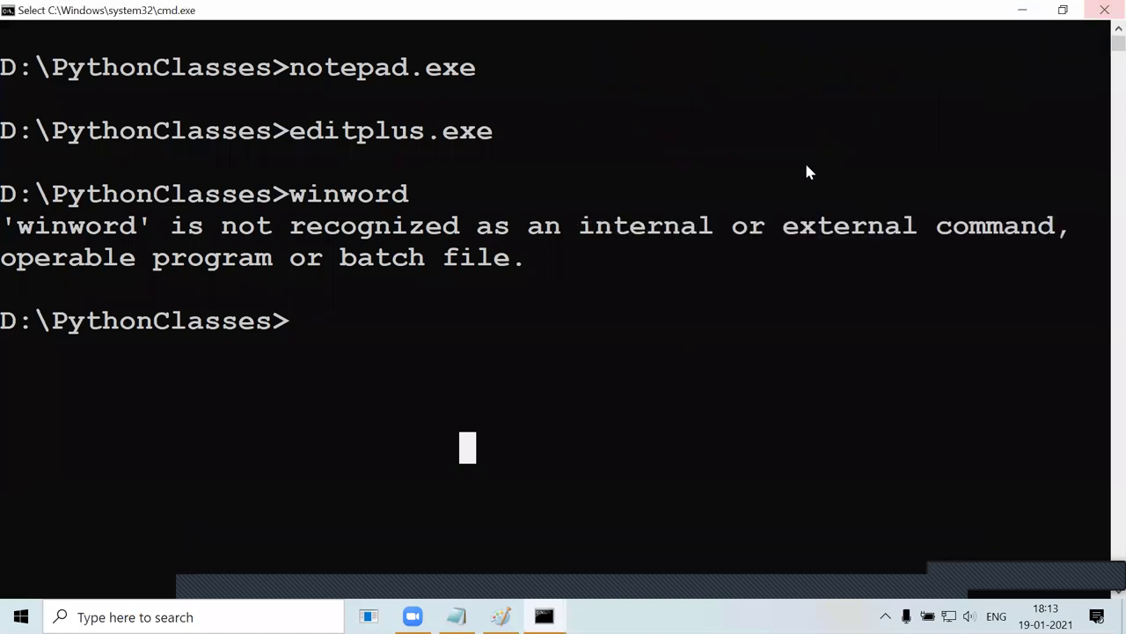
left_click(637, 227)
scroll(418, 380, "down", 1)
scroll(418, 381, "down", 2)
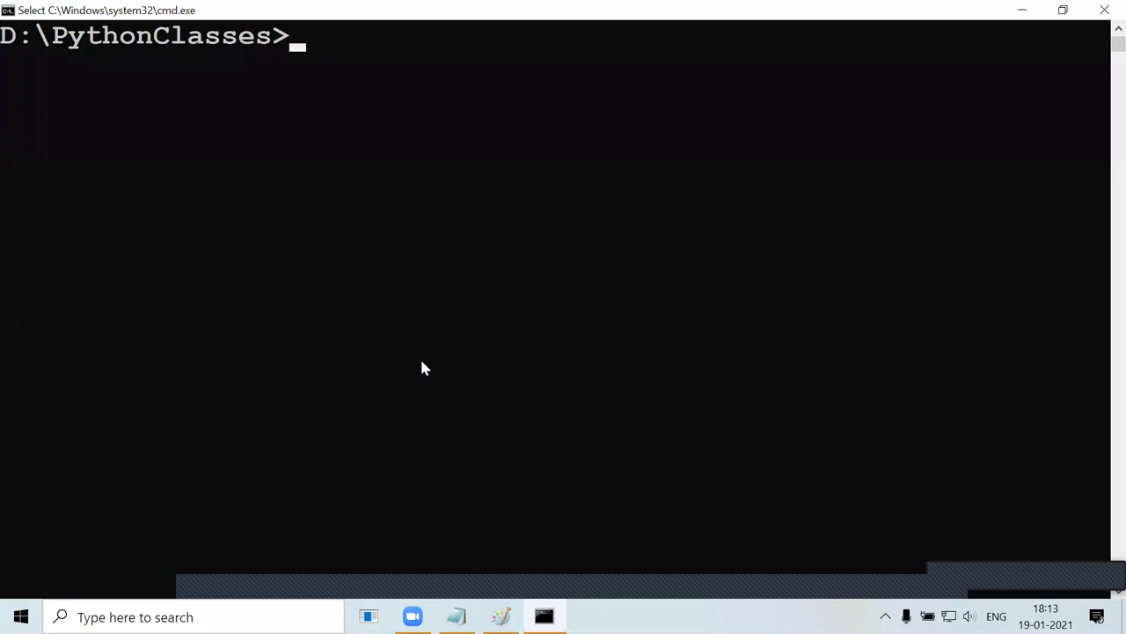
Switch to 1.png in Paint and review the environment variable, laptop accounts and notepad.exe search diagrams.
key("alt+Tab")
left_click(422, 363)
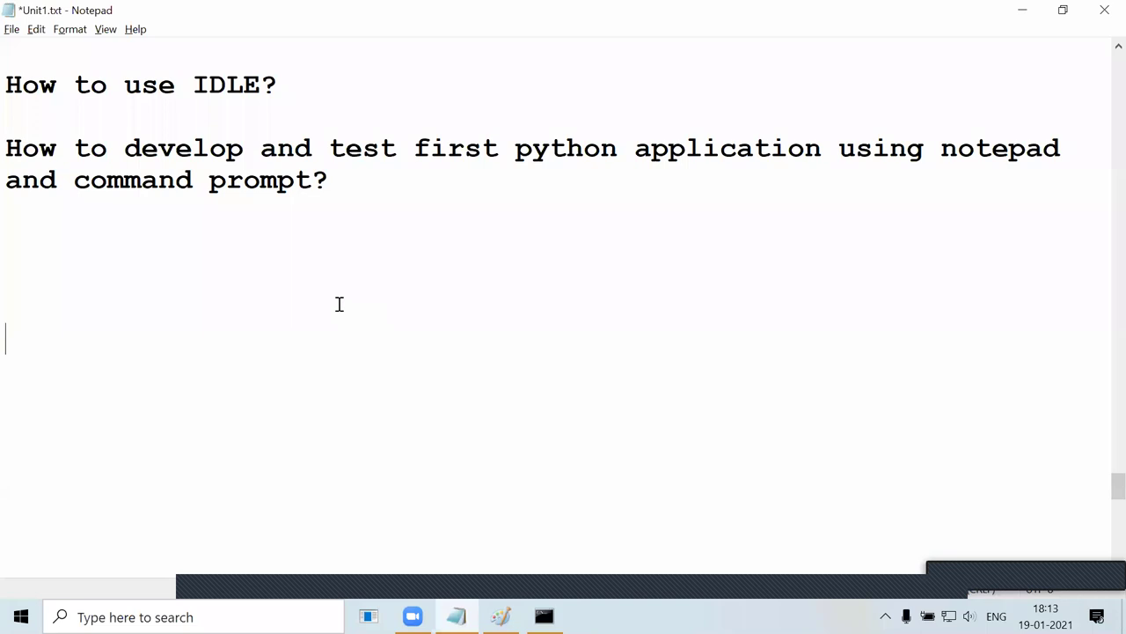
key("alt+Tab")
key("Tab")
key("Tab")
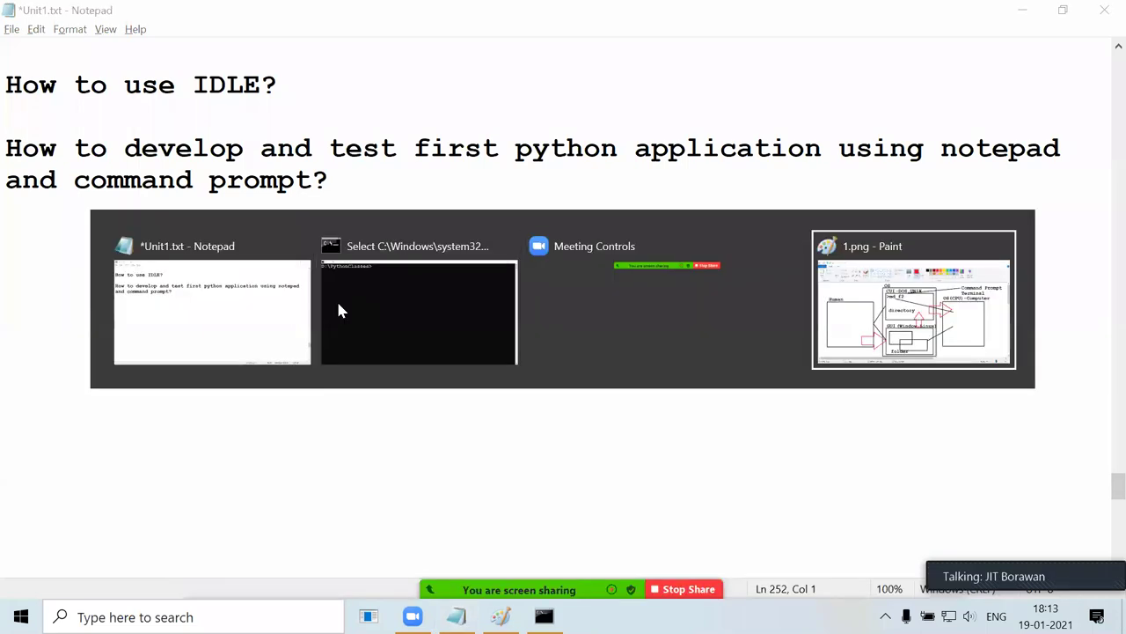
key("alt+Tab")
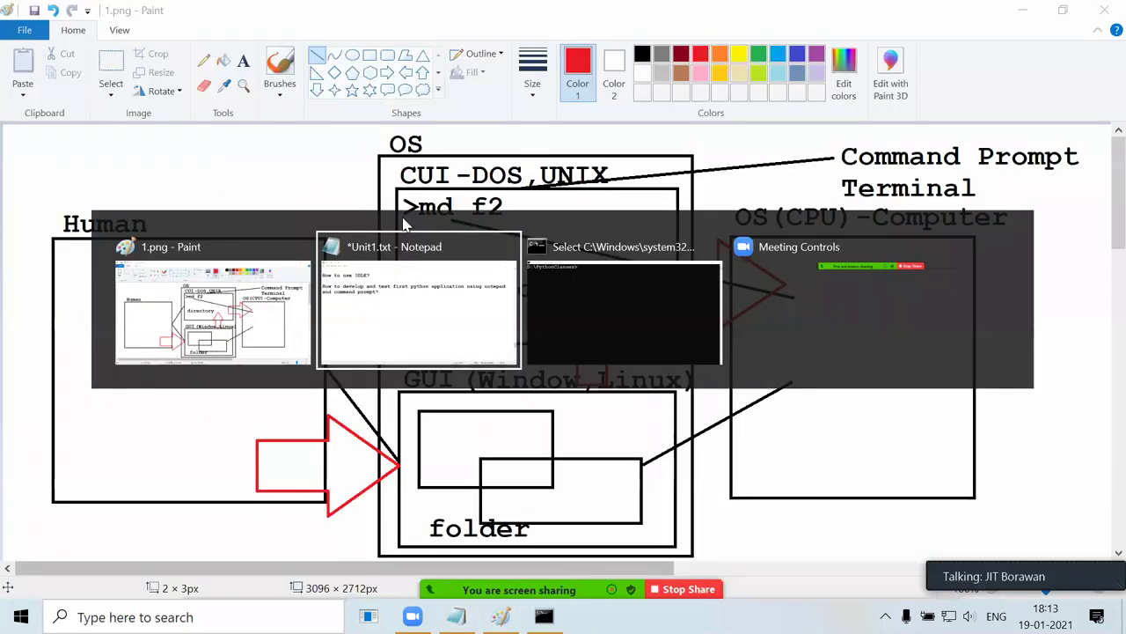
key("alt+shift+Tab")
scroll(269, 364, "down", 10)
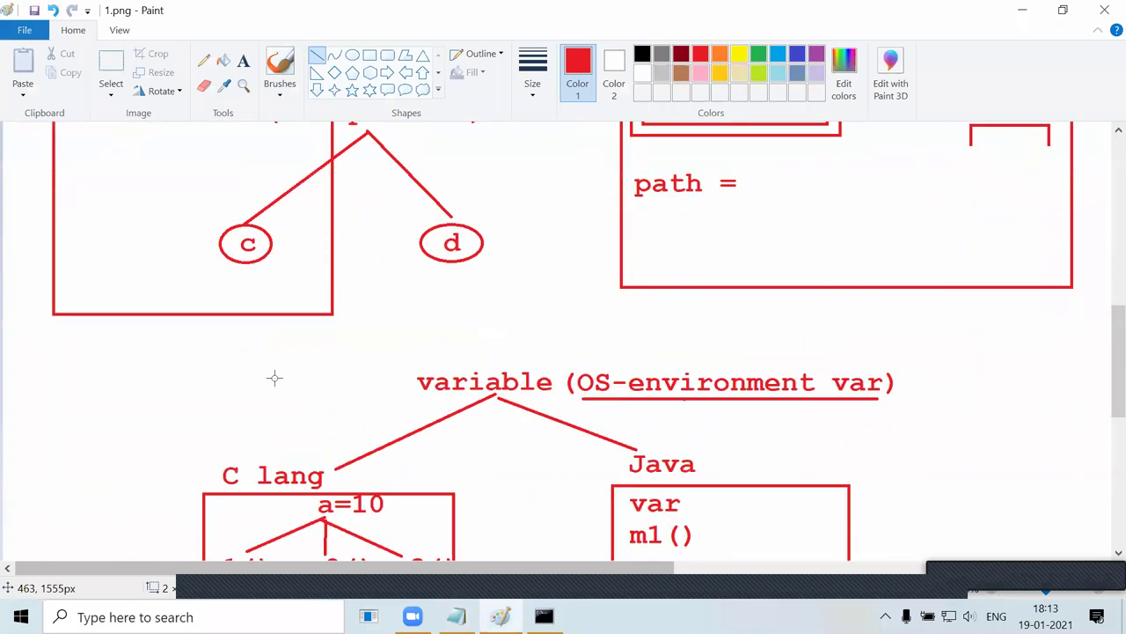
scroll(275, 378, "down", 8)
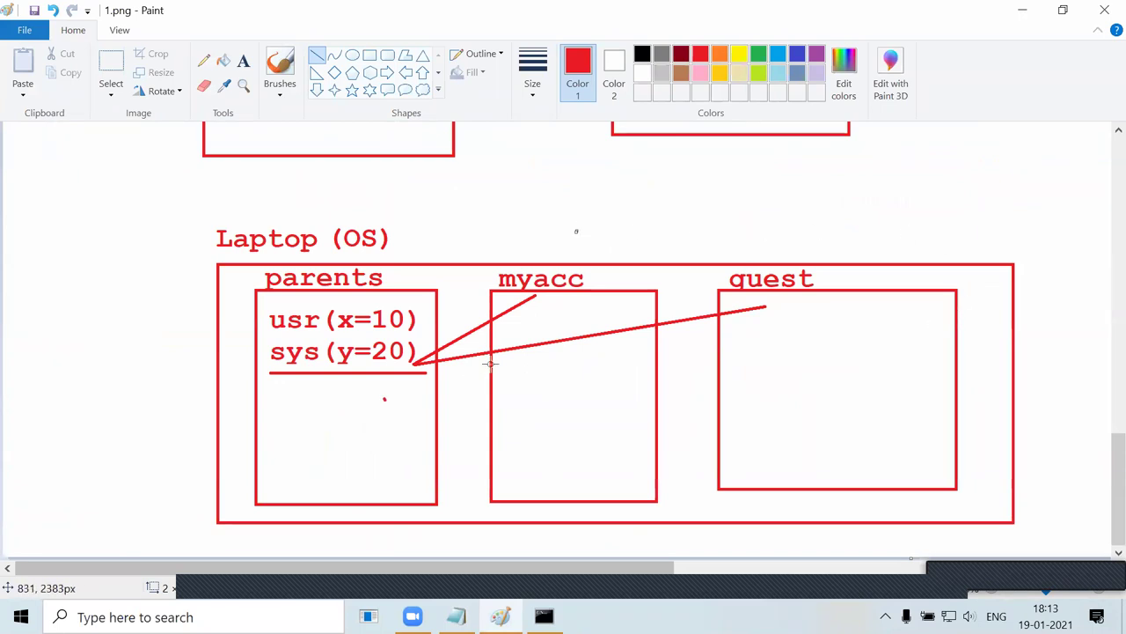
scroll(762, 327, "up", 3)
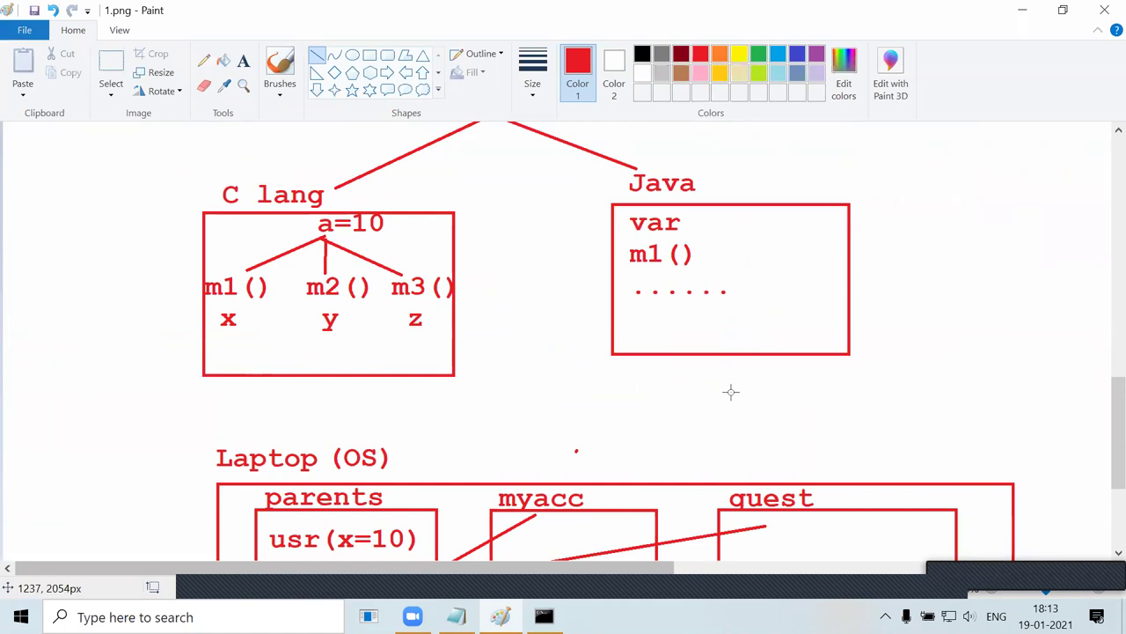
scroll(731, 388, "up", 7)
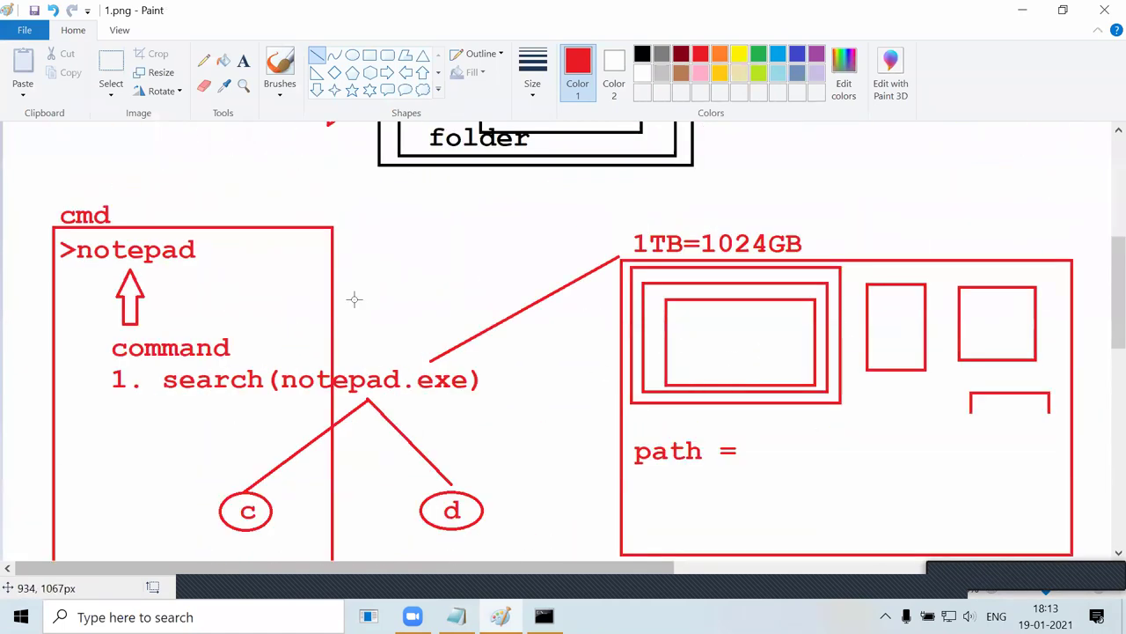
Set the drawing colour to indigo, outline the notepad command with a rectangle, and undo the outline.
left_click(369, 55)
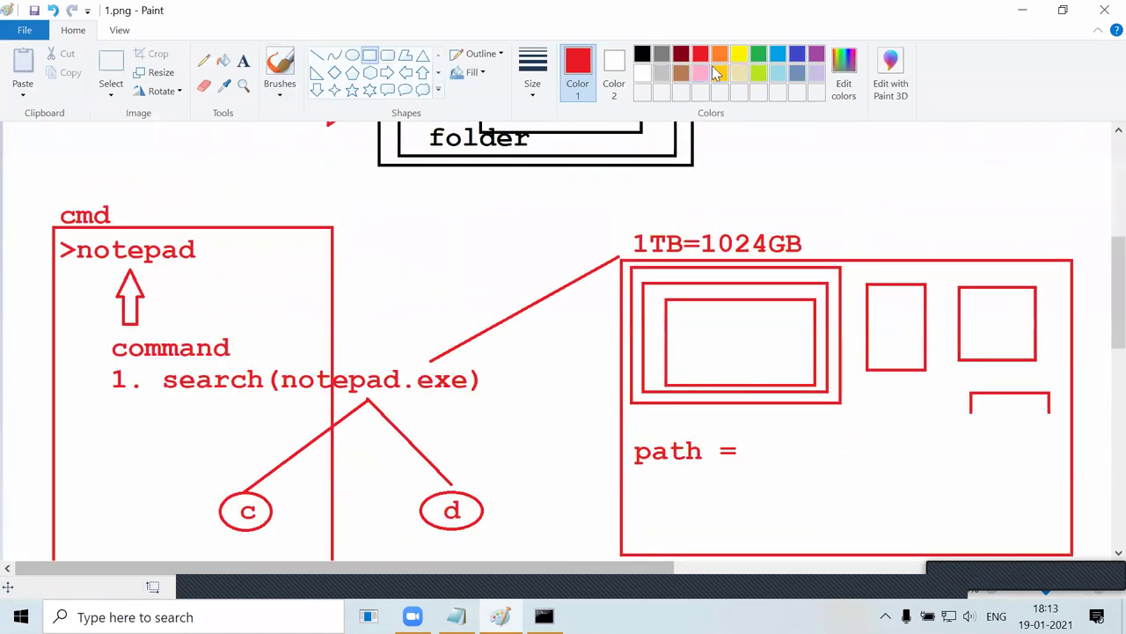
left_click(797, 54)
mouse_move(71, 234)
left_mouse_down()
mouse_move(86, 266)
mouse_move(212, 264)
left_mouse_up()
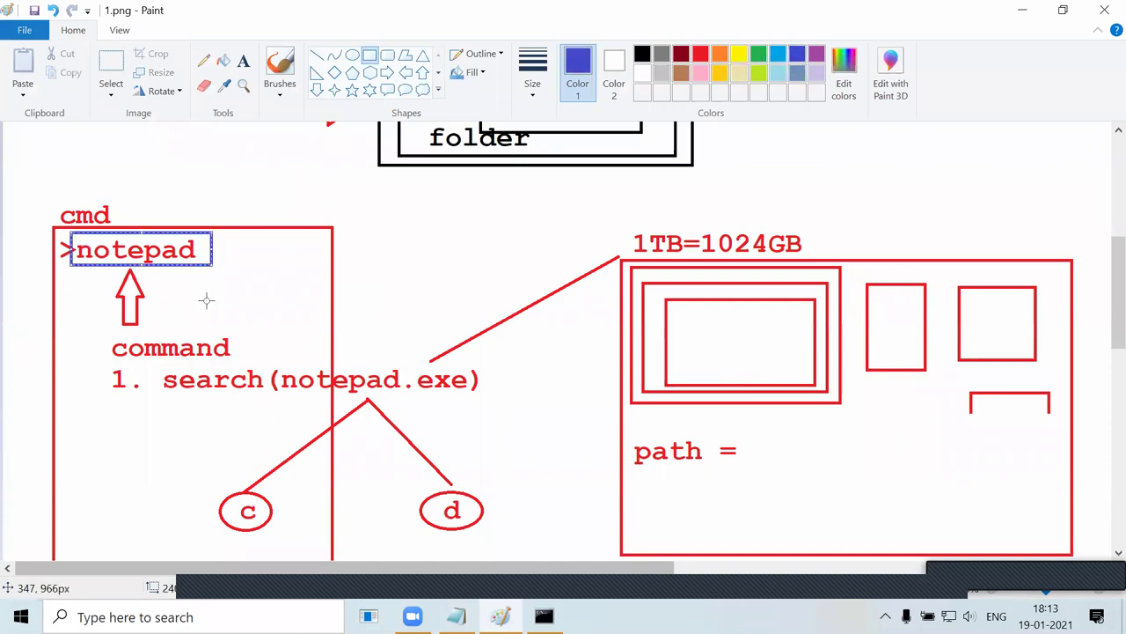
key("ctrl+z")
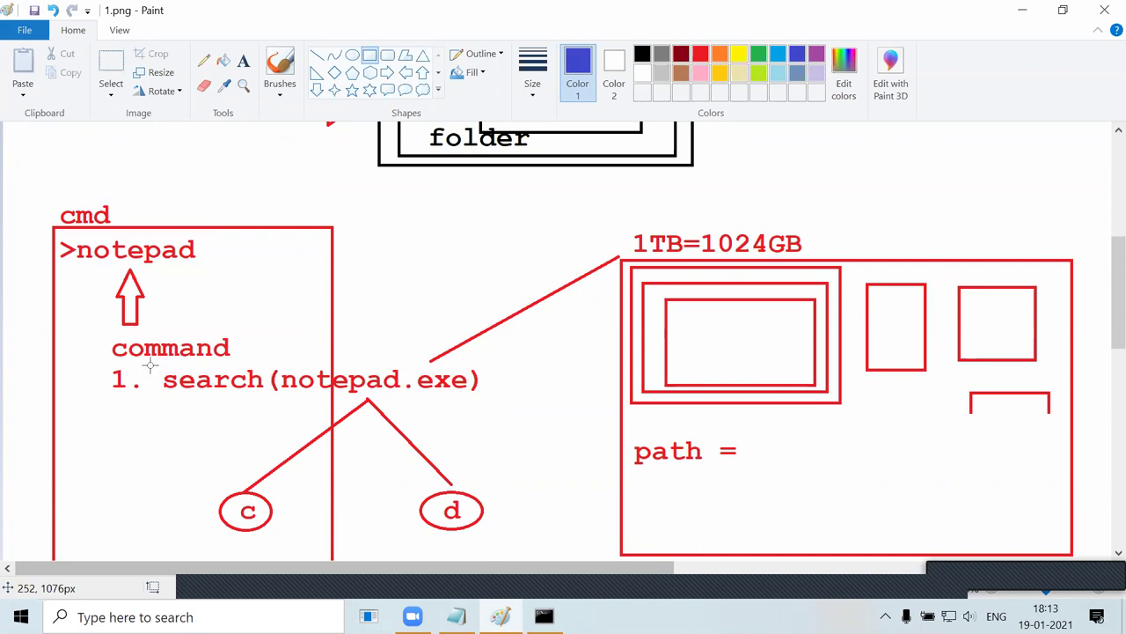
Temporarily frame notepad.exe in the search line with an indigo rectangle, undoing each trial rectangle.
left_click_drag(150, 365, 176, 367)
key("ctrl+z")
left_click_drag(278, 355, 470, 401)
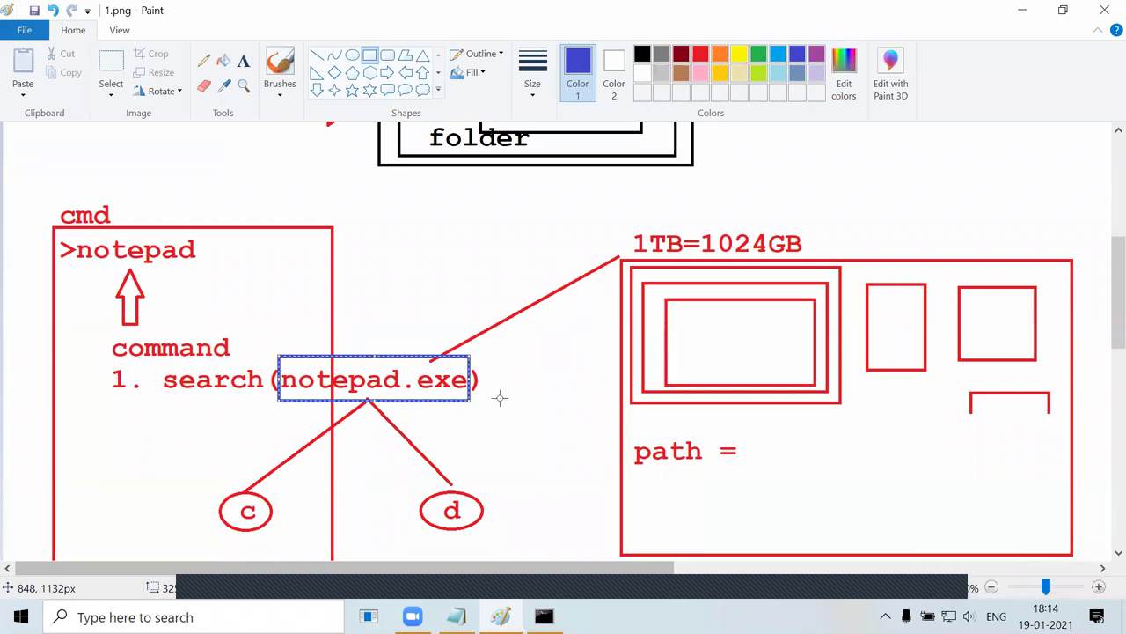
key("ctrl+z")
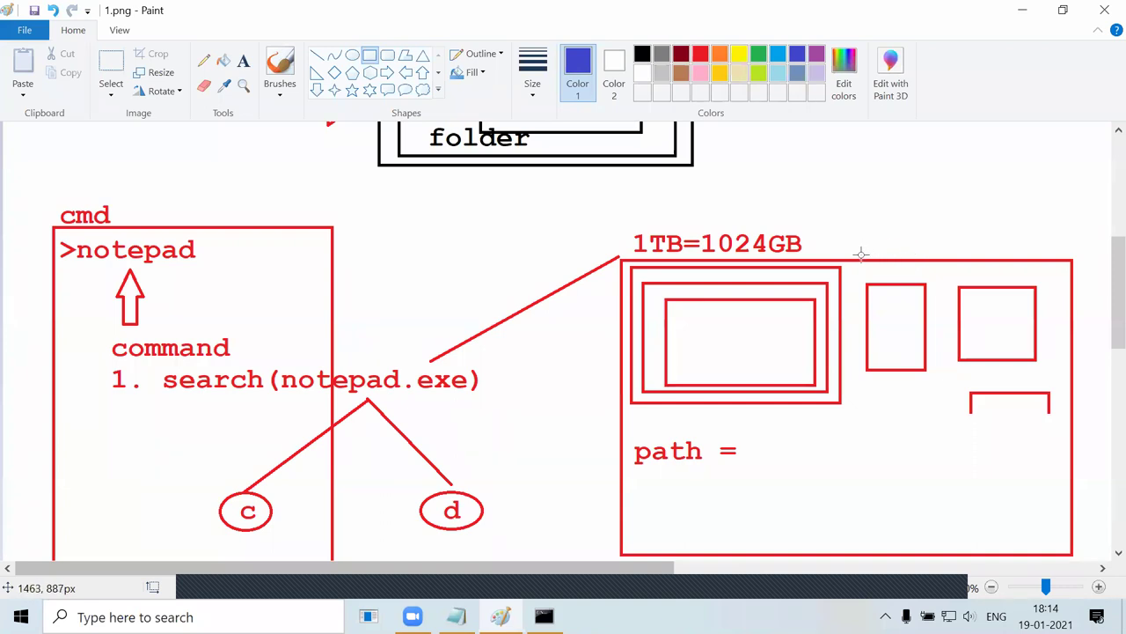
Temporarily frame the notepad command and the word path with rectangles, undoing each one.
left_click_drag(78, 239, 250, 271)
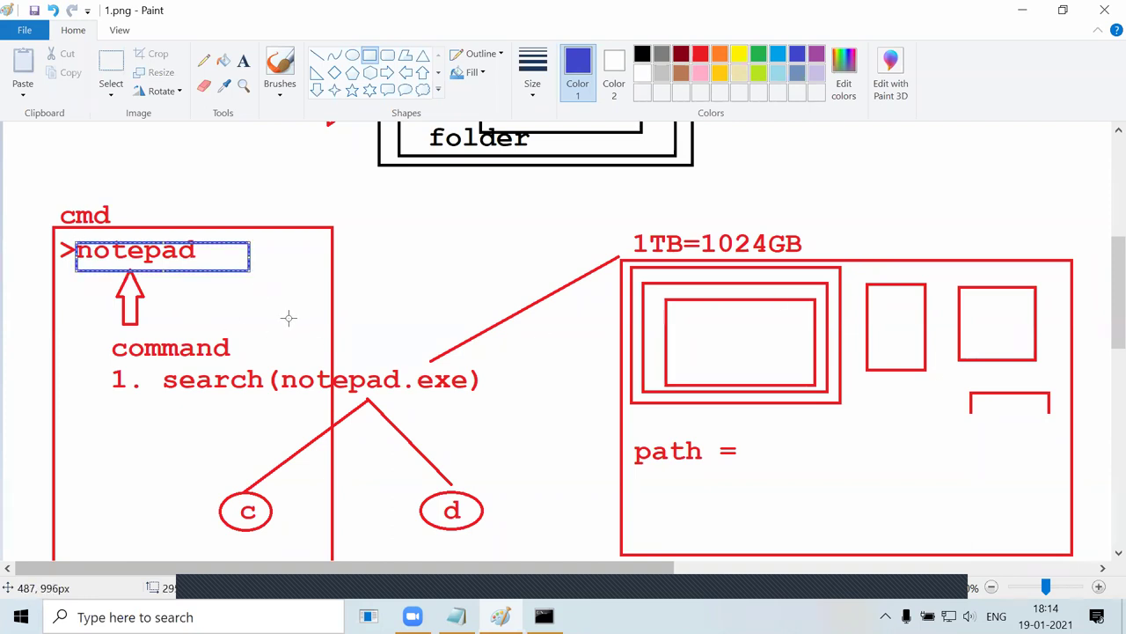
key("ctrl+z")
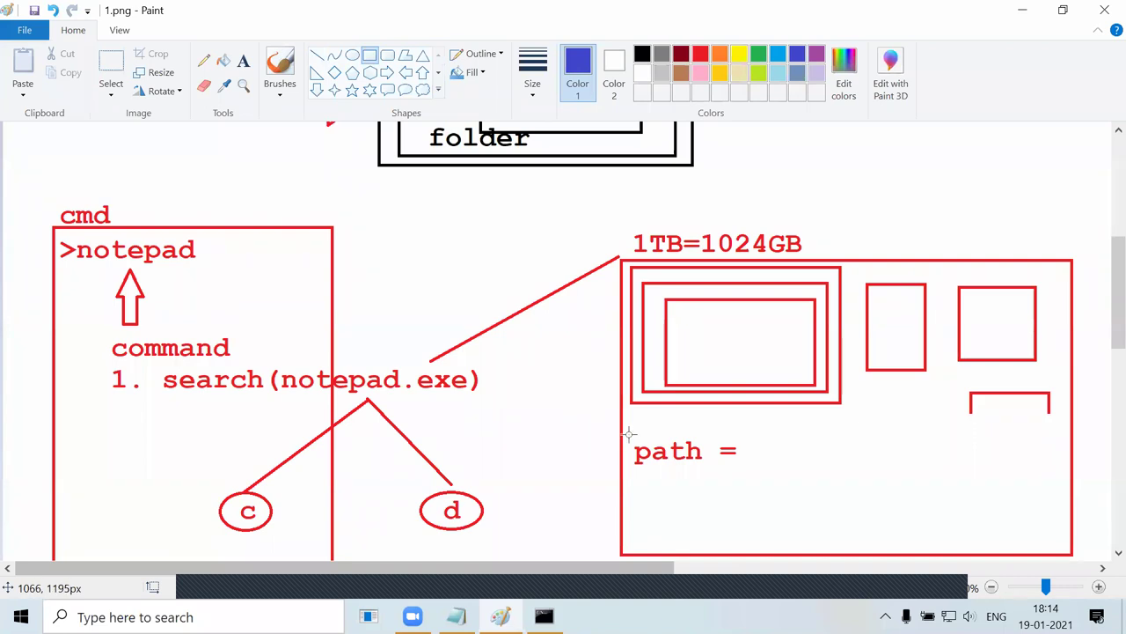
left_click_drag(632, 422, 710, 472)
key("ctrl+z")
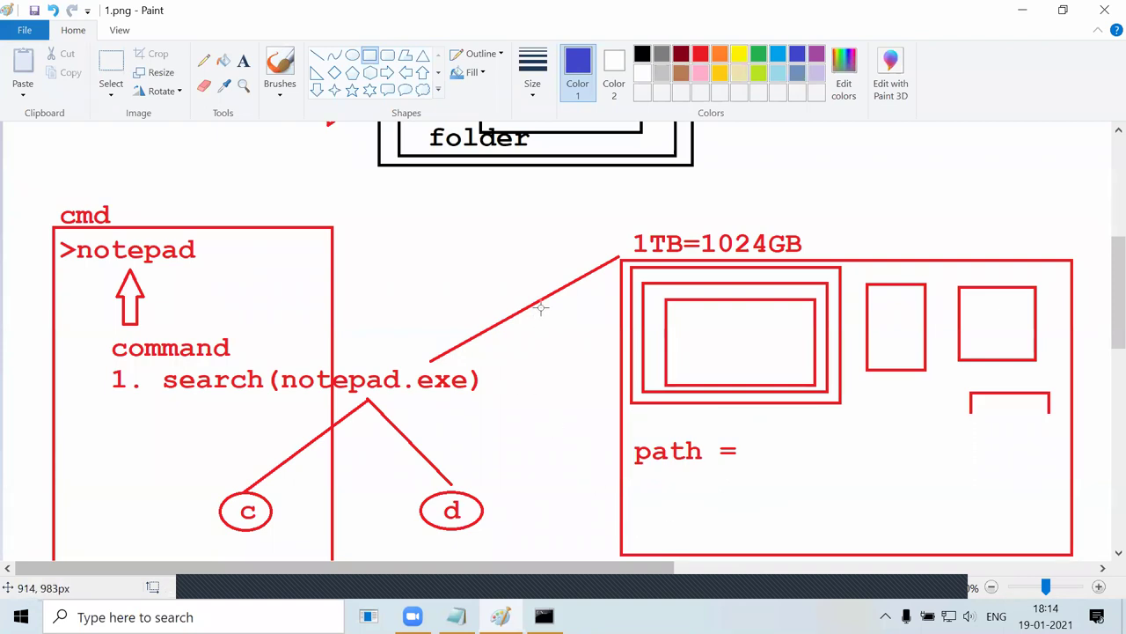
Cross out the line joining the notepad.exe search to the 1TB disk with two indigo straight lines.
left_click(317, 55)
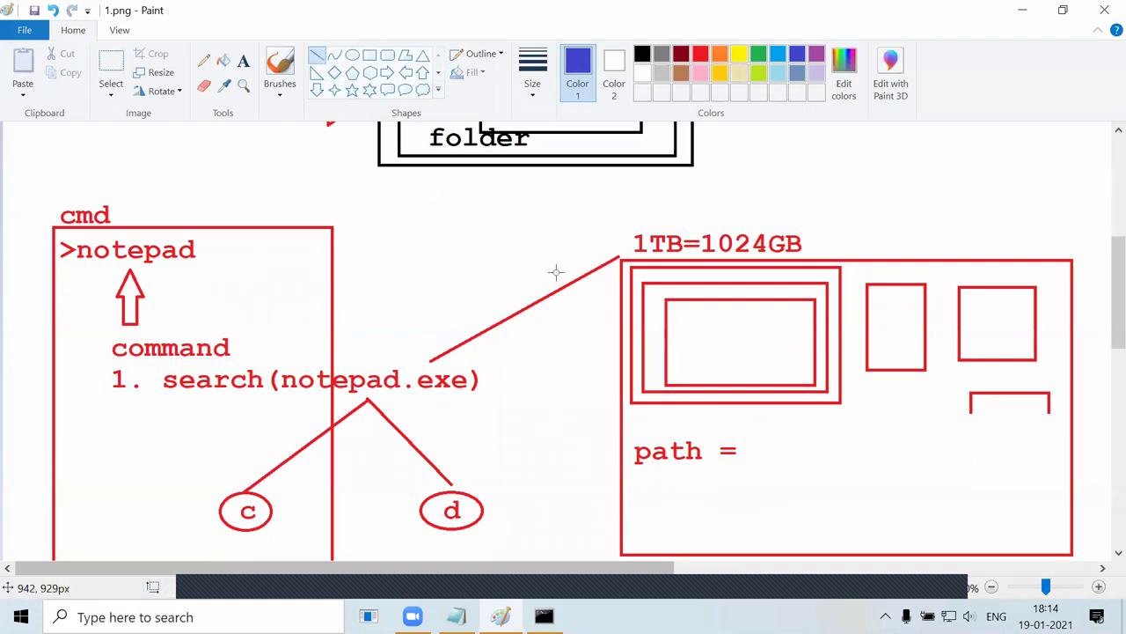
left_click_drag(572, 250, 562, 330)
left_click_drag(523, 275, 585, 312)
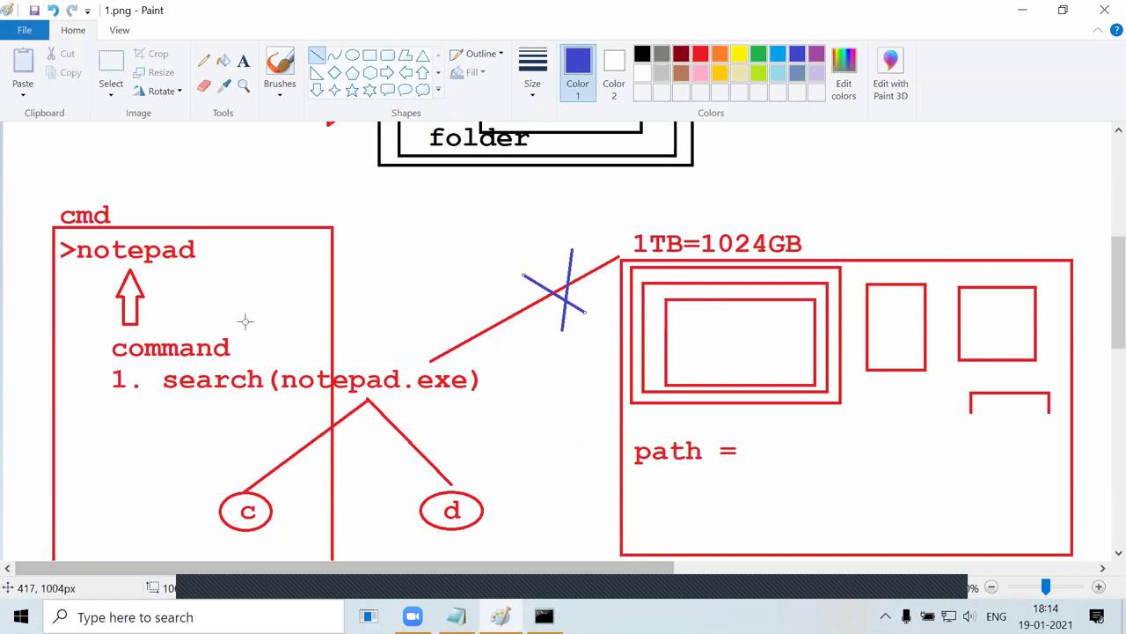
Connect the notepad command to the word path with an indigo line and write c:\temp;d:\f1\f2; after path =.
mouse_move(200, 261)
left_mouse_down()
mouse_move(258, 262)
mouse_move(648, 435)
left_mouse_up()
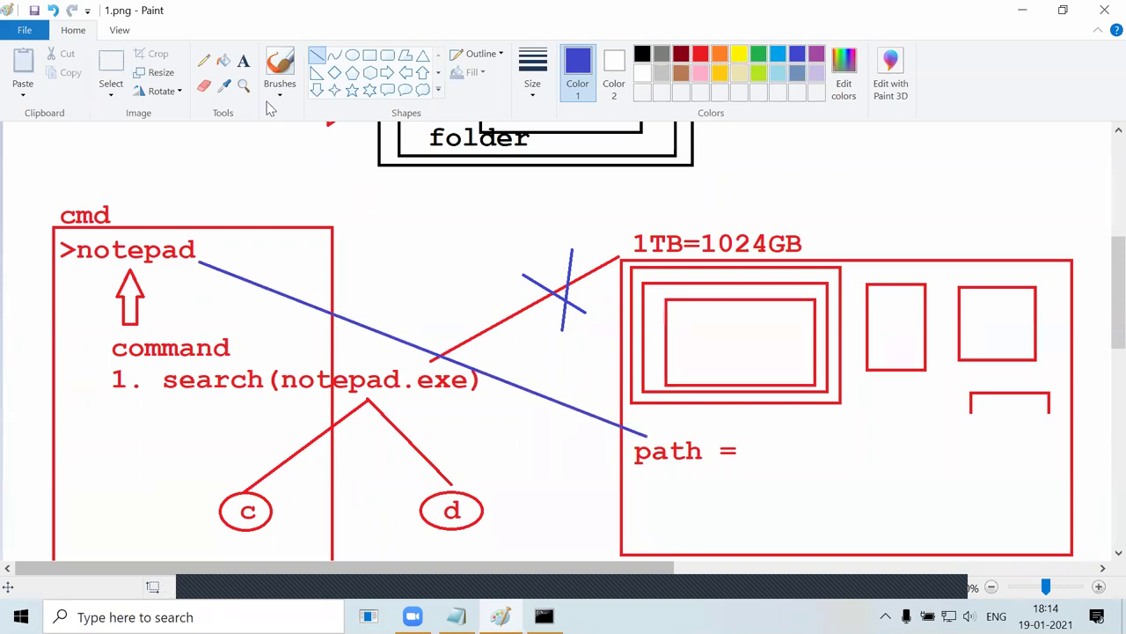
left_click(244, 62)
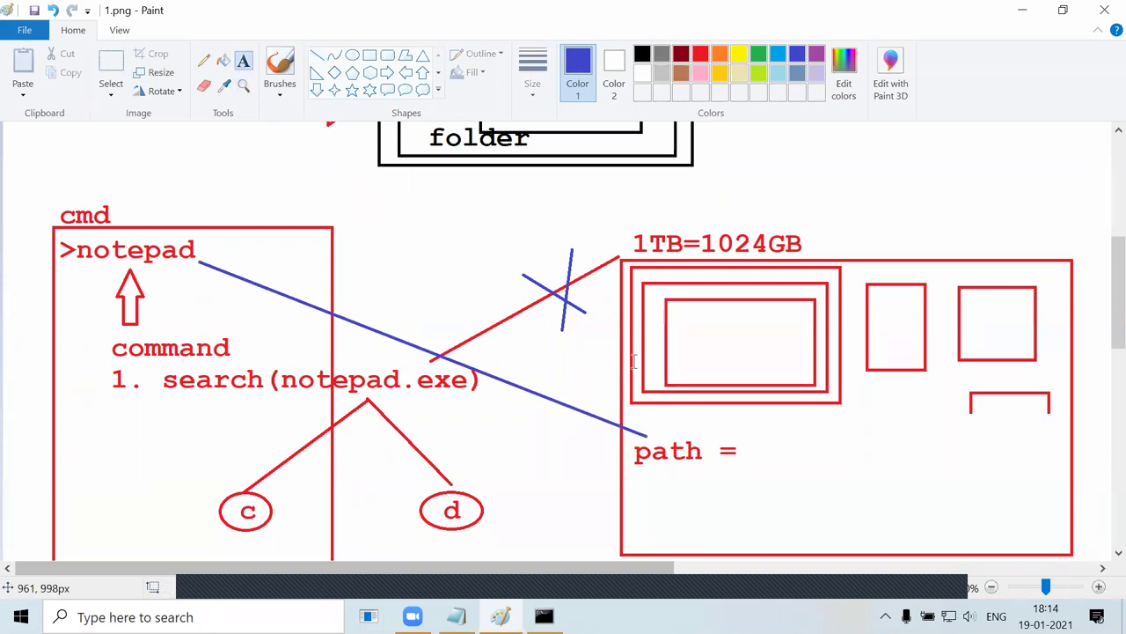
left_click(743, 436)
type("c:\t")
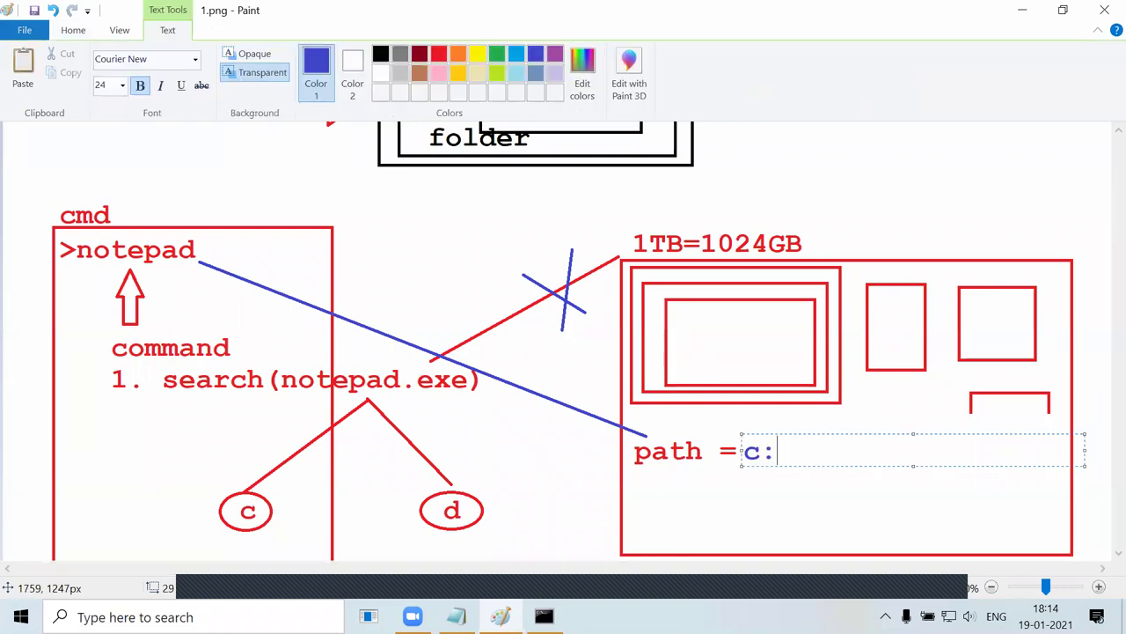
type("emp;")
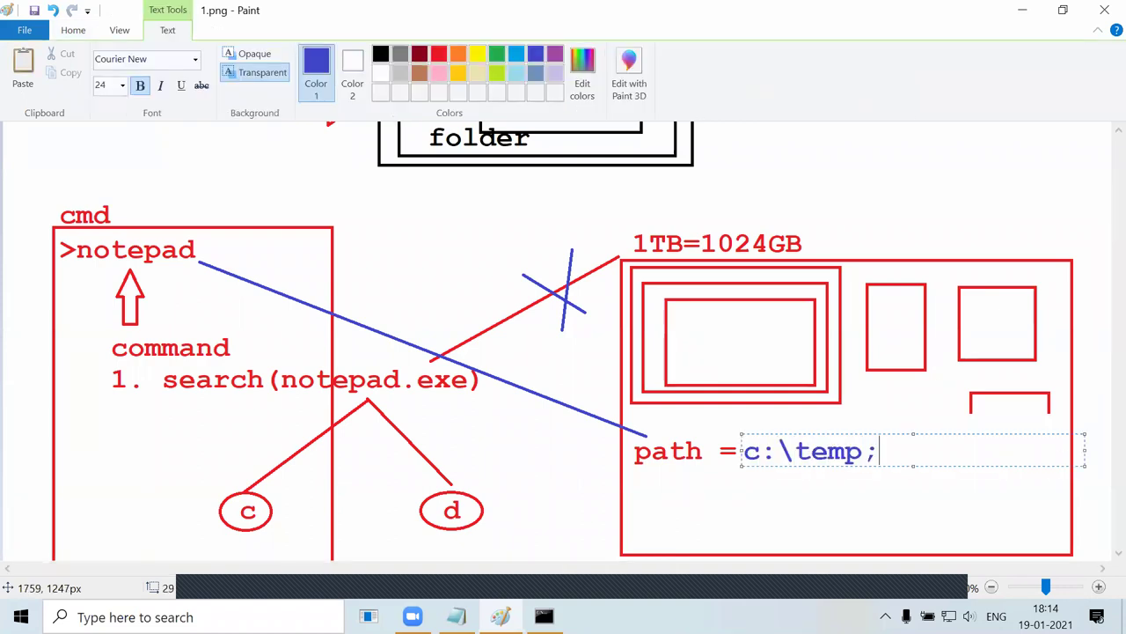
key("shift+Left")
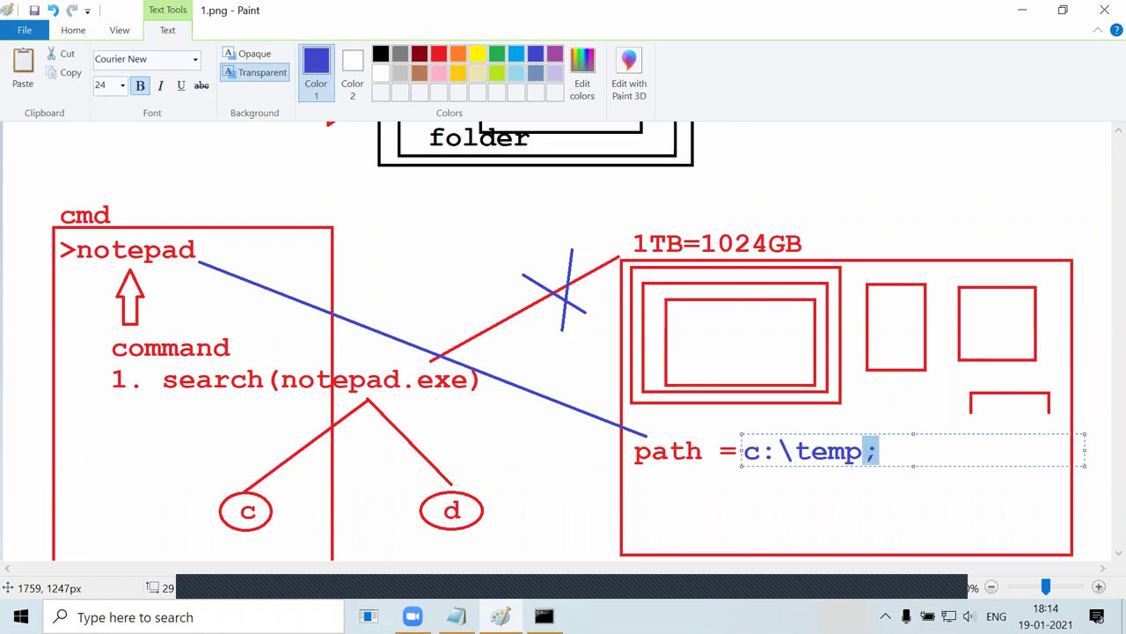
key("Right")
type("d:\\f1\\f2;.")
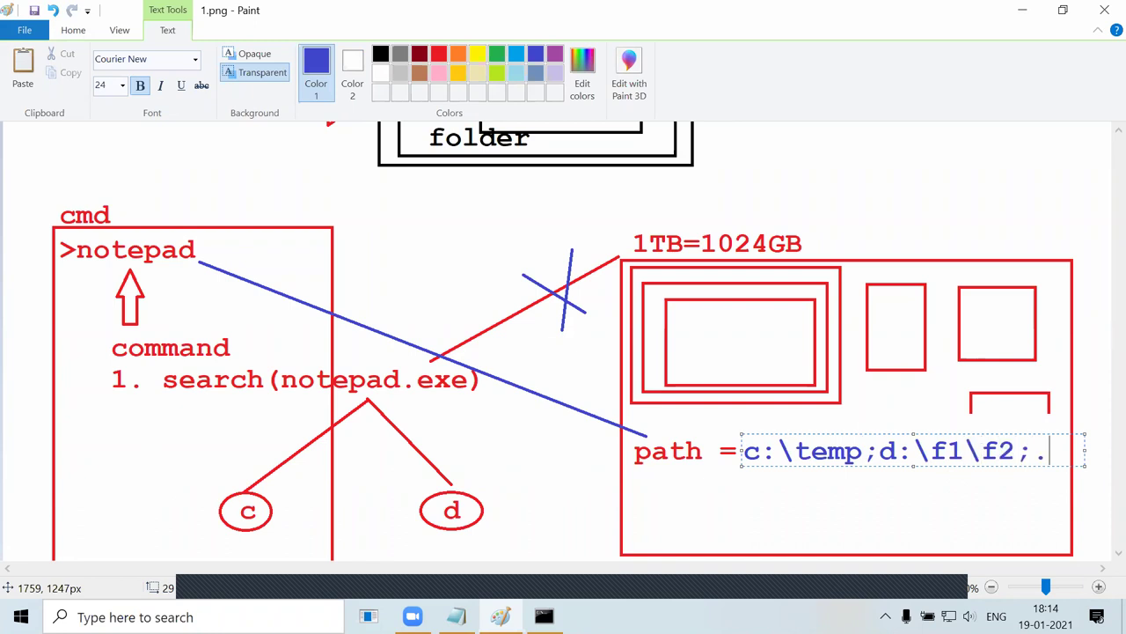
key("BackSpace")
key("BackSpace")
left_click(748, 181)
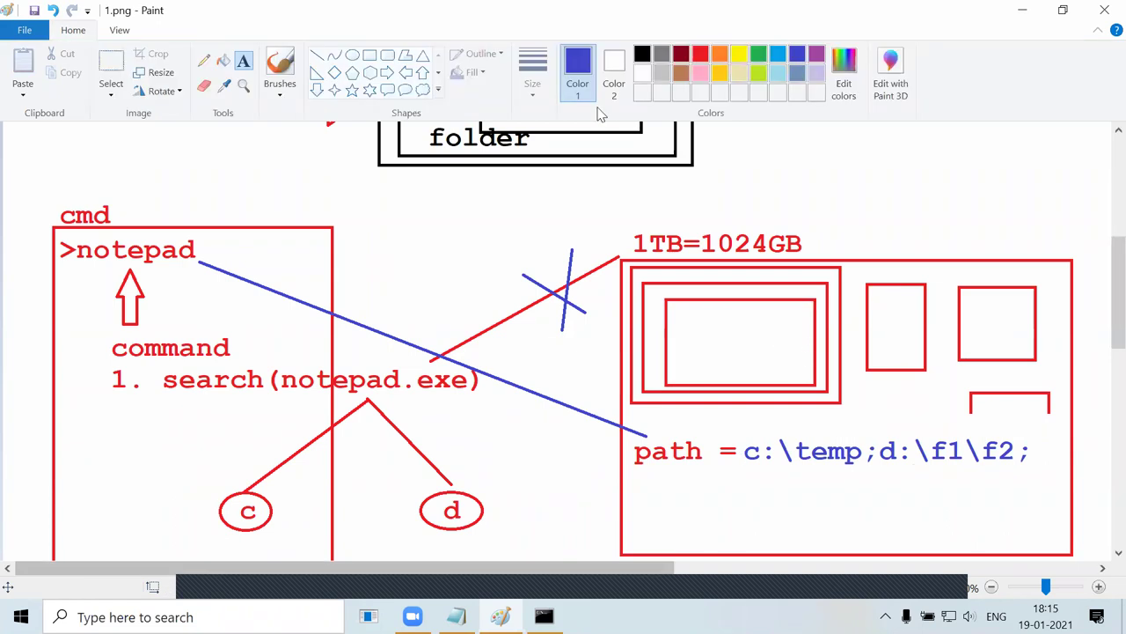
Temporarily underline the path folders and notepad.exe in the search line with straight lines, undoing each underline.
left_click(317, 54)
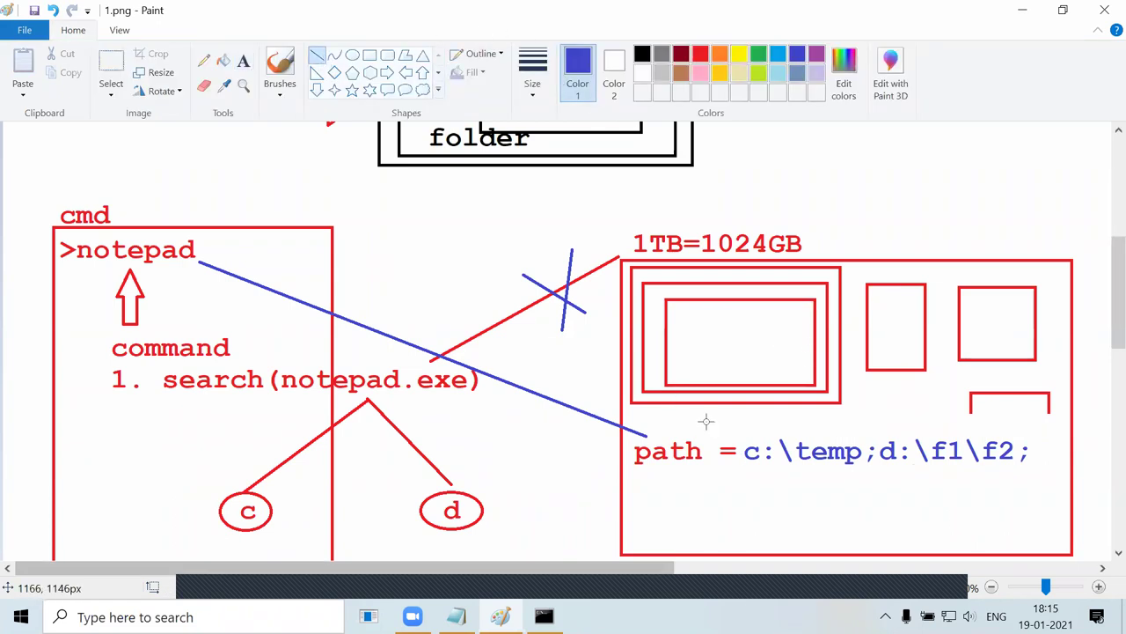
left_click_drag(746, 469, 1002, 469)
key("ctrl+z")
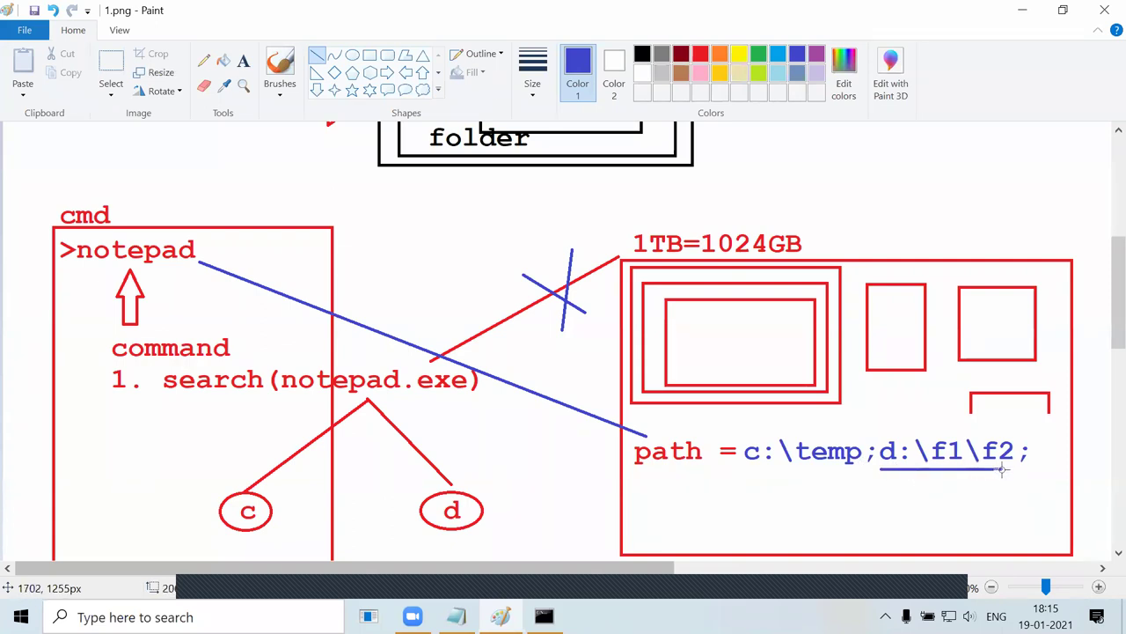
key("ctrl+z")
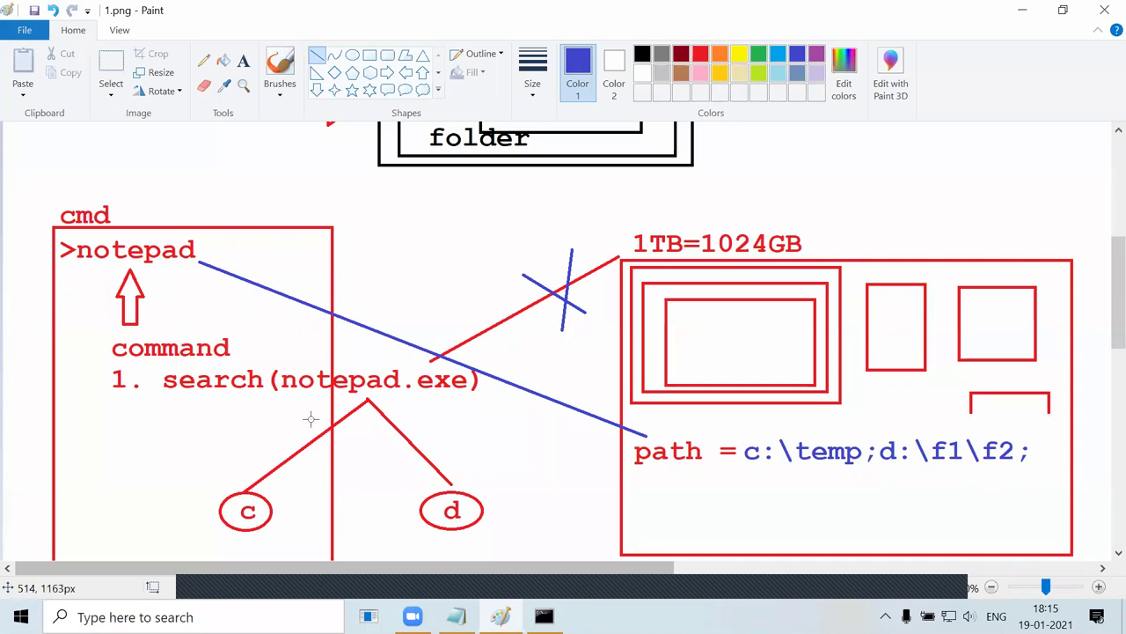
left_click_drag(280, 391, 460, 408)
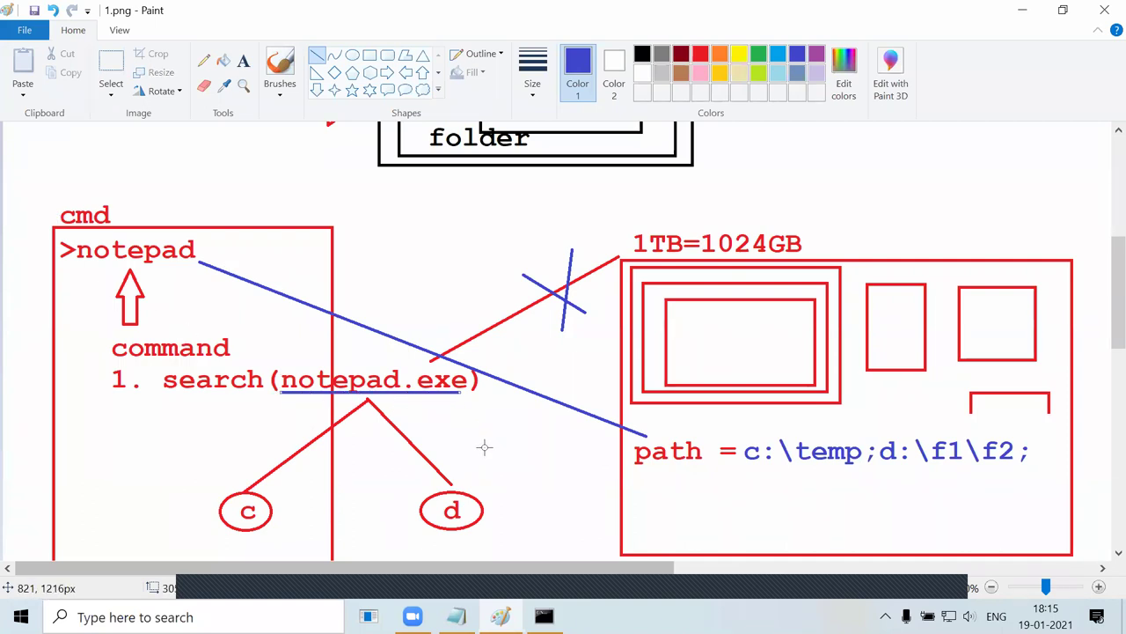
key("ctrl+z")
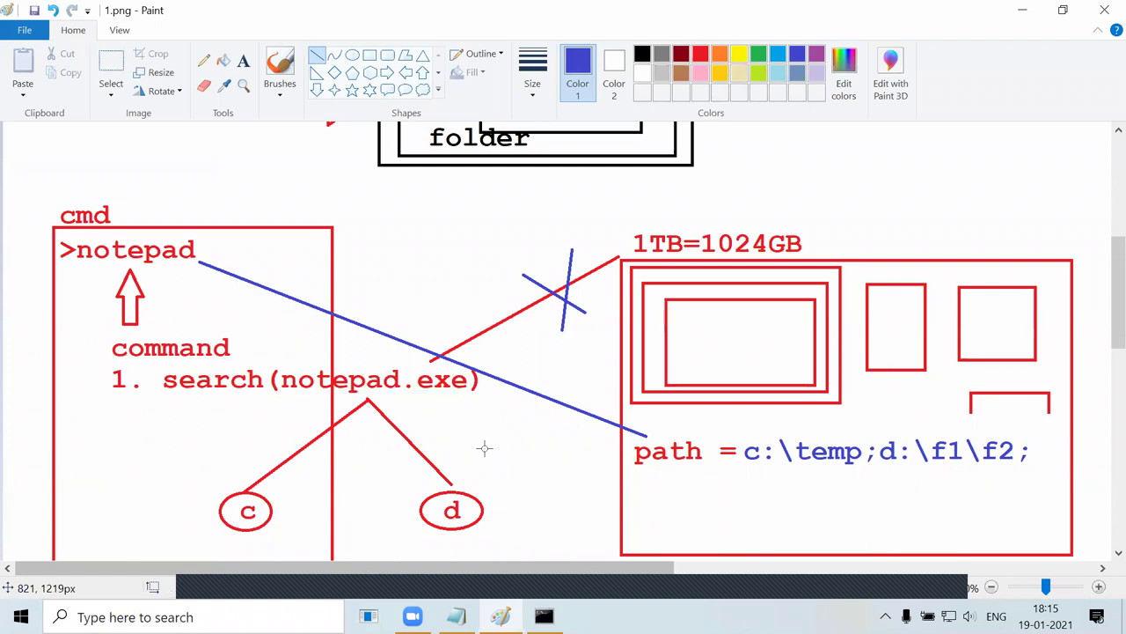
Underline c:\temp and d:\f1\f2 in the path value with separate indigo lines.
left_click_drag(745, 469, 862, 469)
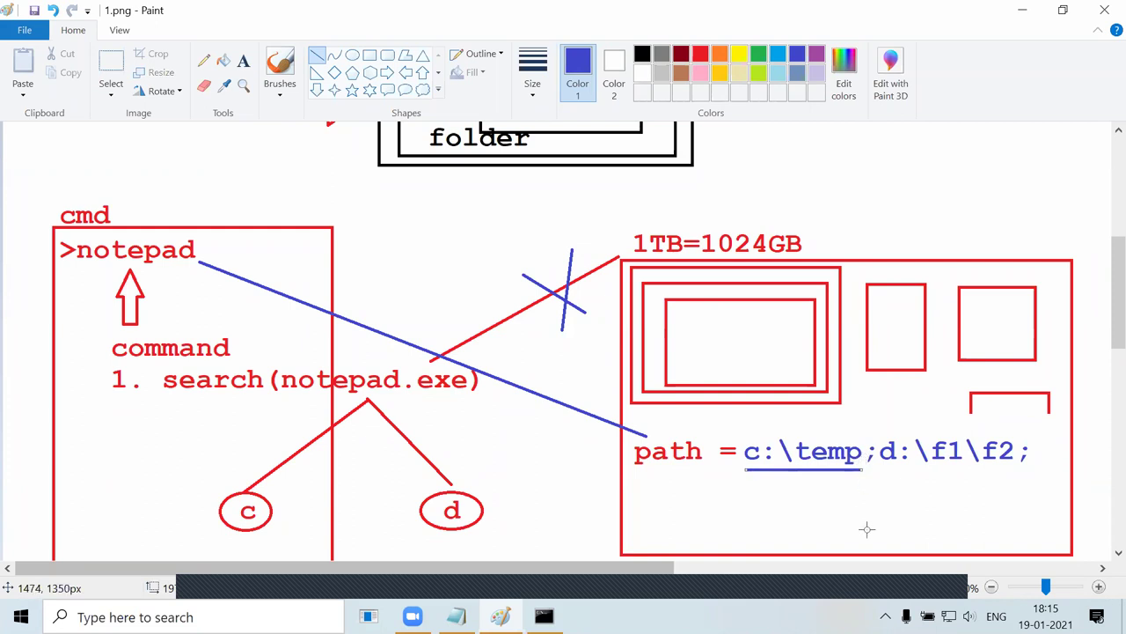
left_click(877, 511)
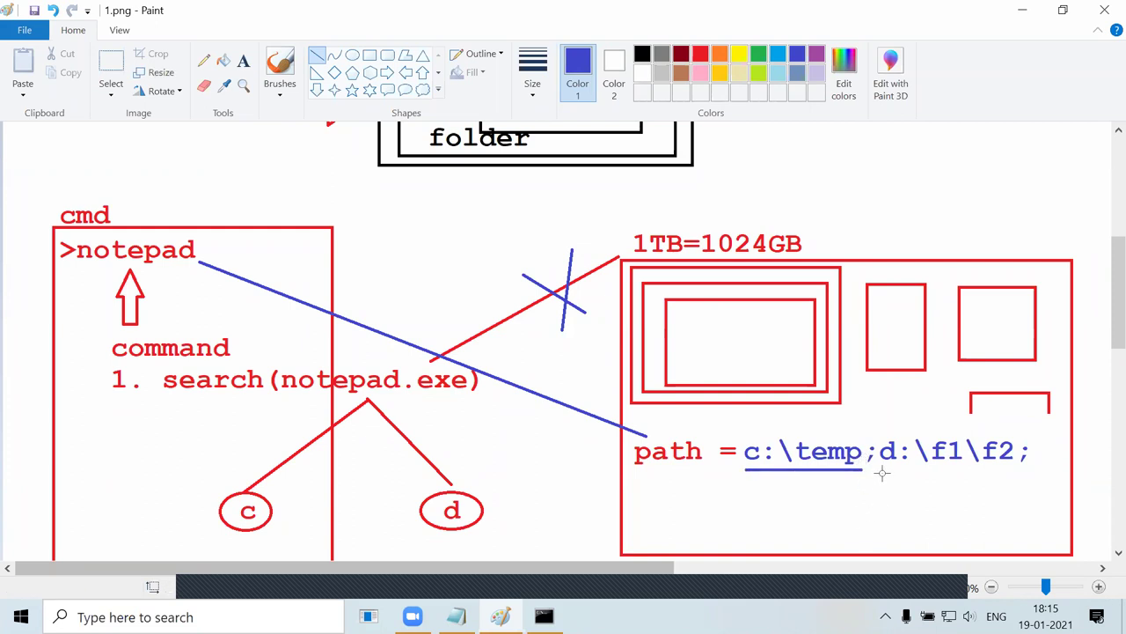
left_click_drag(880, 467, 1014, 468)
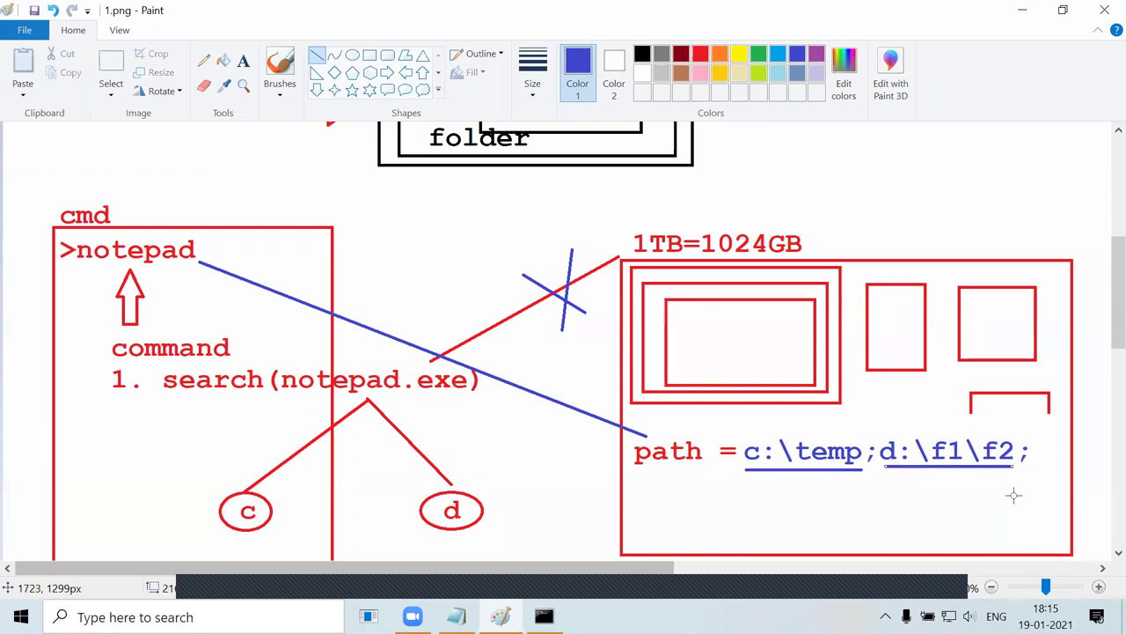
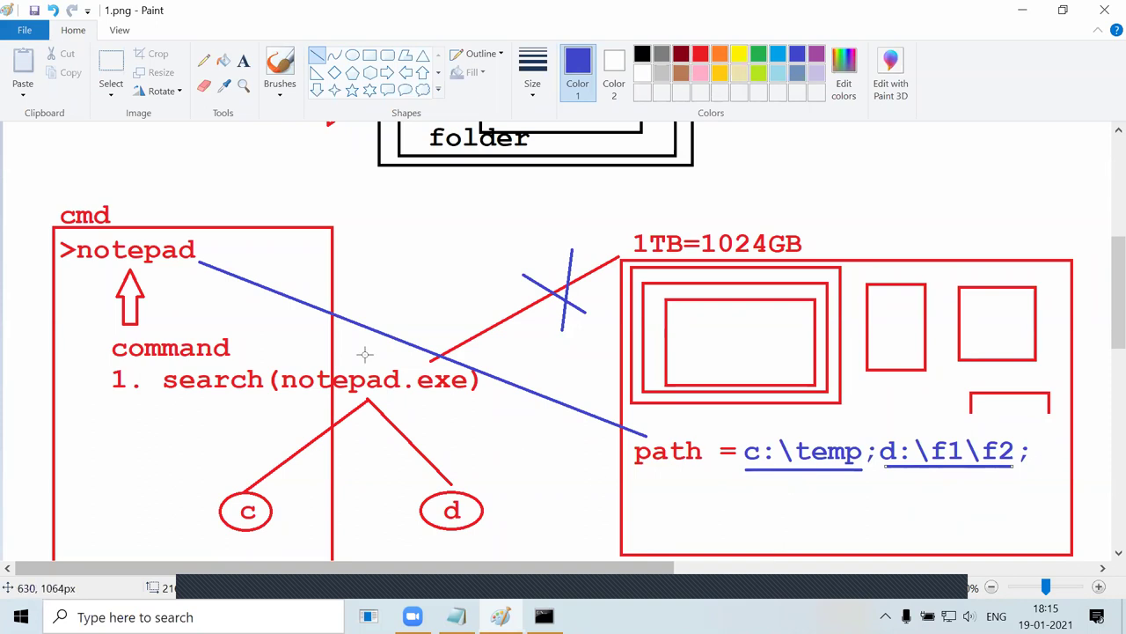
Temporarily underline the notepad command and join notepad.exe to d:\f1\f2 with a line, undoing both.
left_click_drag(85, 267, 188, 265)
key("ctrl+z")
left_click_drag(411, 398, 983, 430)
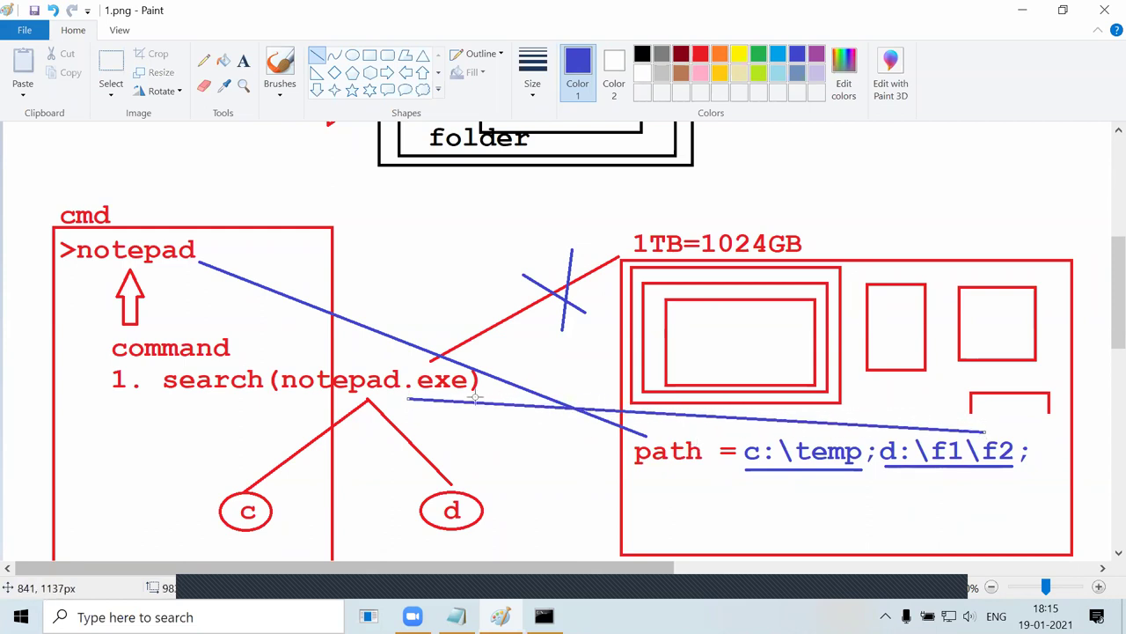
key("ctrl+z")
Switch to the Command Prompt window, enter notepad at the prompt and erase it without running it.
key("alt+Tab")
key("alt+Tab")
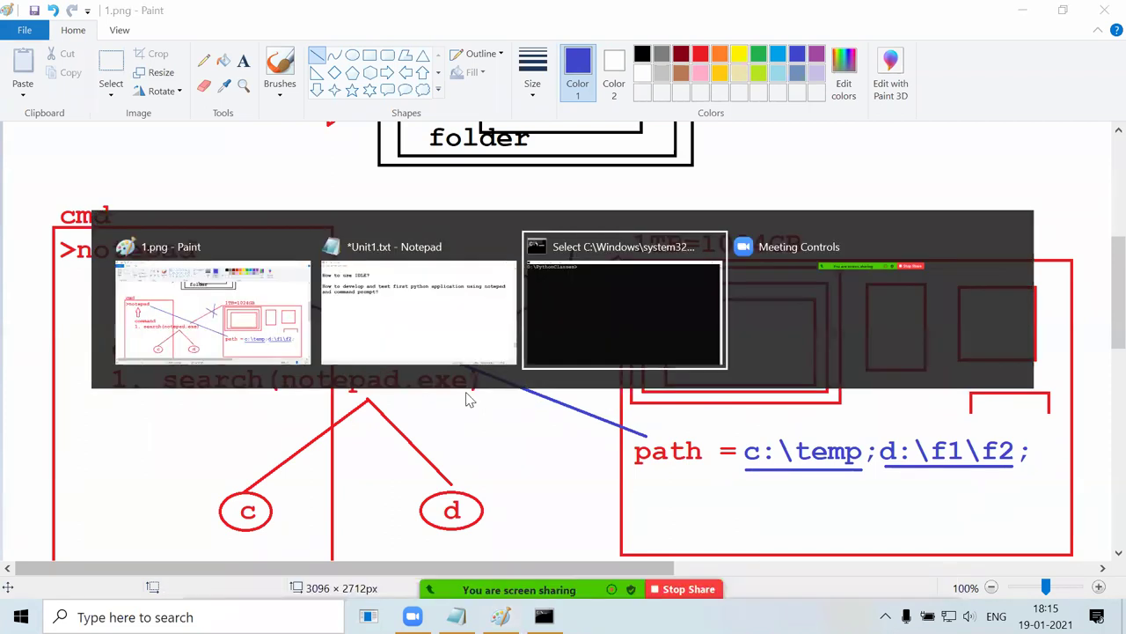
type("notepad")
key("BackSpace")
key("BackSpace")
key("BackSpace")
key("BackSpace")
key("BackSpace")
key("BackSpace")
key("BackSpace")
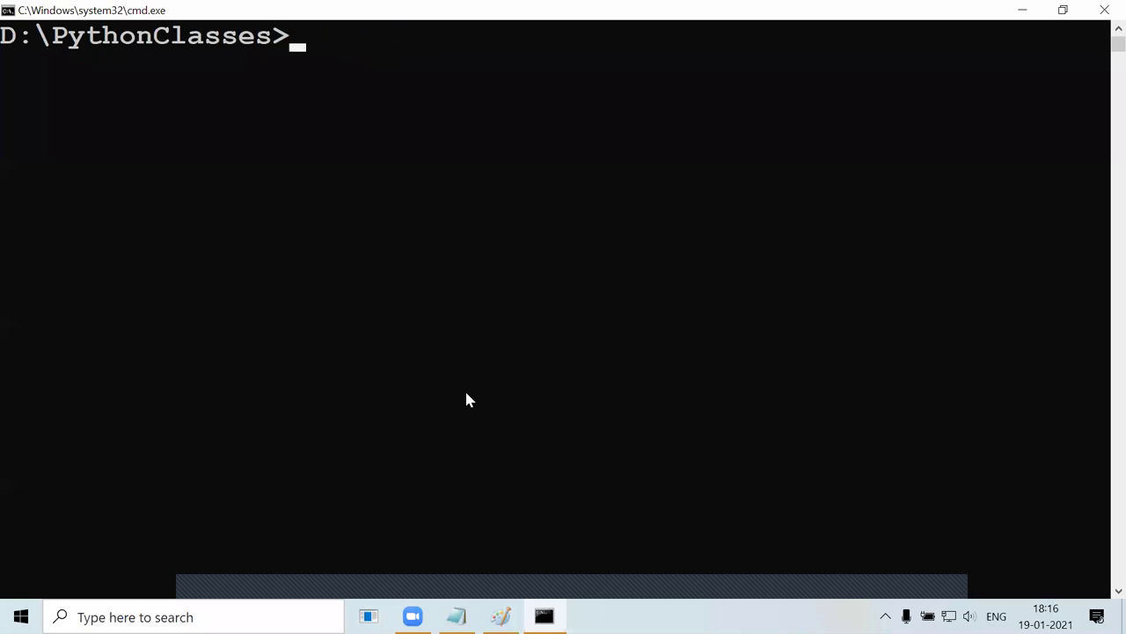
type("path=?")
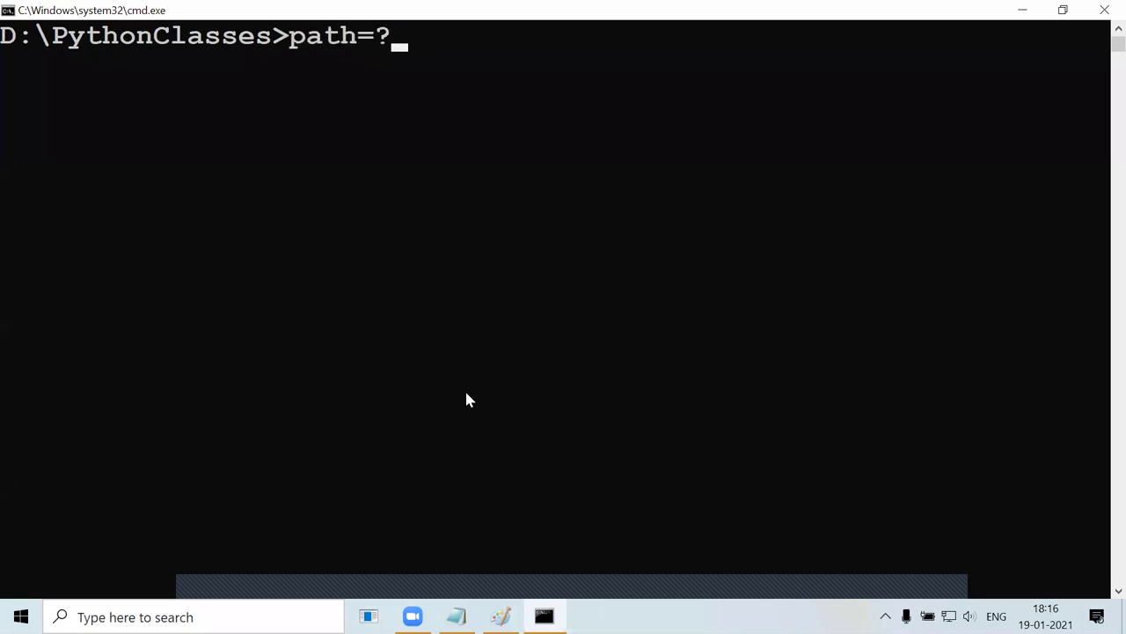
key("ctrl+m")
key("shift+Left")
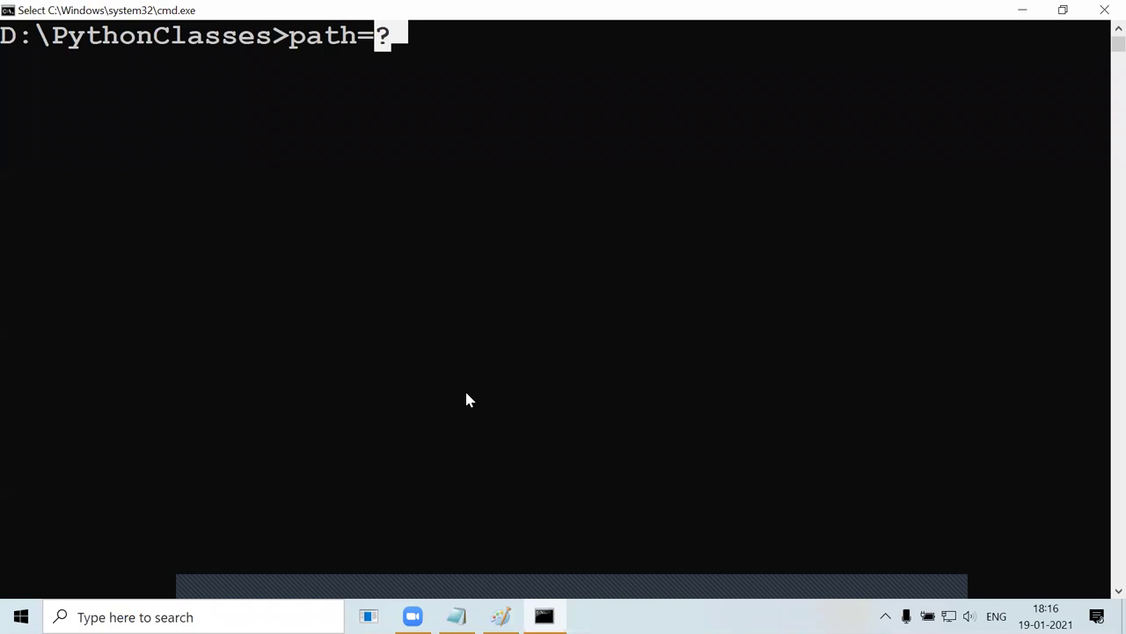
key("Escape")
key("BackSpace")
key("BackSpace")
key("BackSpace")
key("BackSpace")
key("BackSpace")
key("BackSpace")
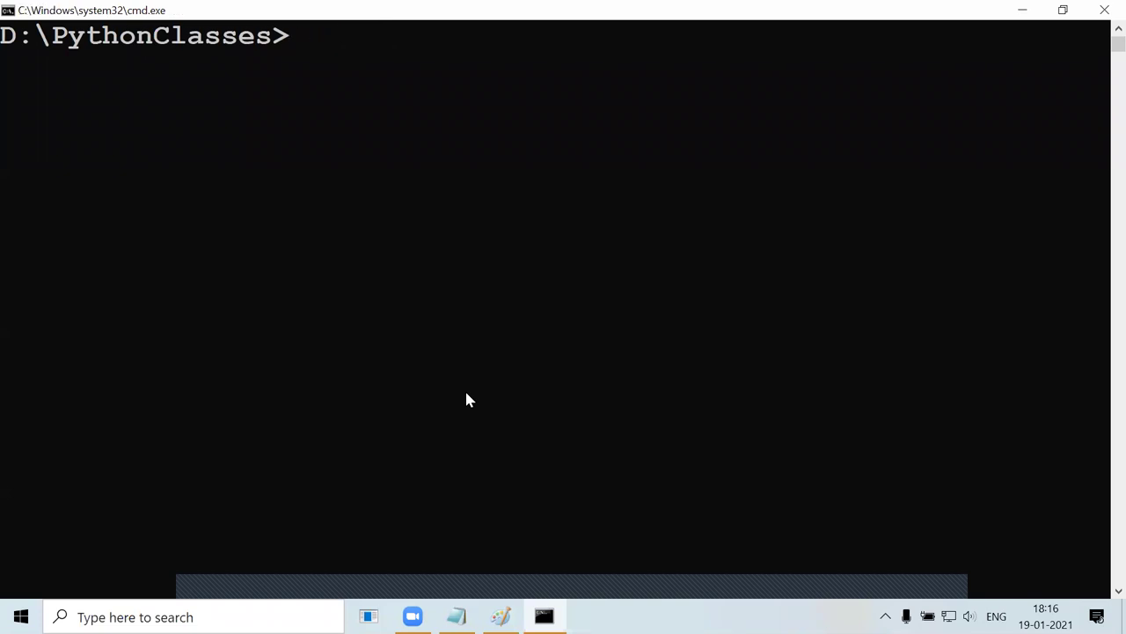
type("echo")
key("Escape")
Try to assign a variable directly by running var=10 at the D:\PythonClasses prompt, and erase any stray characters.
left_click_drag(19, 50, 302, 40)
left_click(621, 124)
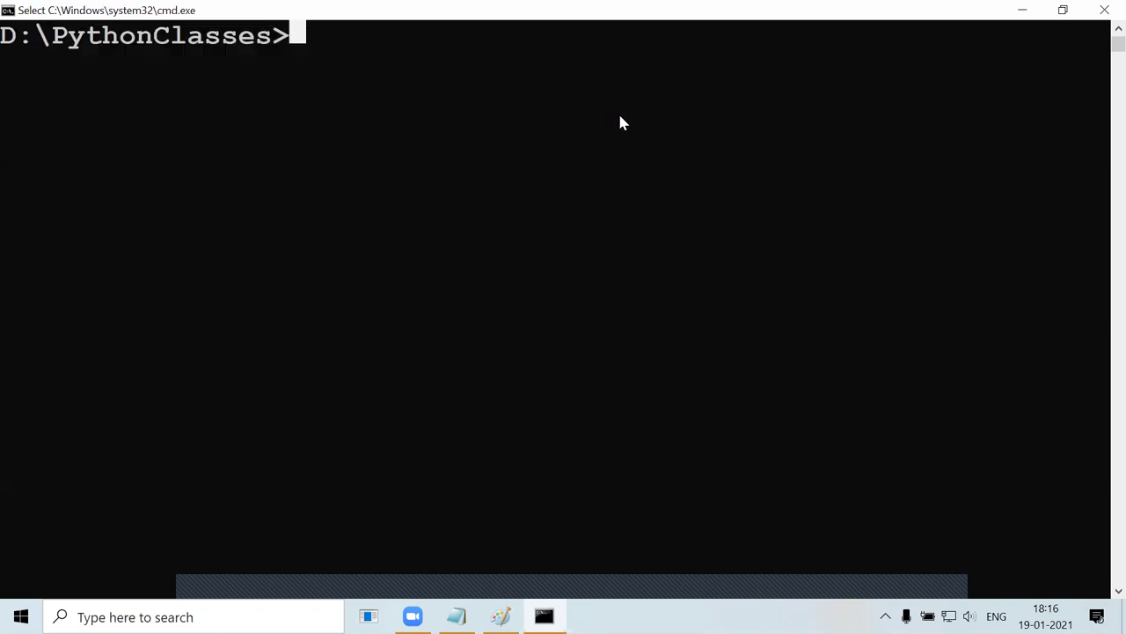
type("x")
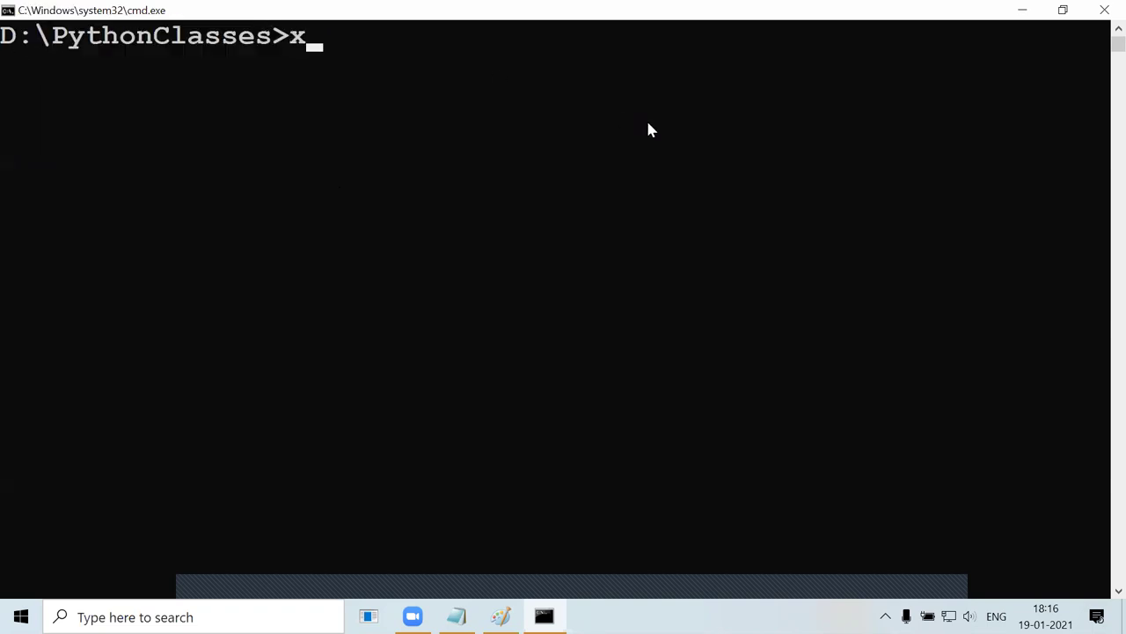
type("ar =")
key("BackSpace")
key("BackSpace")
type("=10")
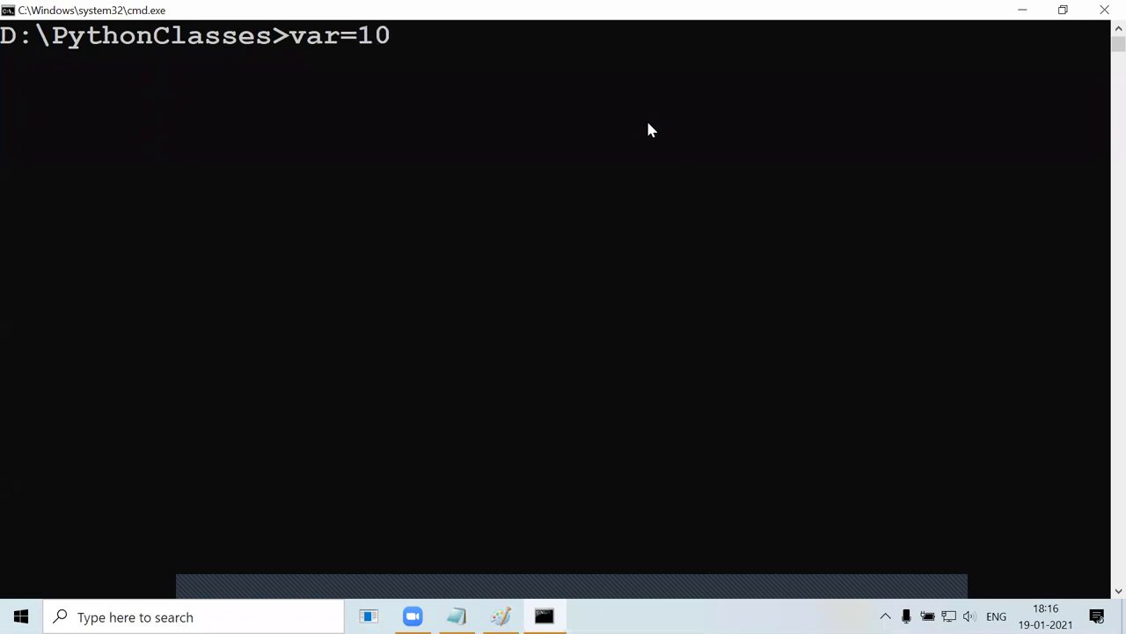
key("Return")
type(";j;")
key("BackSpace")
key("BackSpace")
key("BackSpace")
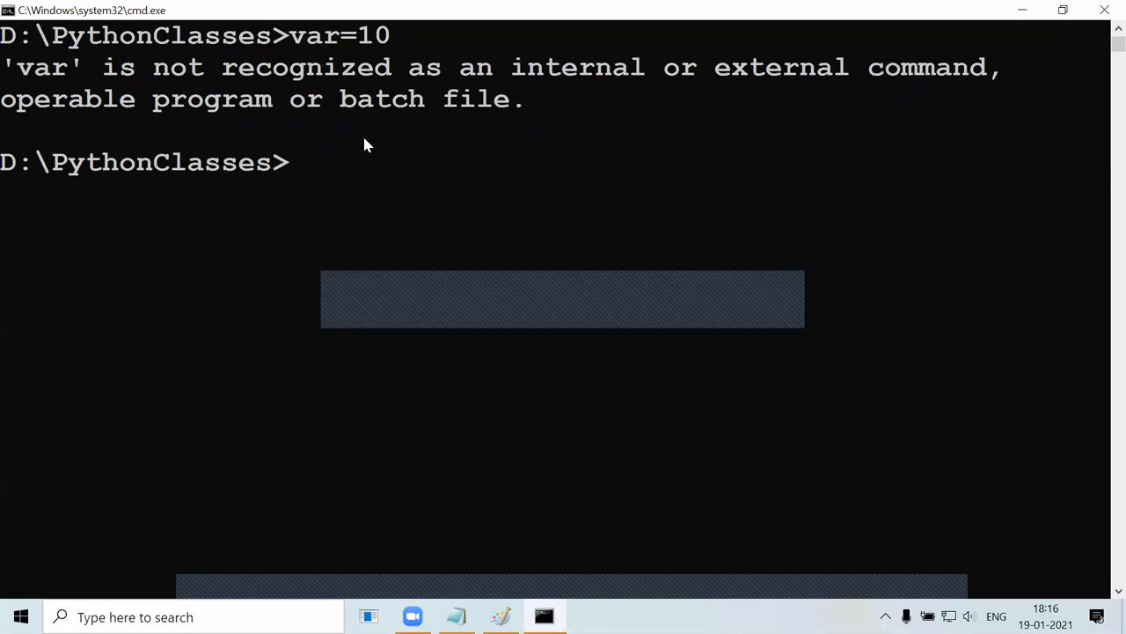
Highlight the failed var=10 command and create the variable by running set var=10.
left_click(324, 170)
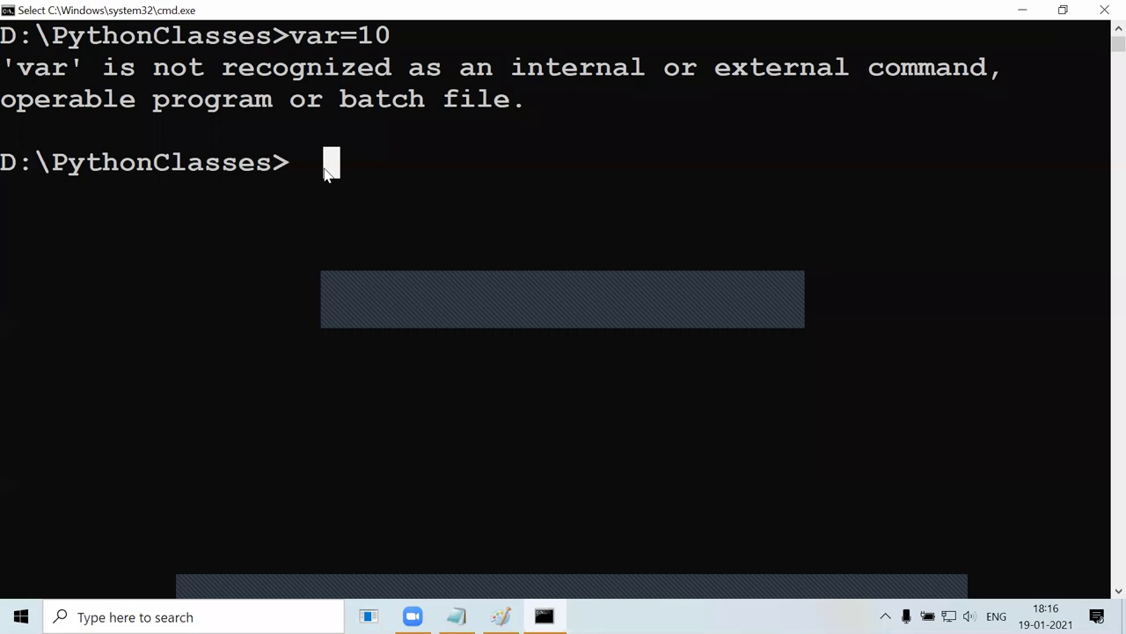
left_click_drag(295, 37, 430, 44)
left_click(315, 164)
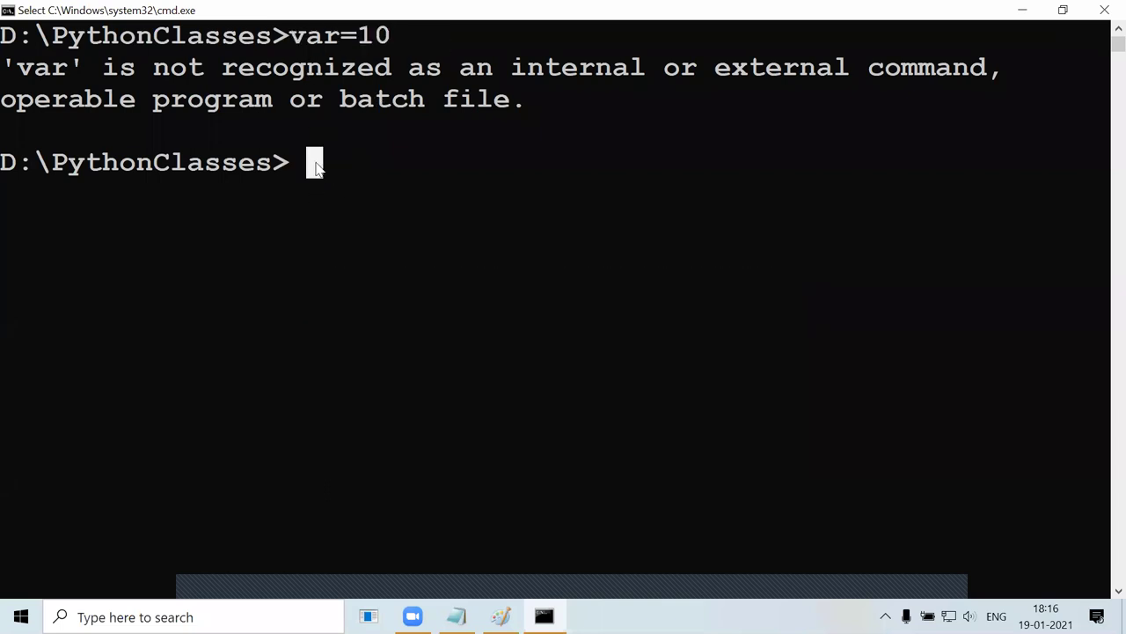
left_click(452, 132)
key("Escape")
type("set ")
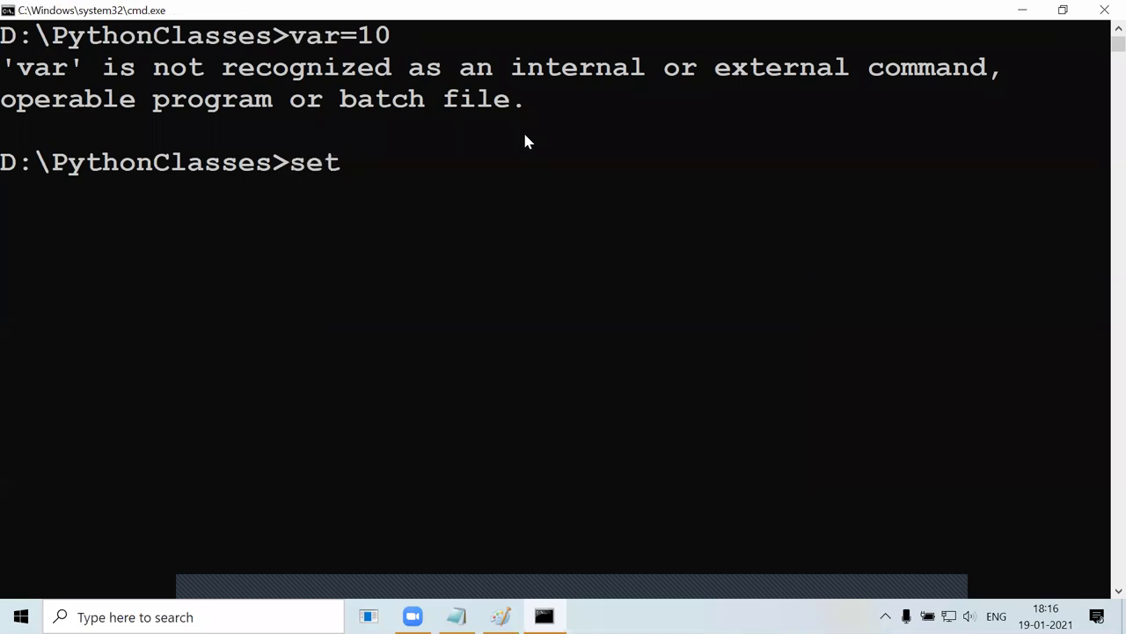
type("var=10")
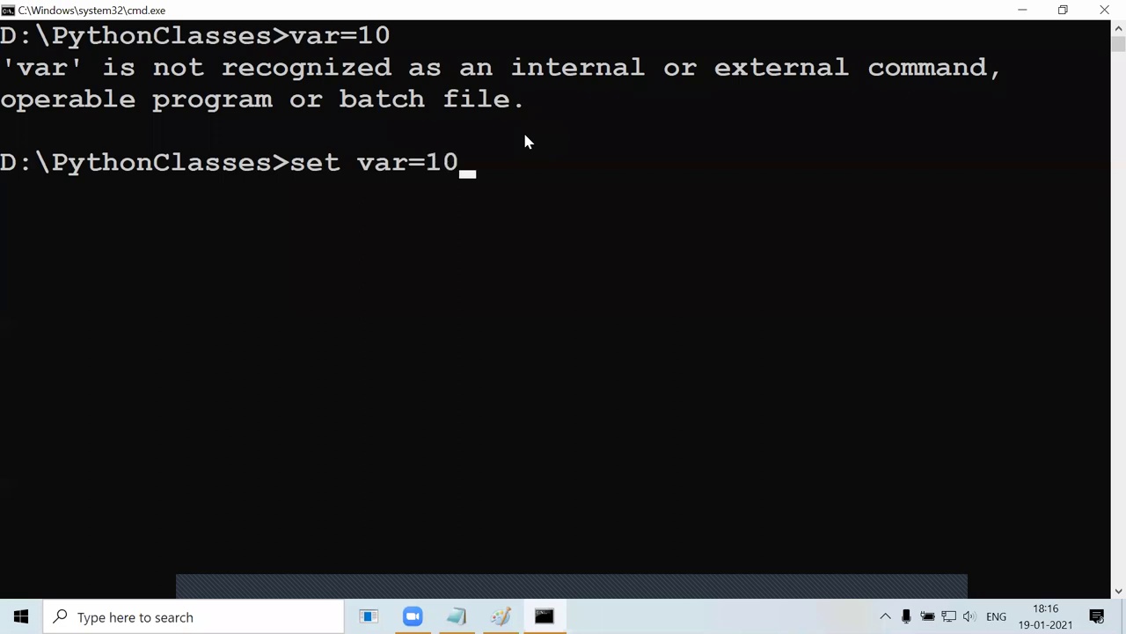
key("Return")
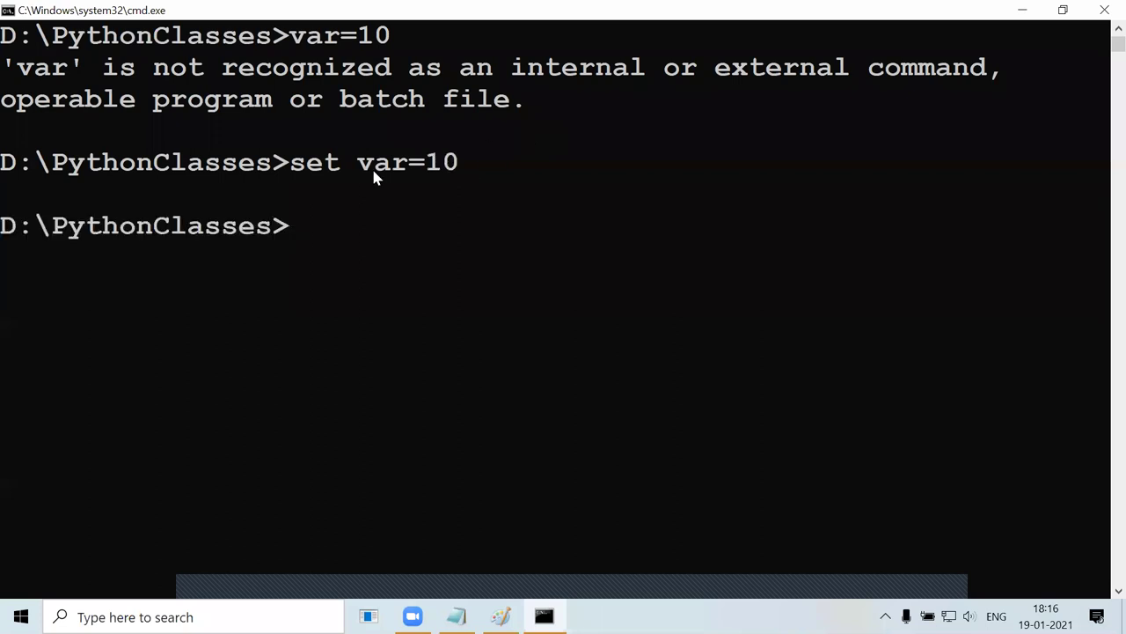
Highlight the error text for the bare var command and compare it with var=10 in the set command.
left_click_drag(17, 70, 84, 70)
left_click_drag(260, 71, 897, 97)
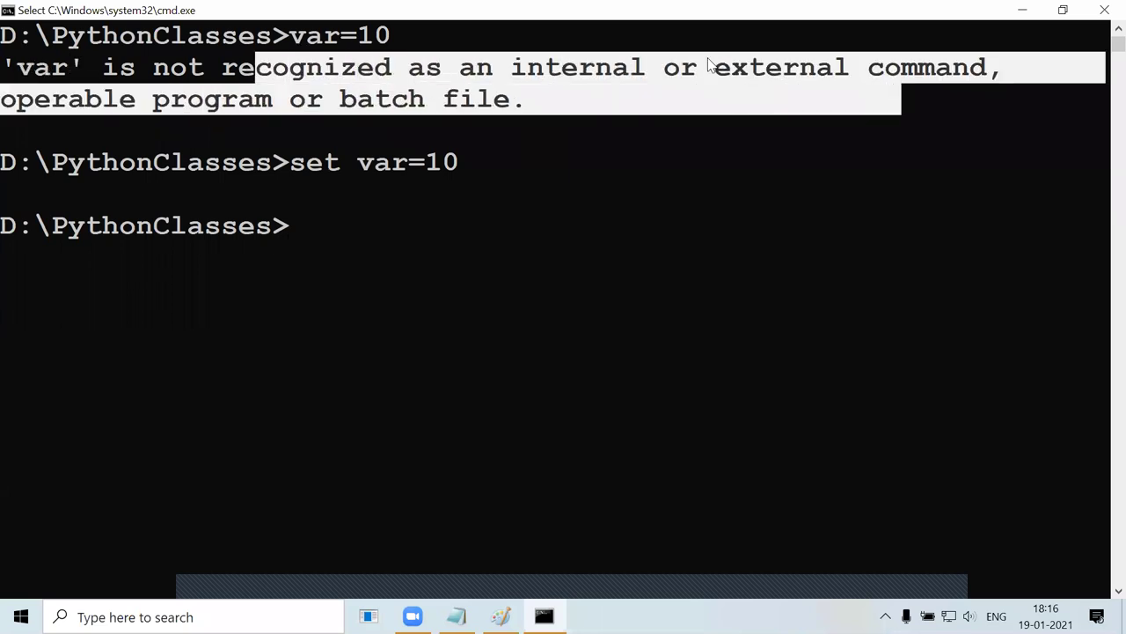
left_click(709, 68)
left_click(437, 76)
left_click(280, 37)
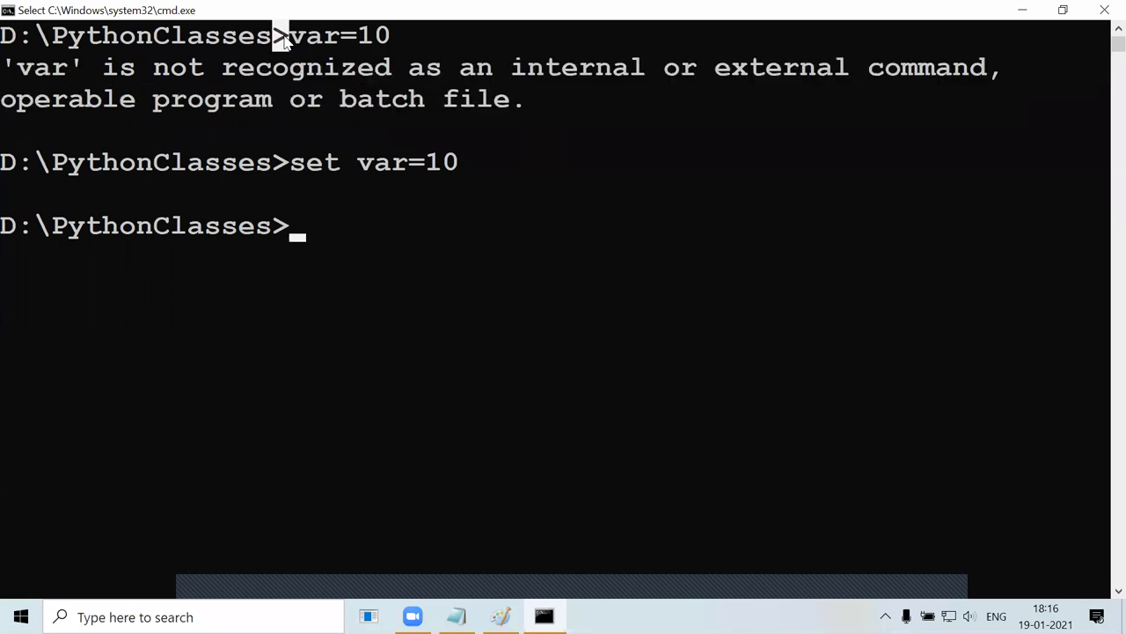
left_click_drag(294, 37, 335, 41)
left_click_drag(81, 70, 9, 99)
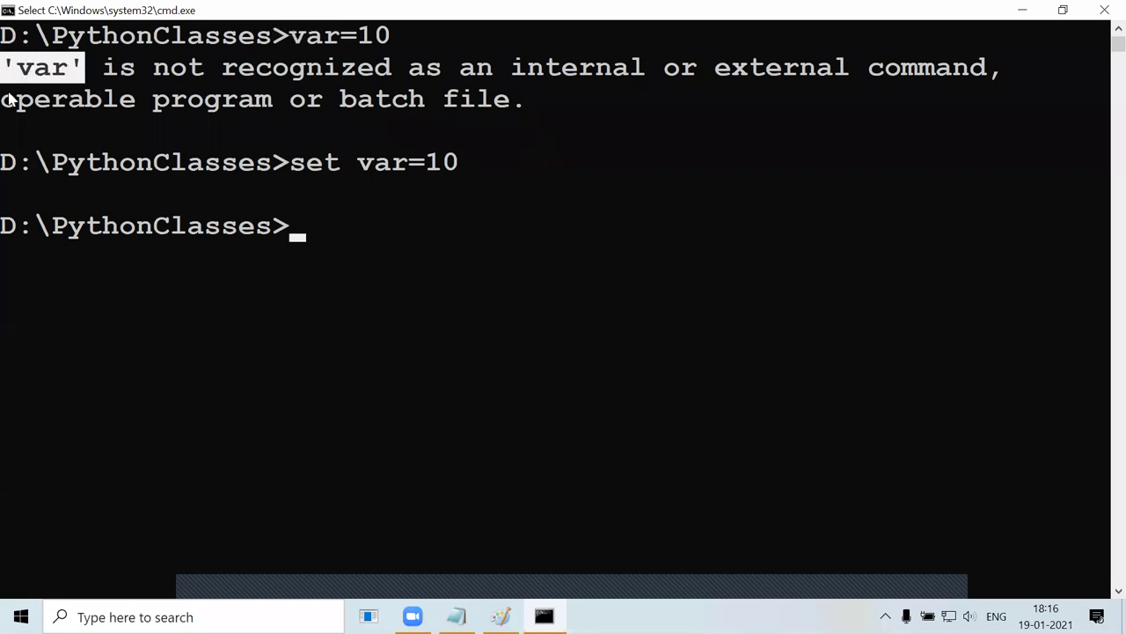
left_click(285, 169)
left_click_drag(360, 165, 457, 167)
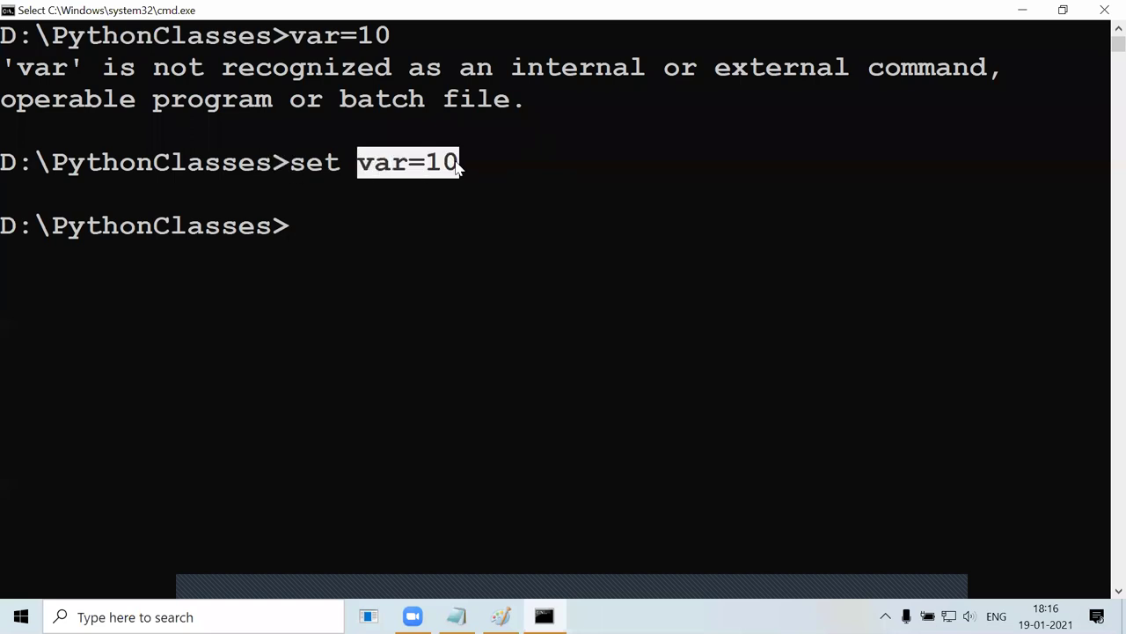
Highlight the variable name var and the assigned value =10 separately in the set var=10 command.
left_click_drag(284, 169, 406, 175)
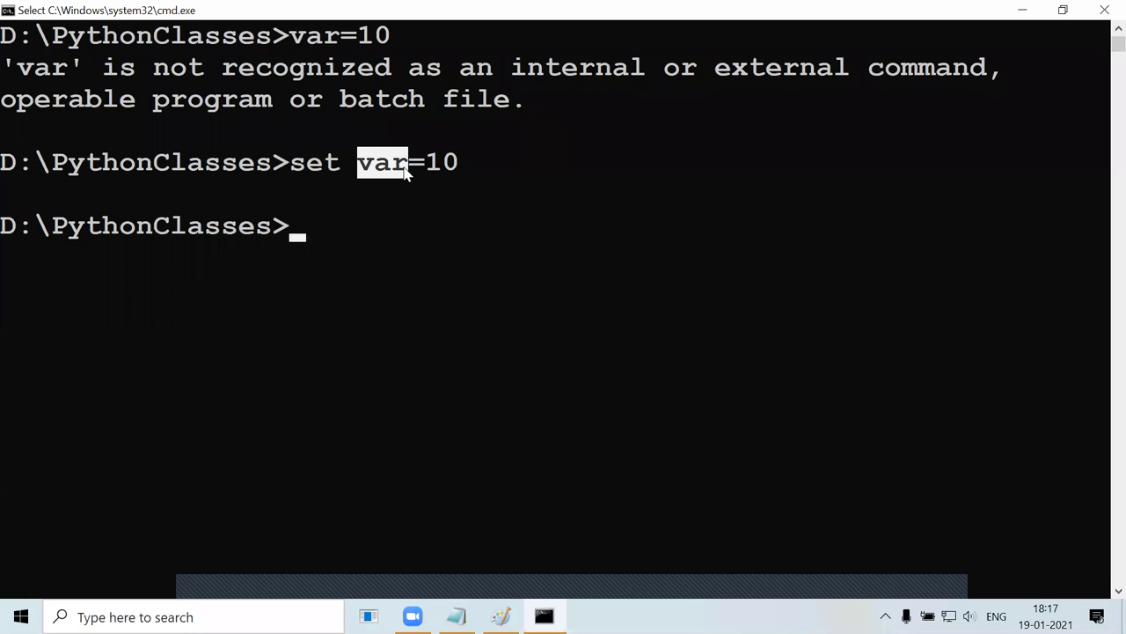
left_click(406, 175)
left_click_drag(400, 168, 365, 171)
left_click_drag(470, 166, 412, 167)
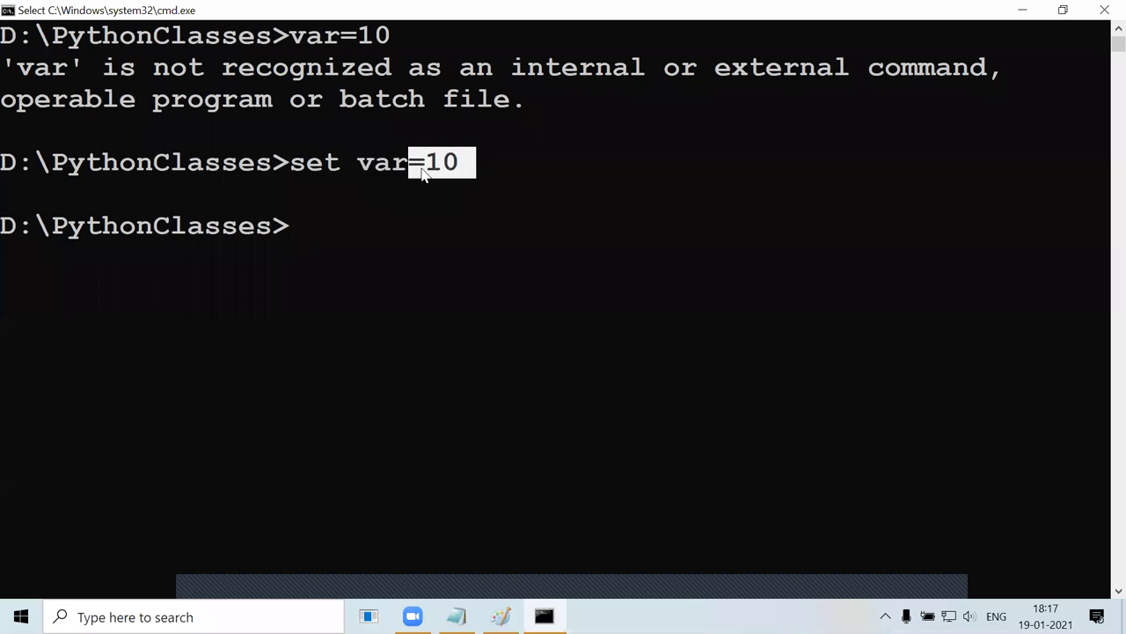
Create a second variable by running set x=10 at the prompt, and highlight its name x.
left_click(352, 231)
type("set ")
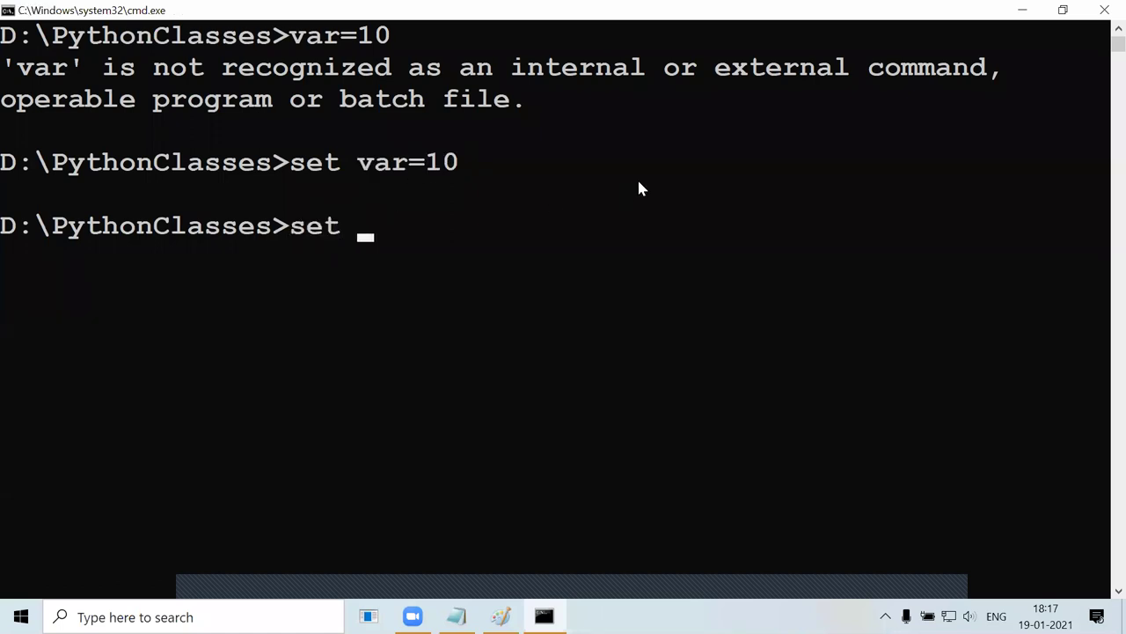
type("x=10")
key("Return")
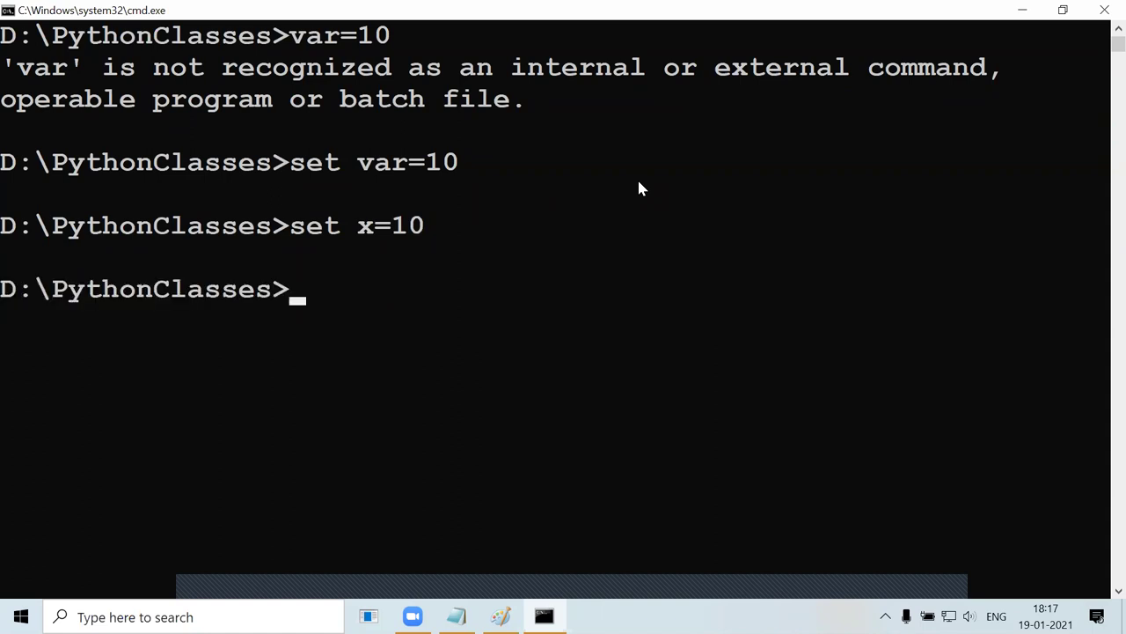
left_click(365, 227)
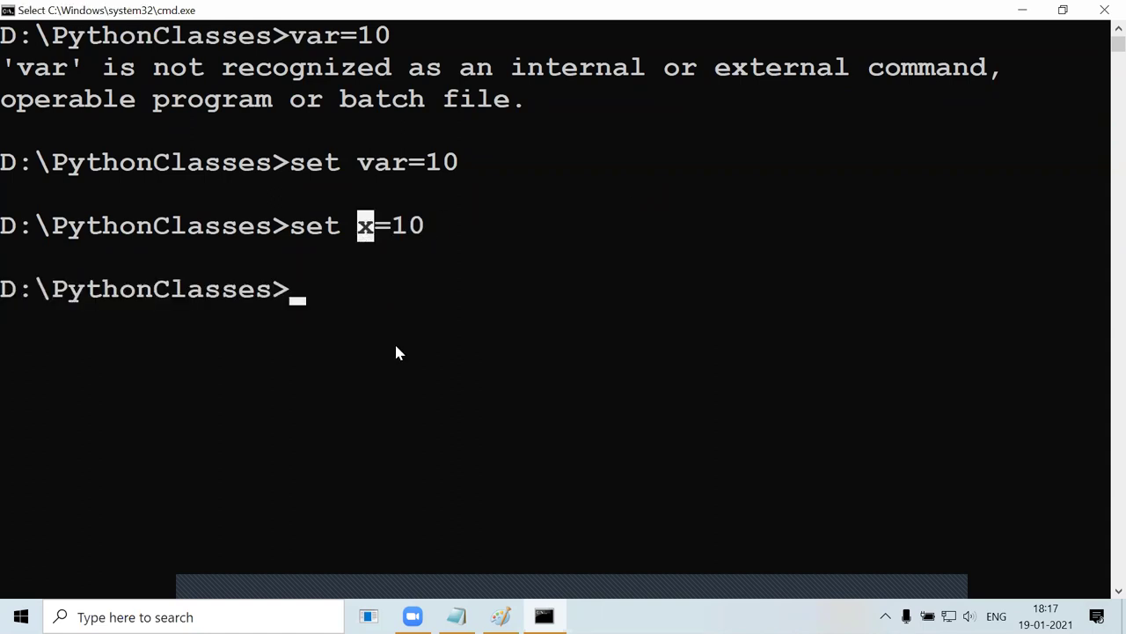
Enter echo %varname% at the prompt as the syntax example for printing a variable, without running it.
type("echo")
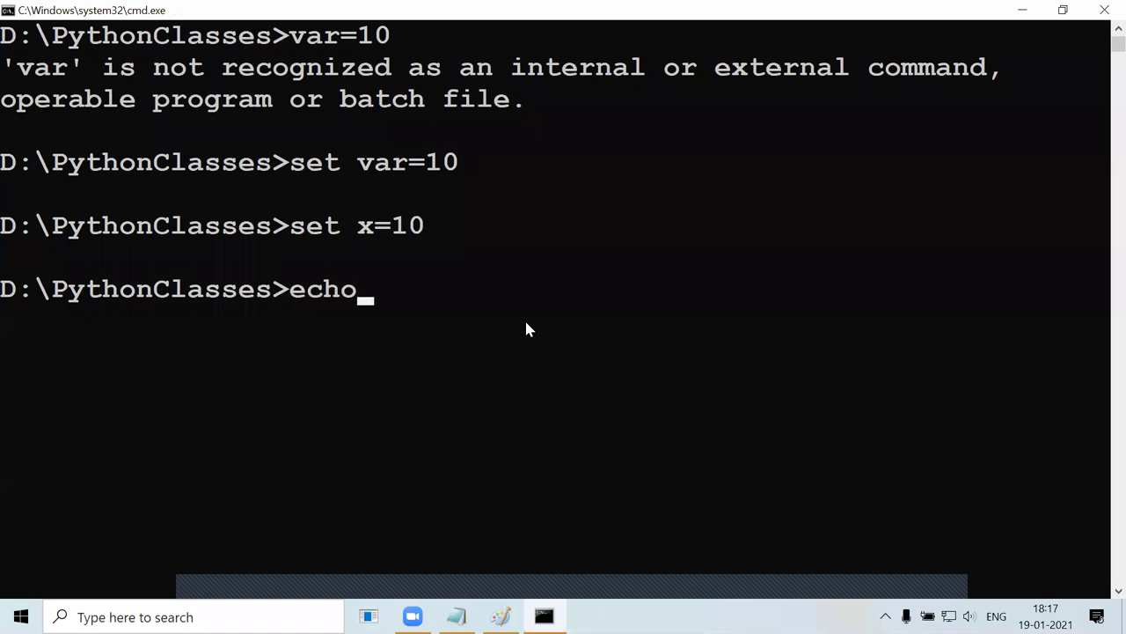
type(" %p")
key("BackSpace")
type("varname")
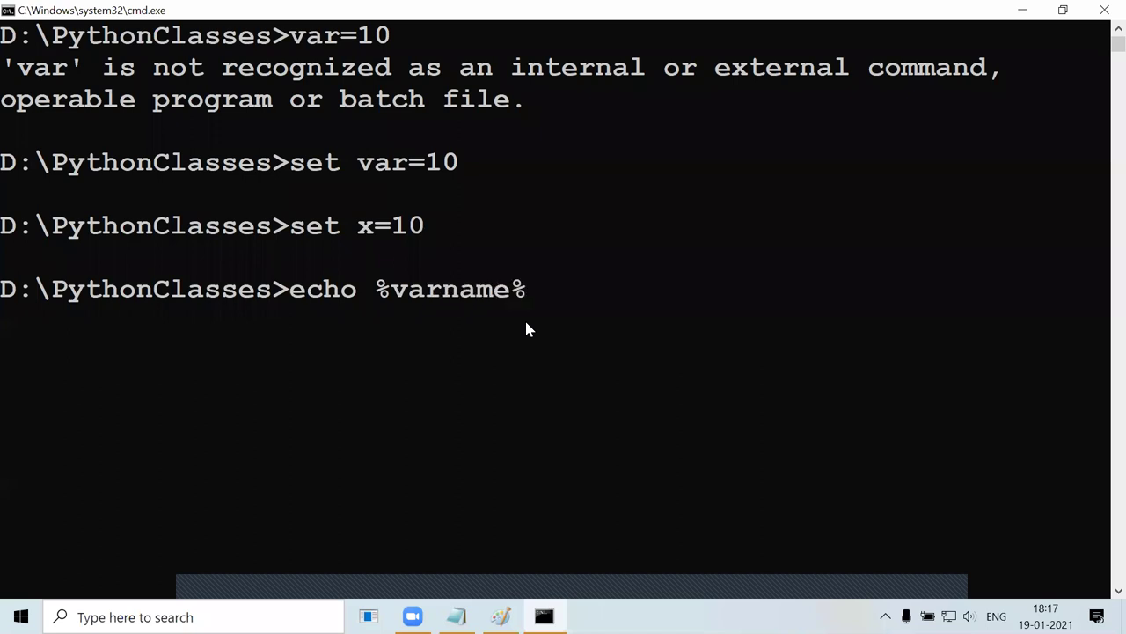
type("%")
Replace varname with x in the echo command and run echo %x% to print the variable.
key("BackSpace")
key("BackSpace")
key("BackSpace")
key("BackSpace")
key("BackSpace")
key("BackSpace")
key("BackSpace")
key("BackSpace")
type("x%")
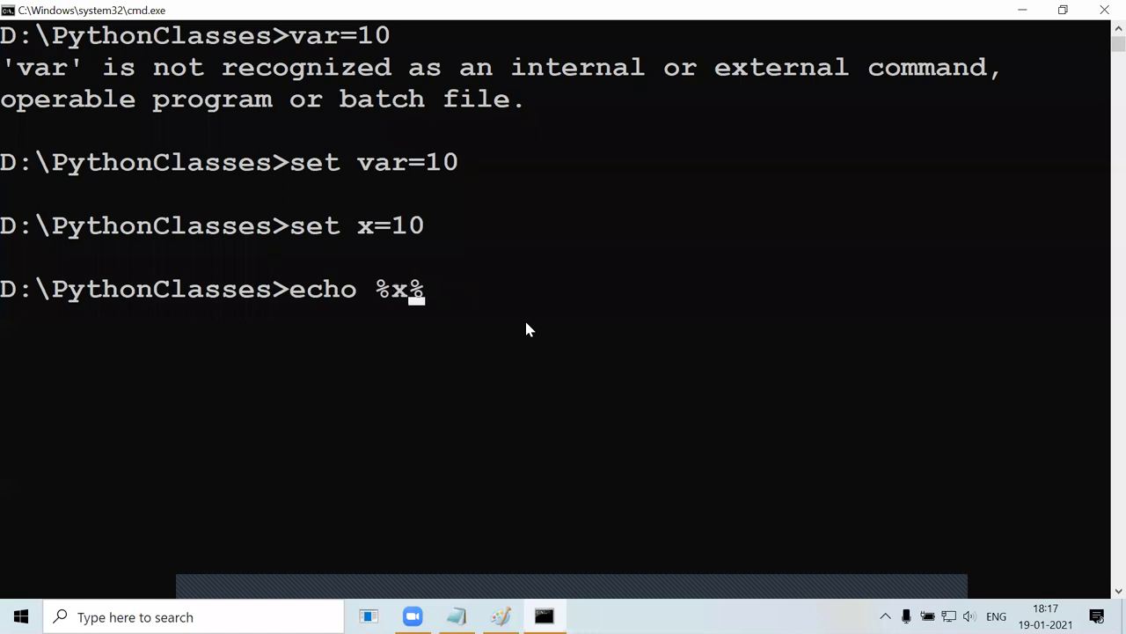
key("Return")
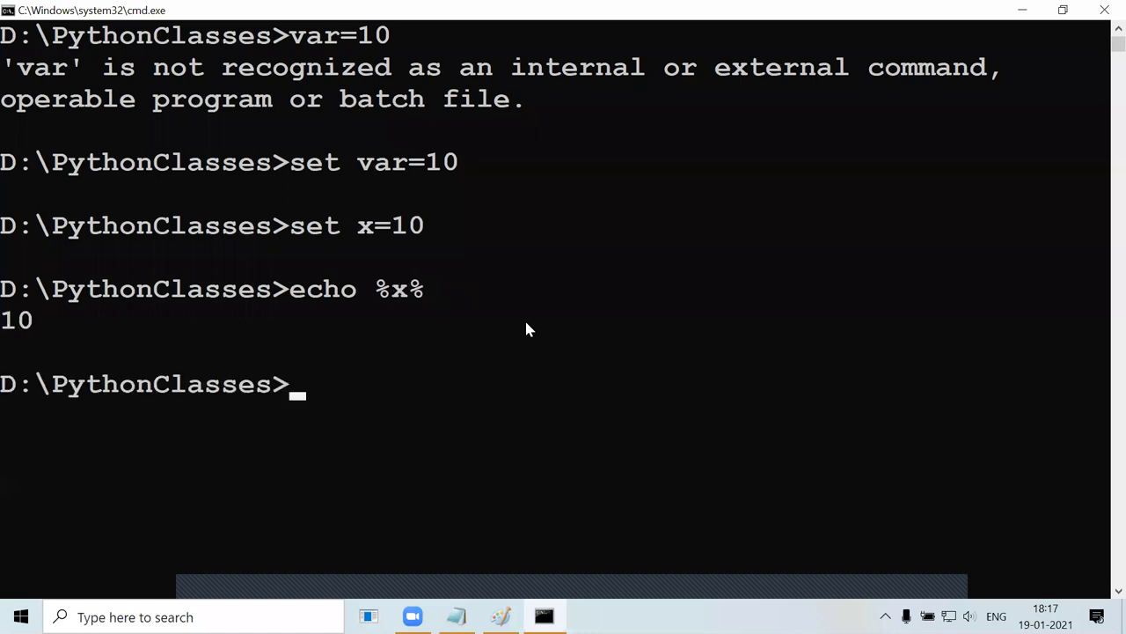
Highlight the output of echo %x% and compare it with the set x=10 command.
left_click_drag(56, 322, 3, 323)
left_click_drag(299, 236, 468, 229)
left_click(281, 347)
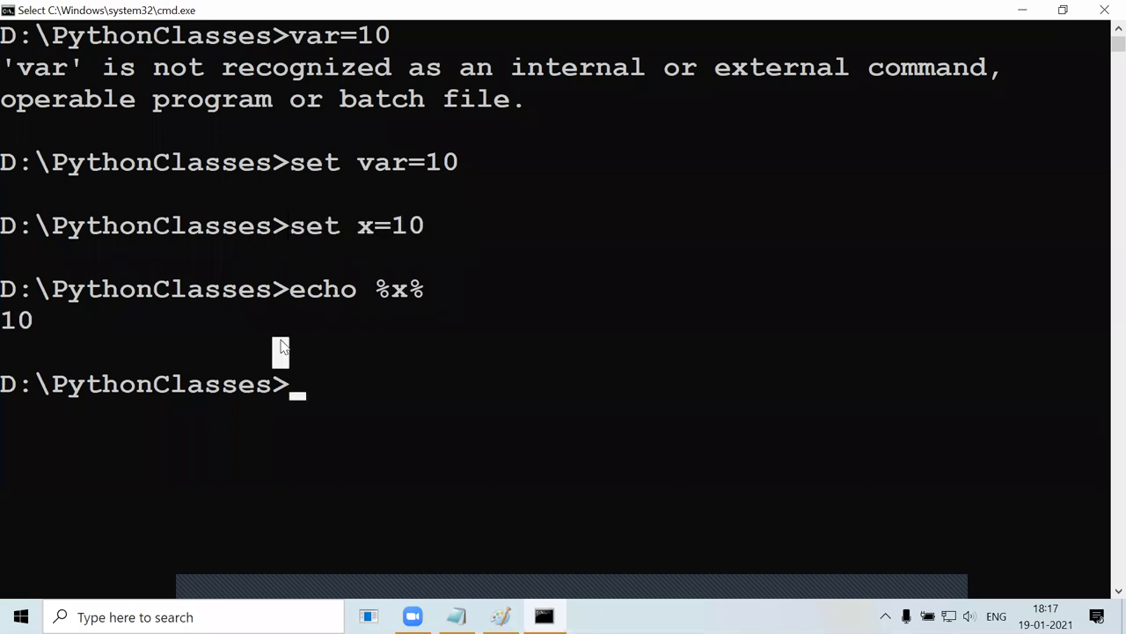
Assign a new value to the variable x by running set x=20 at the prompt.
scroll(281, 347, "down", 1)
left_click(304, 308)
left_click(297, 291)
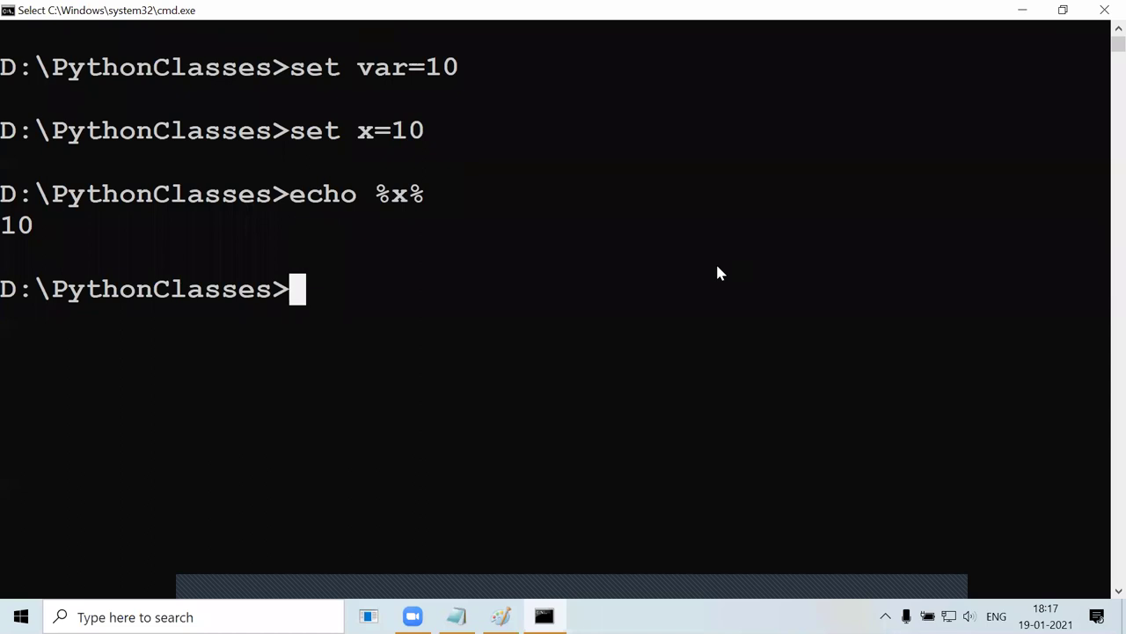
type("set x")
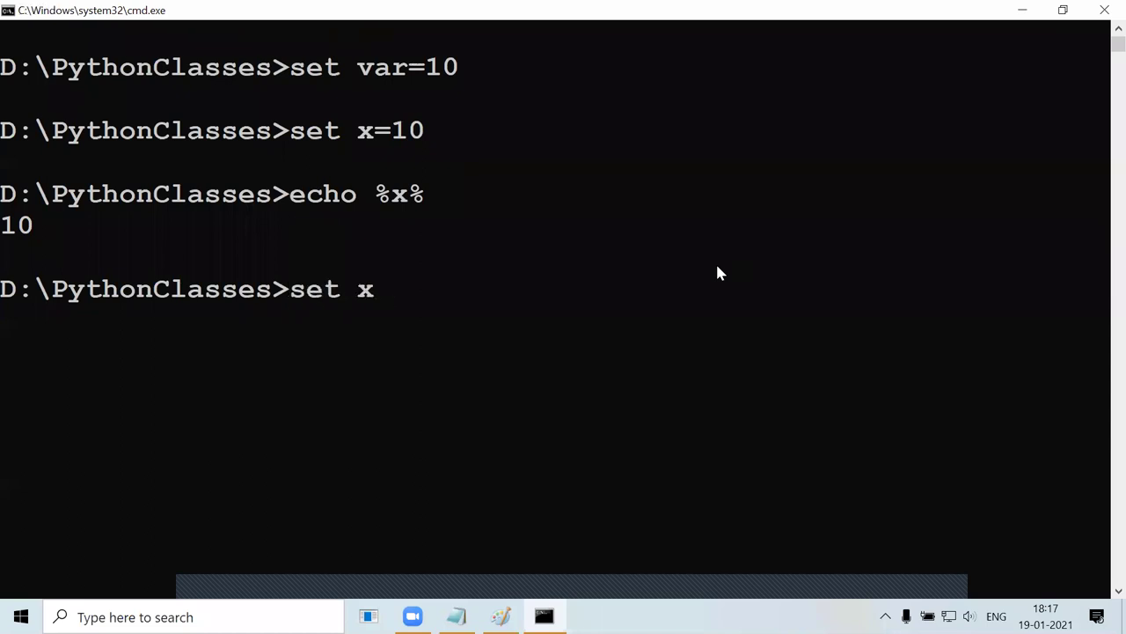
type("=20")
key("Return")
Highlight the earlier echo output and compare it with =20 in the set x=20 command.
left_click_drag(39, 233, 4, 227)
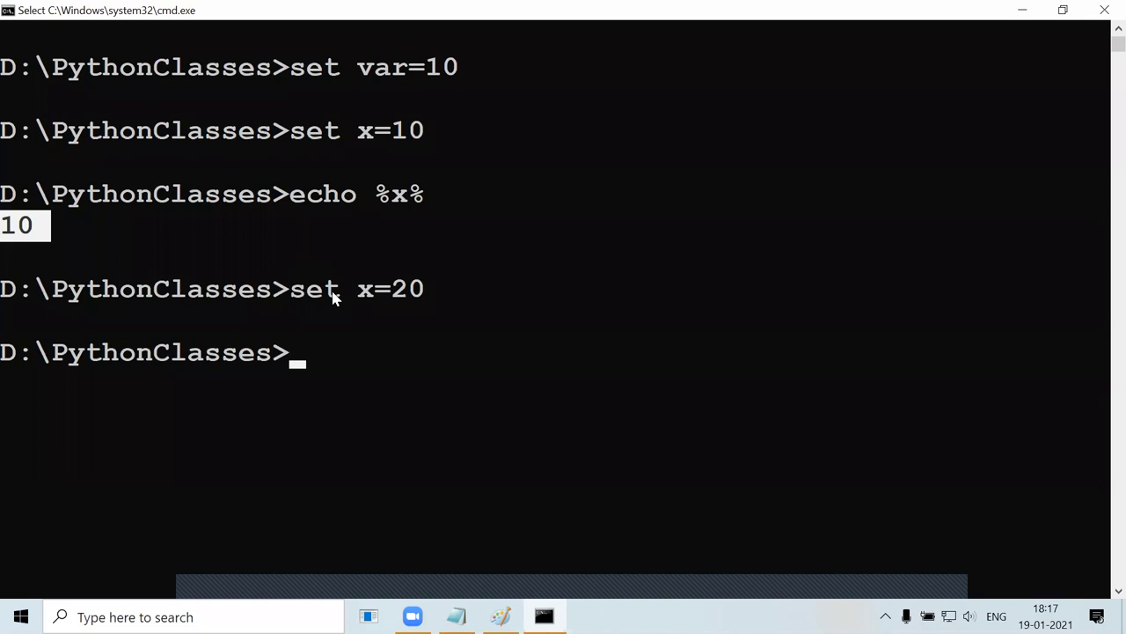
left_click(332, 297)
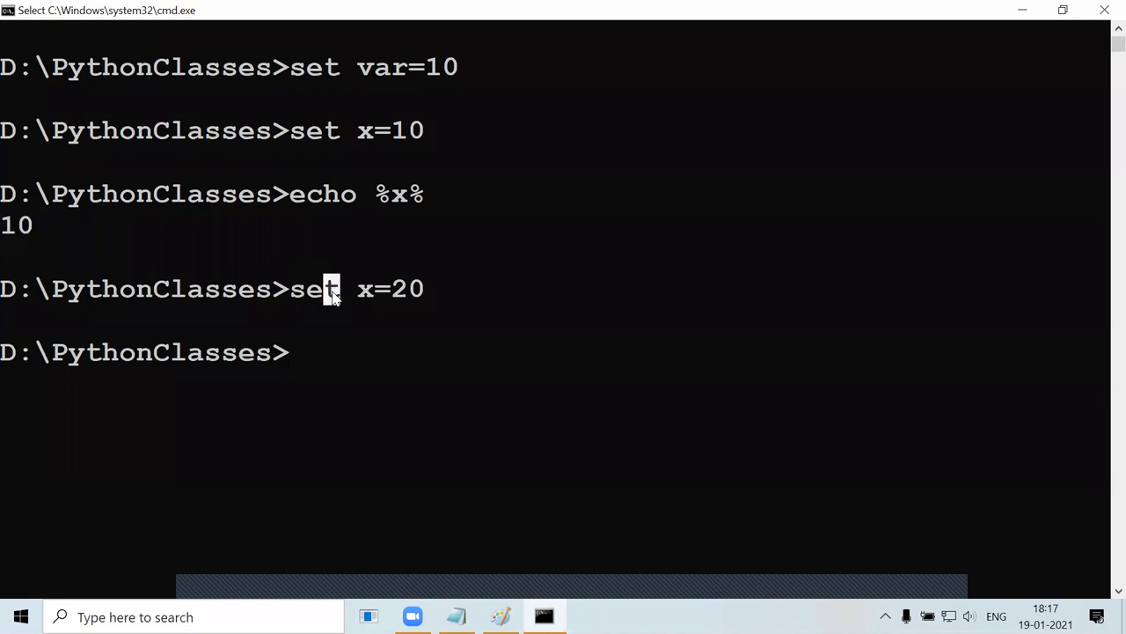
left_click(29, 231)
left_click_drag(423, 290, 380, 290)
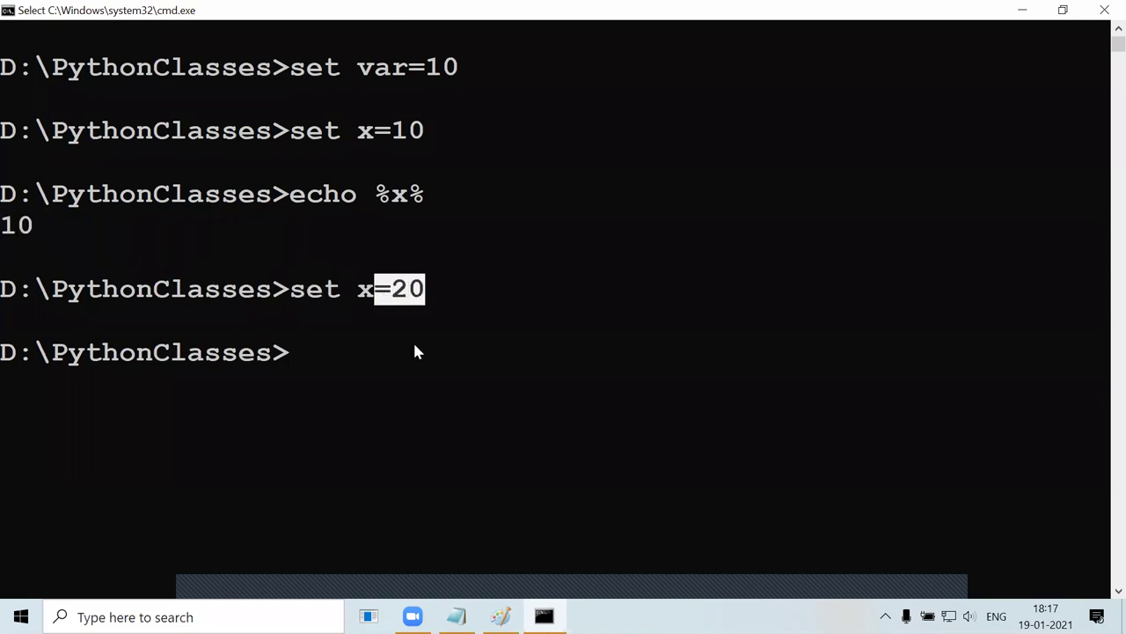
Print the current value of the environment variable x with echo %x%.
left_click(361, 356)
type("ec")
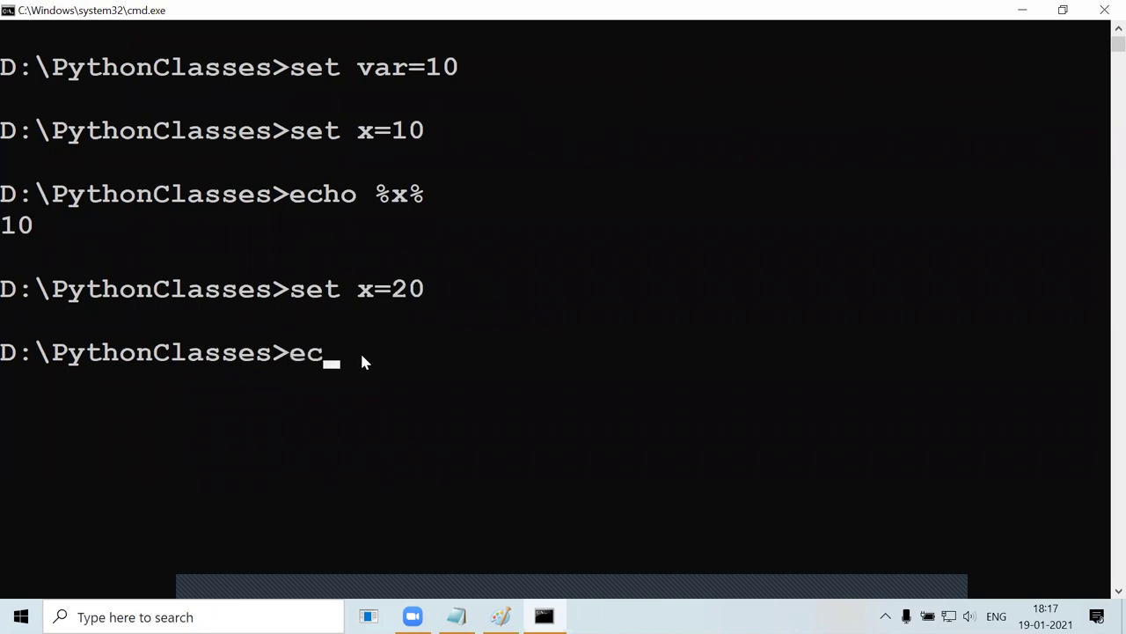
type("ho %x%")
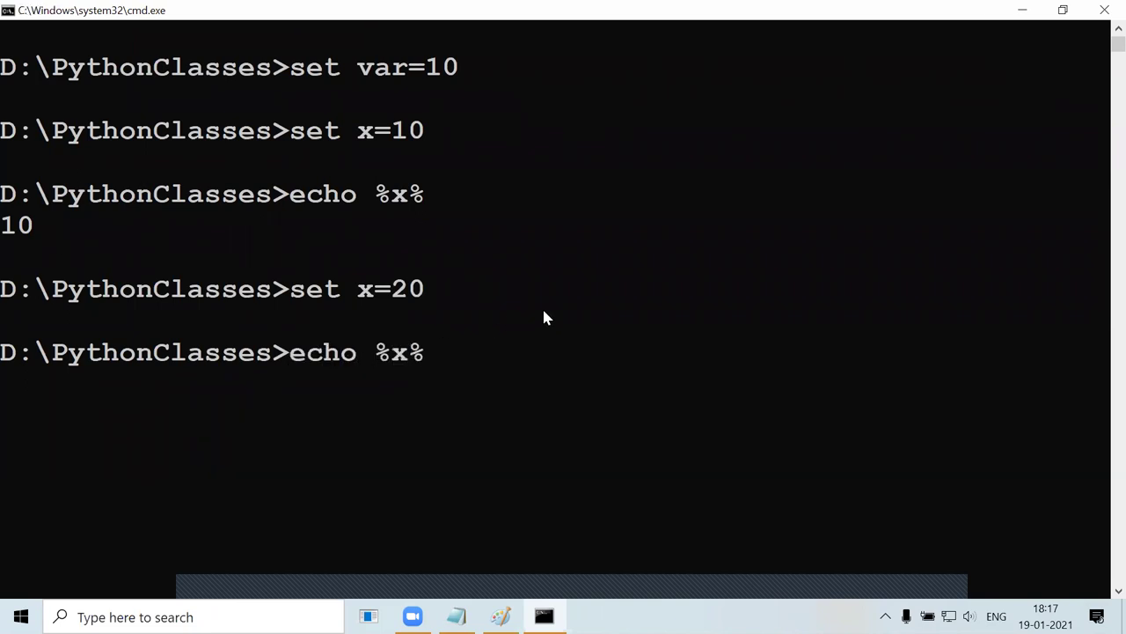
key("Return")
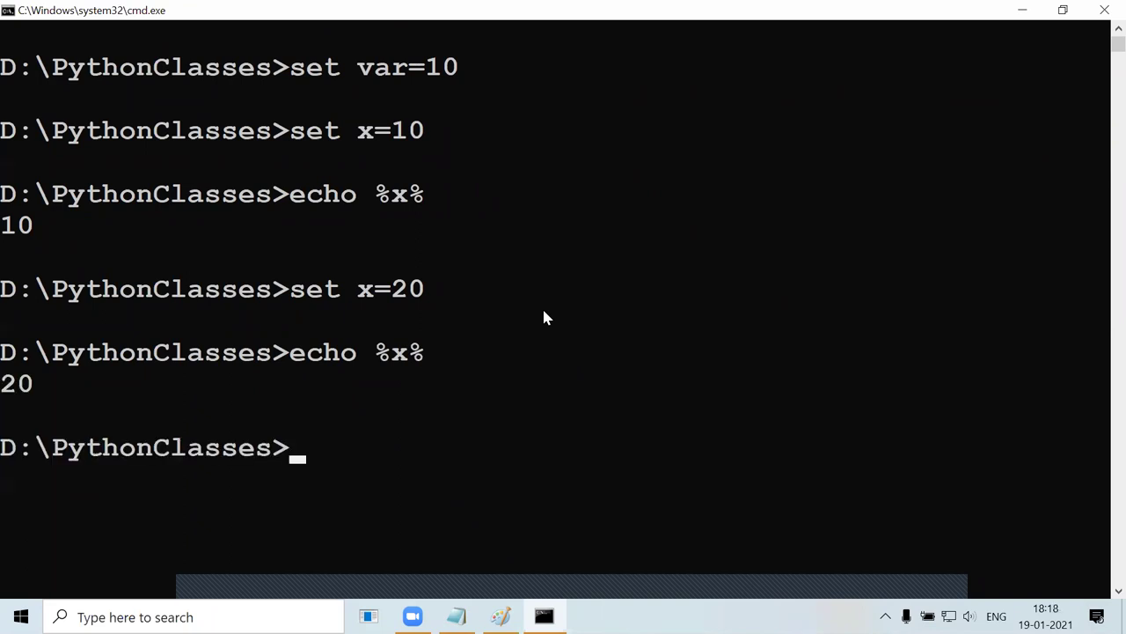
Assign the semicolon-separated values 10;20;30 to the variable x with the set command.
scroll(528, 301, "down", 2)
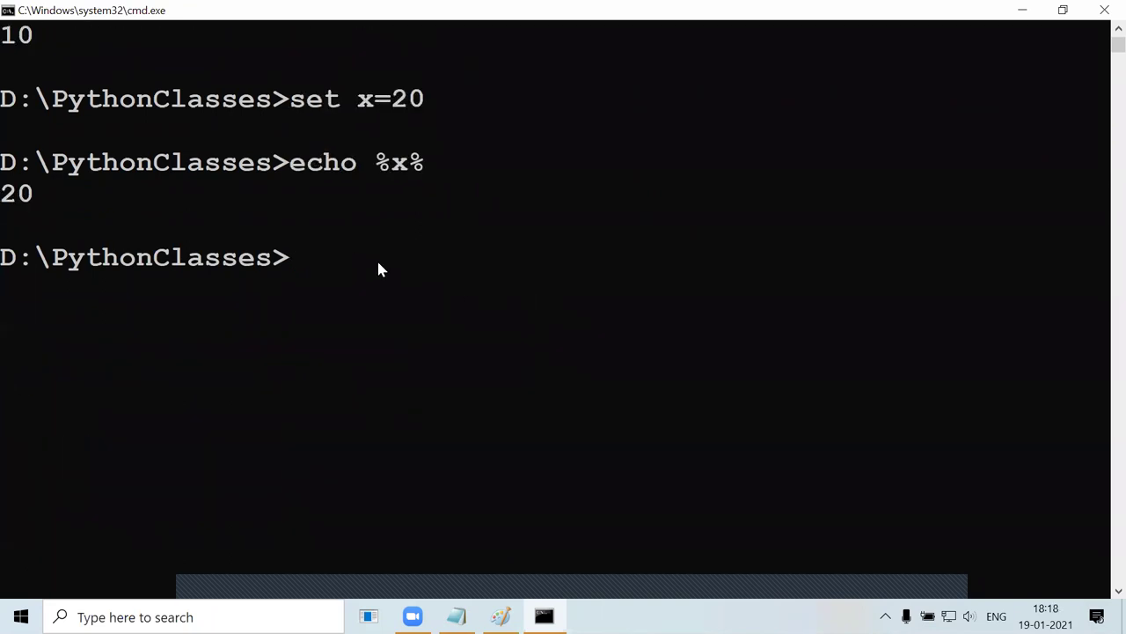
type("set x")
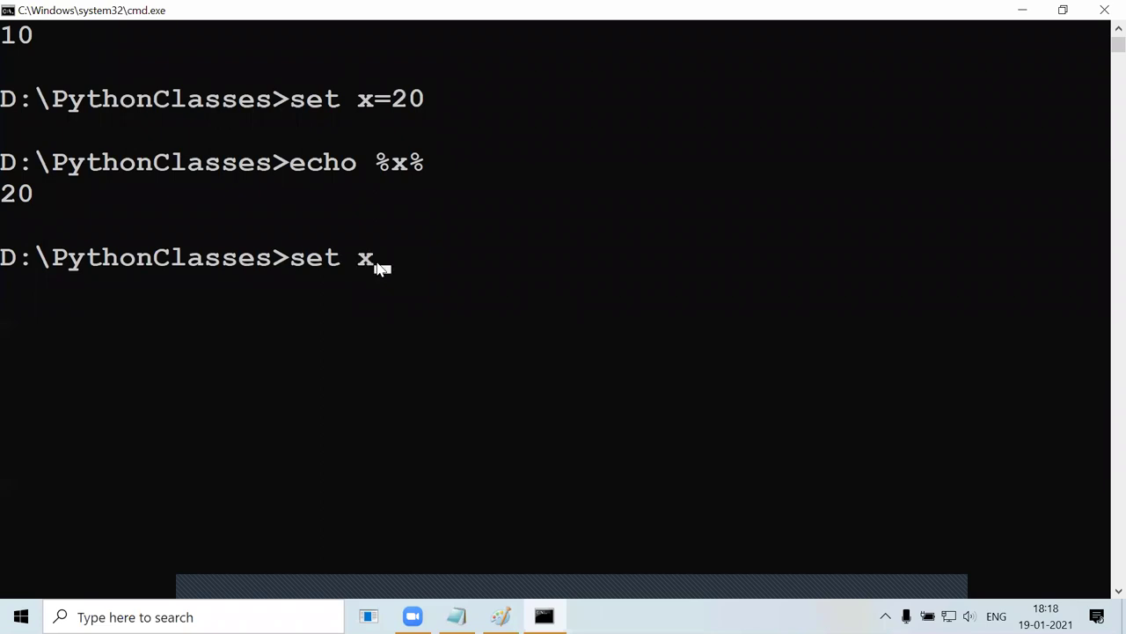
type("=10")
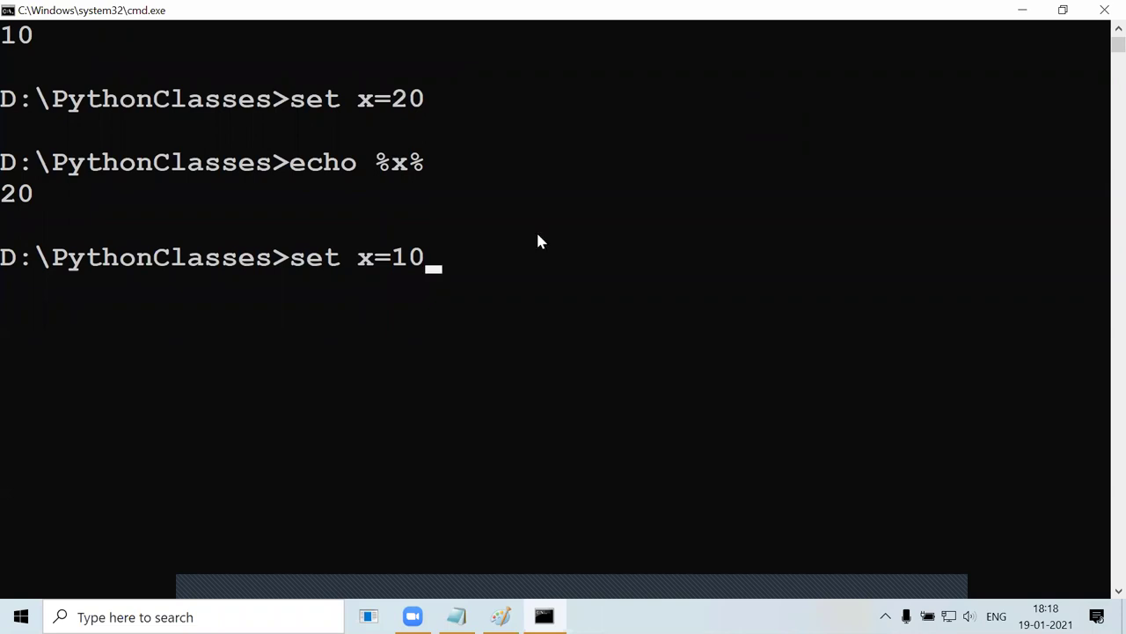
left_click_drag(433, 256, 396, 264)
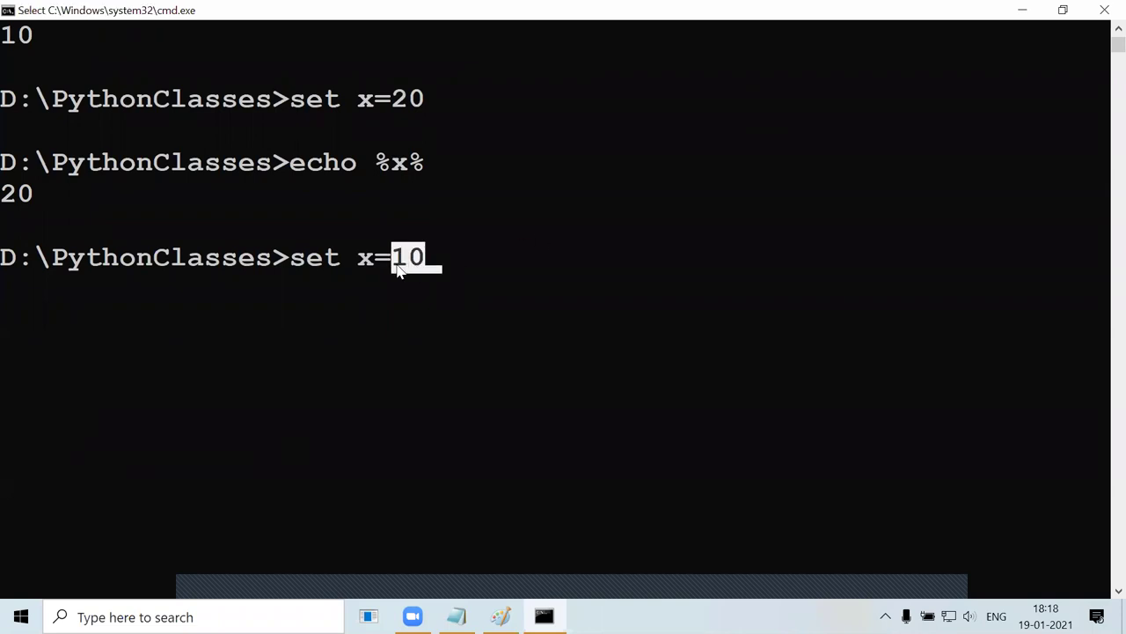
left_click(42, 196)
left_click_drag(41, 198, 5, 188)
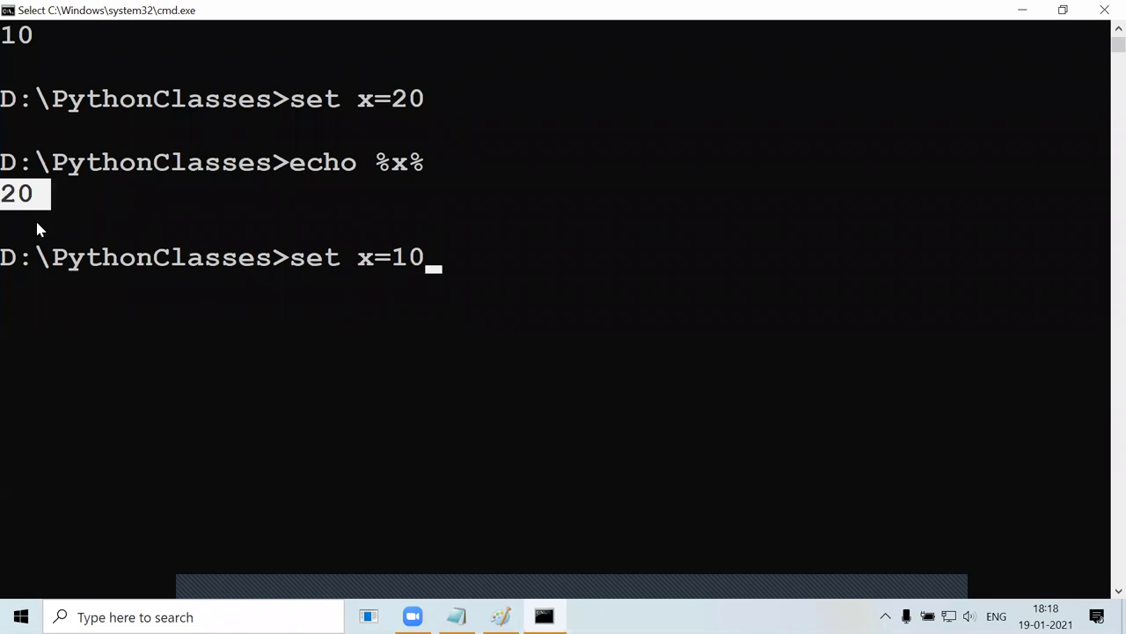
left_click_drag(44, 197, 4, 194)
left_click_drag(417, 262, 437, 262)
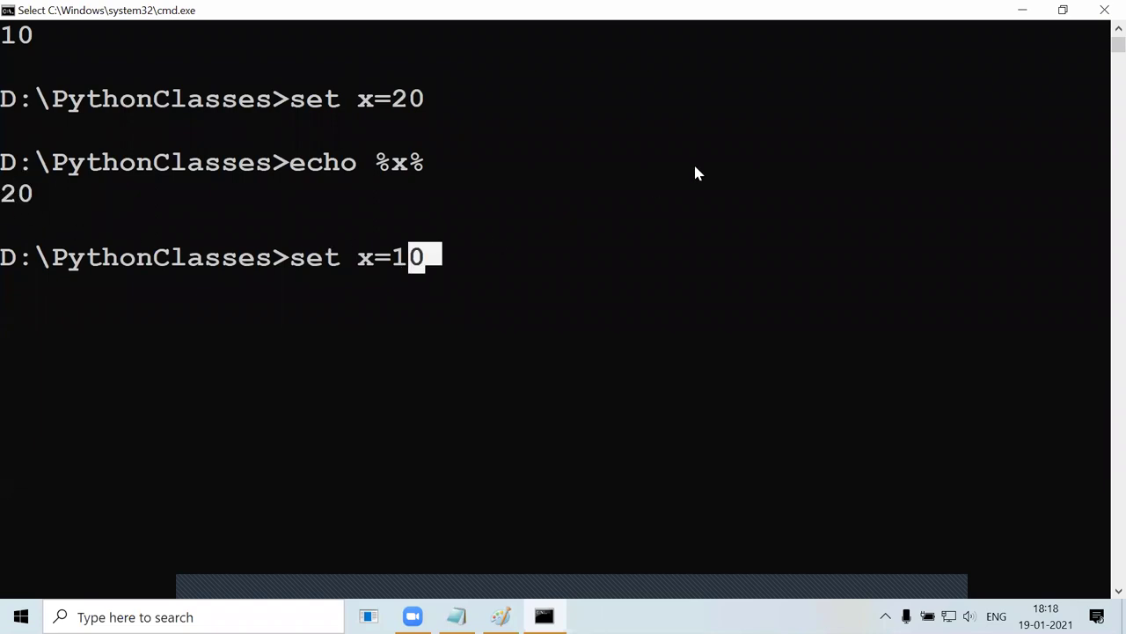
left_click_drag(364, 259, 435, 260)
left_click(434, 258)
type(";20;30")
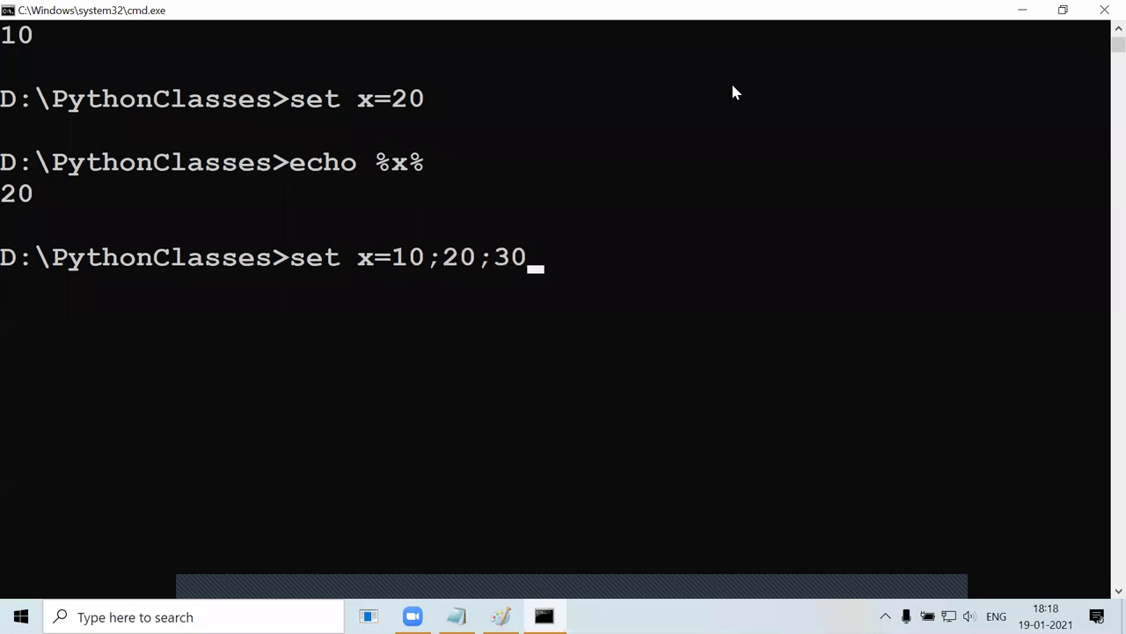
key("Return")
left_click_drag(398, 259, 538, 258)
left_click(537, 258)
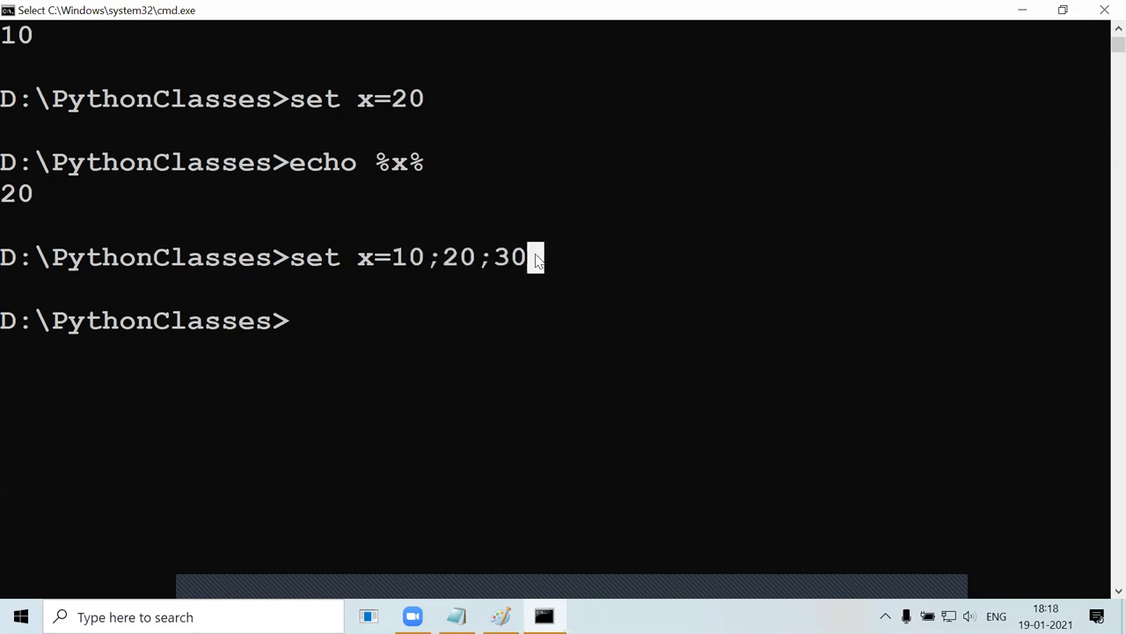
left_click(433, 259)
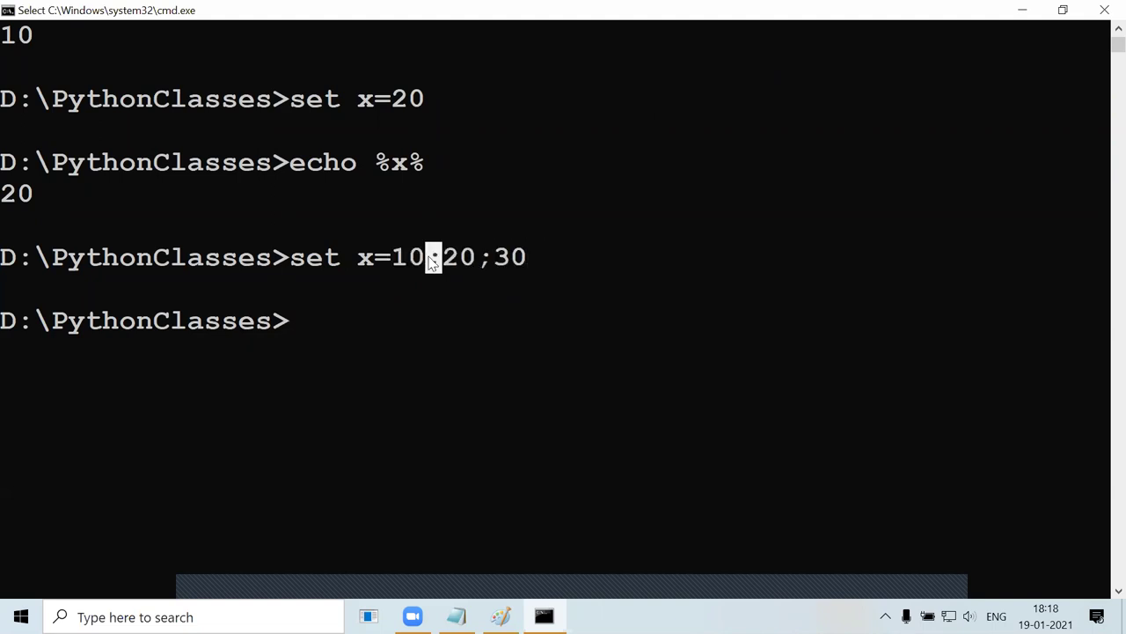
Print the value of x with echo %x% to check the semicolon-separated assignment.
left_click(282, 324)
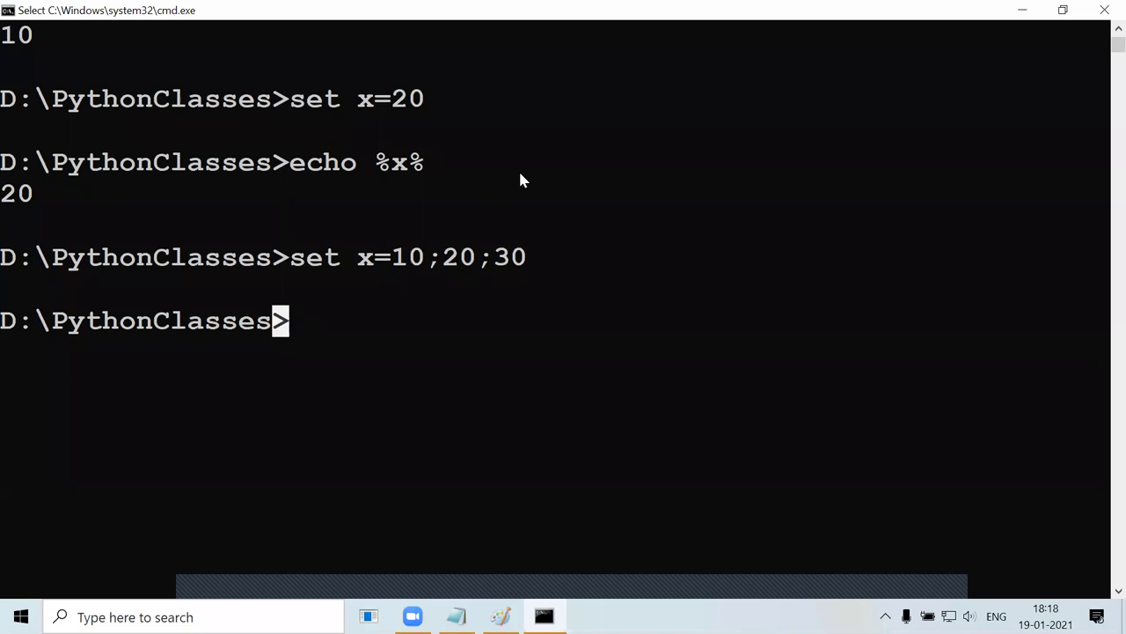
type("echo")
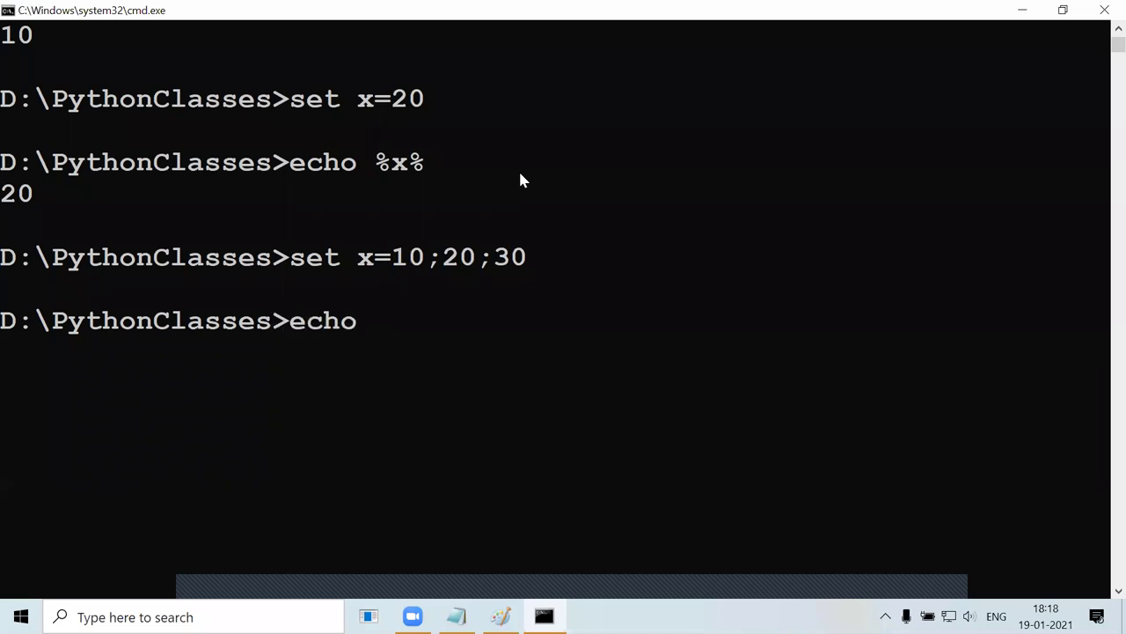
type(" %x%")
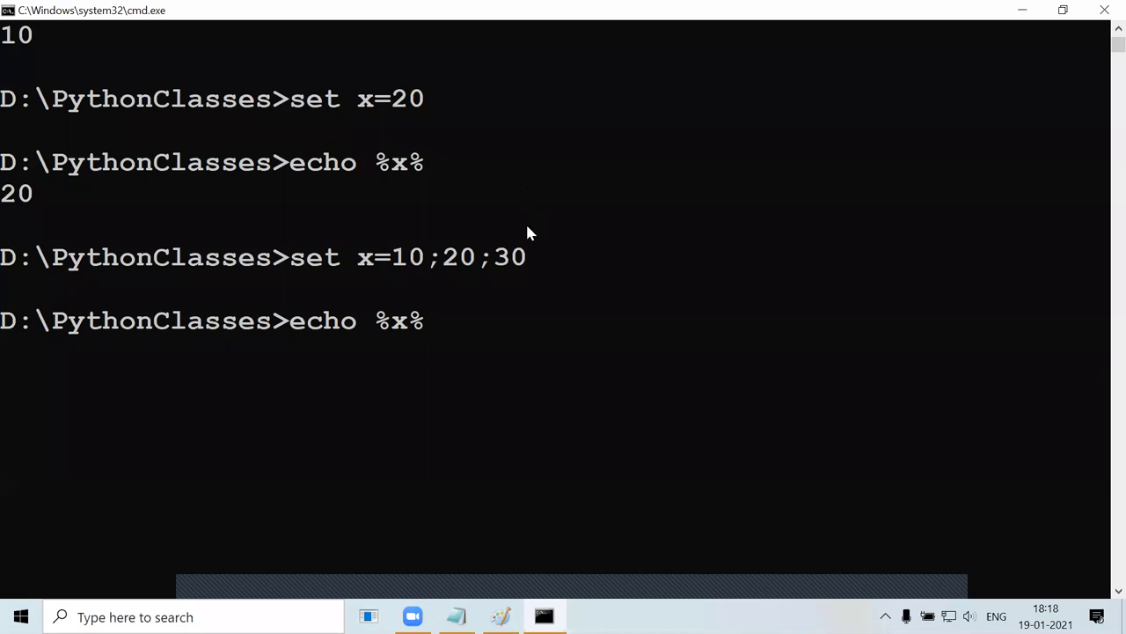
left_click_drag(413, 264, 538, 264)
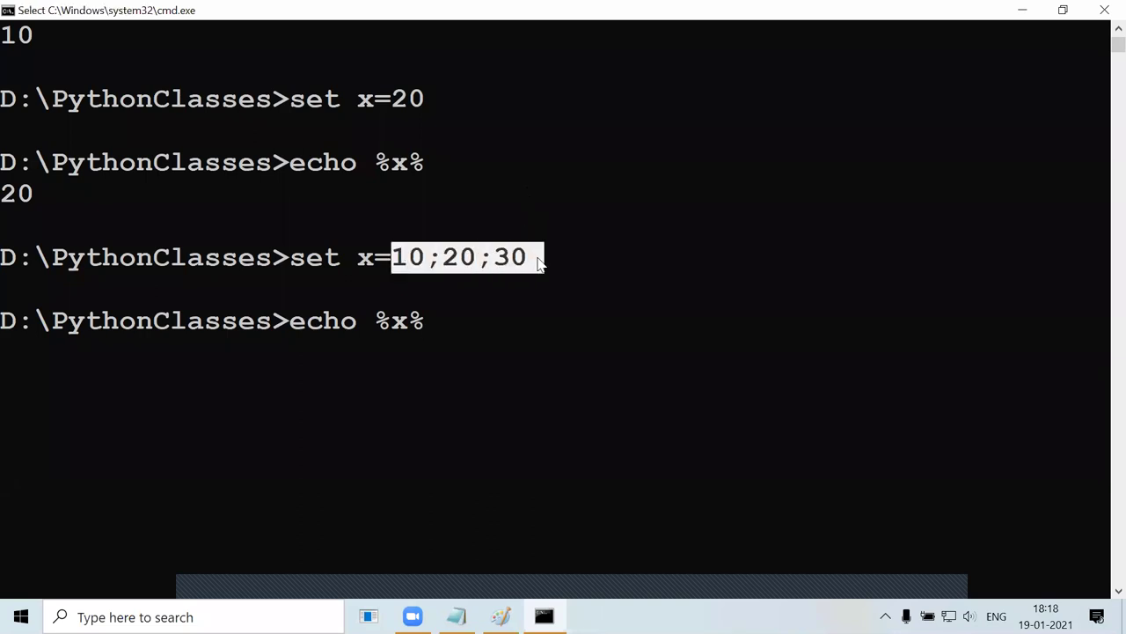
key("Return")
key("Return")
left_click_drag(7, 352, 151, 361)
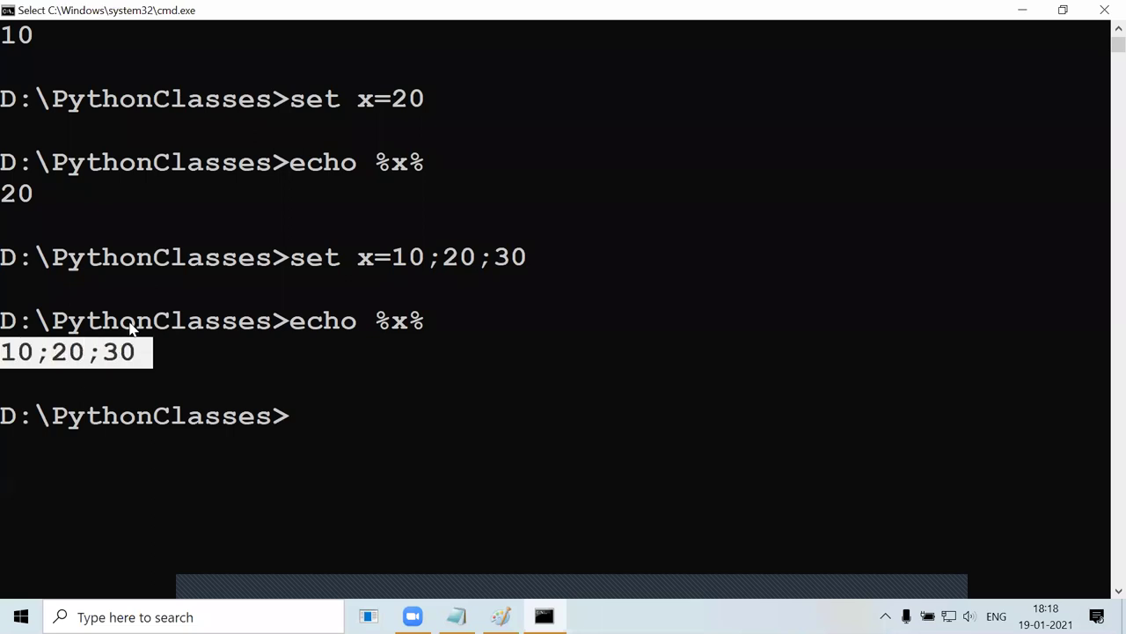
Enter the beginning of a new assignment at the prompt, set x=40; without running it.
scroll(156, 339, "down", 2)
left_click(298, 249)
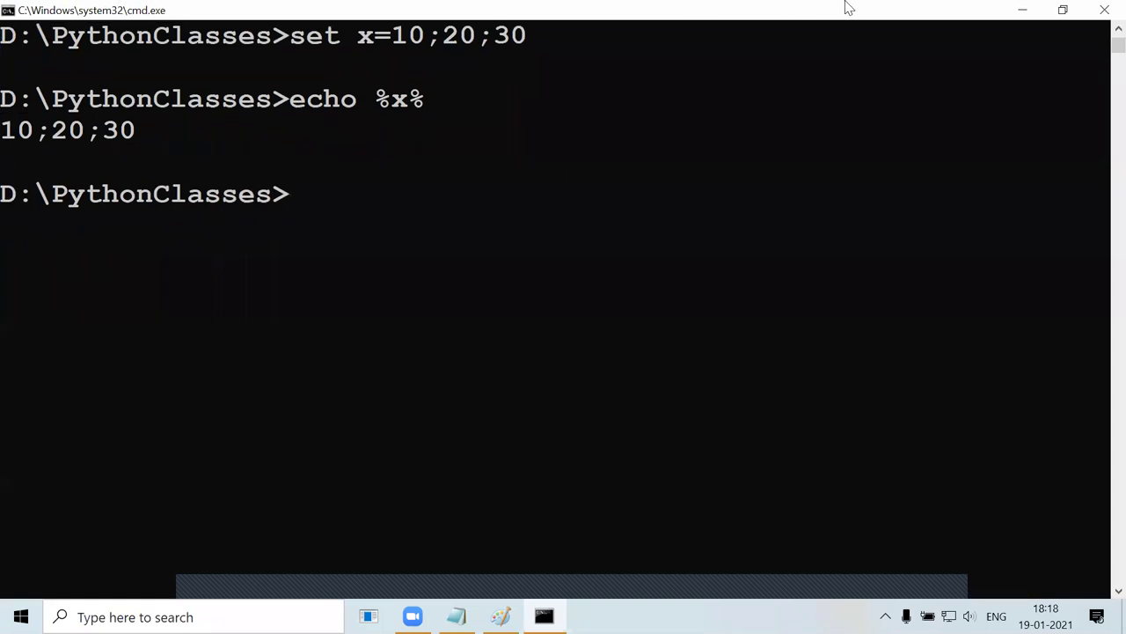
type("set pa")
key("BackSpace")
key("BackSpace")
type("x=")
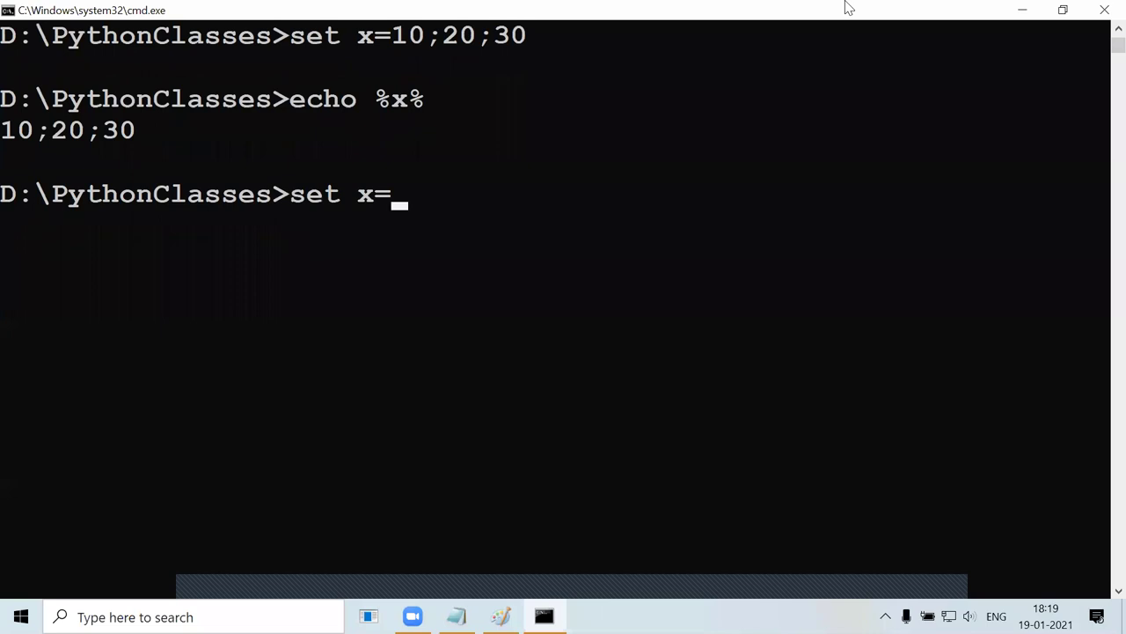
type("40")
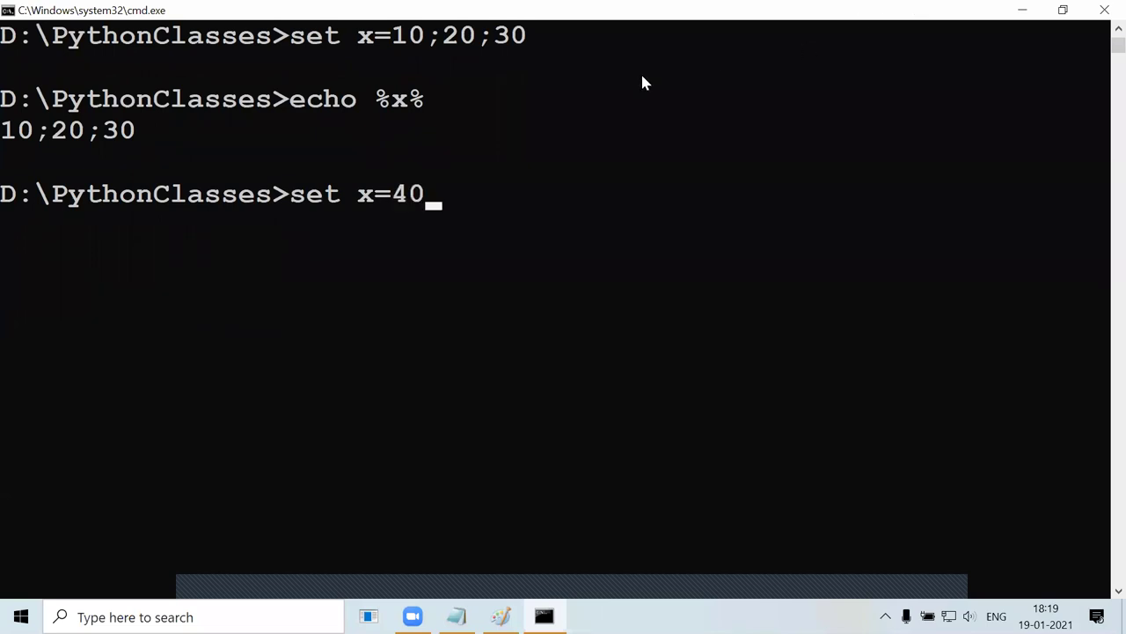
left_click_drag(426, 202, 390, 202)
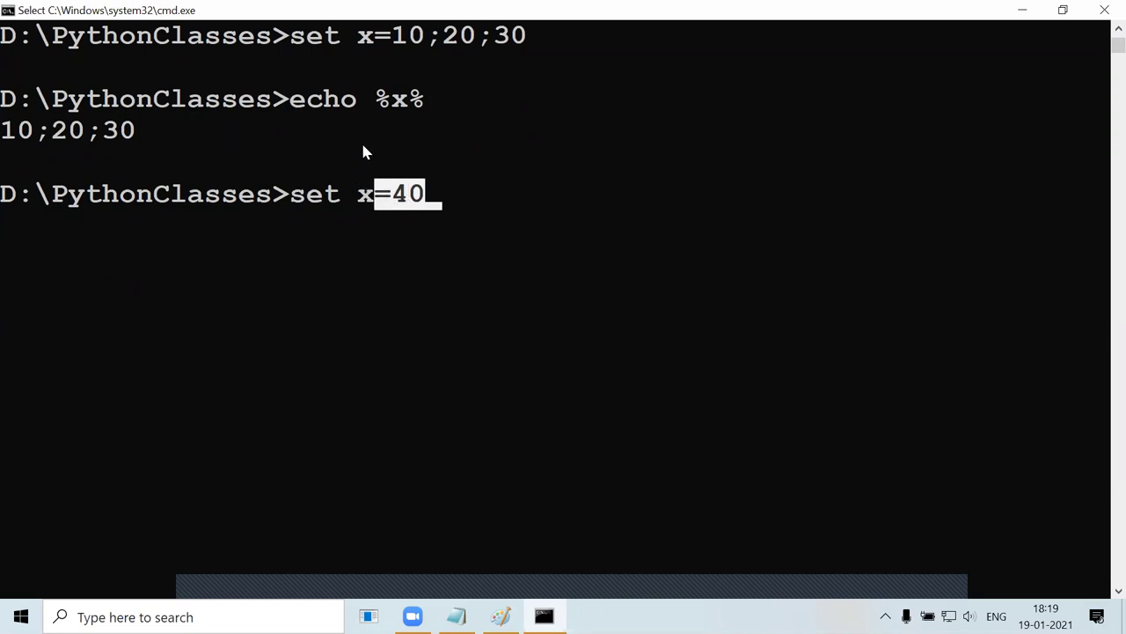
left_click(384, 106)
left_click_drag(383, 106, 423, 105)
mouse_move(148, 132)
left_mouse_down()
mouse_move(5, 146)
mouse_move(140, 150)
left_mouse_up()
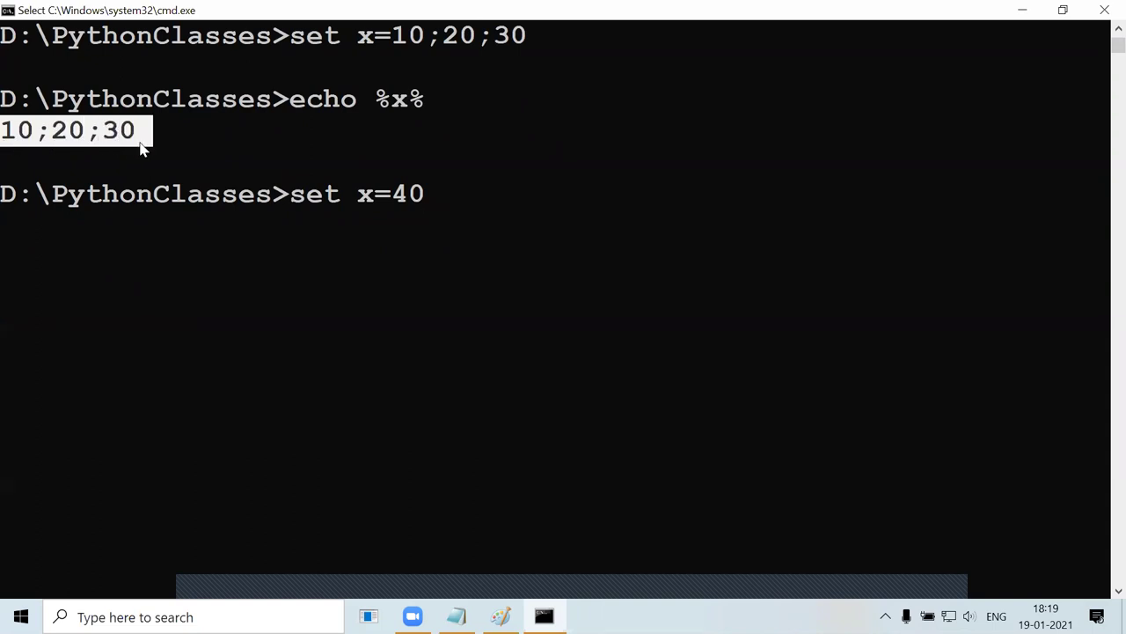
type(";")
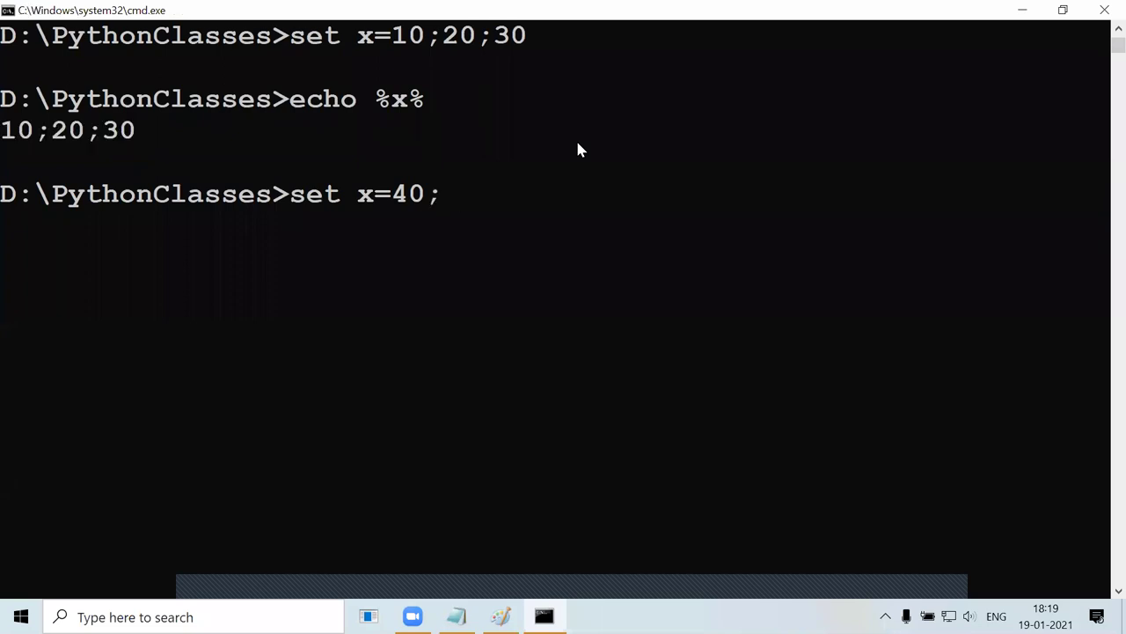
type("10;20;30")
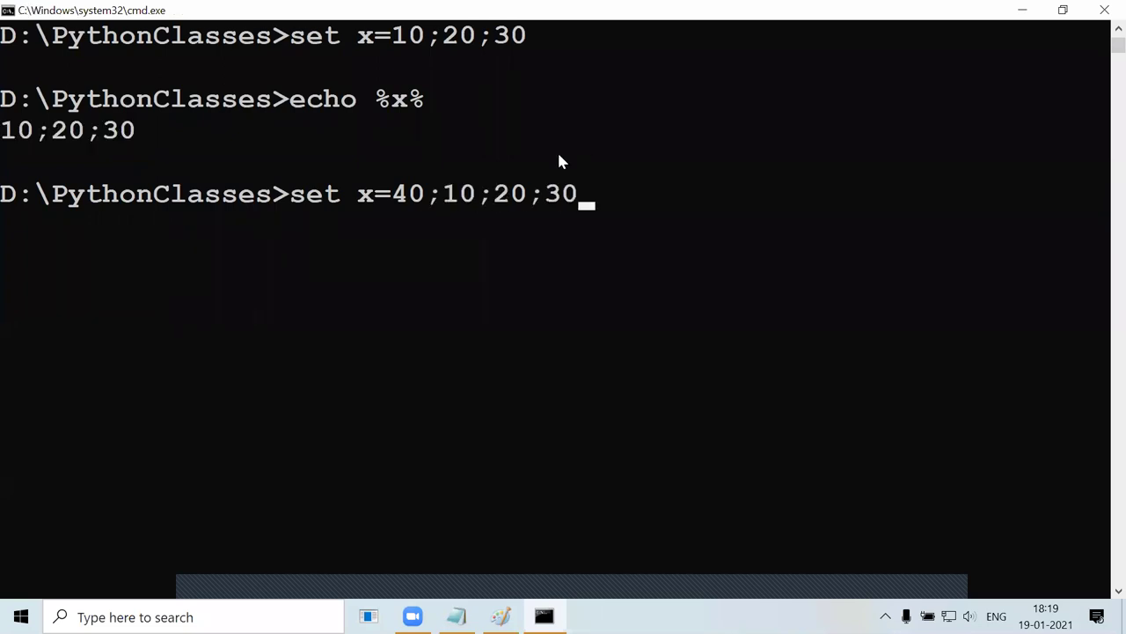
left_click_drag(445, 195, 578, 195)
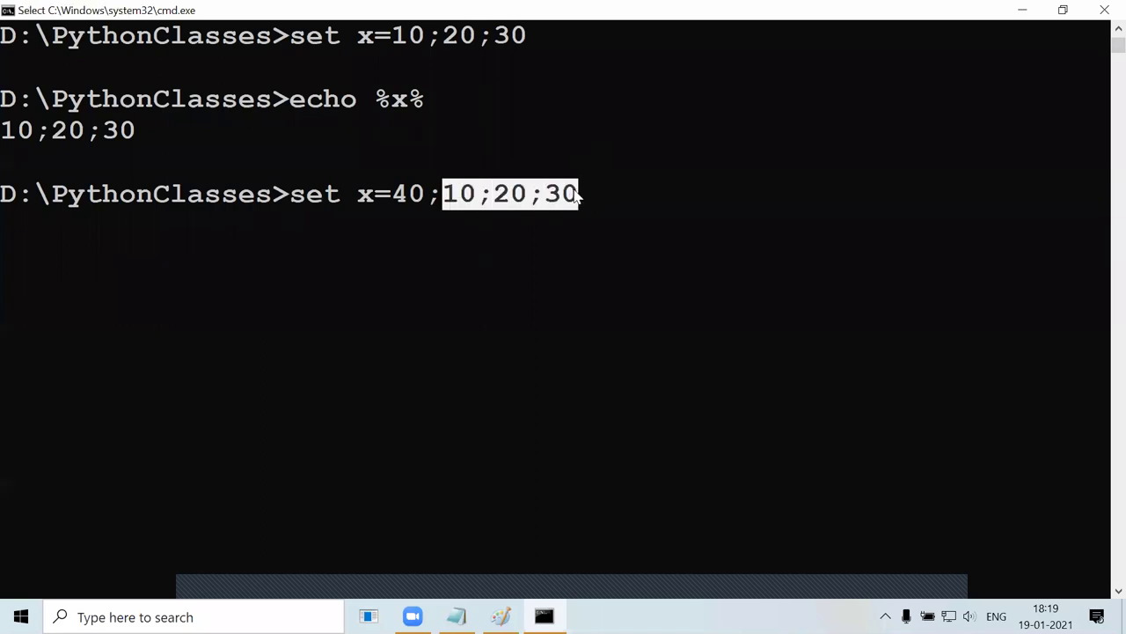
key("BackSpace")
key("BackSpace")
key("BackSpace")
key("BackSpace")
key("BackSpace")
key("BackSpace")
key("BackSpace")
key("BackSpace")
Complete the assignment with a reference to the existing value, %x%, and run set x=40;%x%.
type("%var%")
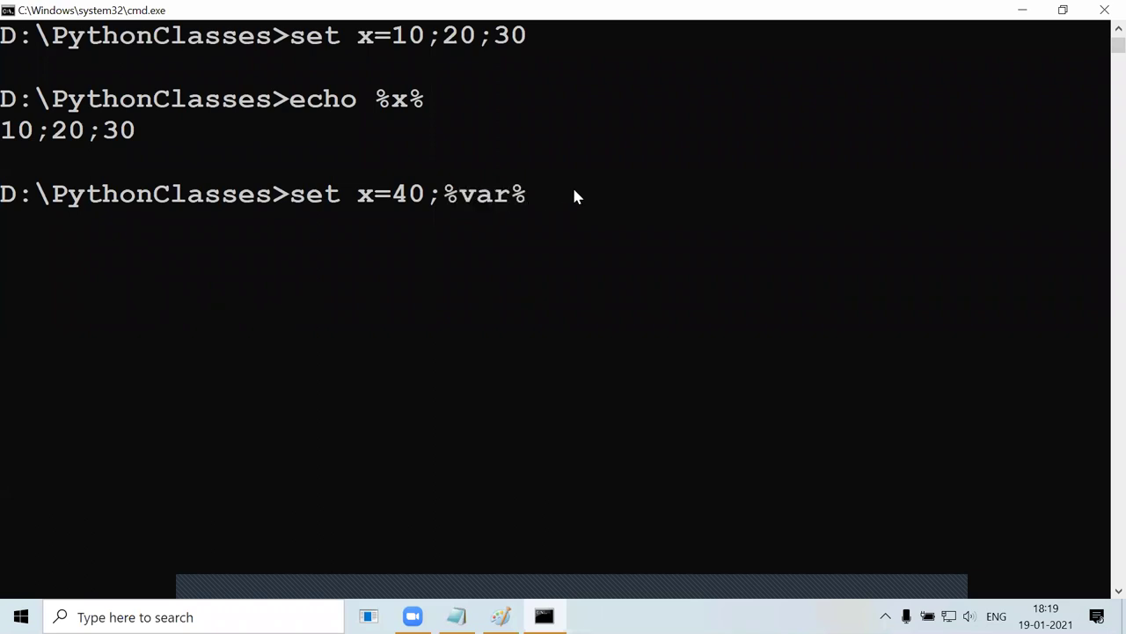
key("BackSpace")
key("BackSpace")
key("BackSpace")
key("BackSpace")
type("x%")
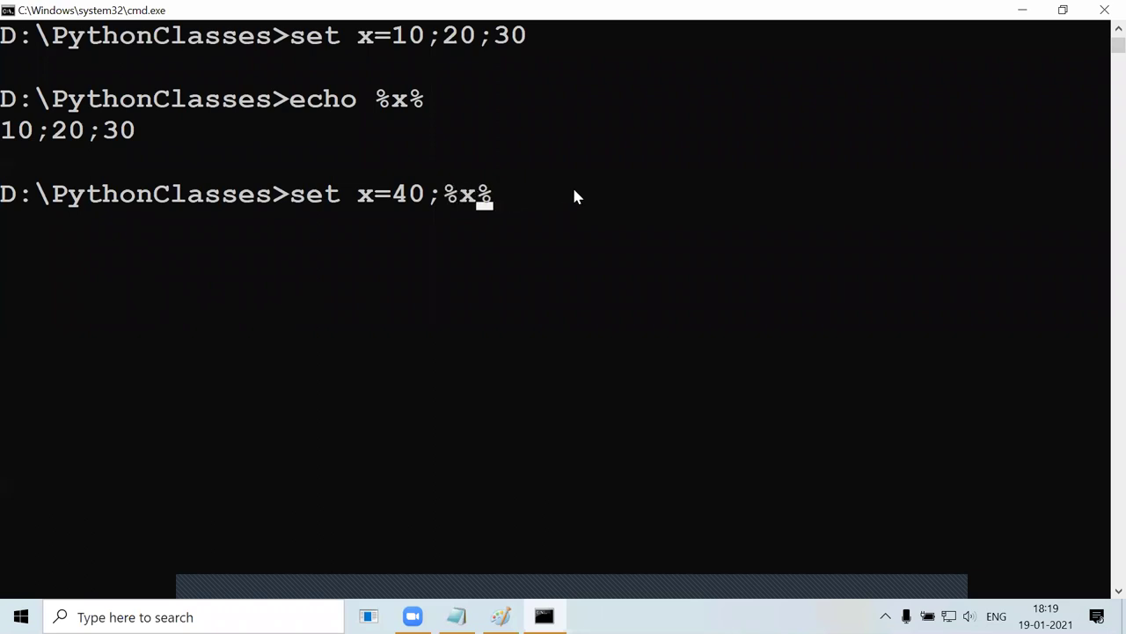
left_click_drag(422, 202, 510, 207)
left_click_drag(168, 139, 4, 156)
left_click(415, 153)
left_click(502, 195)
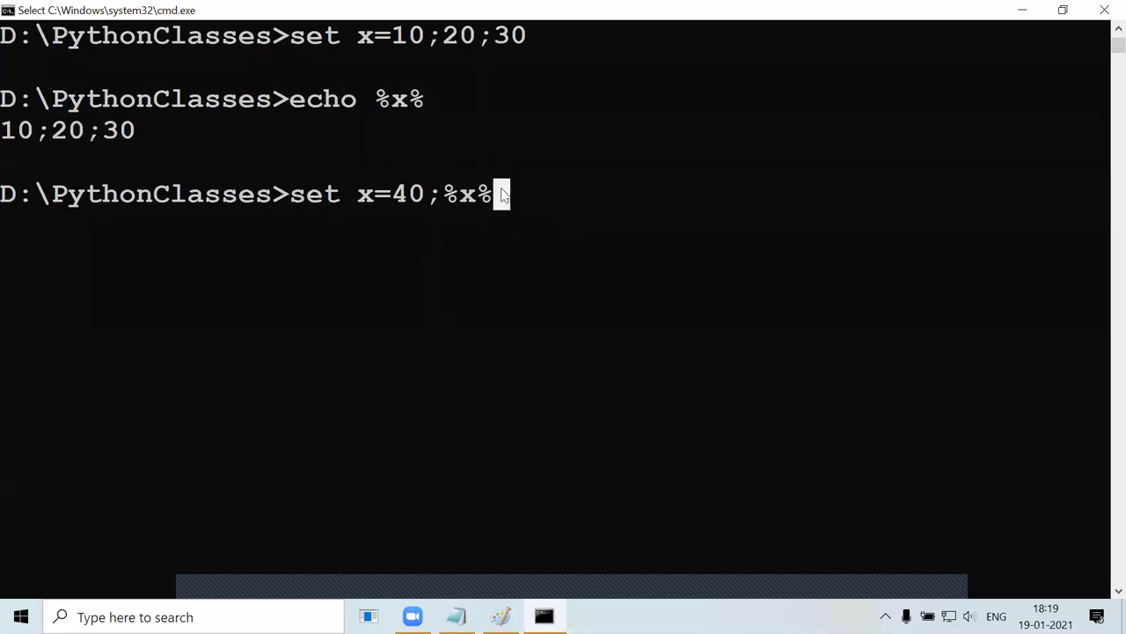
key("Return")
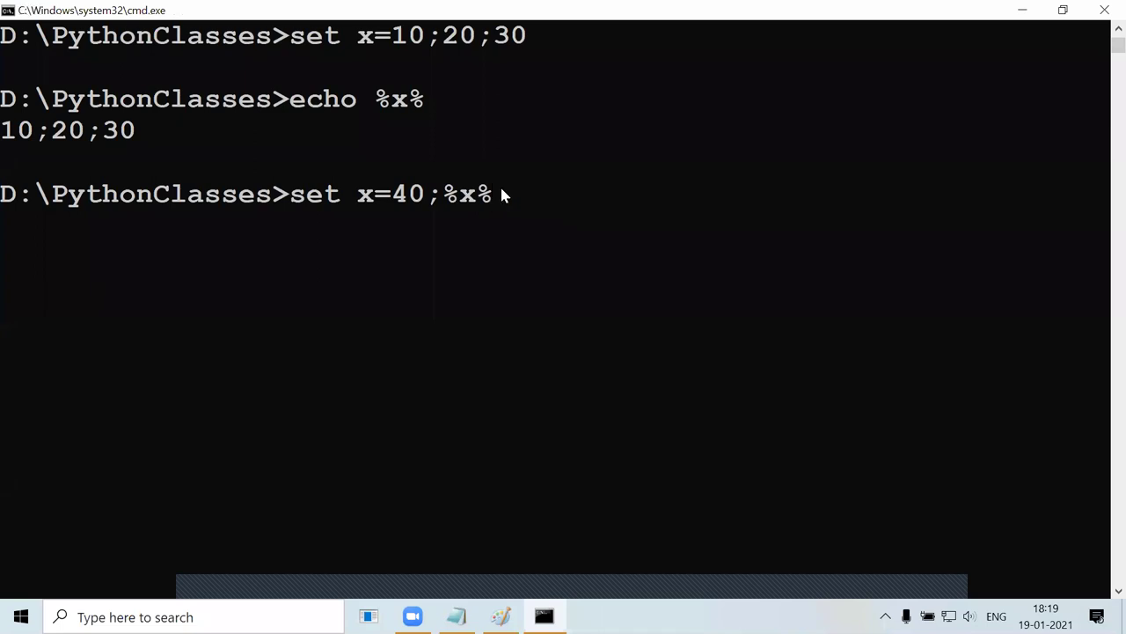
key("Return")
left_click_drag(375, 194, 493, 195)
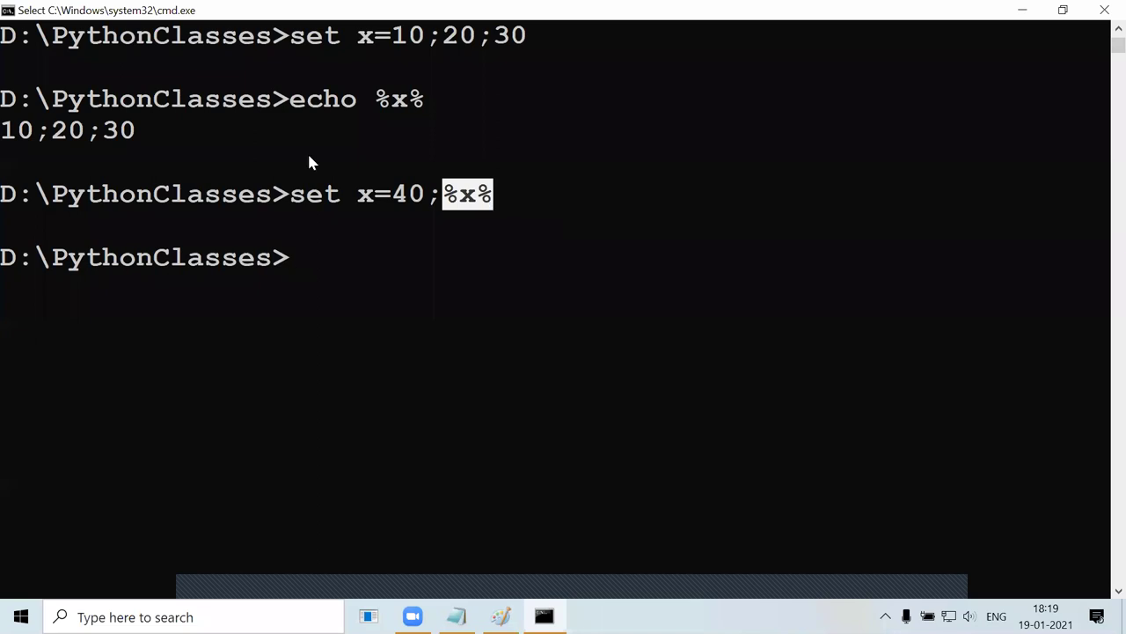
left_click_drag(28, 132, 132, 132)
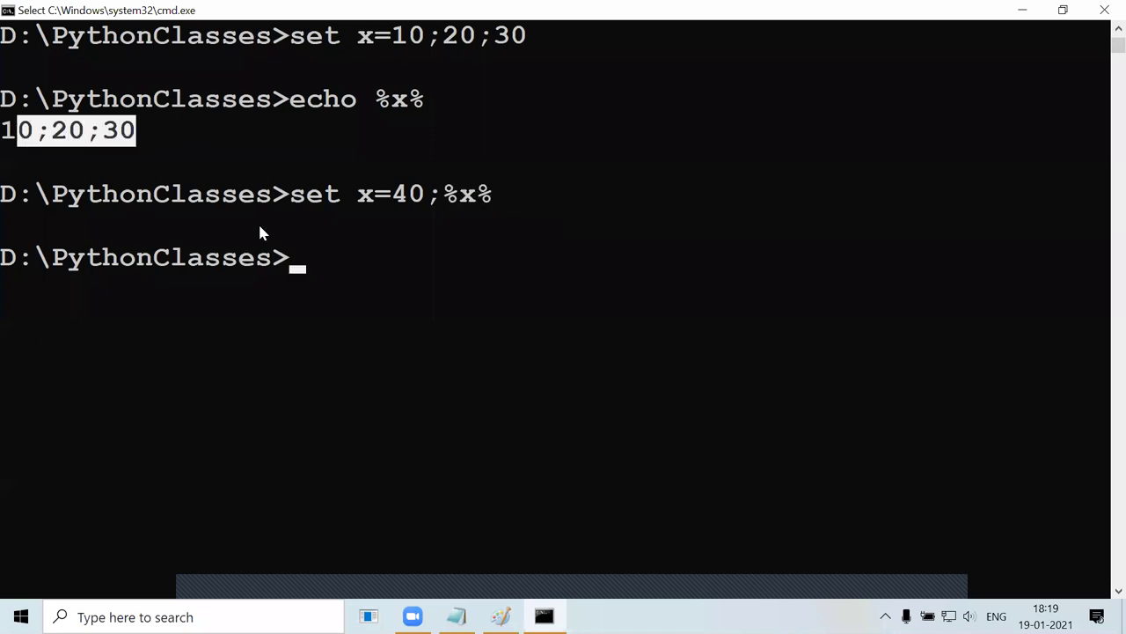
Print x with echo %x% to check the assignment that prepends 40 to its existing values.
left_click(325, 269)
type("echo ")
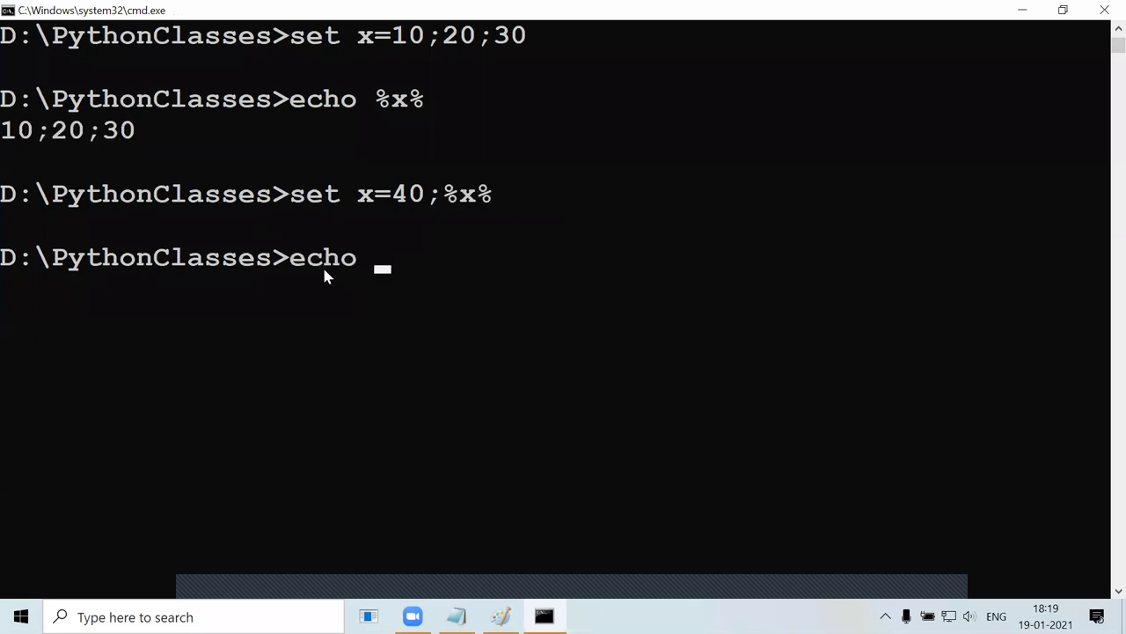
type("%x%")
key("Return")
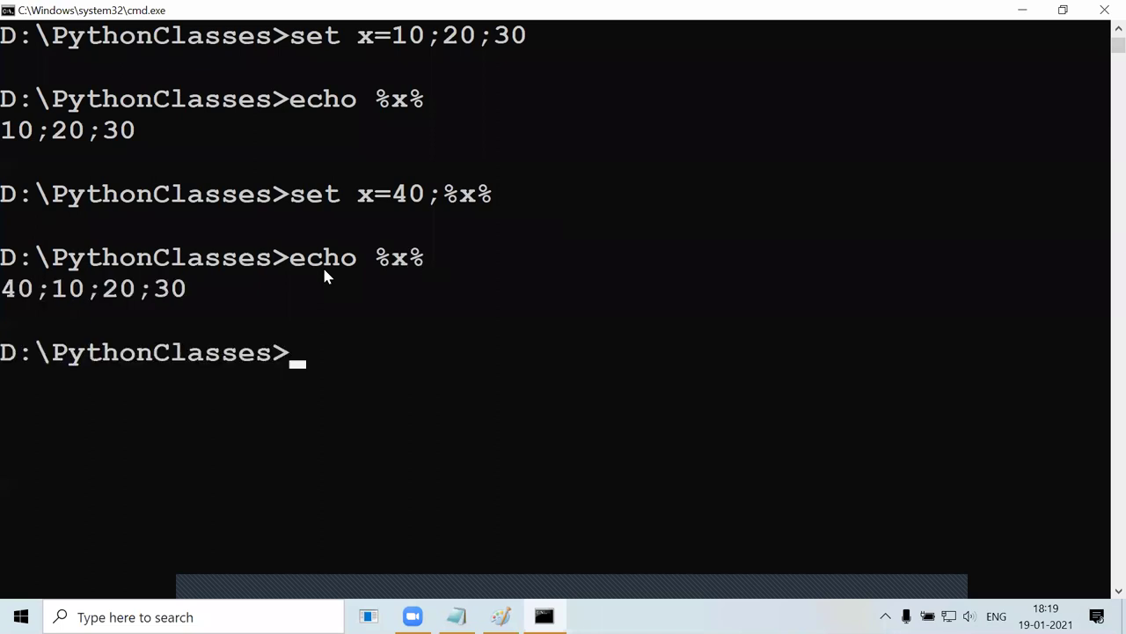
left_click_drag(39, 291, 186, 291)
left_click(59, 288)
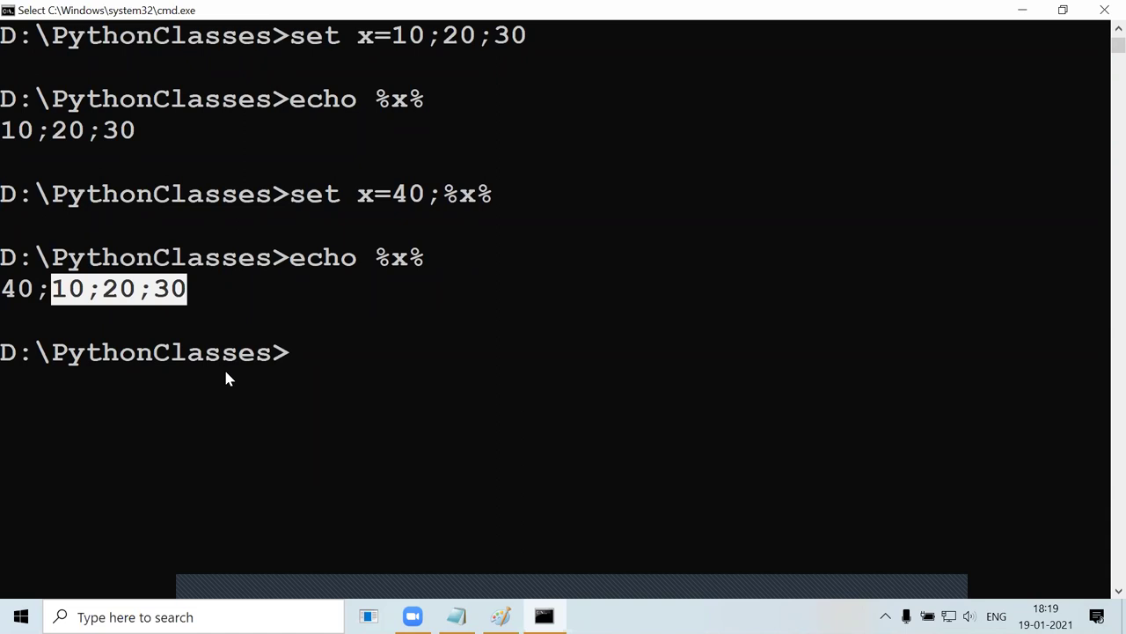
Extend x on both sides of its existing value by running set x=5;%x%;7.
type("se")
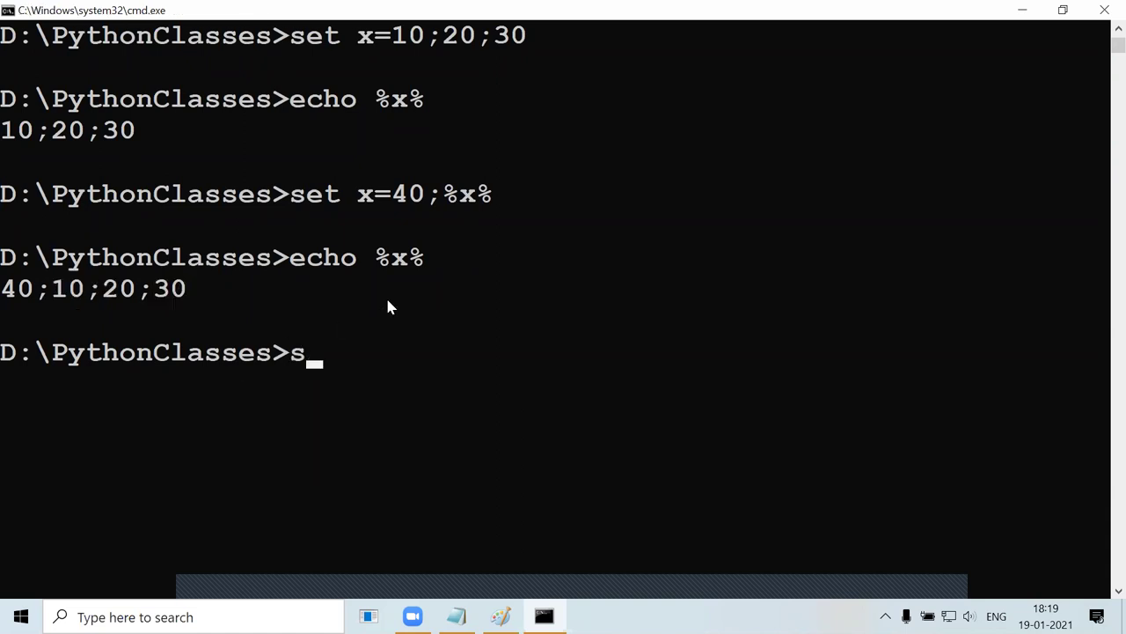
left_click_drag(447, 196, 509, 197)
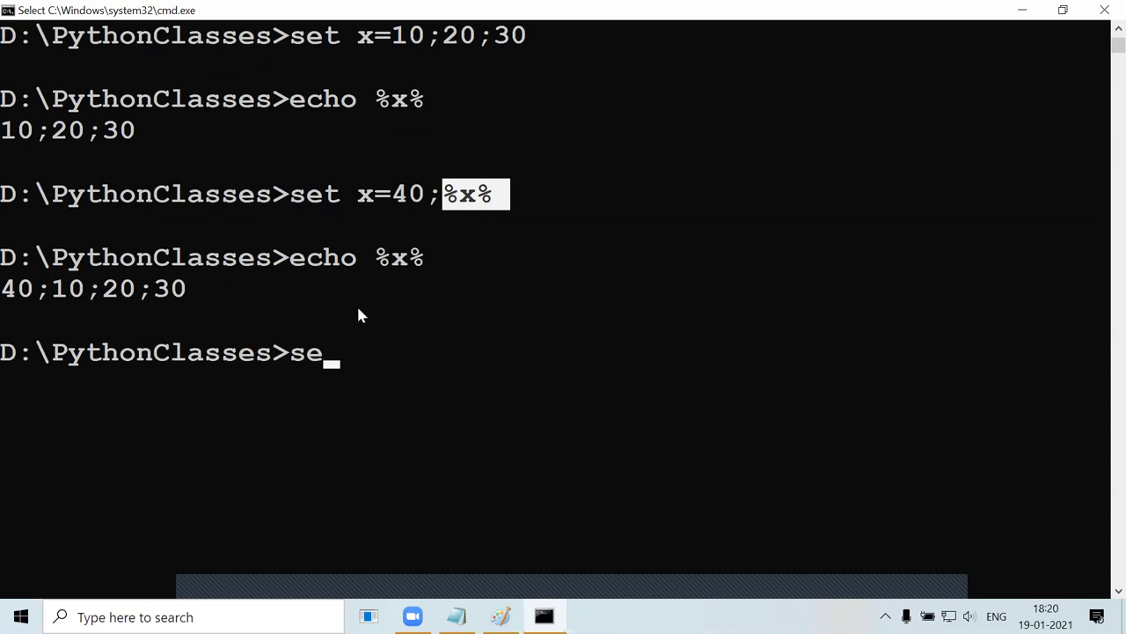
type("t x")
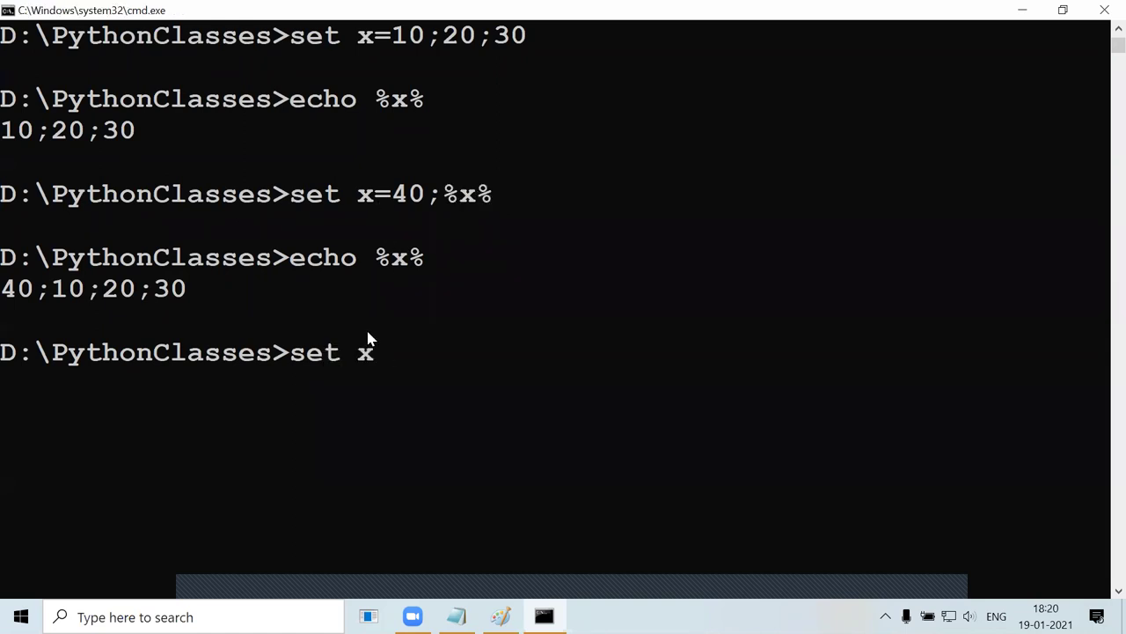
type("=5;%x%;7")
key("Return")
Print x with echo %x% and compare the output with the assignment that adds 5 in front and 7 at the end.
type("echo")
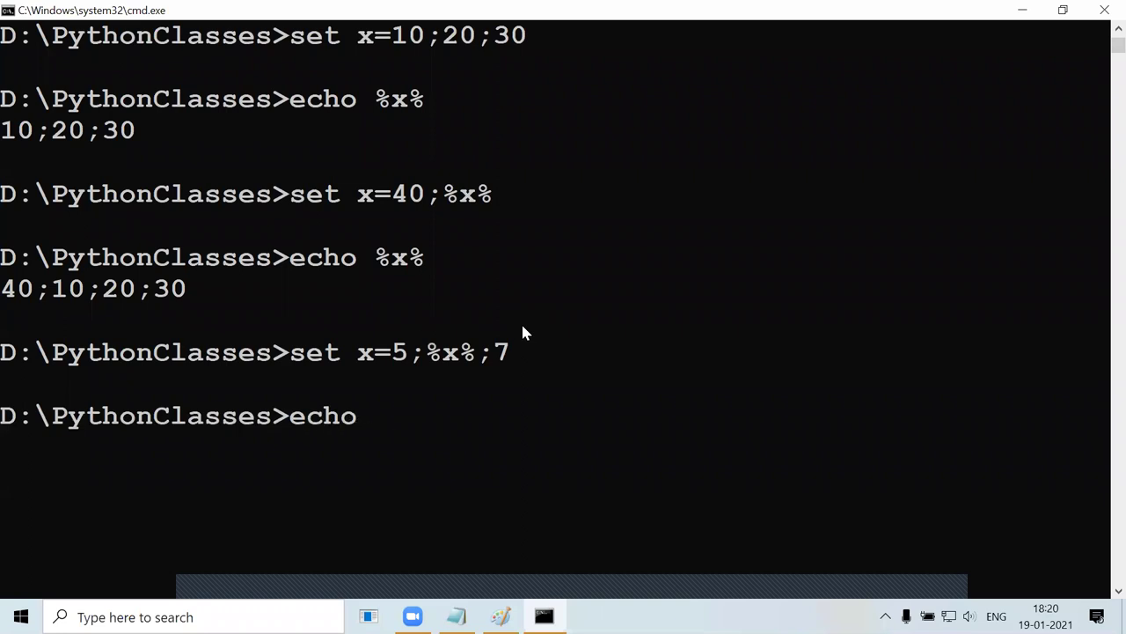
type(" %x%")
left_click_drag(431, 356, 471, 355)
left_click_drag(10, 291, 185, 290)
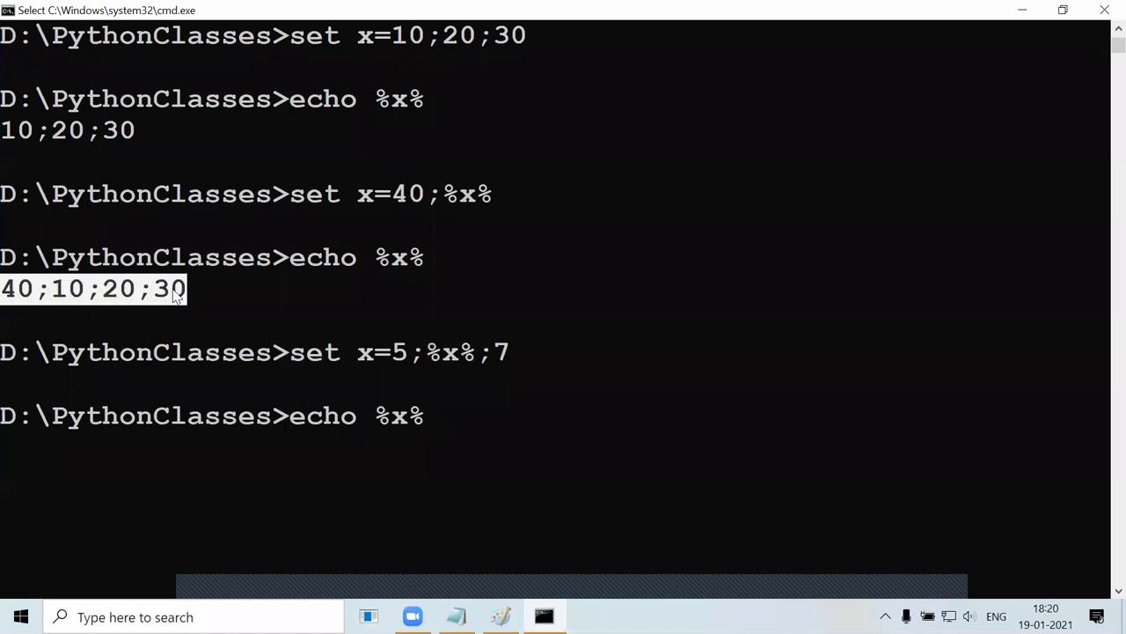
left_click(401, 355)
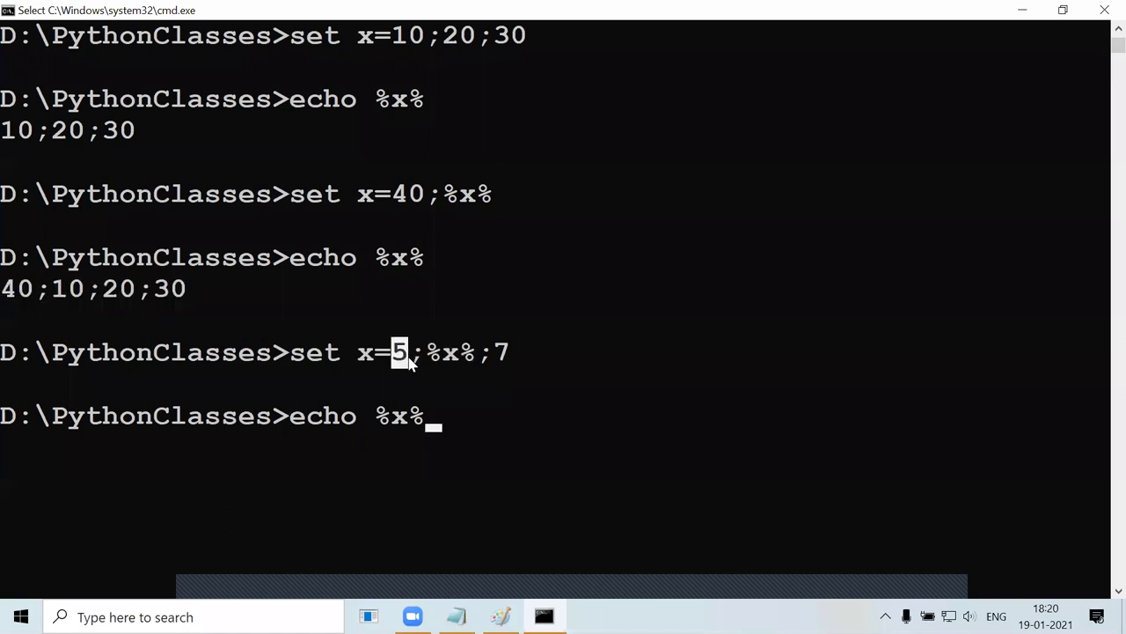
left_click(506, 353)
left_click(509, 419)
key("Return")
left_click_drag(15, 444, 268, 447)
scroll(335, 374, "down", 2)
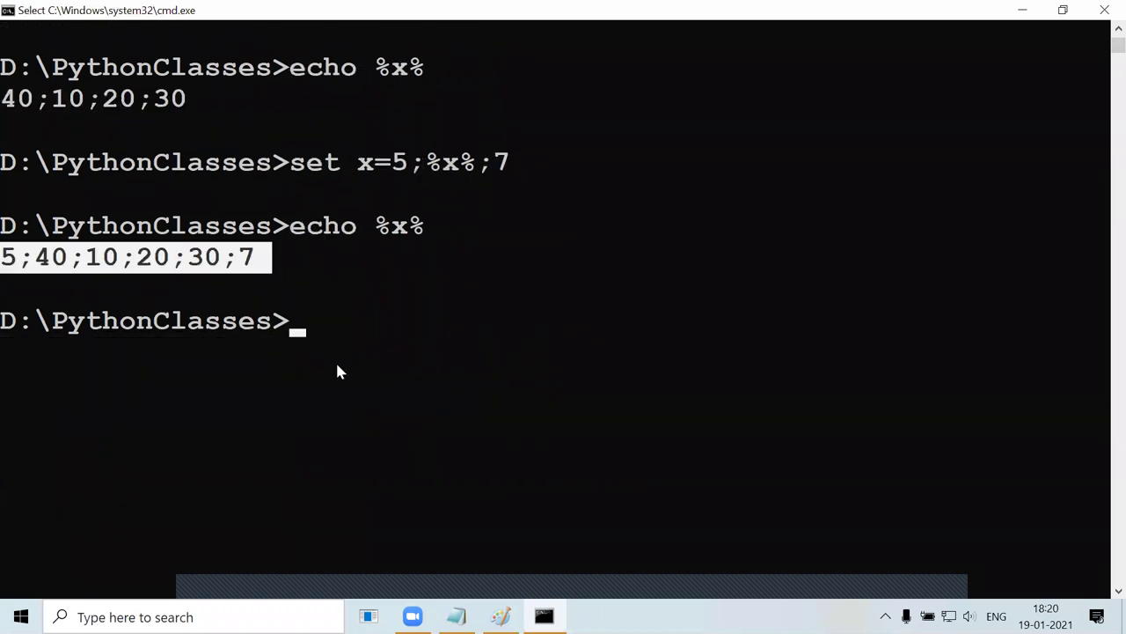
left_click_drag(401, 167, 509, 165)
left_click(504, 166)
left_click_drag(398, 166, 306, 170)
scroll(321, 163, "down", 1)
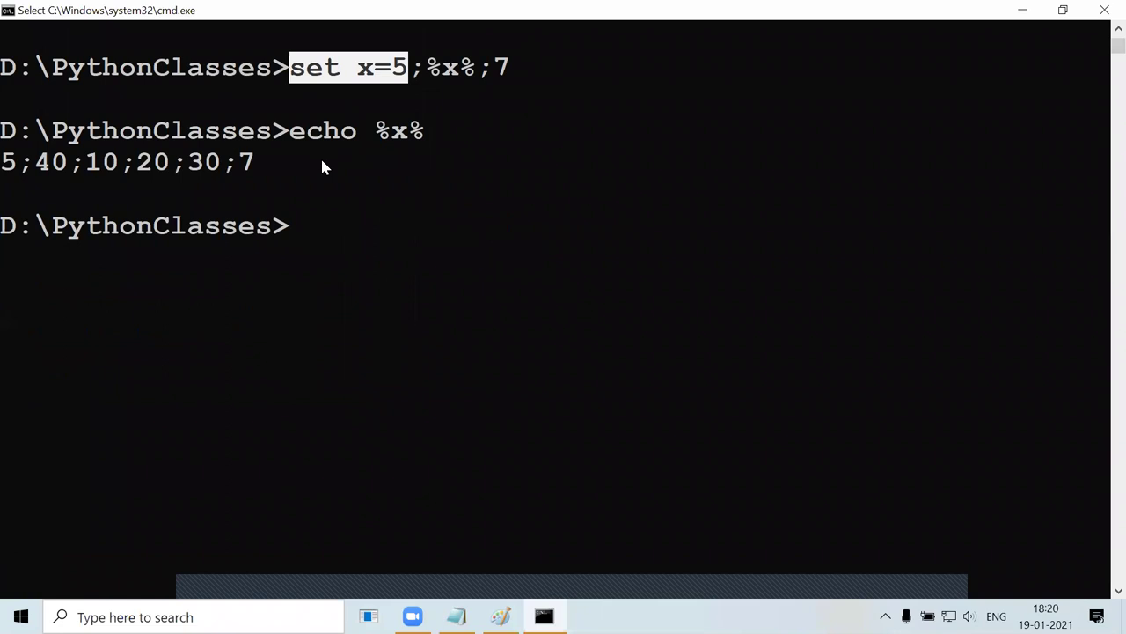
type("path")
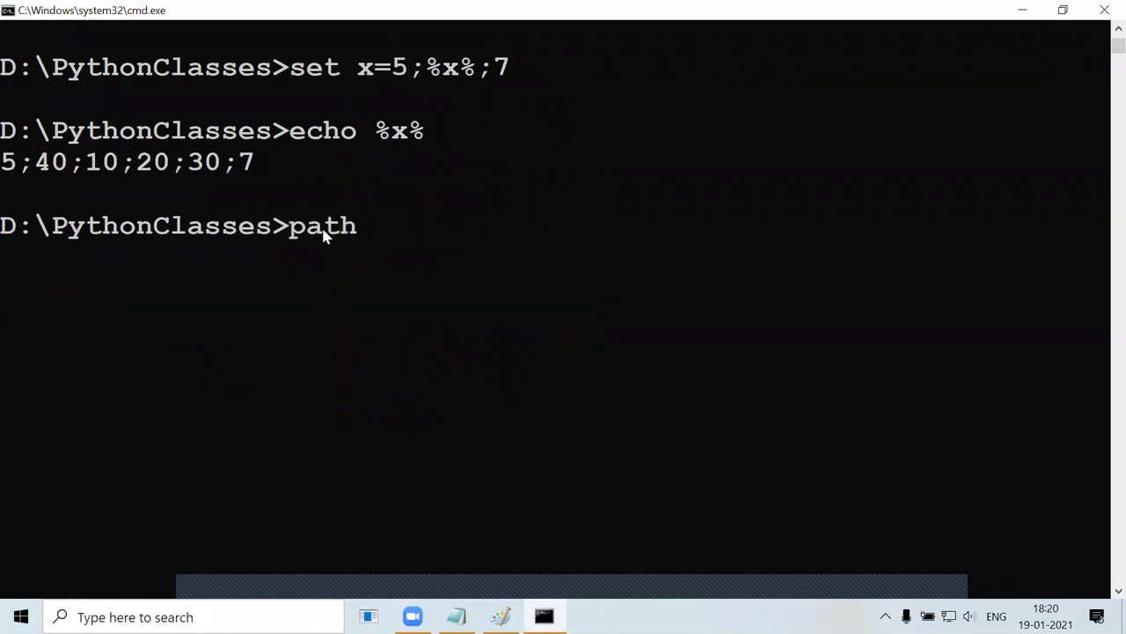
left_click(401, 141)
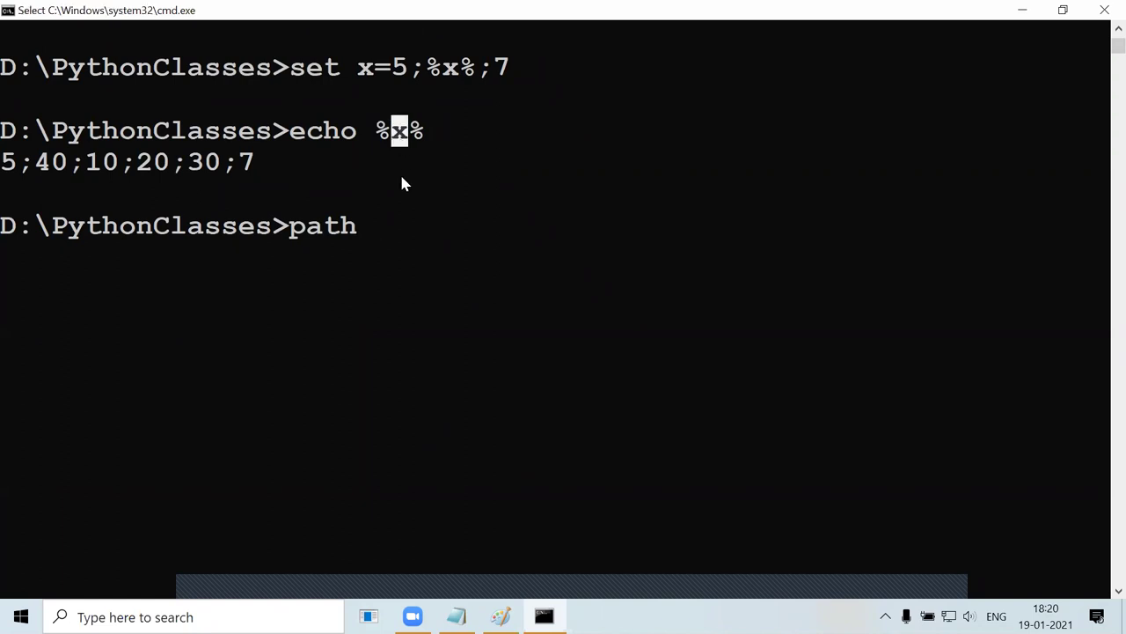
left_click_drag(368, 228, 296, 228)
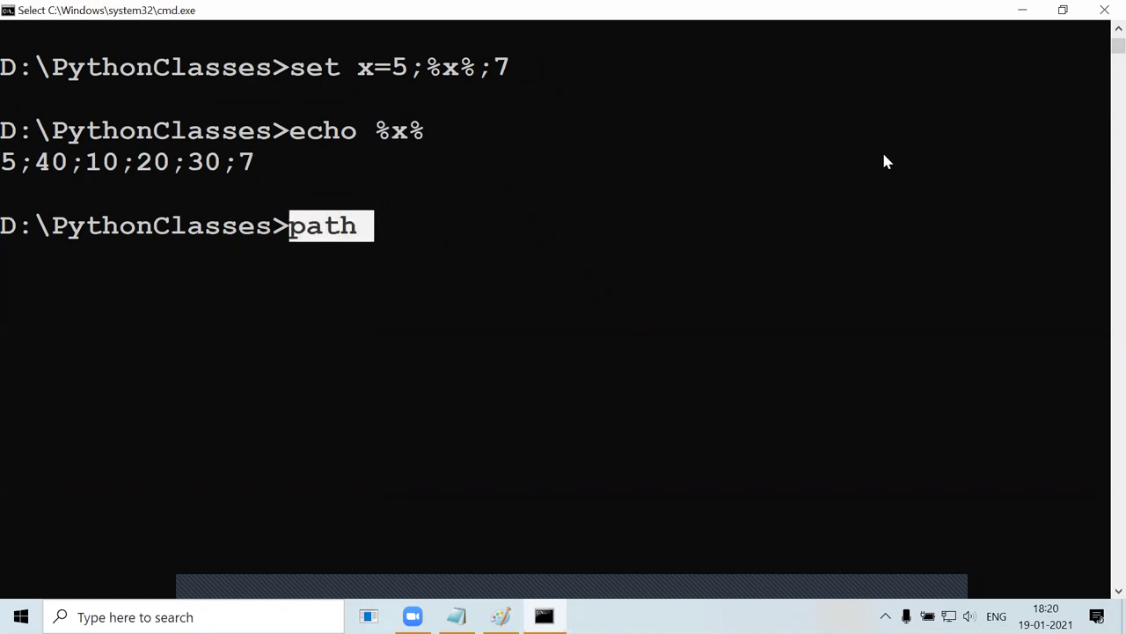
key("BackSpace")
key("BackSpace")
key("BackSpace")
key("BackSpace")
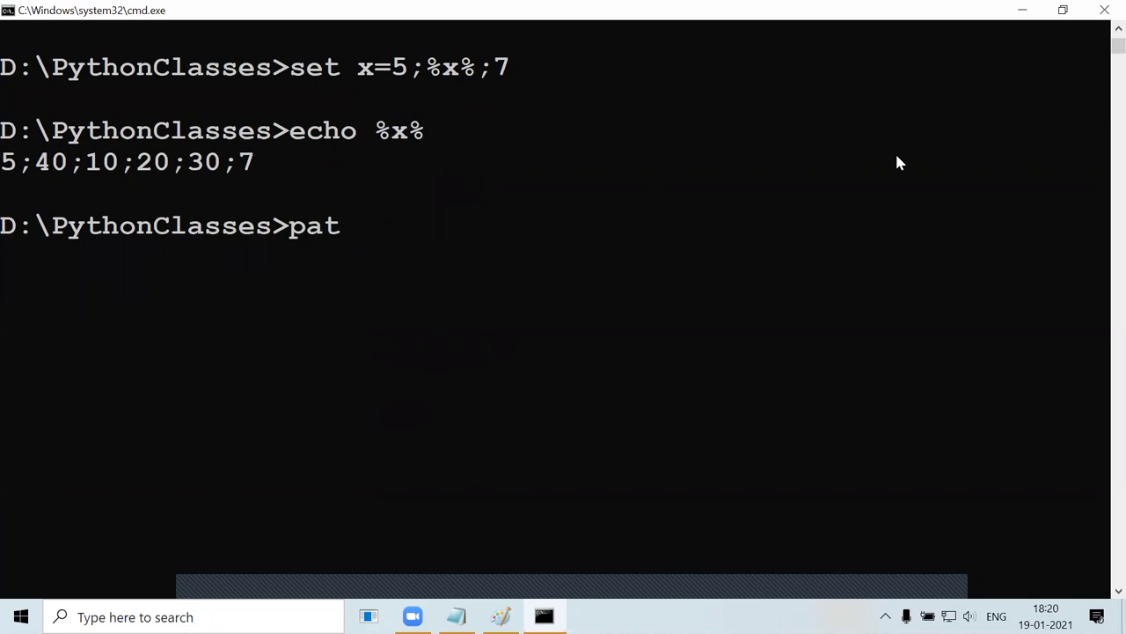
Print the system's path environment variable by running echo %path%.
type("echo")
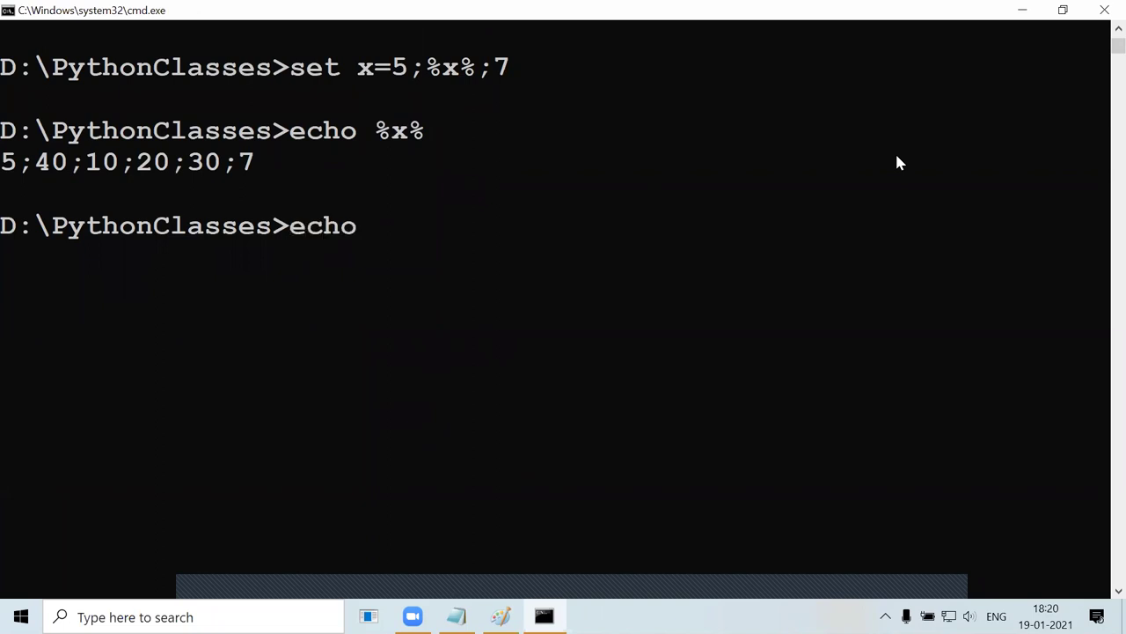
type(" %var%")
key("Left")
key("BackSpace")
key("BackSpace")
key("BackSpace")
type("path")
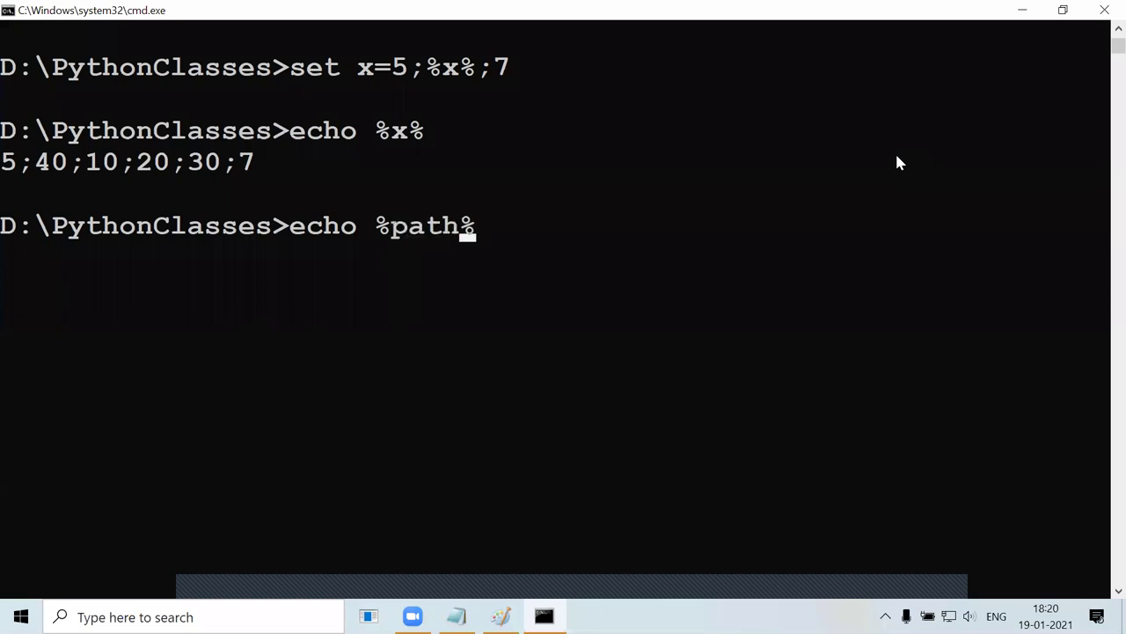
key("Return")
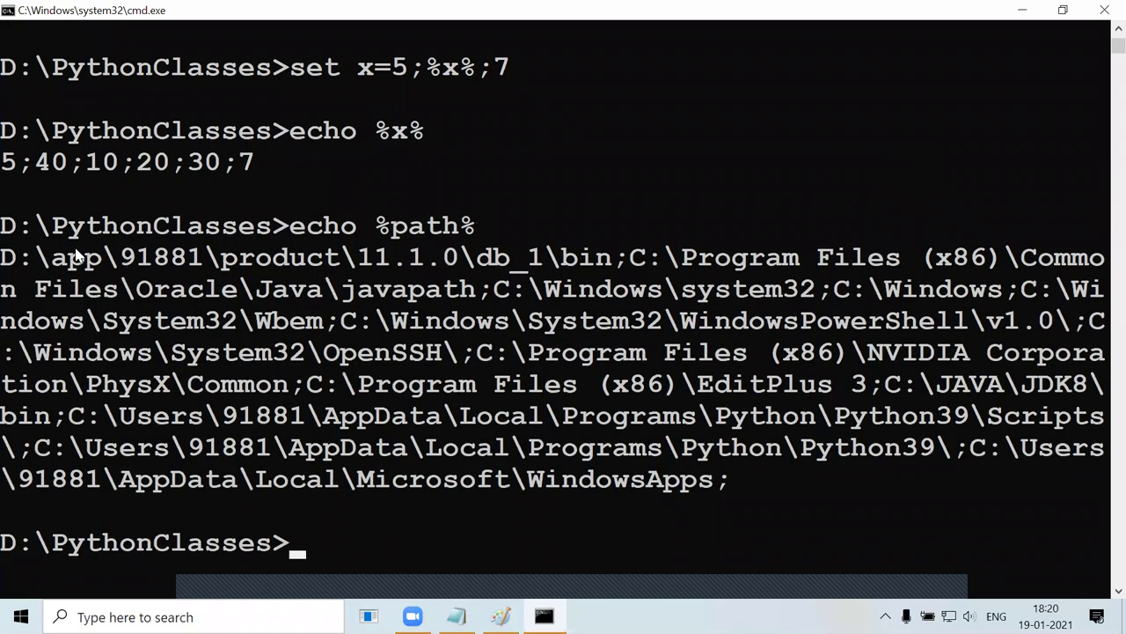
Examine the printed path value as a whole and its first directory entry, the one ending in db_1\bin.
left_click_drag(7, 257, 115, 262)
left_click_drag(192, 282, 739, 503)
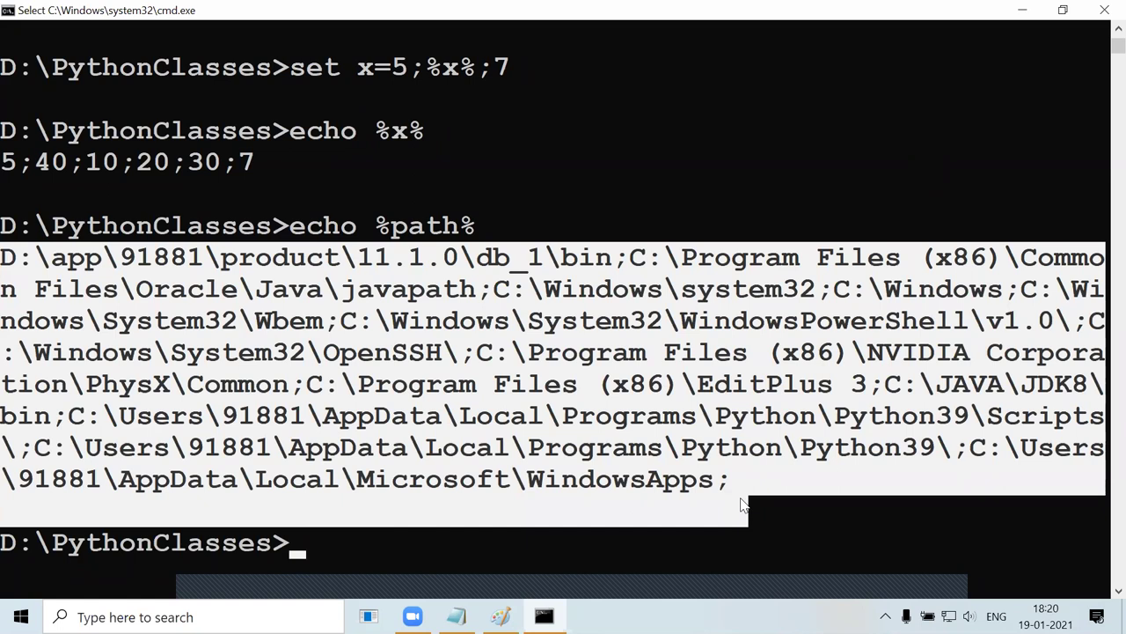
left_click(683, 240)
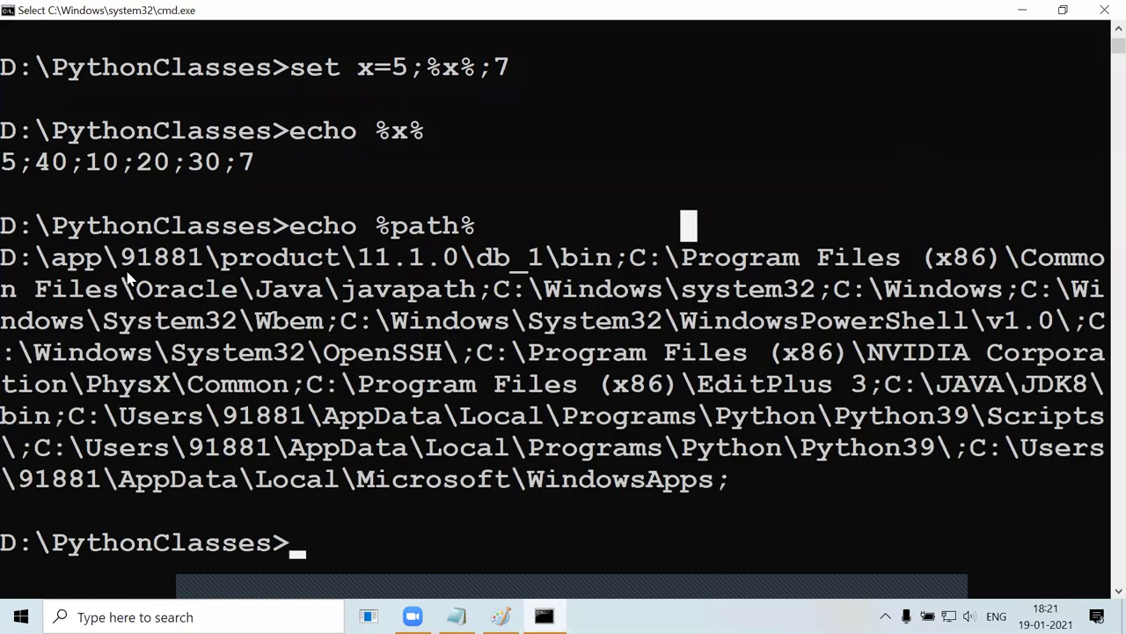
left_click(12, 258)
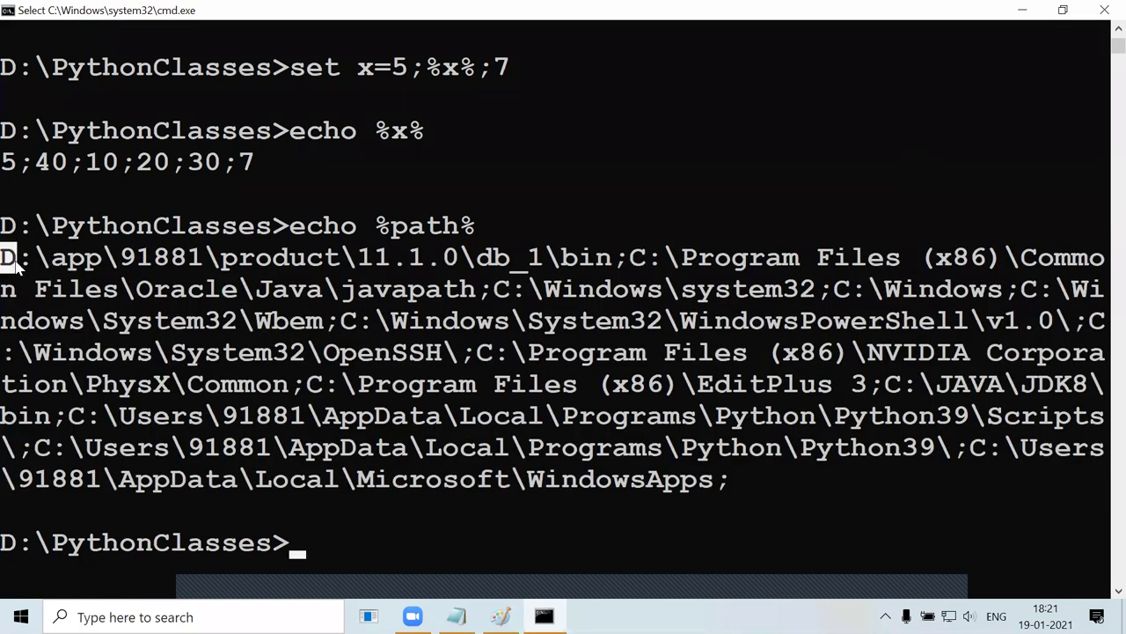
left_click_drag(12, 258, 211, 274)
left_click_drag(123, 259, 607, 264)
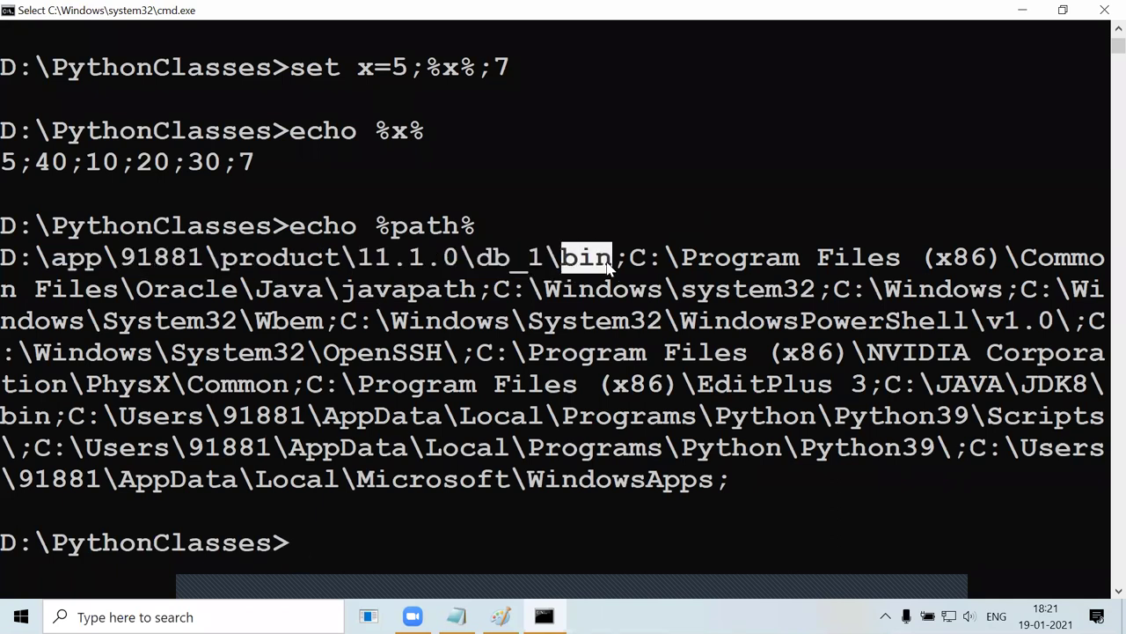
left_click_drag(460, 264, 306, 264)
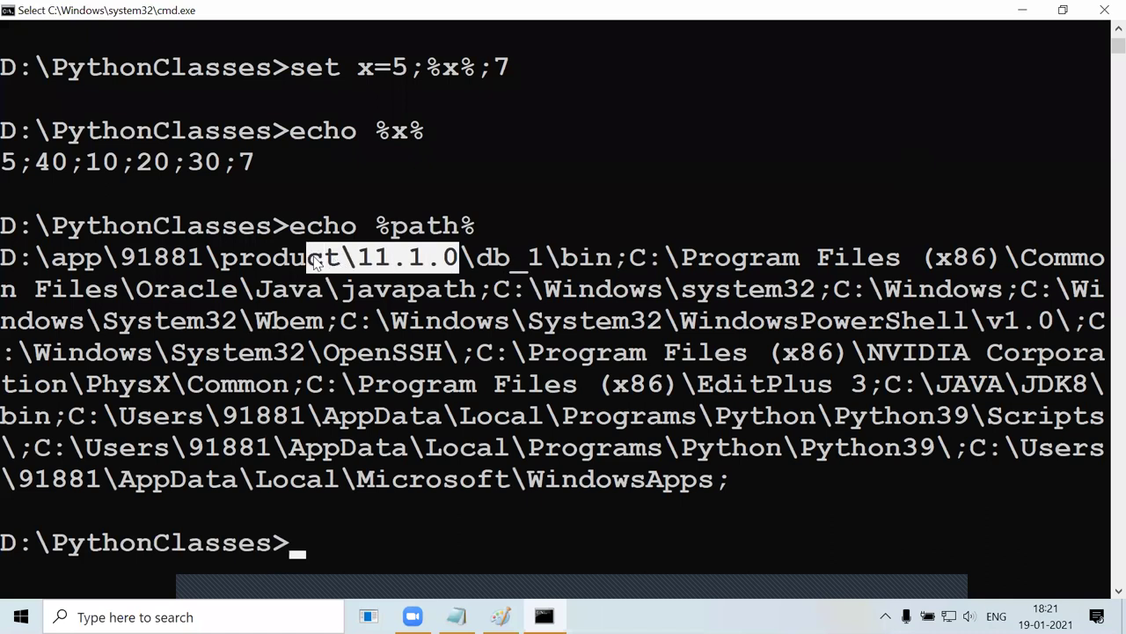
mouse_move(544, 264)
left_mouse_down()
mouse_move(627, 264)
mouse_move(537, 265)
left_mouse_up()
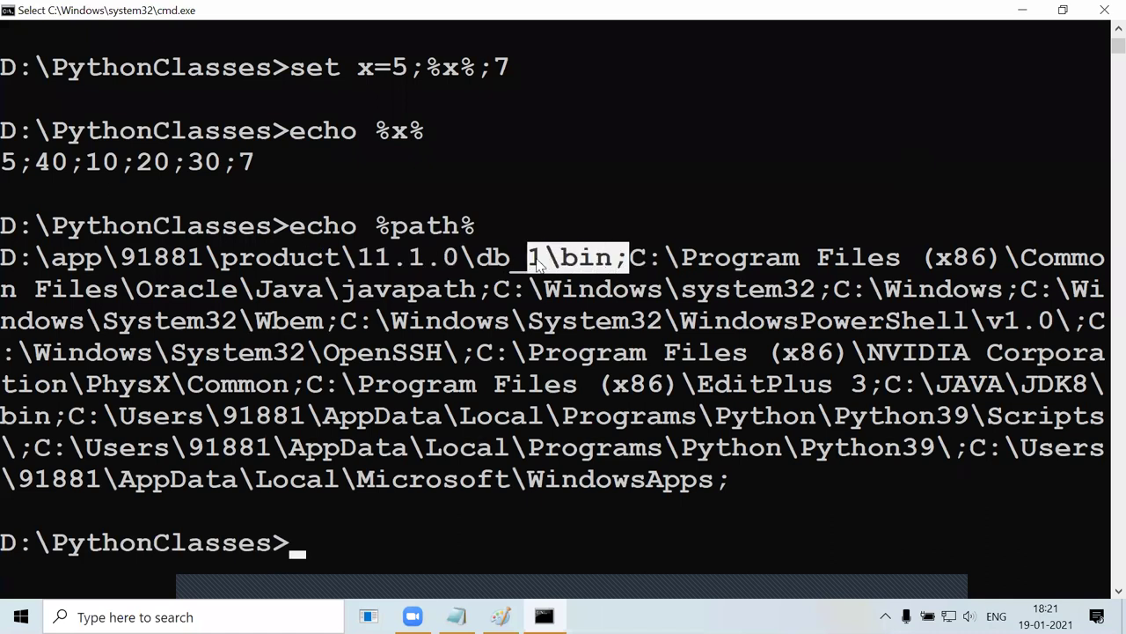
Examine the remaining semicolon-separated directories of the printed path value, from the javapath and system32 entries through to the WindowsApps entry.
left_click_drag(658, 264, 1023, 264)
left_click_drag(469, 292, 356, 296)
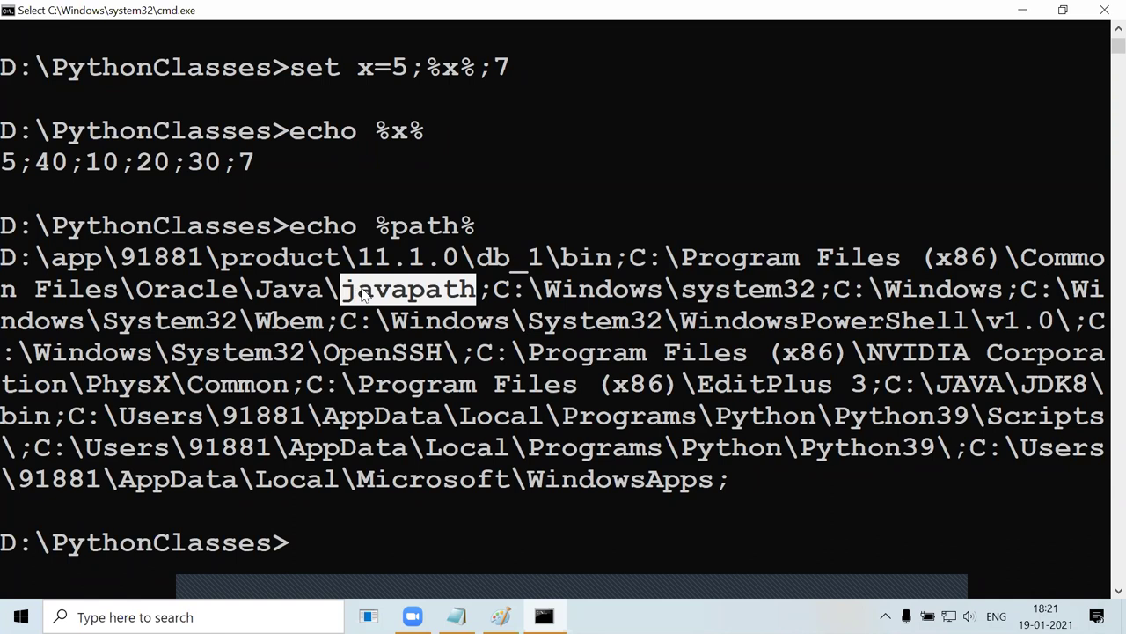
left_click_drag(491, 296, 815, 300)
mouse_move(695, 298)
left_mouse_down()
mouse_move(817, 291)
mouse_move(698, 293)
left_mouse_up()
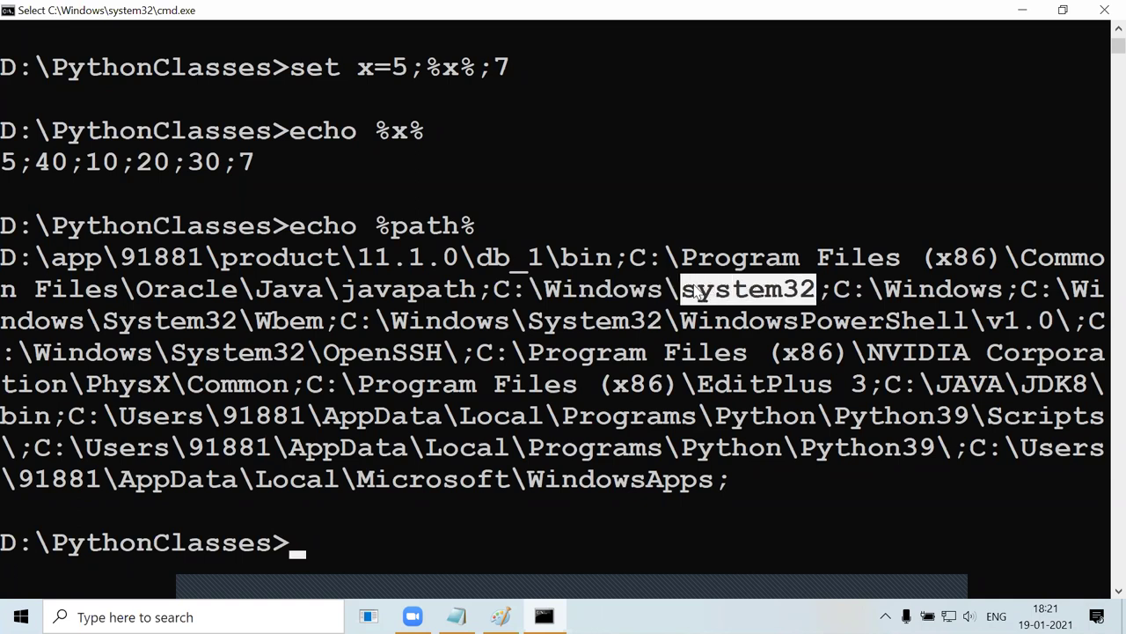
left_click(698, 293)
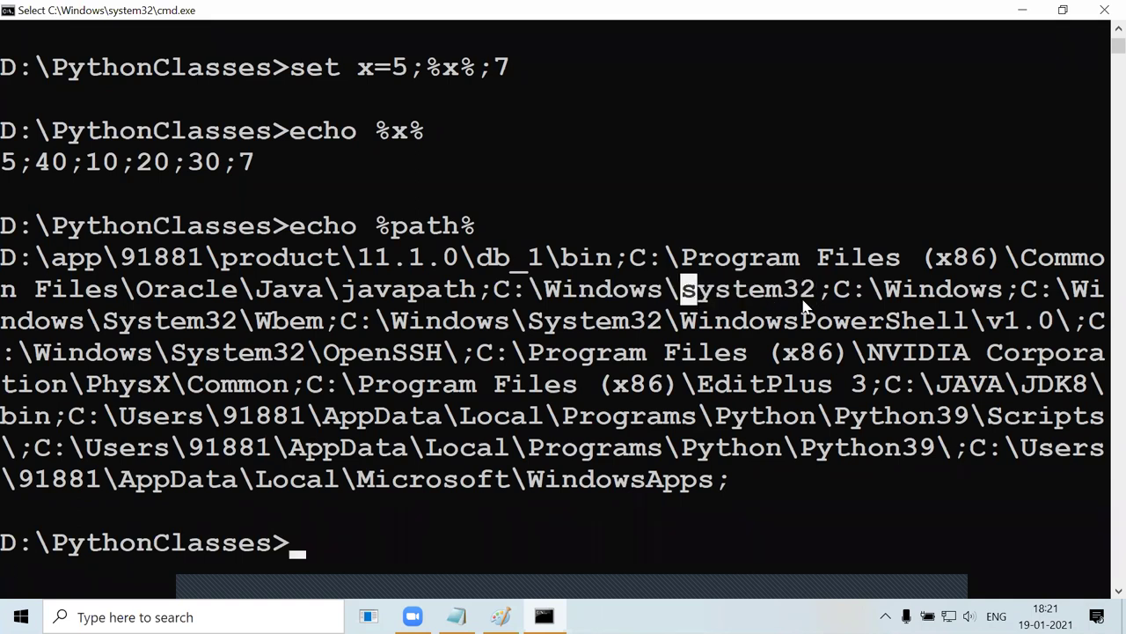
mouse_move(836, 293)
left_mouse_down()
mouse_move(1013, 301)
mouse_move(845, 295)
left_mouse_up()
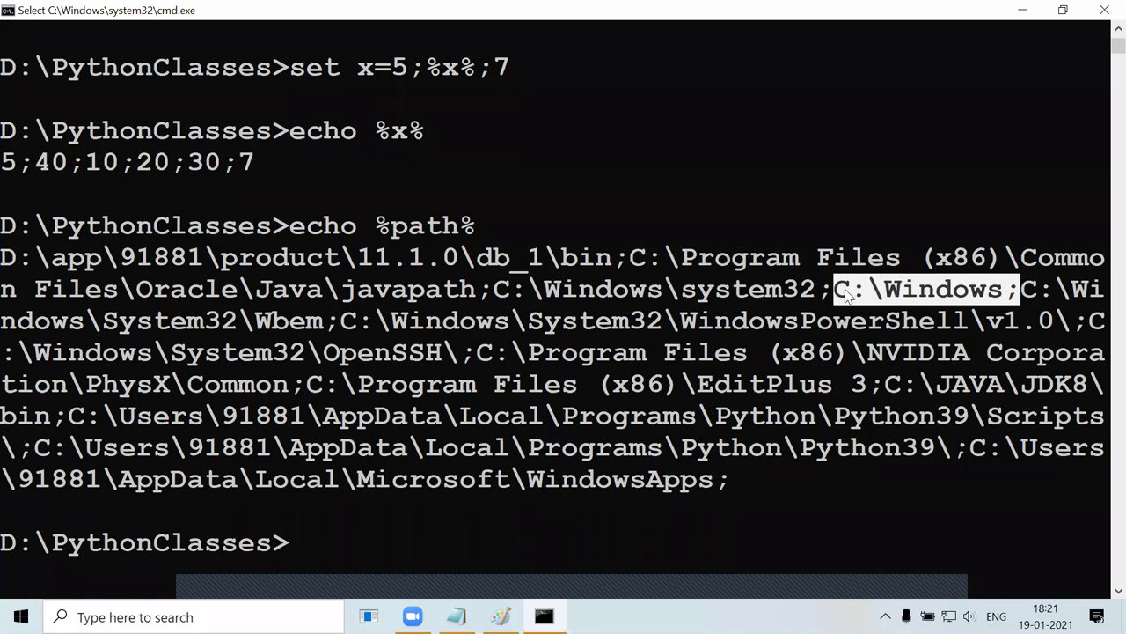
left_click_drag(1046, 302, 1066, 302)
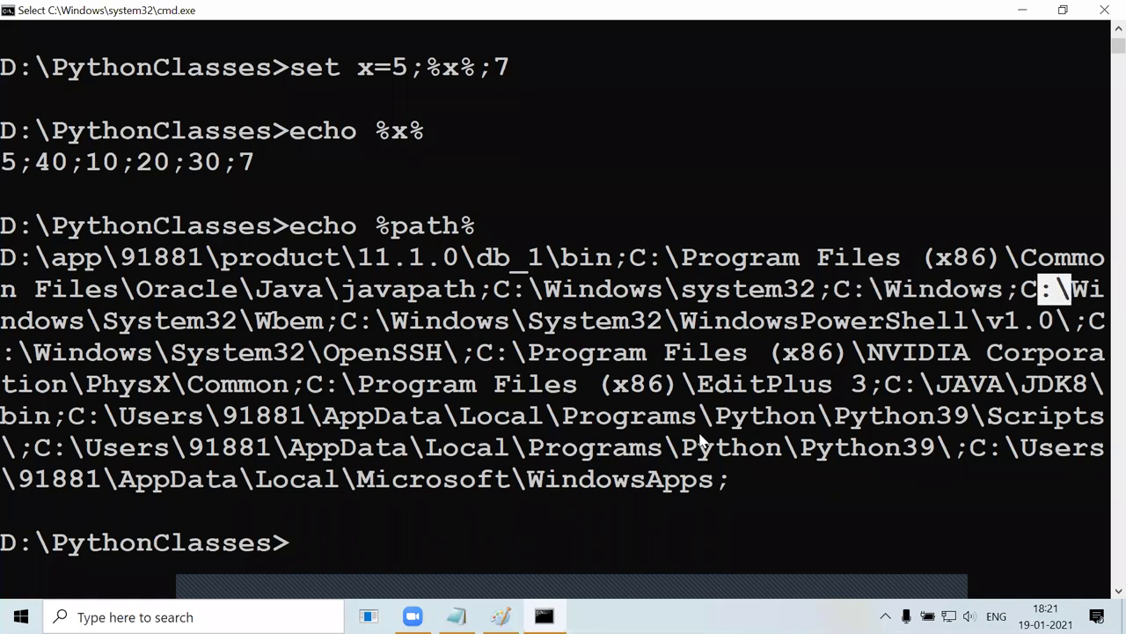
left_click_drag(352, 480, 756, 481)
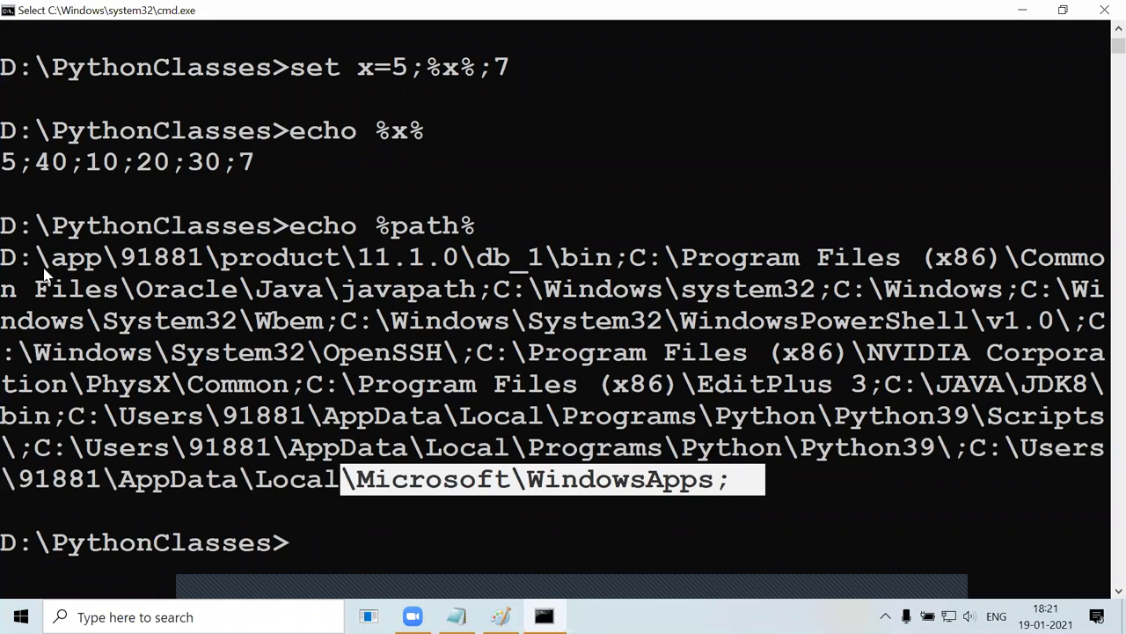
left_click_drag(4, 257, 717, 482)
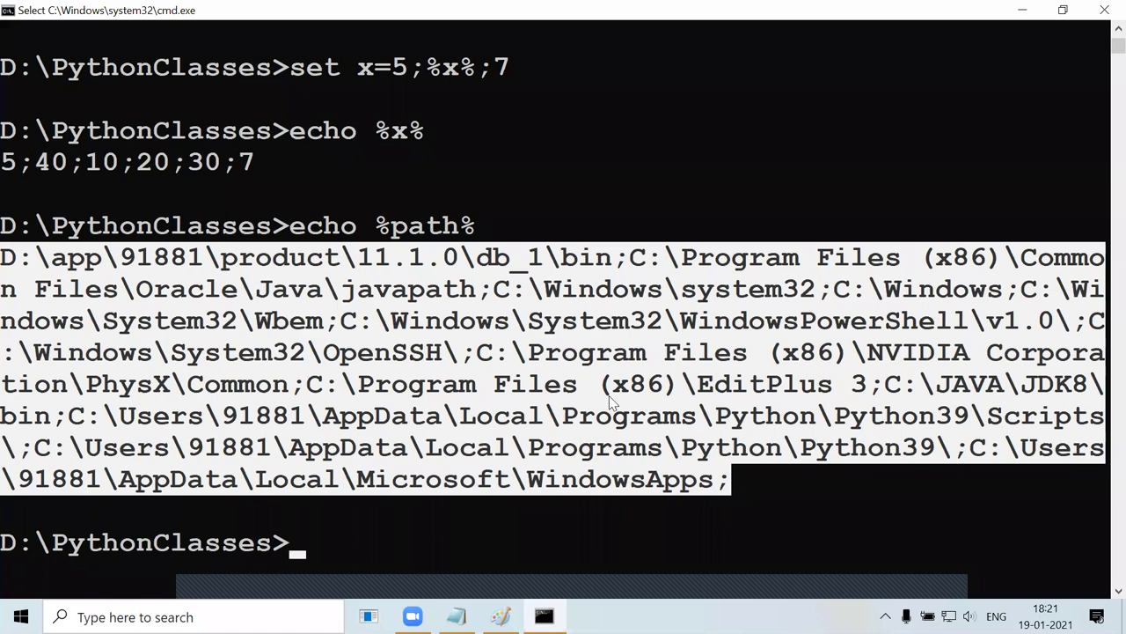
scroll(554, 381, "down", 2)
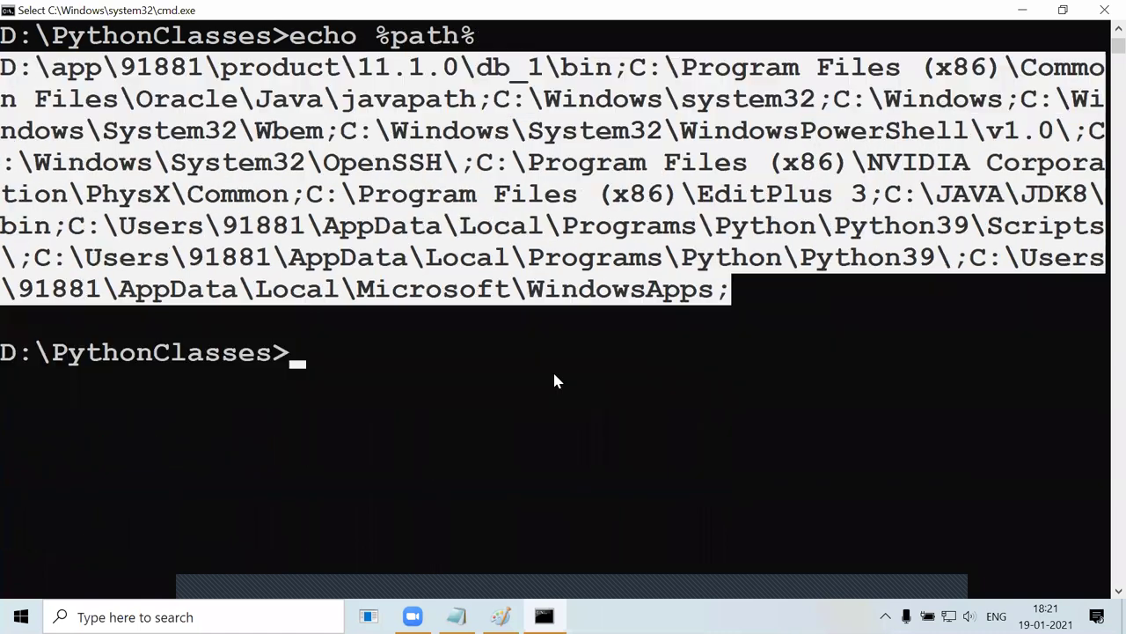
left_click(489, 320)
left_click(737, 292)
left_click_drag(709, 297, 4, 75)
left_click(327, 363)
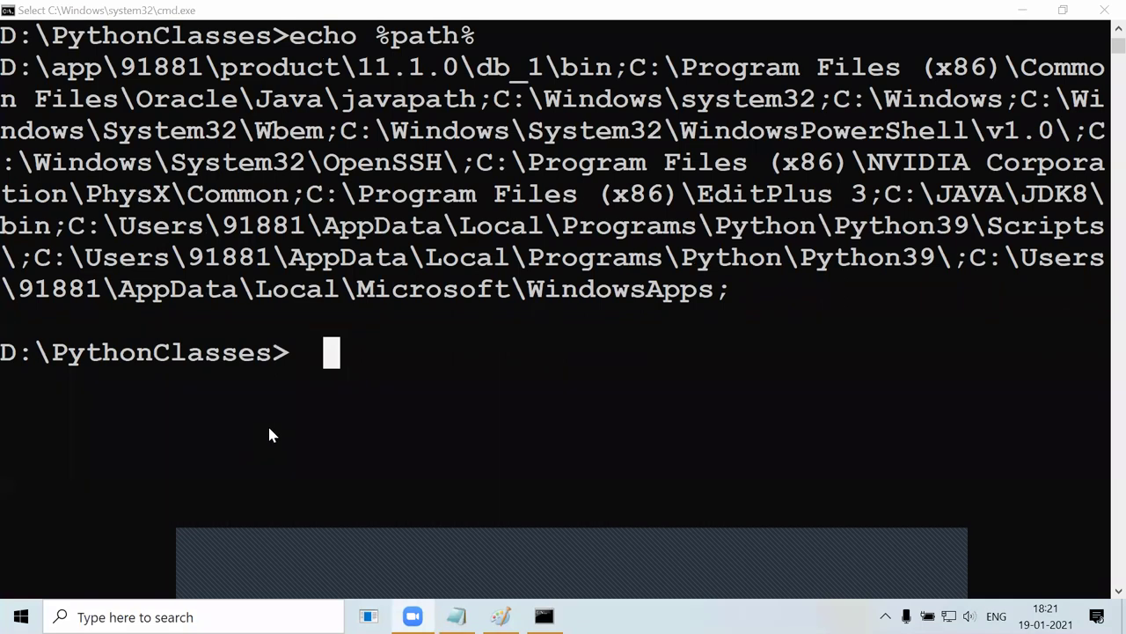
left_click(388, 367)
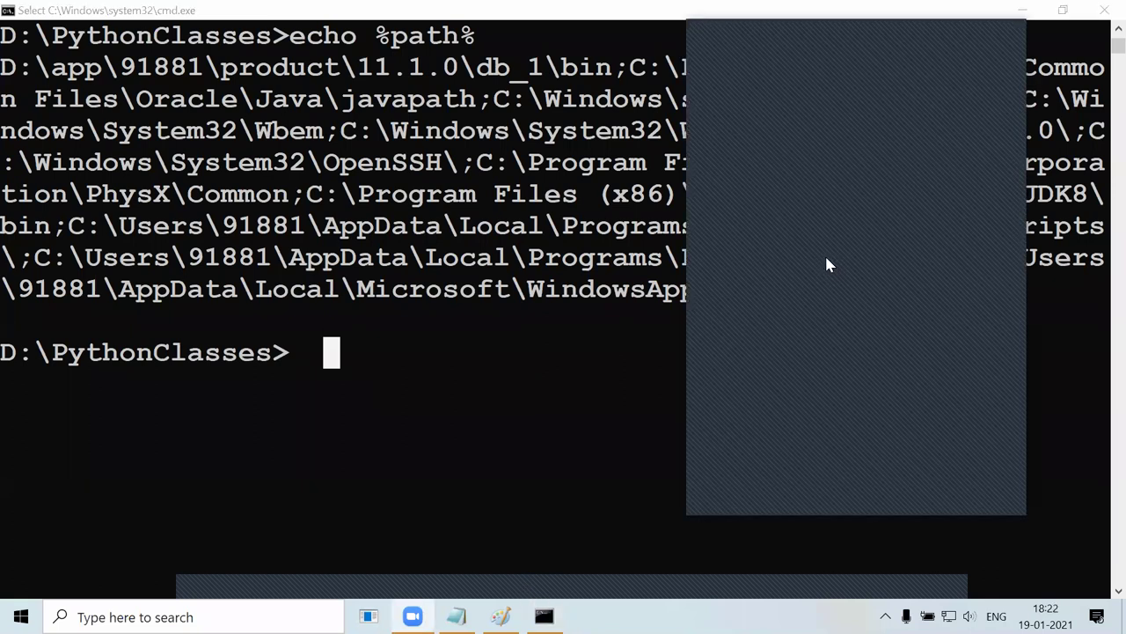
left_click(994, 34)
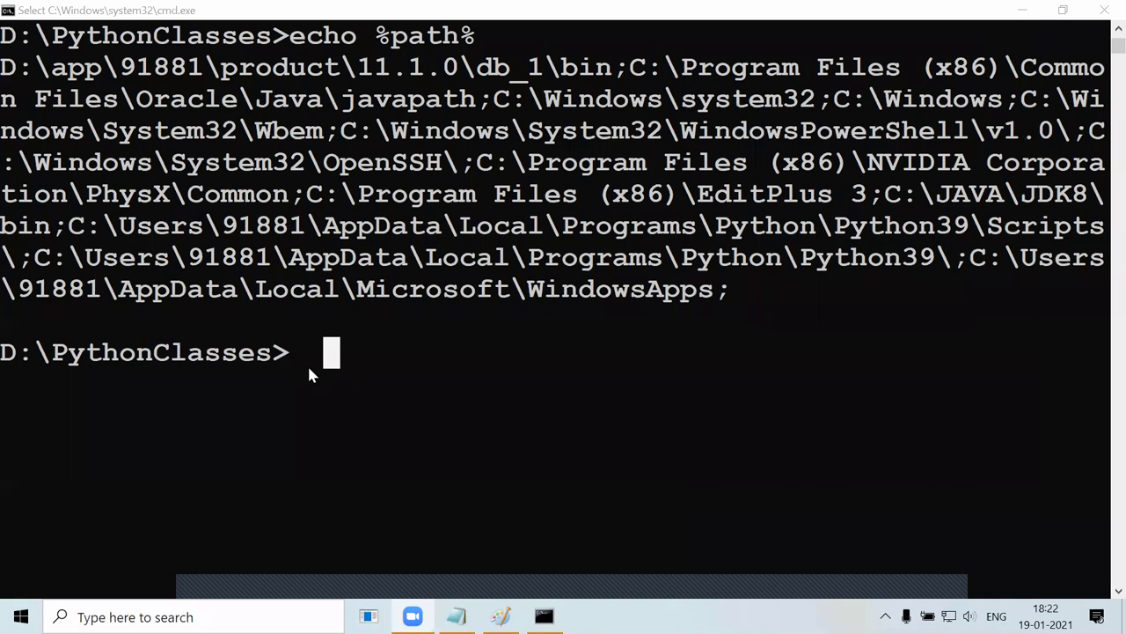
type("se")
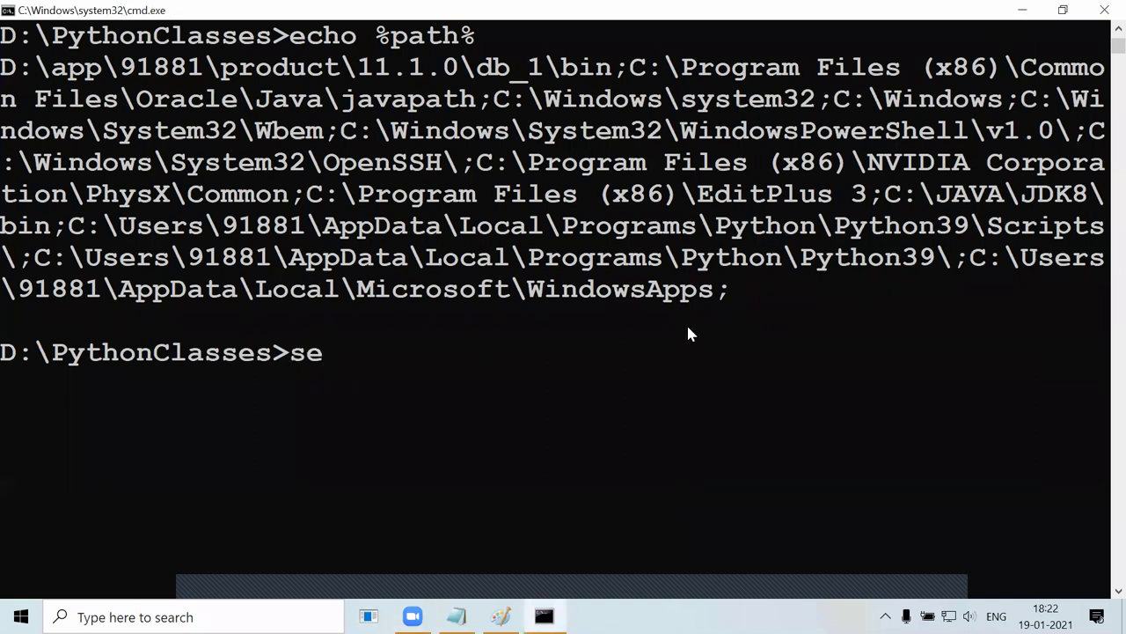
type("t path=?")
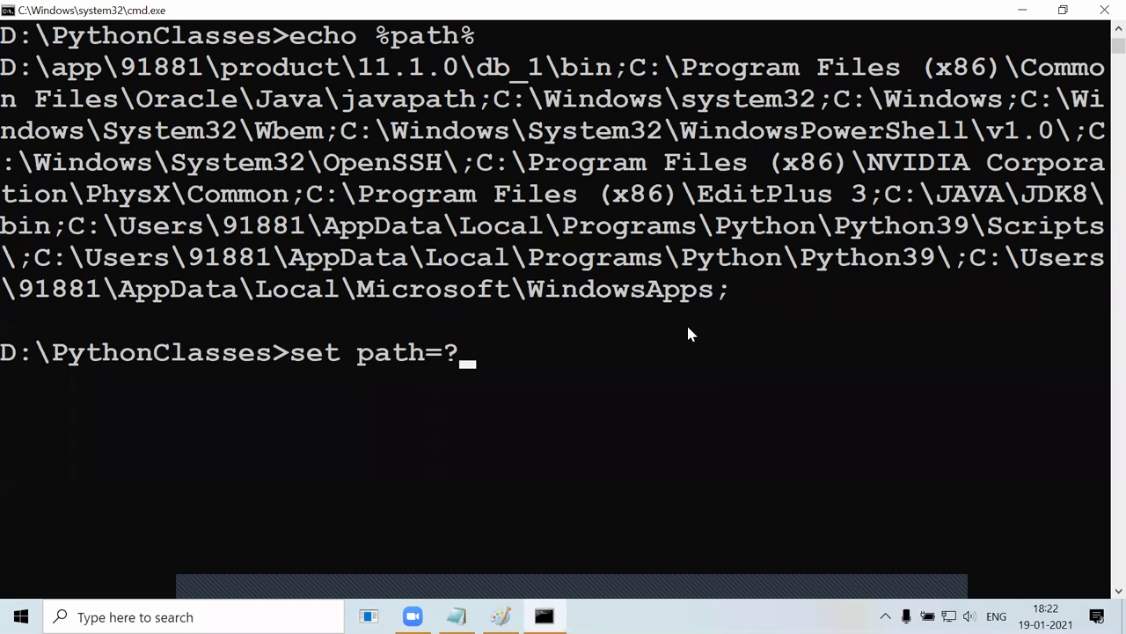
type("c:\tem")
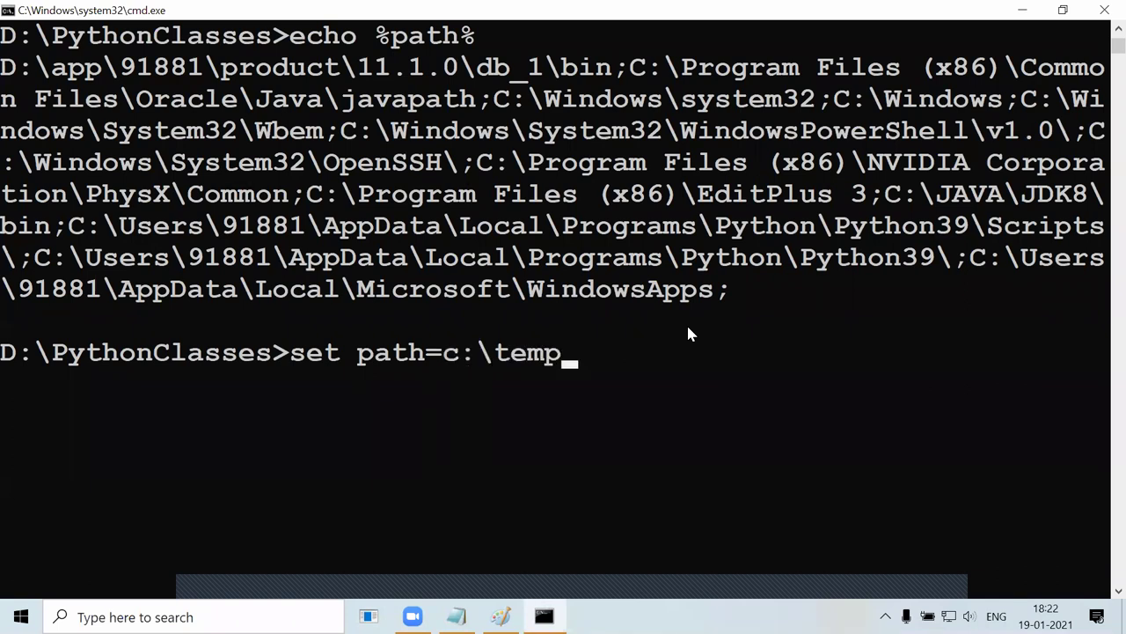
mouse_move(16, 78)
left_mouse_down()
mouse_move(602, 275)
mouse_move(755, 302)
mouse_move(754, 289)
mouse_move(88, 132)
mouse_move(5, 71)
left_mouse_up()
left_click_drag(456, 363, 581, 374)
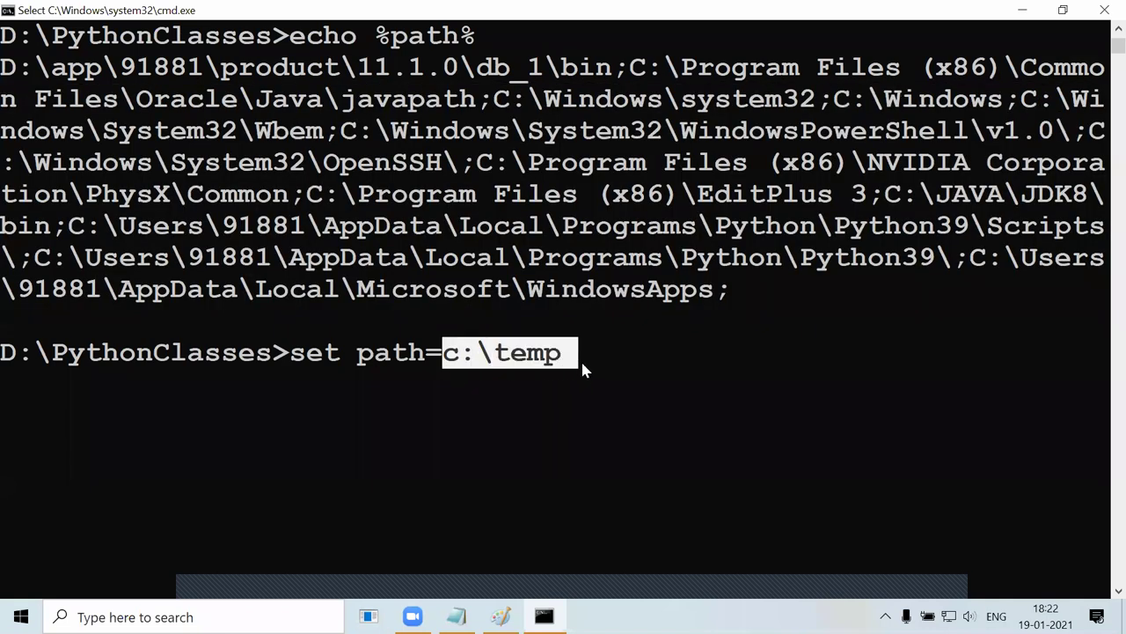
left_click(581, 359)
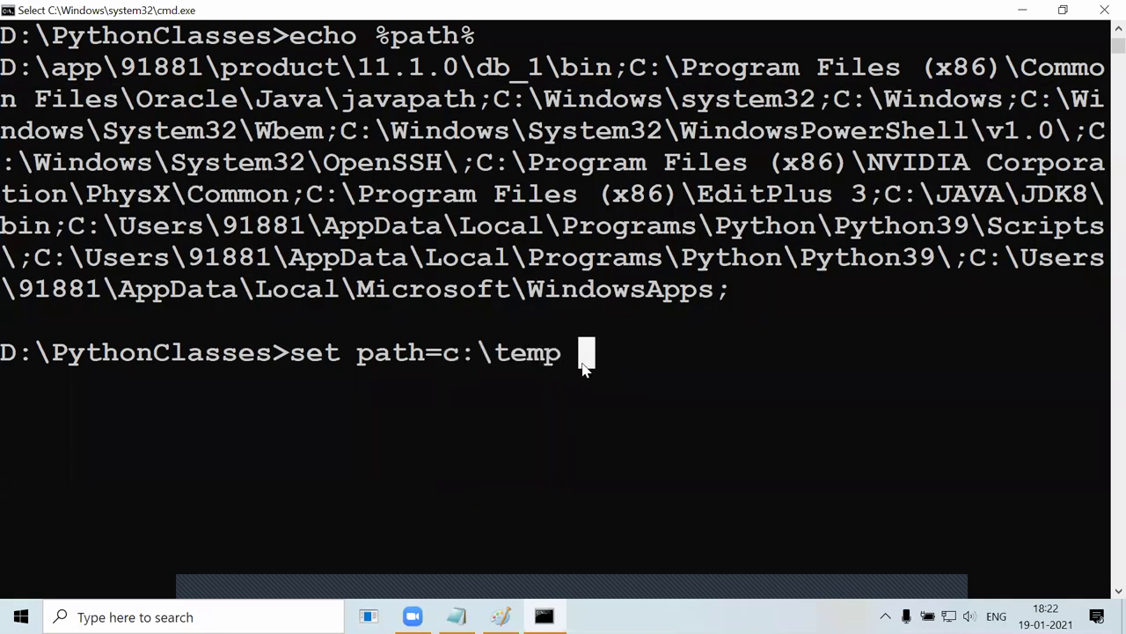
key("Escape")
key("BackSpace")
key("BackSpace")
key("BackSpace")
key("BackSpace")
key("BackSpace")
key("BackSpace")
key("BackSpace")
key("BackSpace")
key("BackSpace")
key("BackSpace")
key("BackSpace")
key("BackSpace")
key("BackSpace")
key("BackSpace")
key("BackSpace")
key("BackSpace")
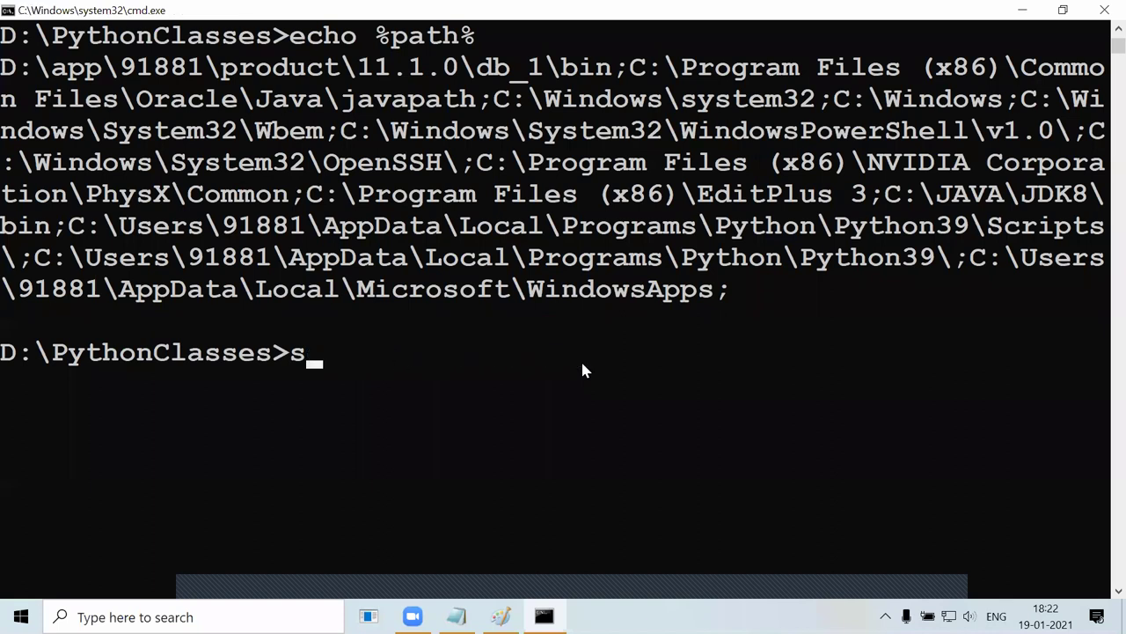
Enter notepad at the prompt without running it and examine the C:\Windows entry in the printed path value.
type("notepad")
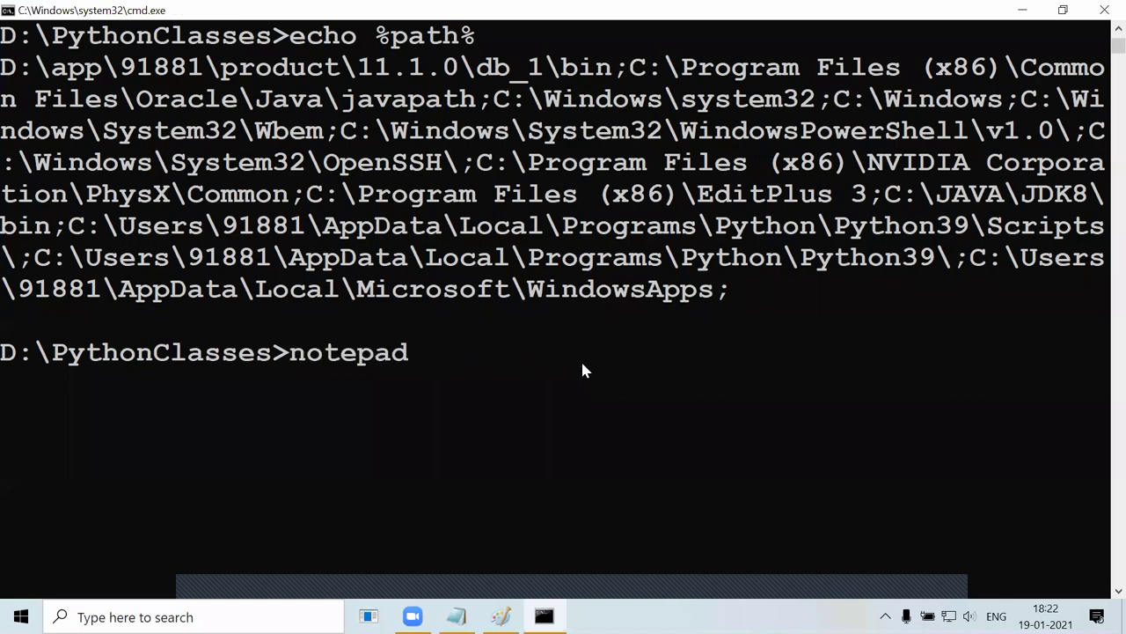
double_click(568, 68)
left_click_drag(907, 69, 986, 68)
left_click(977, 68)
mouse_move(422, 354)
left_mouse_down()
mouse_move(267, 366)
mouse_move(435, 364)
left_mouse_up()
left_click(268, 366)
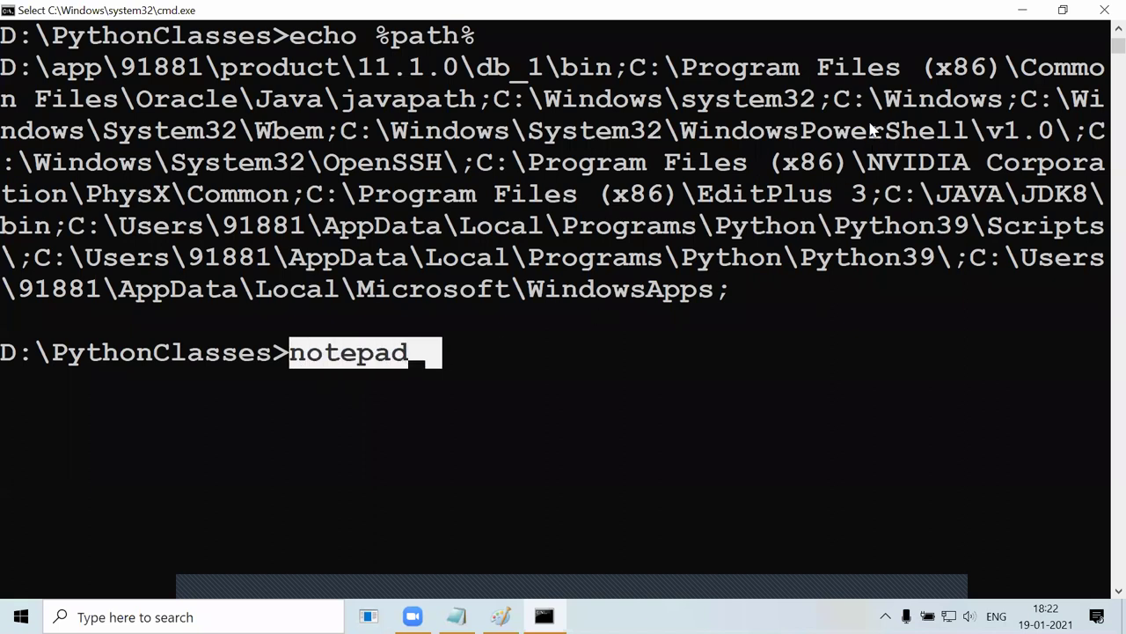
left_click_drag(871, 102, 1018, 109)
Switch to File Explorer and open the Windows folder on the C: drive.
key("super+e")
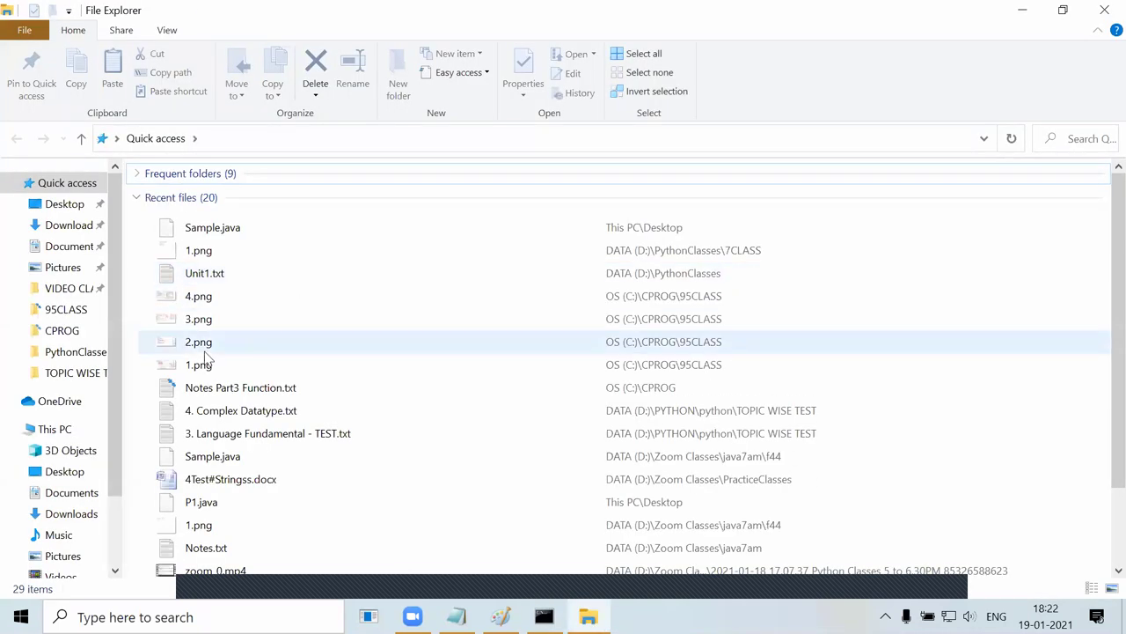
left_click(56, 429)
left_click(250, 330)
double_click(250, 330)
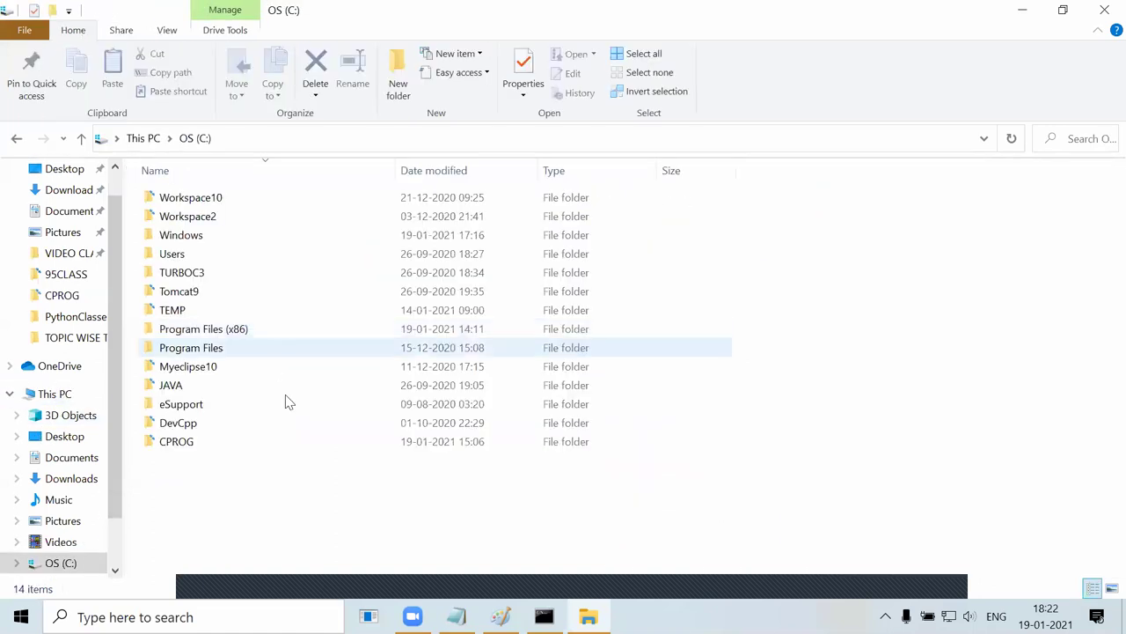
left_click(287, 404)
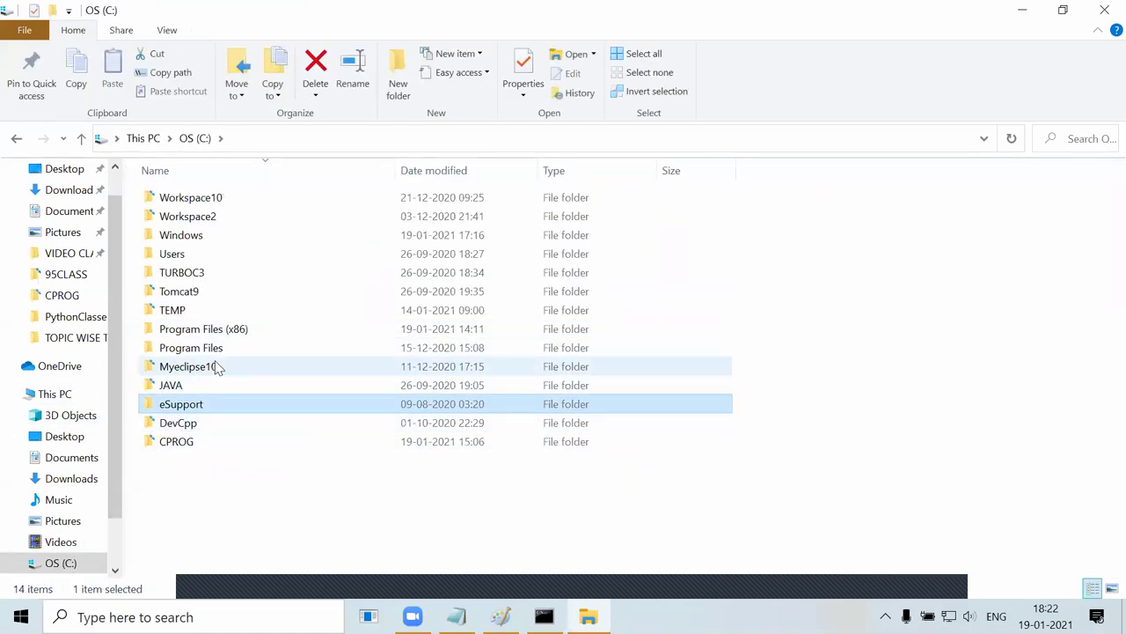
key("Home")
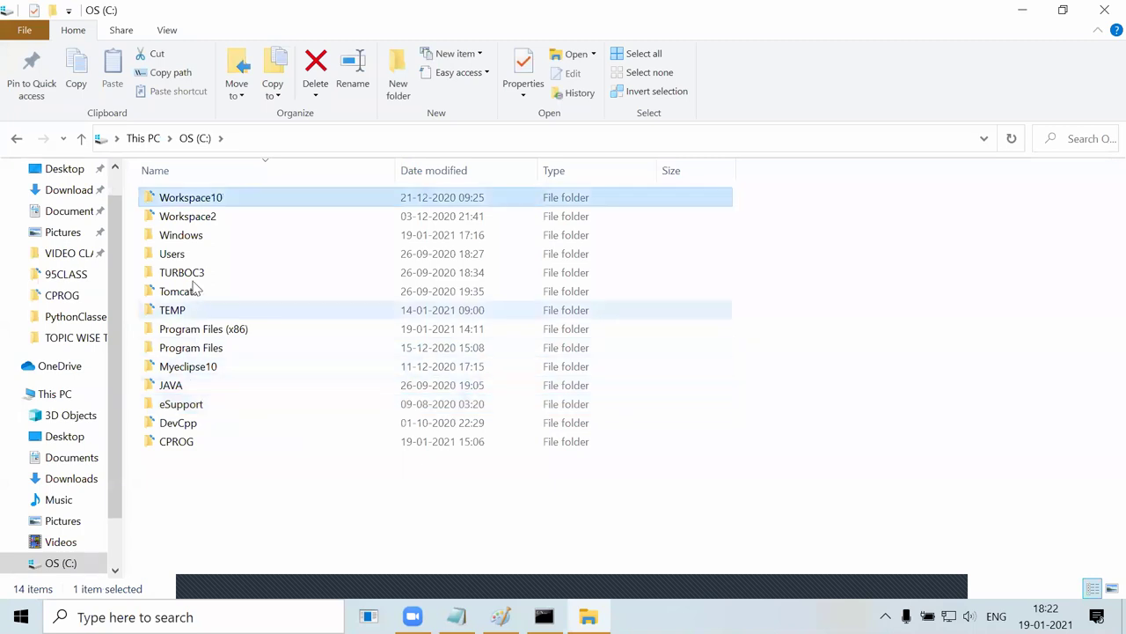
left_click(166, 252)
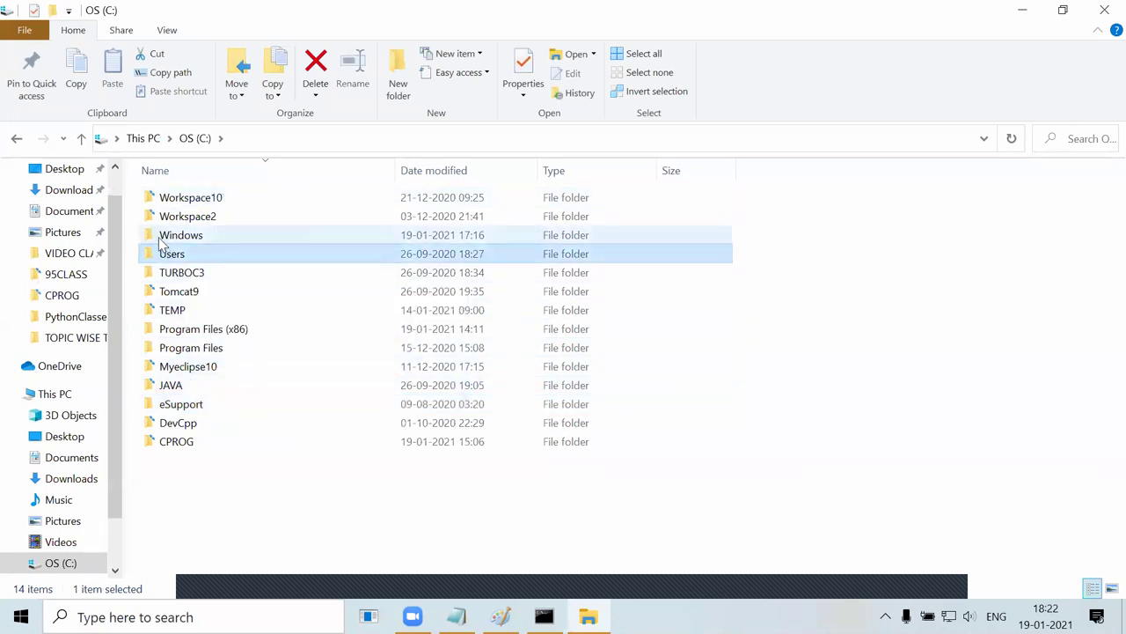
left_click(168, 236)
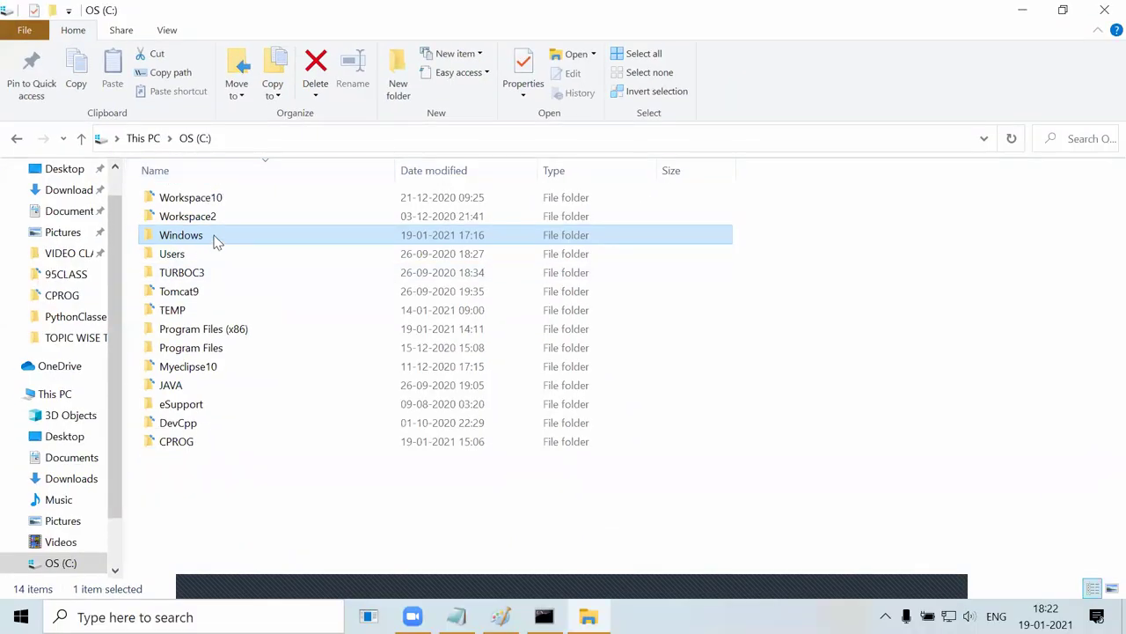
double_click(215, 241)
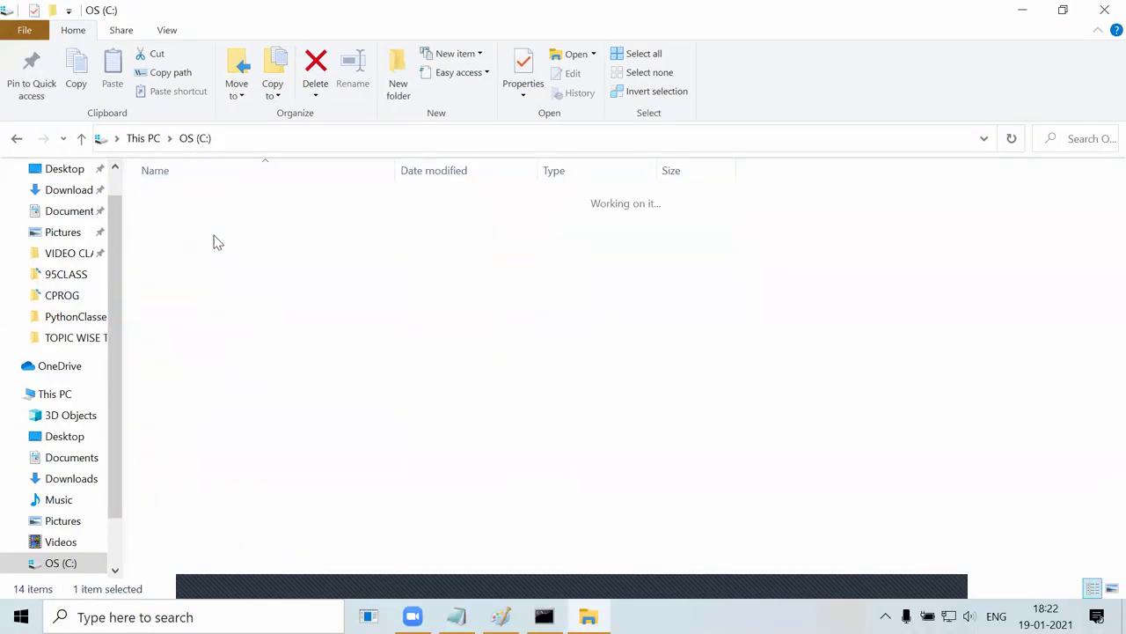
Locate notepad.exe in the Windows folder, launch it, and close both Notepad and File Explorer.
left_click(250, 331)
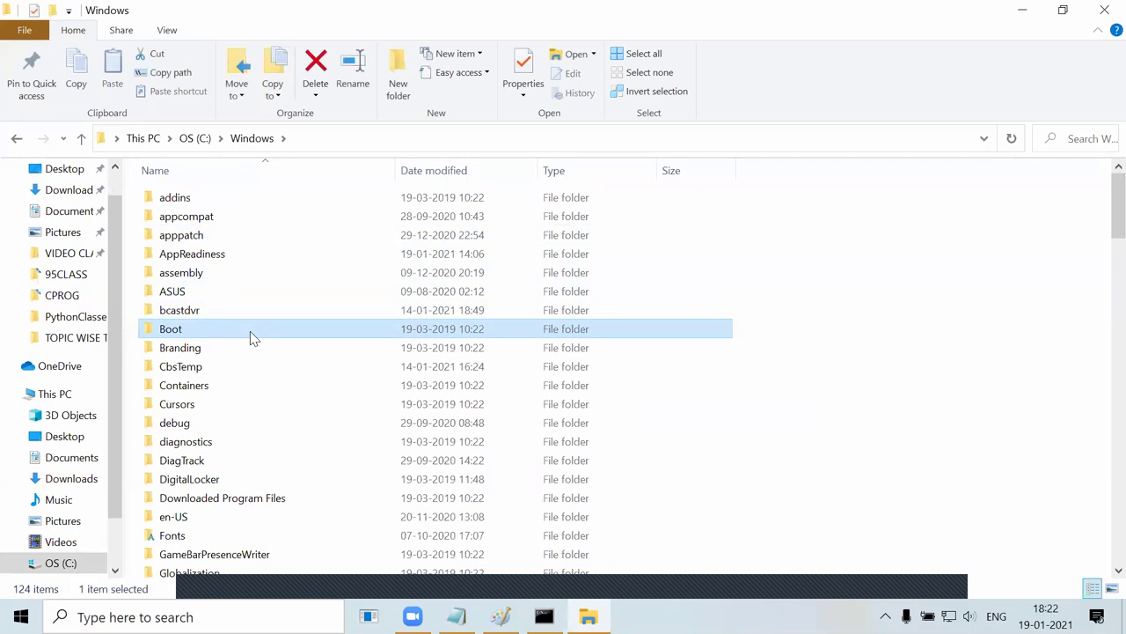
type("notepad")
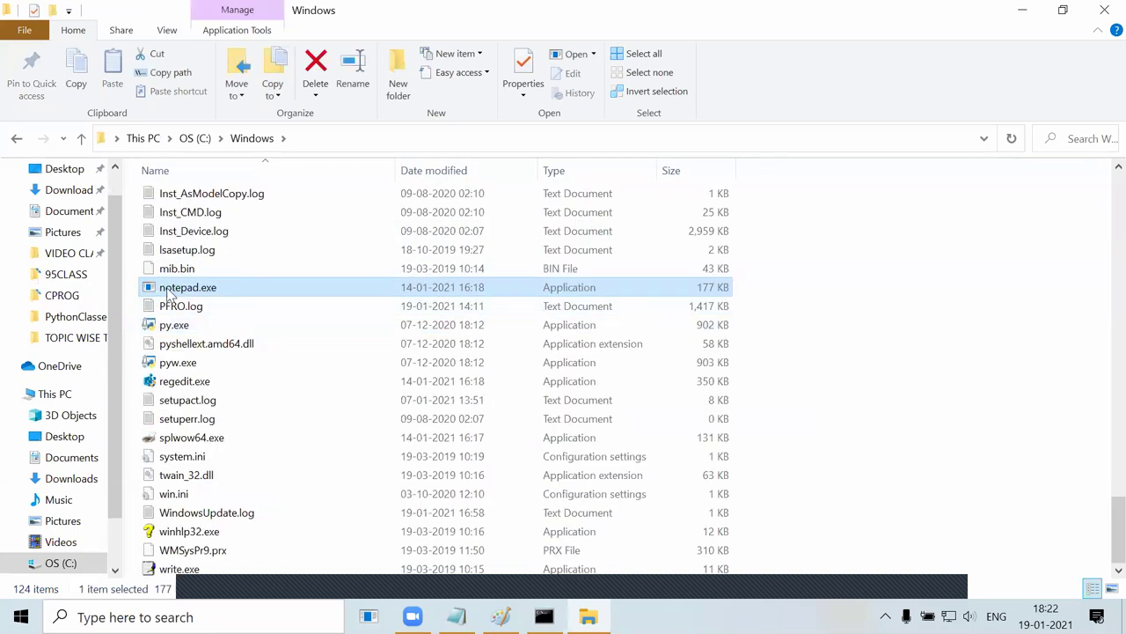
mouse_move(165, 294)
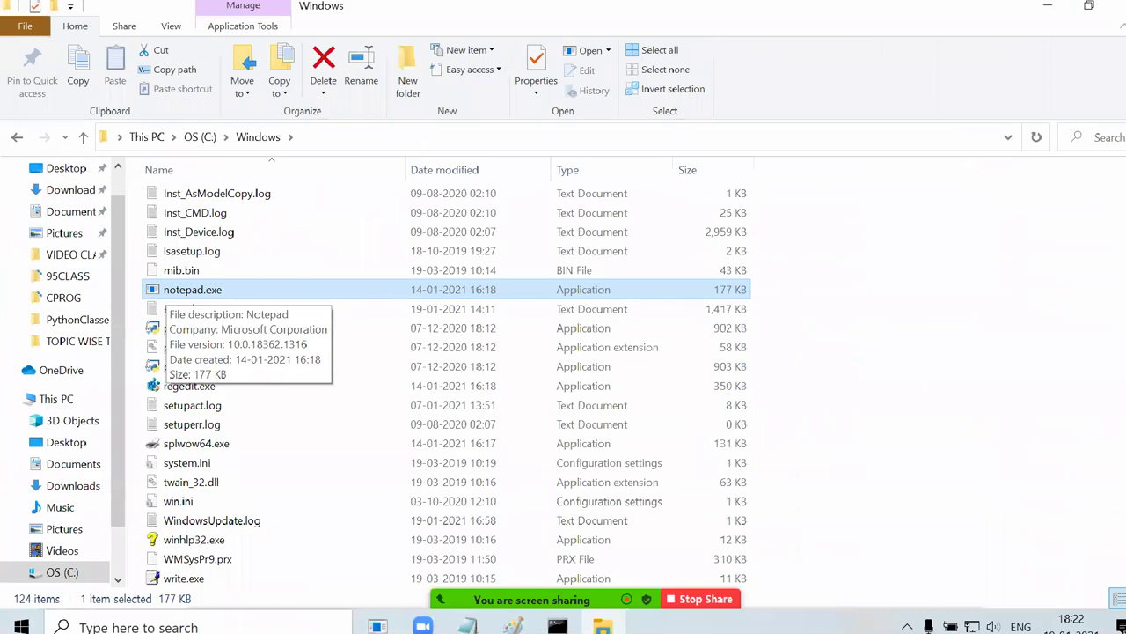
mouse_move(196, 293)
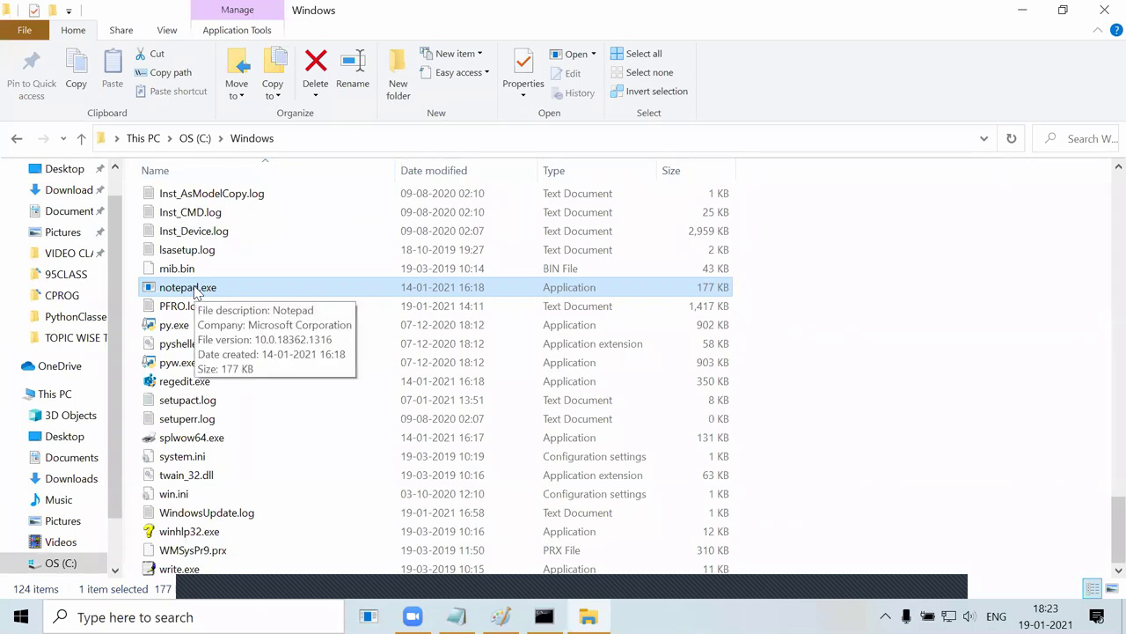
double_click(195, 293)
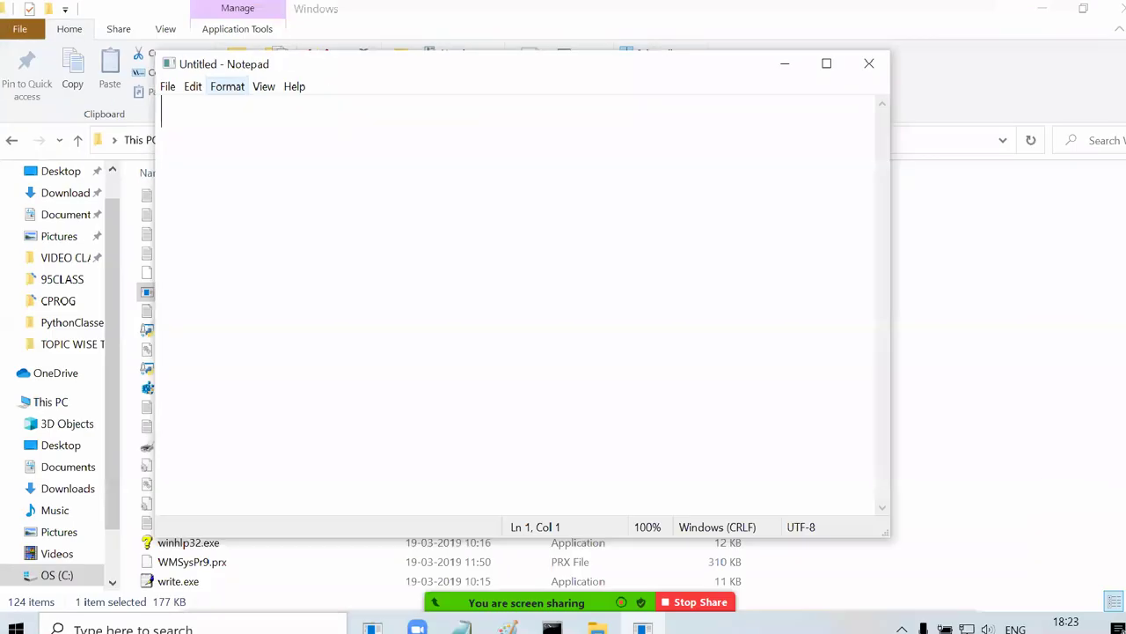
left_click(854, 65)
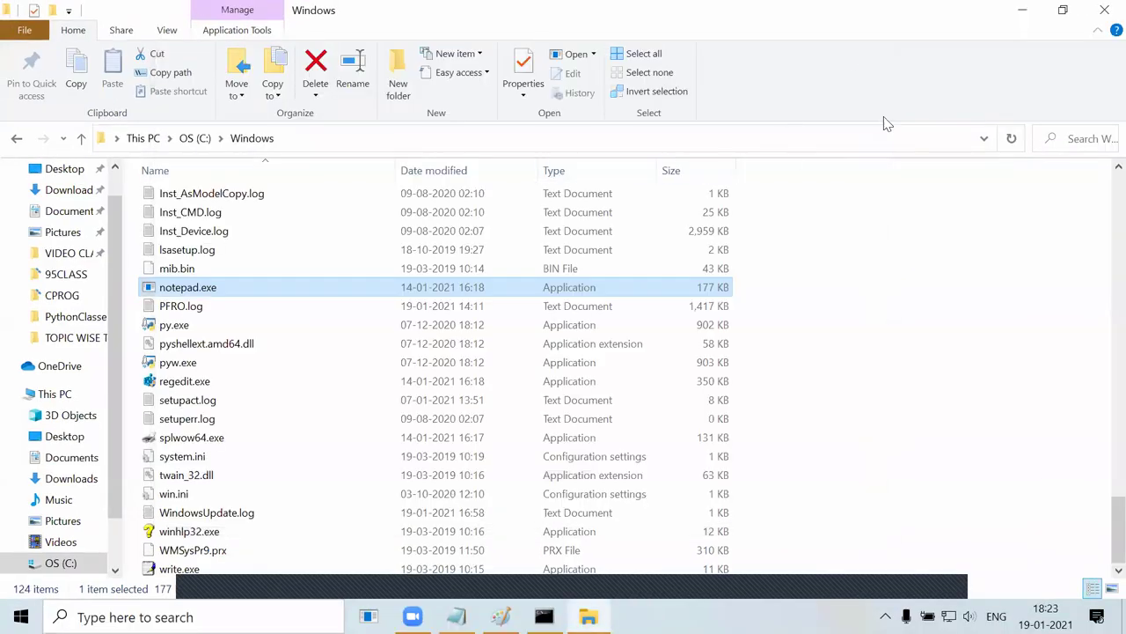
left_click(1103, 11)
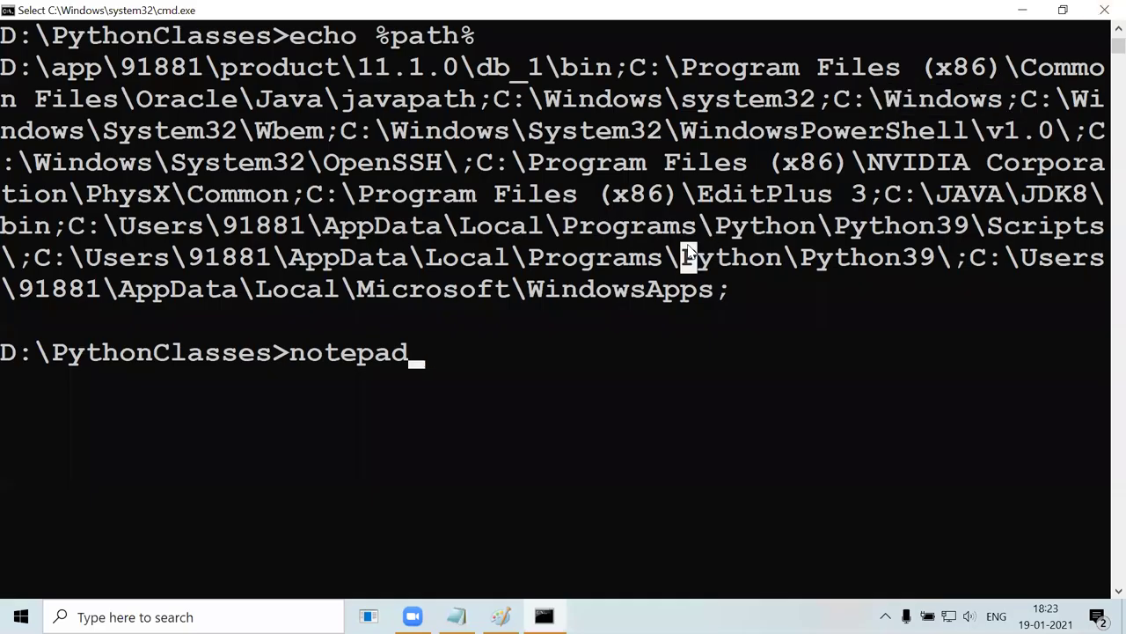
Compare the unexecuted notepad command with the C:\Windows entry and the whole printed path value.
left_click_drag(264, 354, 488, 354)
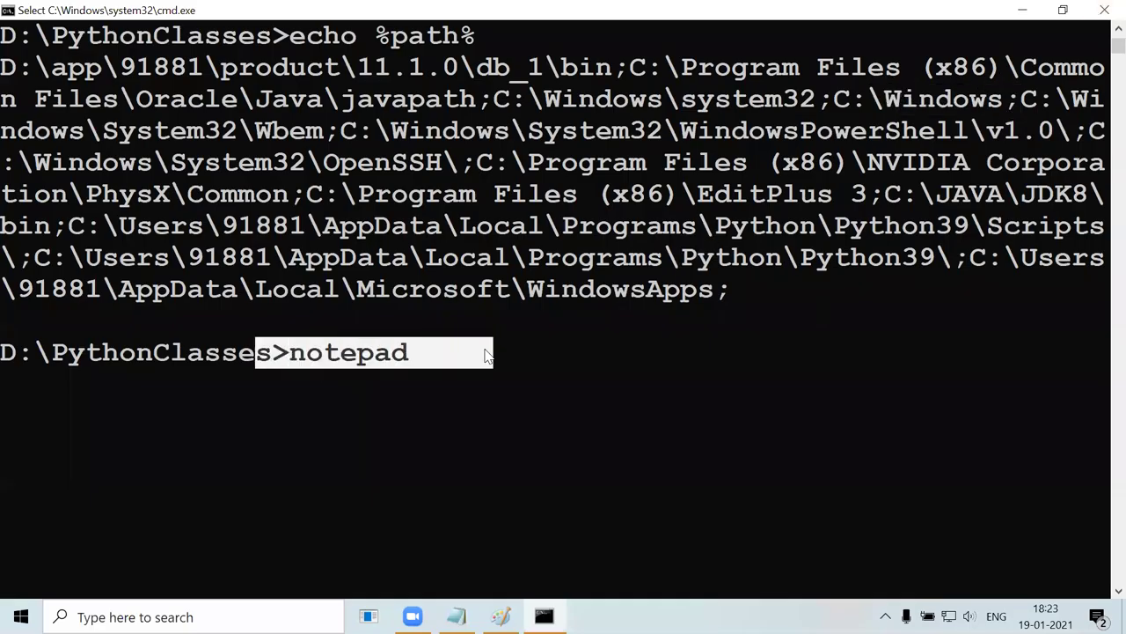
left_click(487, 354)
mouse_move(836, 99)
left_mouse_down()
mouse_move(1010, 105)
mouse_move(834, 102)
left_mouse_up()
left_click(1010, 104)
left_click_drag(304, 349, 475, 357)
left_click_drag(841, 106, 1012, 110)
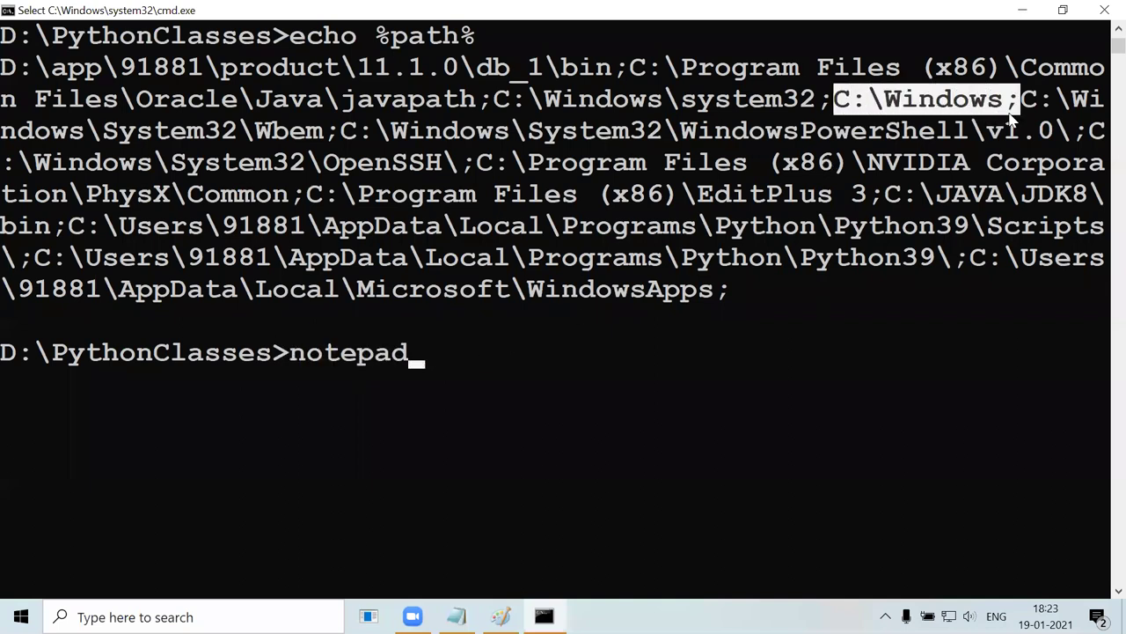
left_click_drag(3, 67, 743, 300)
left_click(469, 355)
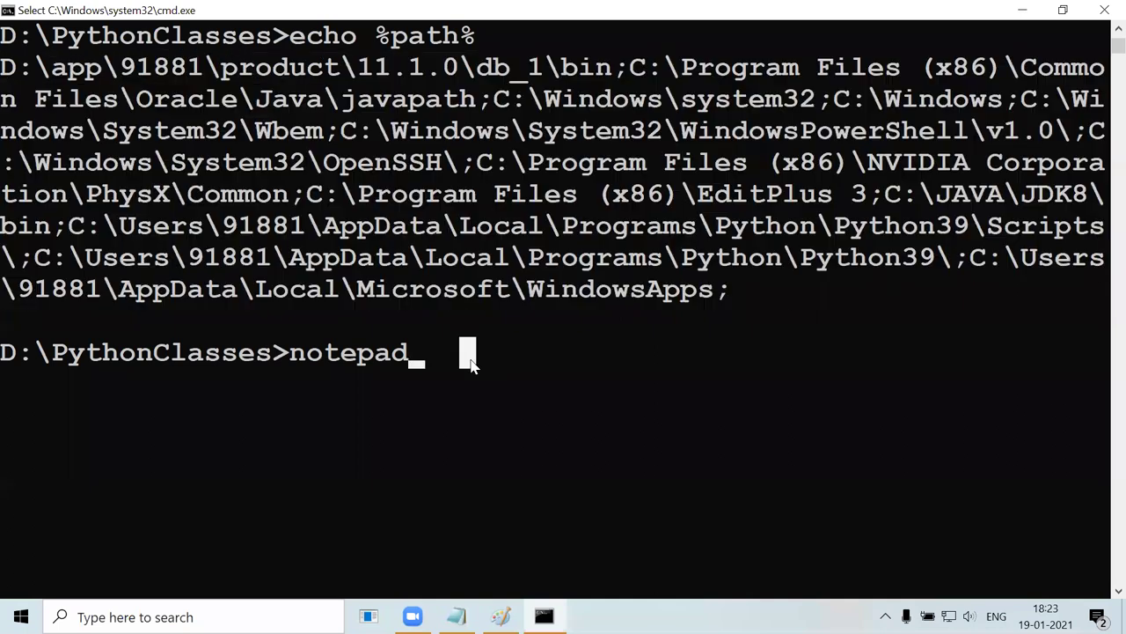
Replace the notepad text at the prompt with set path=c:\temp and run it to overwrite the path variable.
key("BackSpace")
key("BackSpace")
key("BackSpace")
key("BackSpace")
key("BackSpace")
key("BackSpace")
key("BackSpace")
type("se")
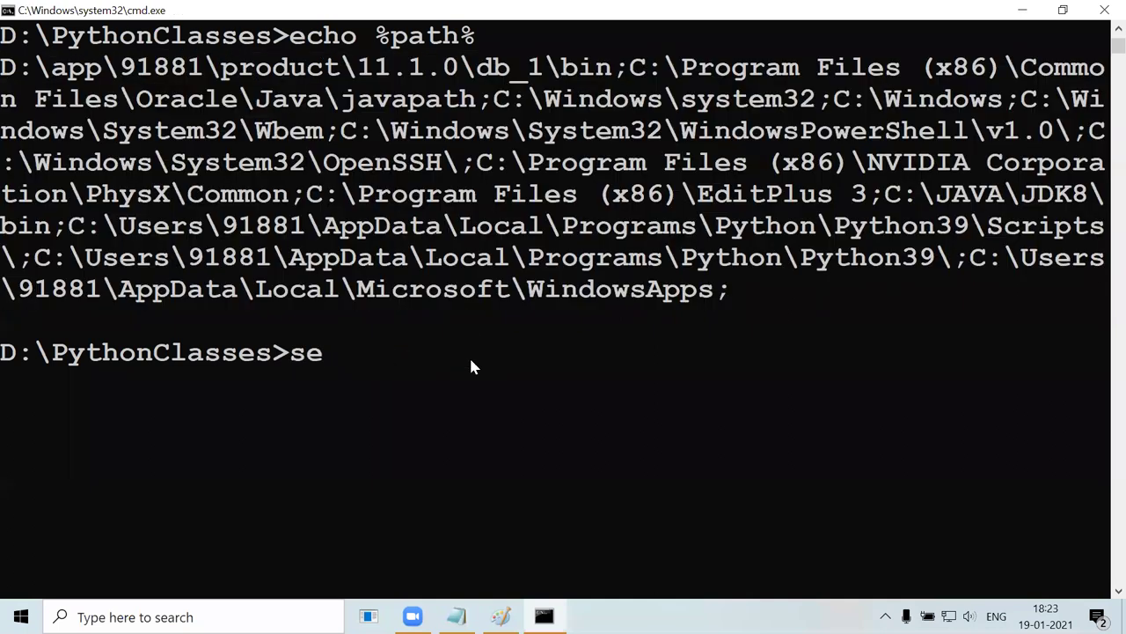
type("t path=c:\\temp")
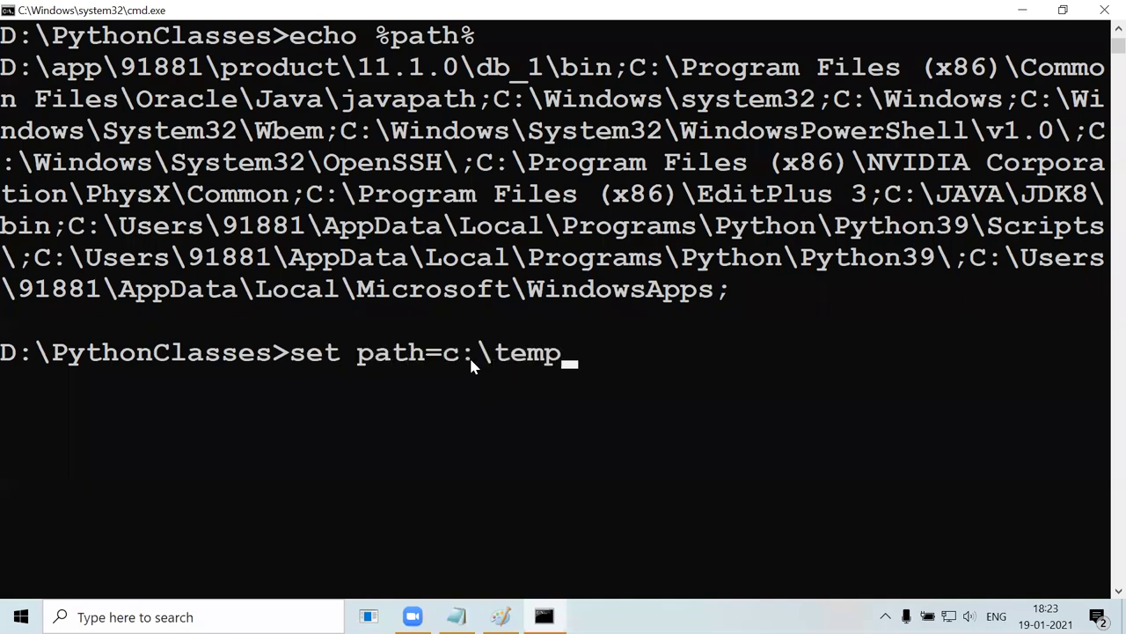
key("Return")
left_click(349, 356)
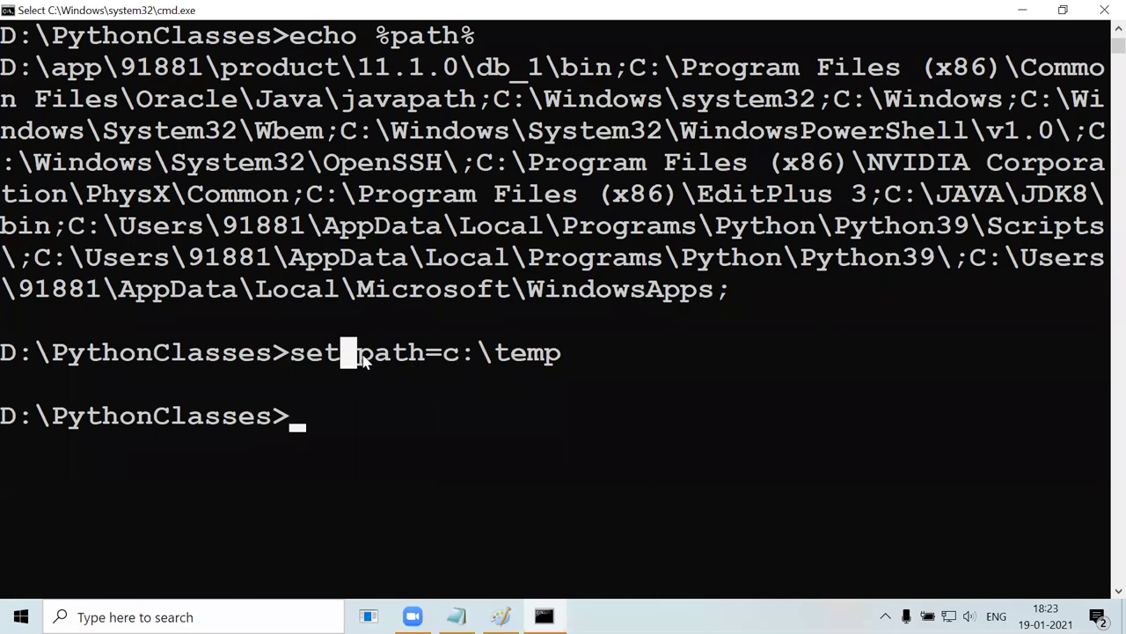
left_click_drag(449, 357, 557, 366)
key("Escape")
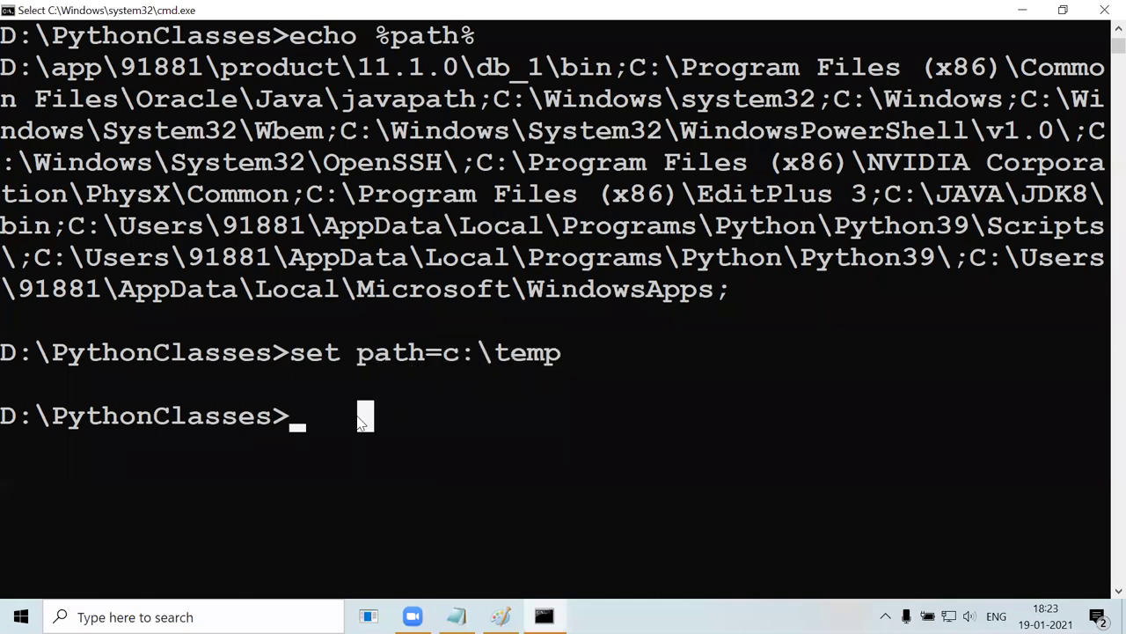
Print the overwritten path variable with echo %path% and compare the output with the path value printed earlier.
type("echo %p")
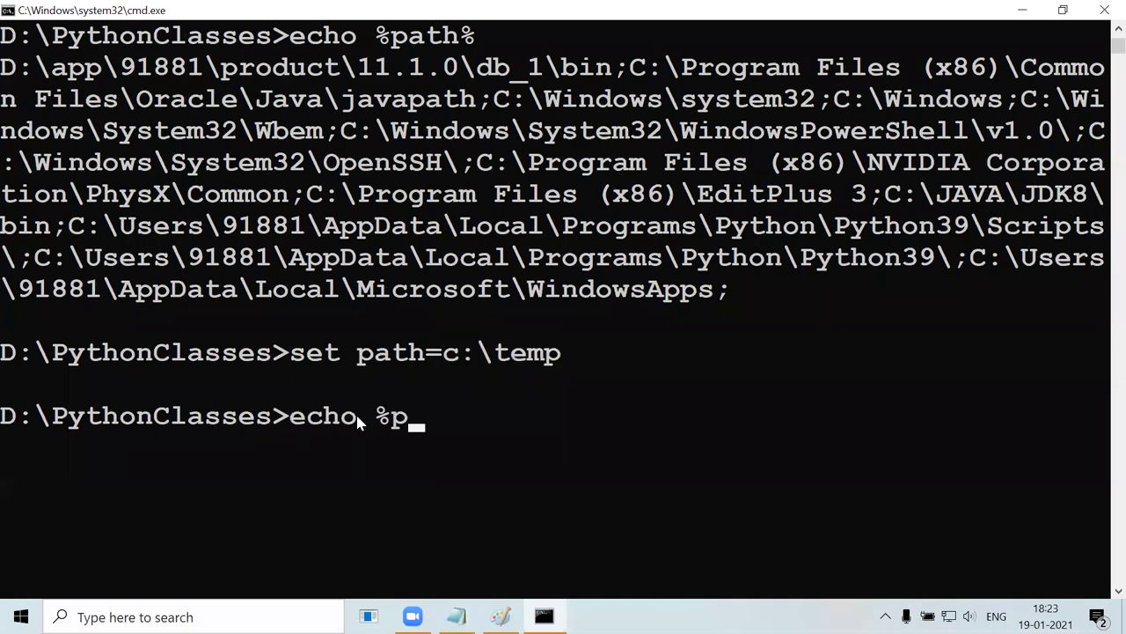
type("ath%")
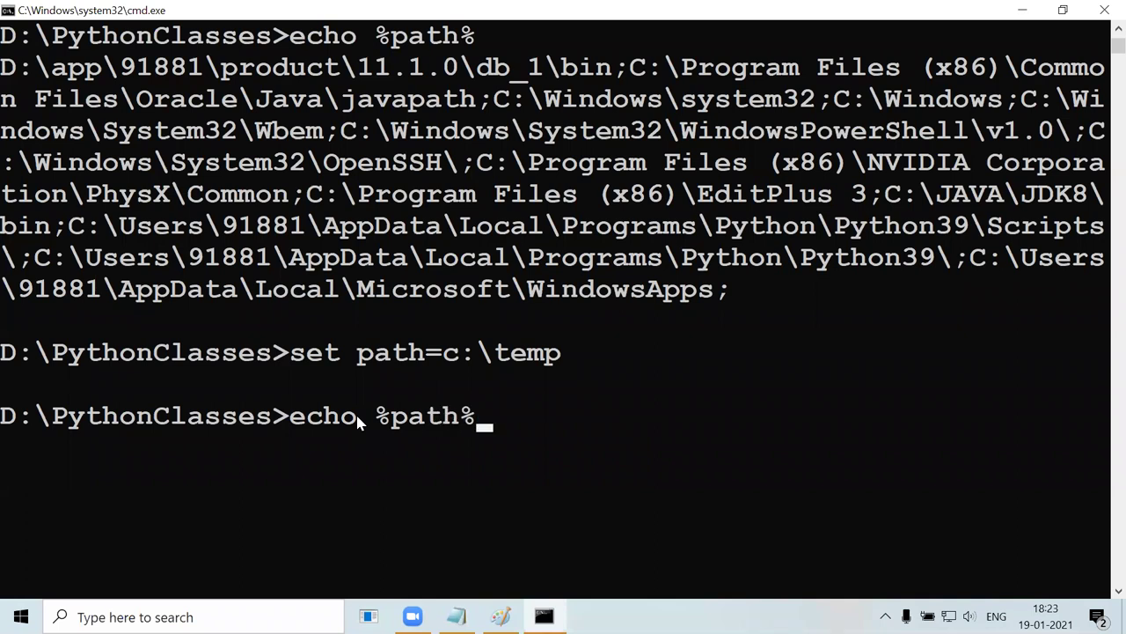
key("Return")
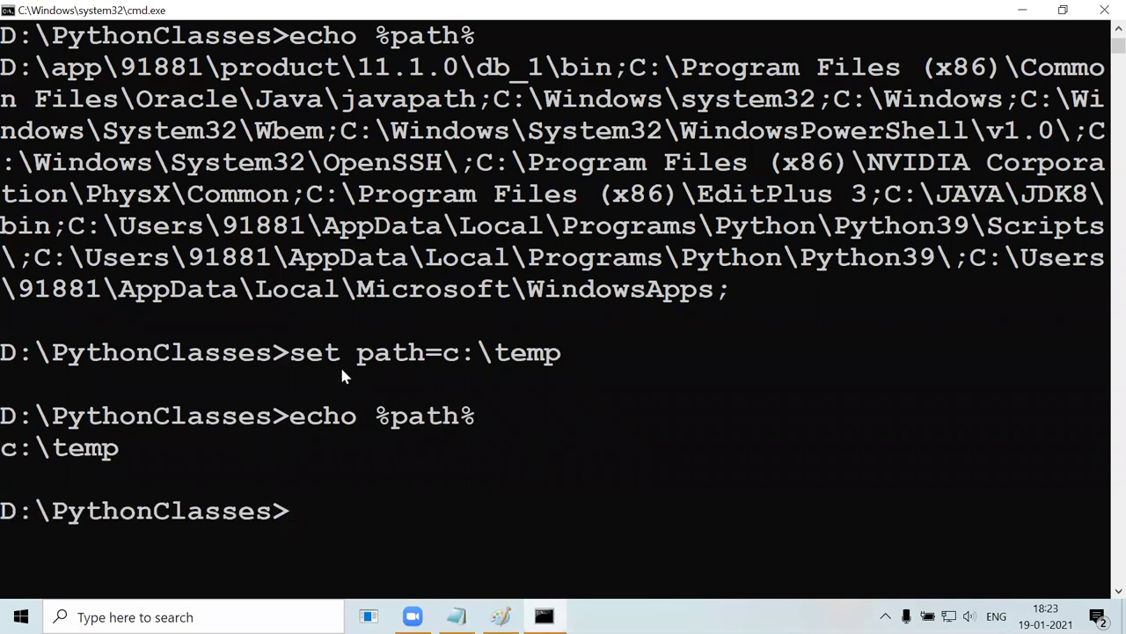
left_click(297, 36)
left_click_drag(298, 37, 476, 37)
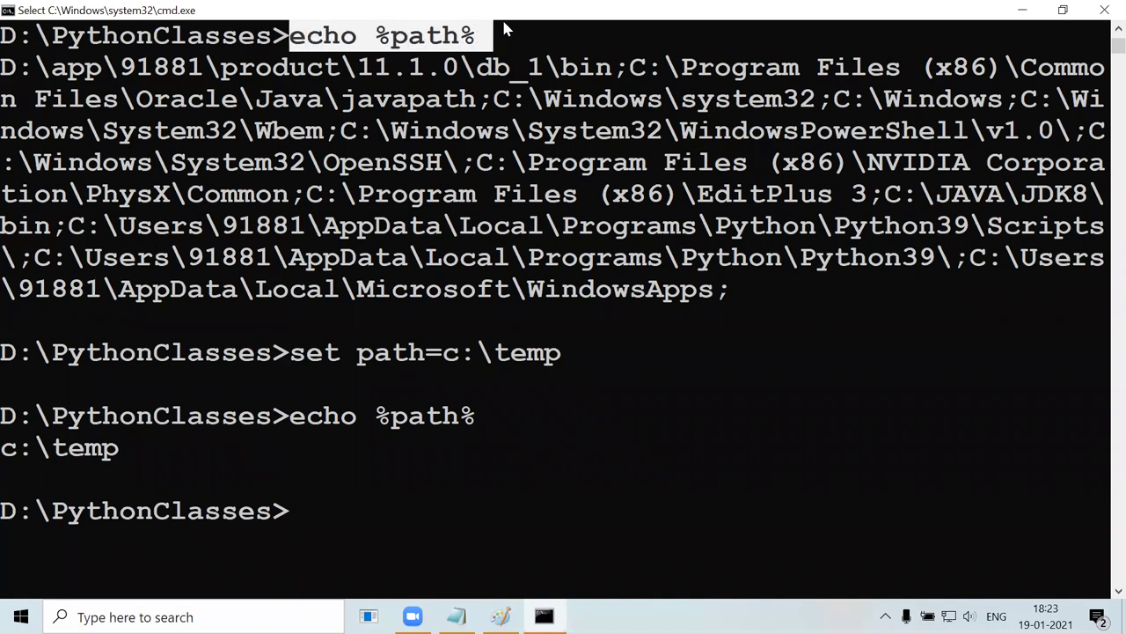
left_click_drag(9, 67, 762, 294)
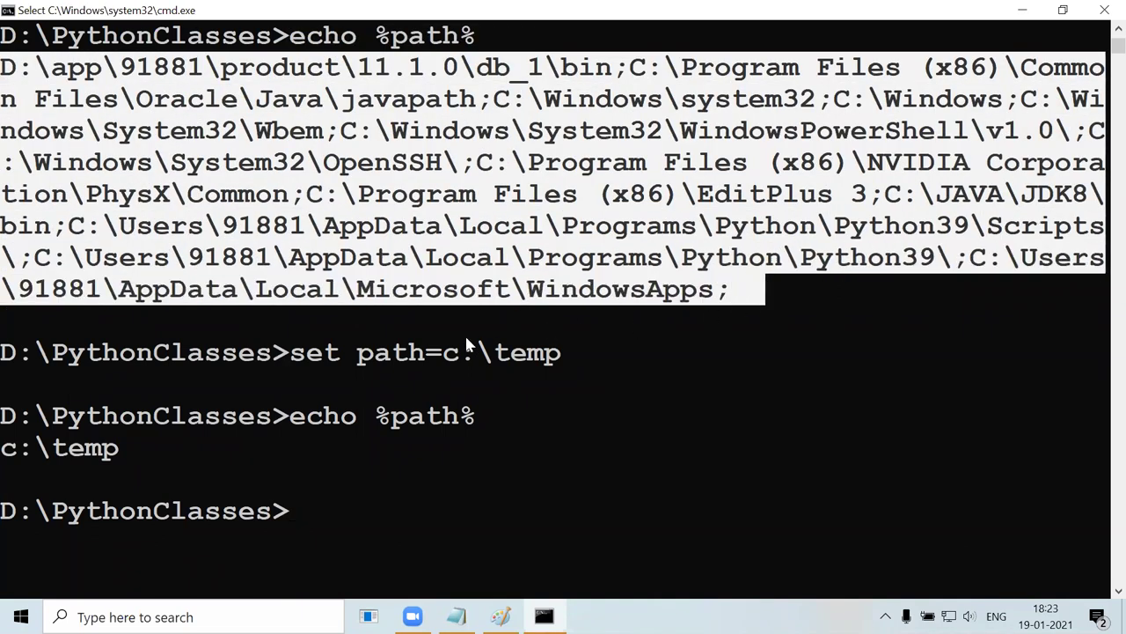
left_click_drag(113, 455, 3, 447)
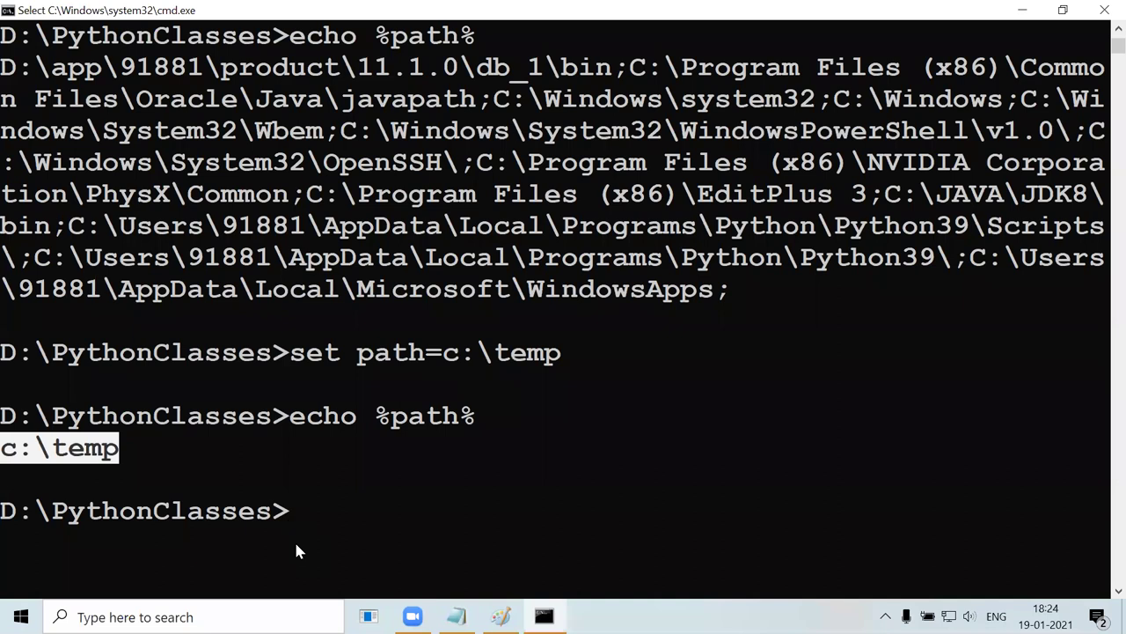
Enter notepad at the prompt without running it, and compare it with the set path command and the printed path value.
type("notepad")
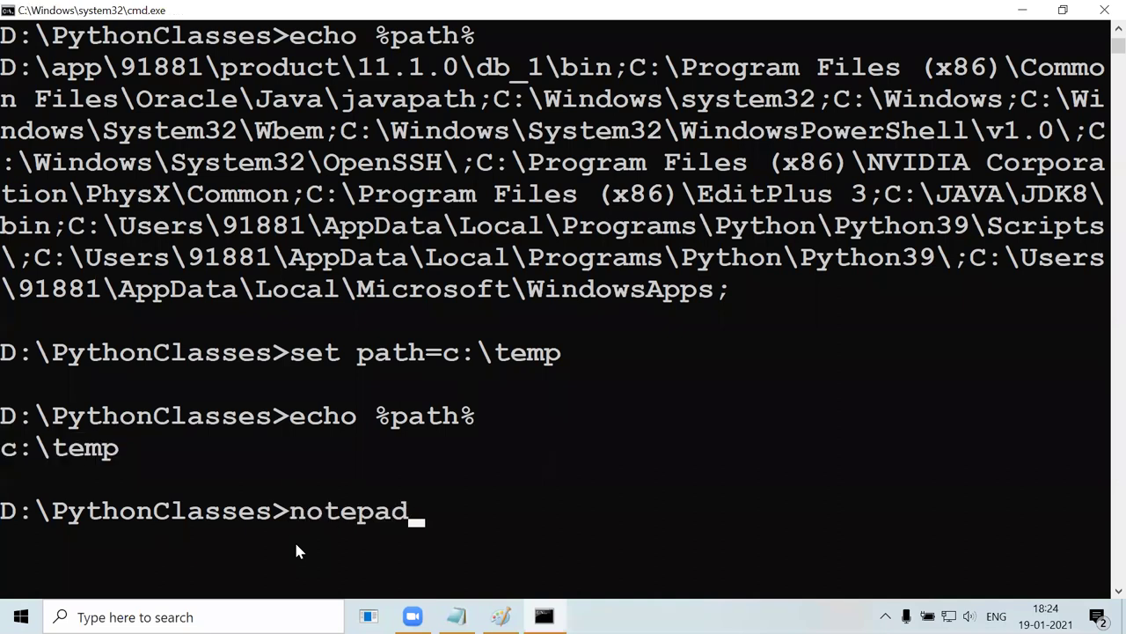
left_click_drag(421, 512, 291, 517)
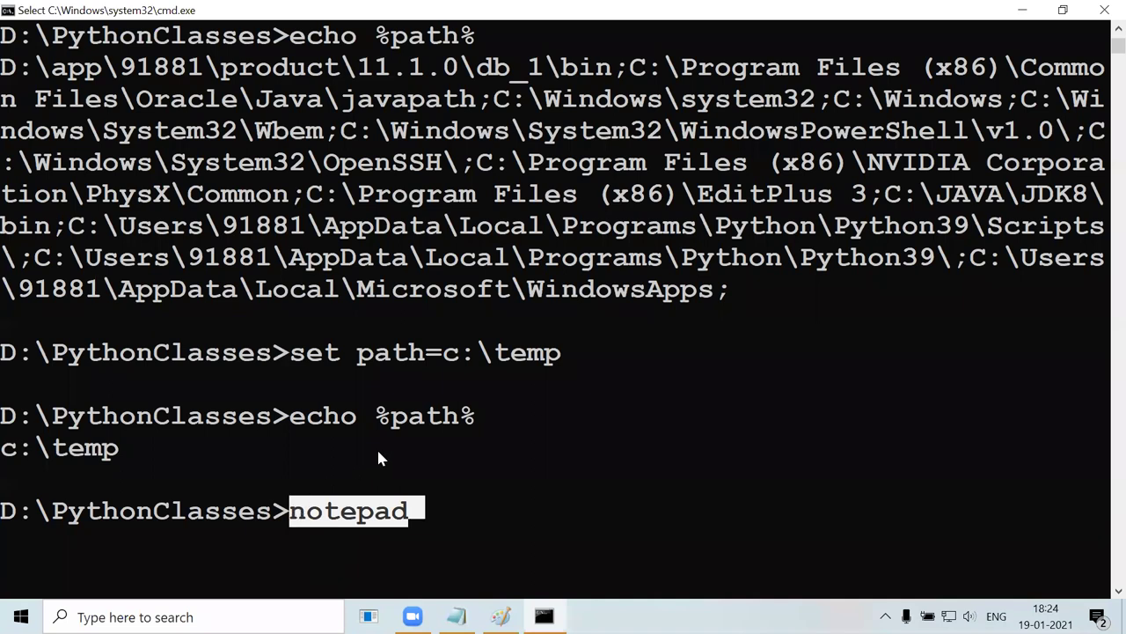
left_click_drag(394, 415, 462, 420)
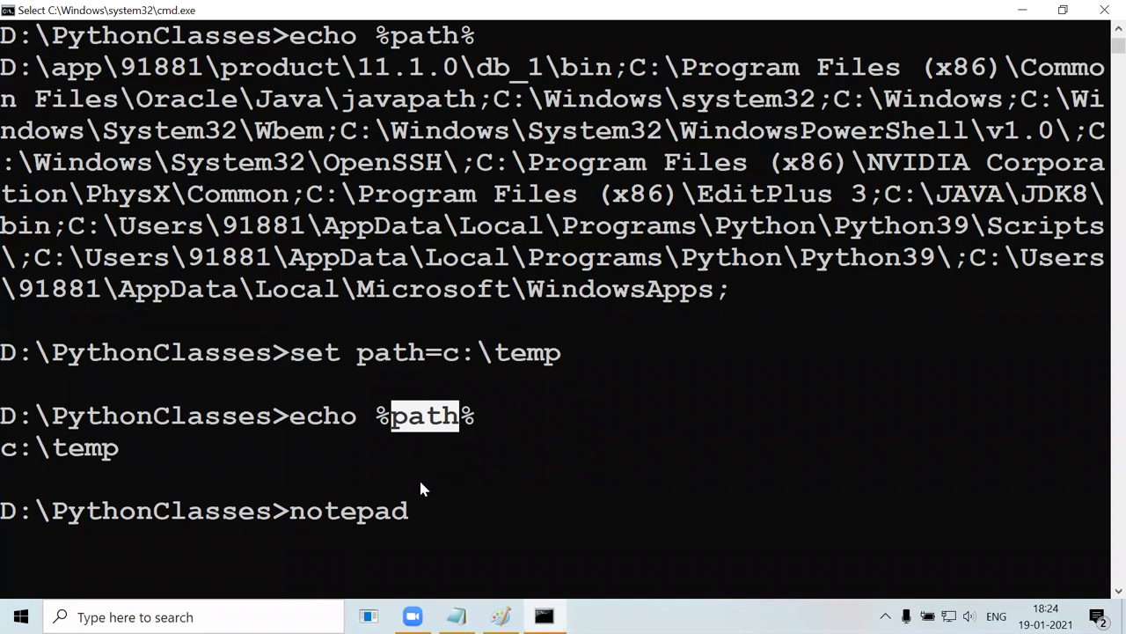
left_click_drag(131, 457, 3, 450)
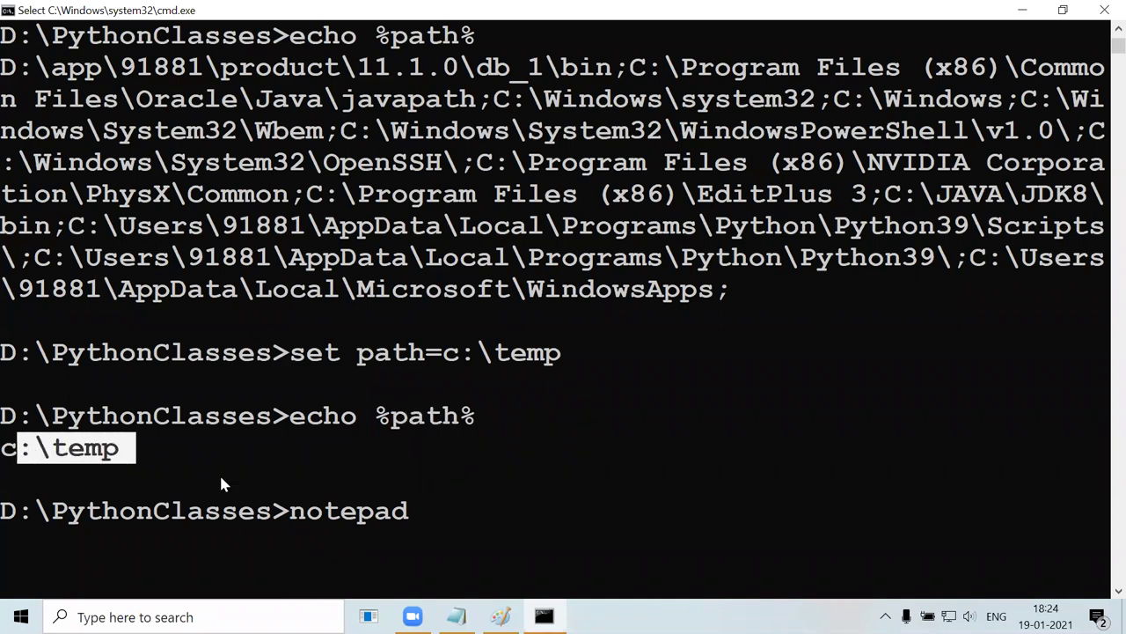
left_click_drag(415, 516, 290, 515)
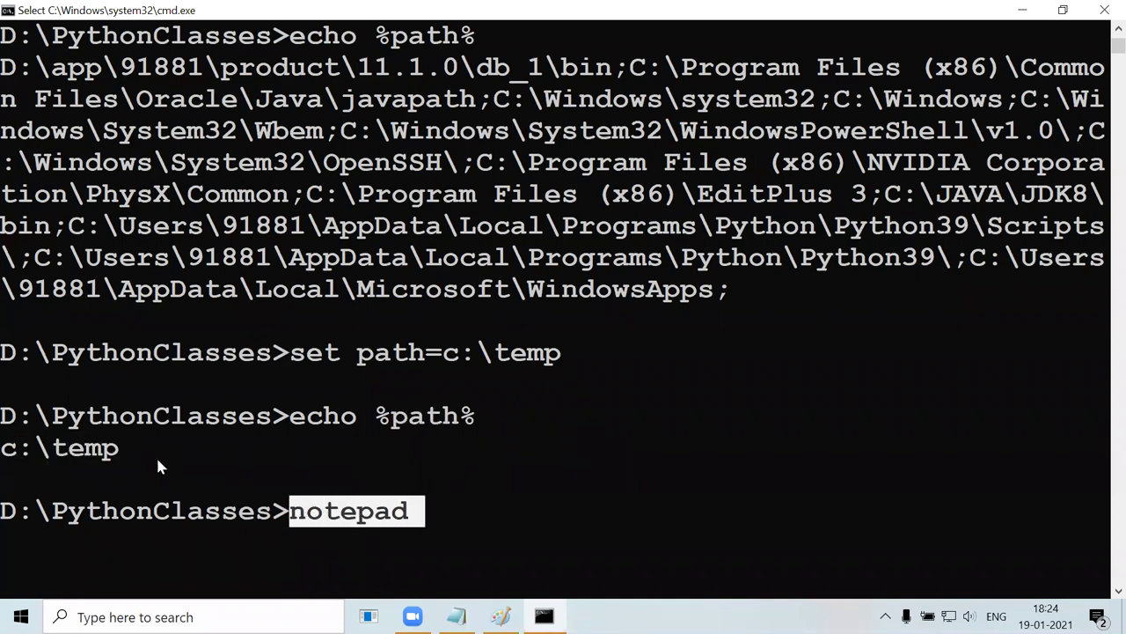
left_click_drag(119, 448, 2, 455)
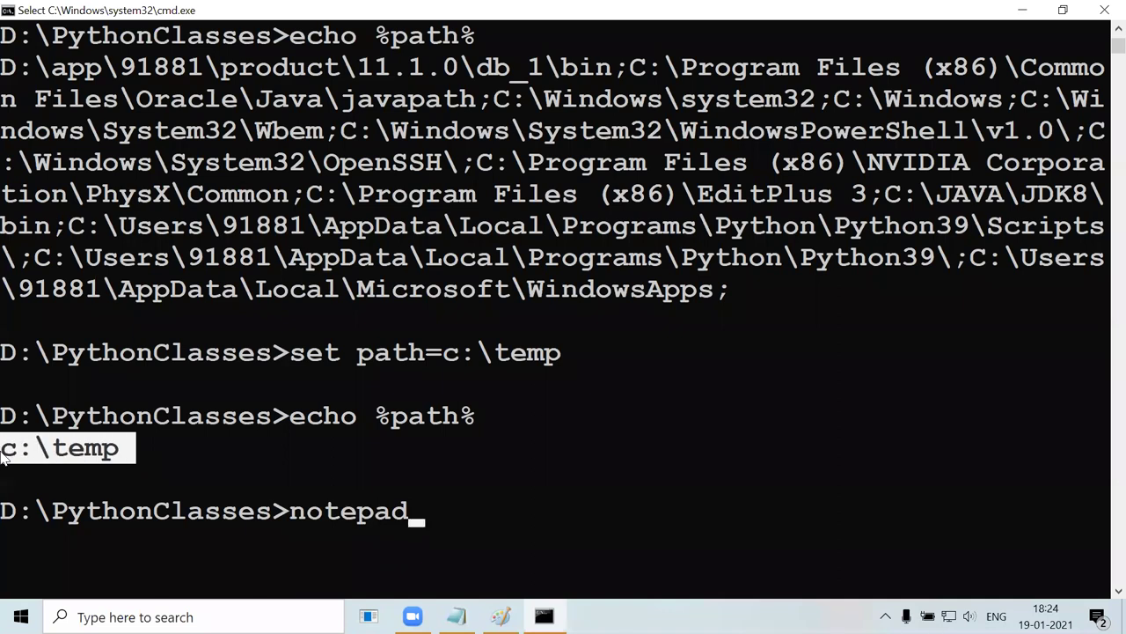
left_click_drag(292, 517, 416, 521)
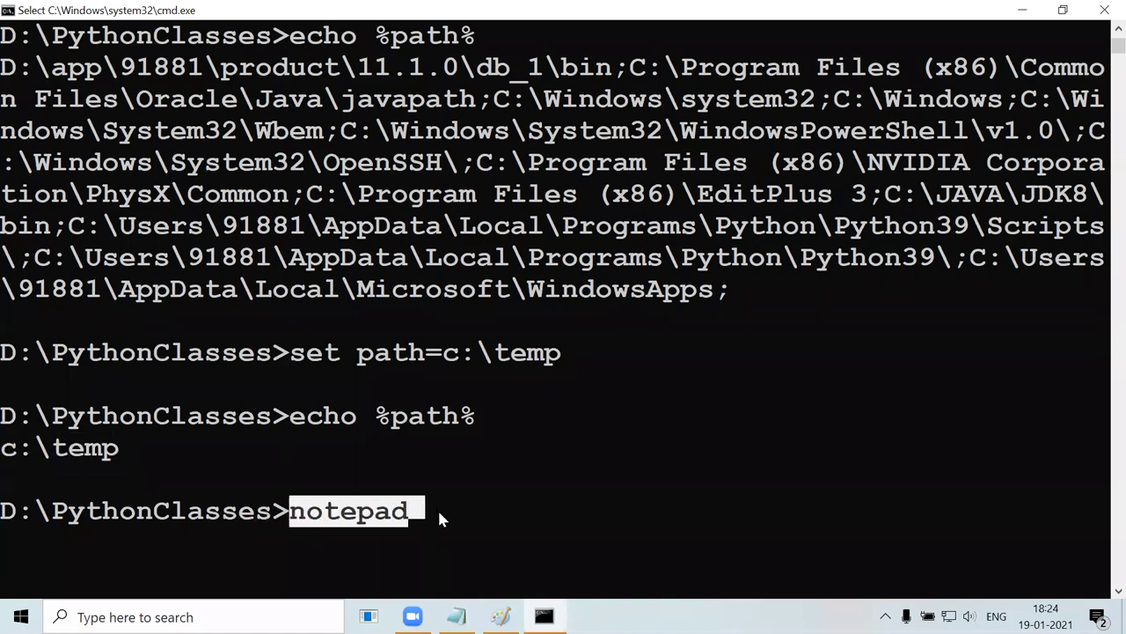
left_click(437, 517)
left_click_drag(291, 415, 459, 417)
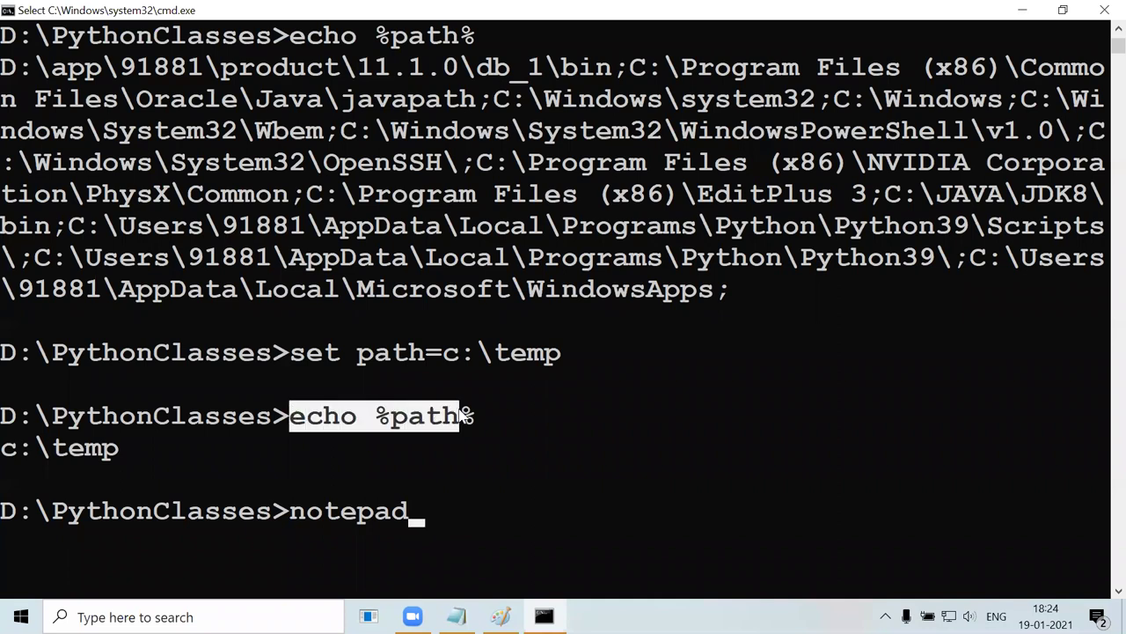
left_click_drag(345, 353, 566, 351)
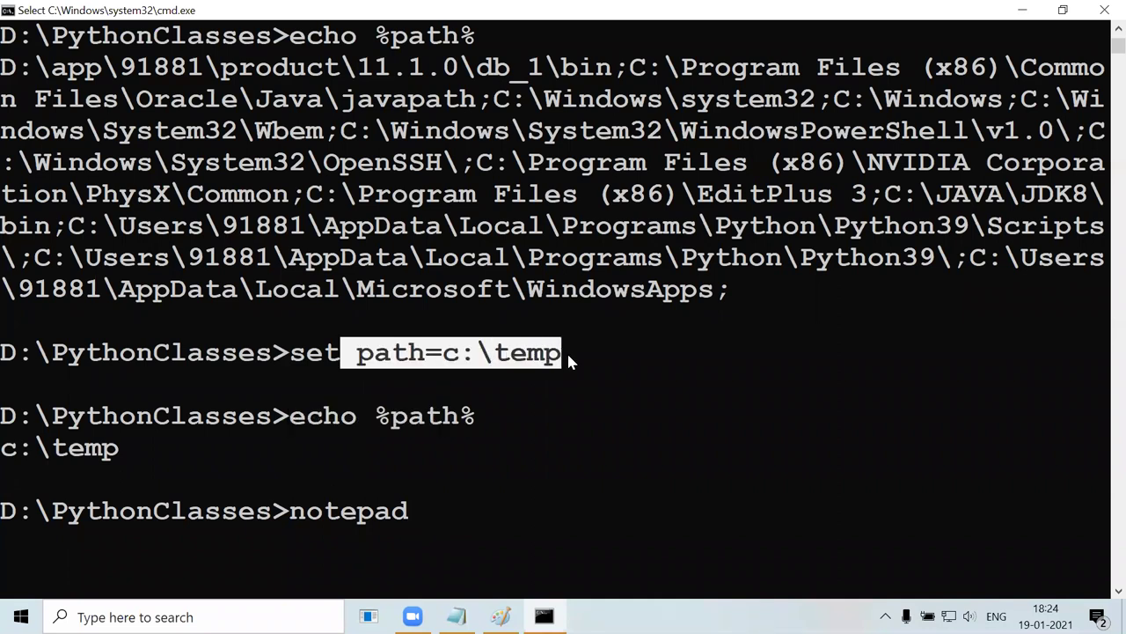
left_click(466, 509)
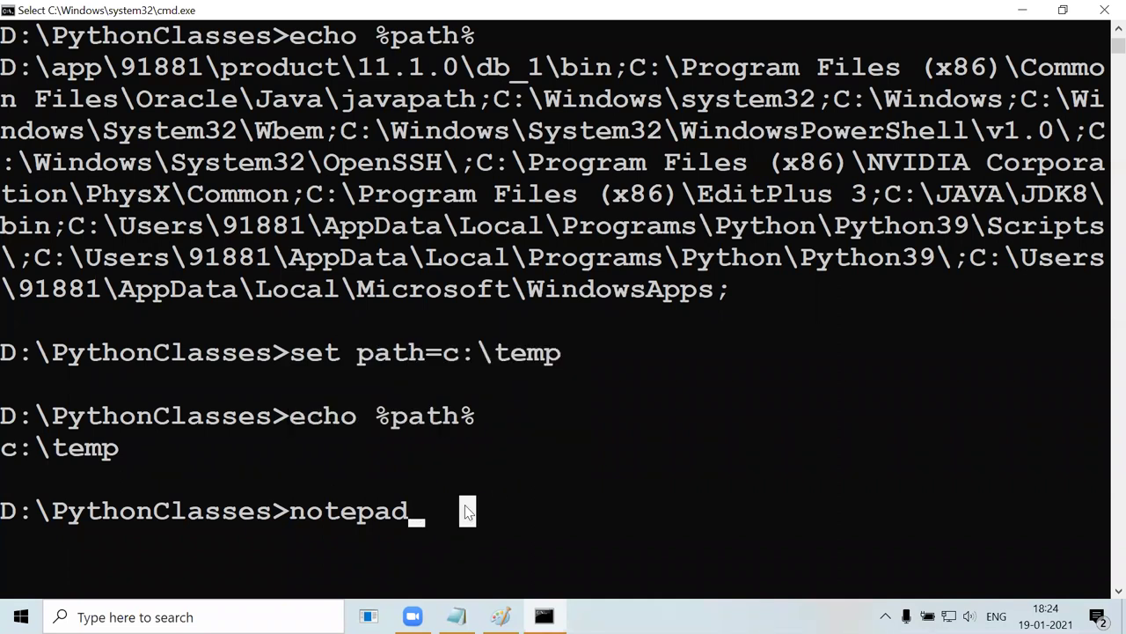
Highlight the notepad command waiting at the prompt and run it with the overwritten path.
scroll(467, 511, "down", 1)
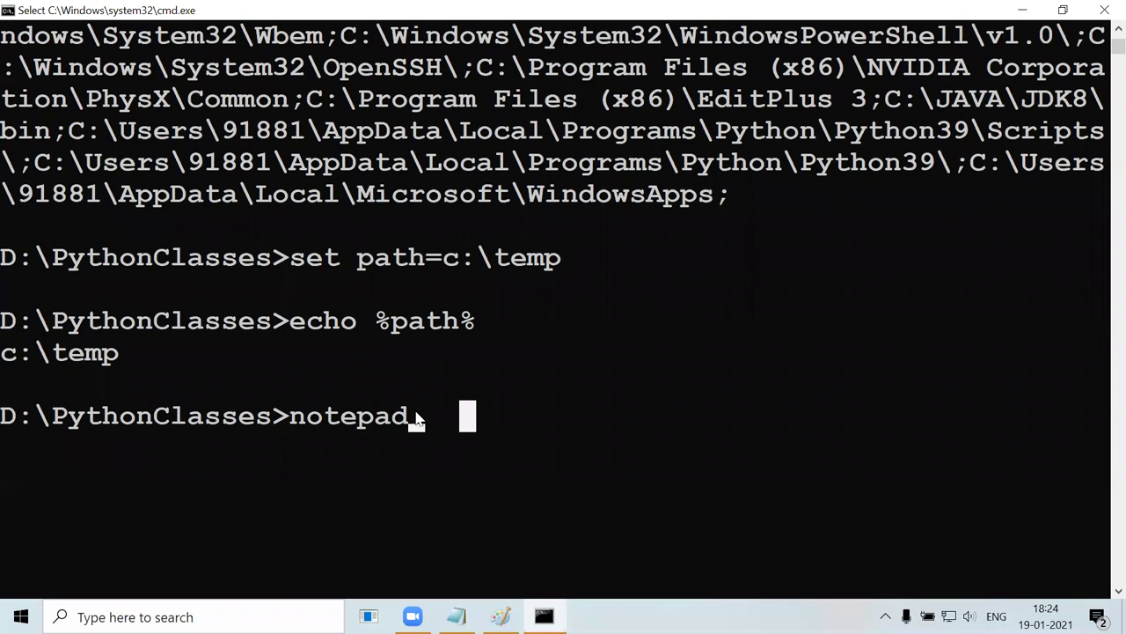
left_click(298, 417)
left_click_drag(298, 421, 425, 417)
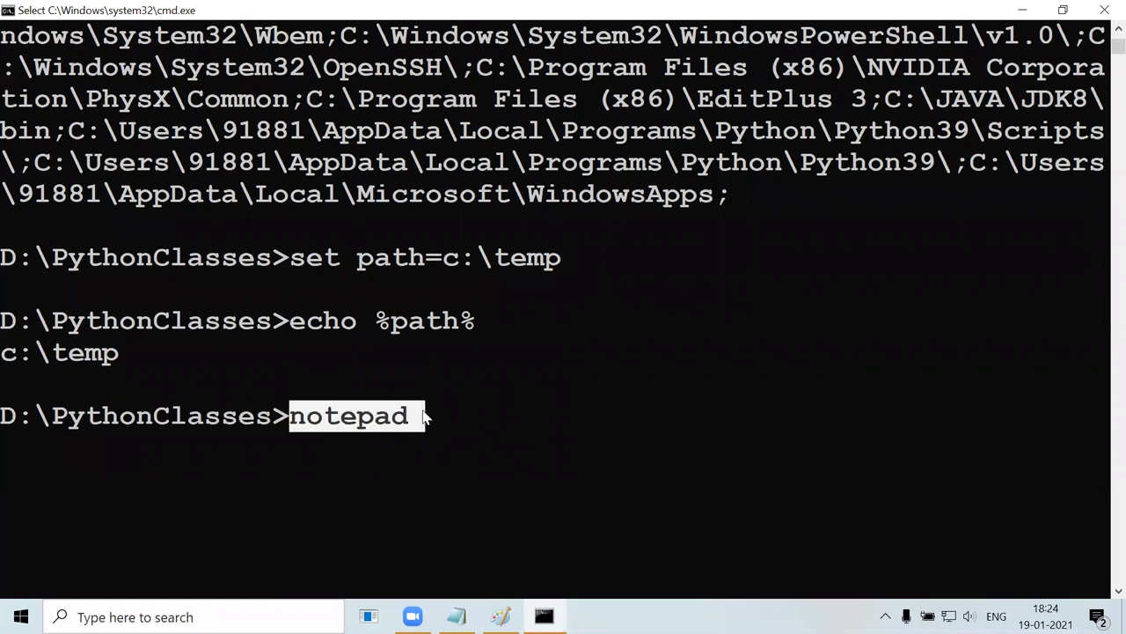
left_click(468, 420)
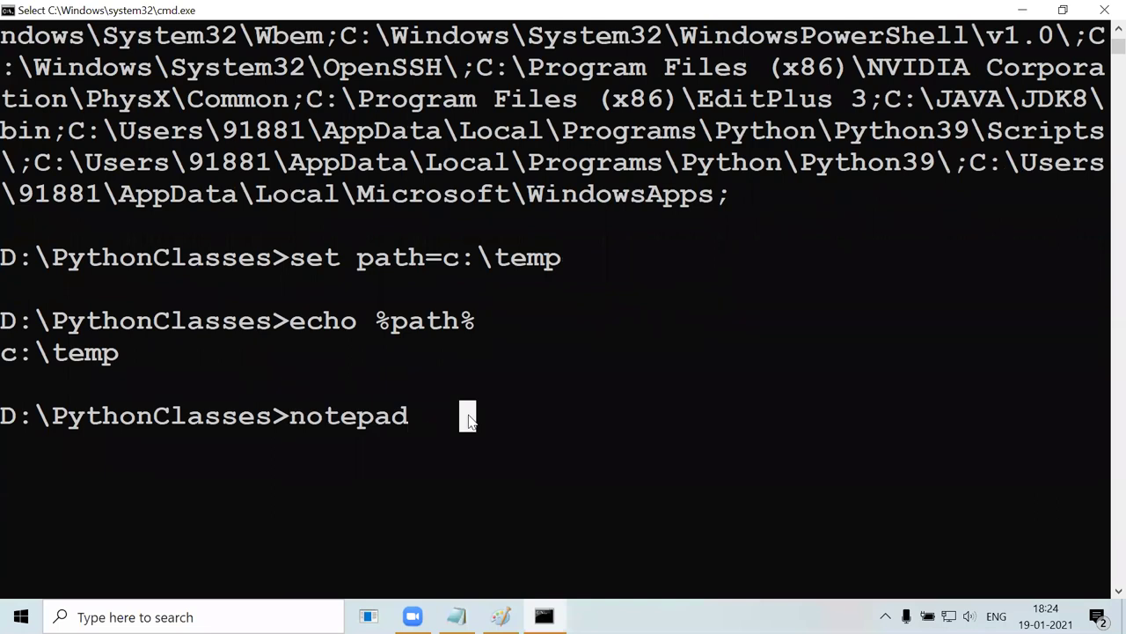
key("Escape")
key("Return")
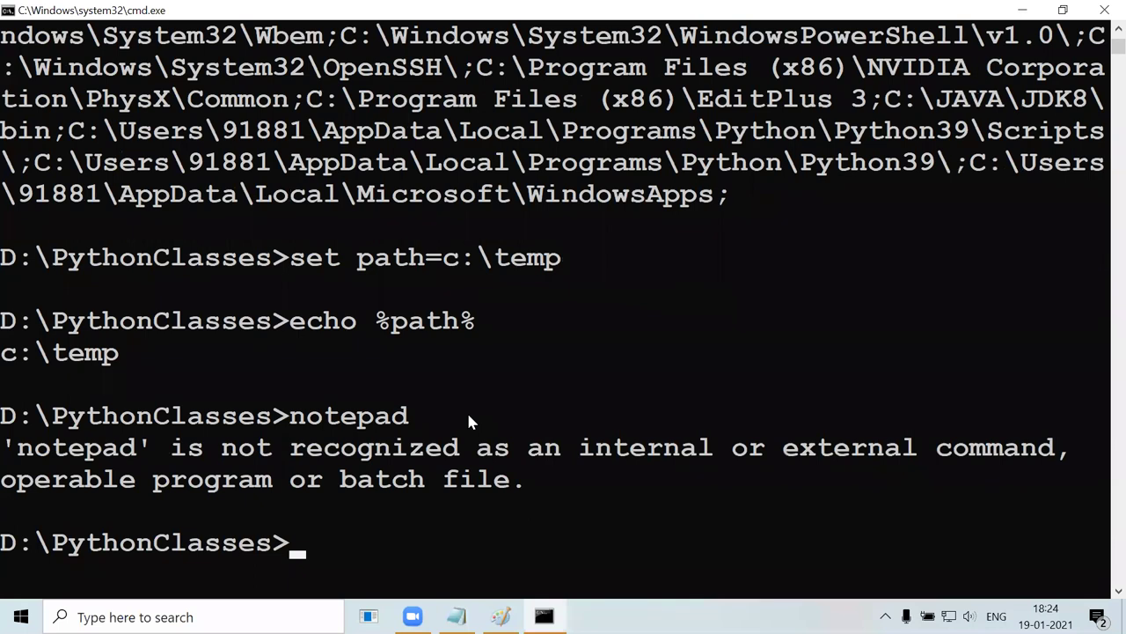
Examine the output of the notepad command and compare the command with the printed value of the path variable.
left_click_drag(11, 450, 541, 487)
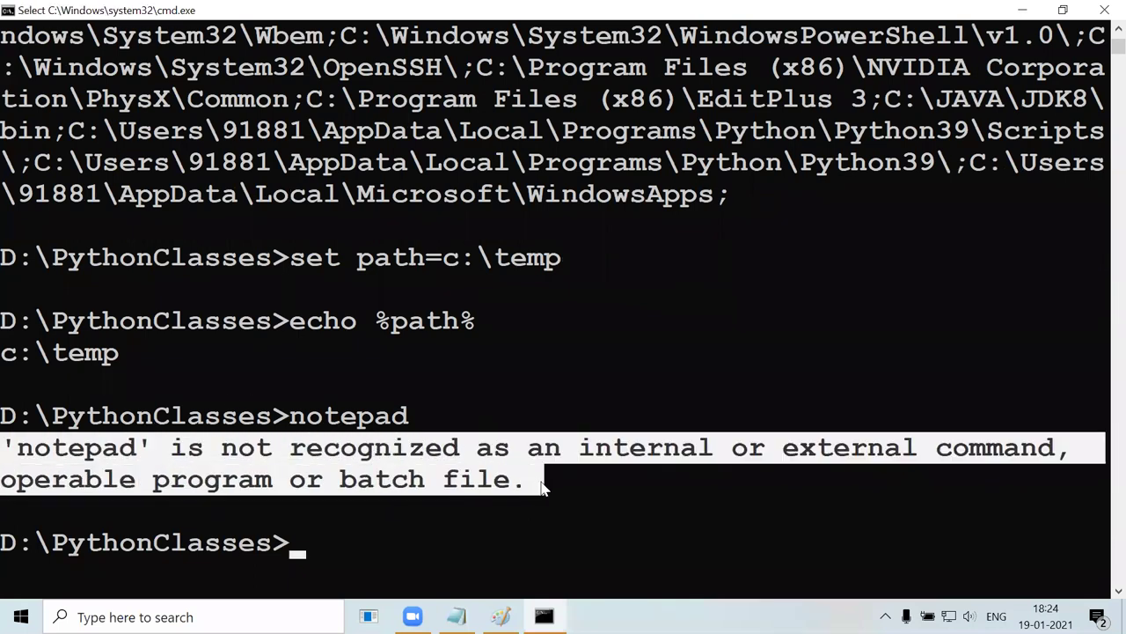
left_click(604, 515)
scroll(607, 519, "down", 2)
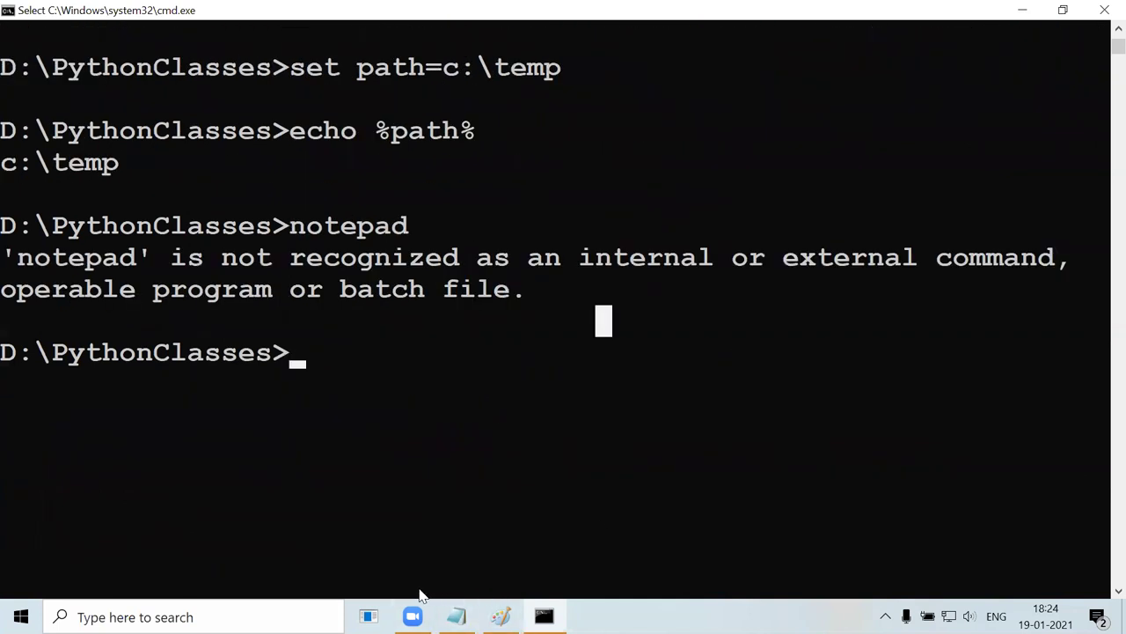
mouse_move(468, 596)
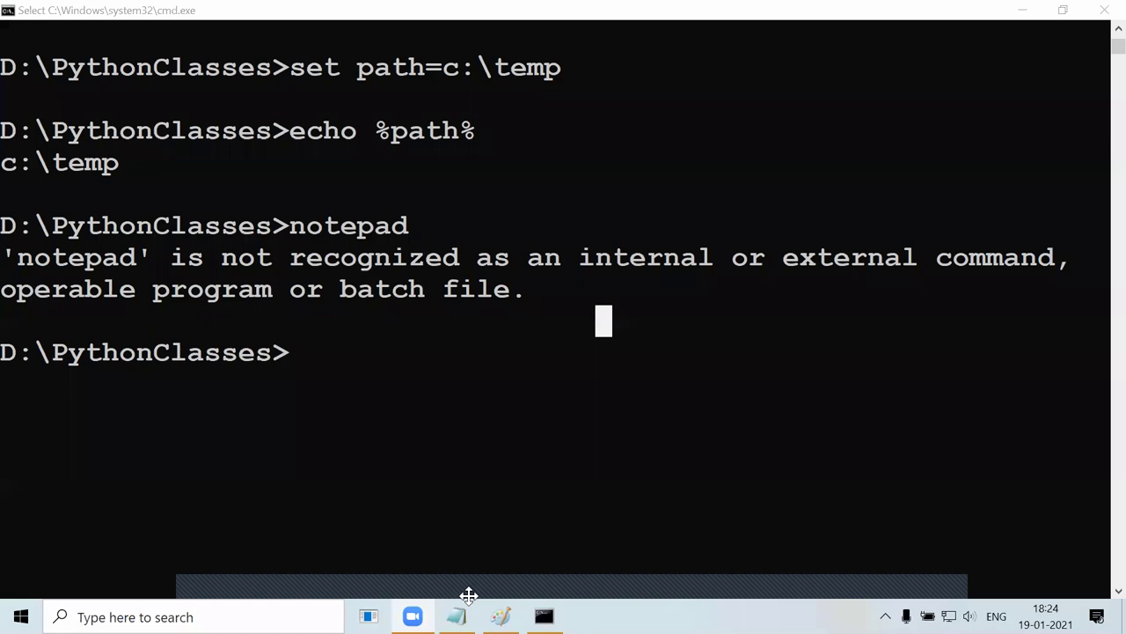
left_click(382, 409)
left_click_drag(423, 227, 285, 230)
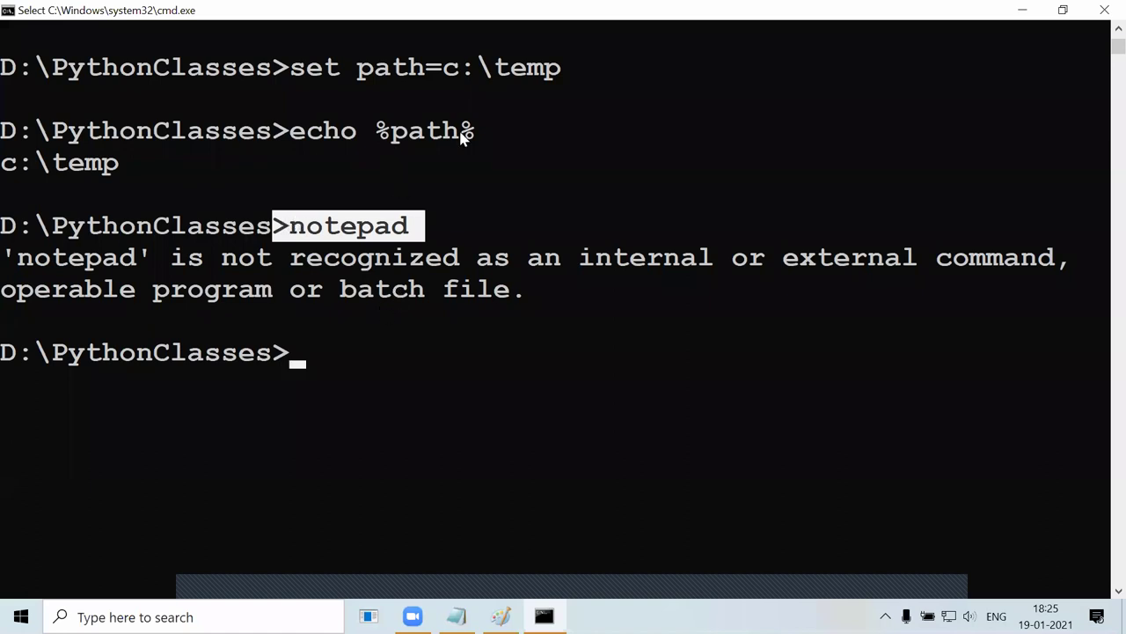
left_click_drag(464, 138, 396, 134)
left_click_drag(133, 165, 4, 164)
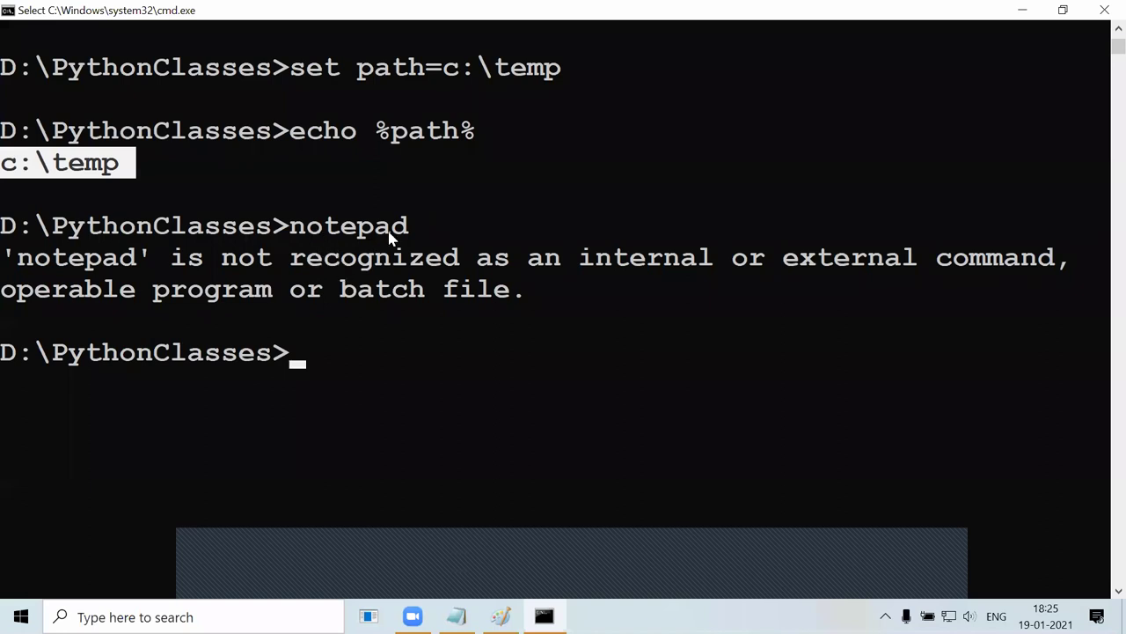
left_click_drag(408, 228, 276, 239)
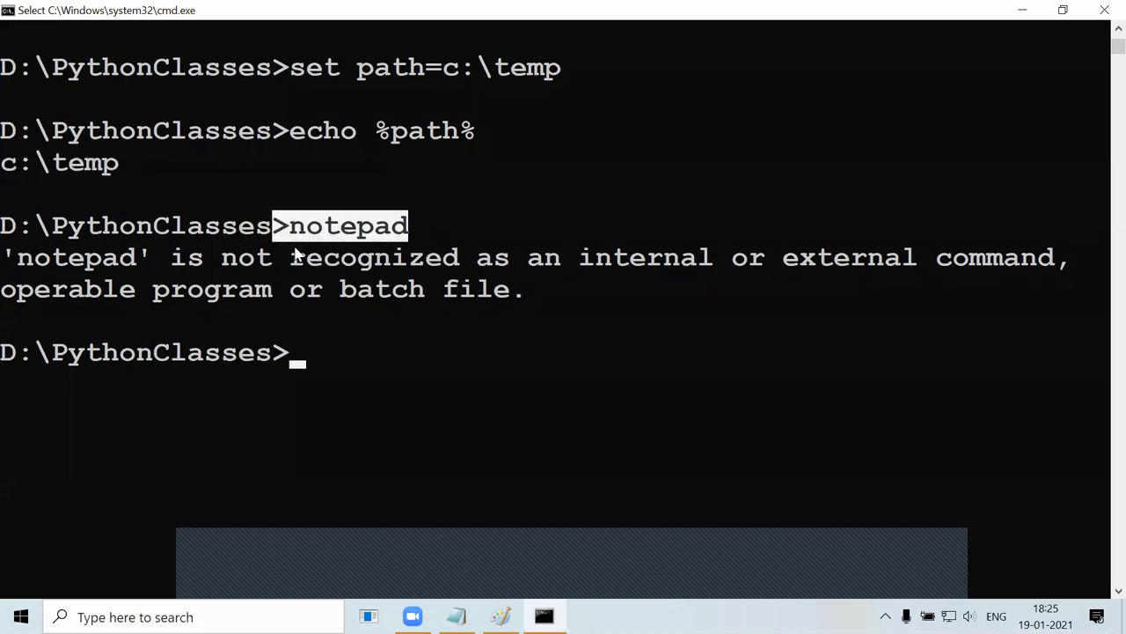
Open the C:\TEMP folder in File Explorer and select CALC.exe.
key("super+e")
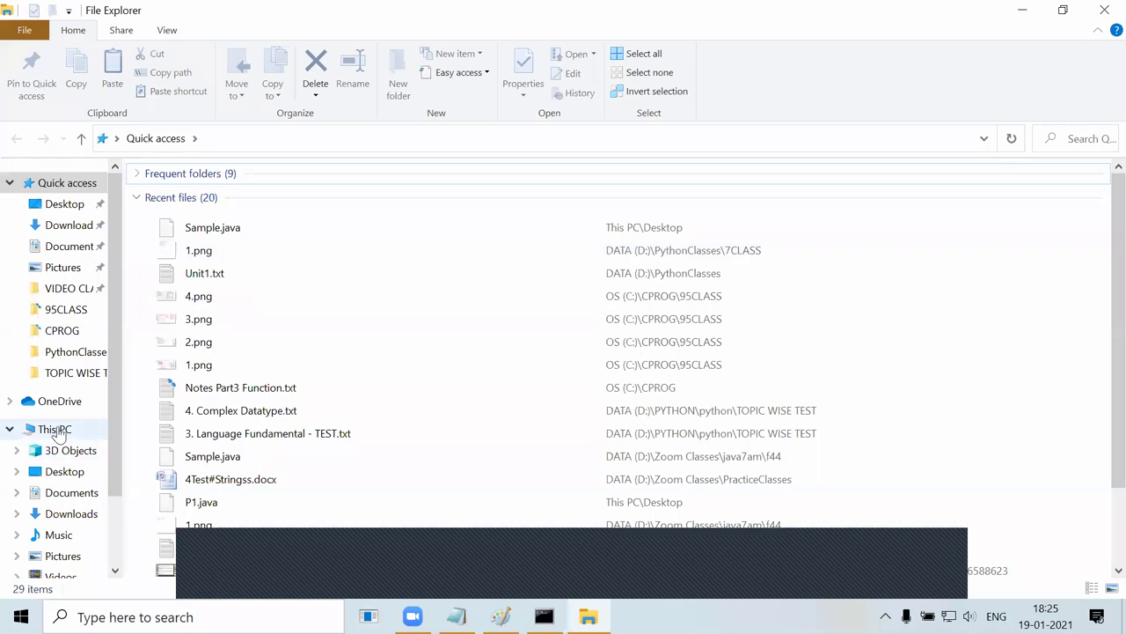
left_click(54, 428)
double_click(292, 333)
left_click(295, 366)
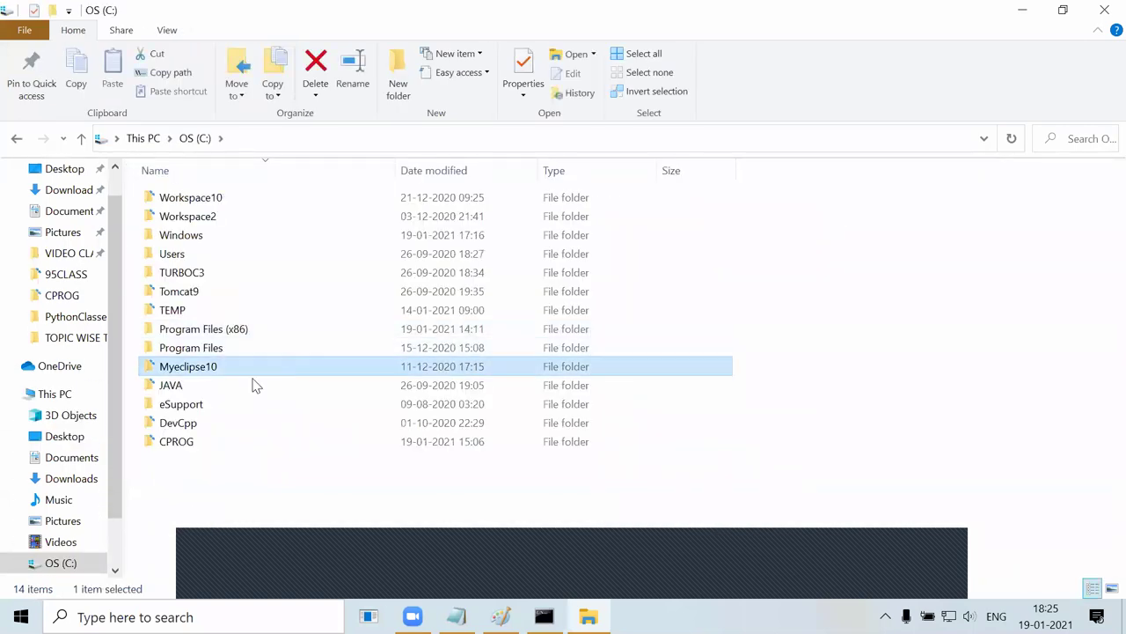
left_click(216, 309)
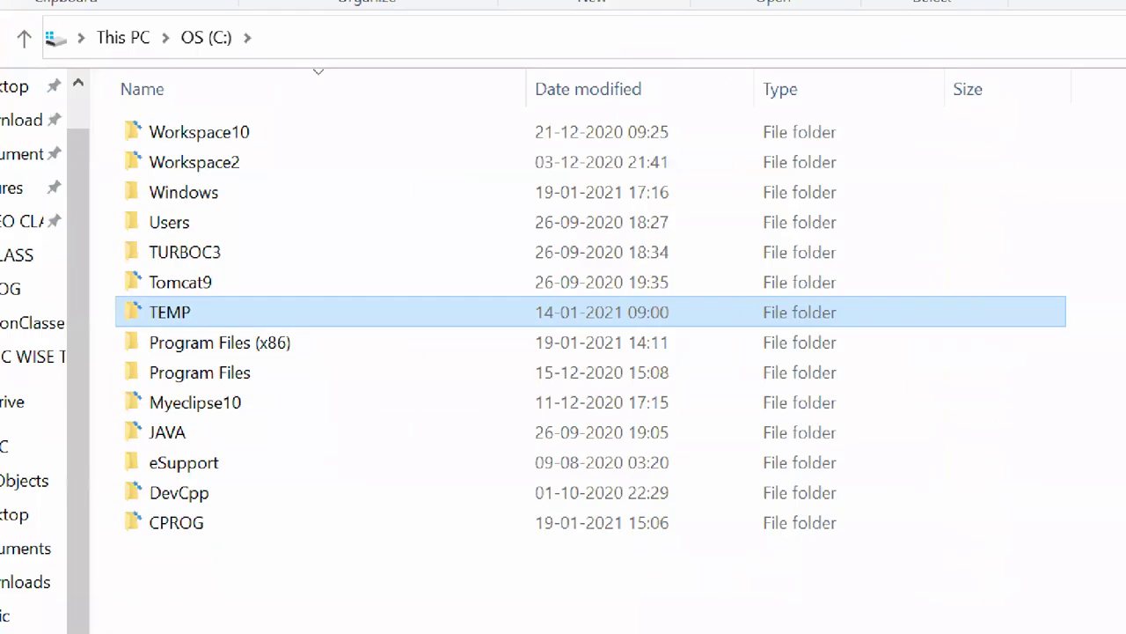
double_click(178, 313)
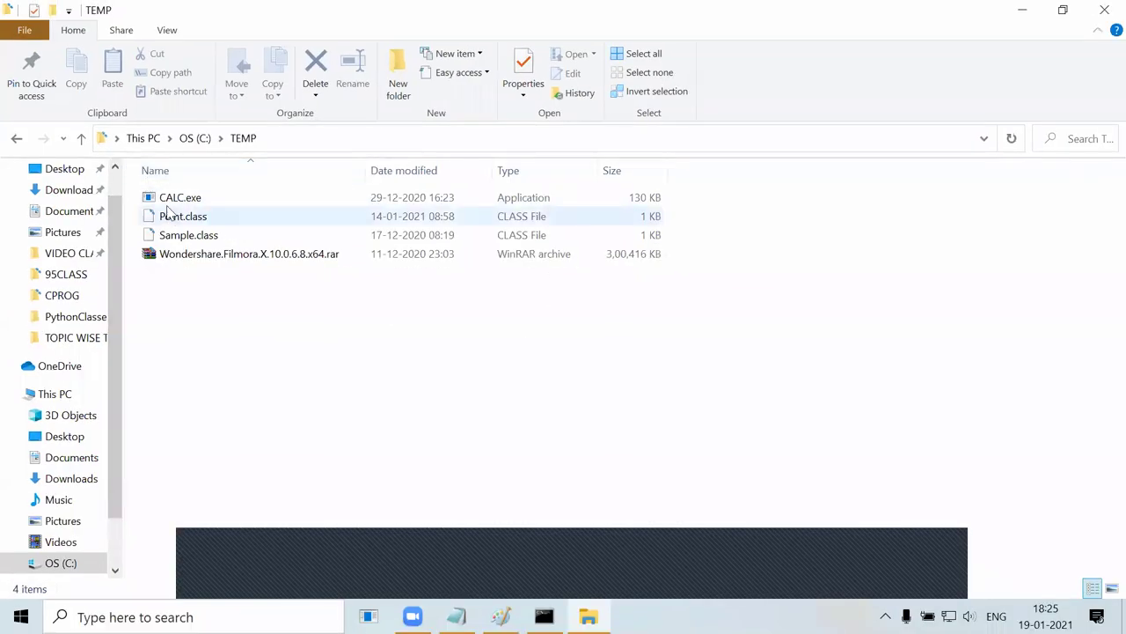
left_click(240, 242)
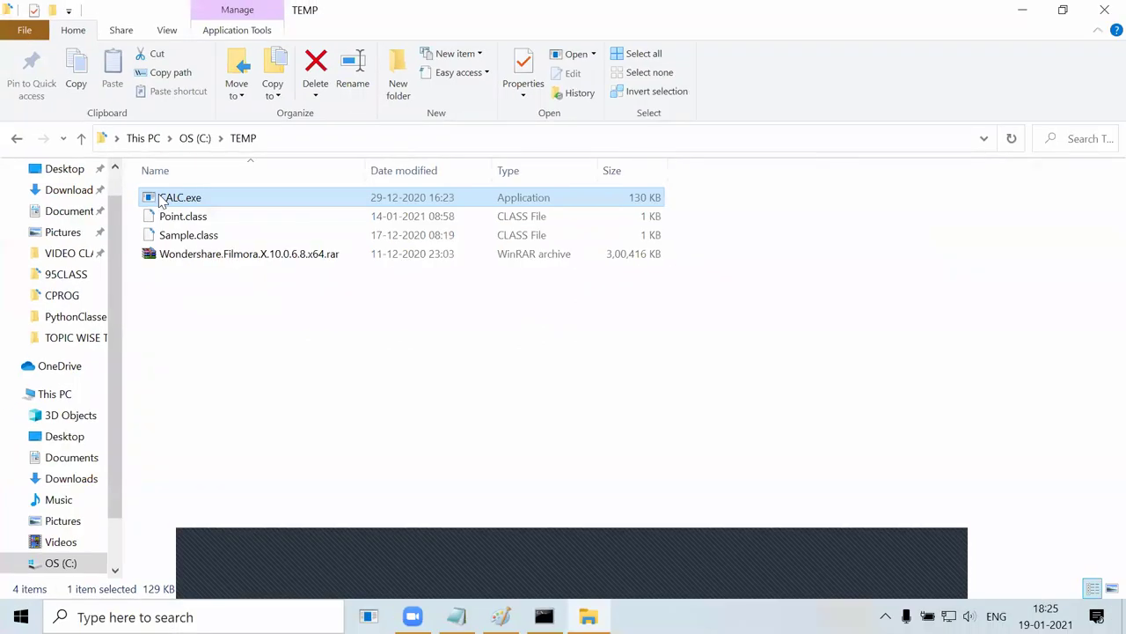
Switch to the Command Prompt, enter calc without running it, and highlight the printed c:\temp path value.
key("alt+Tab")
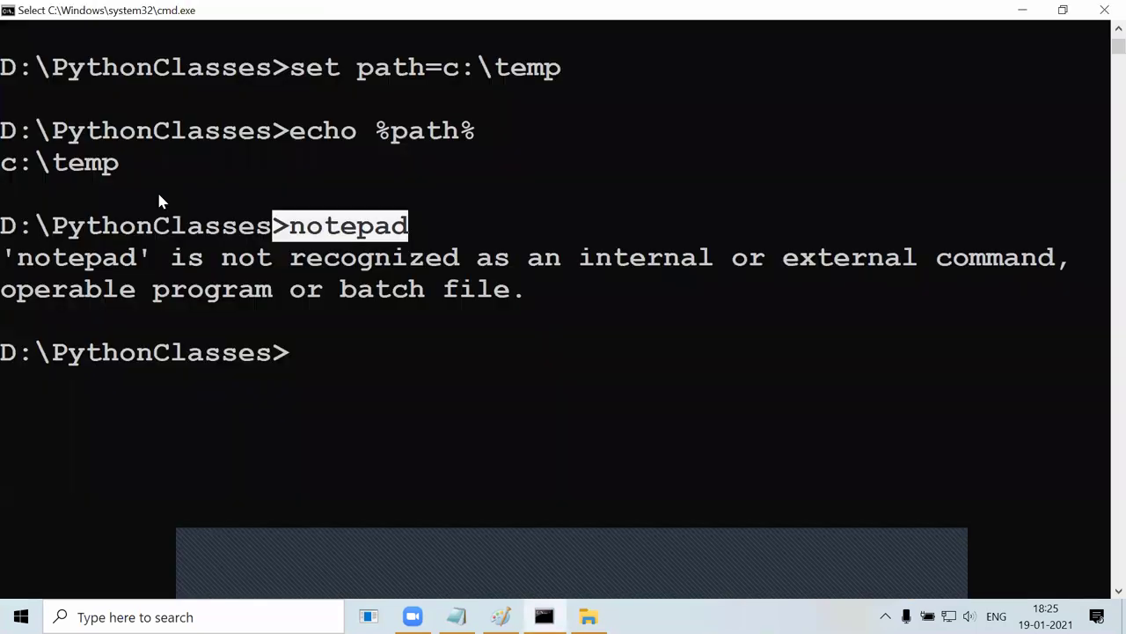
type("calc")
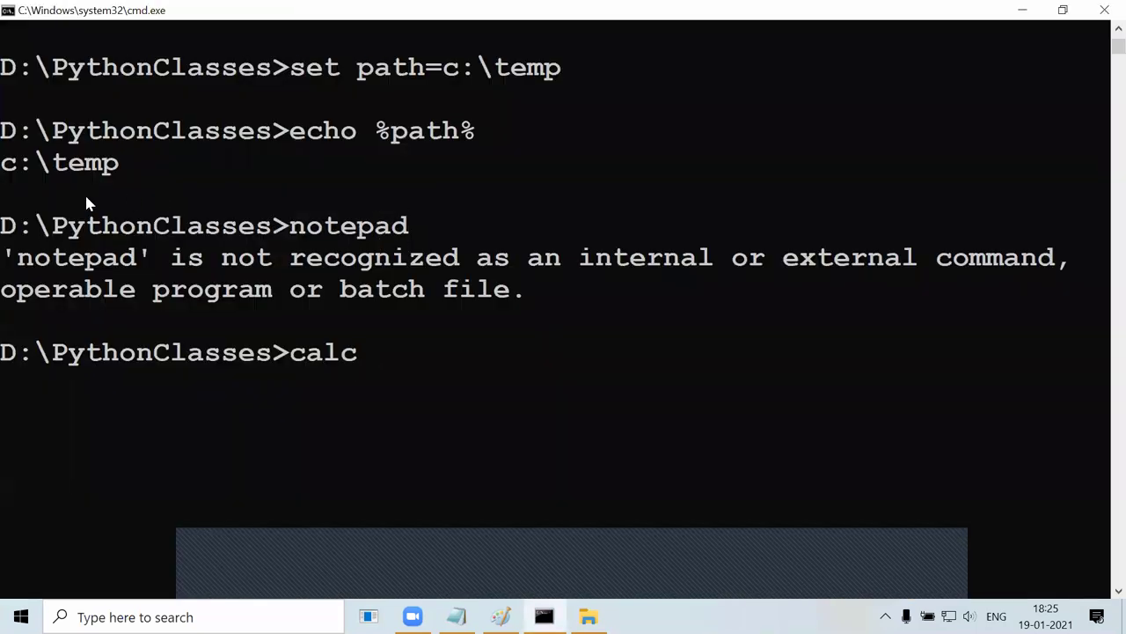
left_click_drag(307, 361, 378, 361)
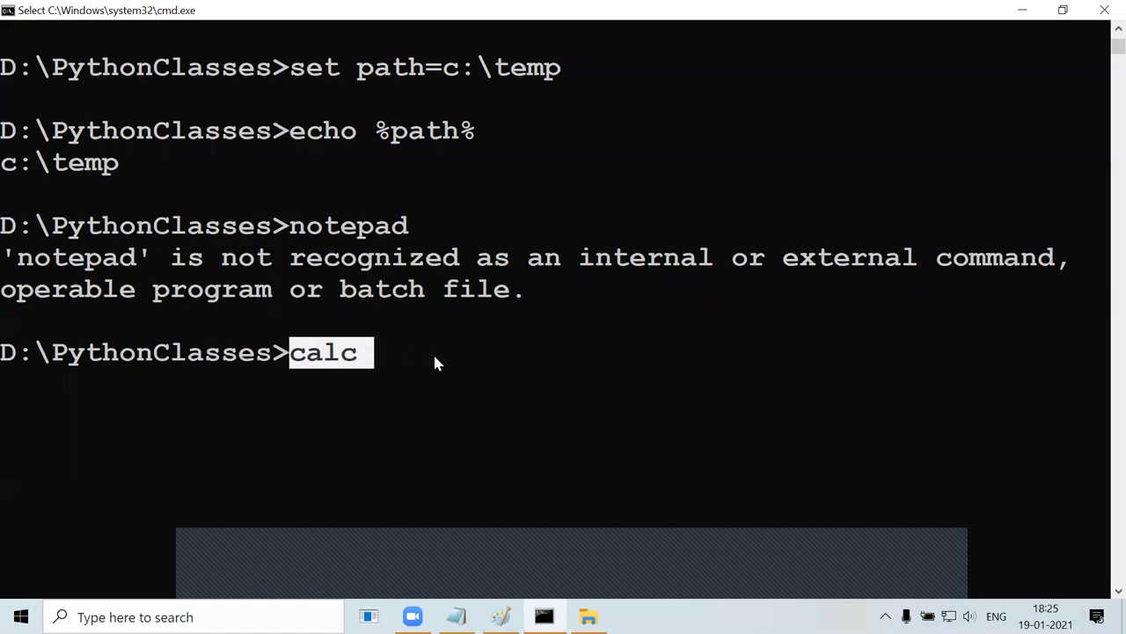
left_click(435, 361)
type("cal")
key("BackSpace")
key("BackSpace")
key("BackSpace")
type("calc.exe")
key("BackSpace")
key("BackSpace")
key("BackSpace")
key("BackSpace")
key("BackSpace")
key("BackSpace")
key("BackSpace")
key("BackSpace")
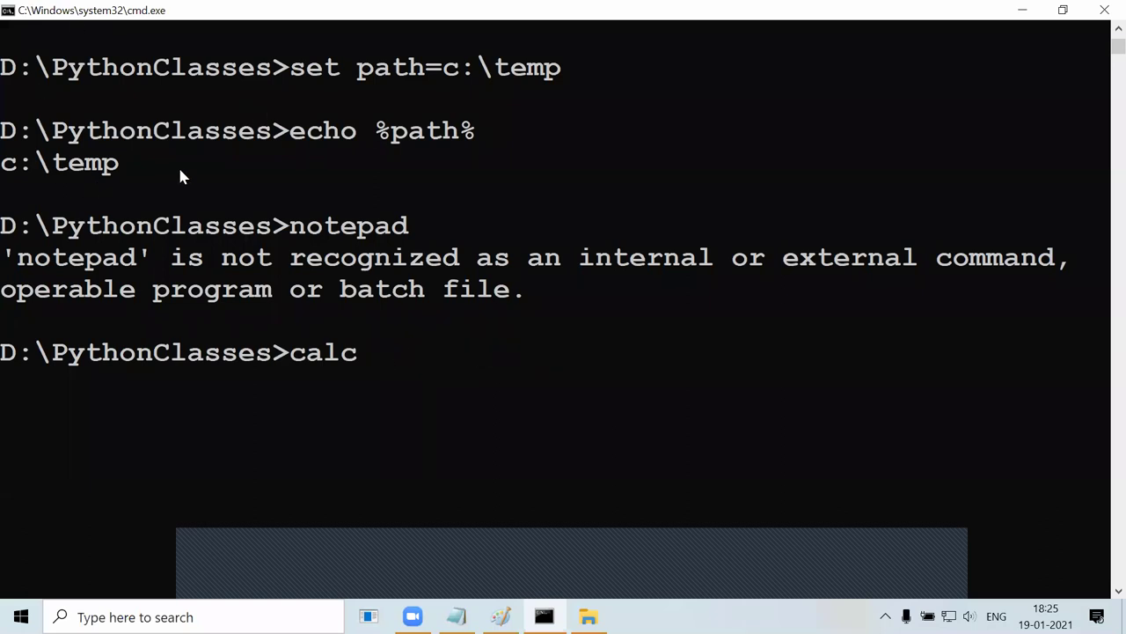
left_click(125, 166)
left_click_drag(126, 166, 3, 176)
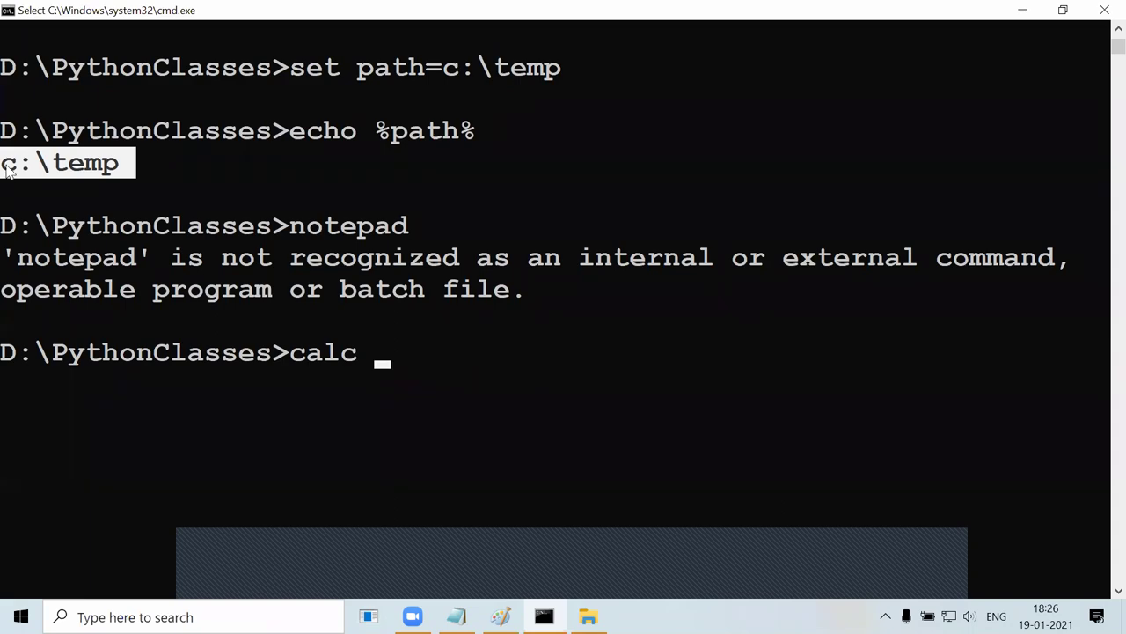
Launch CALC.exe from the C:\TEMP folder in File Explorer and close its console window.
key("alt+Tab")
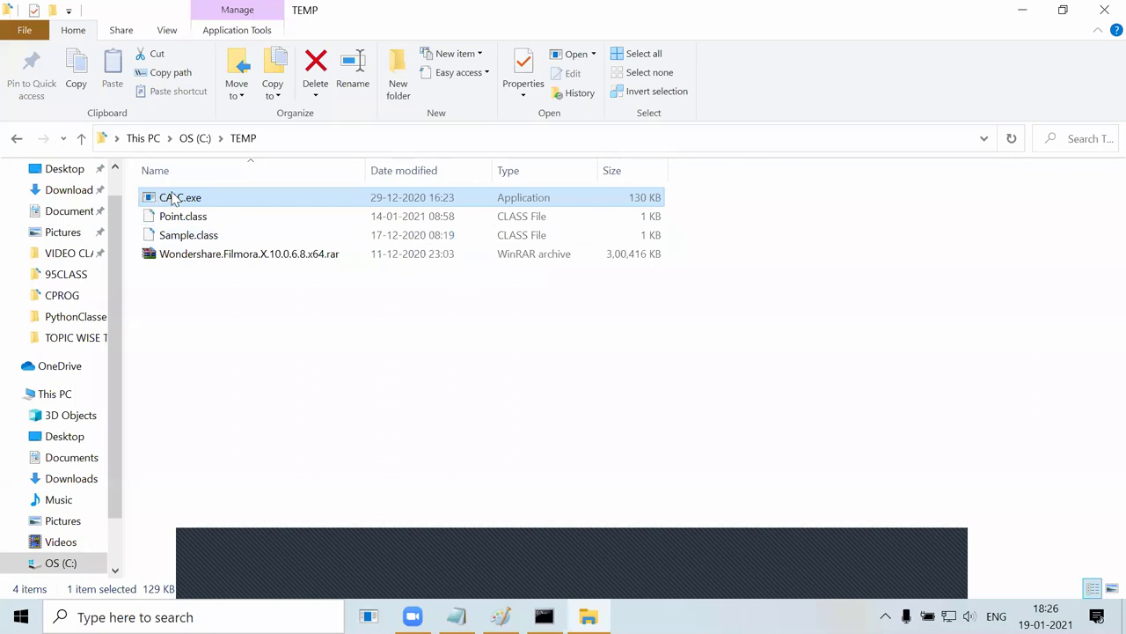
double_click(174, 204)
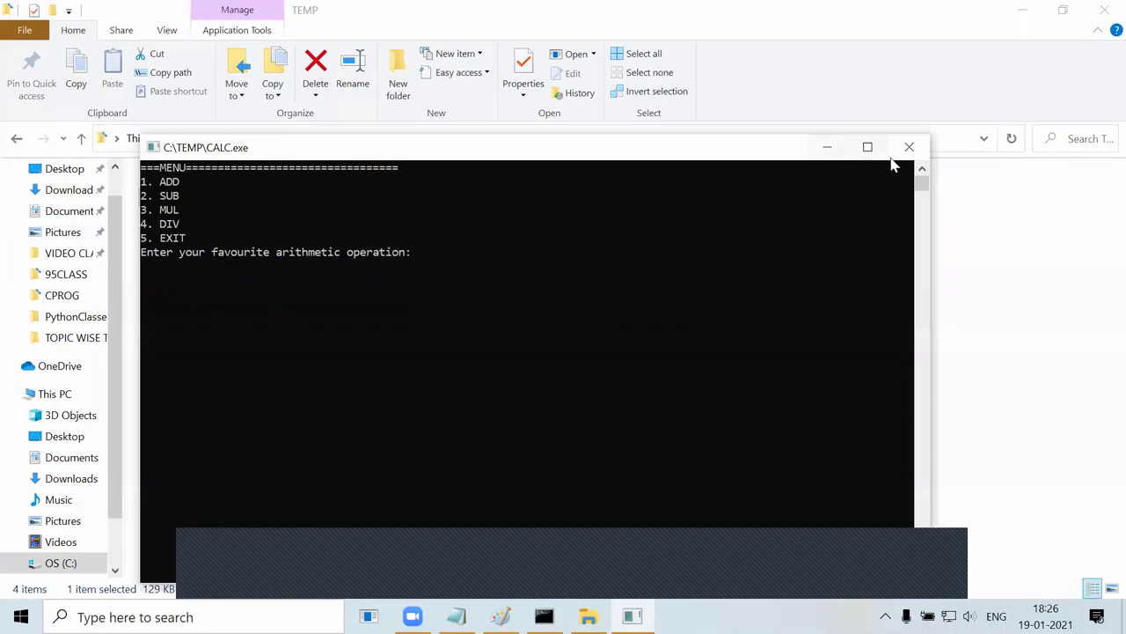
left_click(911, 146)
Switch to the Command Prompt and run the entered calc command.
key("alt+Tab")
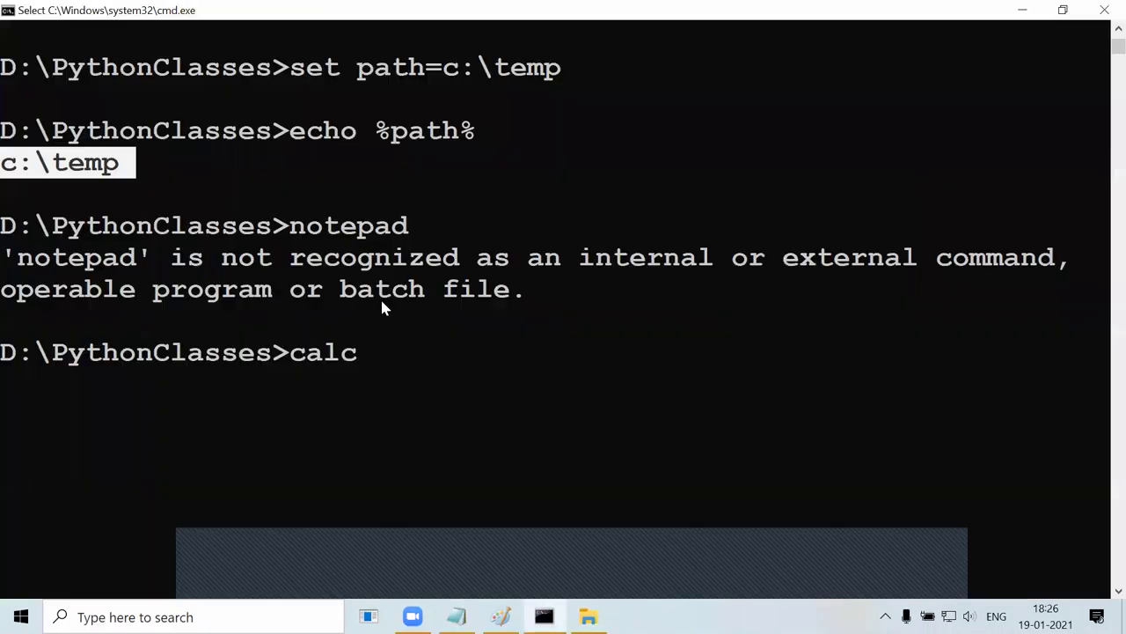
left_click_drag(294, 352, 360, 352)
left_click(366, 352)
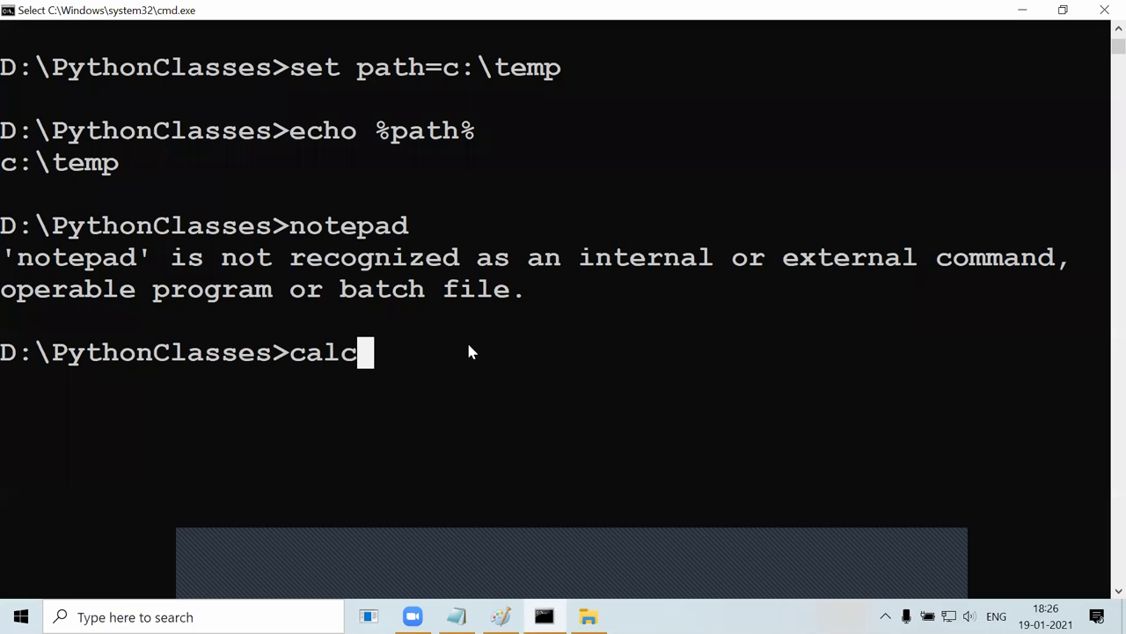
scroll(446, 359, "down", 3)
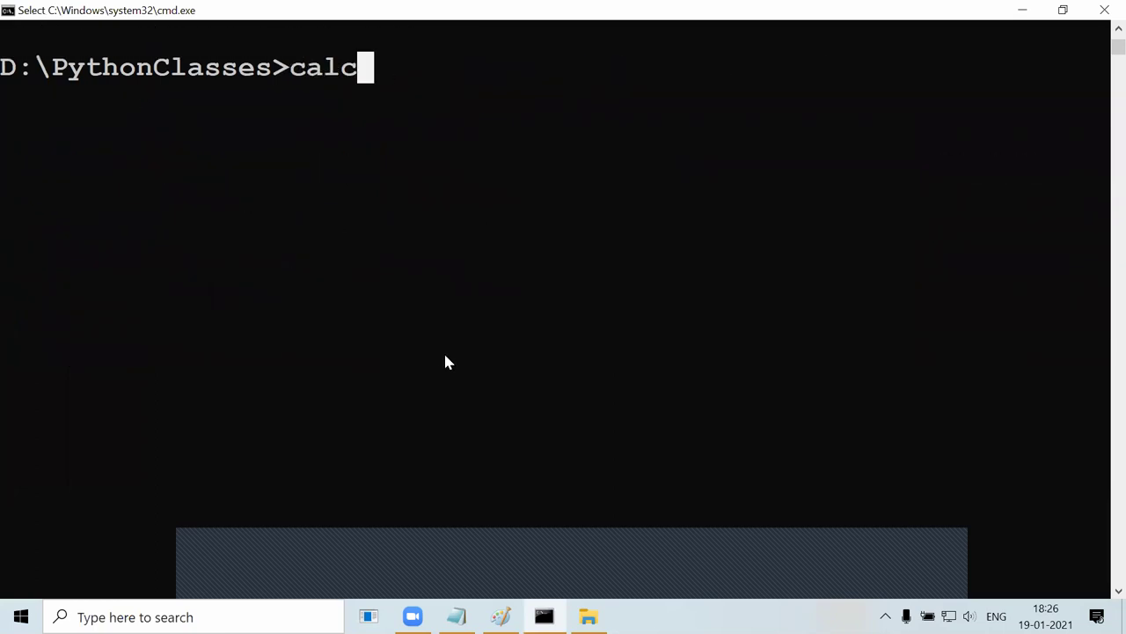
key("Return")
key("Return")
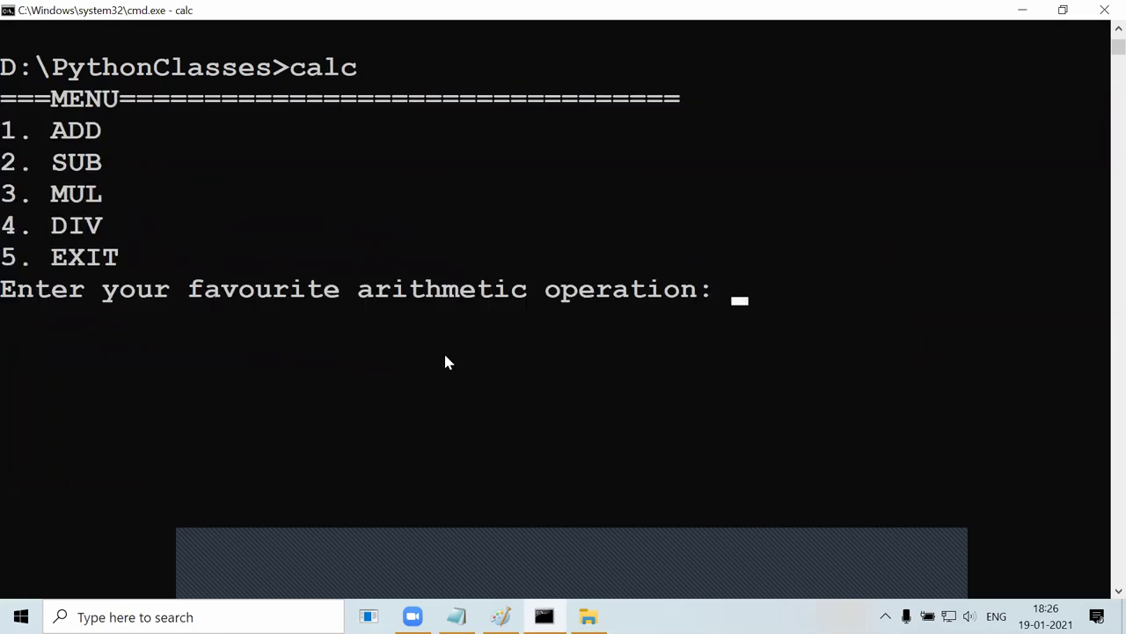
Highlight the calculator's printed menu, choose operation 1 (ADD), and enter the numbers 10 and 20.
left_click_drag(4, 98, 307, 267)
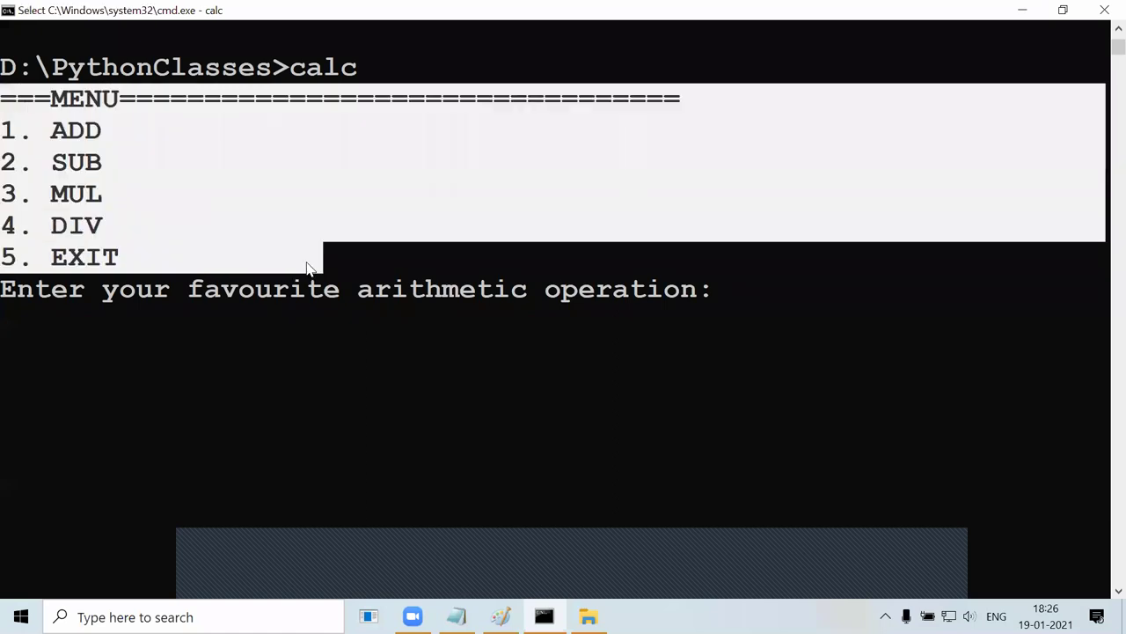
left_click(307, 267)
left_click(88, 324)
left_click_drag(19, 130, 100, 132)
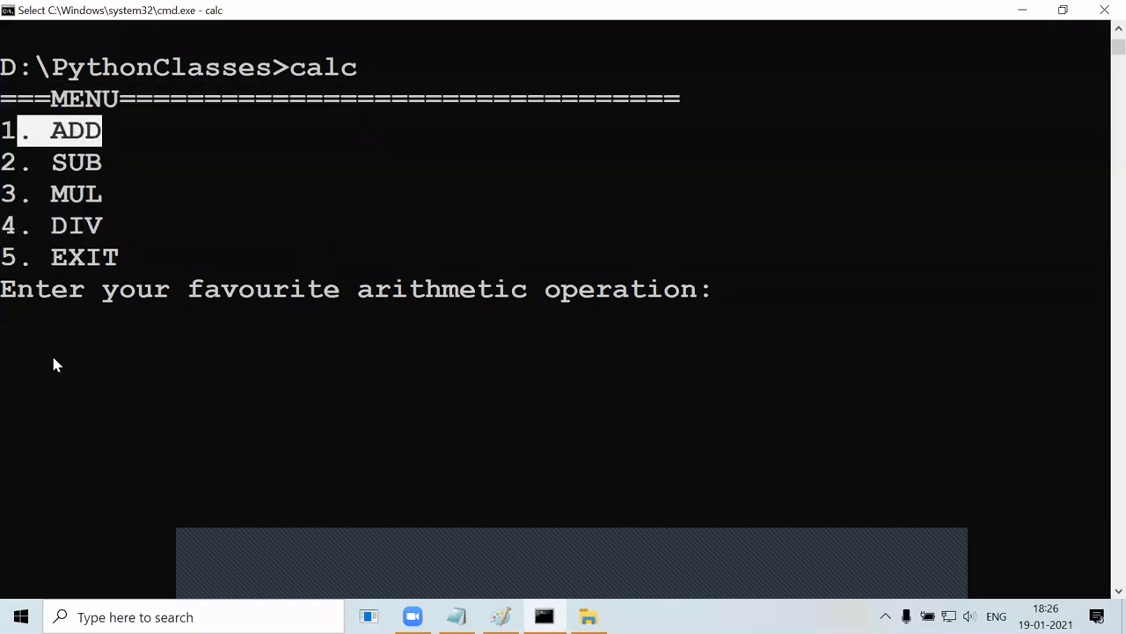
left_click_drag(4, 291, 684, 297)
key("Escape")
type("1")
key("Return")
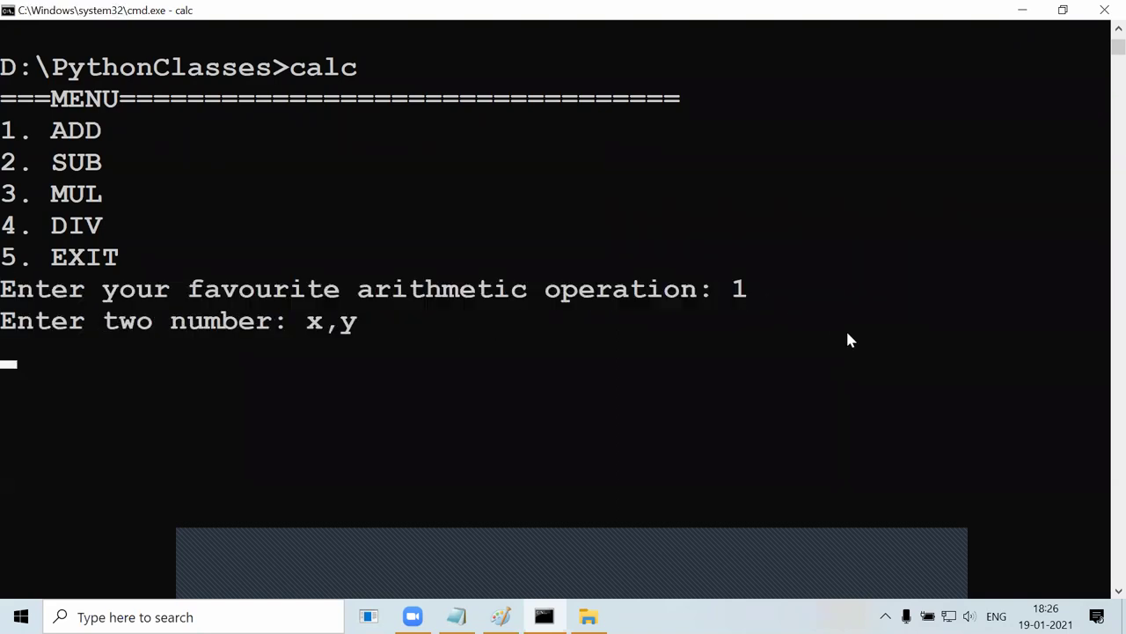
type("10 20")
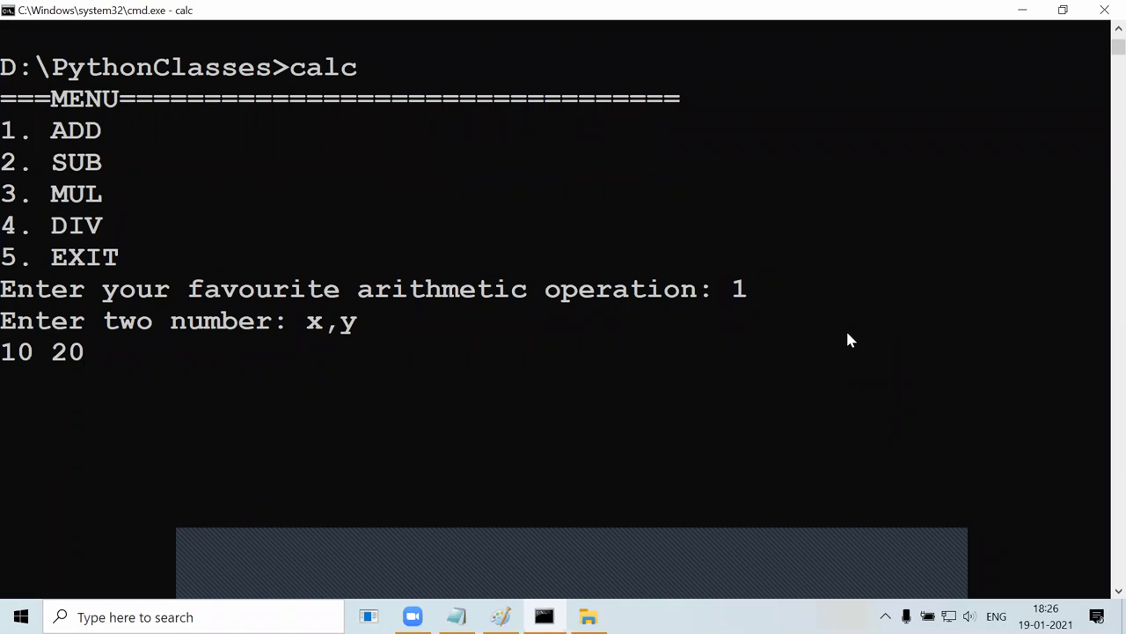
key("Return")
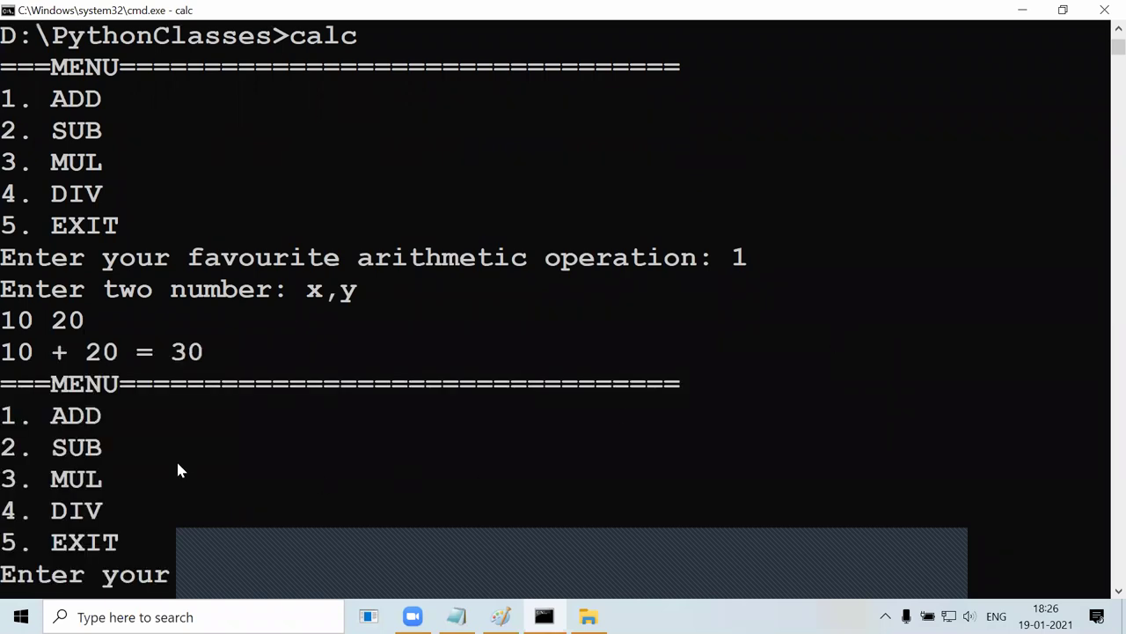
Review the printed addition and repeated menu, and exit the calculator program with option 5.
left_click_drag(12, 322, 94, 319)
left_click_drag(5, 352, 131, 364)
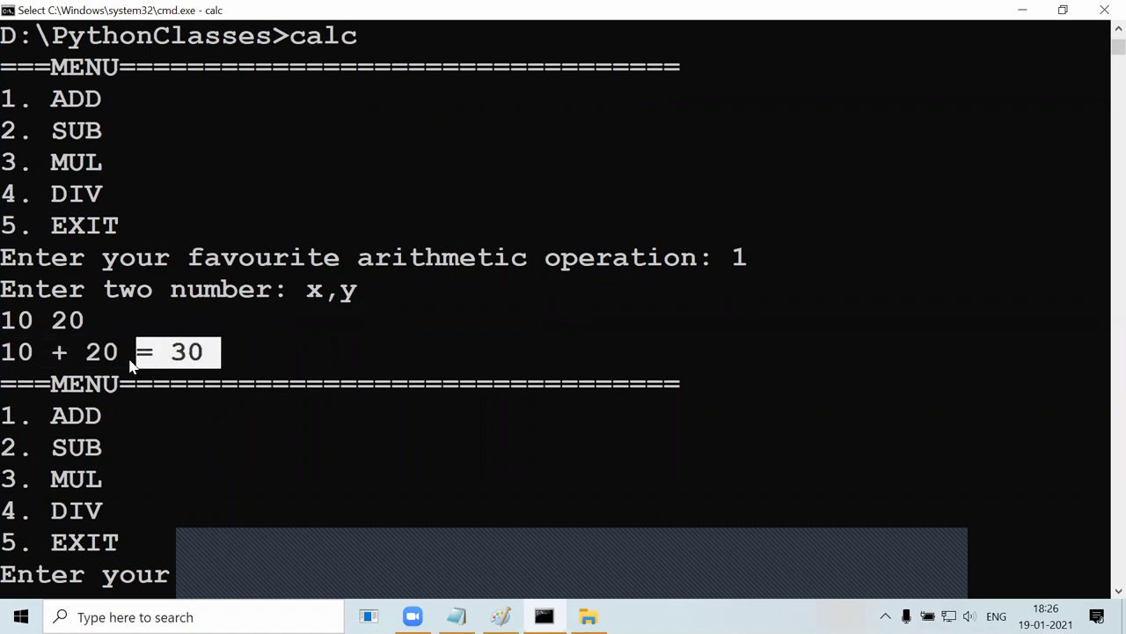
scroll(126, 369, "down", 3)
left_click_drag(12, 100, 647, 296)
left_click(647, 295)
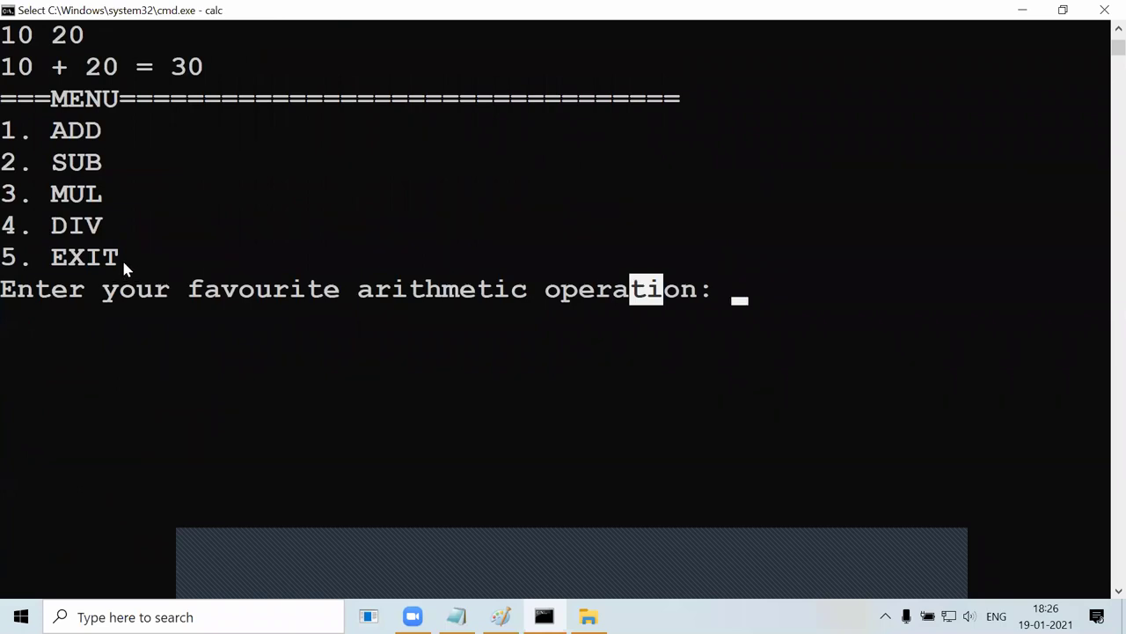
left_click_drag(122, 257, 5, 257)
left_click(719, 294)
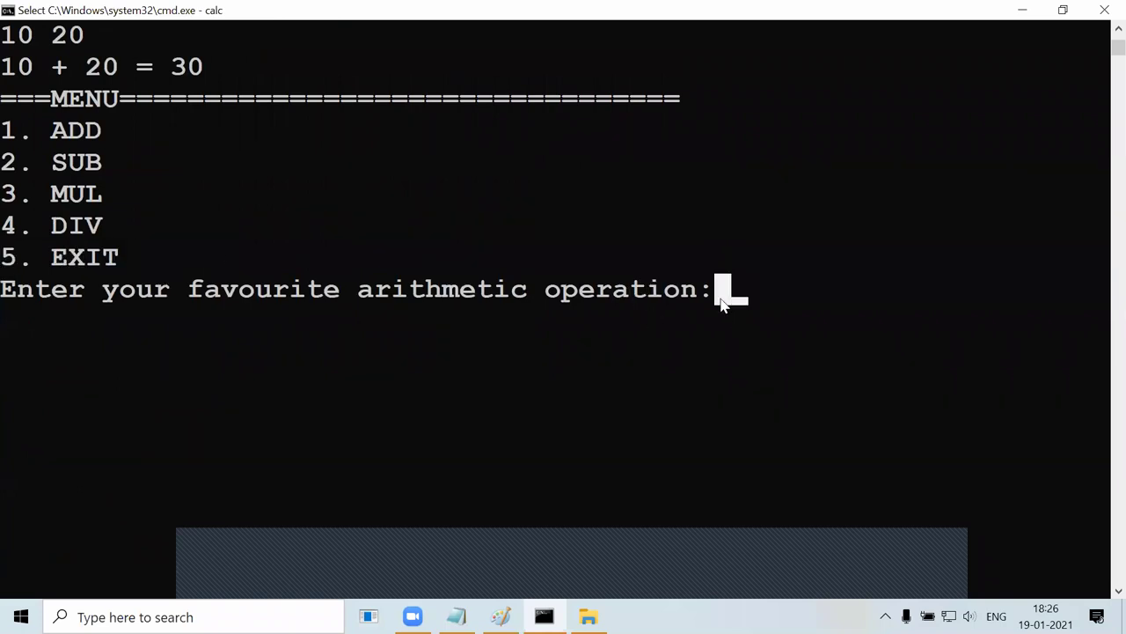
type("5")
key("Return")
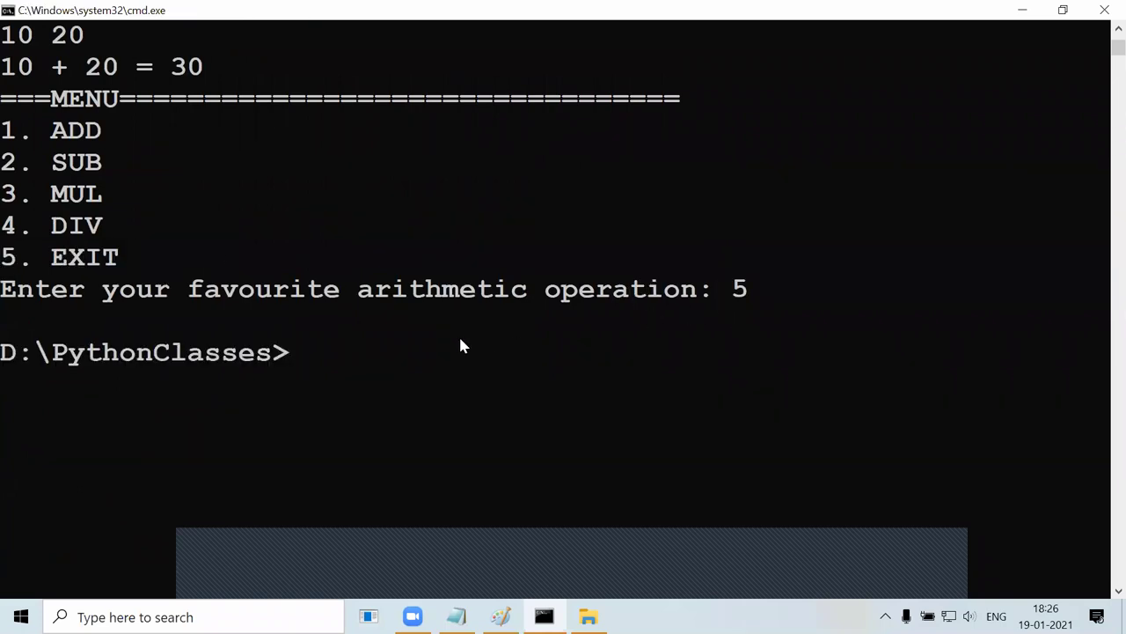
Overwrite the path variable with d:\PythonClasses using the set command.
left_click_drag(11, 348, 336, 339)
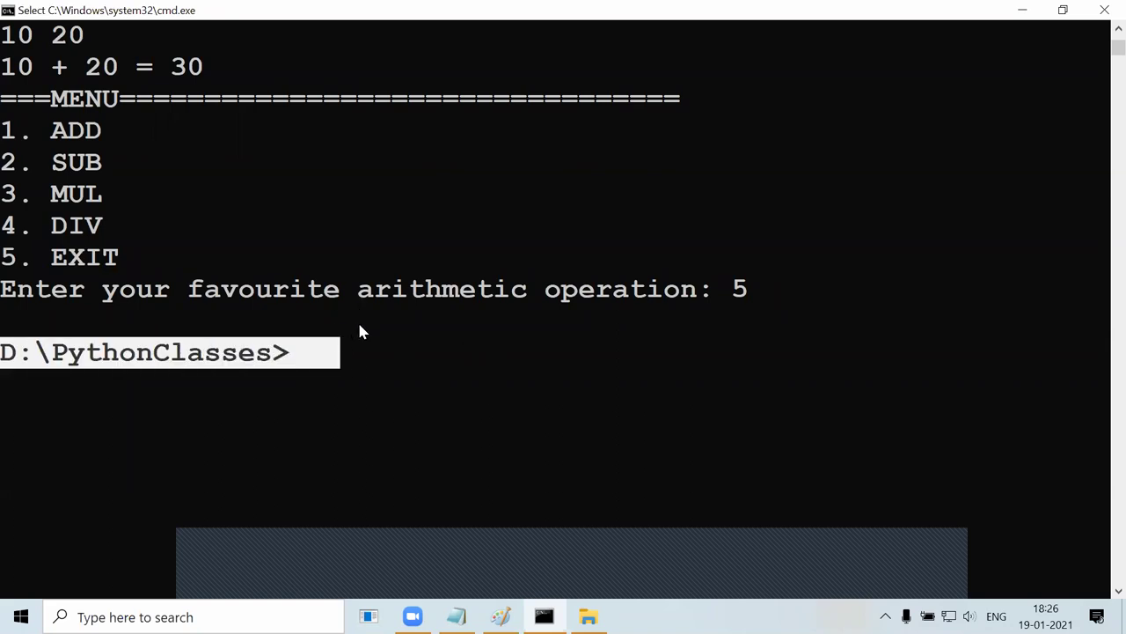
scroll(359, 324, "up", 3)
scroll(359, 324, "down", 5)
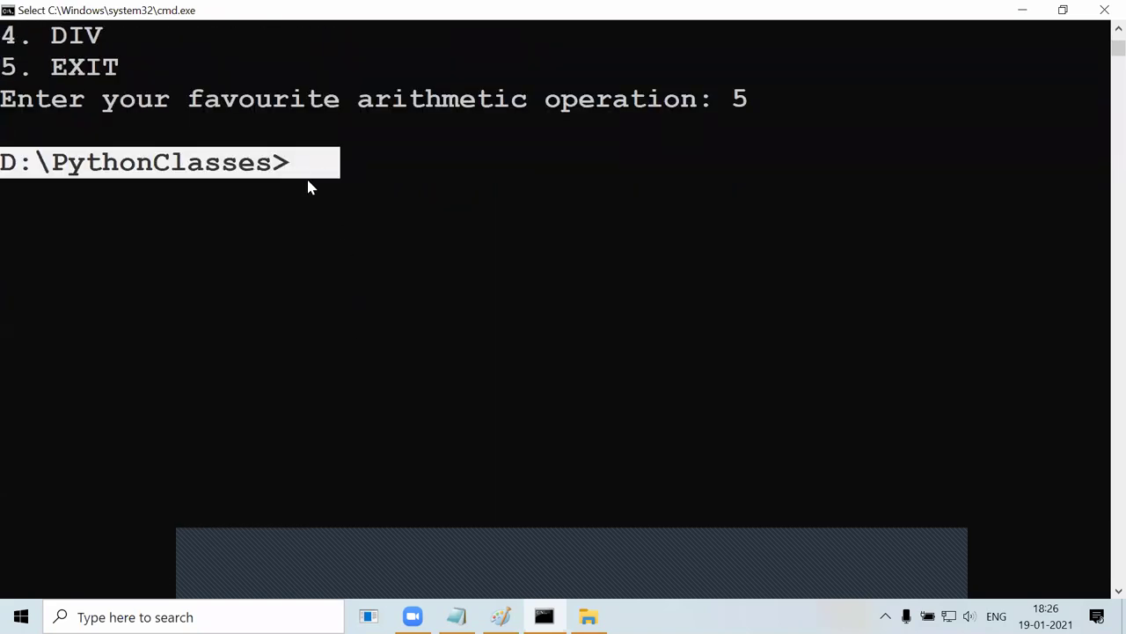
left_click(309, 183)
type("se")
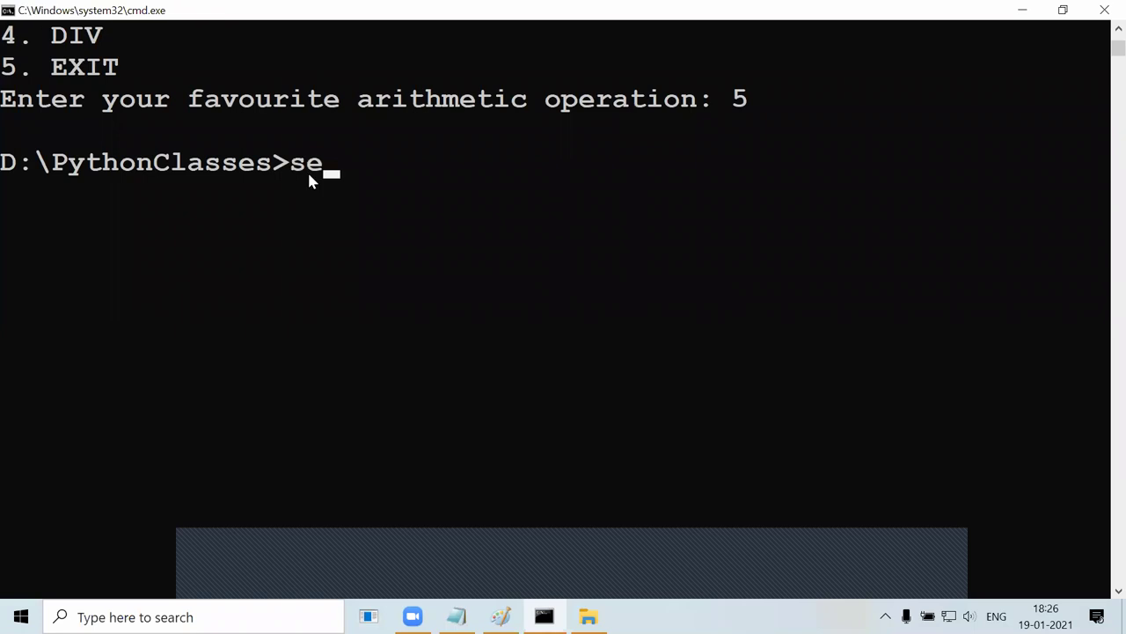
type("t path=d:\\PYTHON")
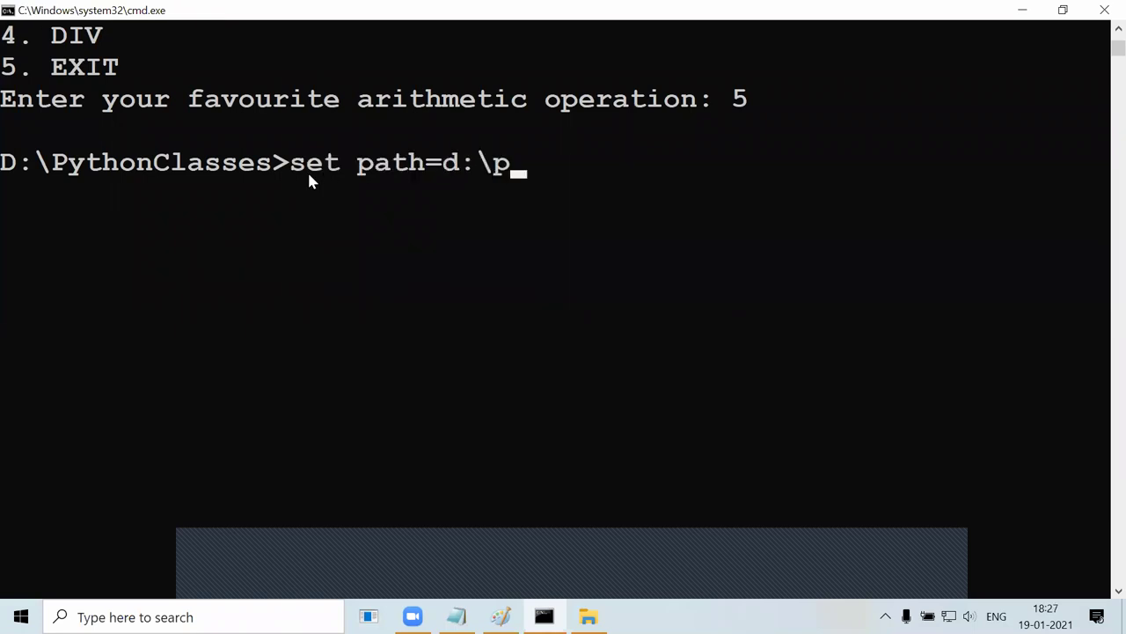
key("Tab")
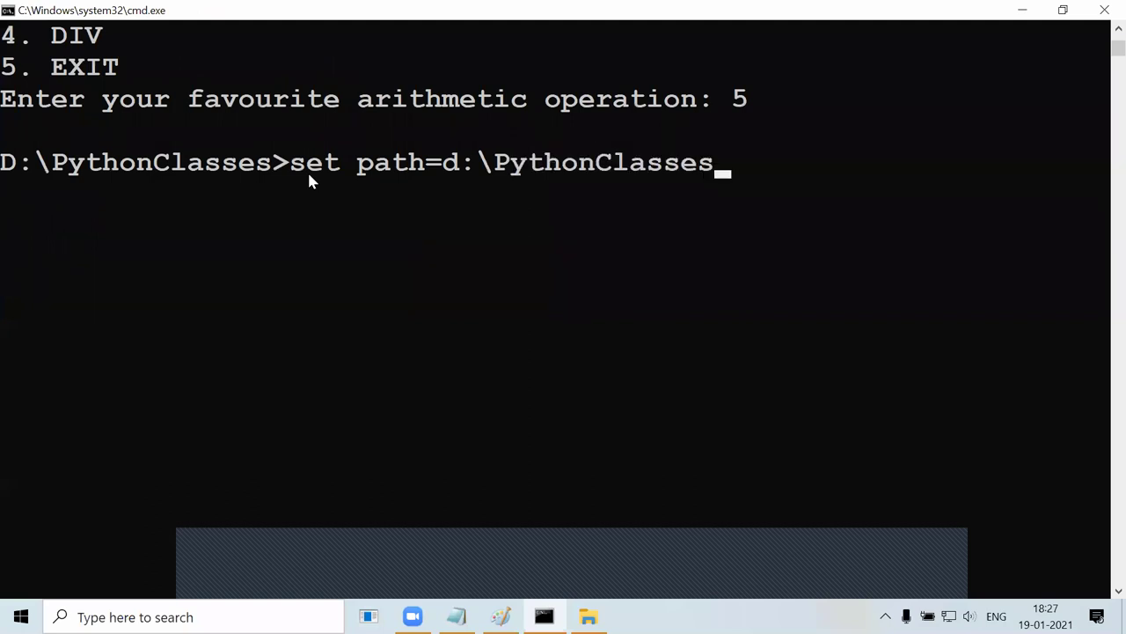
key("Return")
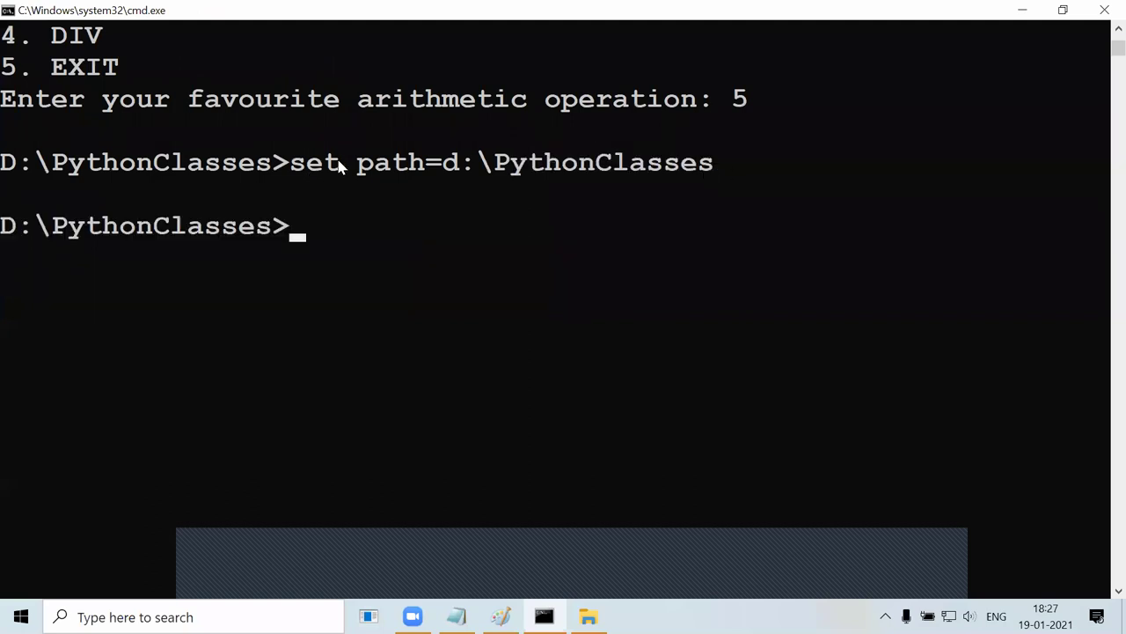
Print the path variable with echo %path% and highlight parts of the command and its output.
type("echo %path%")
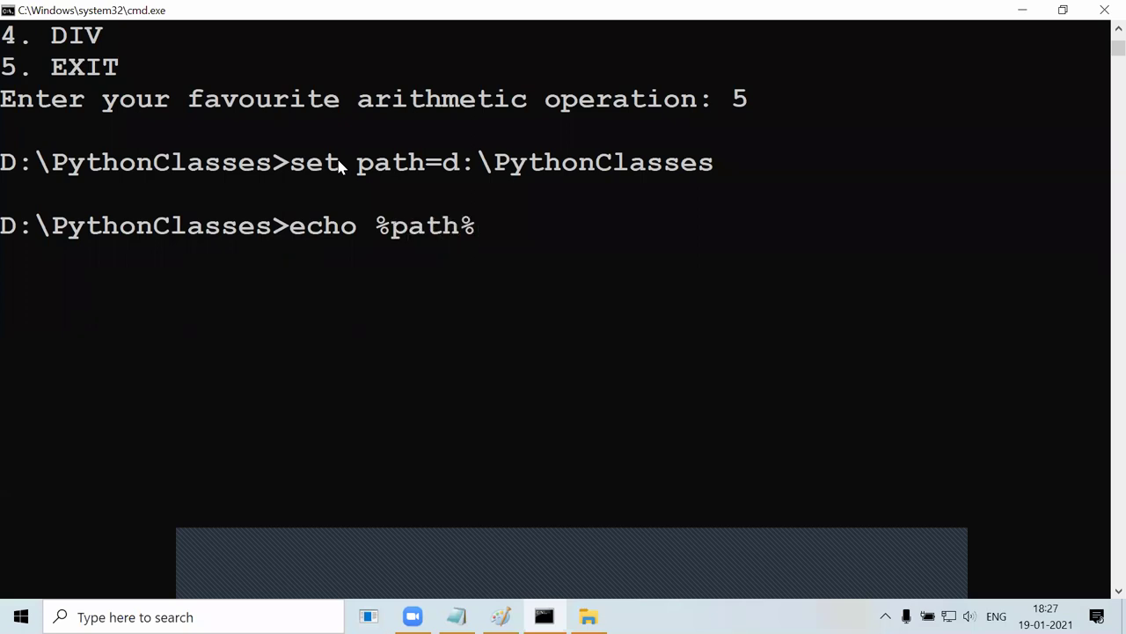
key("Return")
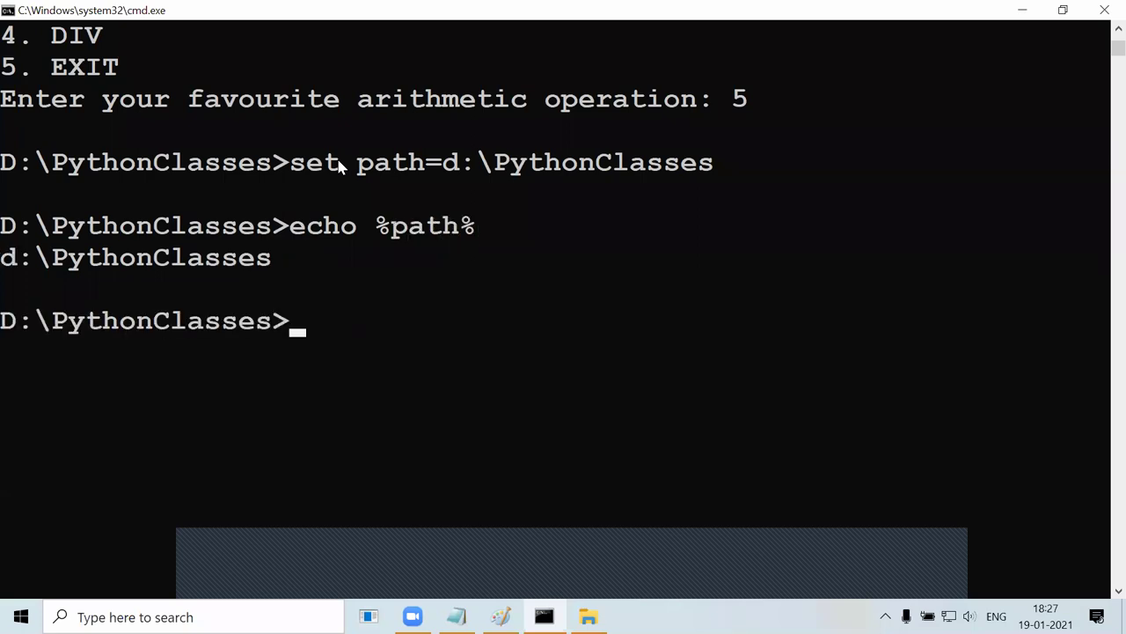
double_click(300, 229)
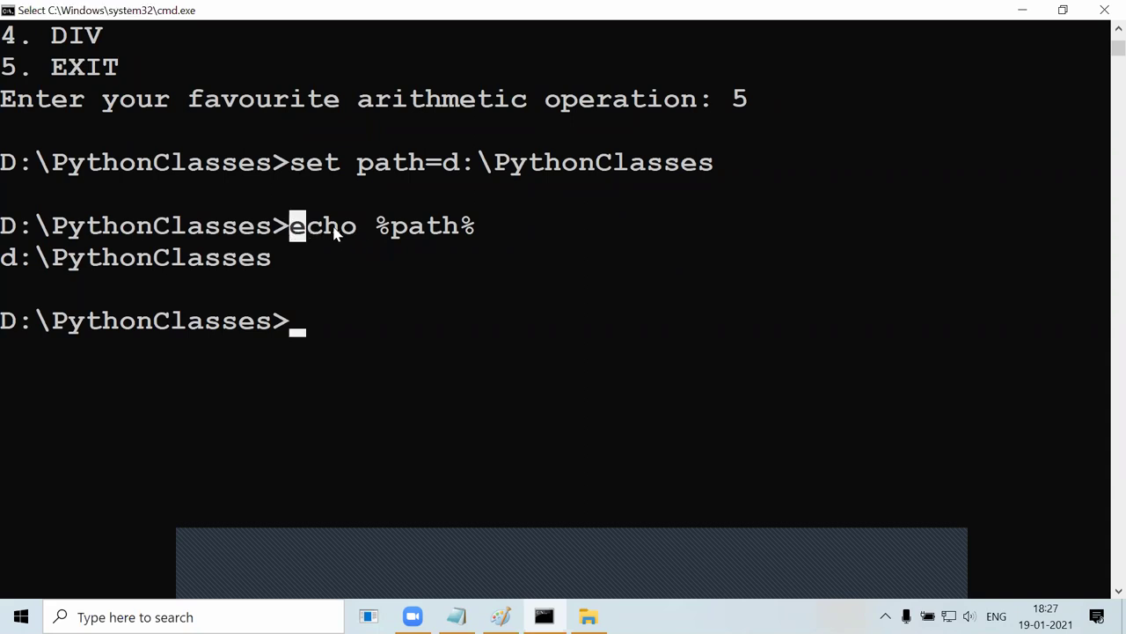
mouse_move(276, 259)
left_mouse_down()
mouse_move(14, 269)
mouse_move(260, 271)
left_mouse_up()
left_click(307, 327)
Enter calc at the prompt without running it, and compare the command with the printed path value.
type("calc")
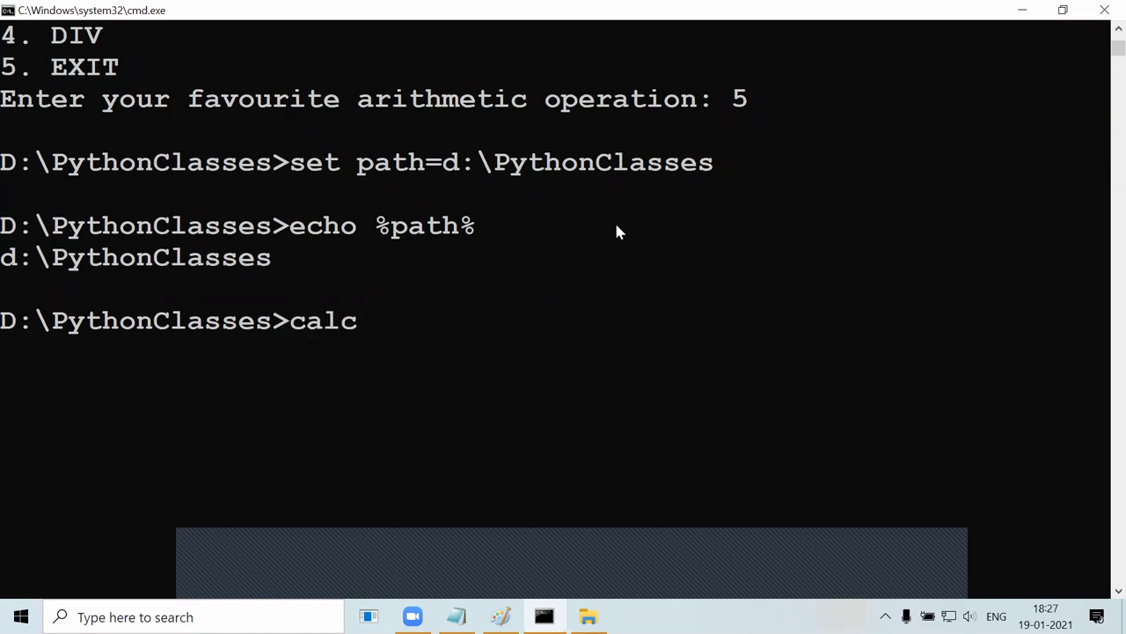
left_click_drag(366, 330, 294, 324)
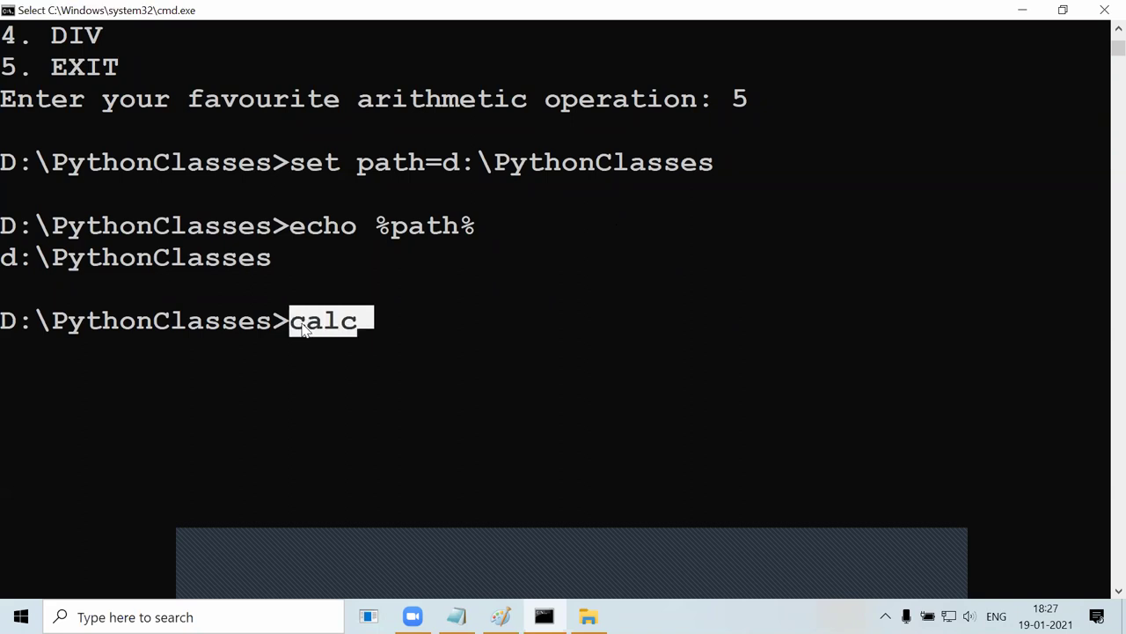
left_click_drag(302, 325, 357, 328)
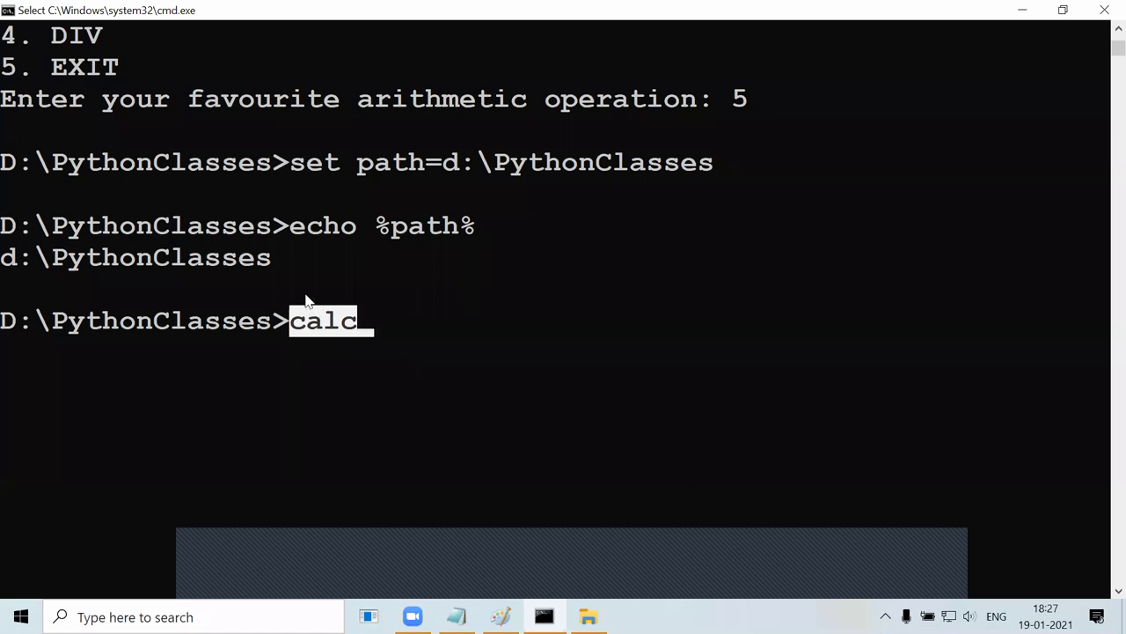
left_click_drag(355, 324, 282, 323)
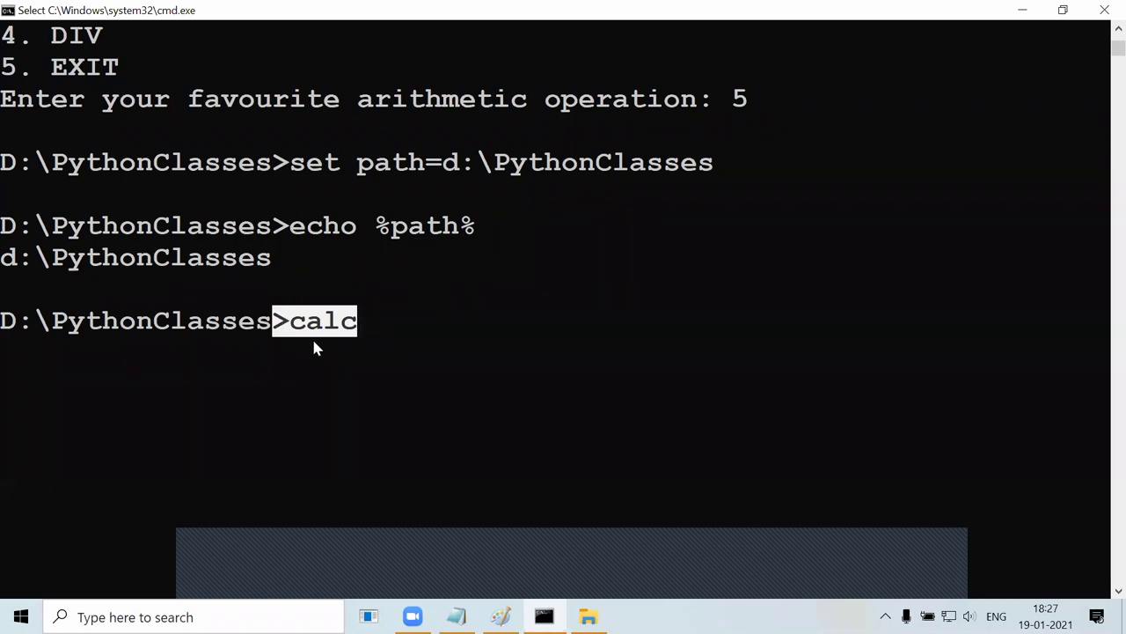
left_click(314, 348)
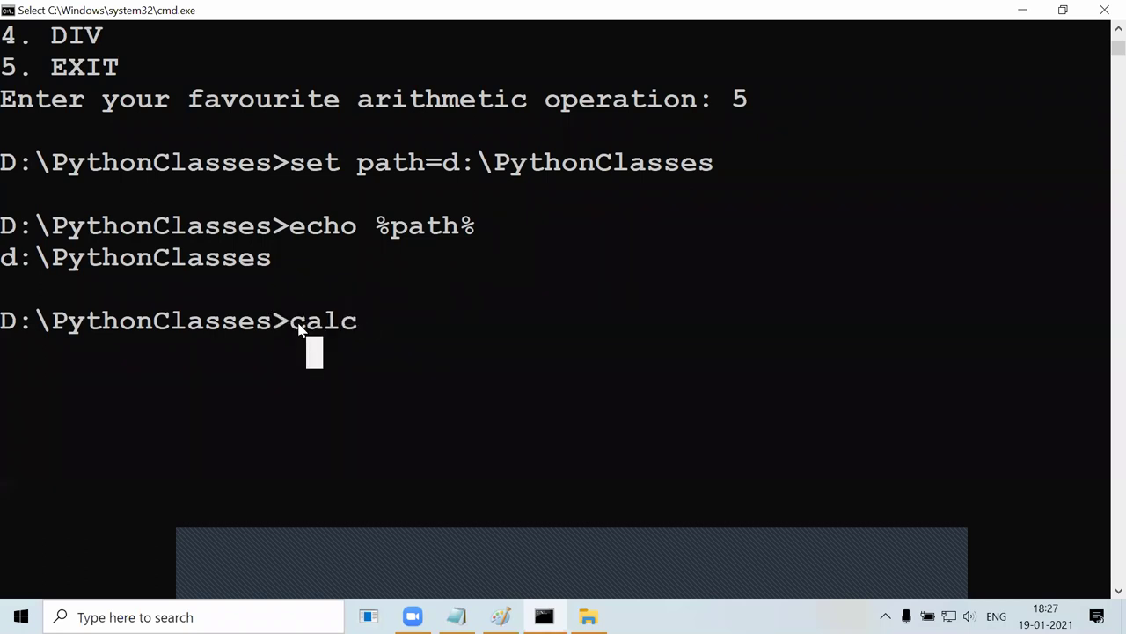
left_click(297, 323)
left_click_drag(297, 324, 345, 324)
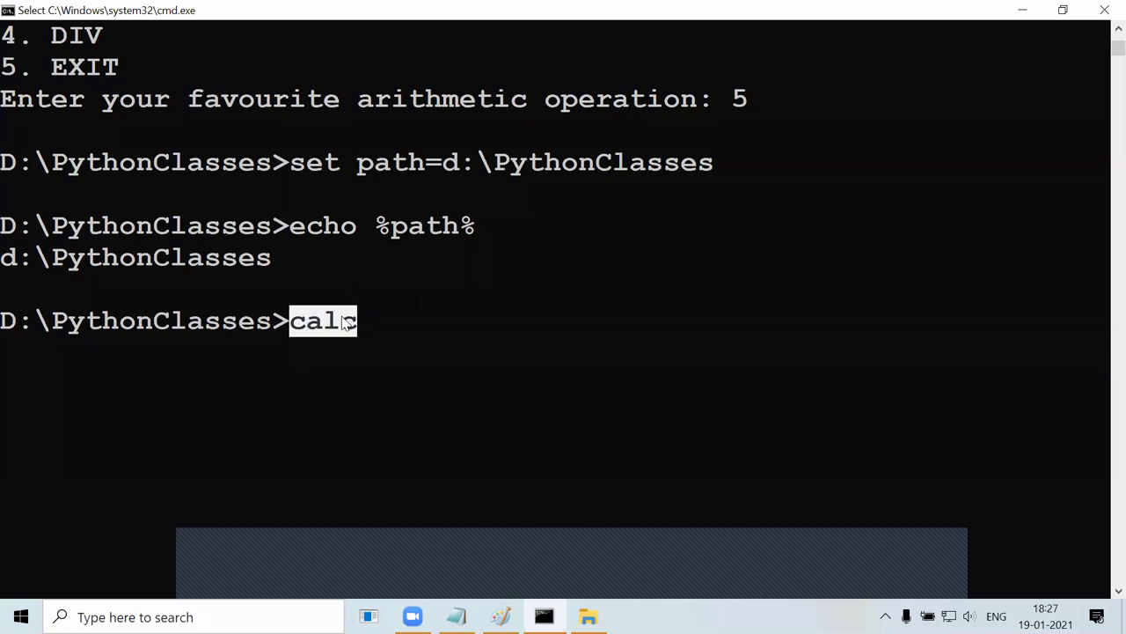
left_click_drag(383, 227, 498, 232)
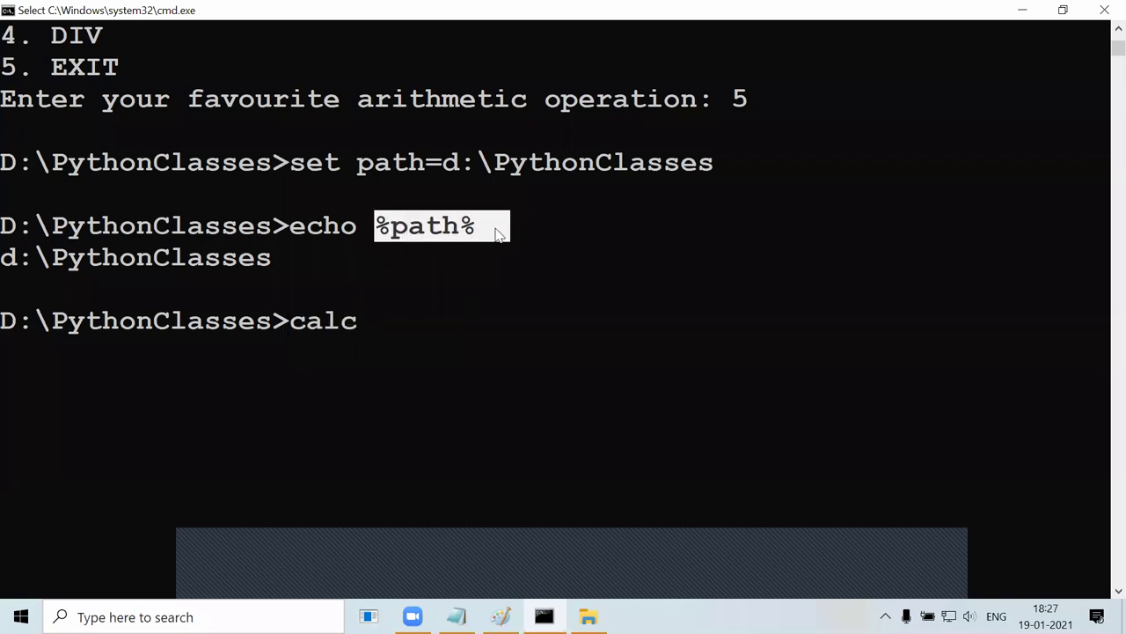
left_click_drag(270, 261, 55, 262)
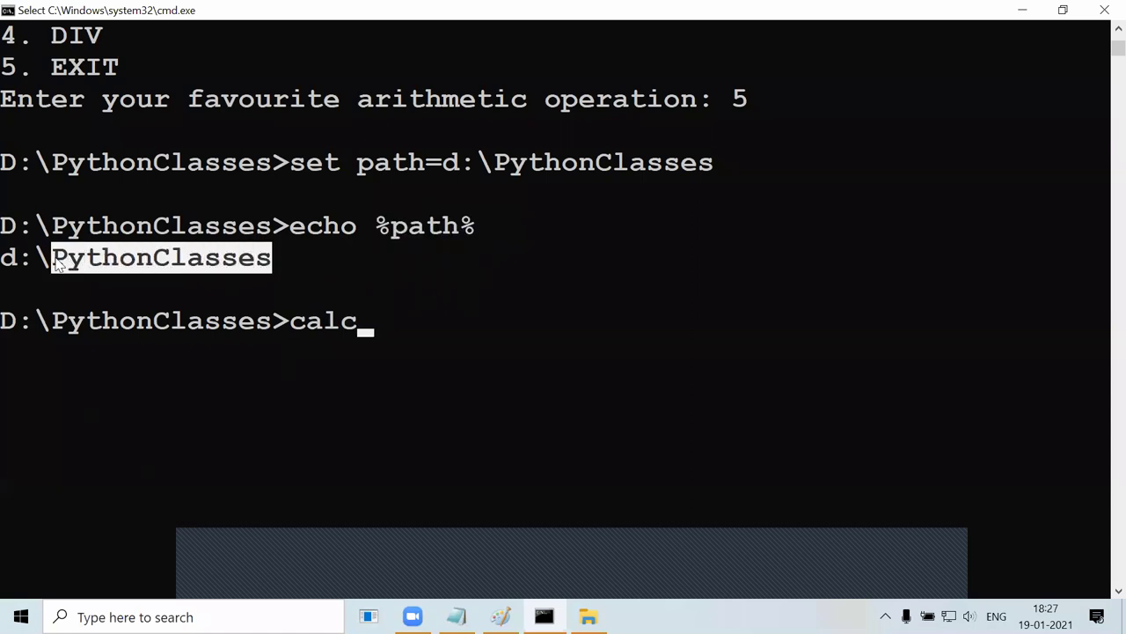
Highlight the pending calc command, clear the selection, and run the command.
left_click(298, 324)
left_click_drag(297, 332, 385, 338)
right_click(384, 338)
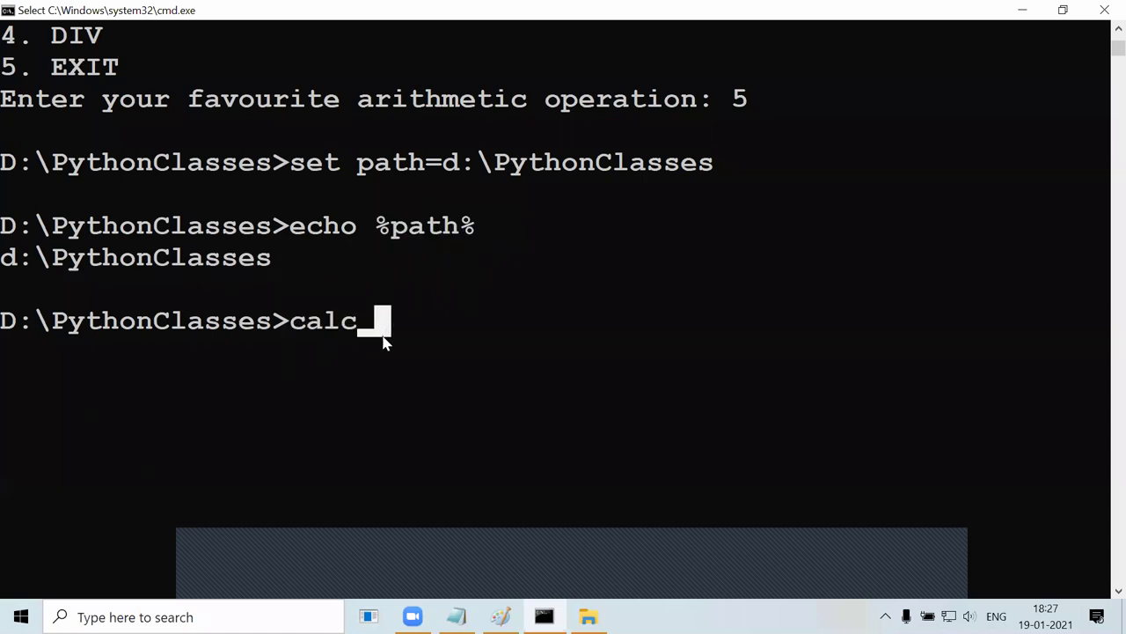
key("Return")
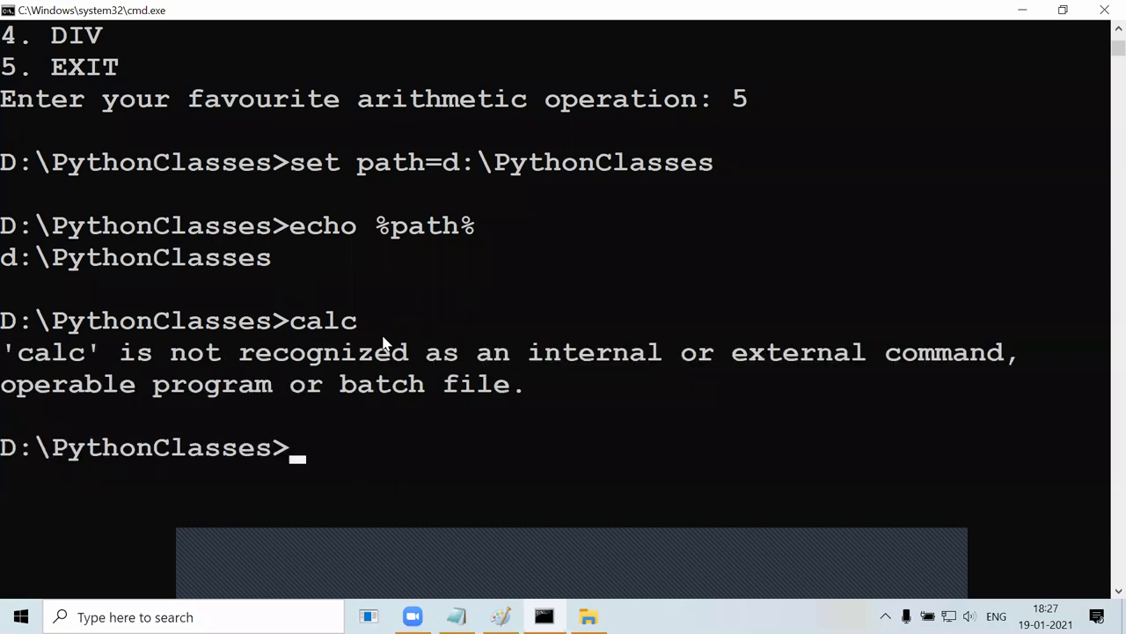
Examine the output of the calc command and highlight the command name above it.
left_click_drag(23, 352, 868, 359)
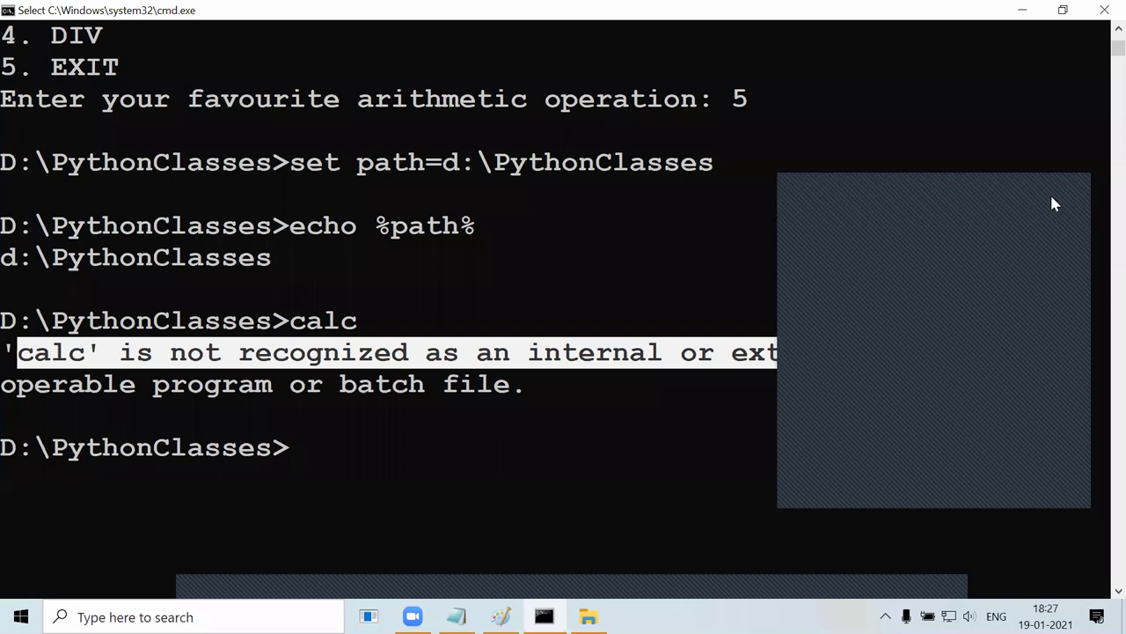
left_click(1065, 181)
left_click(299, 447)
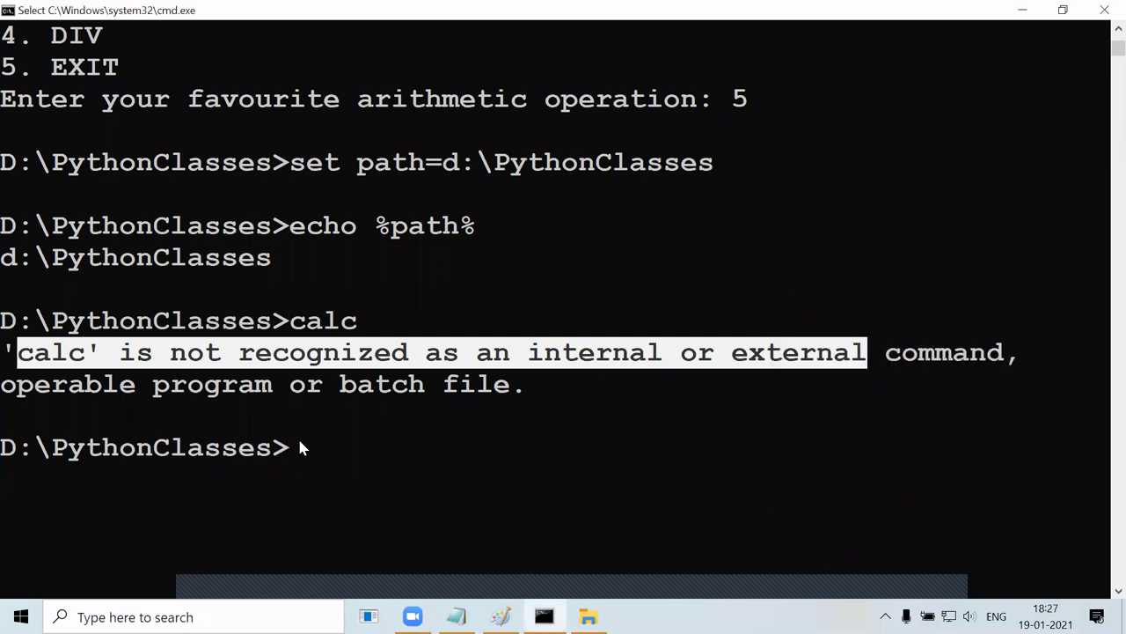
left_click_drag(292, 324, 373, 327)
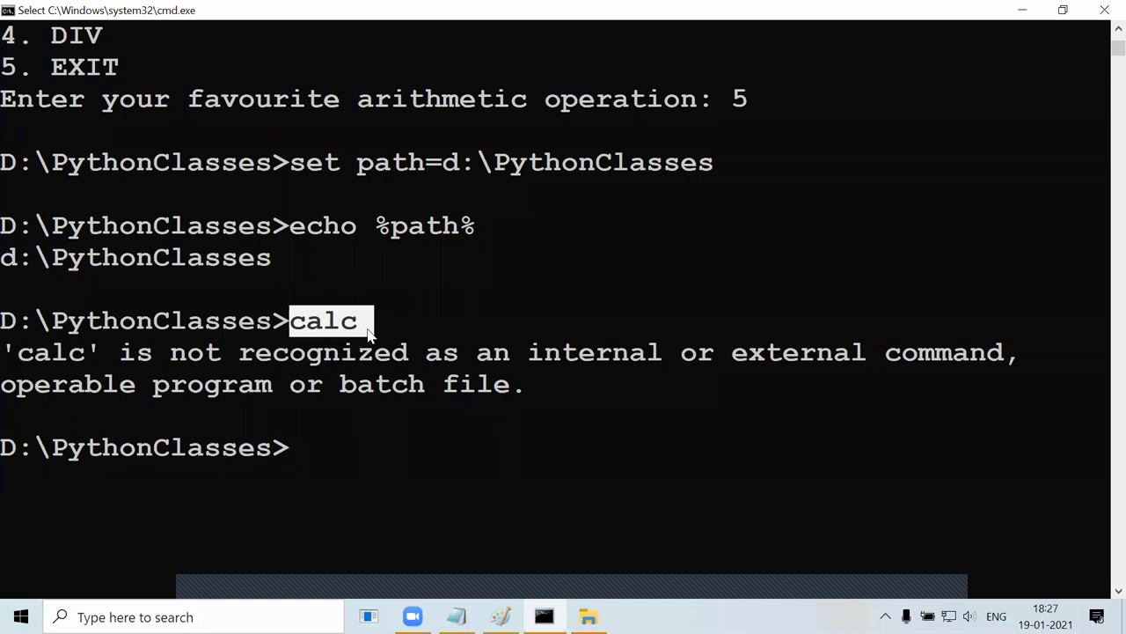
Highlight the calc command and the PythonClasses folder in the printed path value, and clear the selection at the prompt.
left_click_drag(297, 323, 318, 324)
left_click_drag(269, 257, 52, 257)
scroll(301, 387, "down", 1)
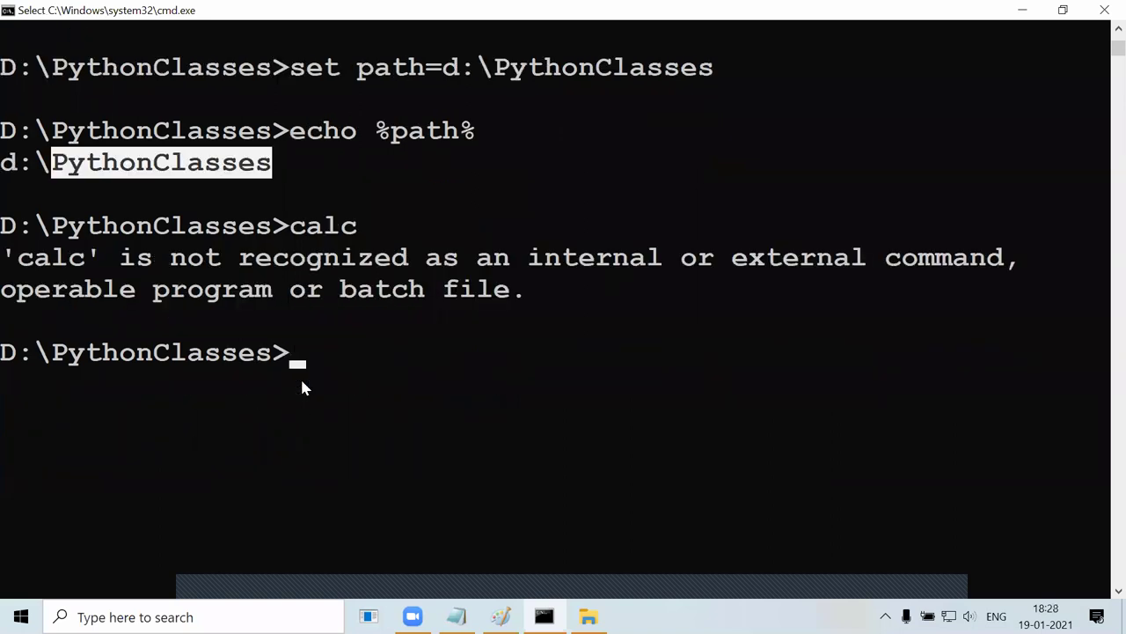
left_click(301, 358)
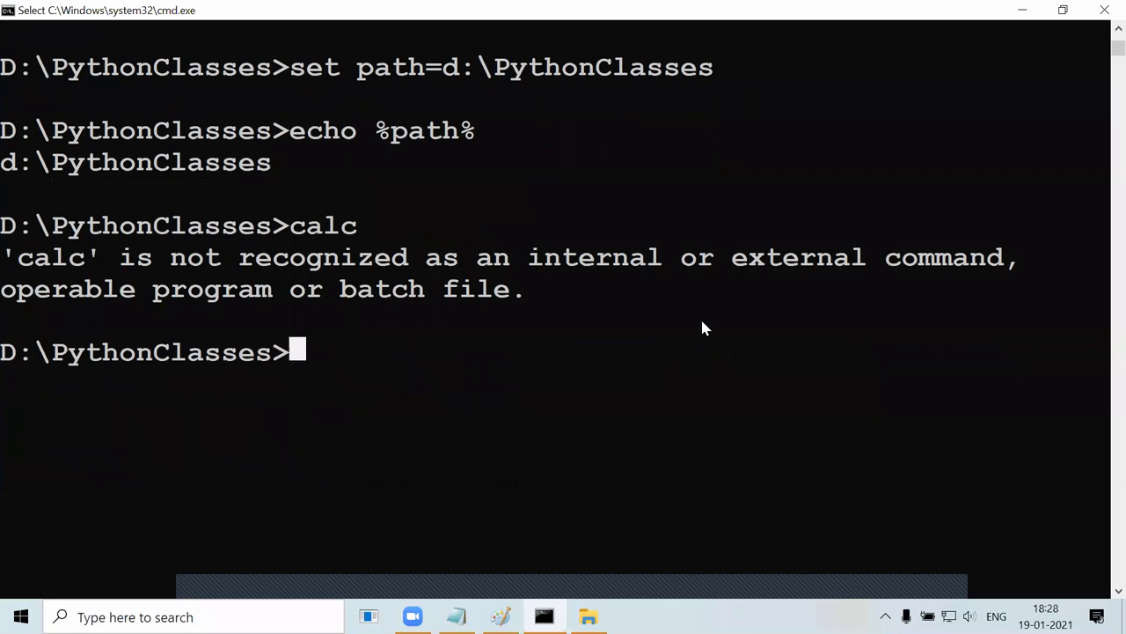
Move c:\temp\CALC.exe into the current D:\PythonClasses folder, using a dot as the destination.
type("move ")
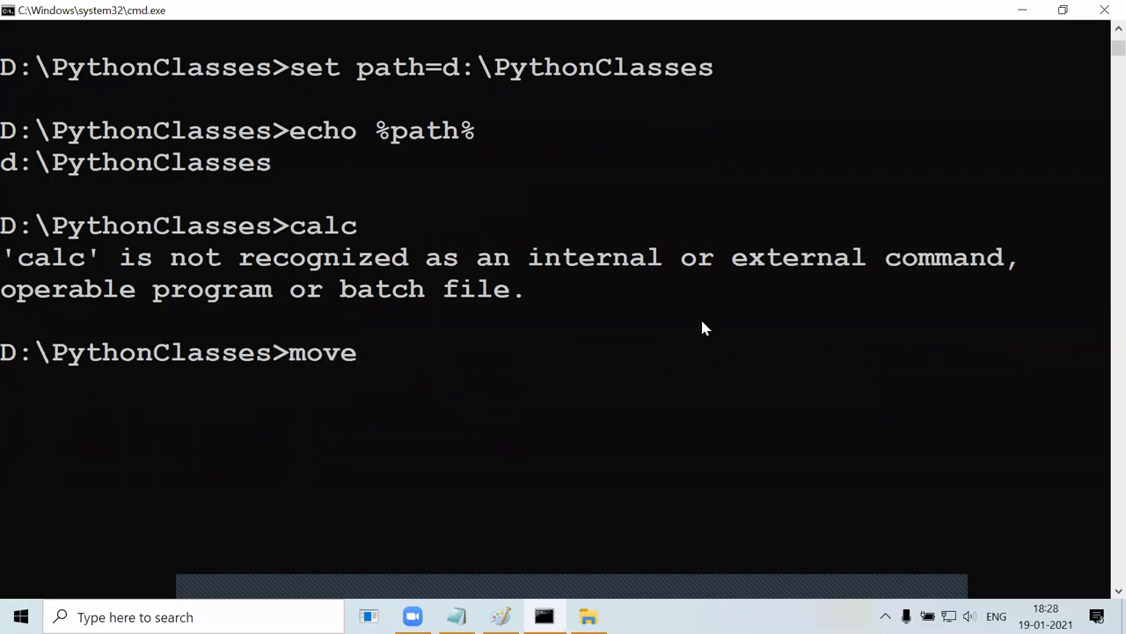
type("c:\\temp\\ca")
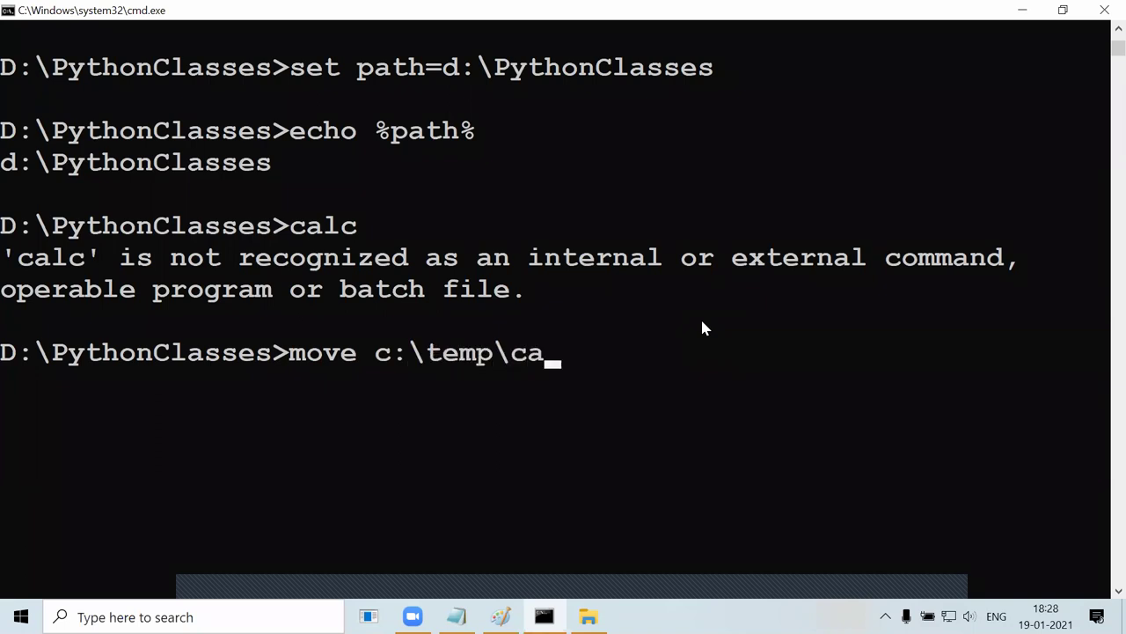
key("Tab")
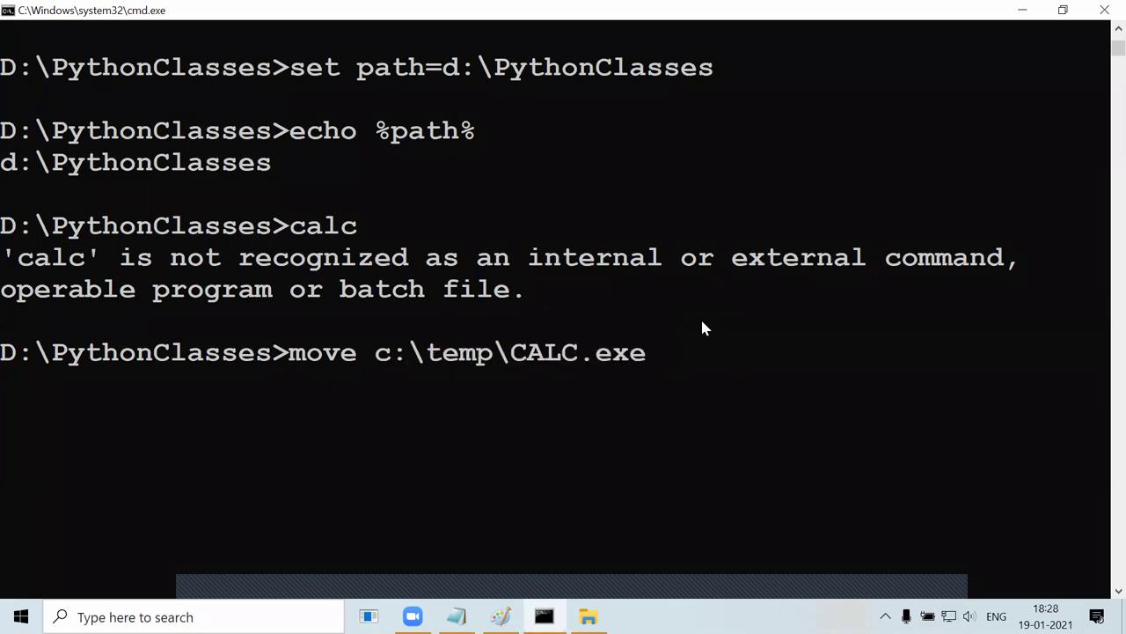
left_click_drag(287, 357, 3, 356)
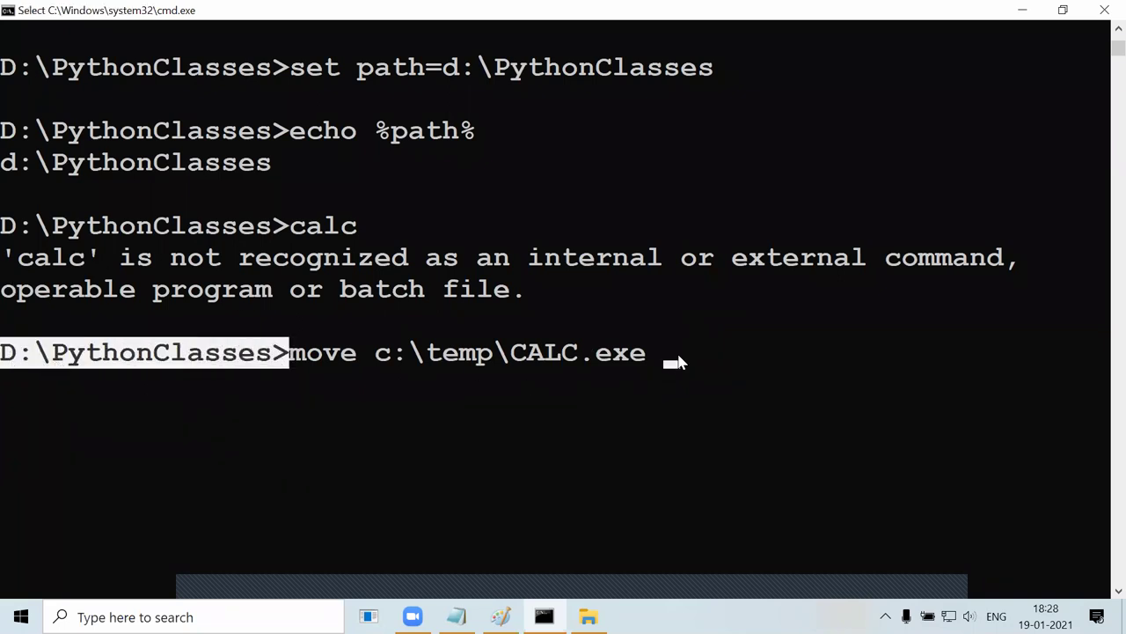
key("ctrl+c")
type(".")
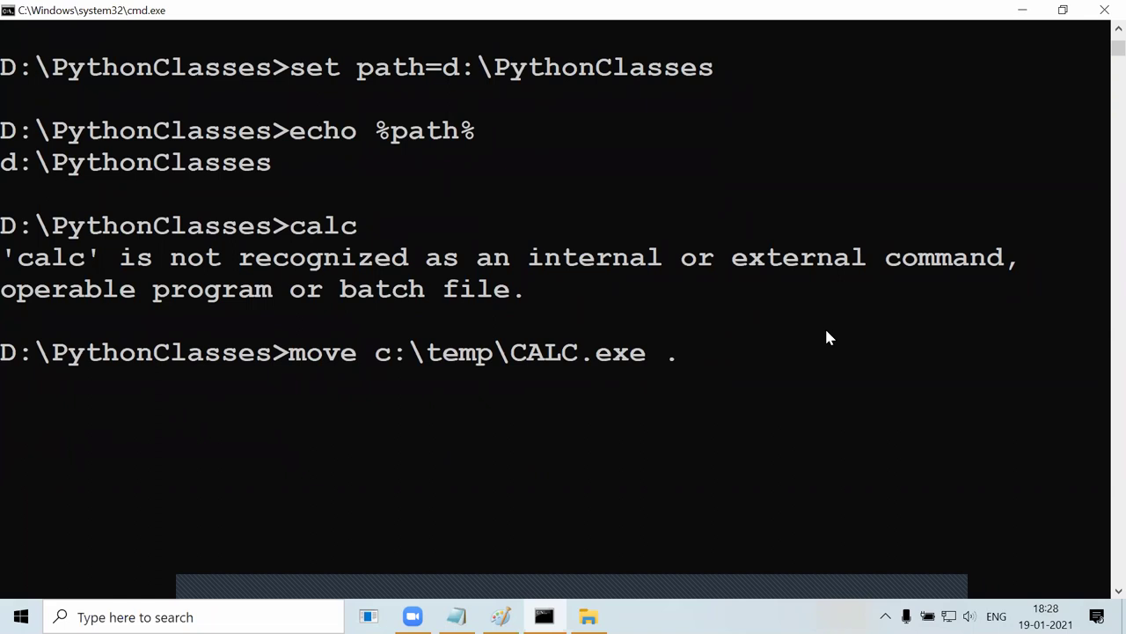
left_click(677, 361)
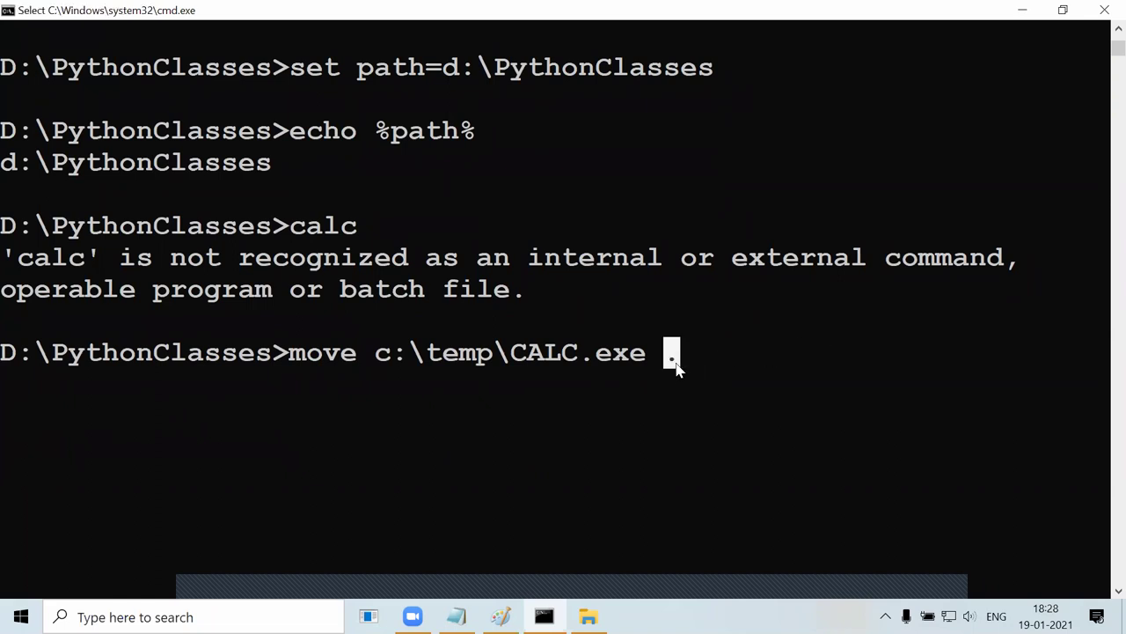
key("Return")
key("Return")
List the contents of D:\PythonClasses with dir and highlight the CALC.exe entry.
type("dir")
key("Return")
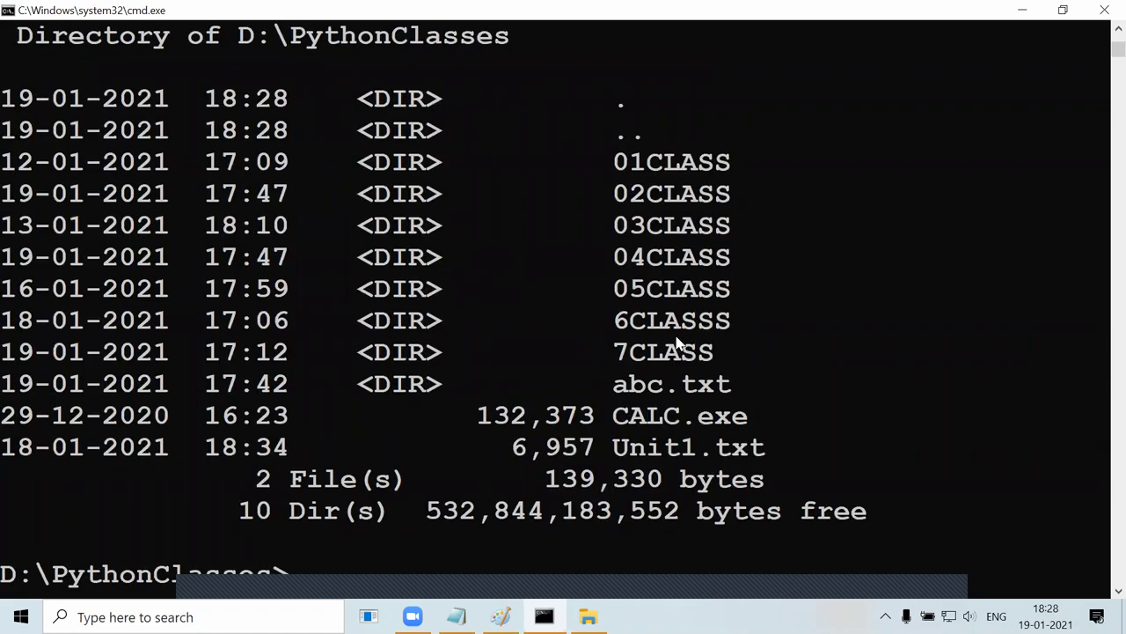
left_click_drag(614, 416, 753, 416)
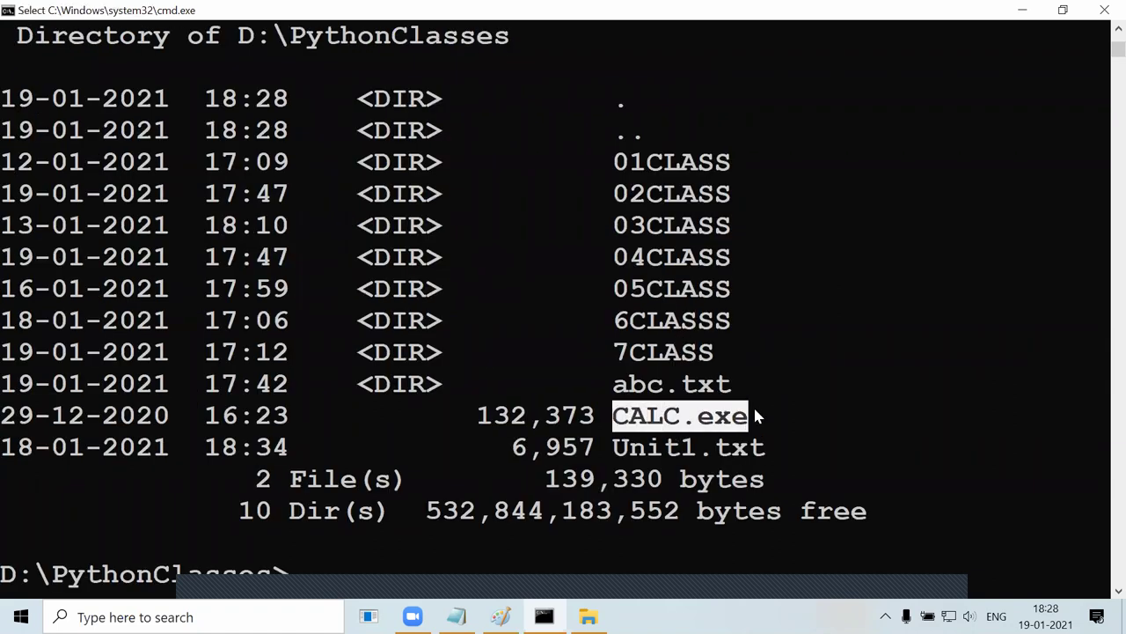
Run calc from D:\PythonClasses and interrupt the program at its menu.
scroll(761, 398, "down", 4)
type("calc")
key("Return")
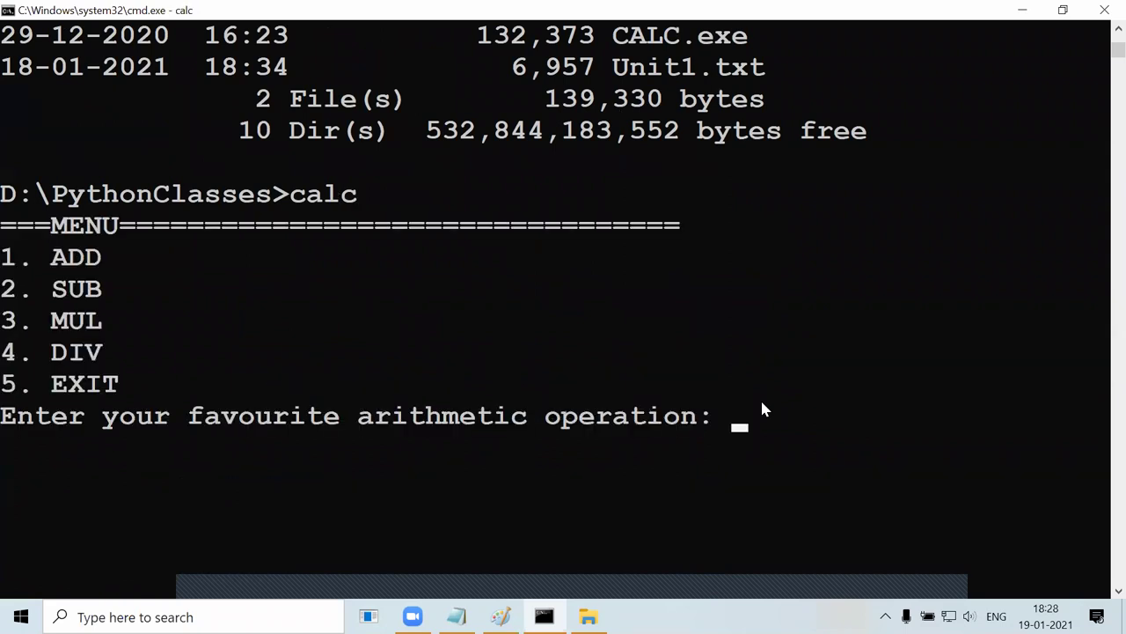
key("ctrl+c")
Clear the console screen and run notepad from D:\PythonClasses.
type("cls")
key("Return")
left_click(255, 103)
type("notepad")
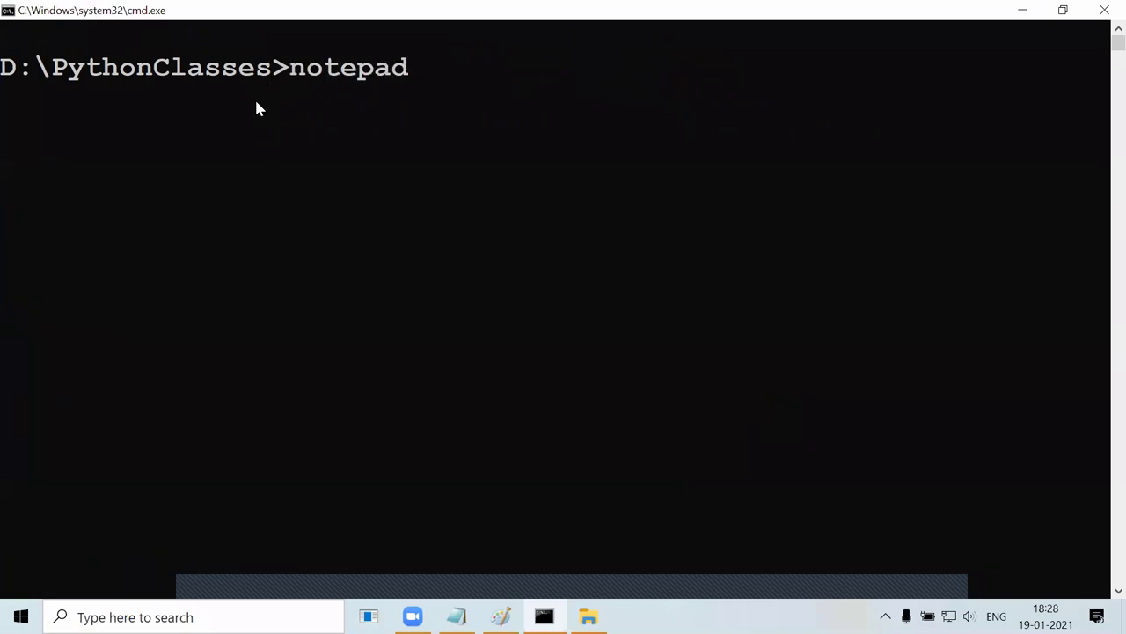
left_click(61, 74)
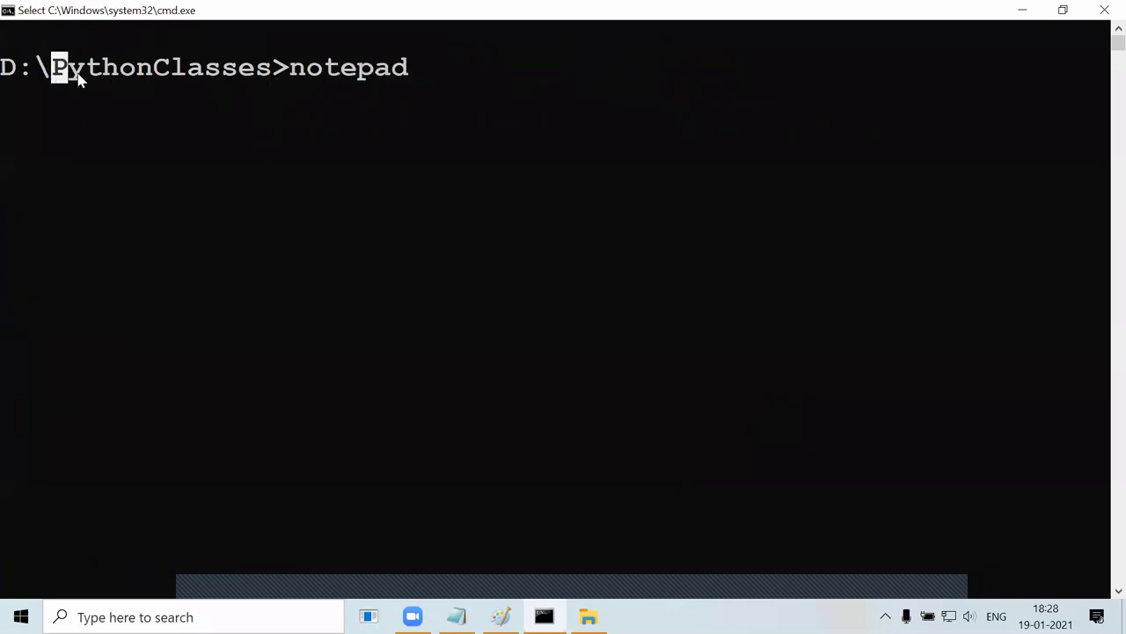
left_click_drag(78, 80, 284, 86)
left_click(286, 84)
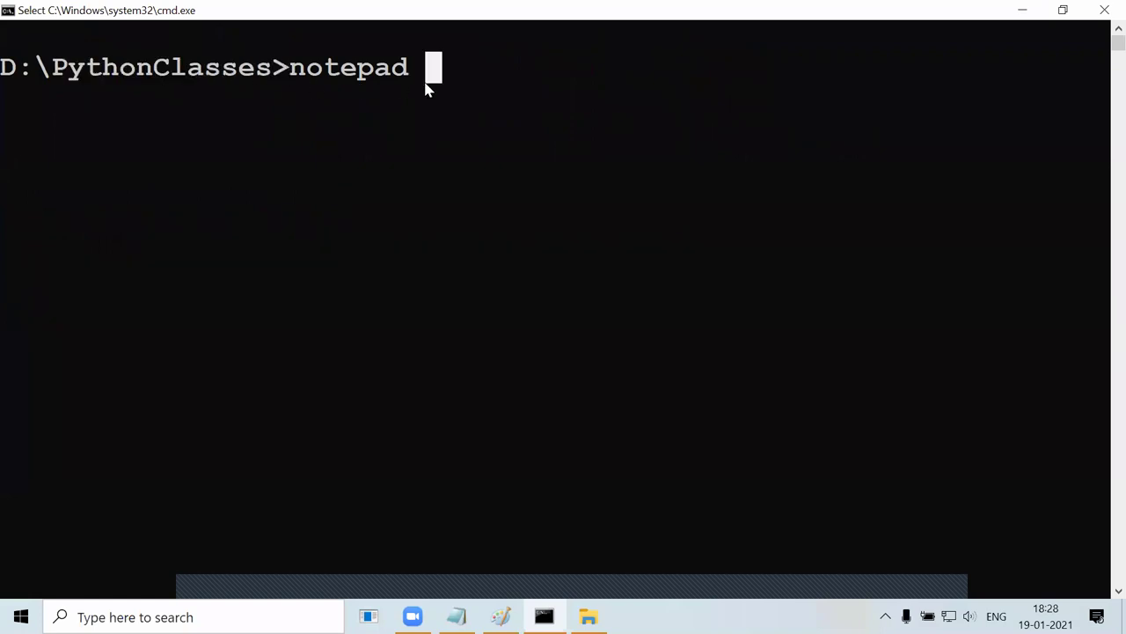
key("Escape")
type("notepad")
key("Return")
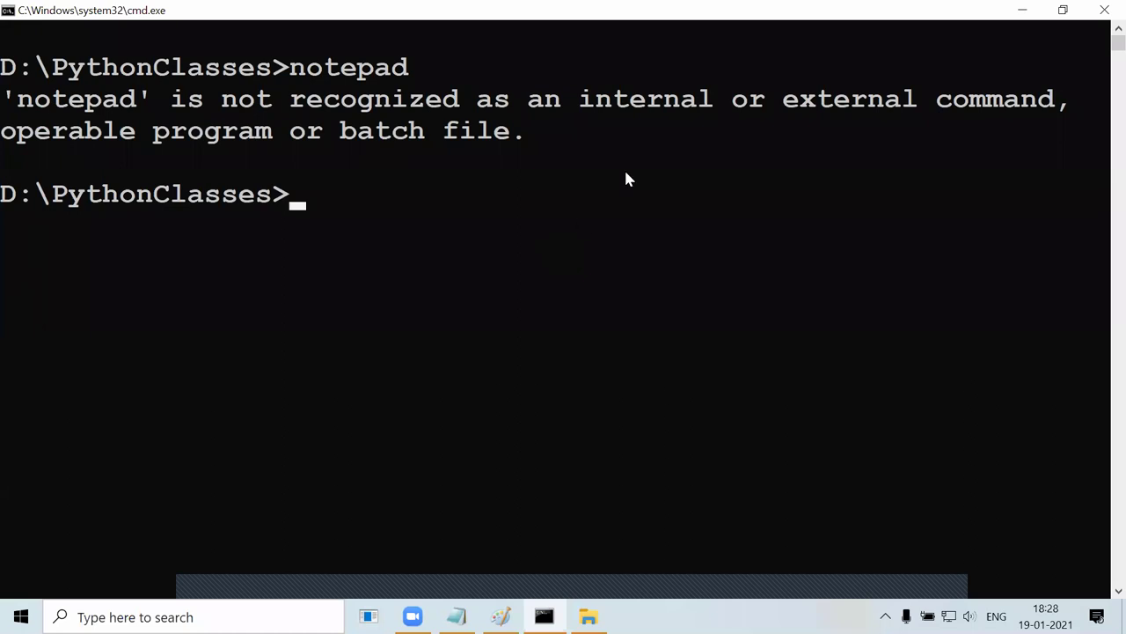
Examine the output of the notepad command, highlighting the folder and command name above it.
left_click_drag(135, 77, 403, 139)
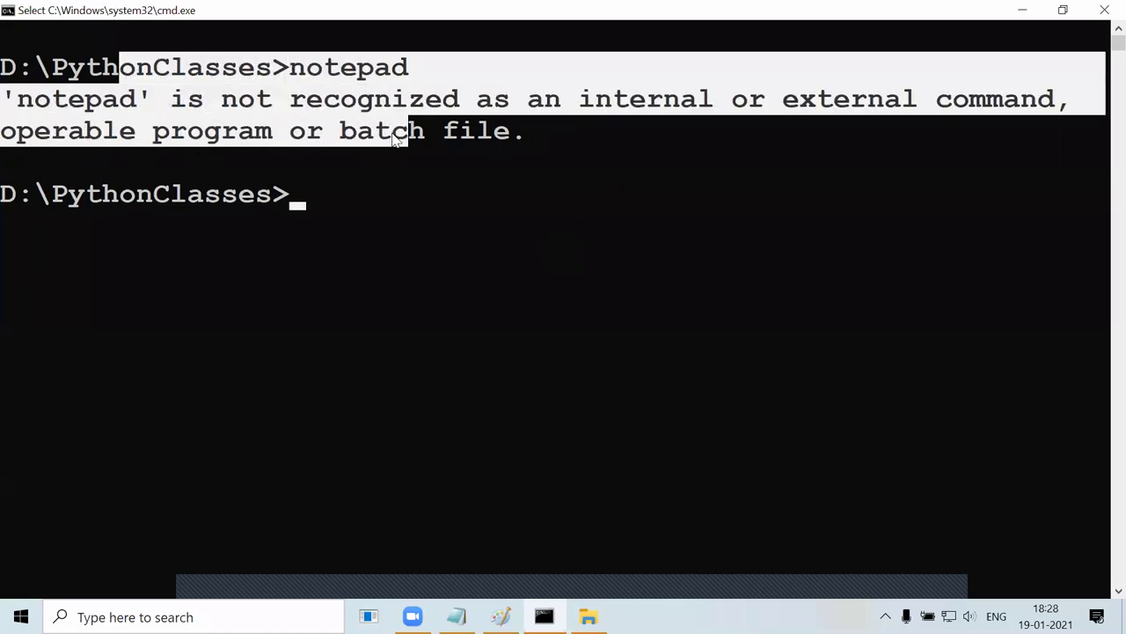
left_click_drag(526, 131, 298, 77)
left_click_drag(55, 68, 464, 84)
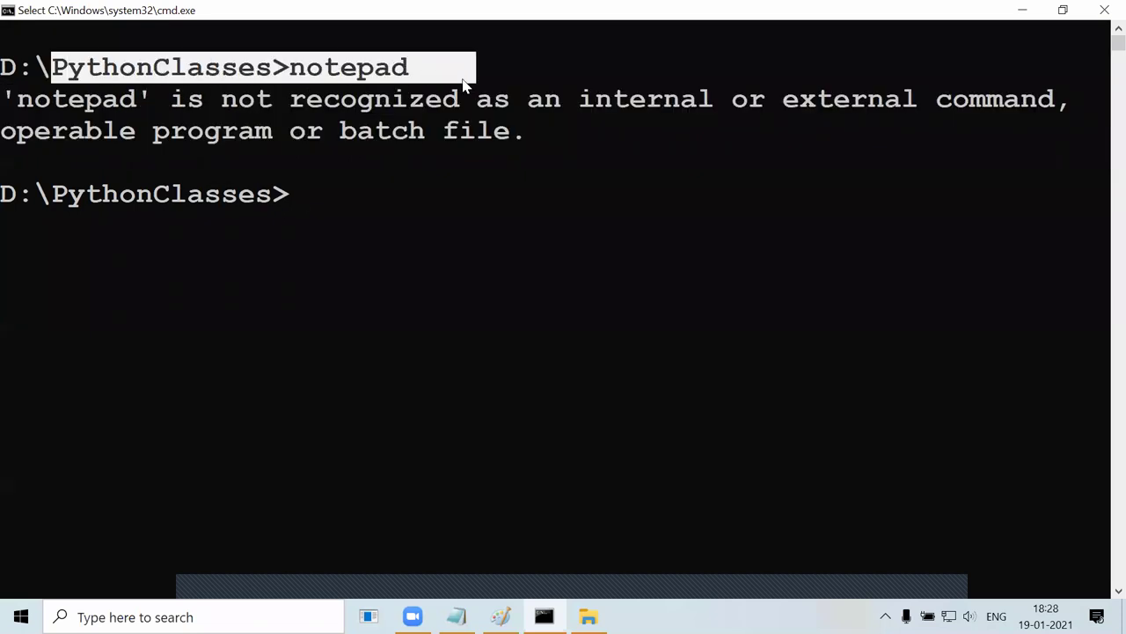
left_click(315, 194)
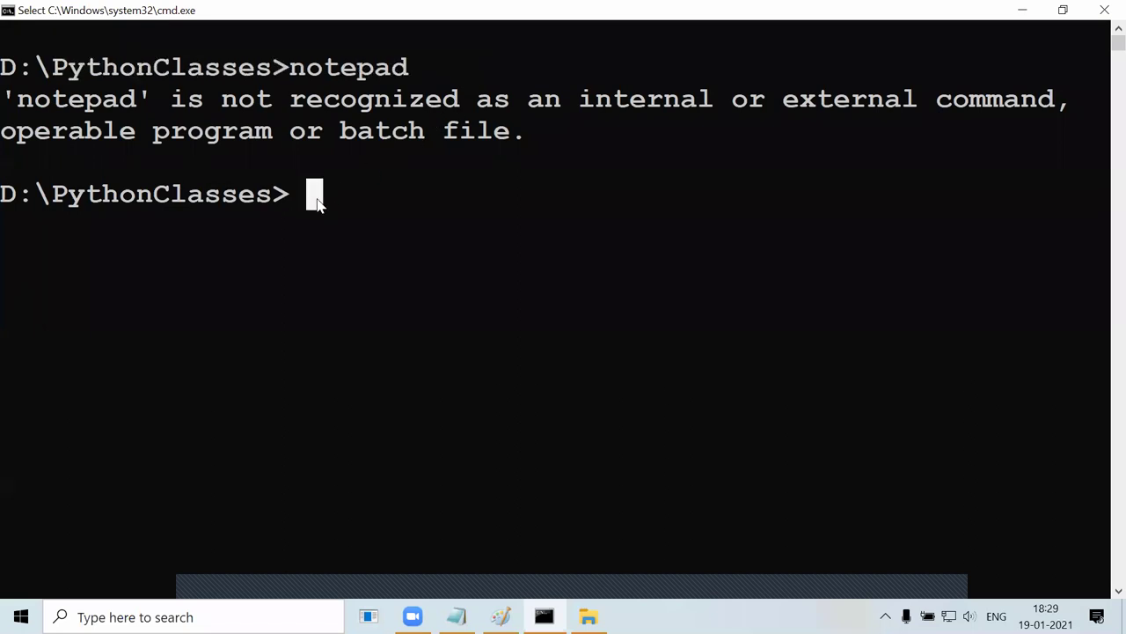
left_click(553, 194)
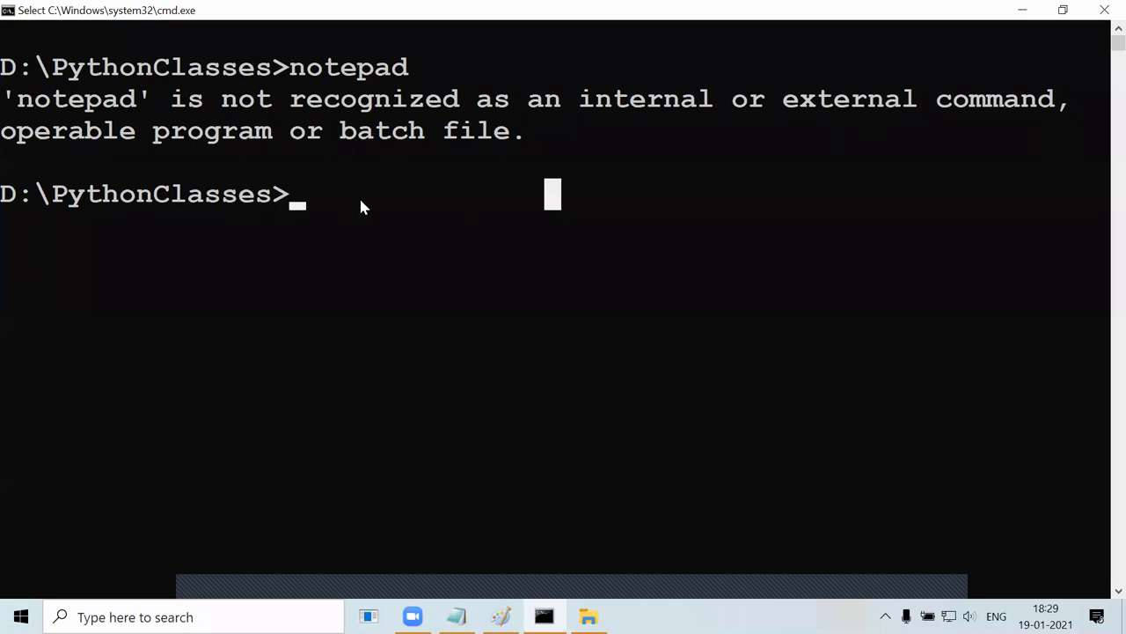
Enter c:\Windows at the prompt without running it, and highlight the folder path.
type("c")
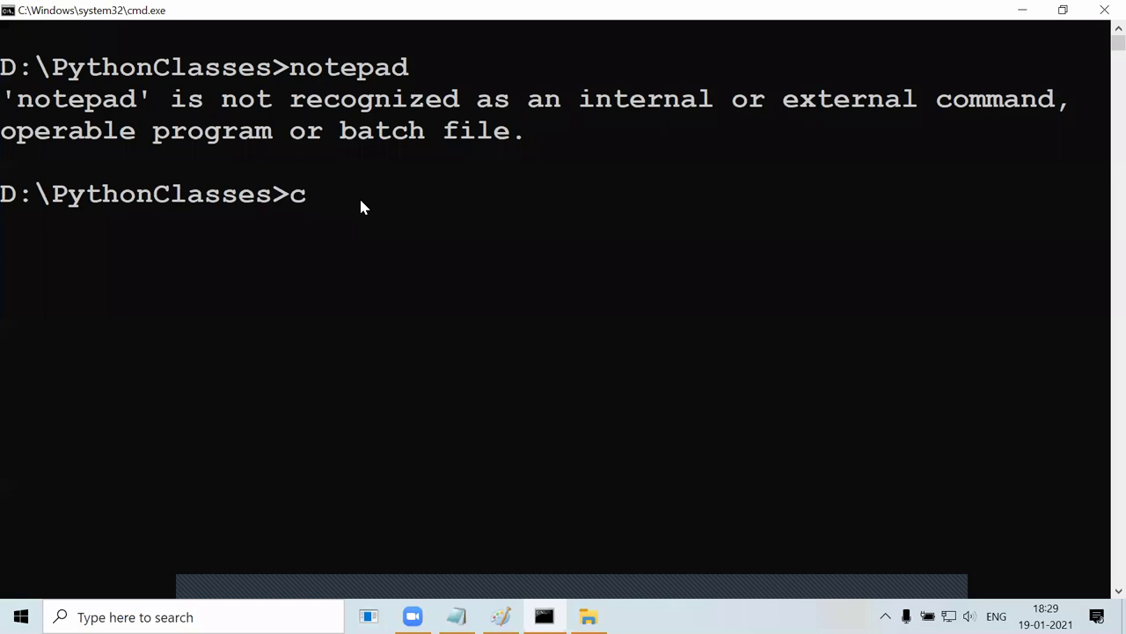
type(":\\Windows")
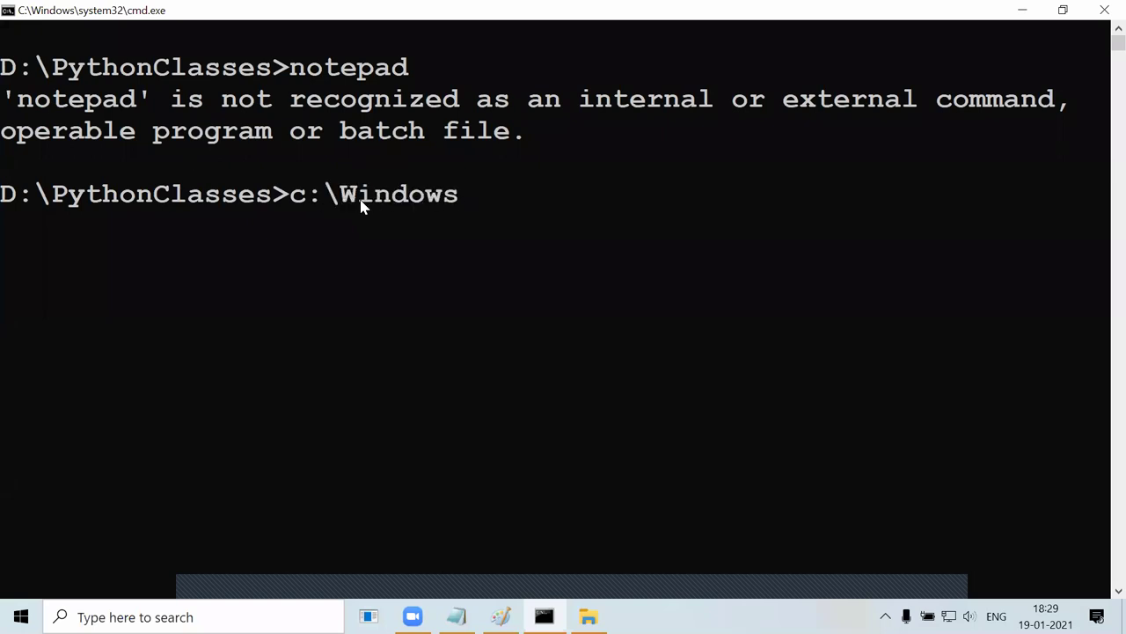
left_click_drag(464, 202, 495, 201)
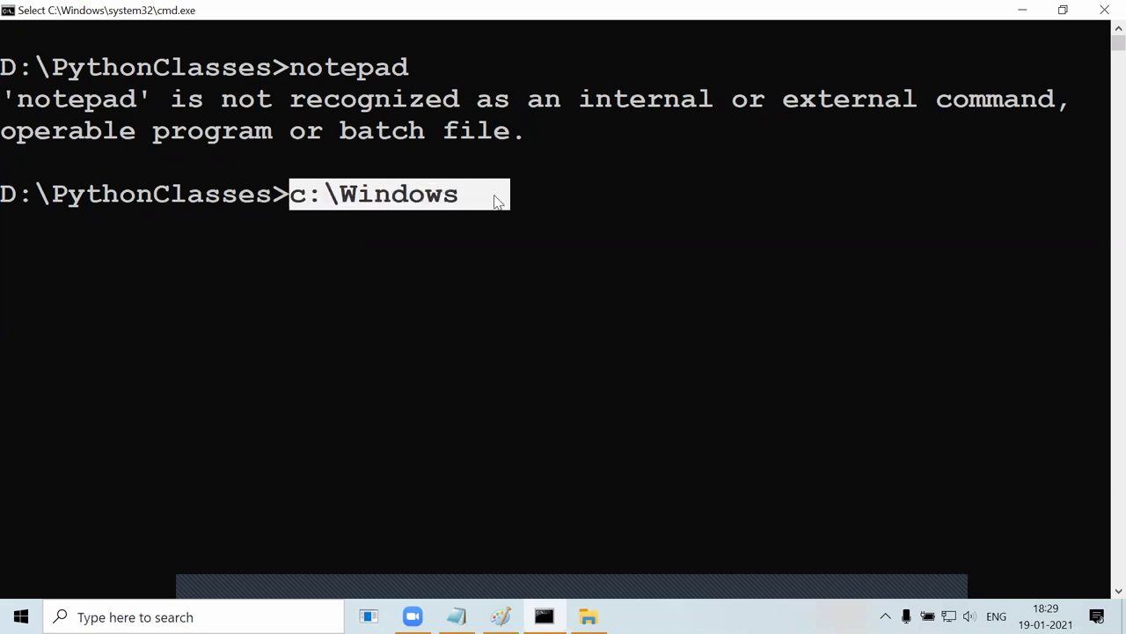
key("ctrl+c")
Complete the pending line as set path=c:\Windows and run it to overwrite the path variable.
key("Home")
type("path =")
key("BackSpace")
key("BackSpace")
type("=")
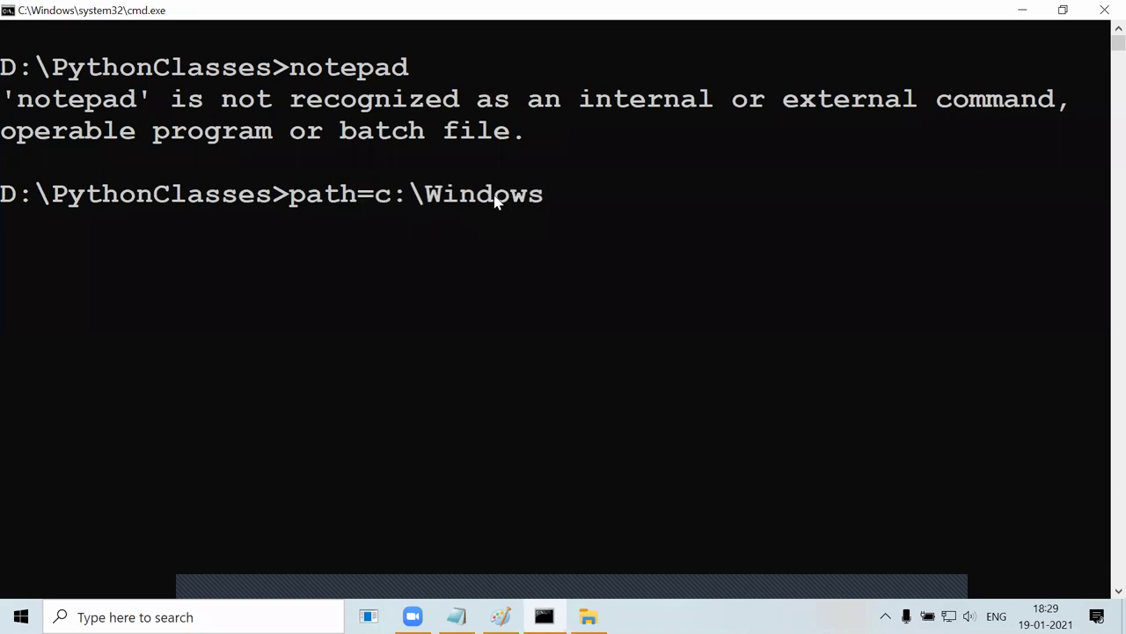
key("Left")
key("Left")
key("Left")
key("Left")
key("Left")
type("set")
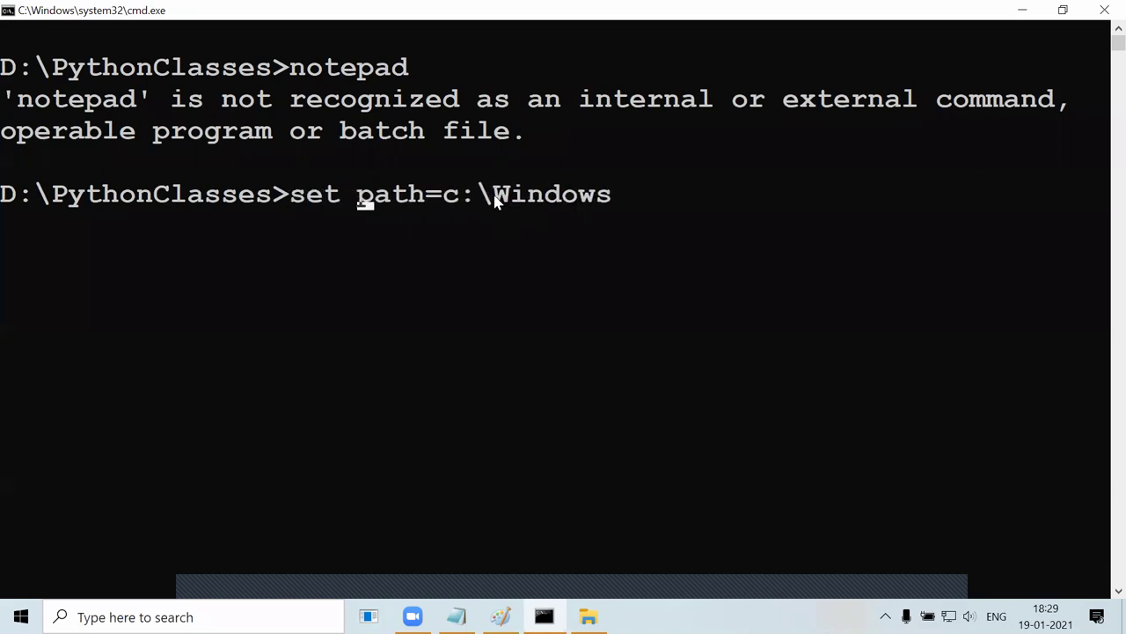
key("Return")
Print the path variable with echo %path% and compare the output with the current folder in the prompt.
type("echo ")
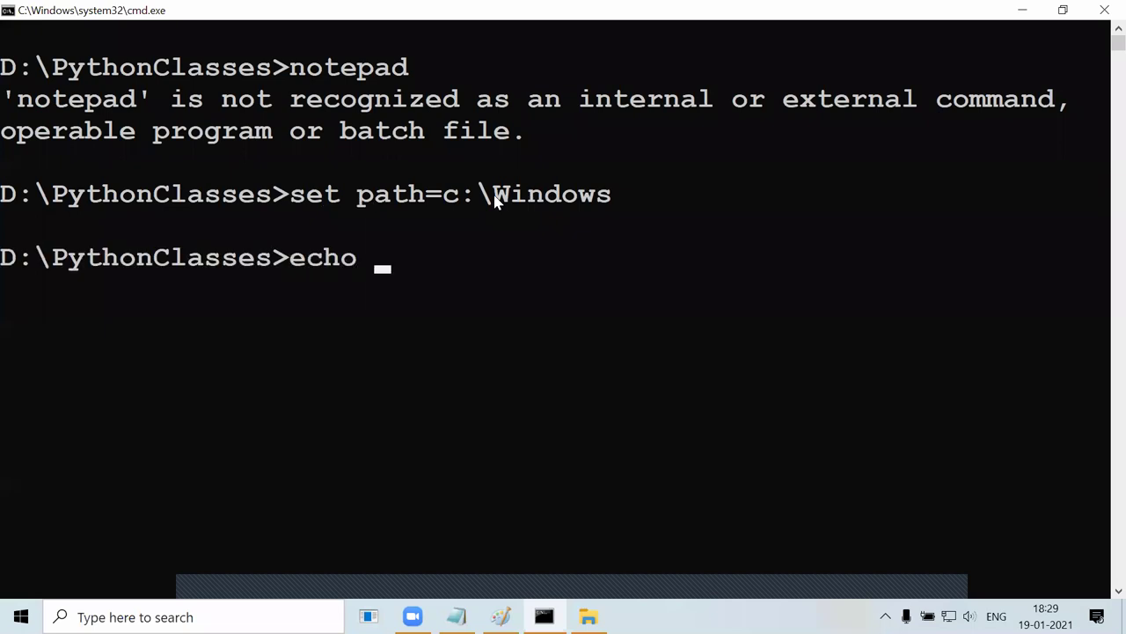
type("%path%")
key("Return")
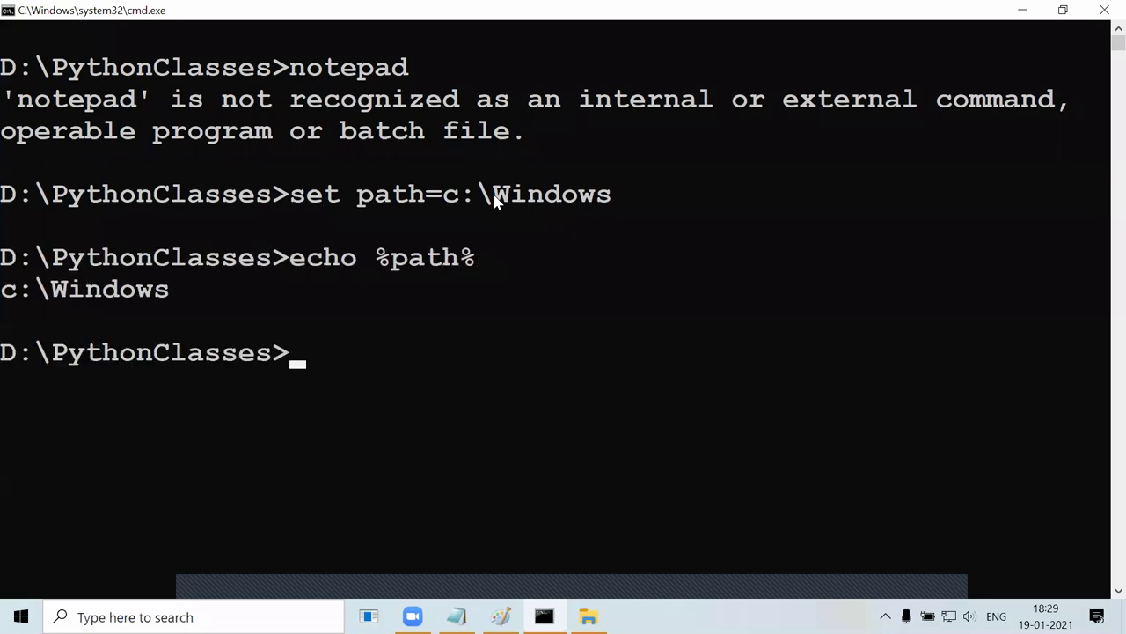
left_click_drag(187, 288, 7, 289)
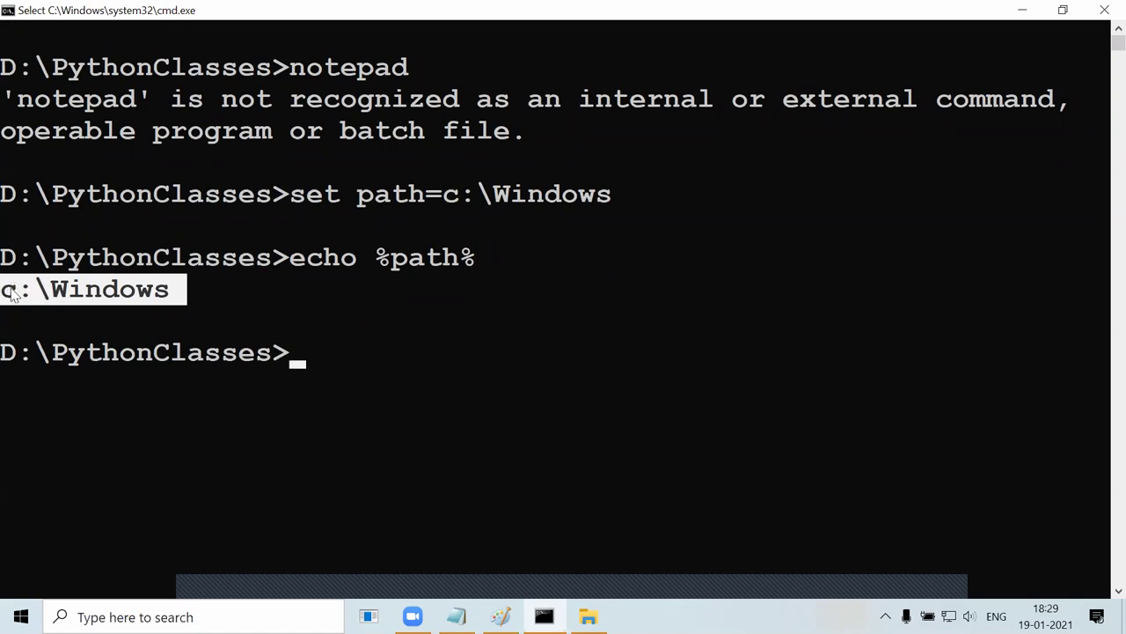
left_click(222, 268)
left_click_drag(77, 356, 290, 363)
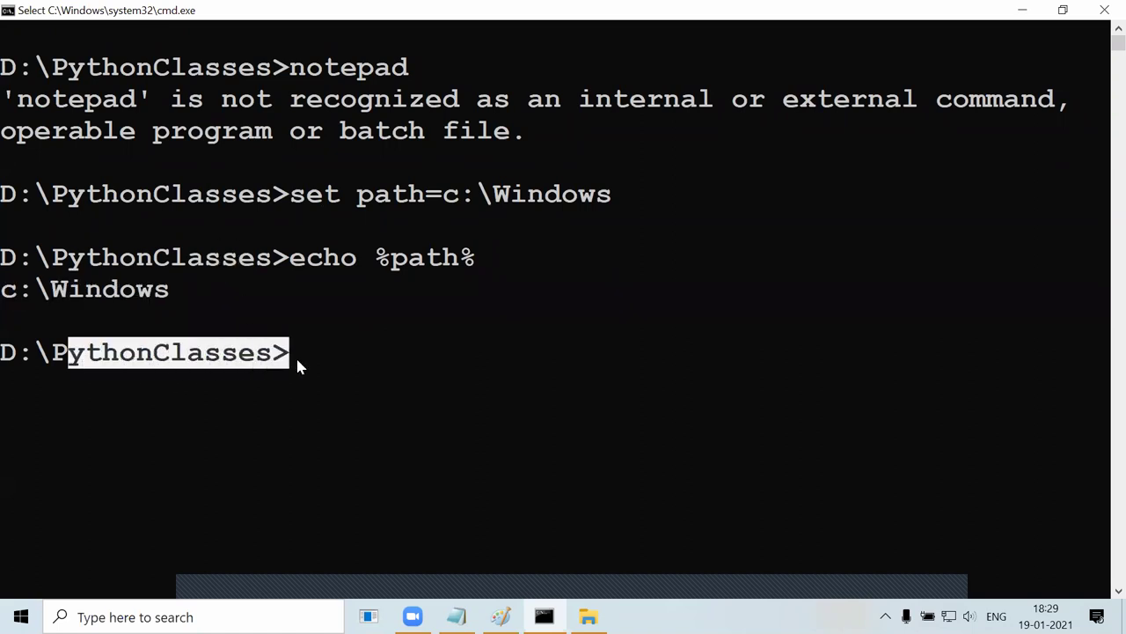
left_click(171, 294)
left_click_drag(172, 294, 13, 293)
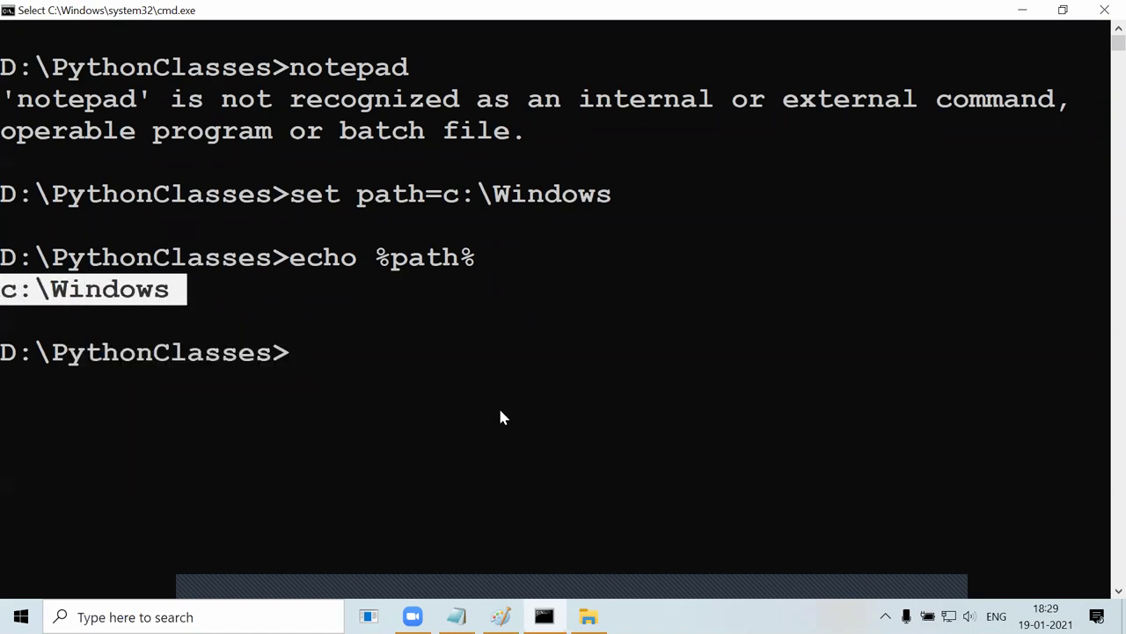
Enter notepad at the prompt without running it, and compare the command with the printed path value.
left_click(348, 354)
type("notepad")
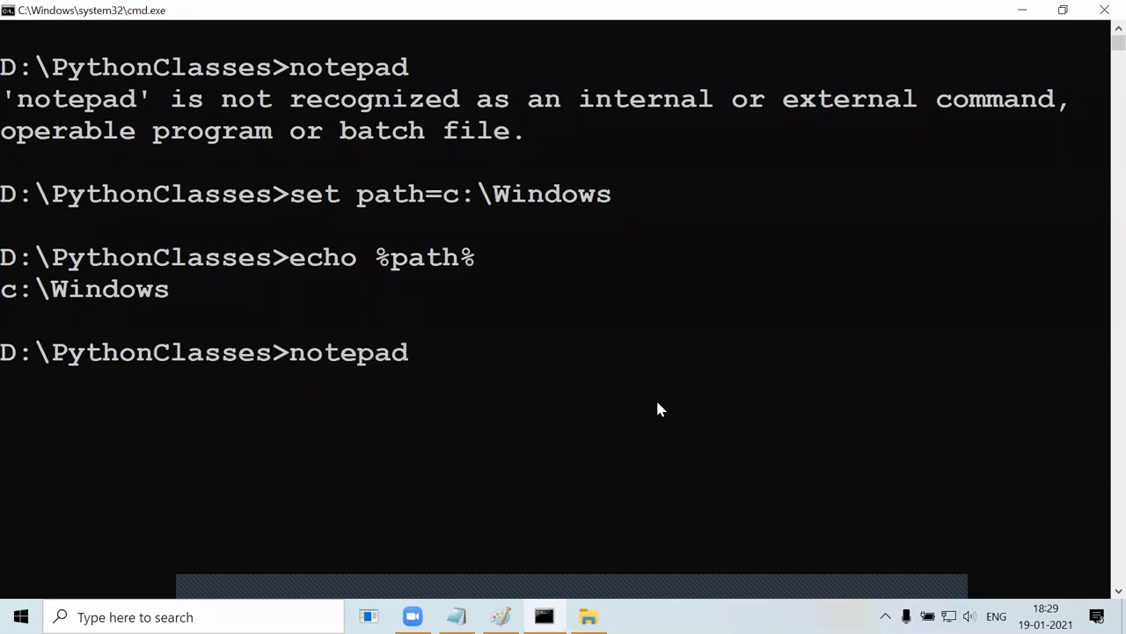
left_click_drag(420, 360, 309, 359)
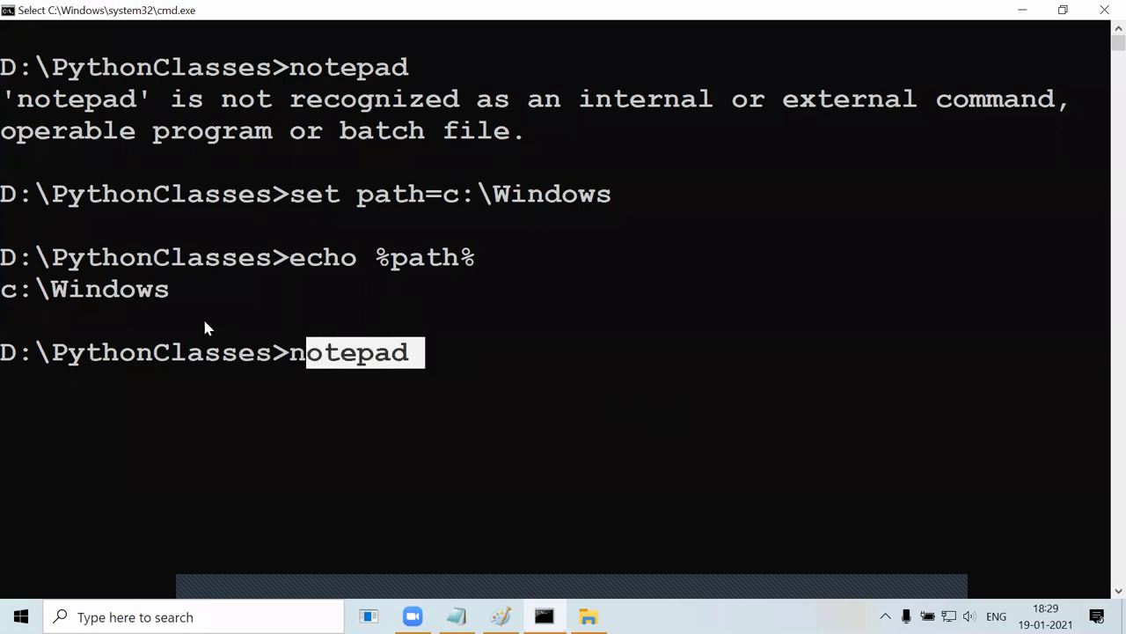
left_click_drag(176, 293, 23, 290)
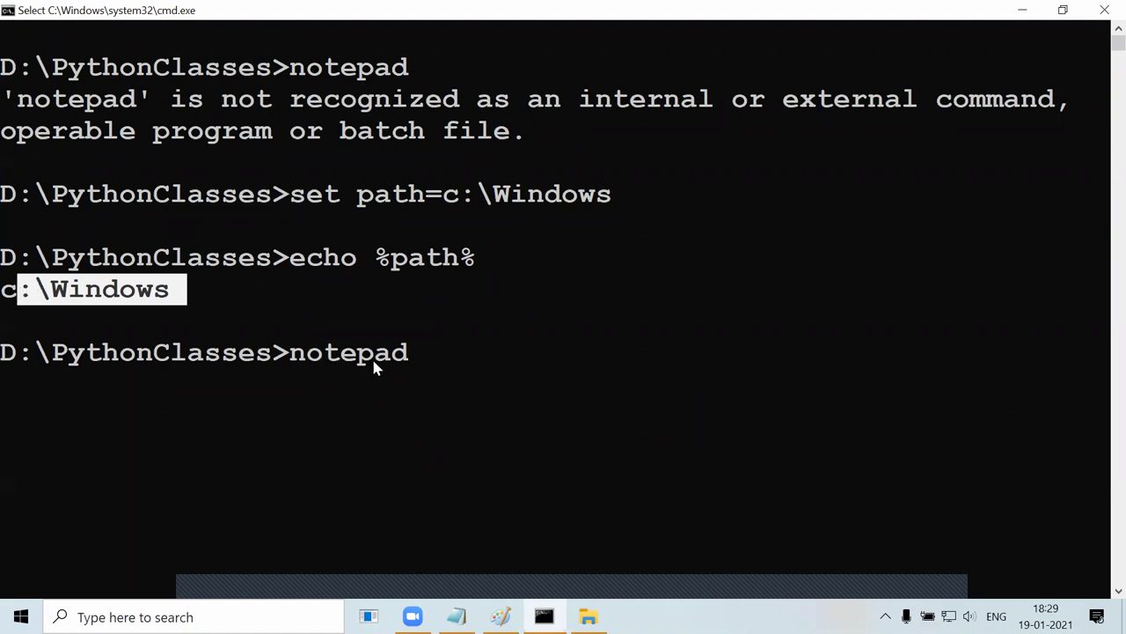
left_click_drag(301, 364, 417, 360)
left_click(414, 359)
left_click(484, 358)
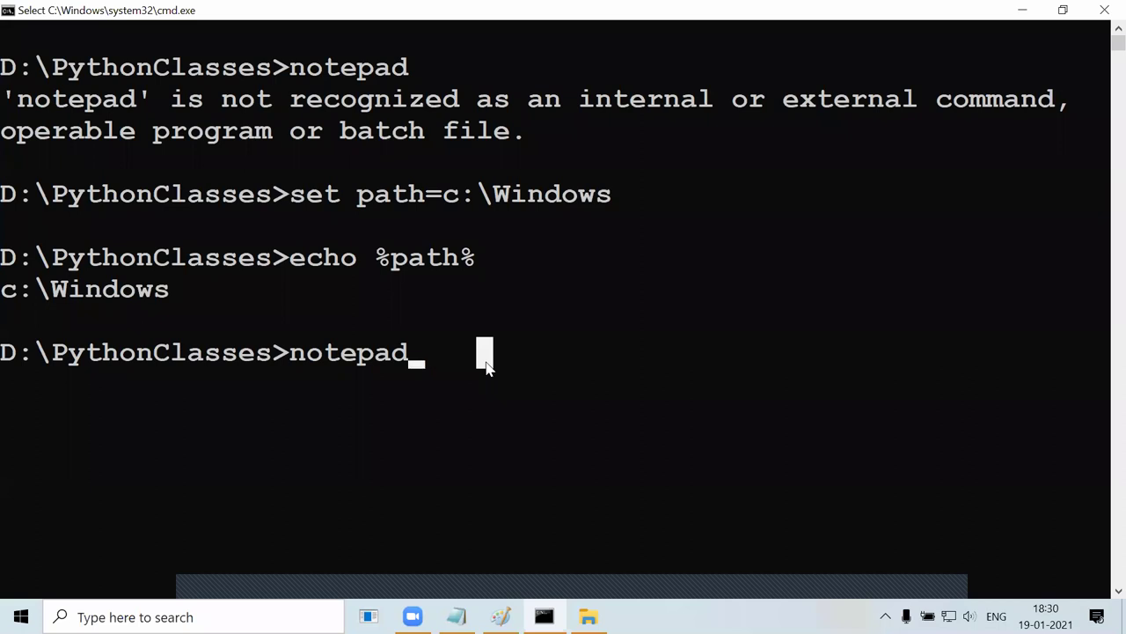
Run the pending notepad command and close the Notepad window.
key("Return")
key("Return")
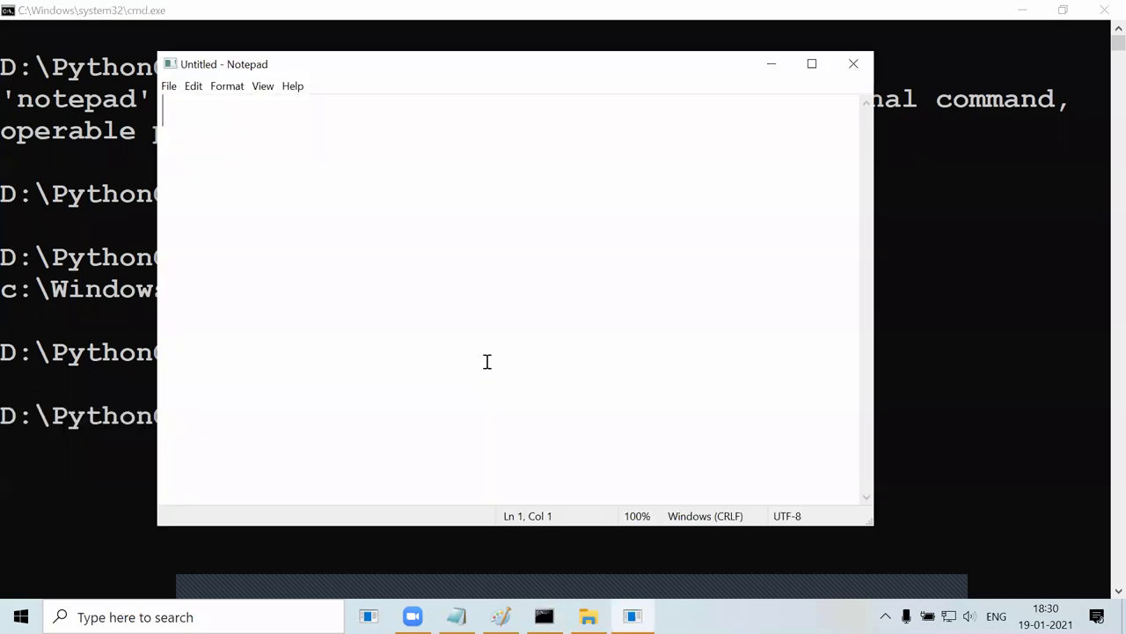
left_click(854, 64)
Run editplus at the prompt, comparing the command with the printed path value and reviewing its output.
type("editplus")
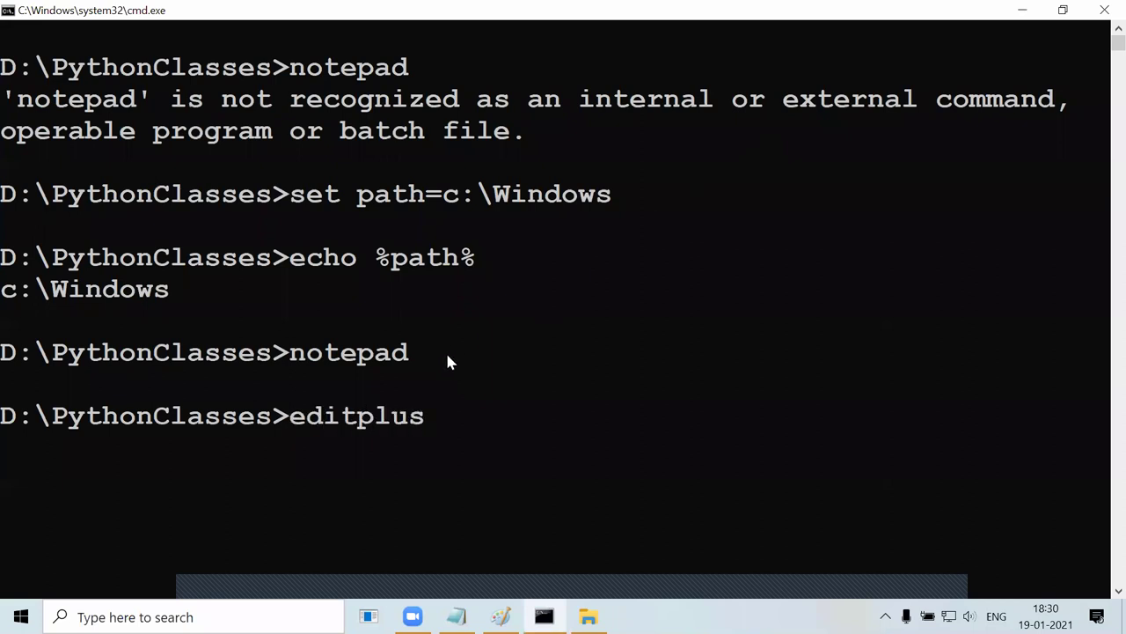
left_click(434, 417)
left_click_drag(434, 417, 284, 428)
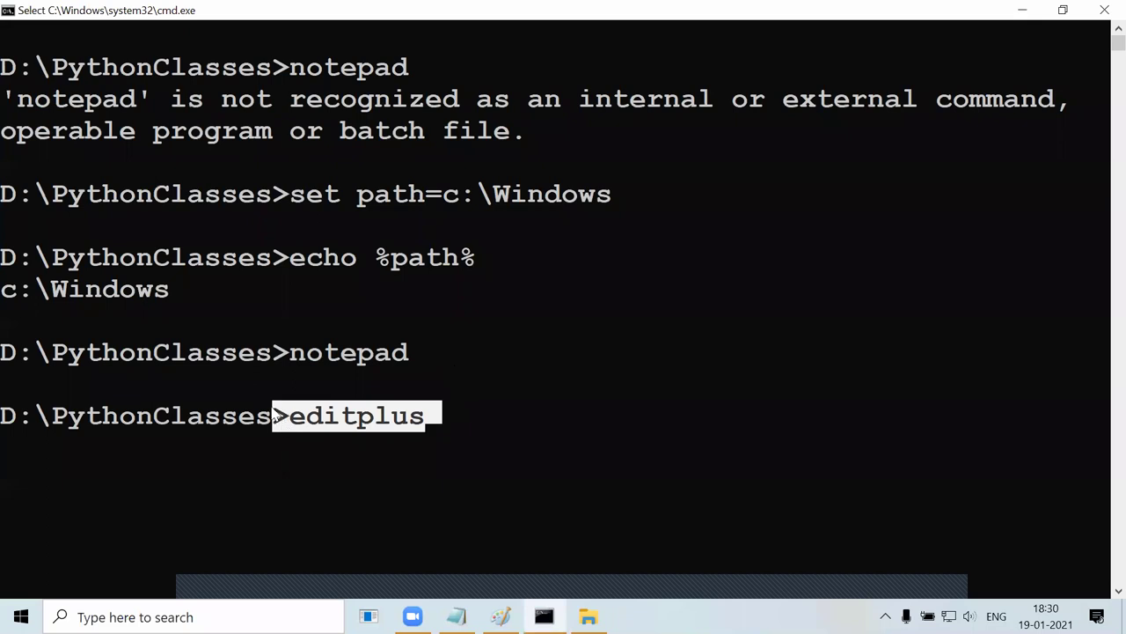
left_click_drag(163, 297, 3, 295)
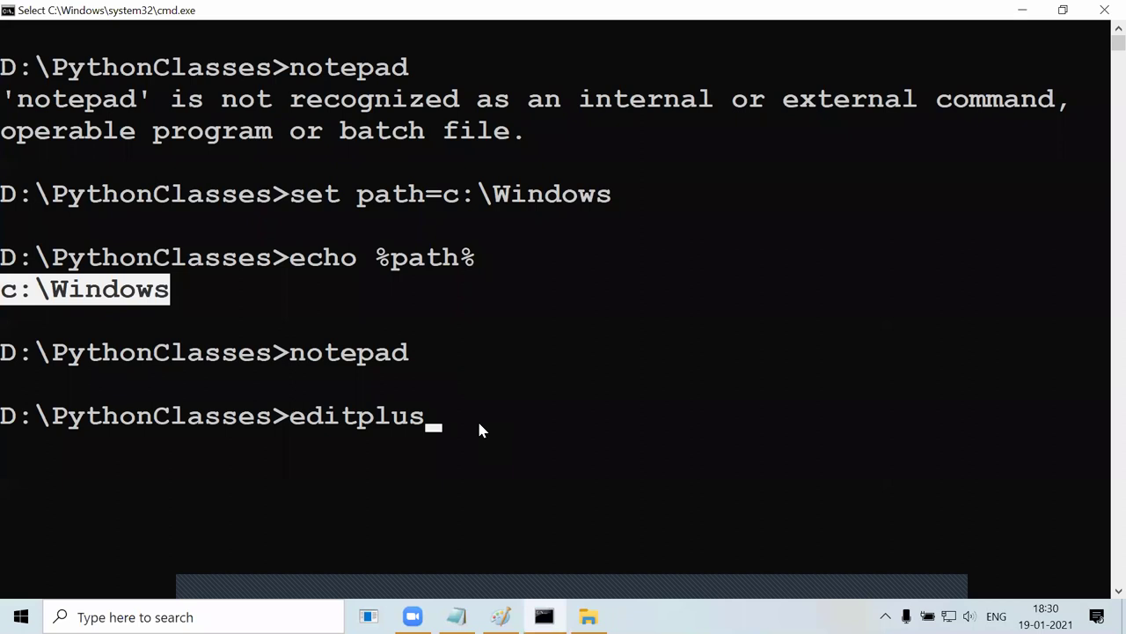
key("Return")
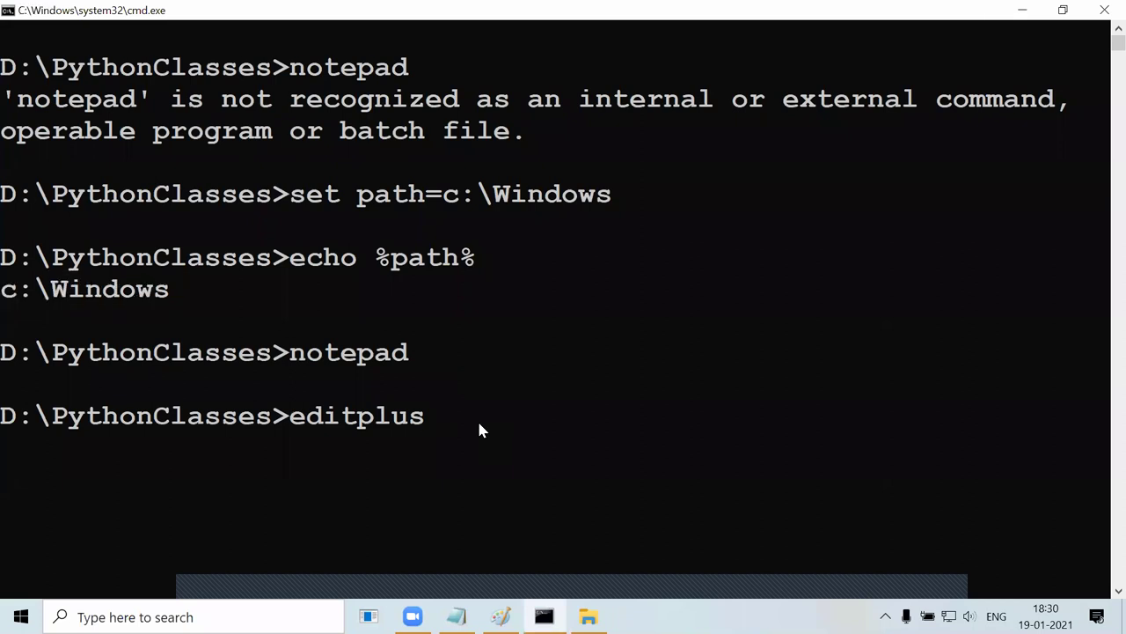
key("Return")
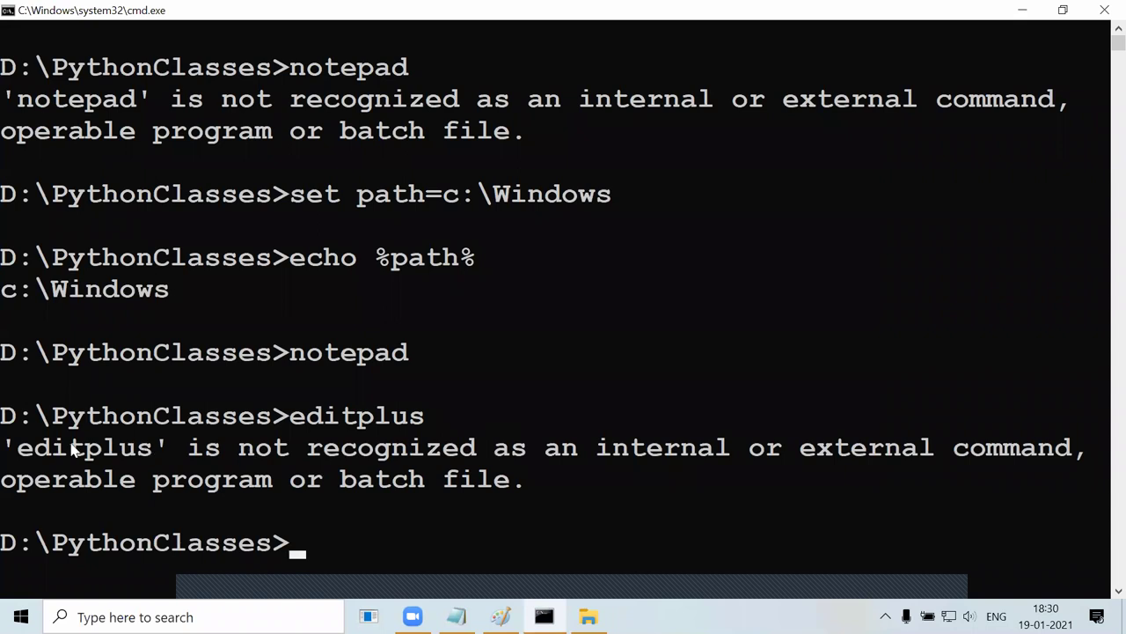
left_click_drag(15, 449, 619, 500)
left_click(618, 492)
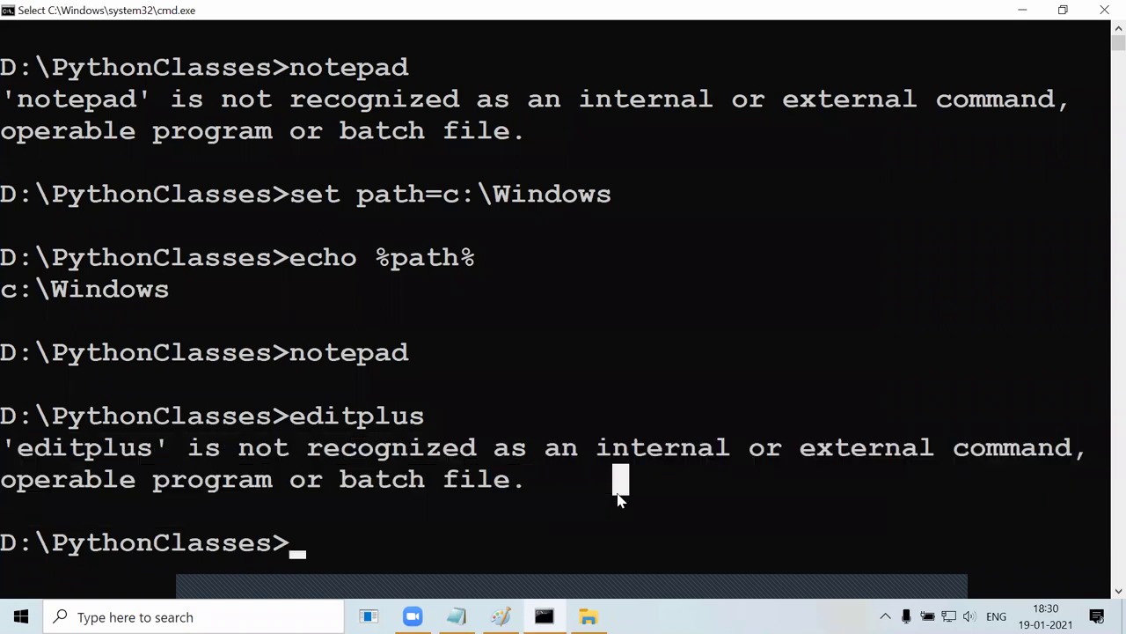
In File Explorer, open C:\Program Files (x86)\EditPlus 3 and select editplus.exe.
key("super+e")
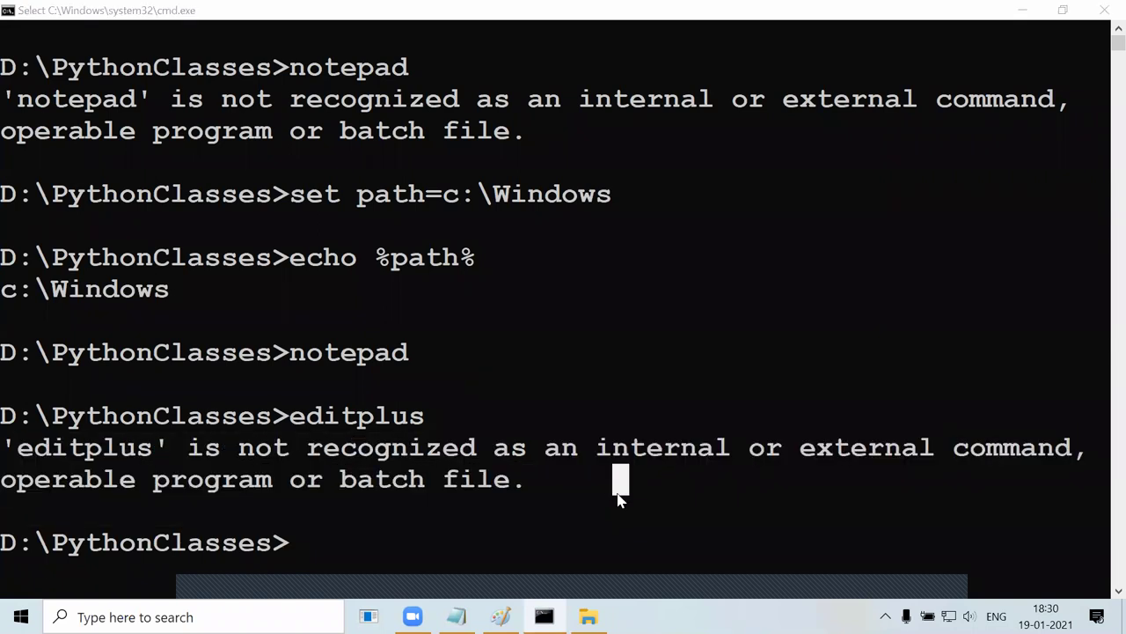
left_click(67, 431)
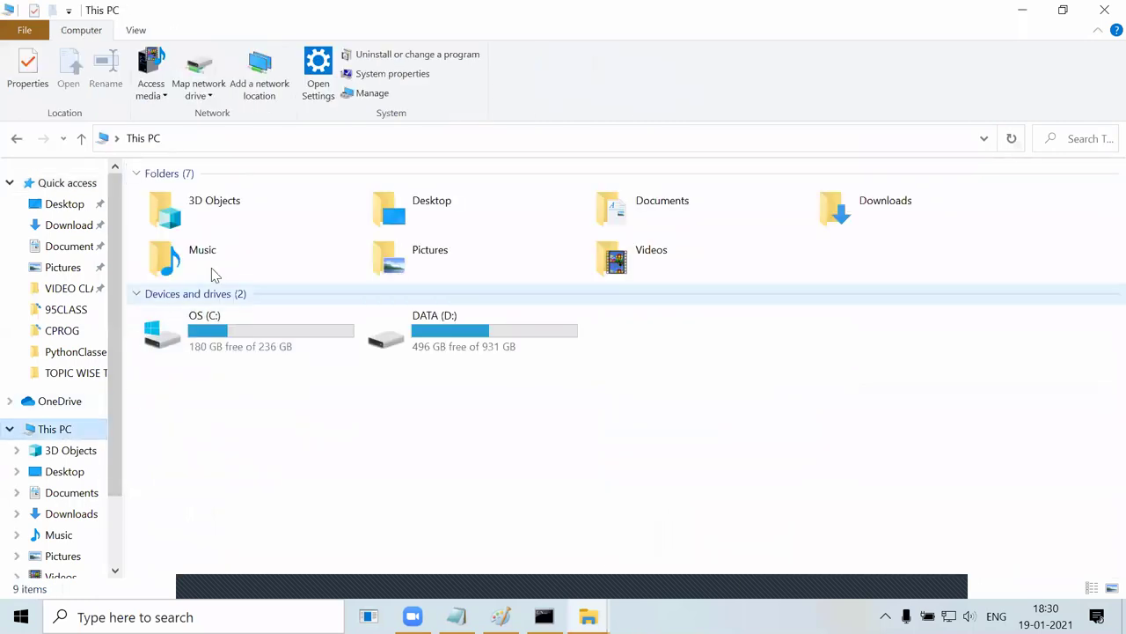
double_click(241, 350)
left_click(238, 292)
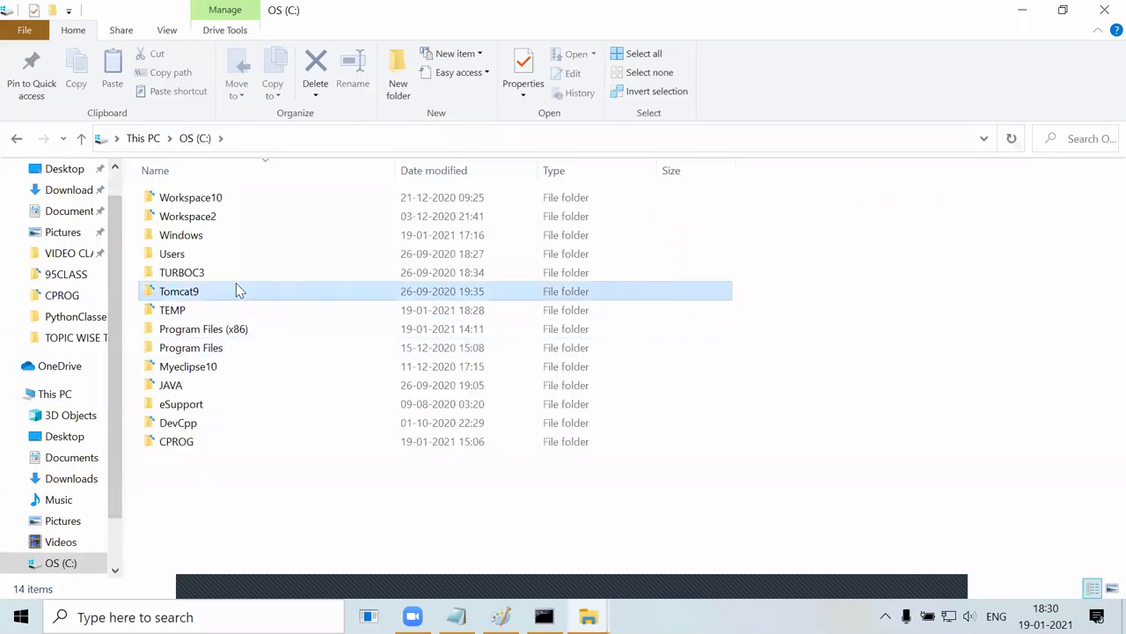
double_click(218, 331)
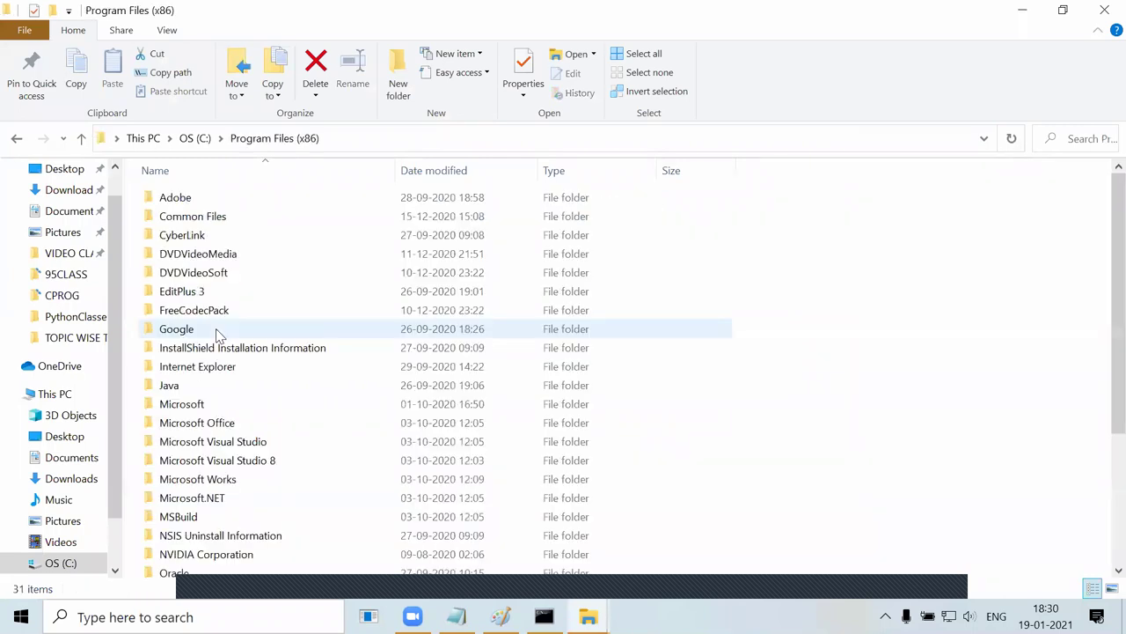
mouse_move(173, 291)
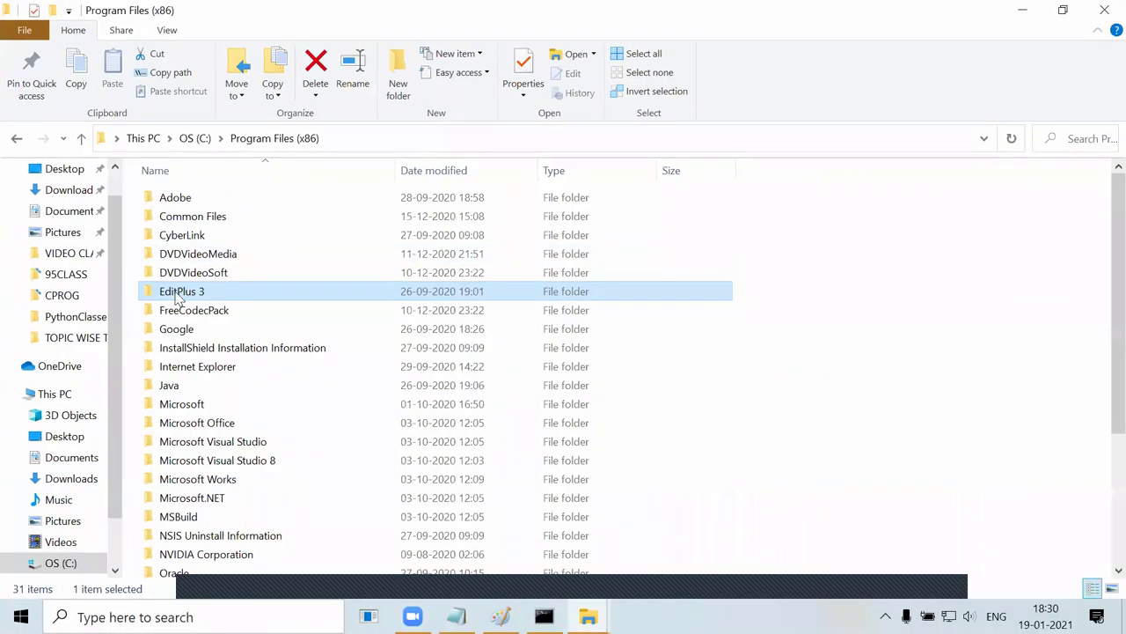
double_click(176, 298)
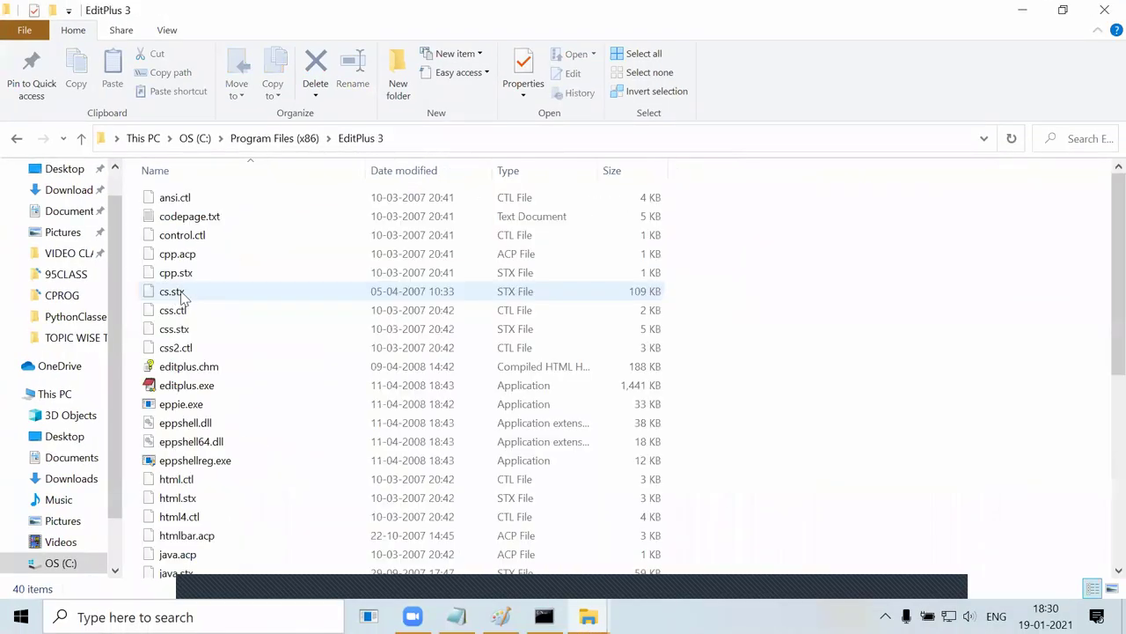
left_click(207, 388)
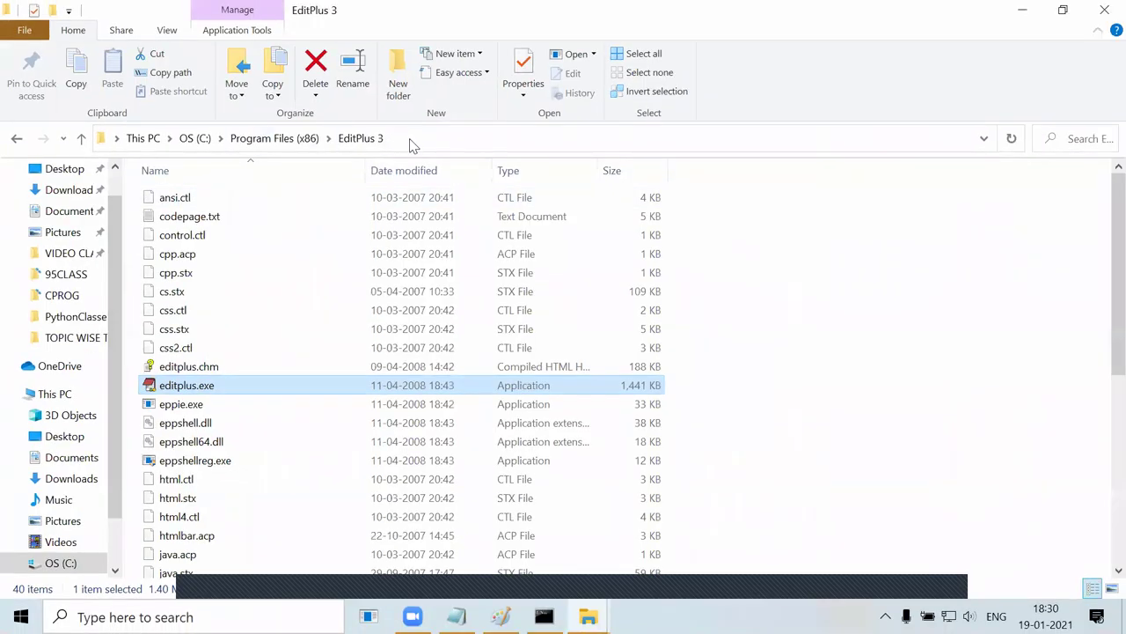
Copy the full path of the EditPlus 3 folder and close File Explorer.
left_click(413, 141)
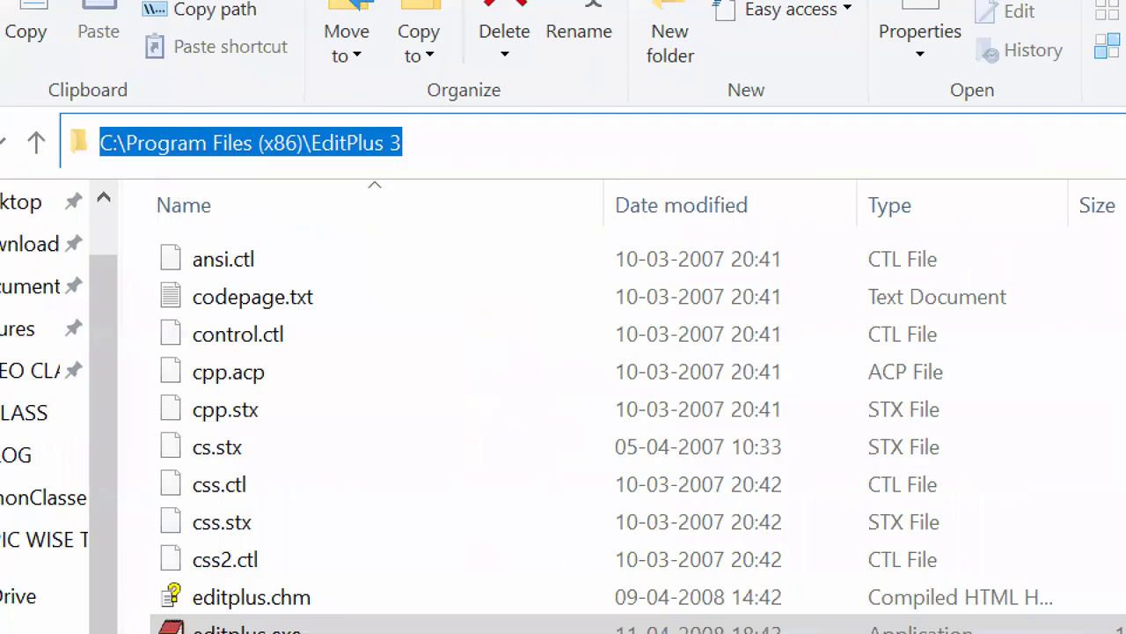
key("Escape")
left_click(427, 140)
key("ctrl+c")
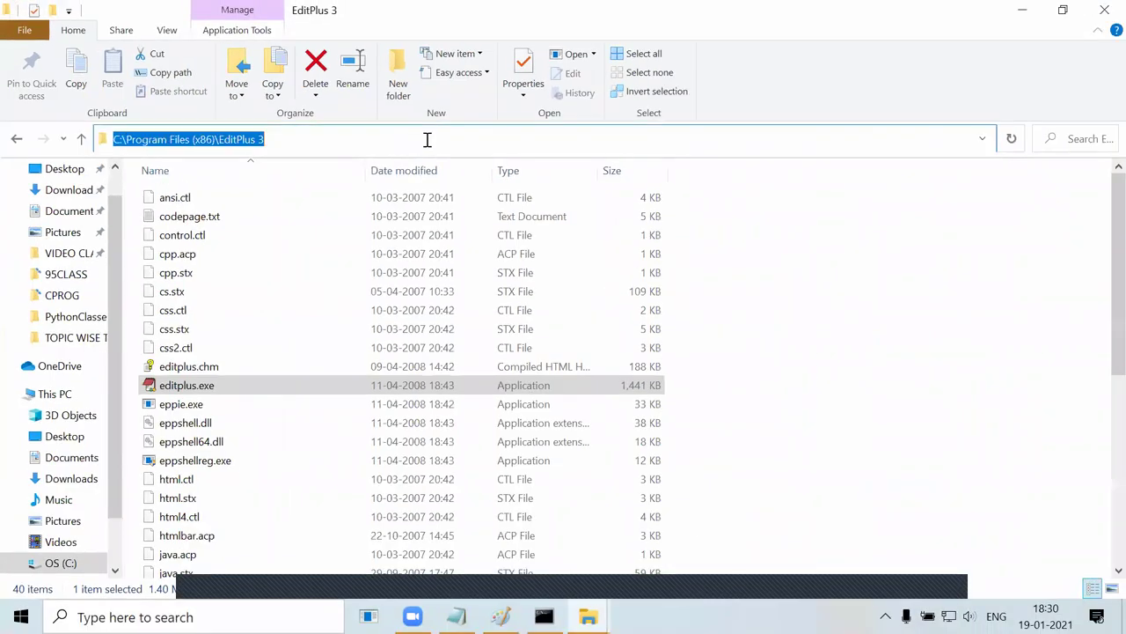
left_click(1104, 10)
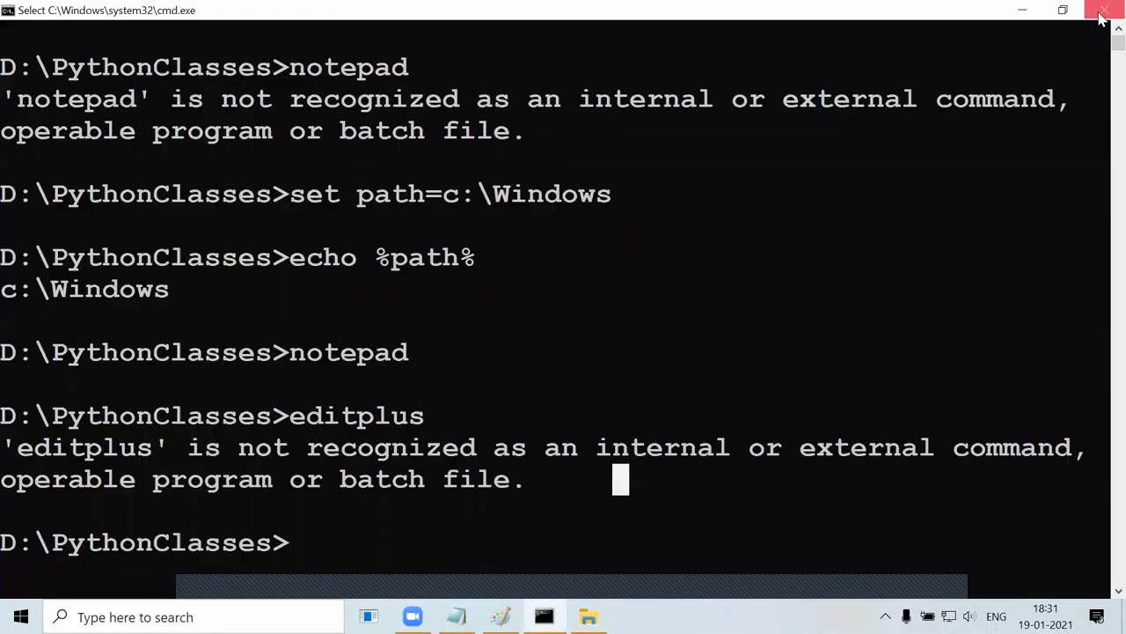
Clear the console and enter set path=C:\Program Files (x86)\EditPlus 3; using the copied folder path, without running it.
type("cls")
key("Return")
type("se")
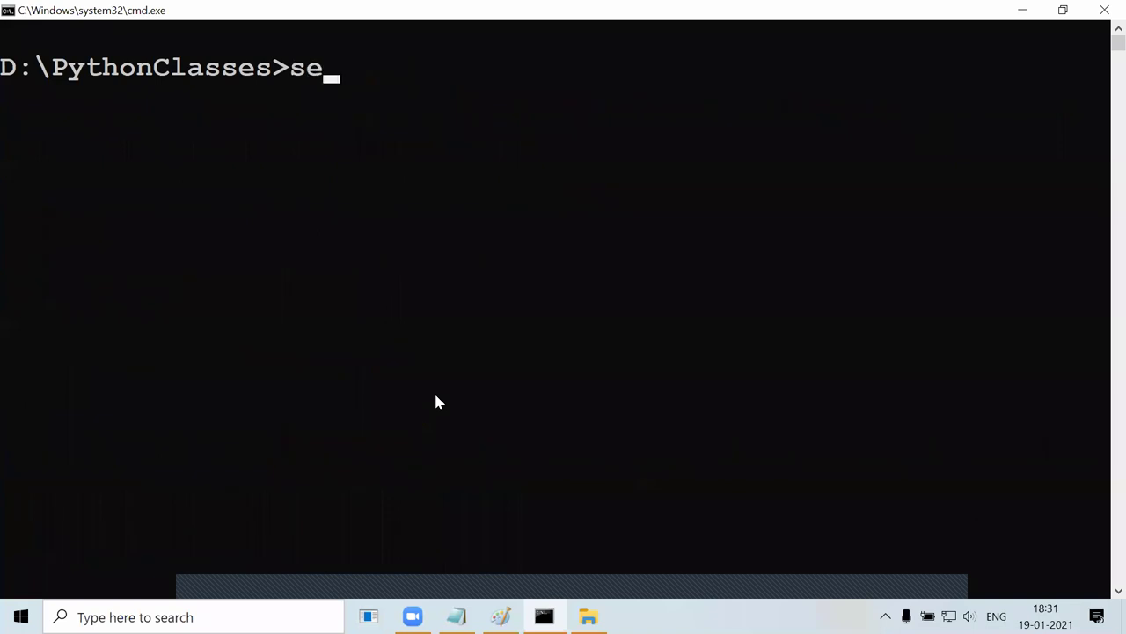
type("t path=")
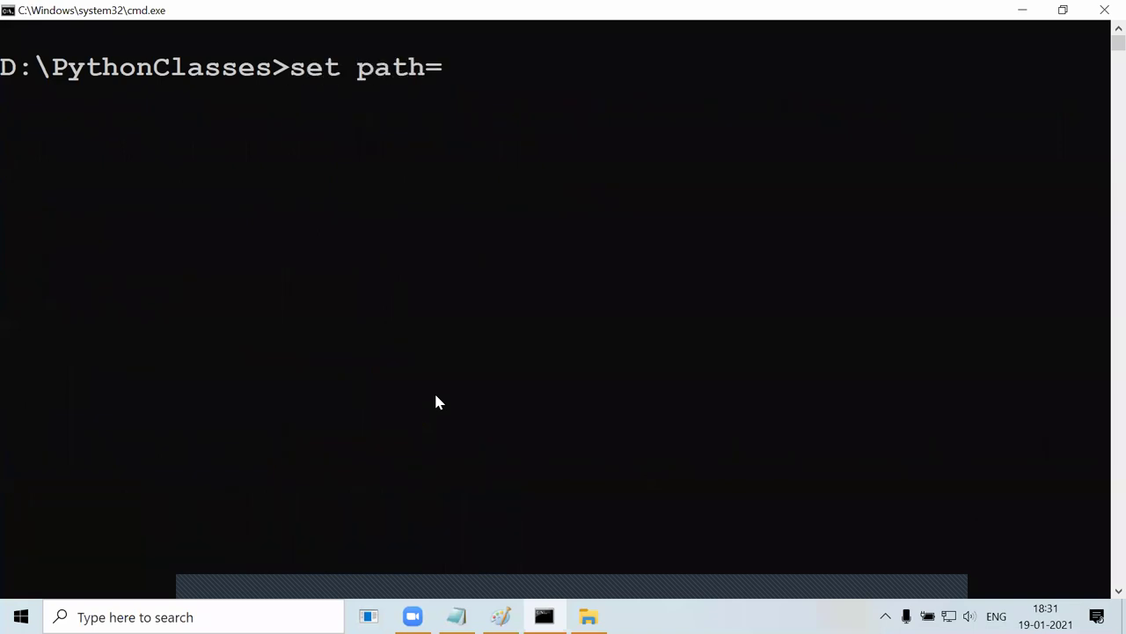
left_click_drag(285, 70, 408, 79)
left_click(449, 79)
key("ctrl+v")
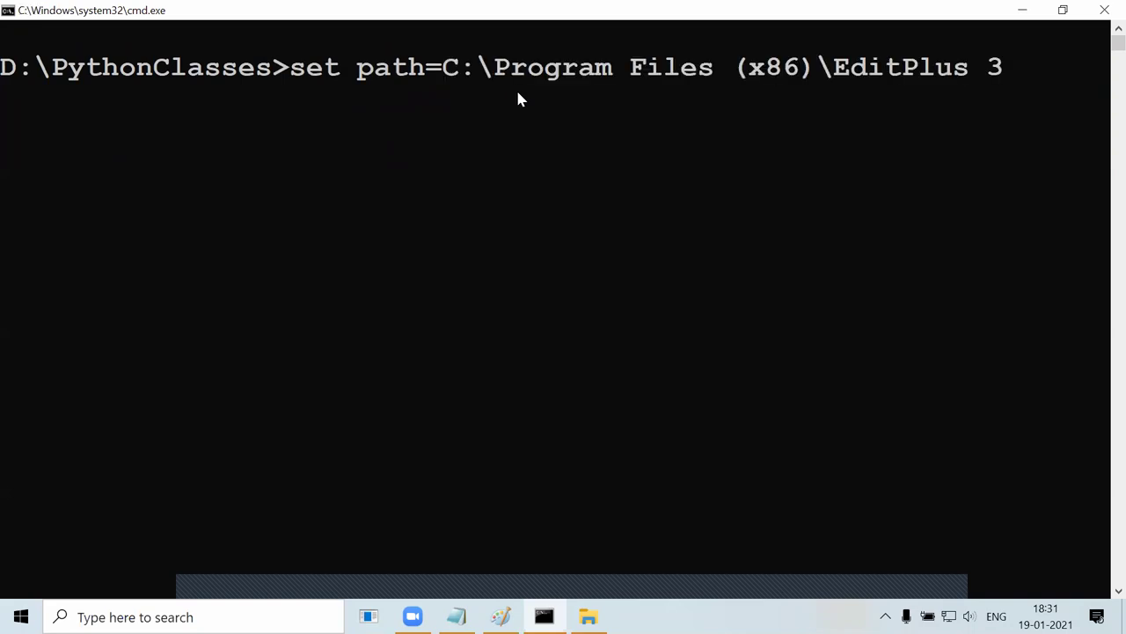
type(";")
Highlight the EditPlus 3 folder in the pending set path line and run the command to overwrite the path variable.
key("shift+Left")
key("shift+Left")
key("shift+Left")
key("shift+Left")
key("shift+Left")
key("shift+Left")
key("shift+Left")
key("shift+Left")
key("shift+Left")
key("shift+Left")
key("shift+Left")
key("shift+Left")
key("shift+Left")
key("shift+Left")
key("shift+Left")
key("shift+Left")
key("shift+Left")
key("shift+Left")
key("shift+Left")
key("shift+Left")
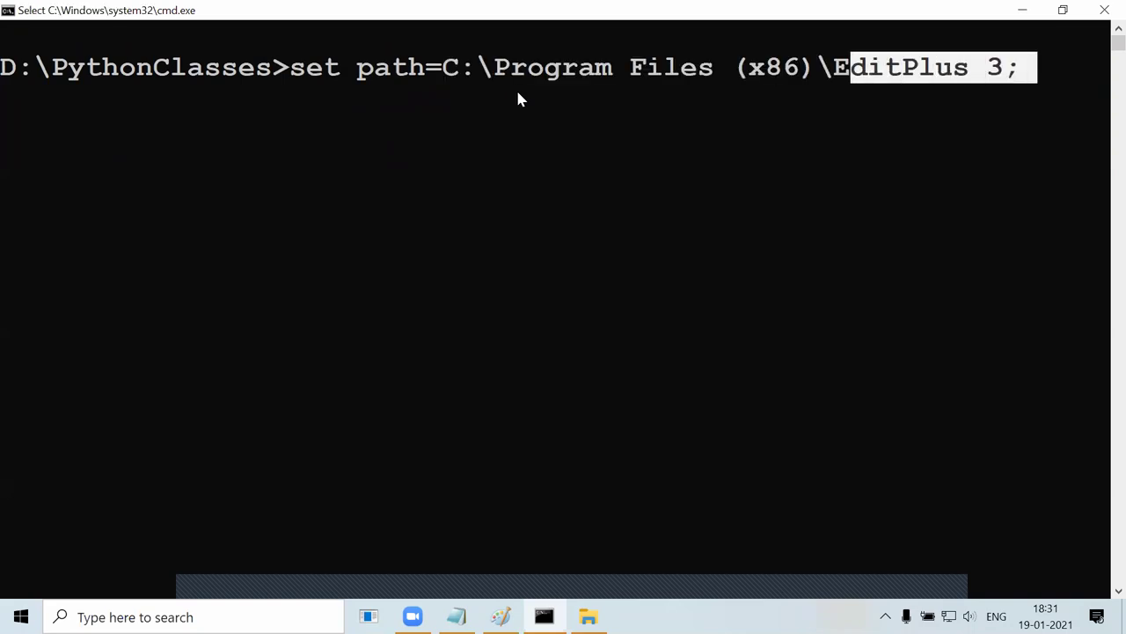
left_click(508, 79)
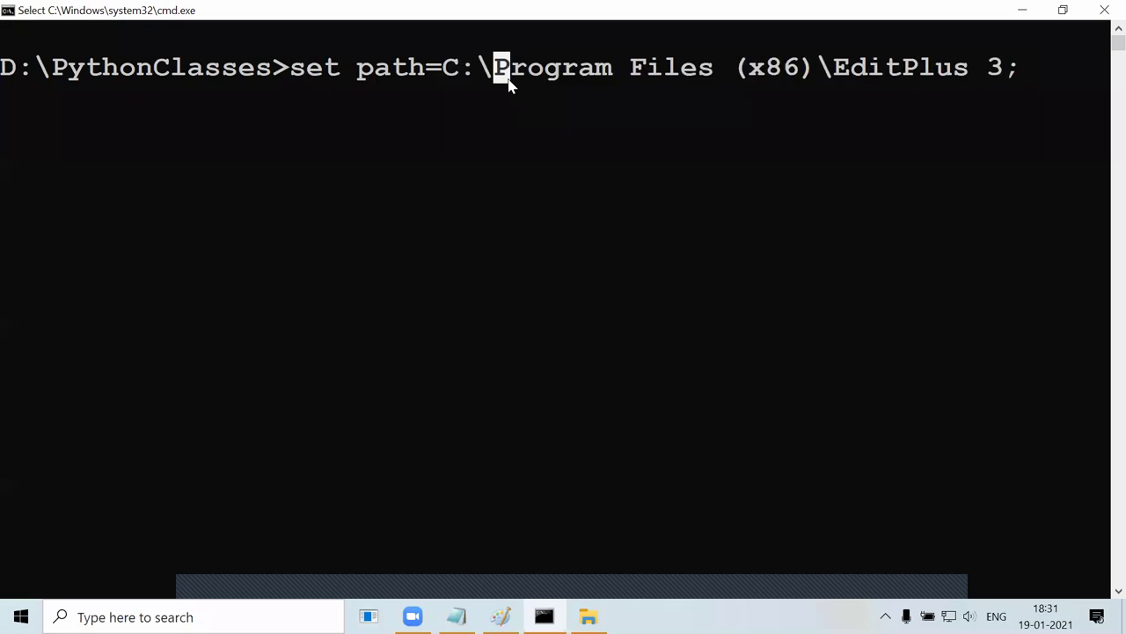
left_click(839, 71)
left_click_drag(839, 70, 999, 70)
left_click(1043, 70)
key("Return")
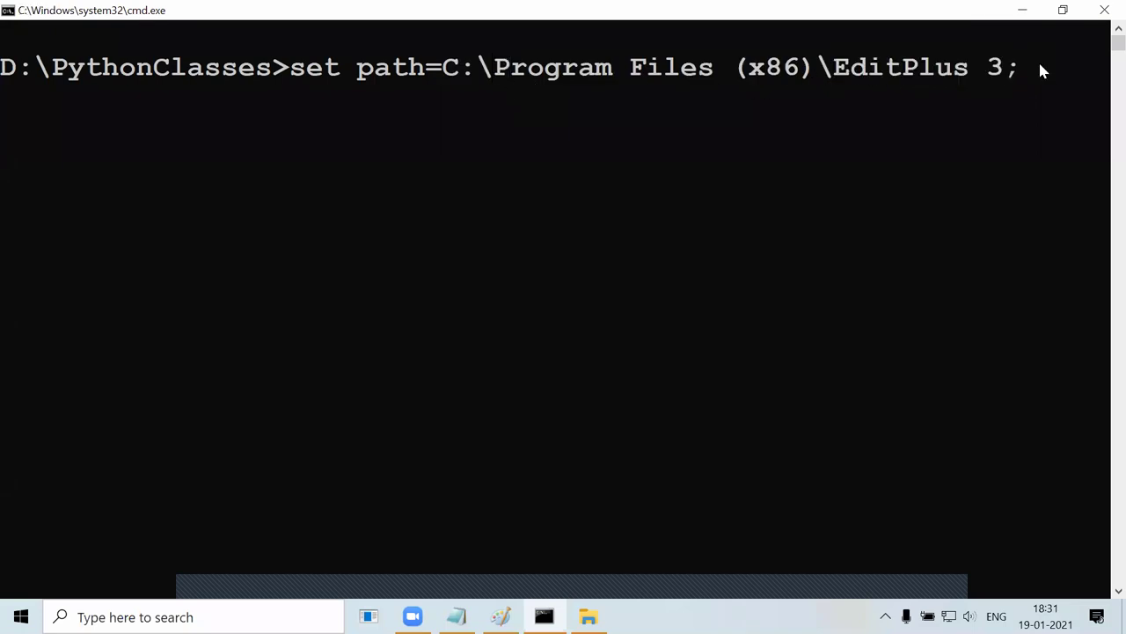
key("Return")
Run notepad at the prompt, comparing it with the EditPlus 3 path and reviewing the output.
type("notepad")
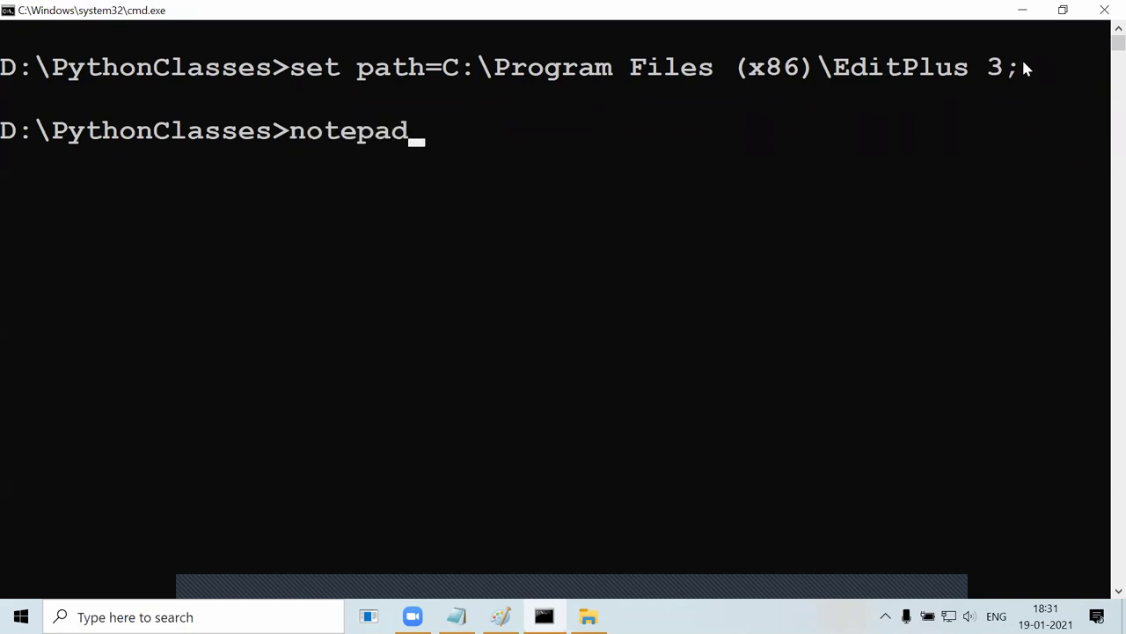
left_click_drag(1028, 70, 834, 70)
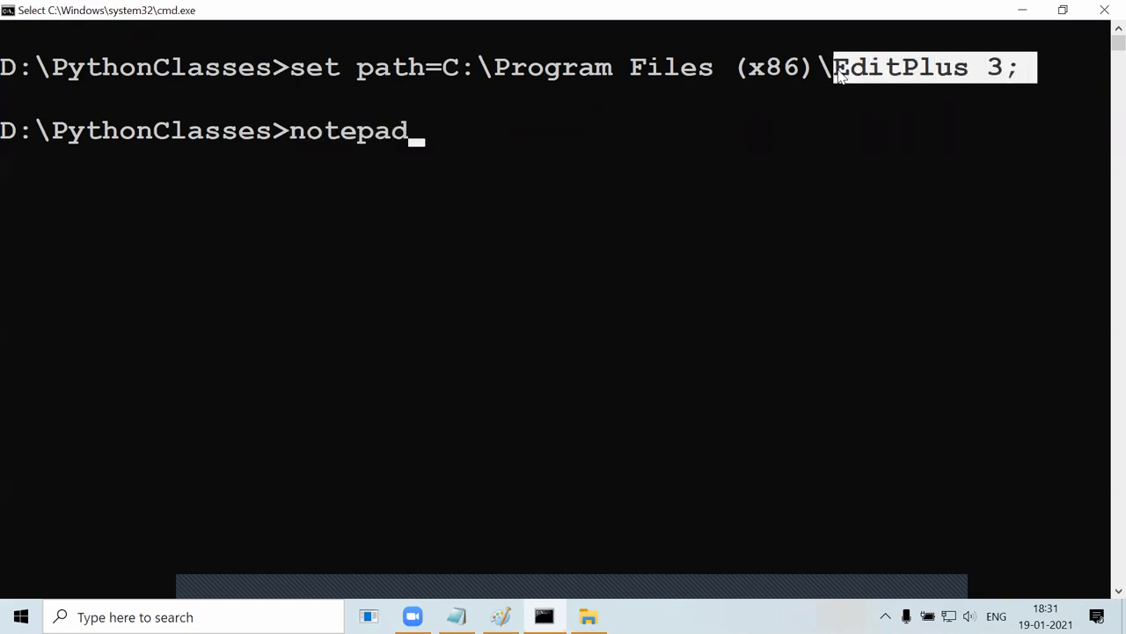
left_click(485, 134)
key("Return")
key("Return")
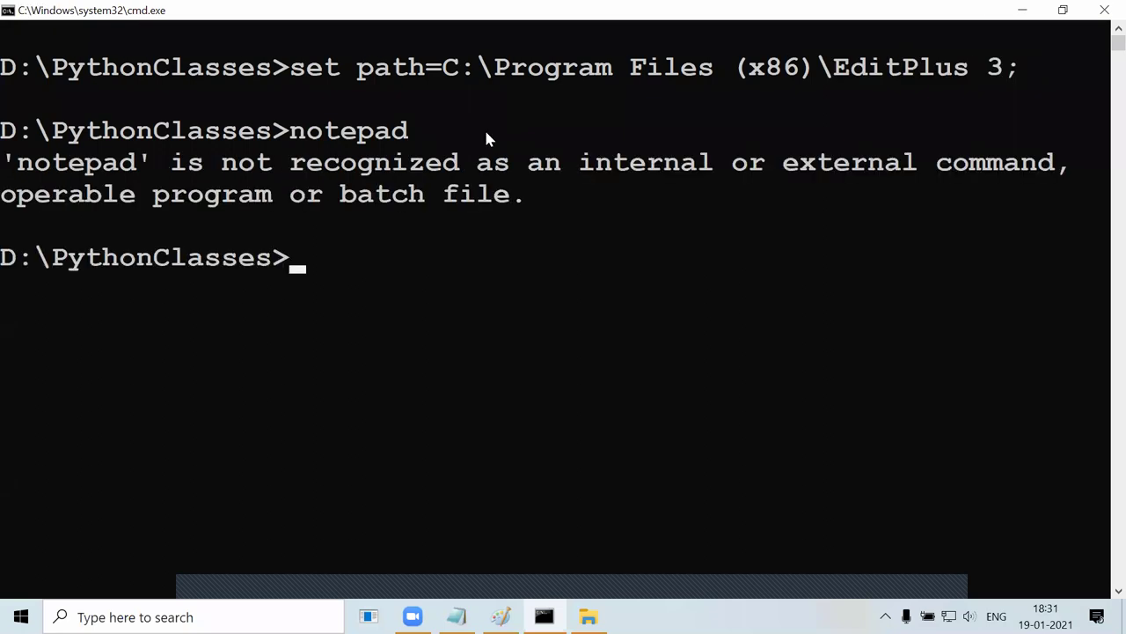
left_click_drag(18, 162, 560, 227)
left_click(561, 227)
left_click(306, 257)
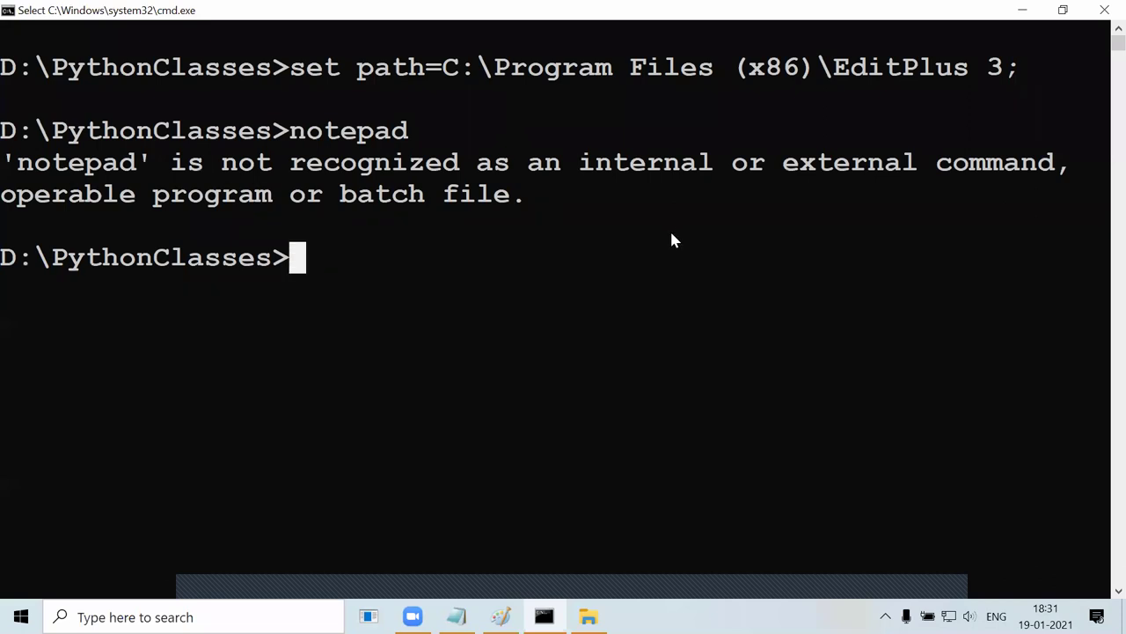
Run editplus from the prompt and close the EditPlus window.
type("edip")
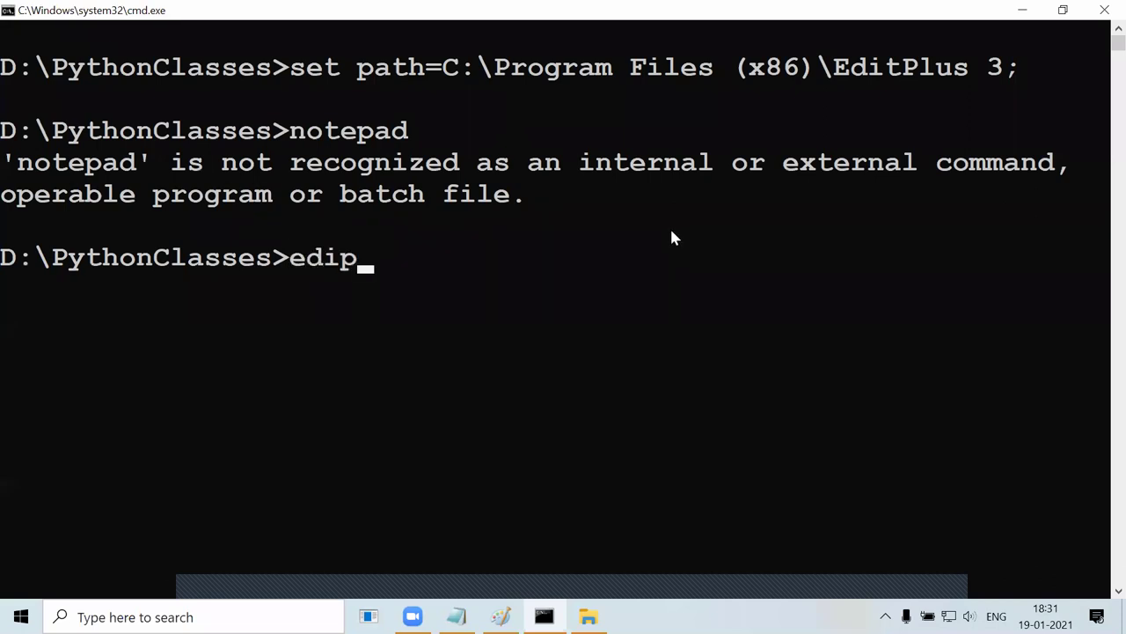
key("BackSpace")
type("tplus")
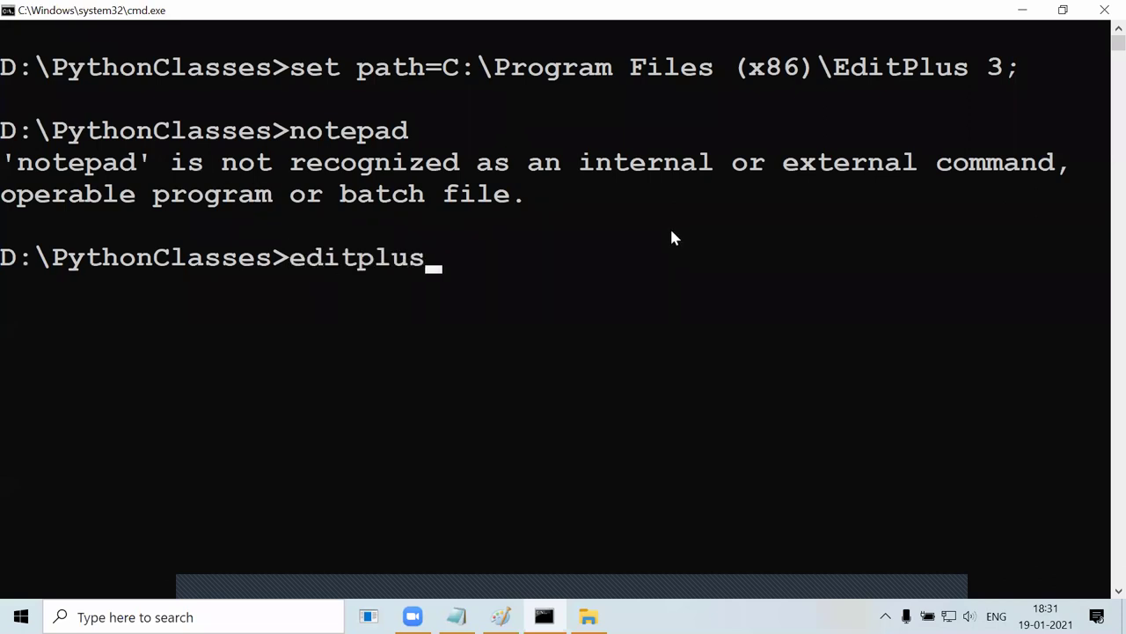
key("Return")
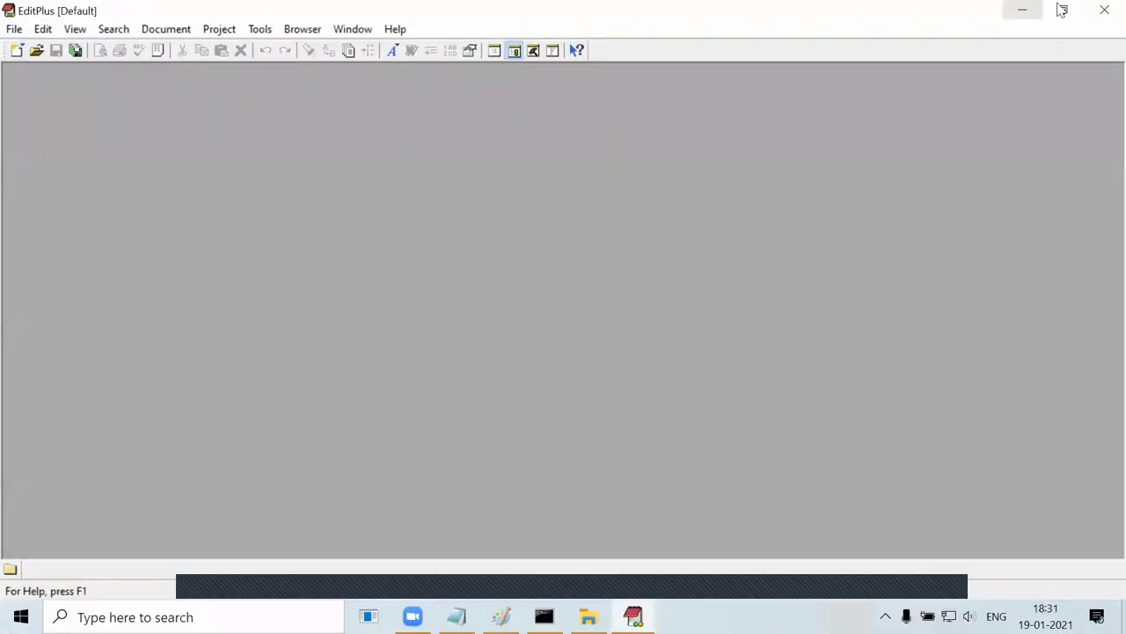
left_click(1105, 9)
Compare the editplus command with the output of the notepad command.
left_click(269, 332)
left_click(296, 327)
left_click(402, 290)
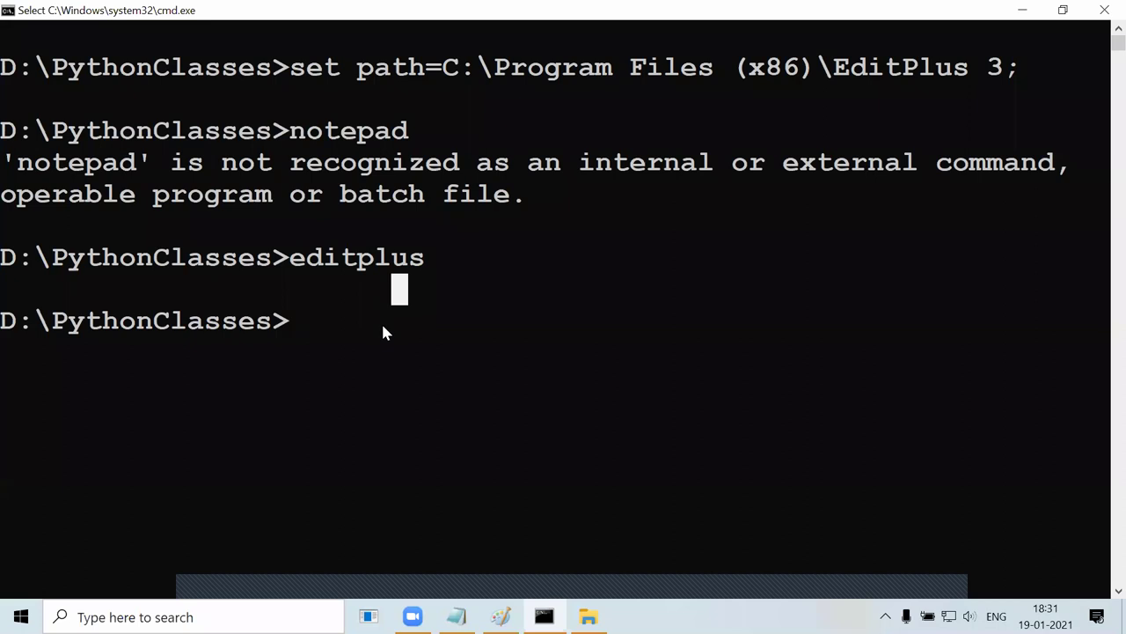
left_click(296, 259)
left_click_drag(296, 259, 455, 261)
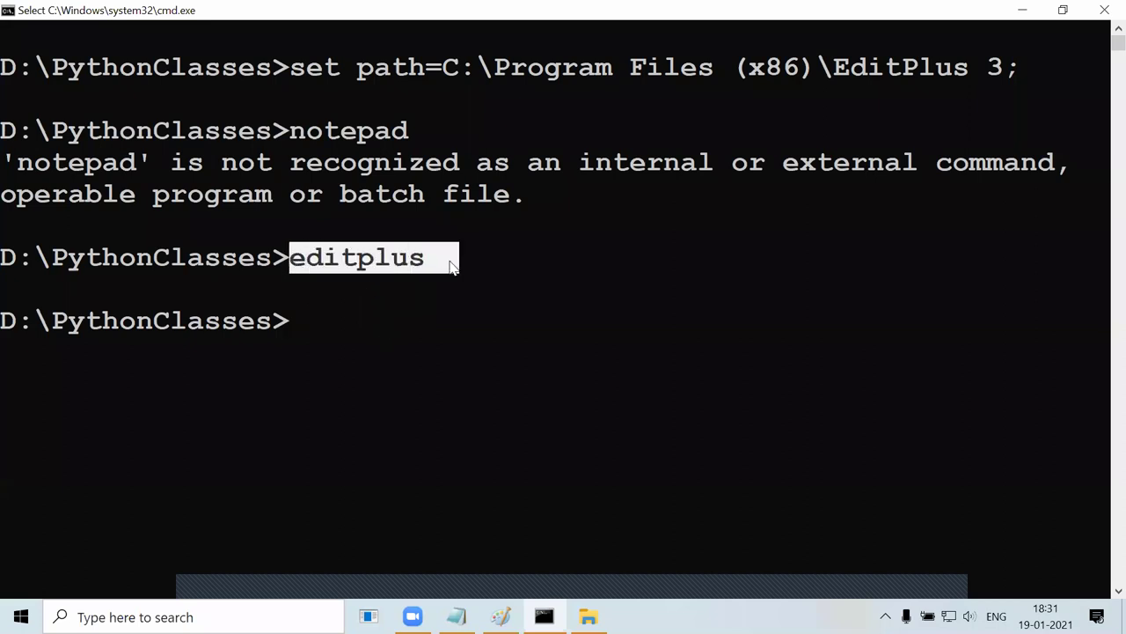
left_click_drag(24, 166, 215, 165)
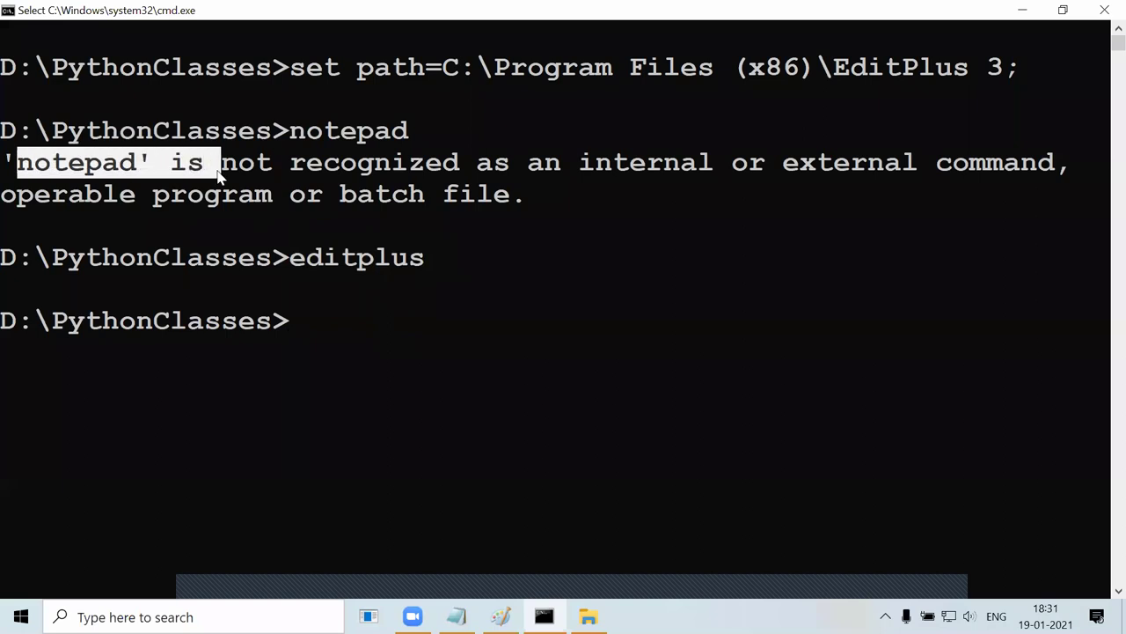
Enter set path=c:Windows; at the prompt without running it, and compare it with the earlier EditPlus 3 path line.
type("set pa")
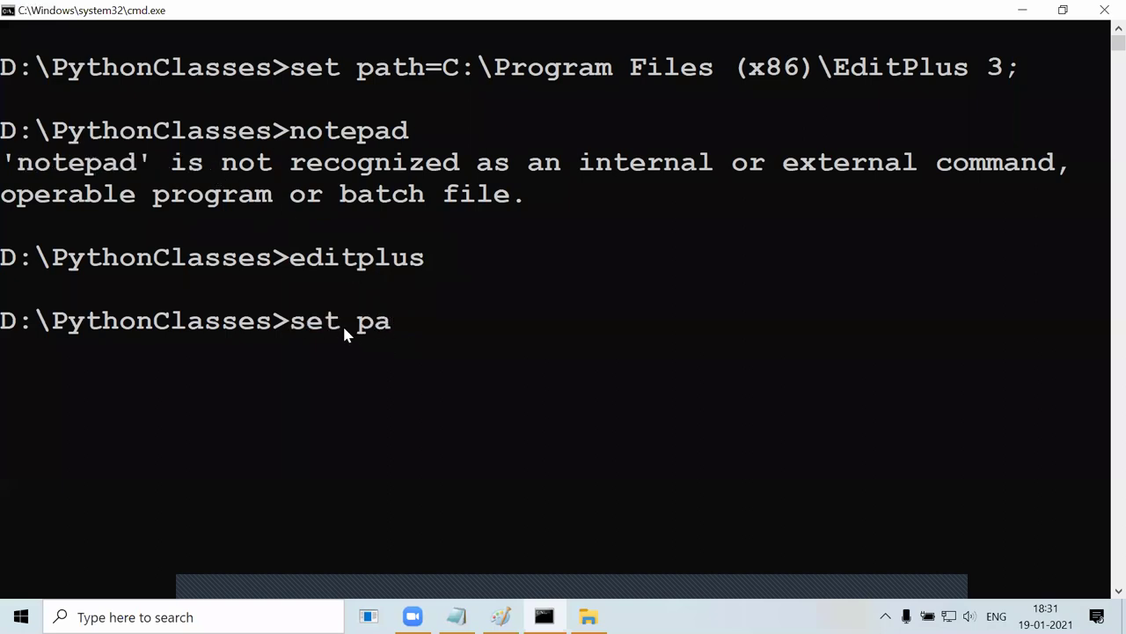
type("th=c:Windows")
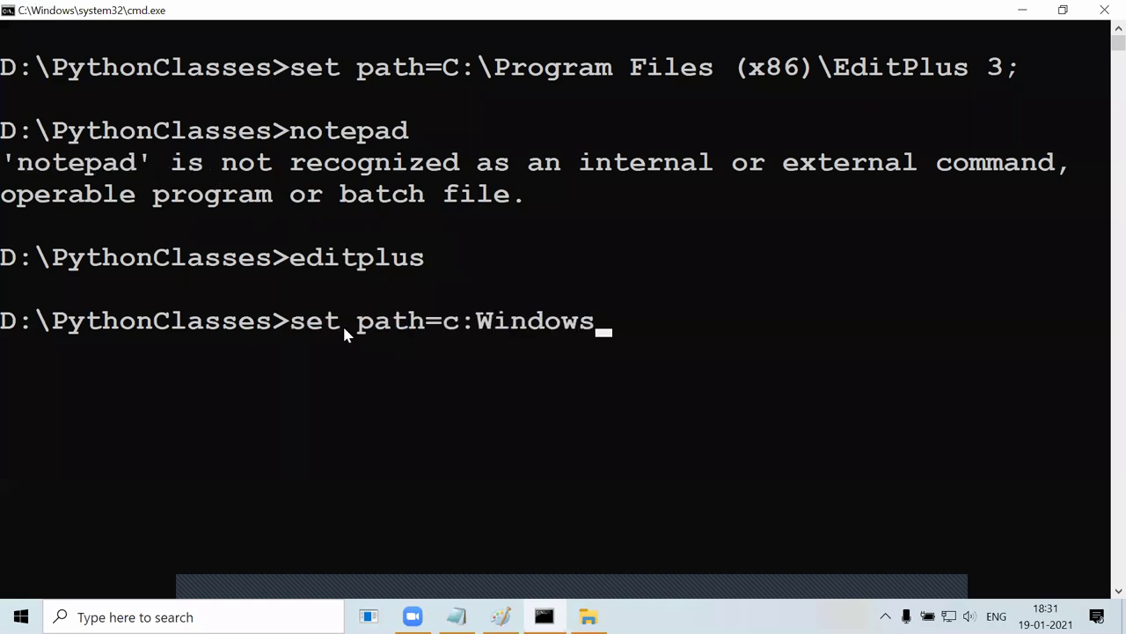
type(";")
left_click_drag(417, 268, 274, 259)
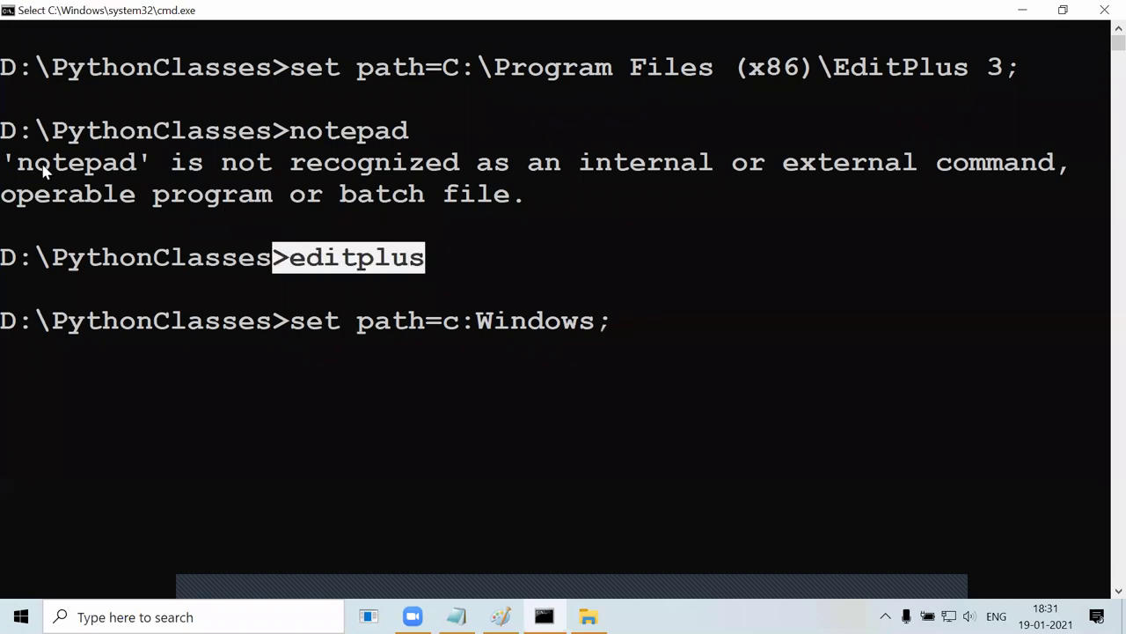
left_click(361, 275)
left_click_drag(445, 71, 834, 71)
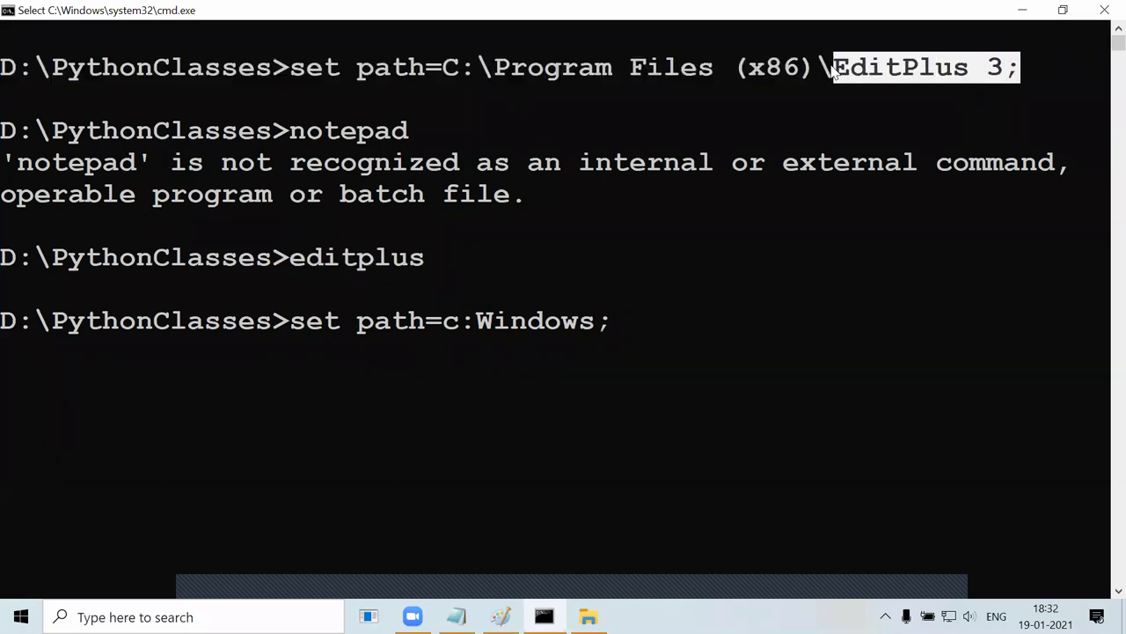
left_click_drag(354, 72, 1047, 92)
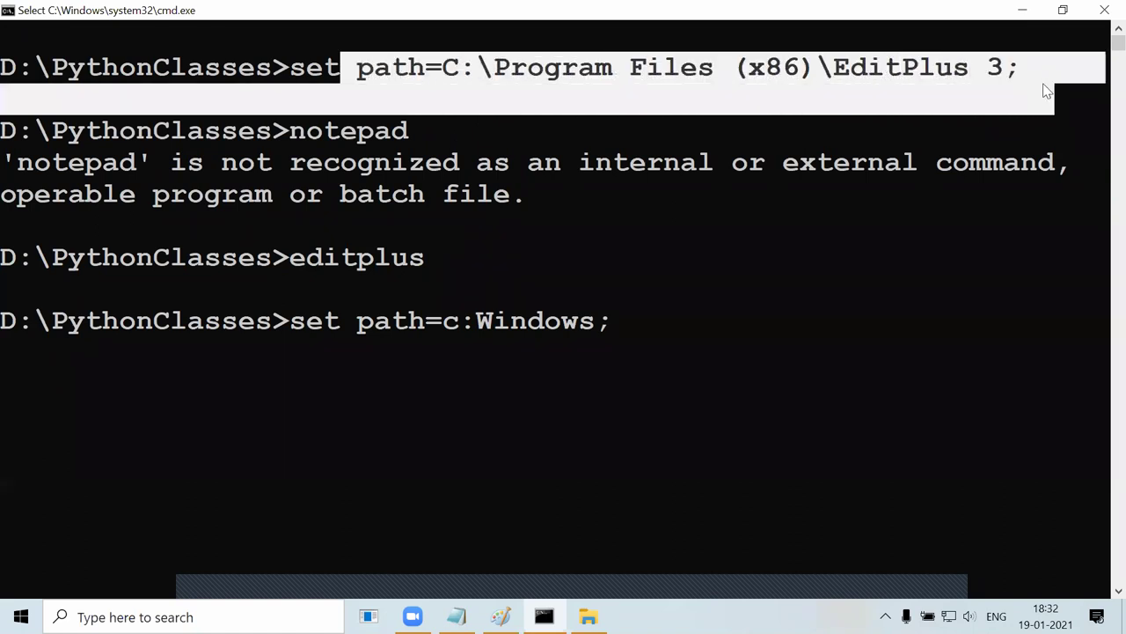
left_click_drag(613, 327, 445, 324)
left_click(717, 297)
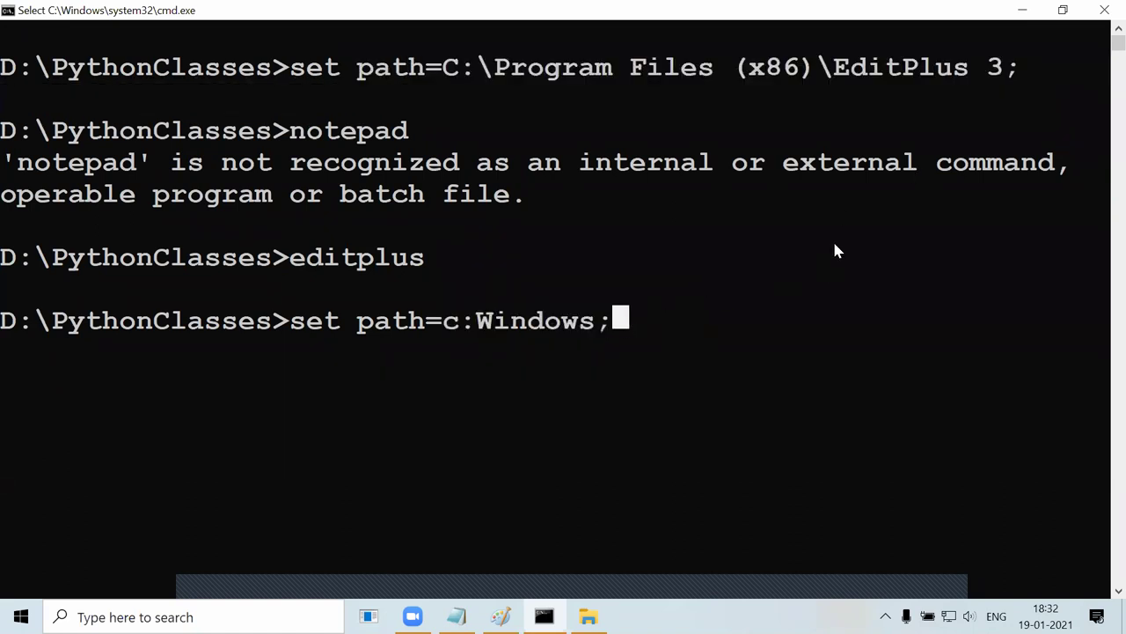
Append %path% to the pending set path=c:Windows; line, highlight its parts alongside the EditPlus 3 folder, and run the command.
type("%path%")
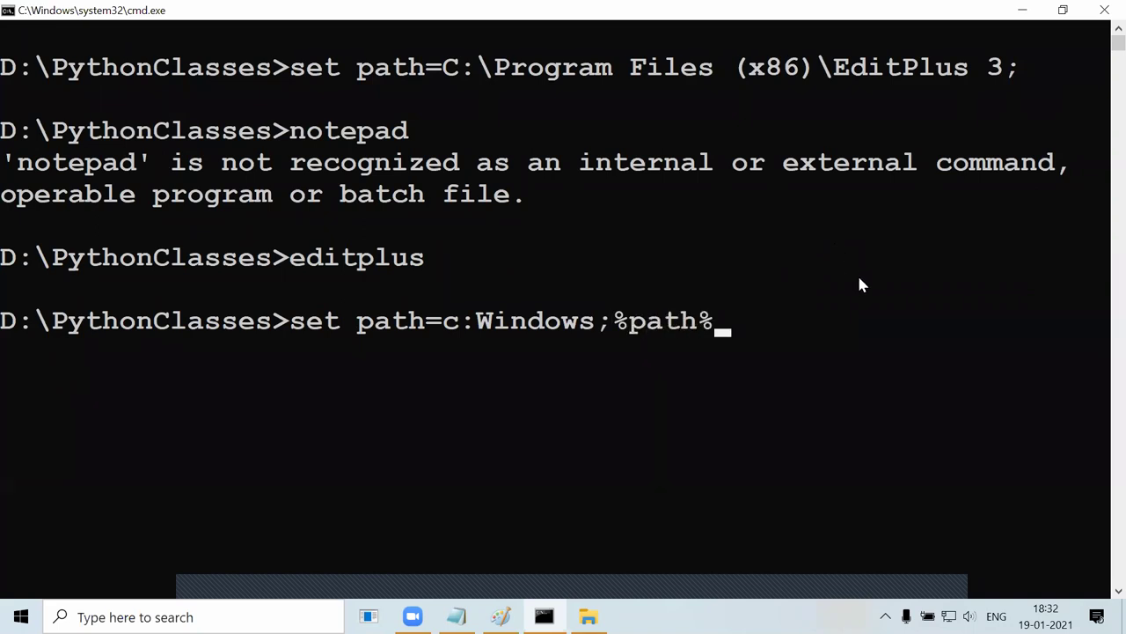
left_click_drag(445, 324, 730, 323)
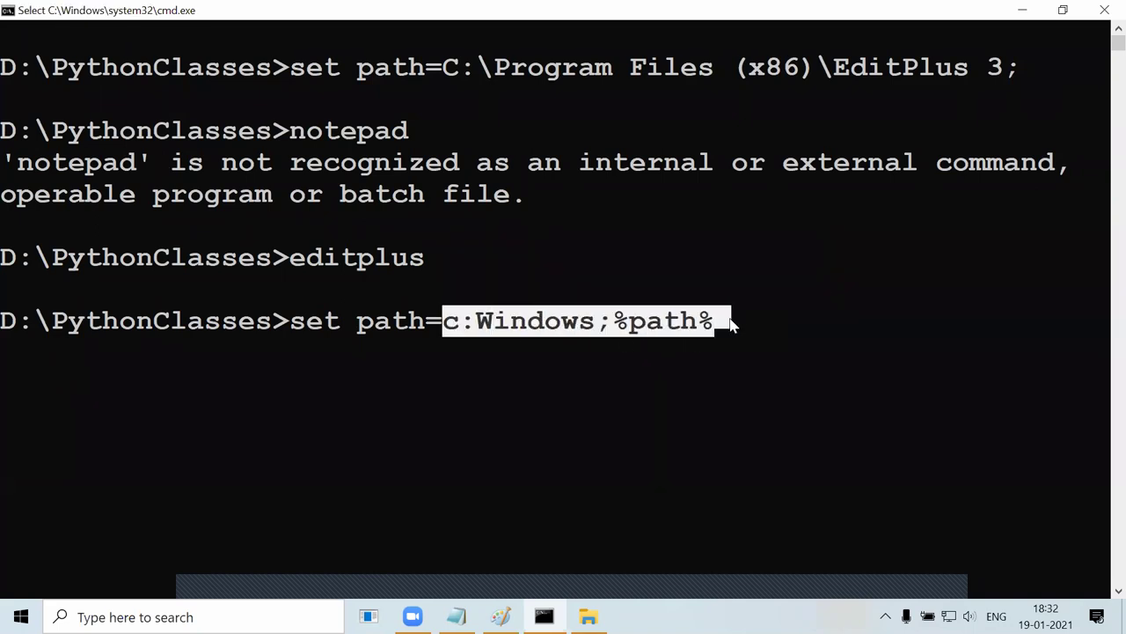
left_click(730, 324)
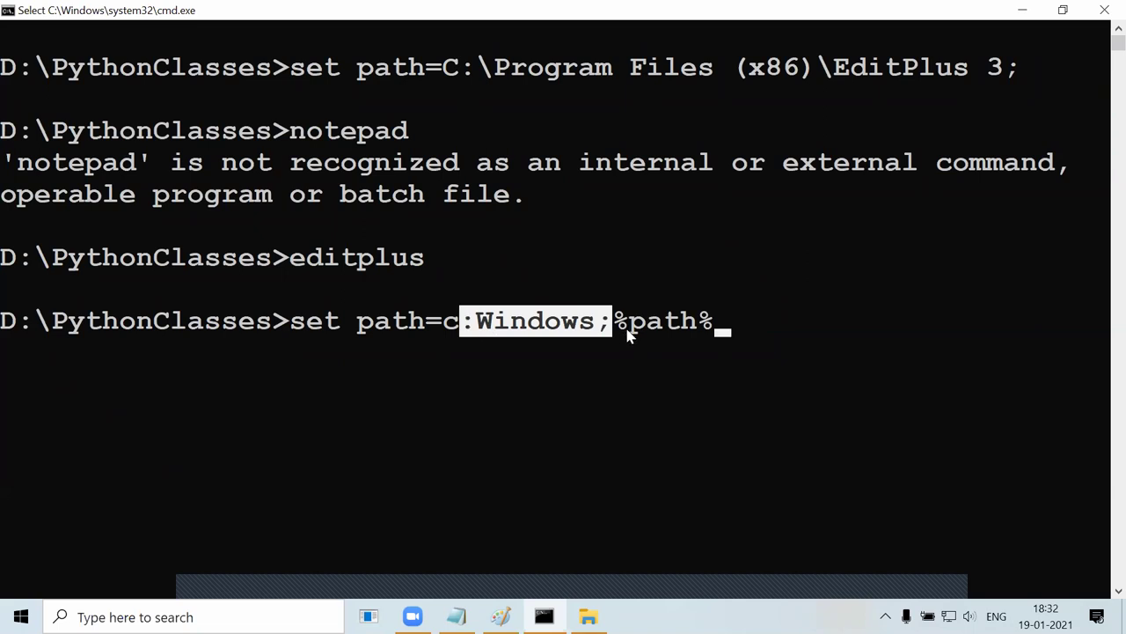
left_click_drag(627, 328, 727, 326)
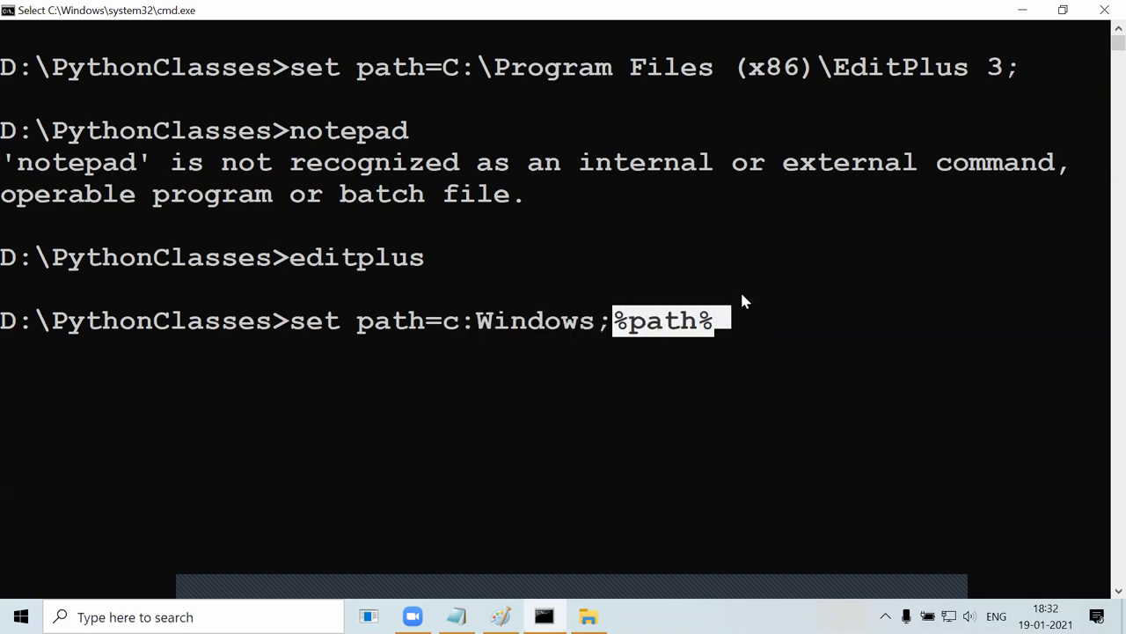
left_click_drag(848, 79, 1019, 71)
left_click_drag(612, 325, 426, 325)
left_click(744, 323)
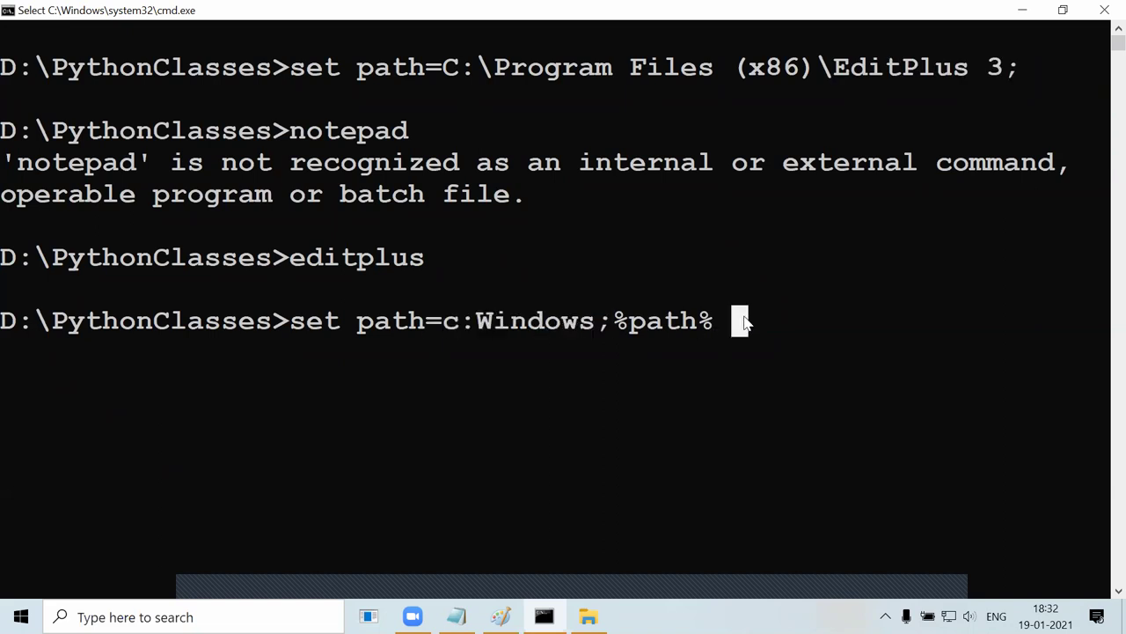
key("Return")
Run notepad from the prompt after highlighting the Windows and EditPlus 3 folders in the path lines, and close the Notepad window.
type("notepad")
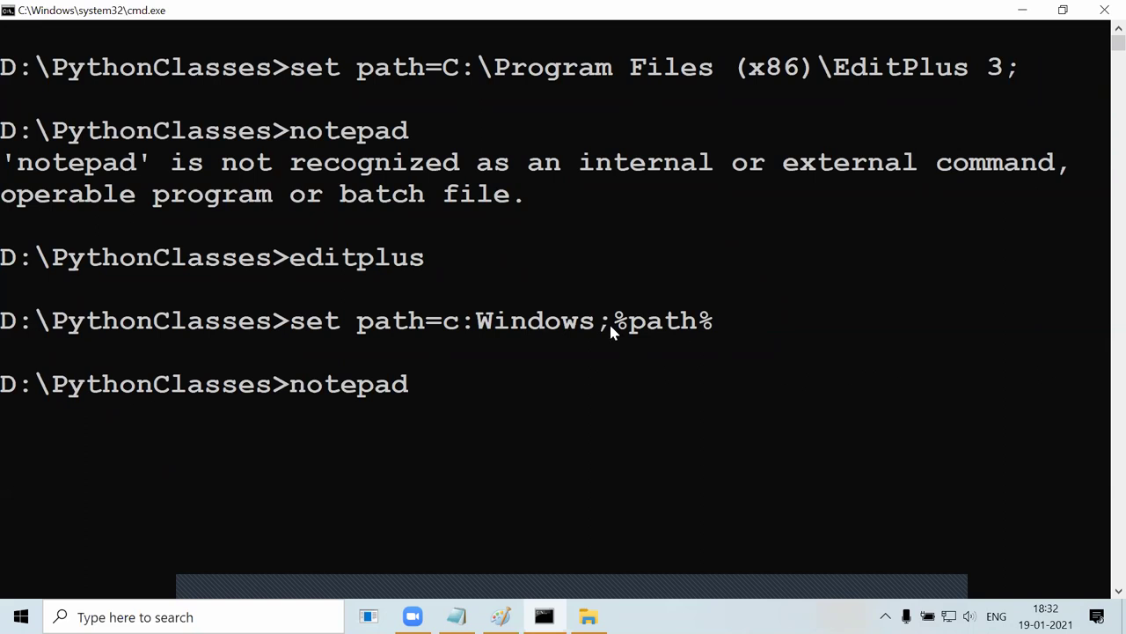
left_click_drag(479, 322, 595, 322)
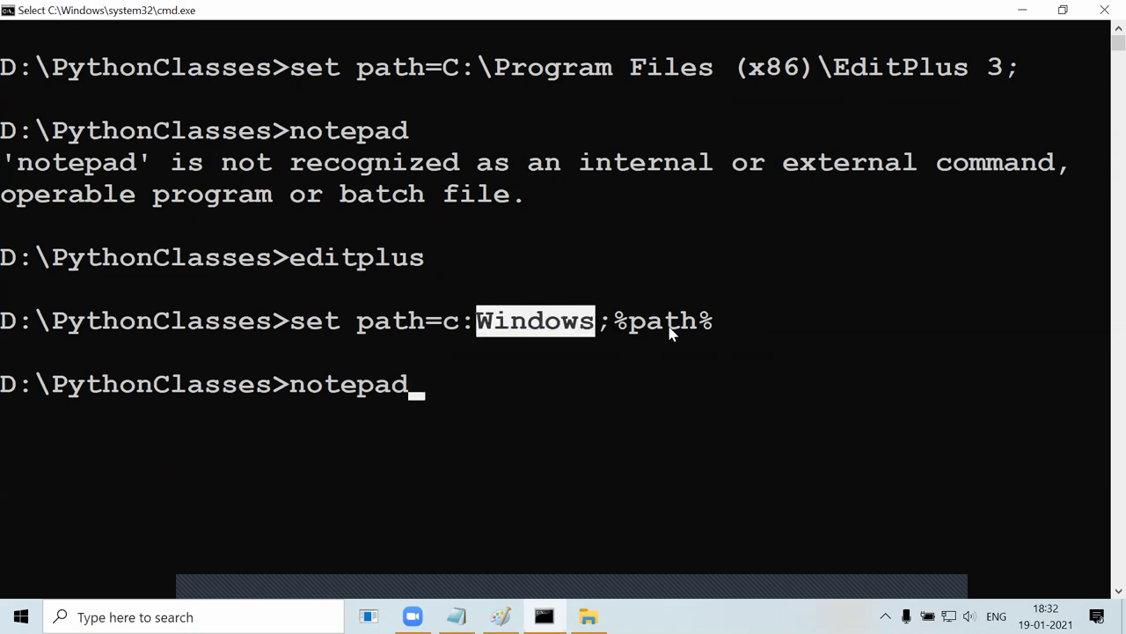
left_click_drag(834, 67, 1019, 69)
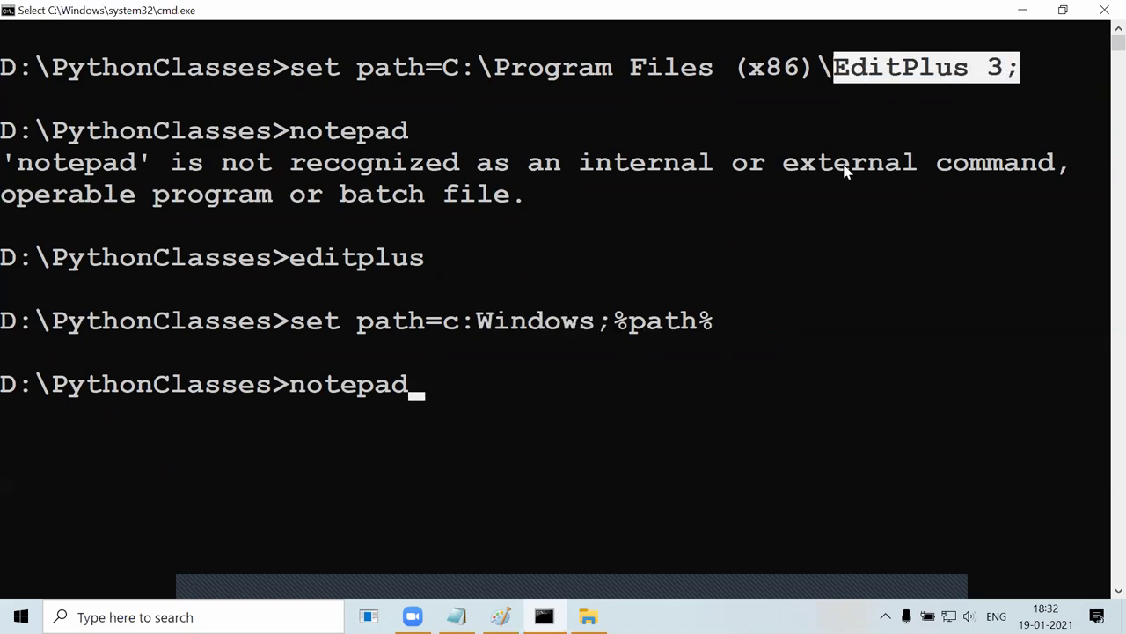
left_click(469, 385)
left_click_drag(296, 390, 410, 387)
left_click_drag(477, 322, 611, 324)
left_click(431, 387)
key("Return")
key("Return")
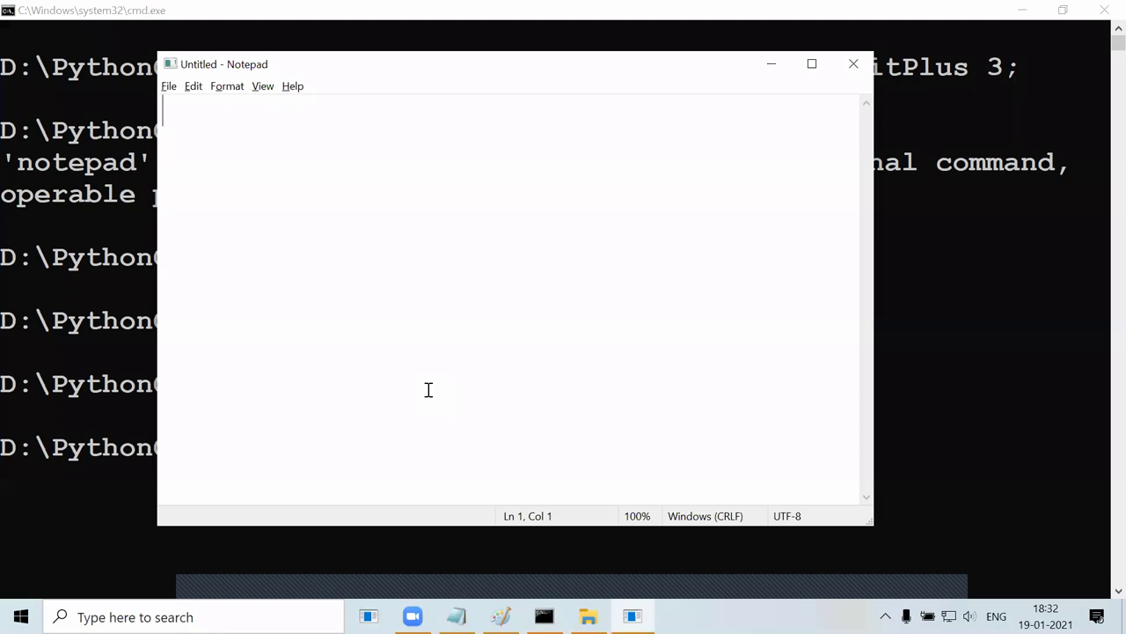
key("alt+F4")
Run editplus from the prompt and close the EditPlus window again.
type("editplus")
key("Return")
key("alt+F4")
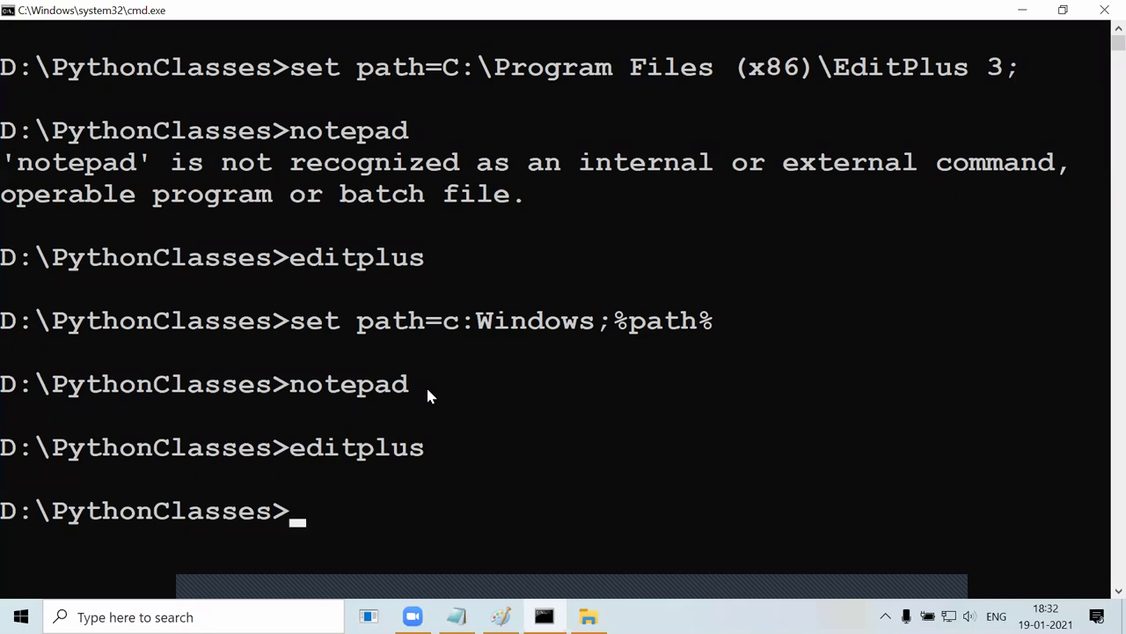
Run winword at the PythonClasses prompt to test whether Word can be started.
scroll(426, 385, "down", 2)
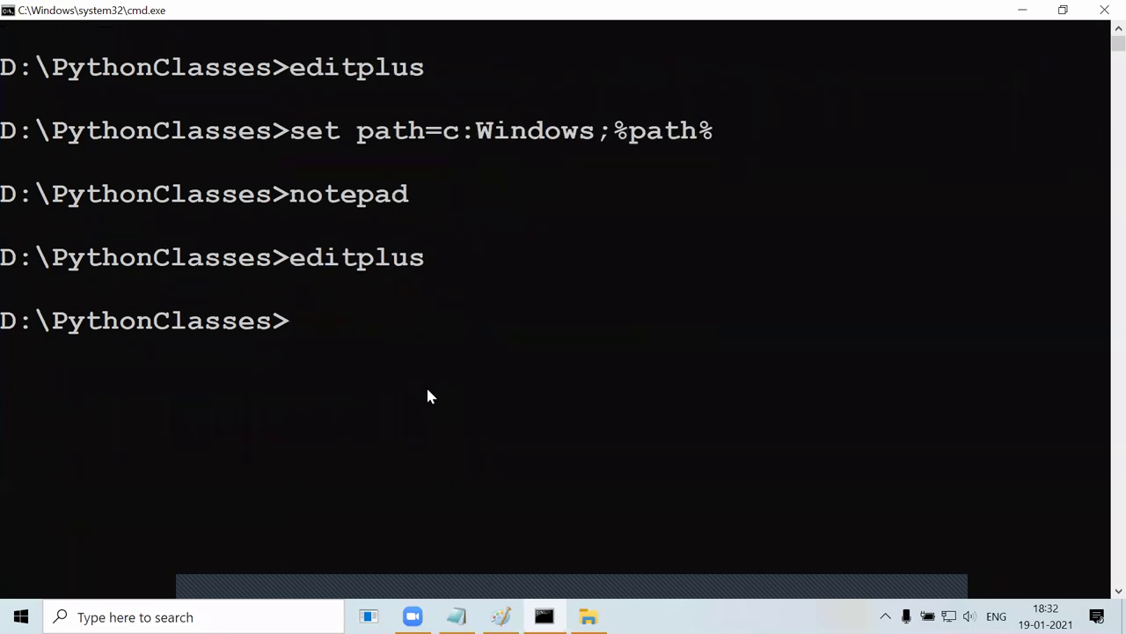
type("winword")
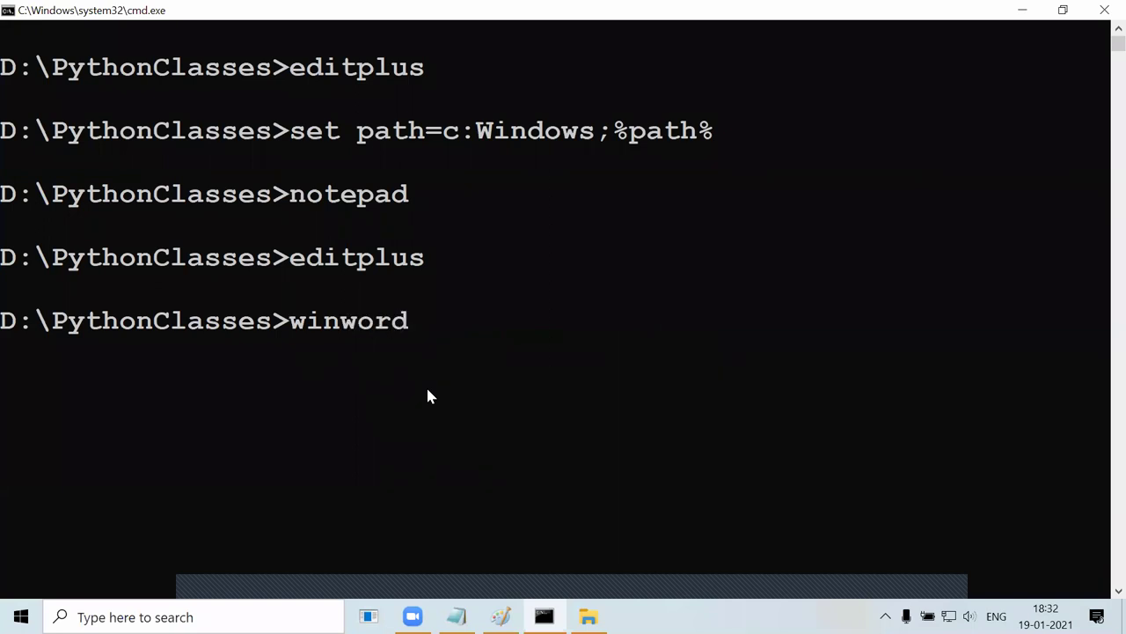
key("Return")
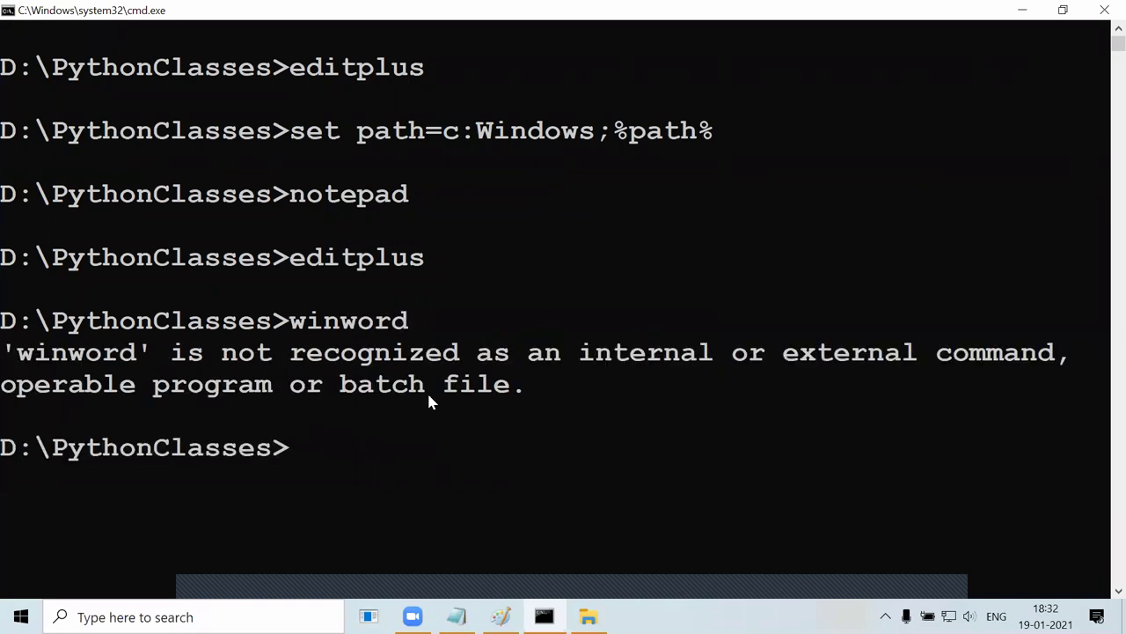
Switch to a new File Explorer window and open the Program Files (x86) folder on the OS (C:) drive.
key("super+e")
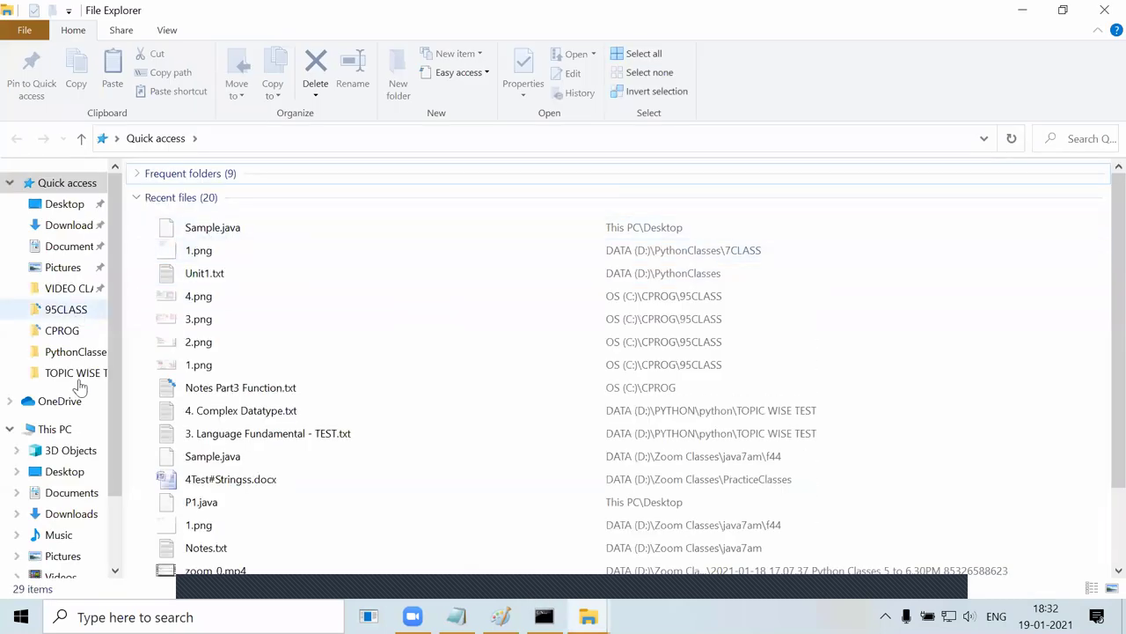
left_click(76, 431)
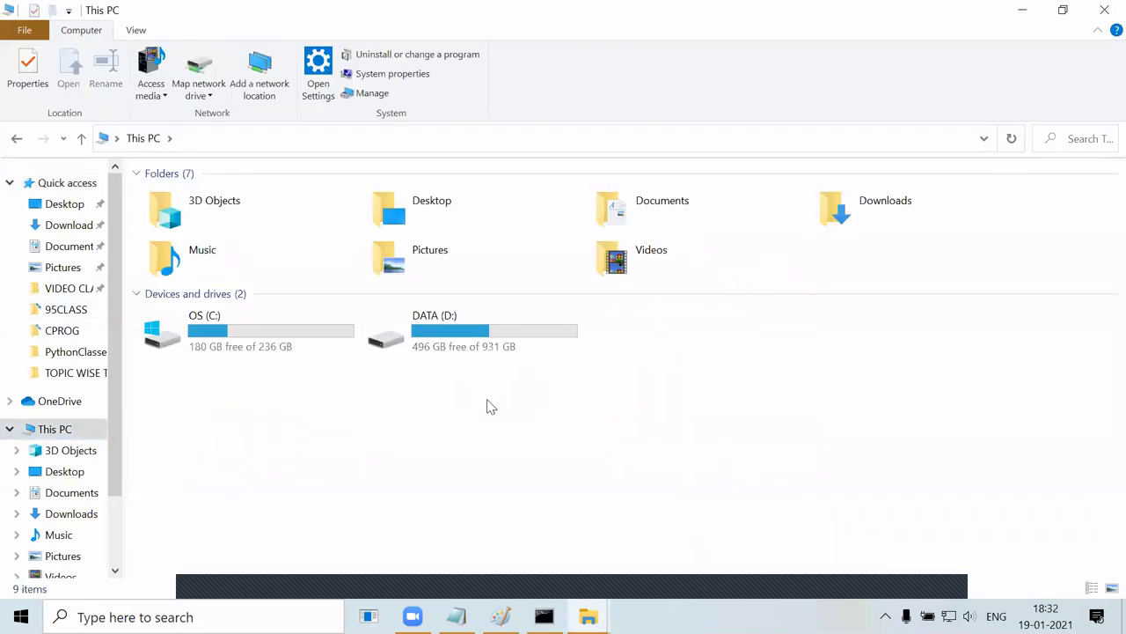
left_click(458, 339)
left_click(300, 337)
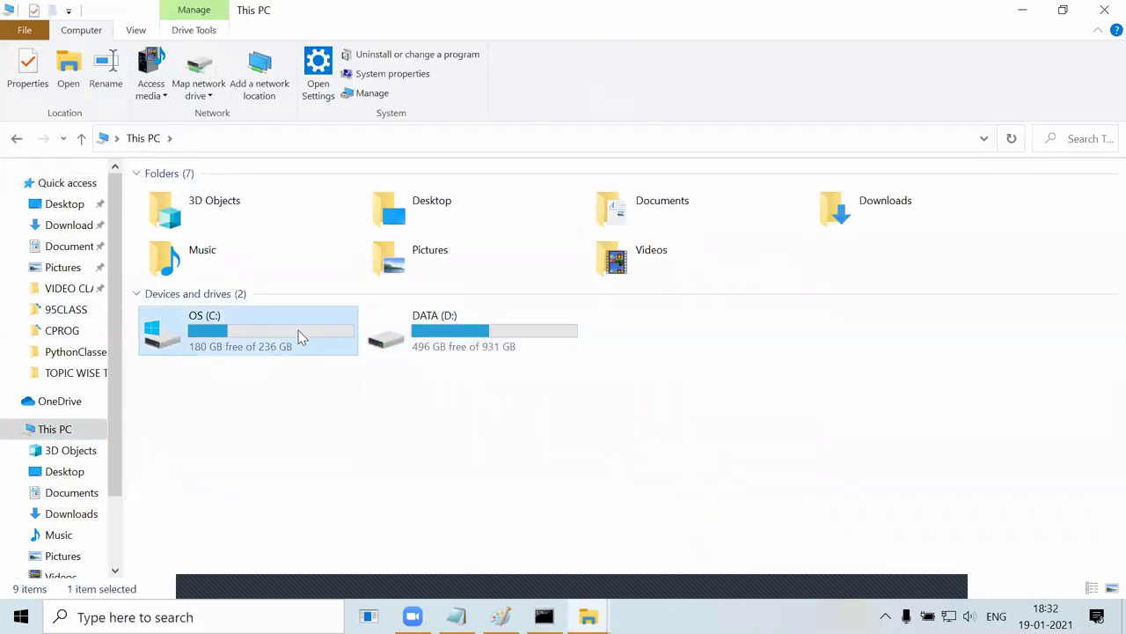
double_click(299, 337)
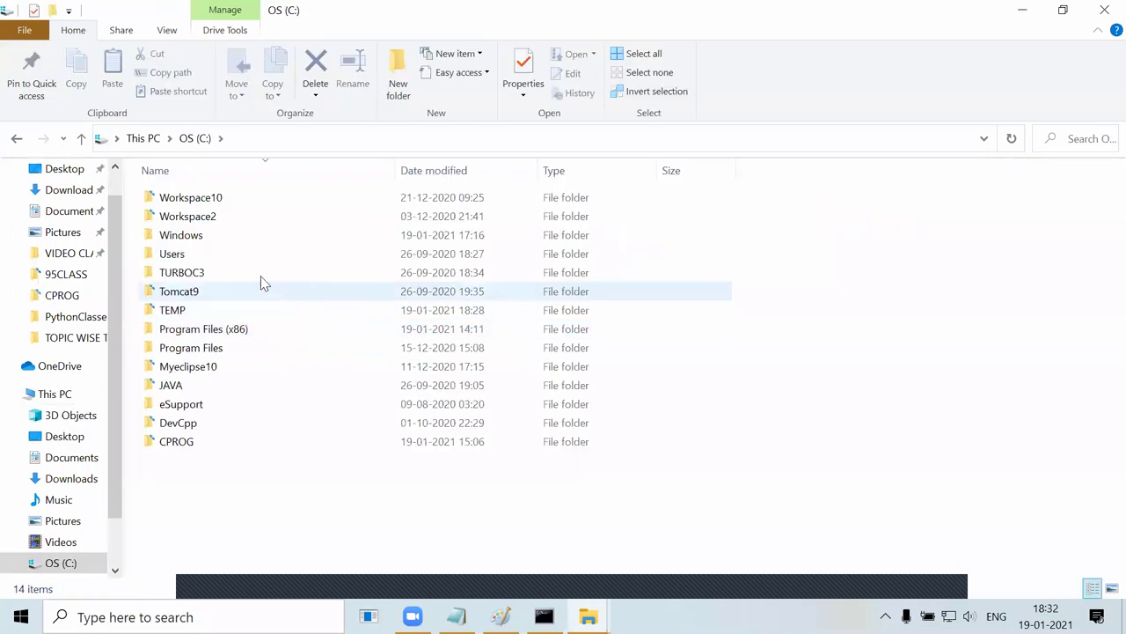
left_click(255, 273)
double_click(202, 328)
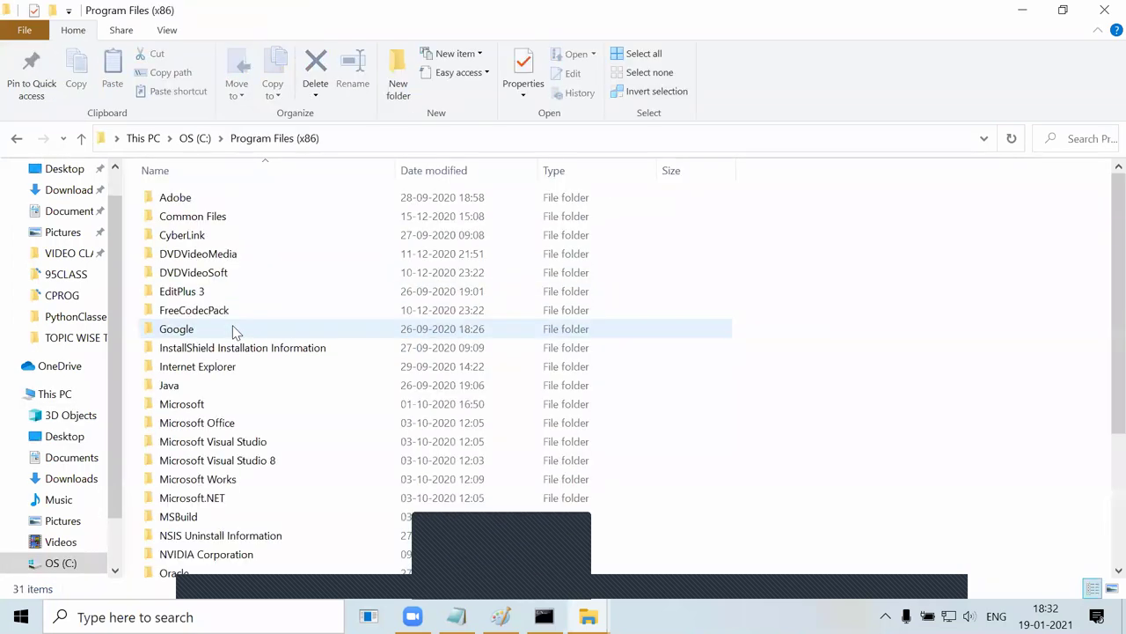
Open the Office12 folder inside Microsoft Office and locate WINWORD.EXE.
key("w")
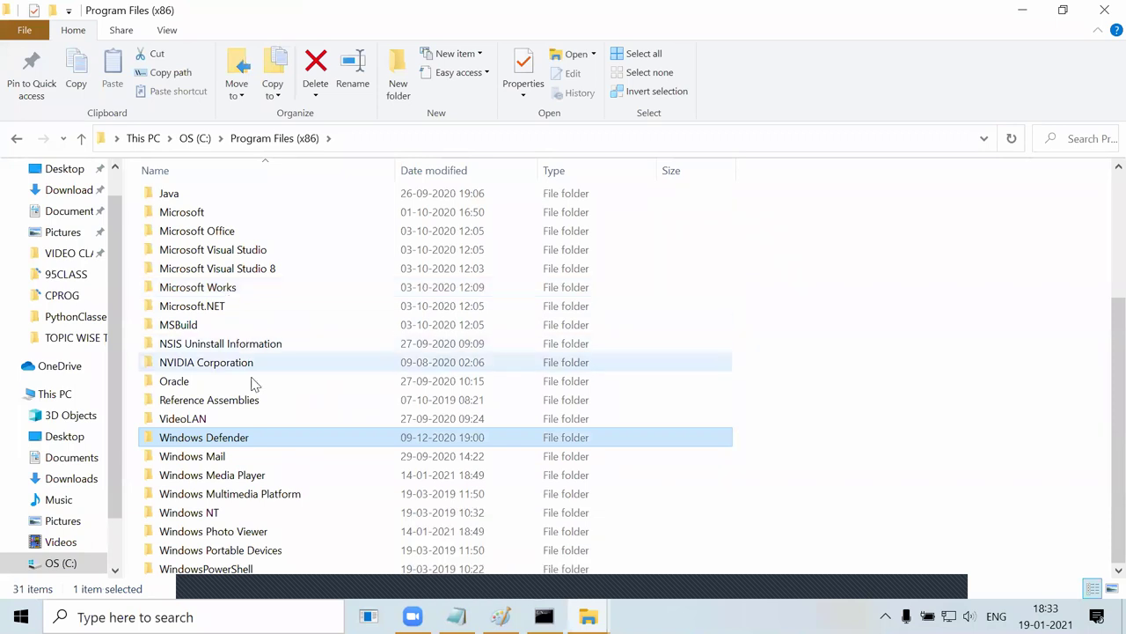
left_click(259, 418)
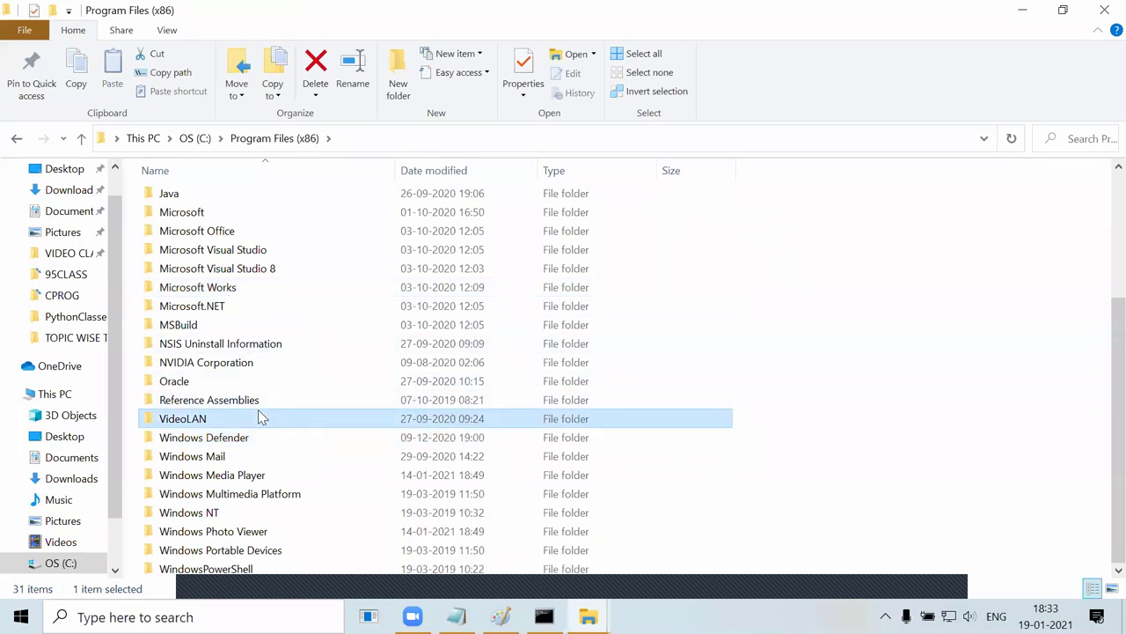
double_click(209, 231)
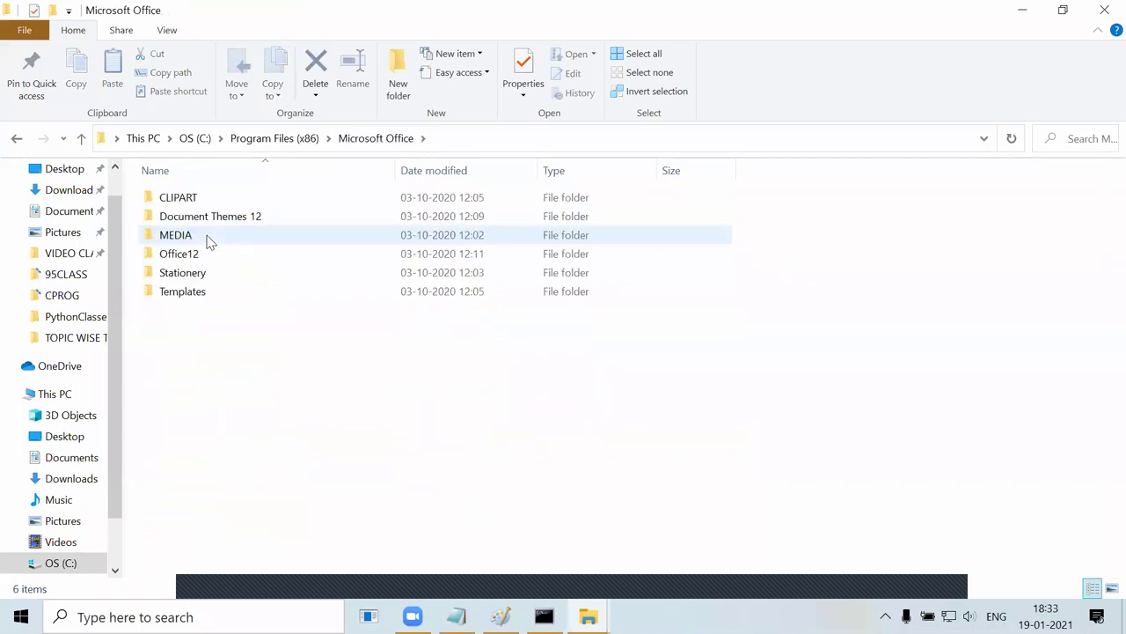
left_click(195, 261)
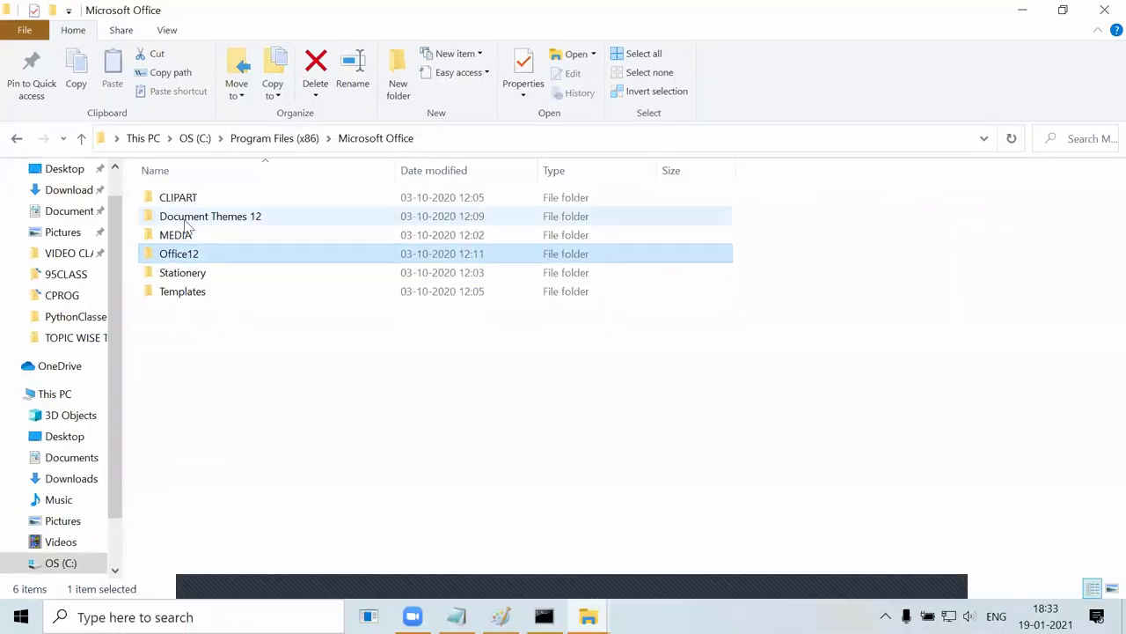
double_click(191, 256)
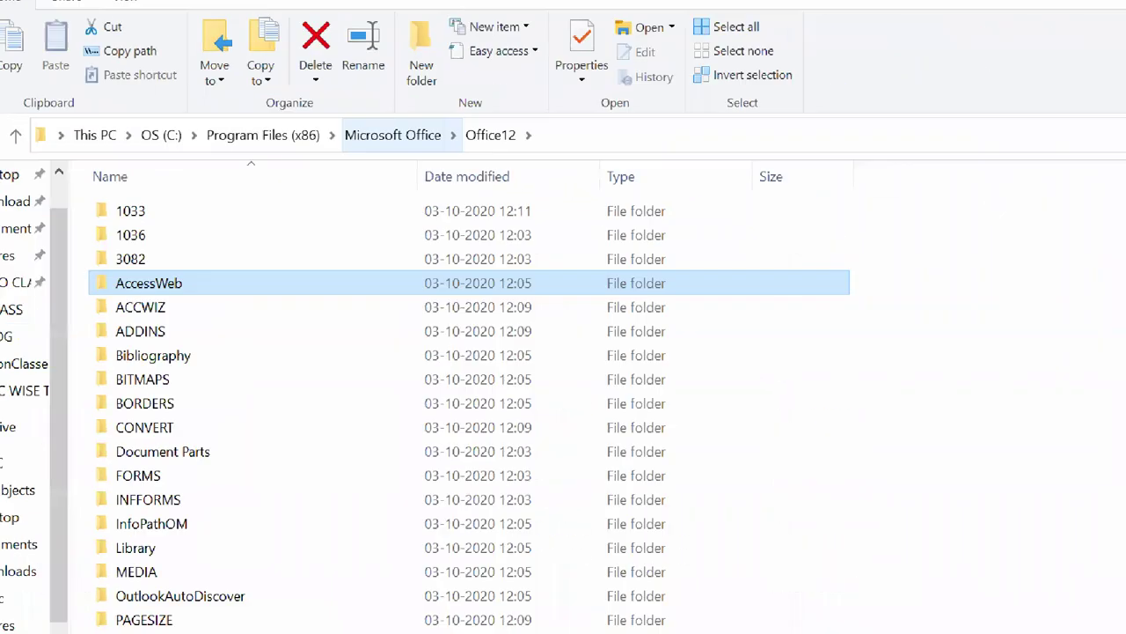
type("winword")
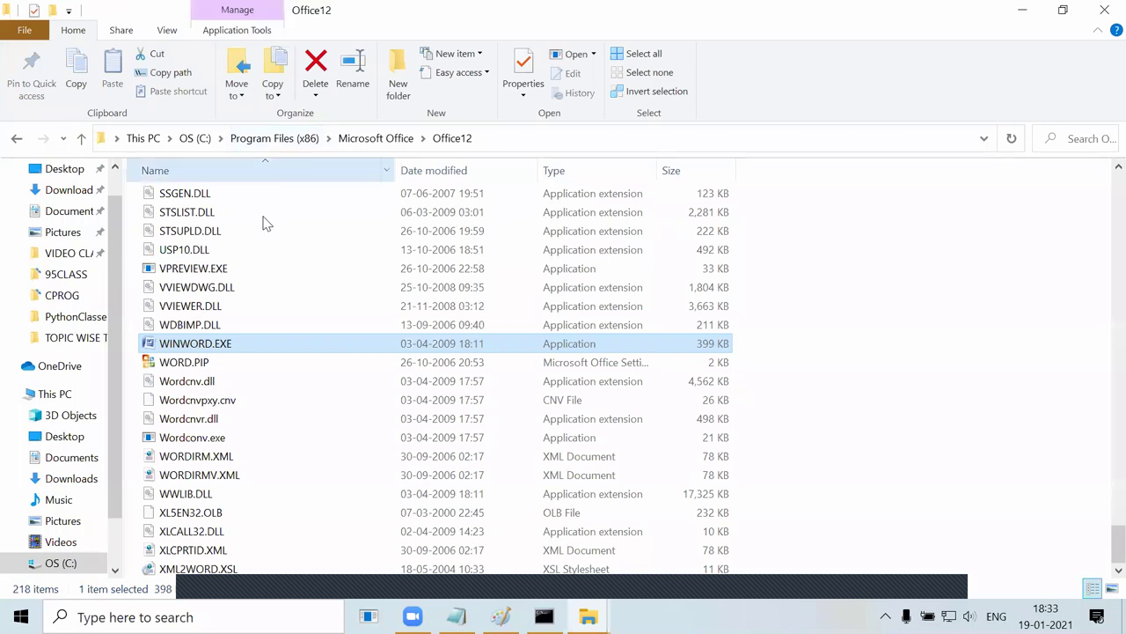
mouse_move(167, 348)
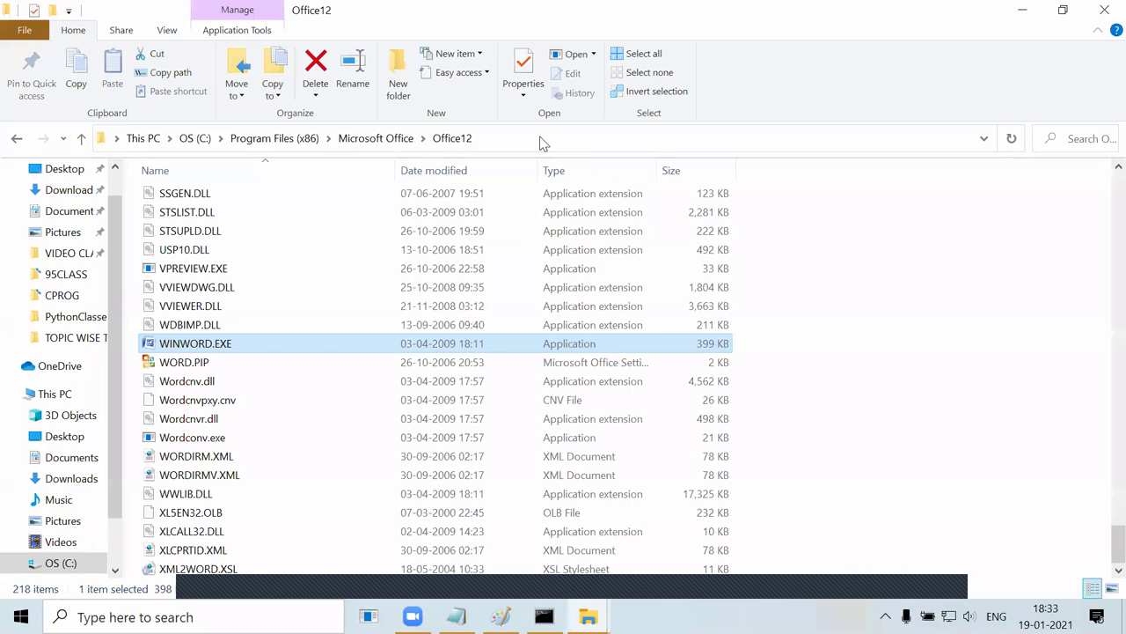
Find and select EXCEL.EXE in the Office12 folder.
left_click(540, 138)
left_click(313, 289)
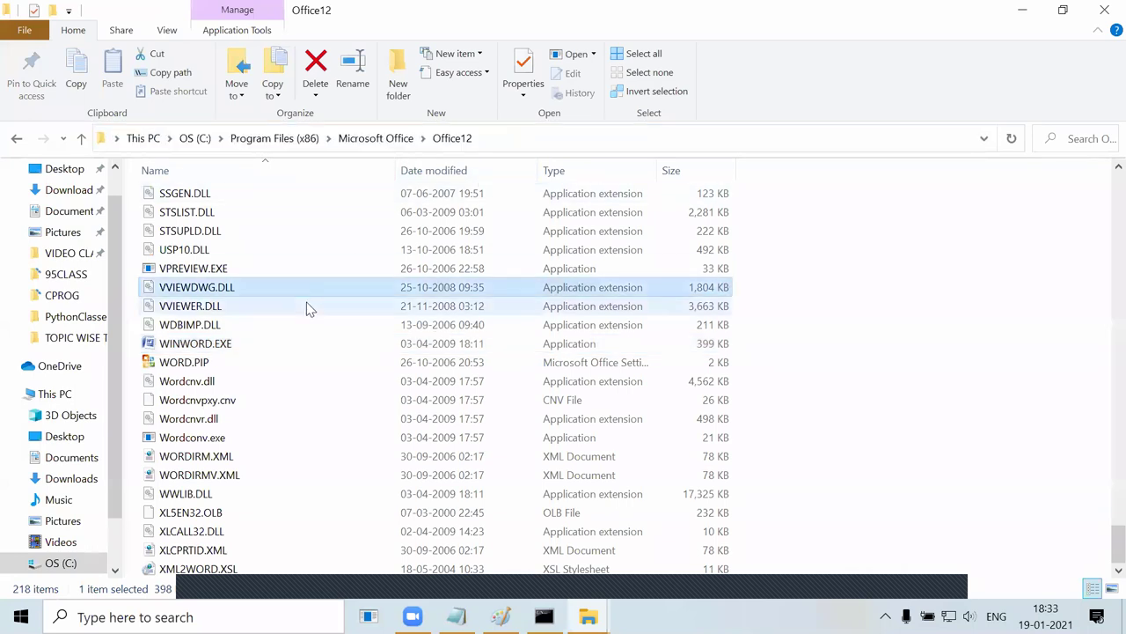
left_click(266, 383)
key("e")
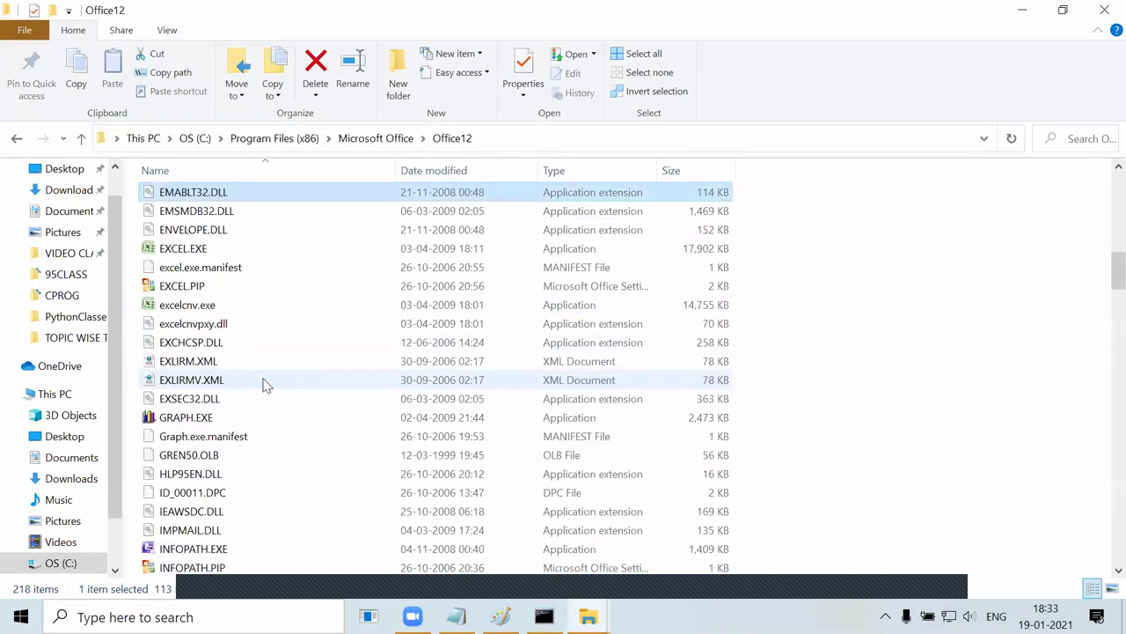
left_click(153, 253)
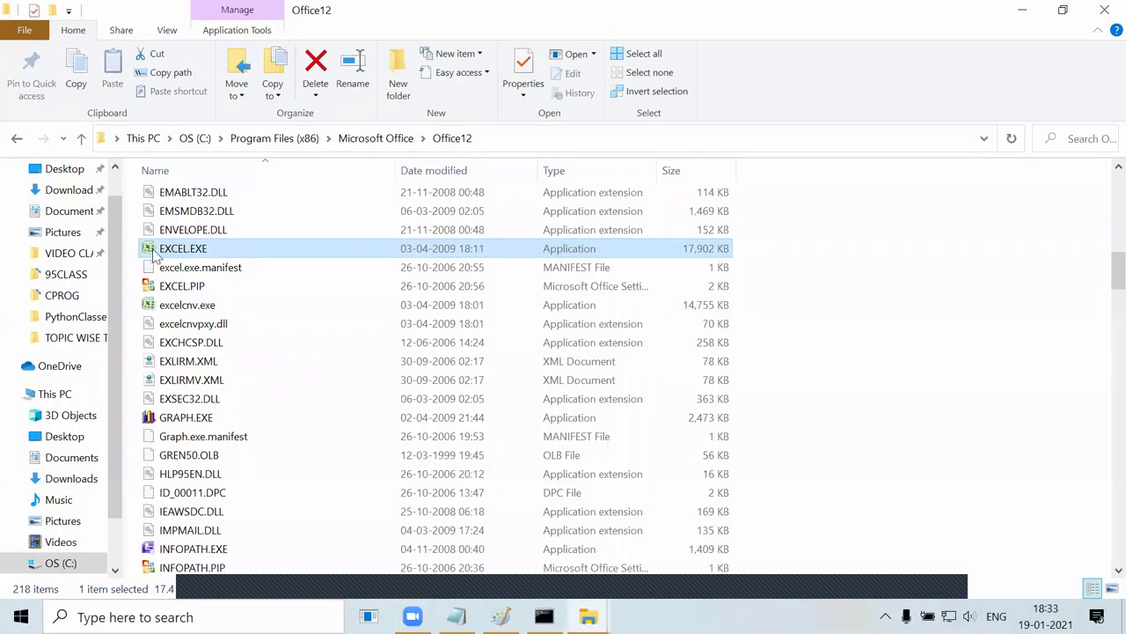
Copy the full path of the Office12 folder from File Explorer.
left_click(497, 138)
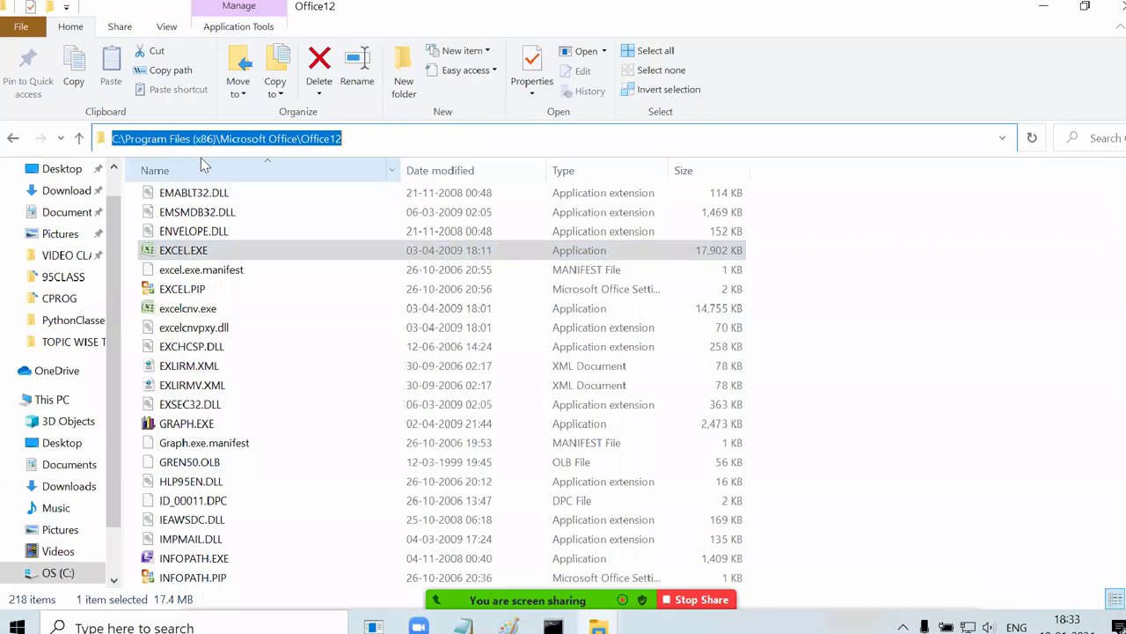
key("Escape")
left_click(505, 142)
key("ctrl+c")
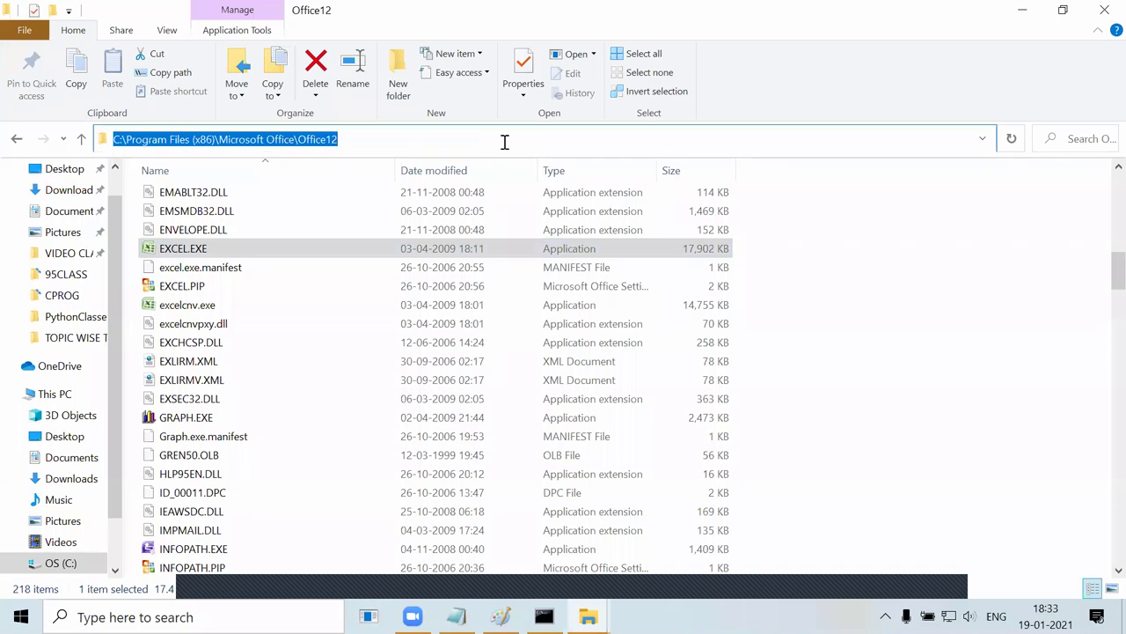
Switch to the Command Prompt window and clear its screen with cls.
key("alt+Tab")
type("cls")
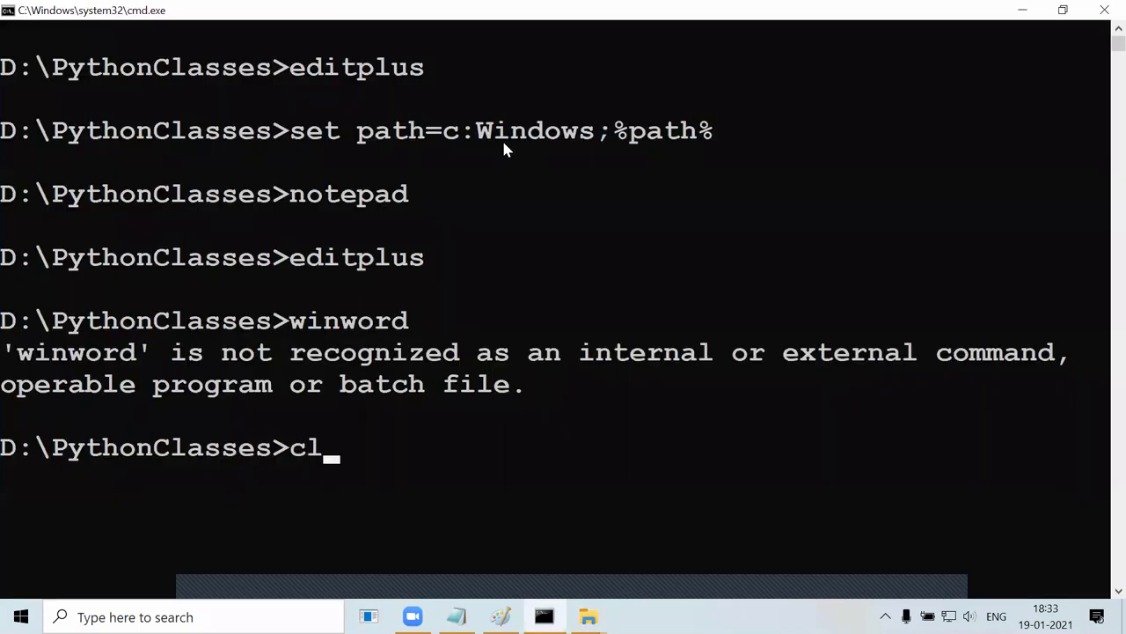
key("Return")
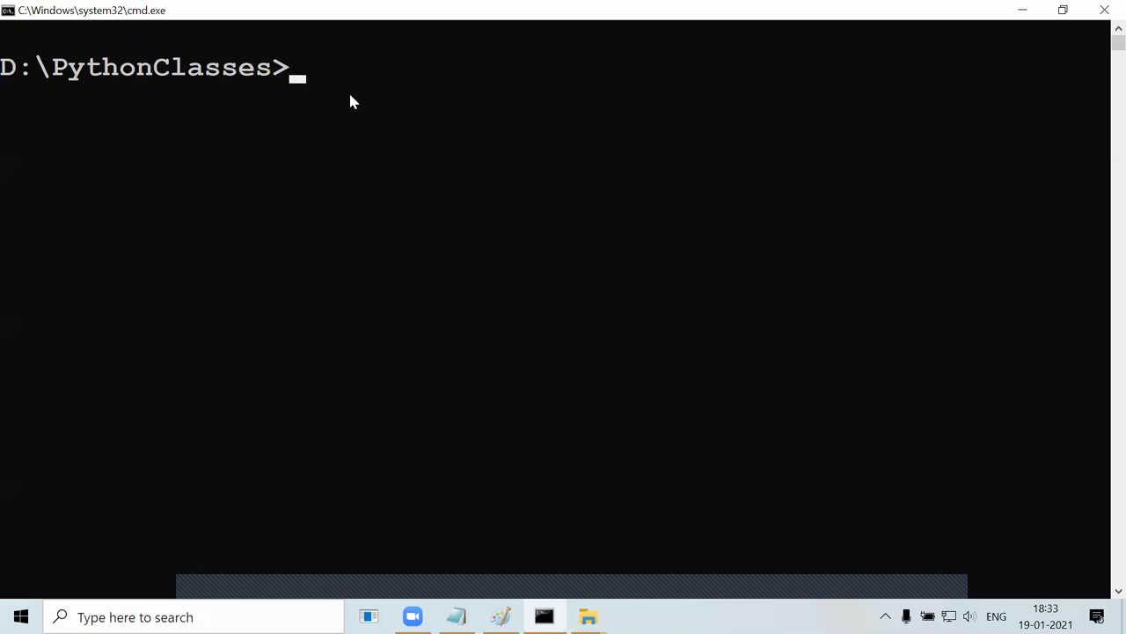
Add the copied Office12 folder to the existing path with set path=C:\Program Files (x86)\Microsoft Office\Office12;%path%.
type("set path=")
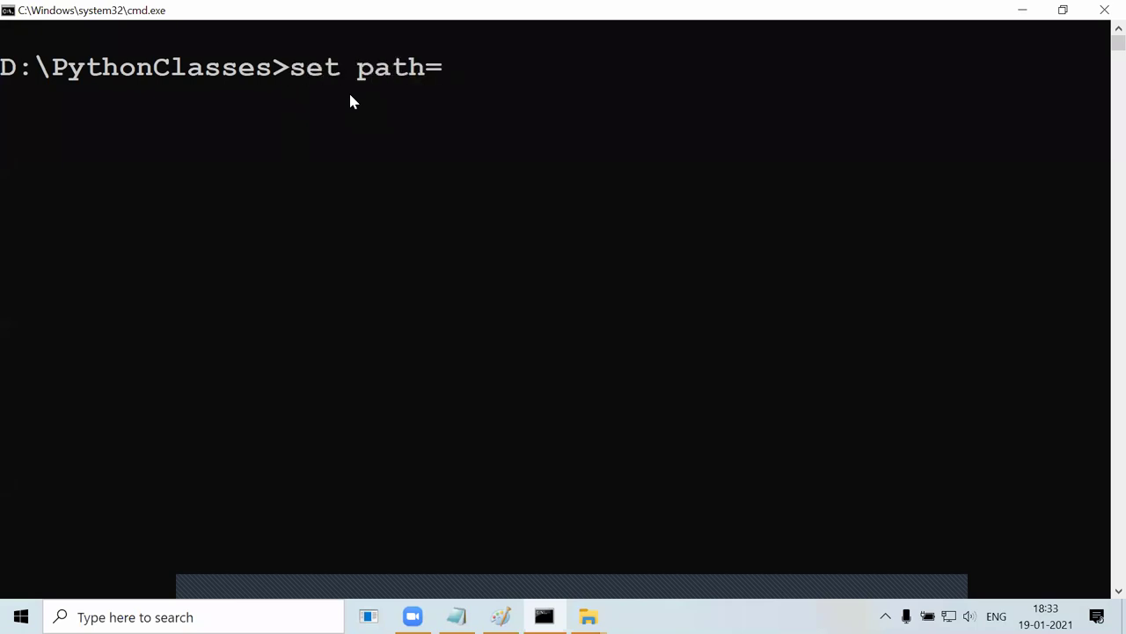
key("ctrl+v")
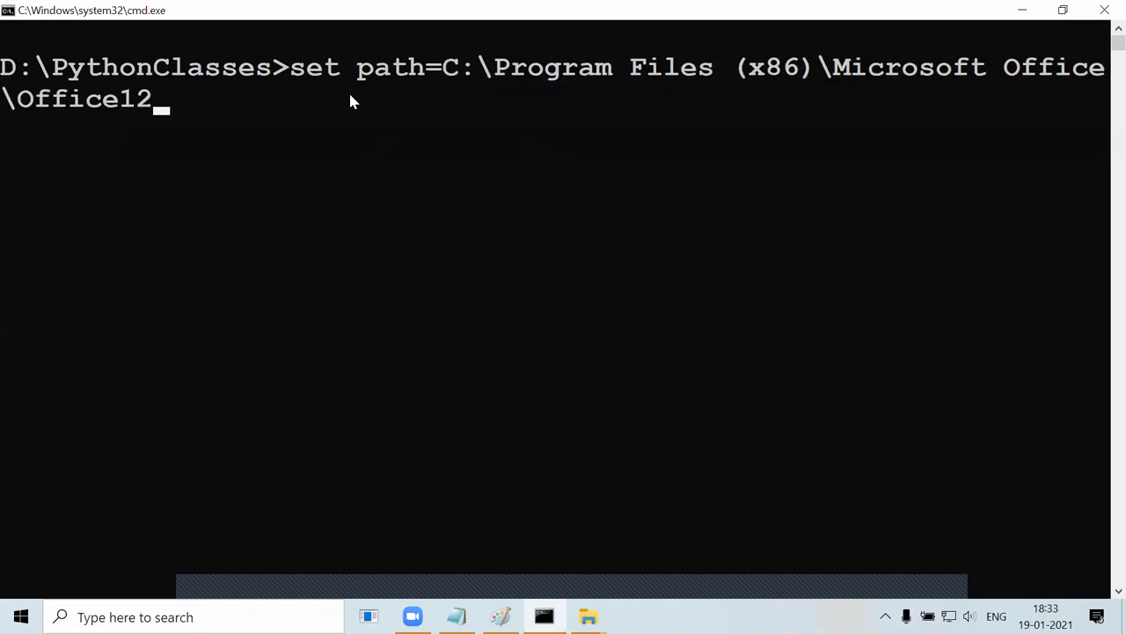
type(";%path%")
left_click_drag(158, 99, 279, 100)
left_click(283, 103)
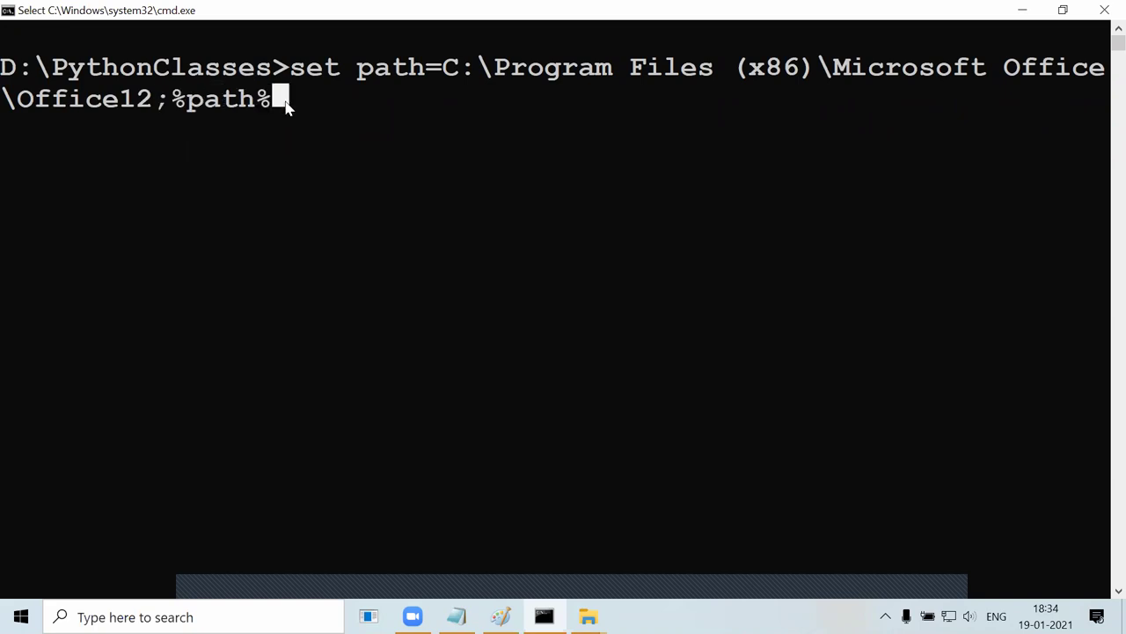
key("Return")
key("Return")
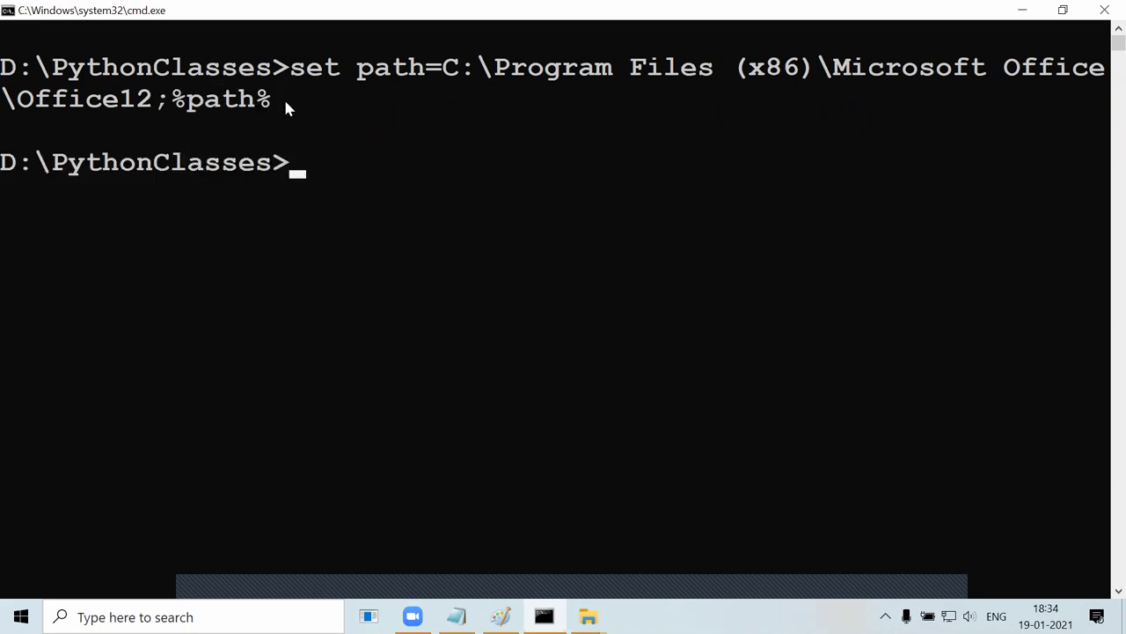
Run notepad and editplus from the PythonClasses prompt, closing each program's window again.
type("notepad")
key("Return")
key("alt+F4")
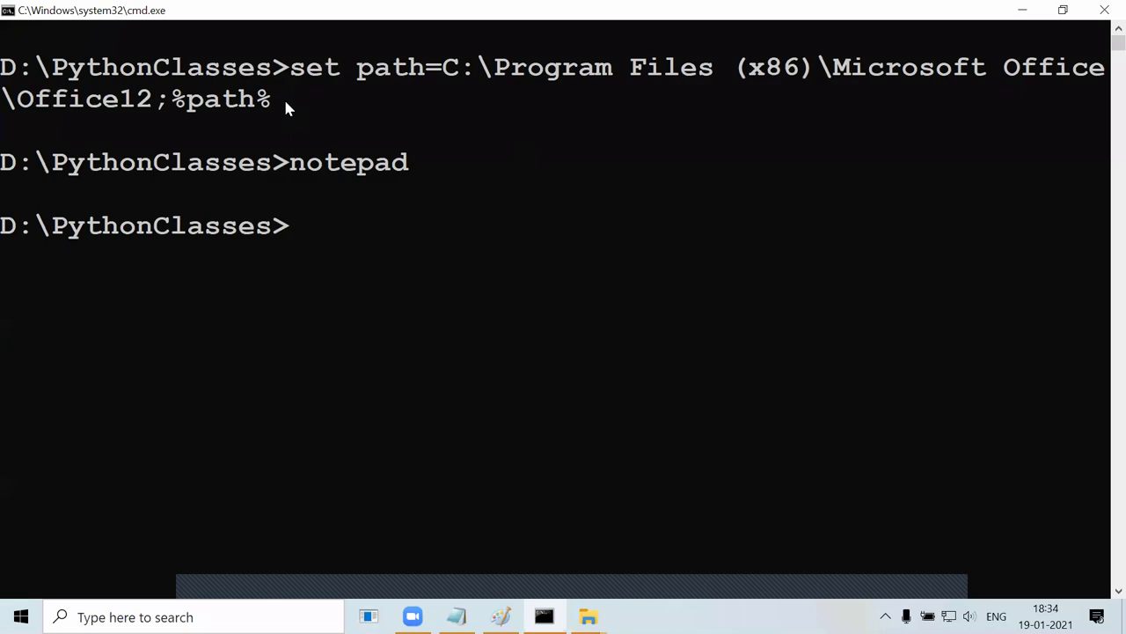
type("editplus")
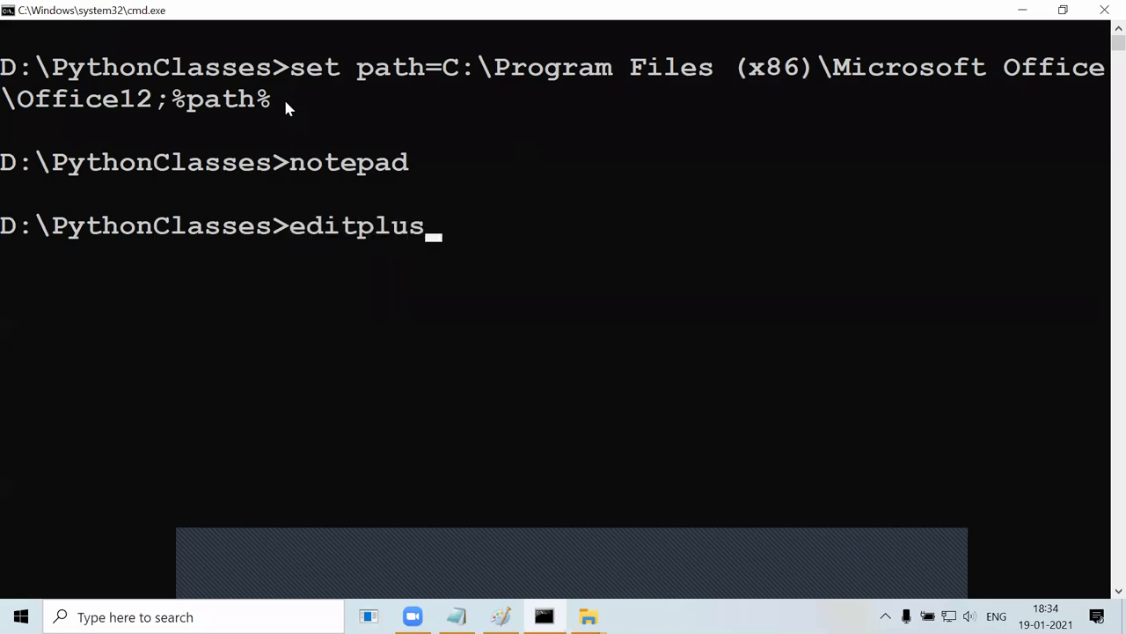
key("Return")
key("alt+F4")
Run winword from the prompt, close the Word window and highlight the winword command.
type("winwr")
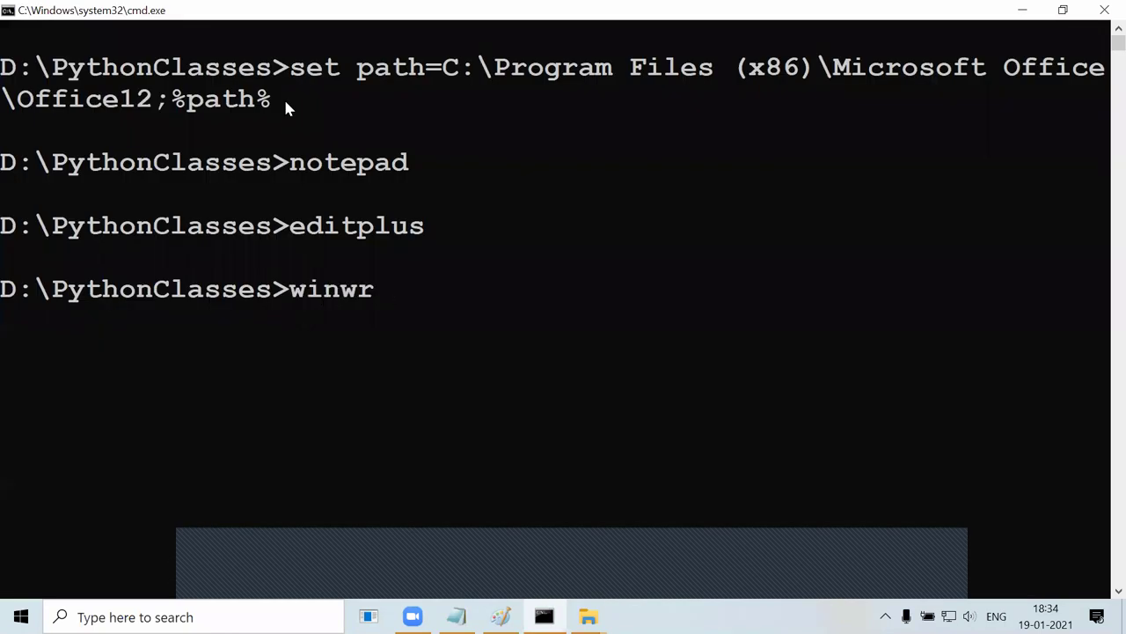
key("BackSpace")
type("ord")
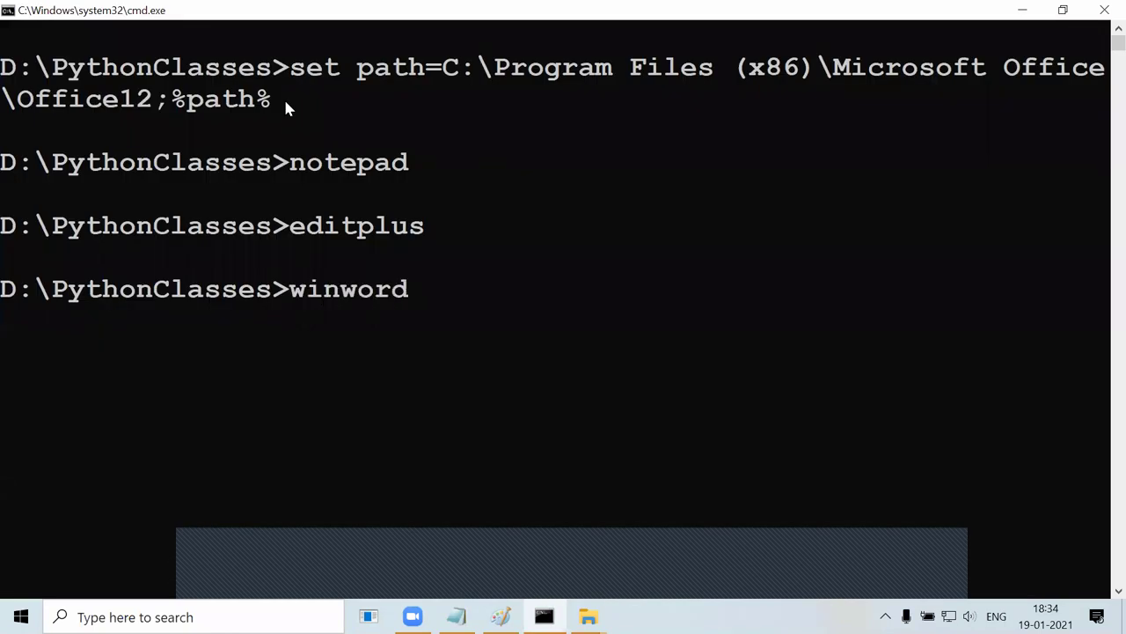
key("Return")
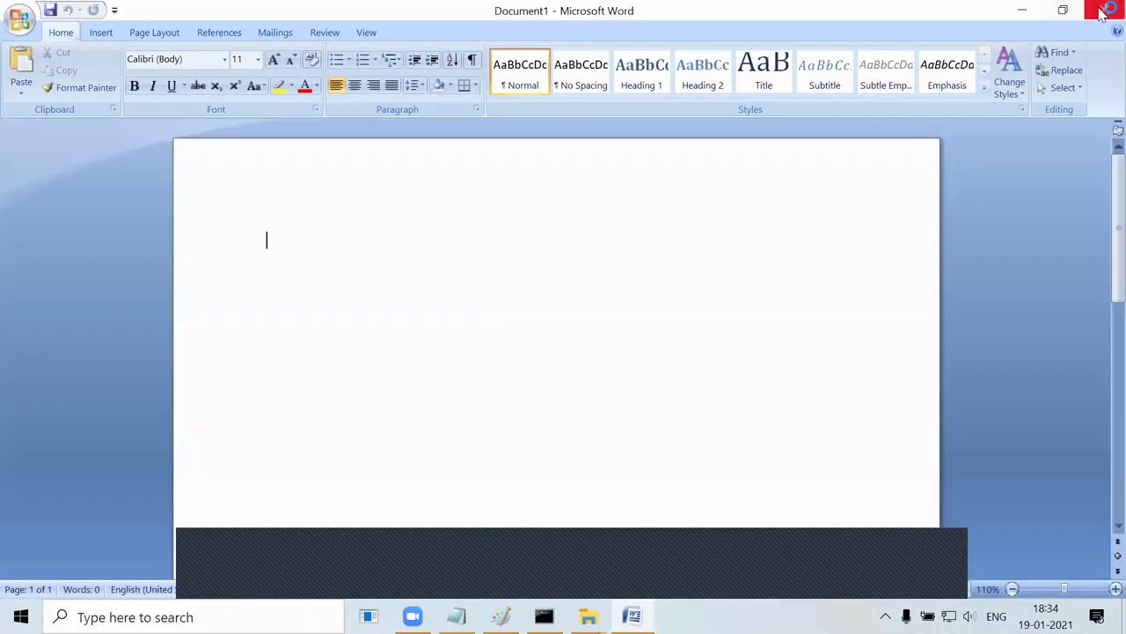
left_click(1101, 13)
left_click_drag(294, 289, 491, 290)
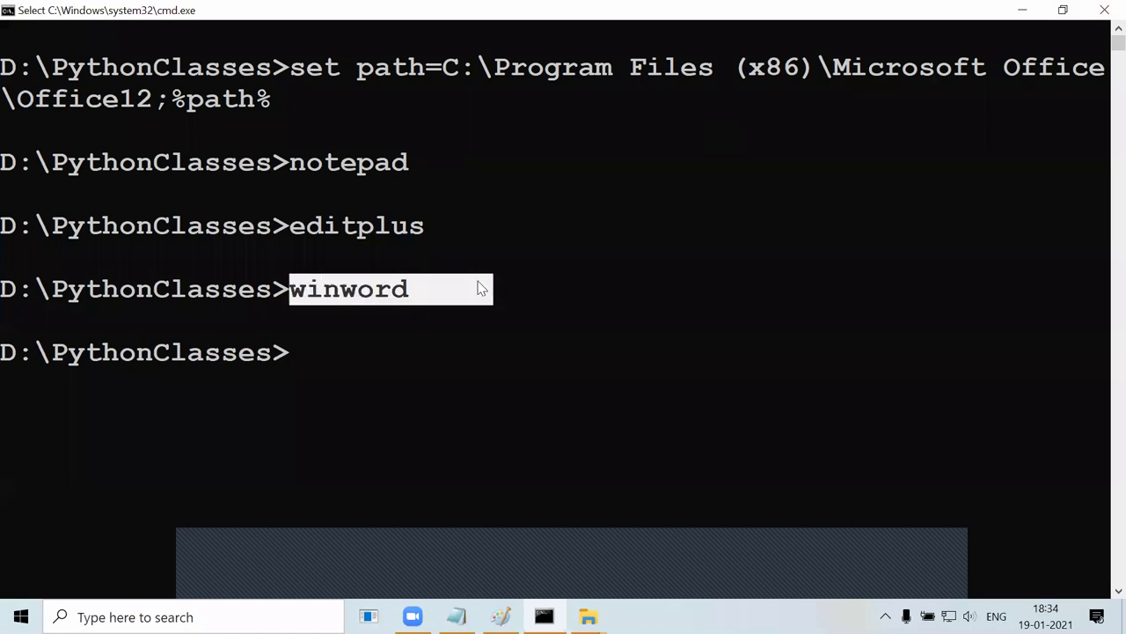
left_click_drag(408, 291, 290, 290)
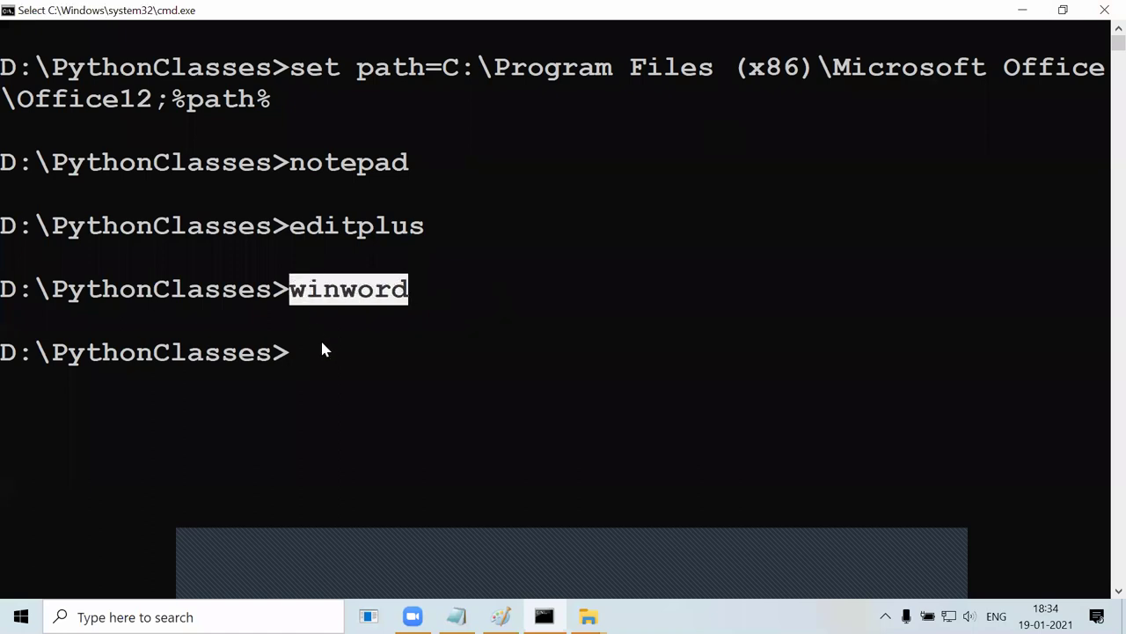
Run excel from the prompt and close the Excel window again.
type("excel")
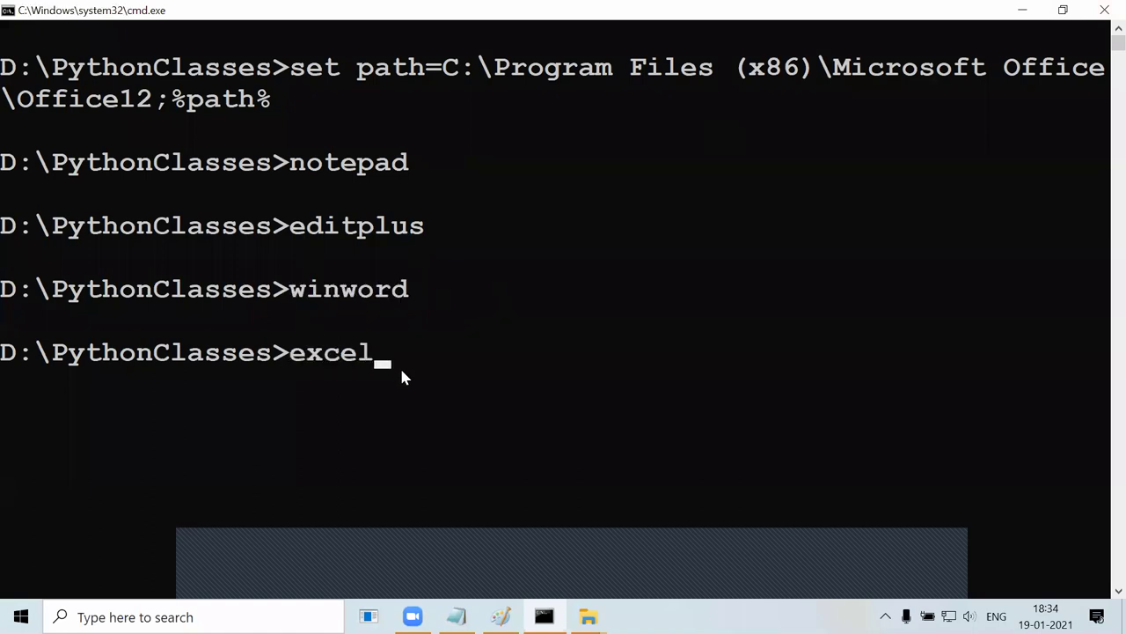
key("Return")
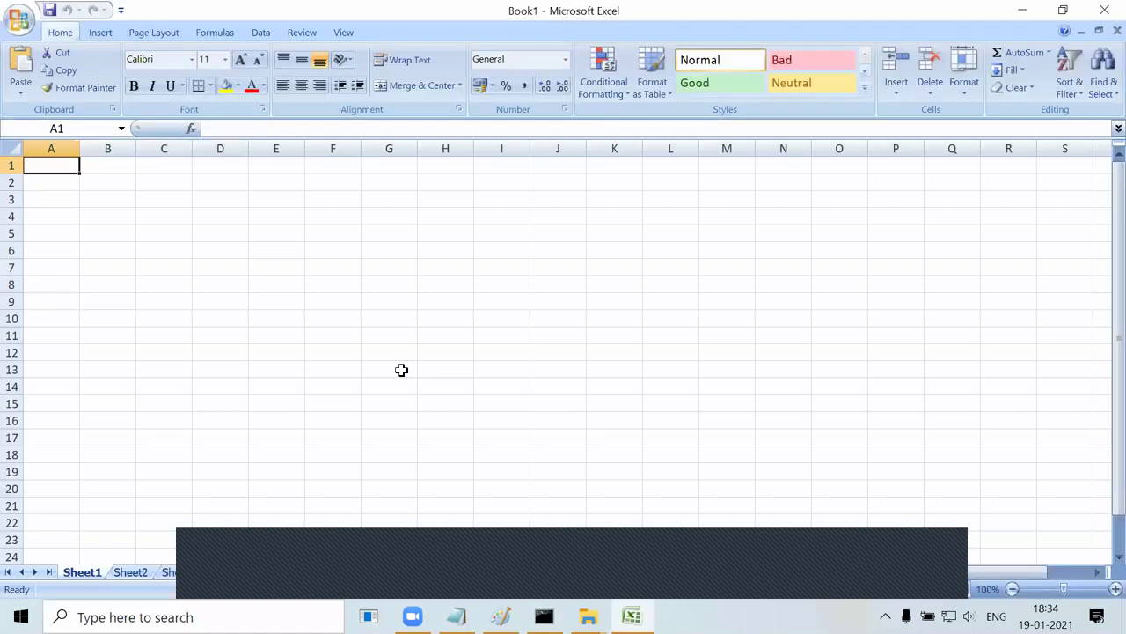
key("alt+F4")
Run powerpnt from the prompt and close the PowerPoint window again.
type("po")
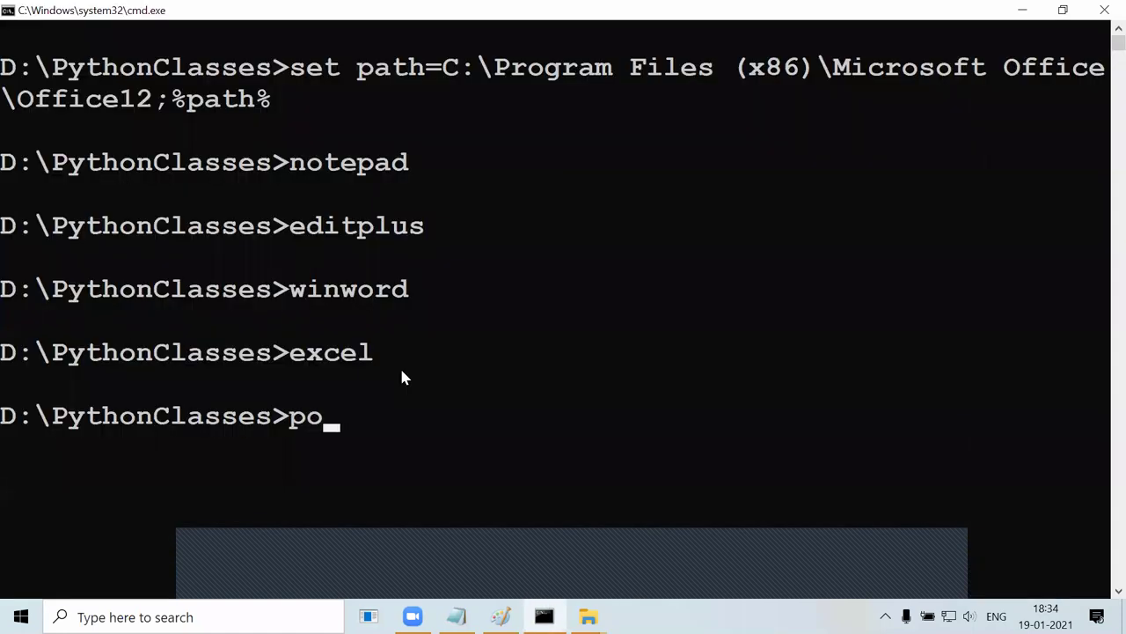
type("werpnt")
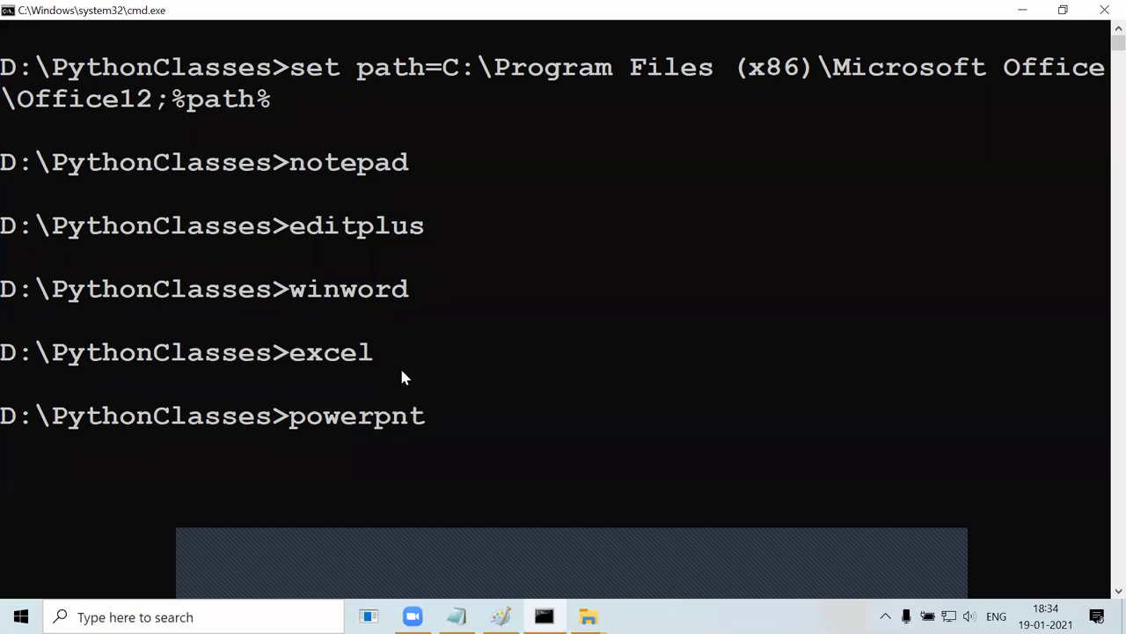
key("Return")
key("alt+F4")
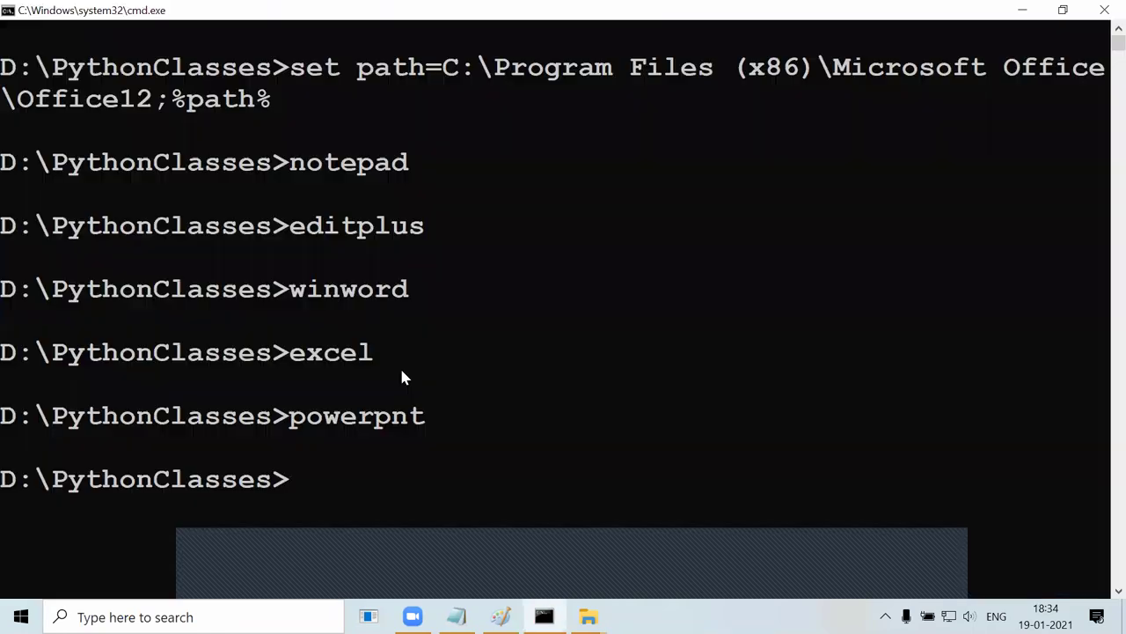
Open Hello.py in Notepad from the PythonClasses prompt with the command notepad Hello.py.
scroll(445, 379, "down", 4)
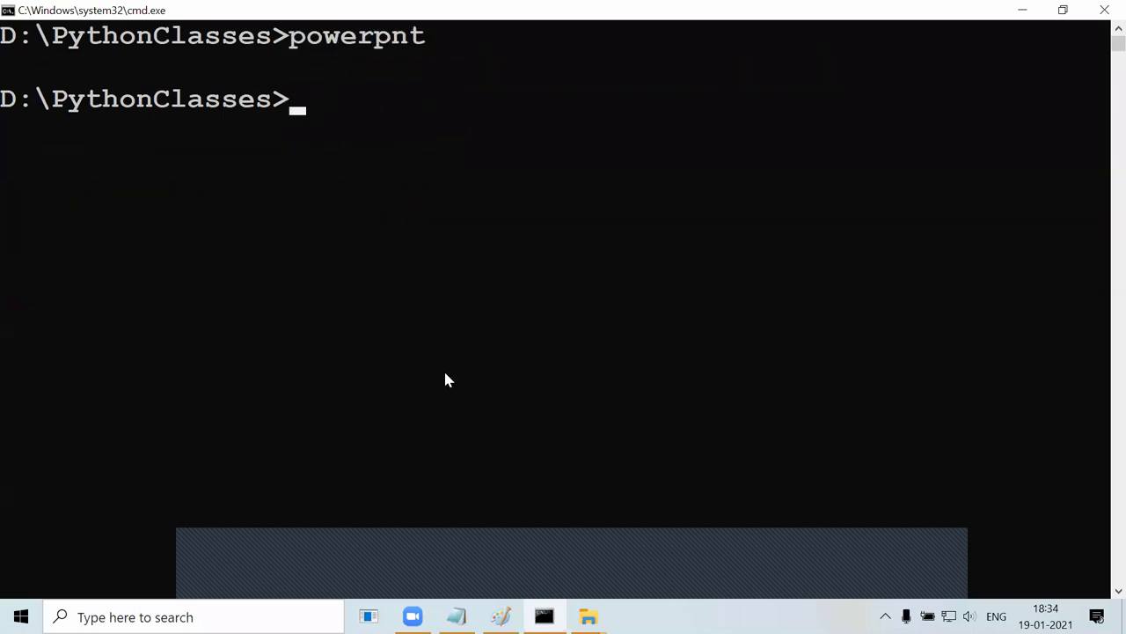
type("notepad P")
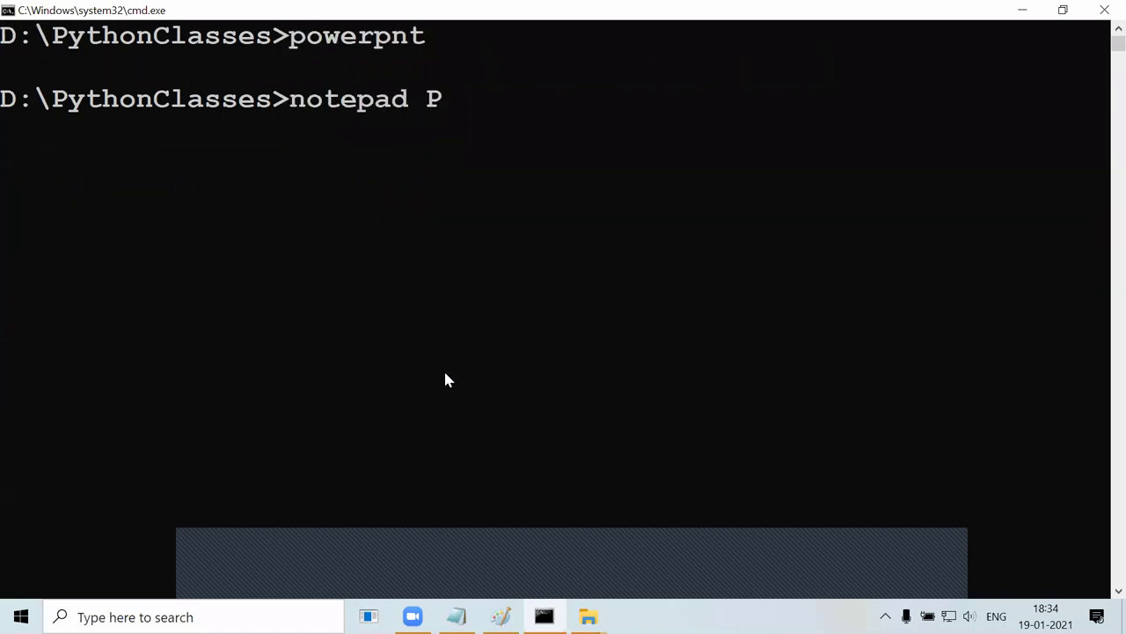
key("BackSpace")
type("He.")
key("BackSpace")
type("llop")
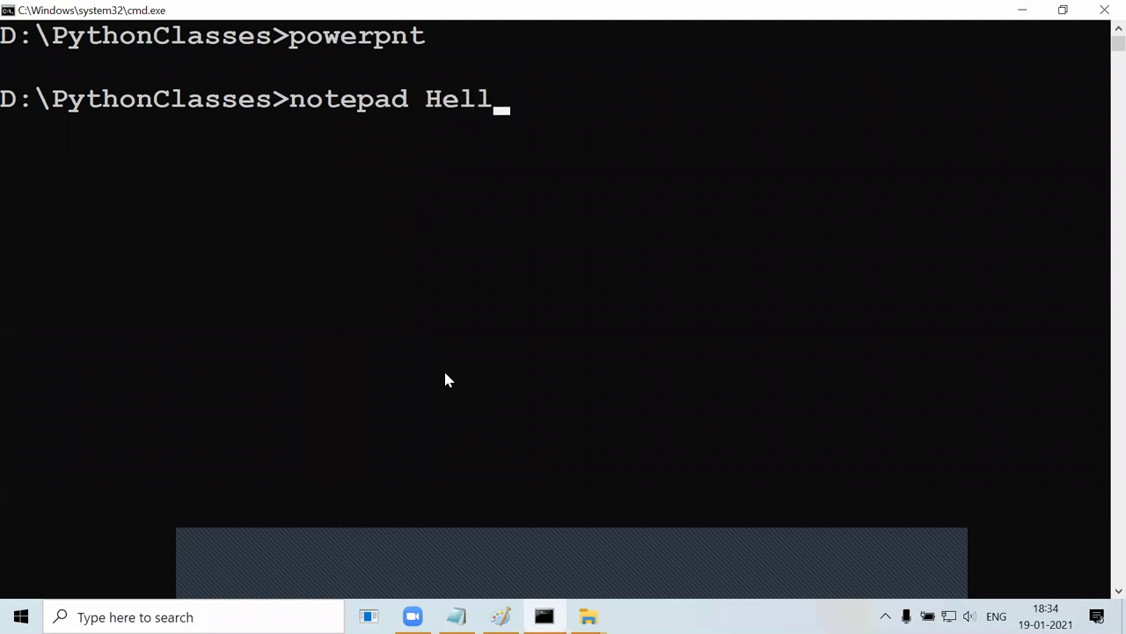
key("BackSpace")
type(".py")
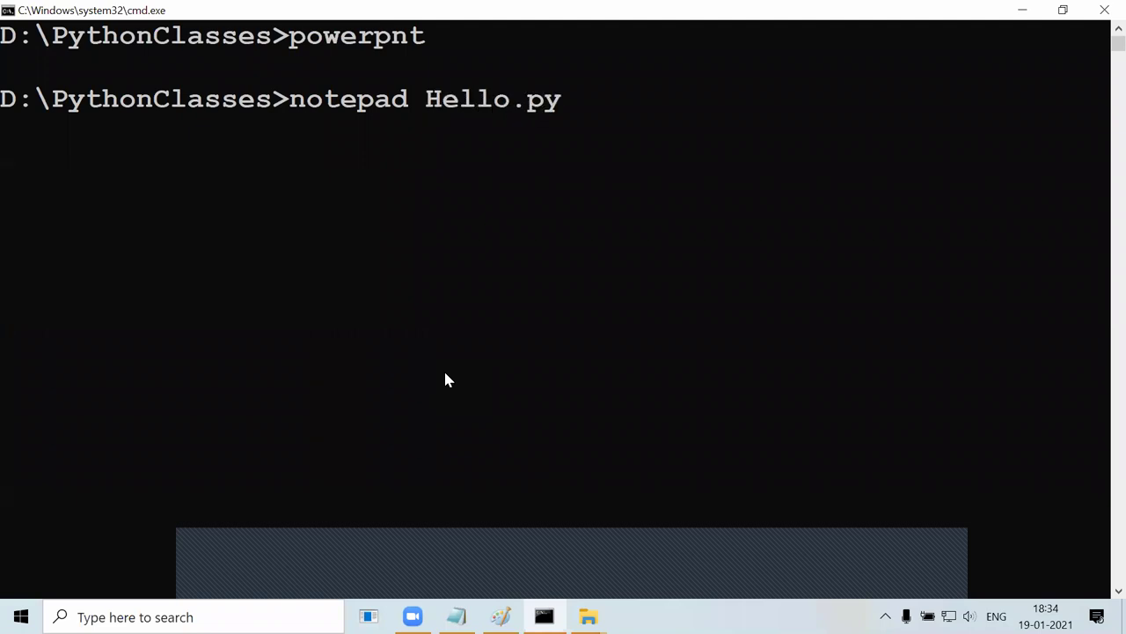
key("Return")
Write print("Welcome!") in Hello.py, save the file and close Notepad.
type("print(\"We")
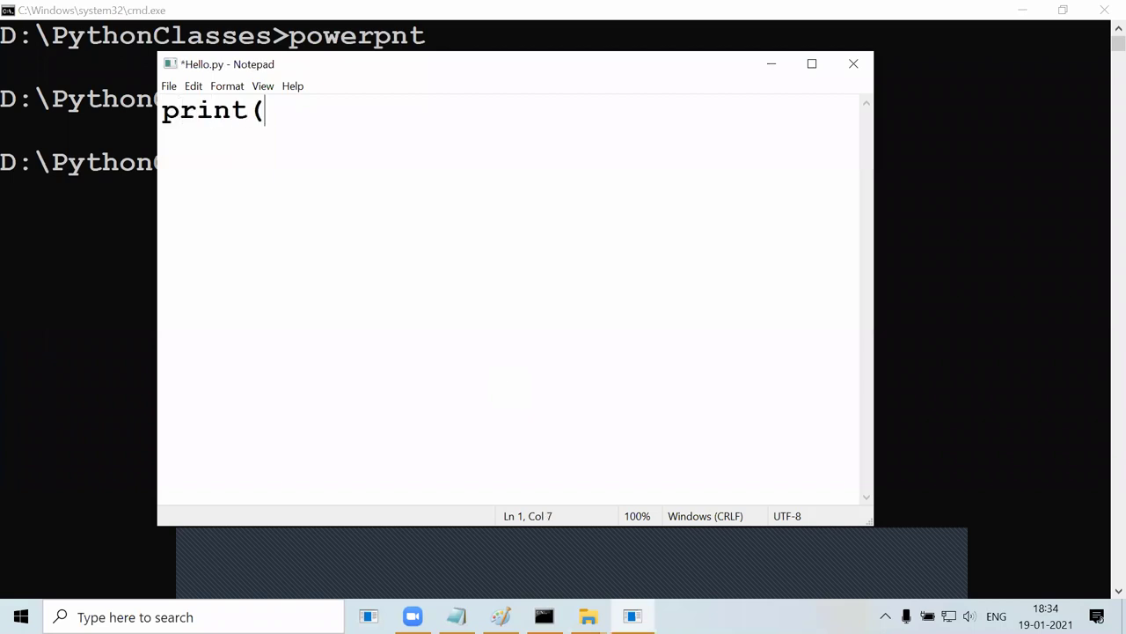
type("lcome!\")")
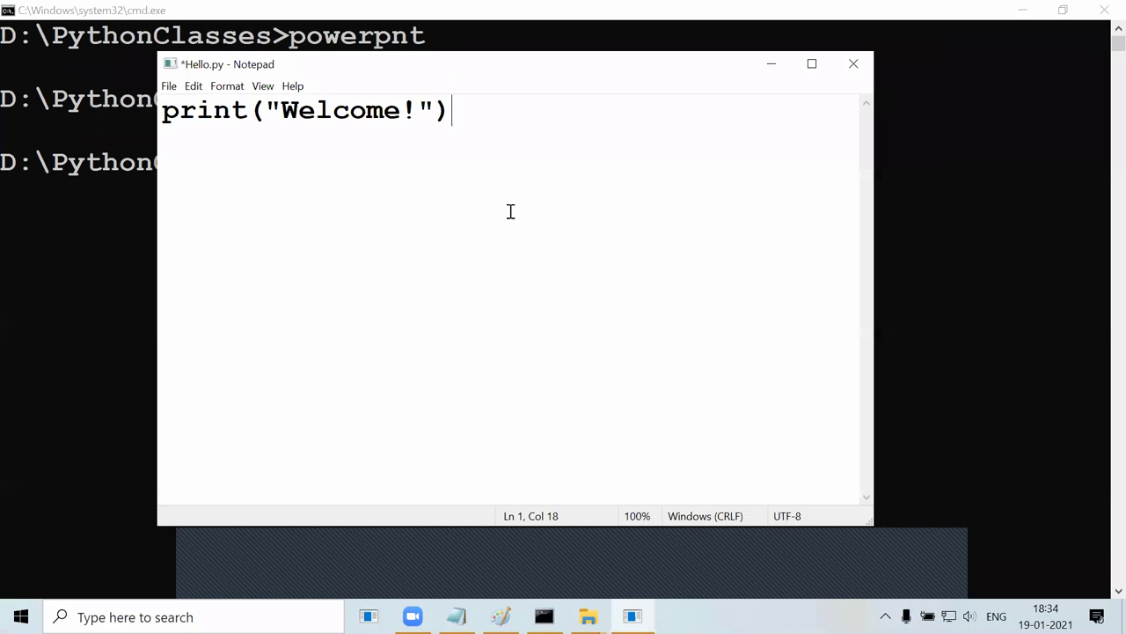
left_click(854, 64)
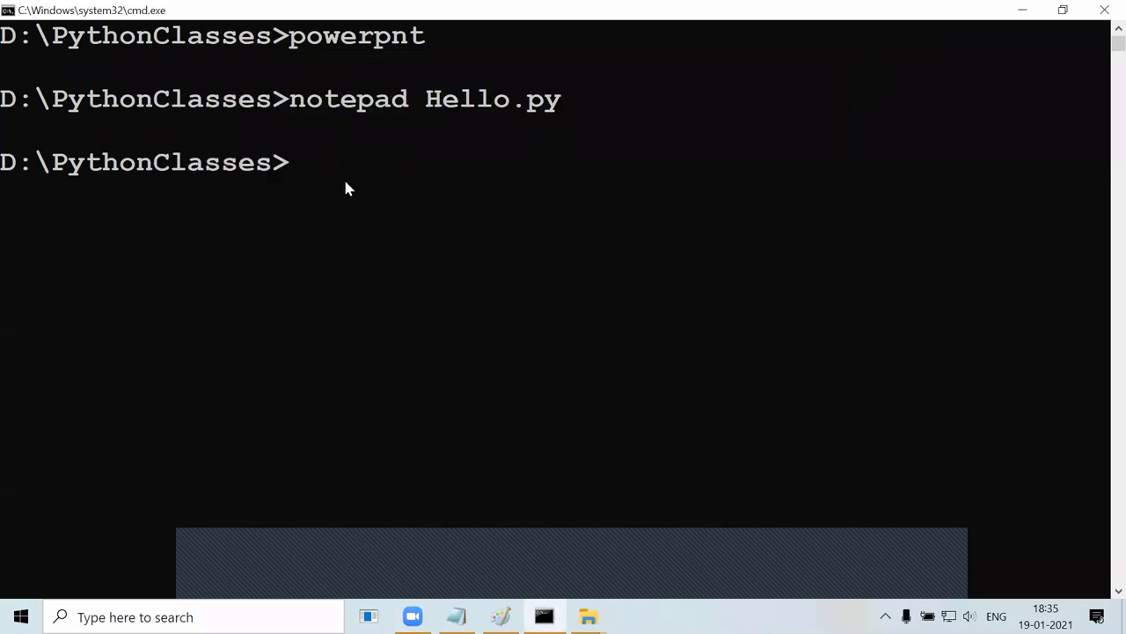
Run the script with py Hello.py and highlight the executed command.
left_click_drag(440, 110, 583, 108)
left_click(417, 164)
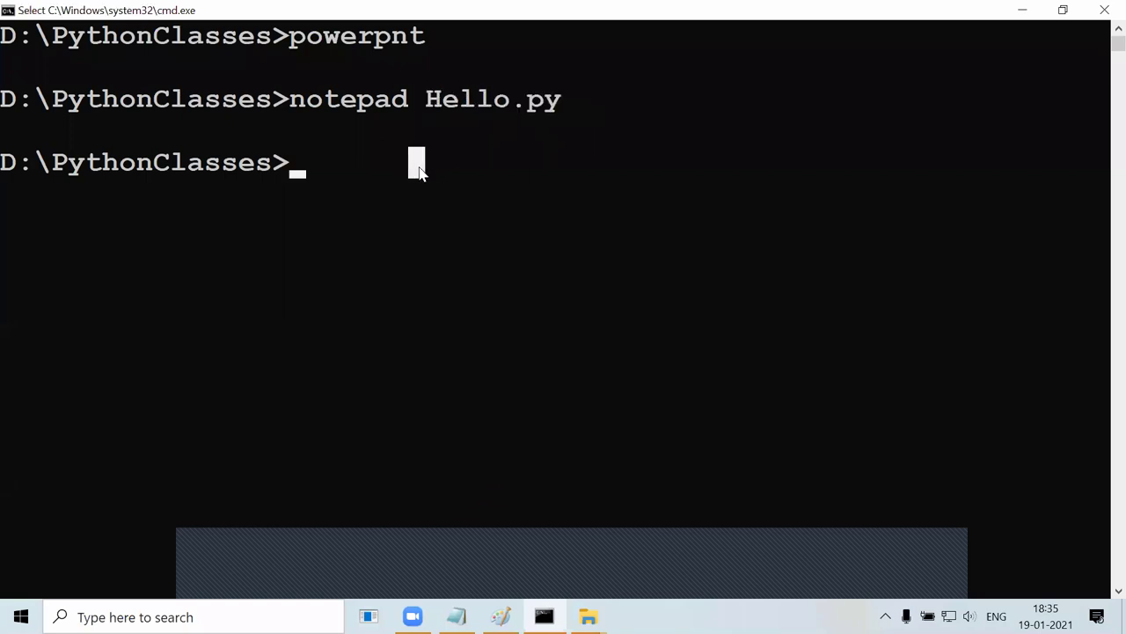
type("py ")
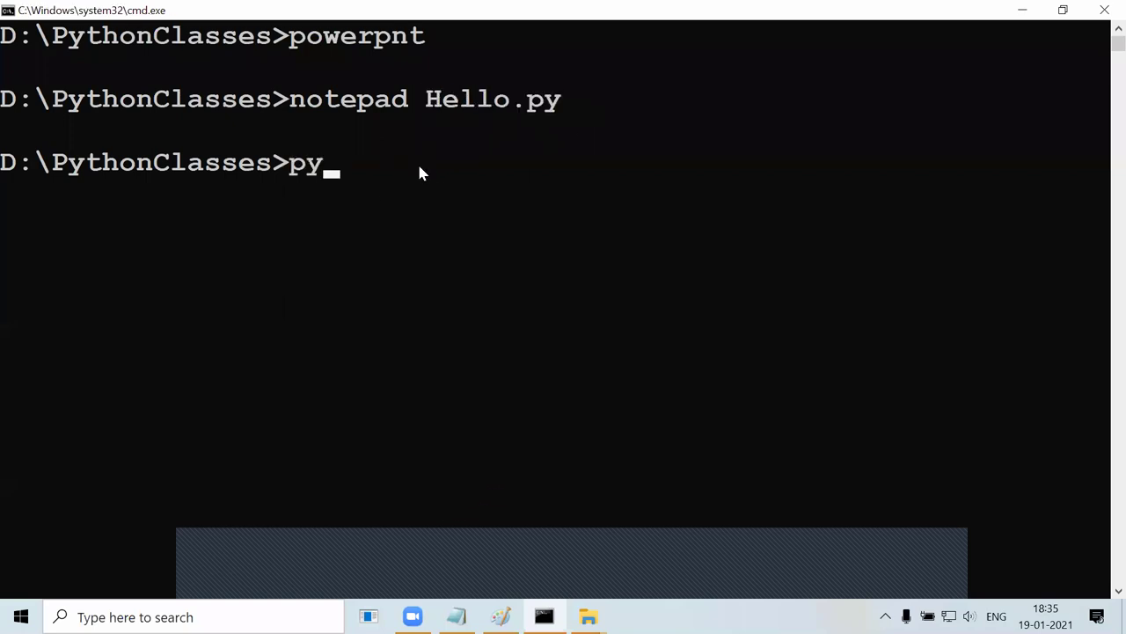
type("he")
key("Tab")
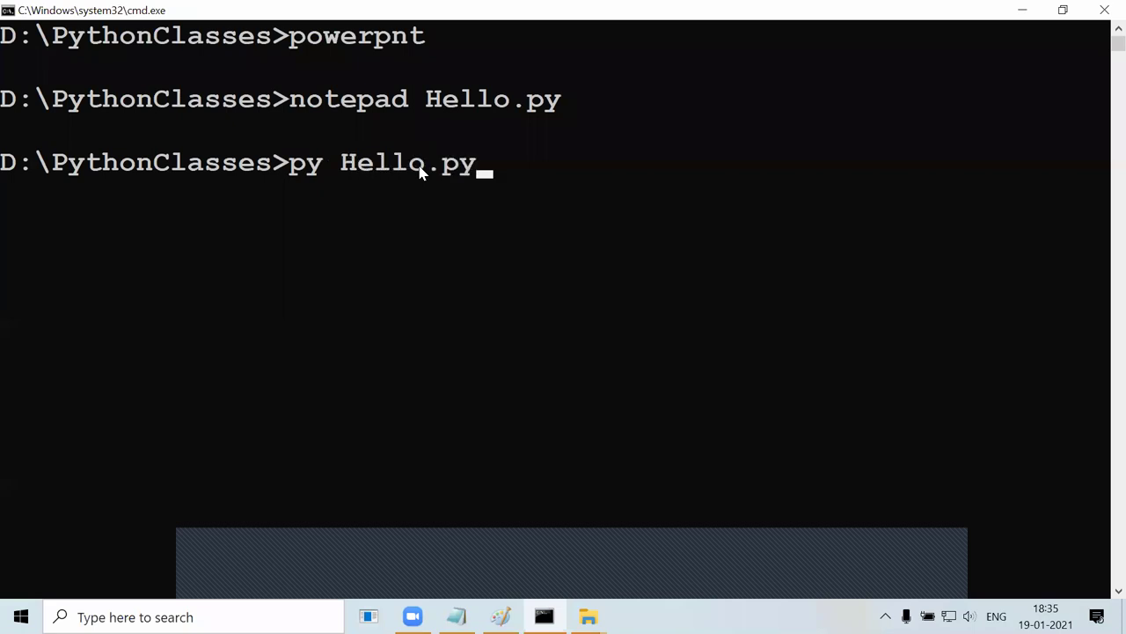
key("Return")
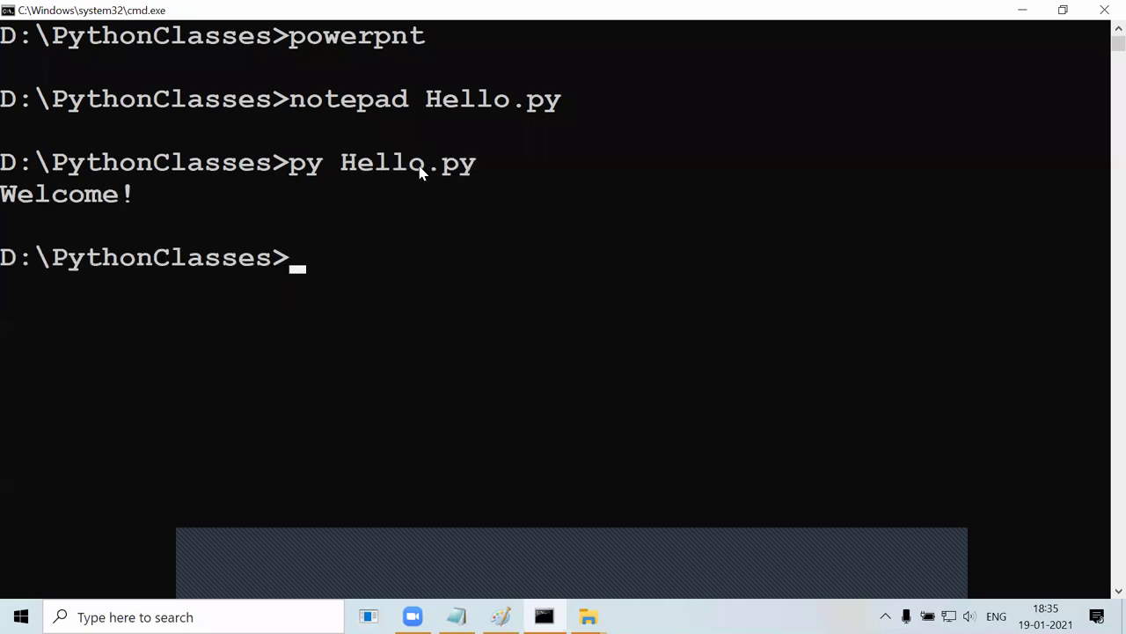
left_click_drag(294, 164, 554, 156)
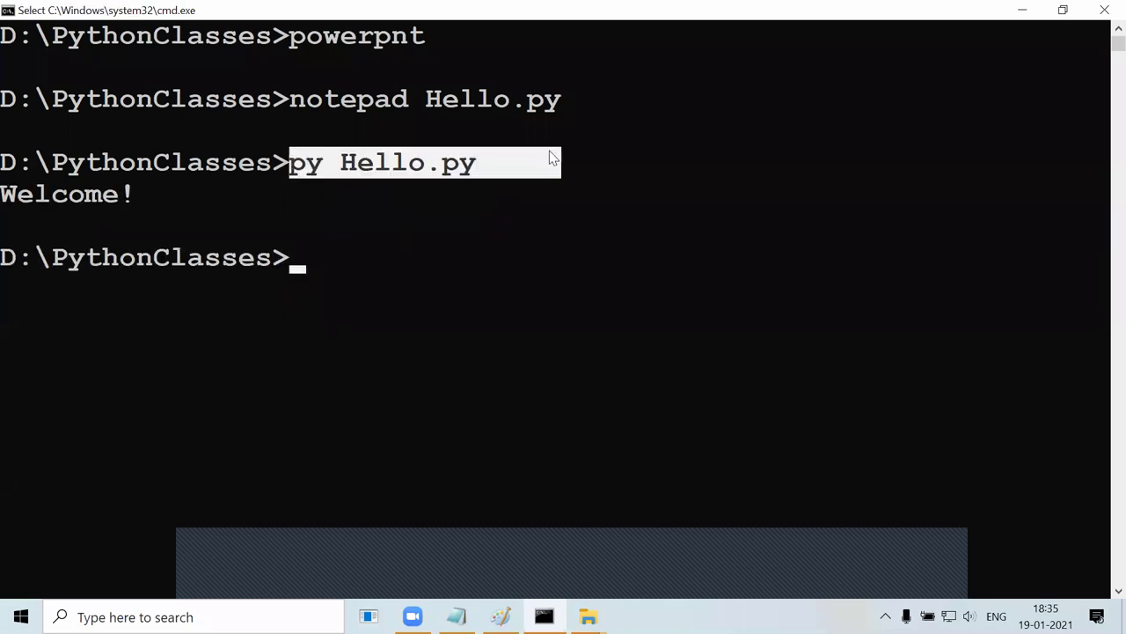
Highlight the word py in the executed py Hello.py command and clear the highlight.
left_click_drag(466, 183, 323, 163)
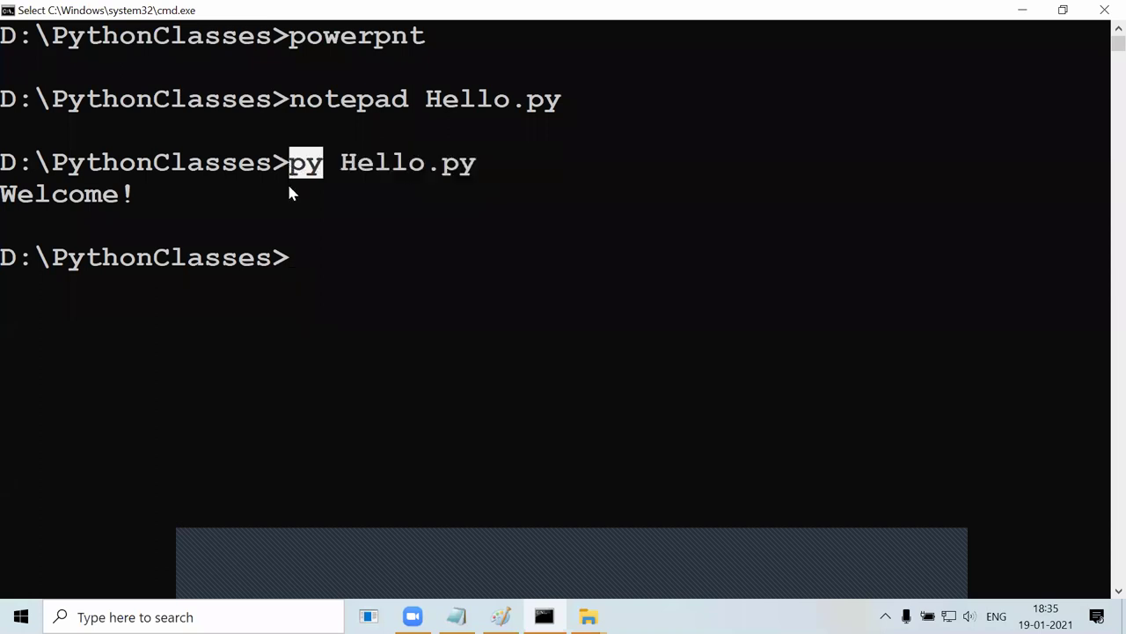
left_click(314, 253)
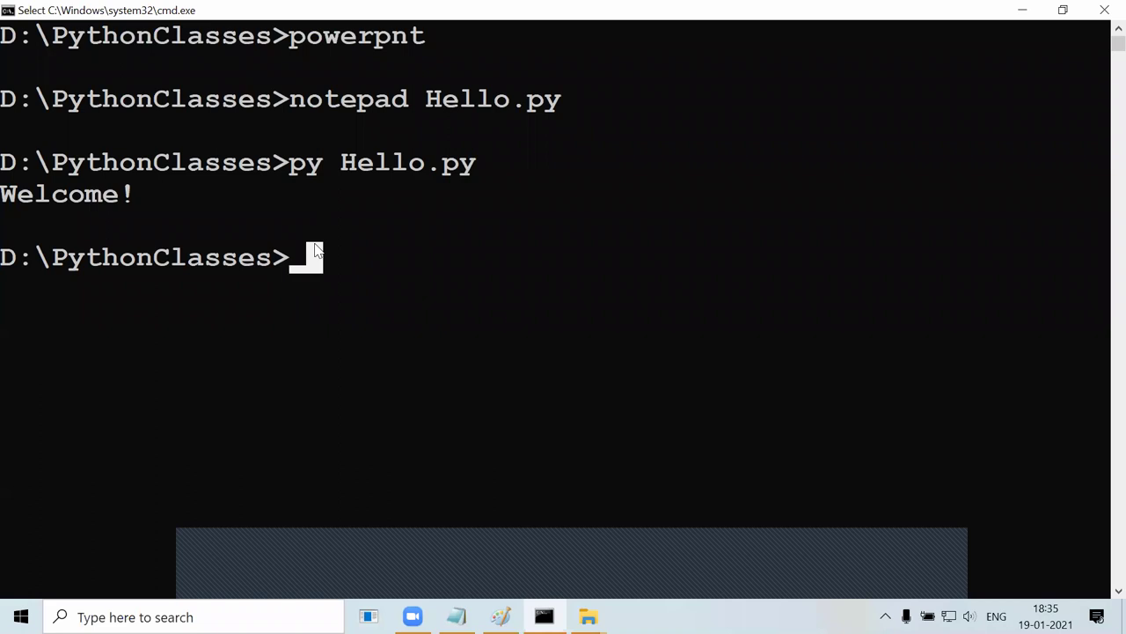
type("echo %path")
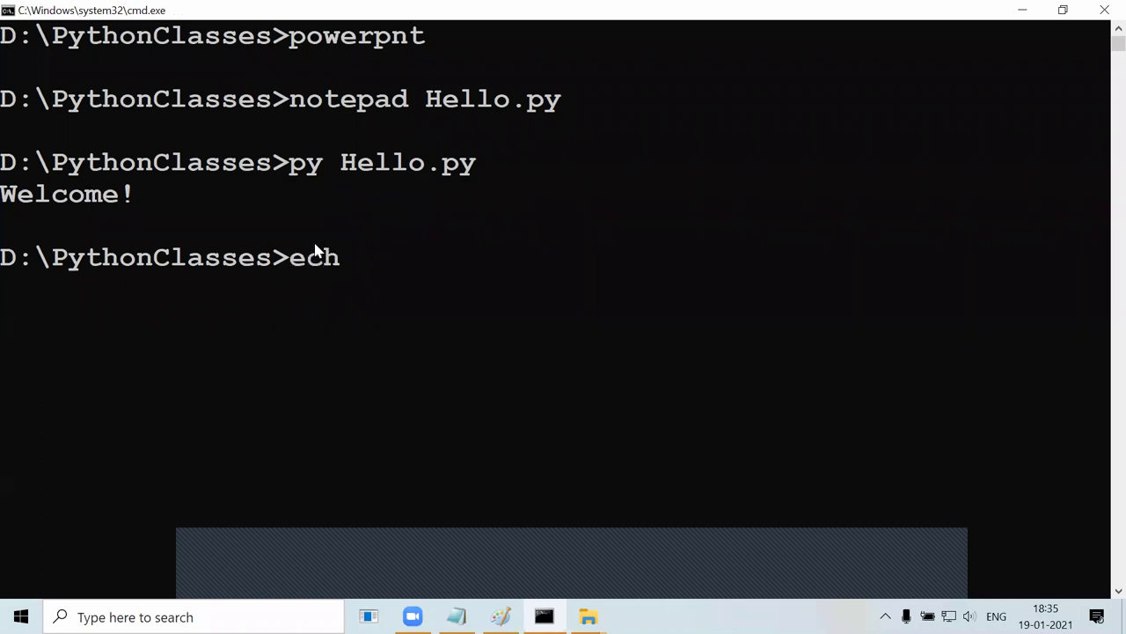
key("BackSpace")
key("BackSpace")
key("BackSpace")
key("BackSpace")
key("BackSpace")
key("BackSpace")
key("BackSpace")
key("BackSpace")
key("BackSpace")
key("BackSpace")
Open the Environment Variables dialog from the properties of This PC in File Explorer.
key("super+e")
left_click(51, 428)
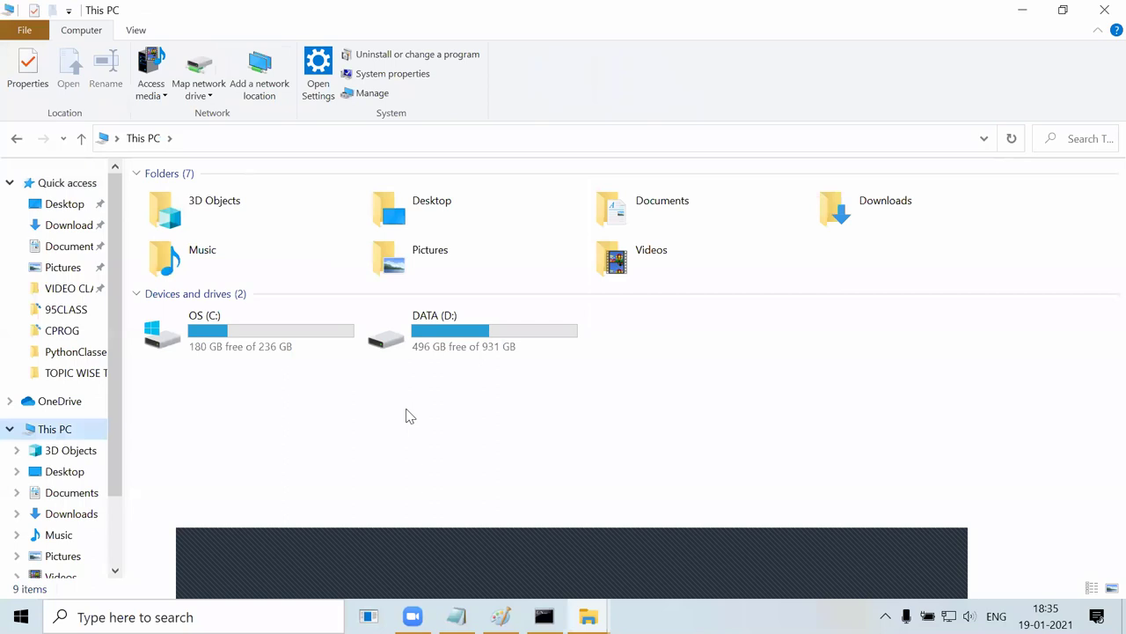
right_click(398, 424)
left_click(450, 413)
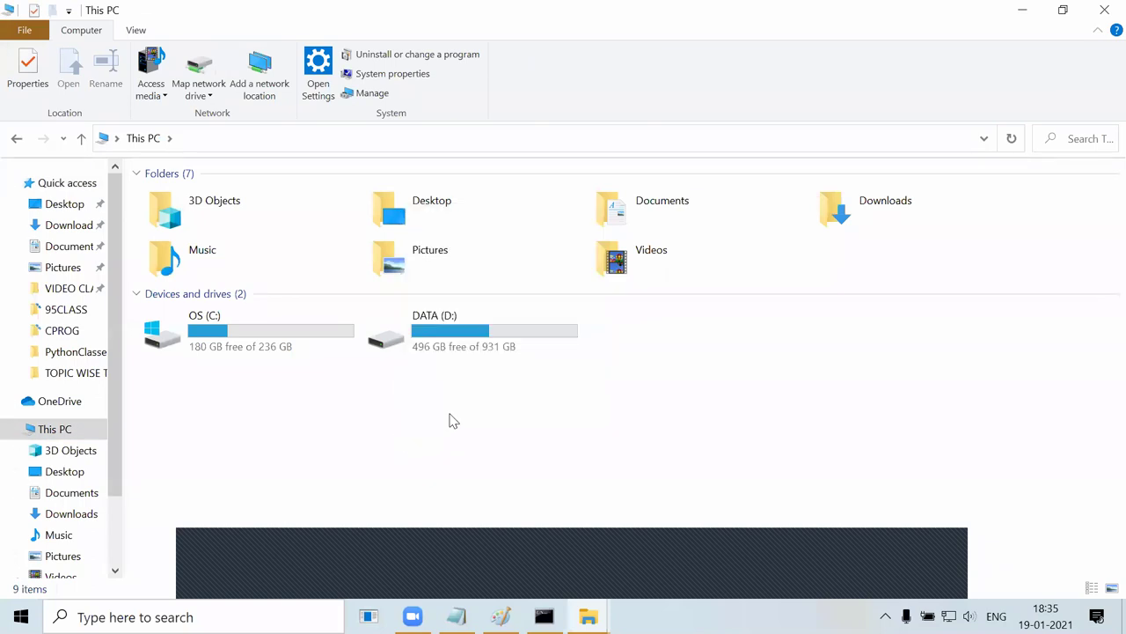
left_click(407, 206)
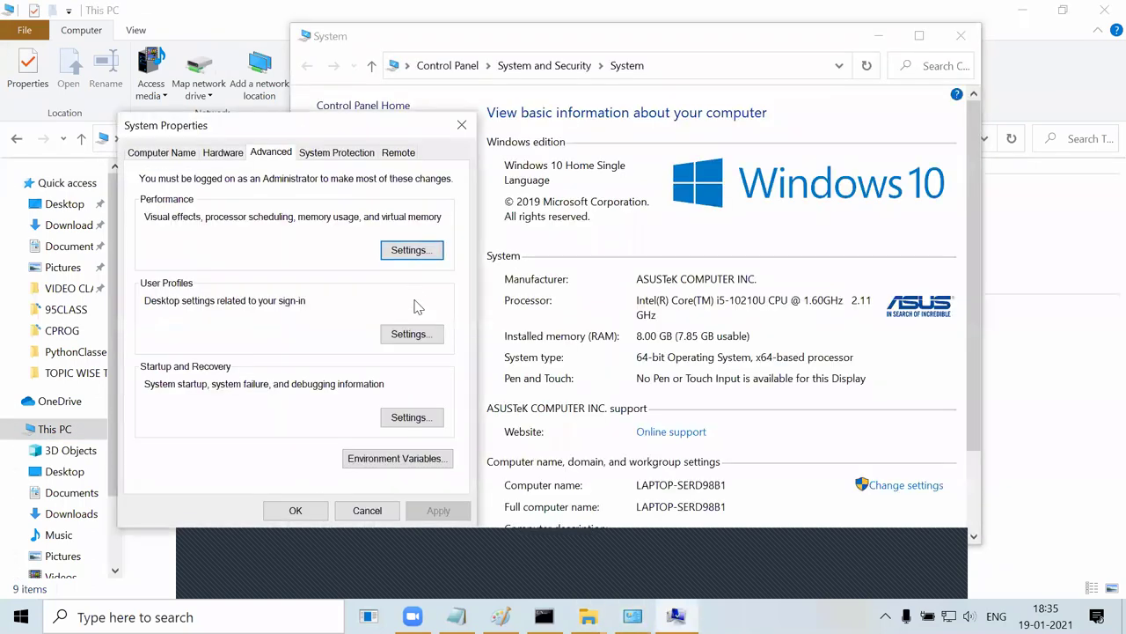
left_click(397, 457)
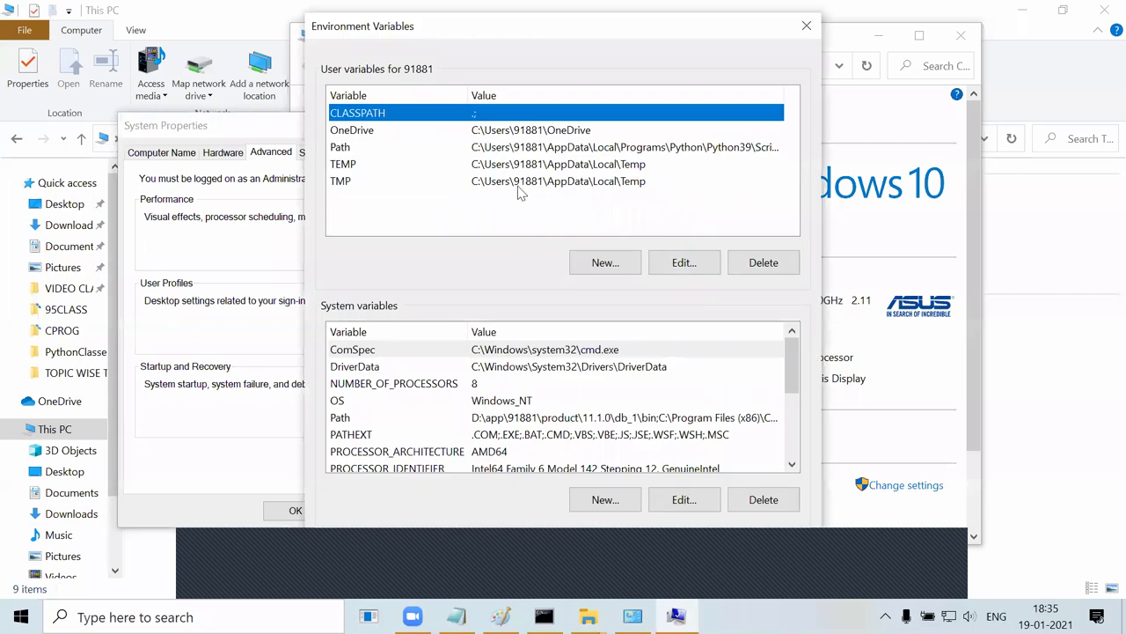
Open the user variable Path for viewing and select its entry for the Python39 folder.
left_click(455, 148)
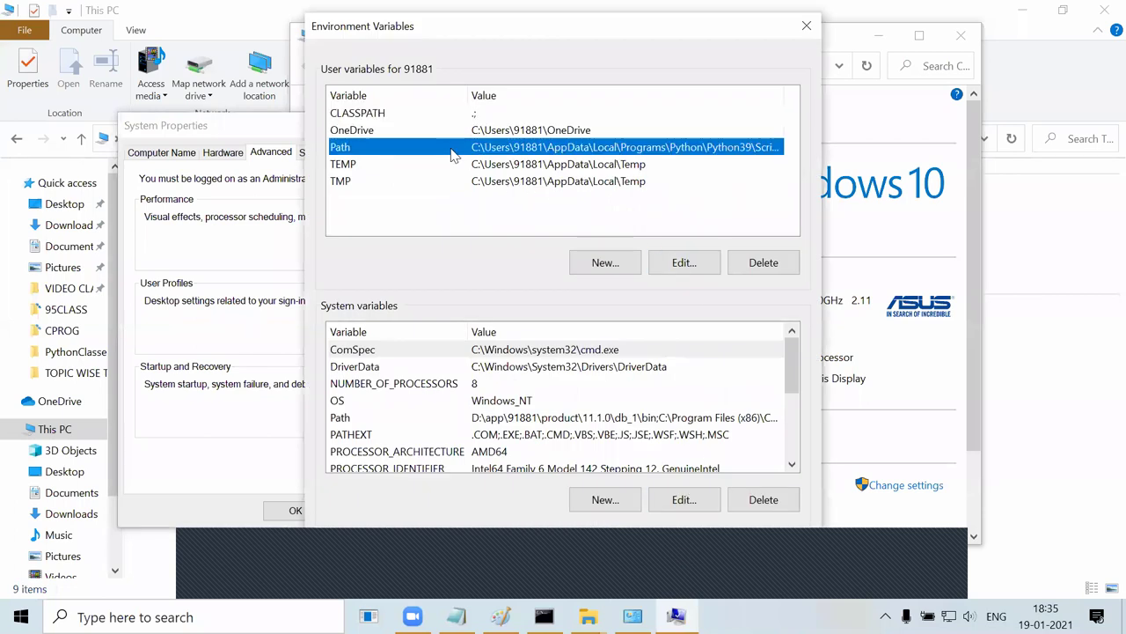
double_click(671, 151)
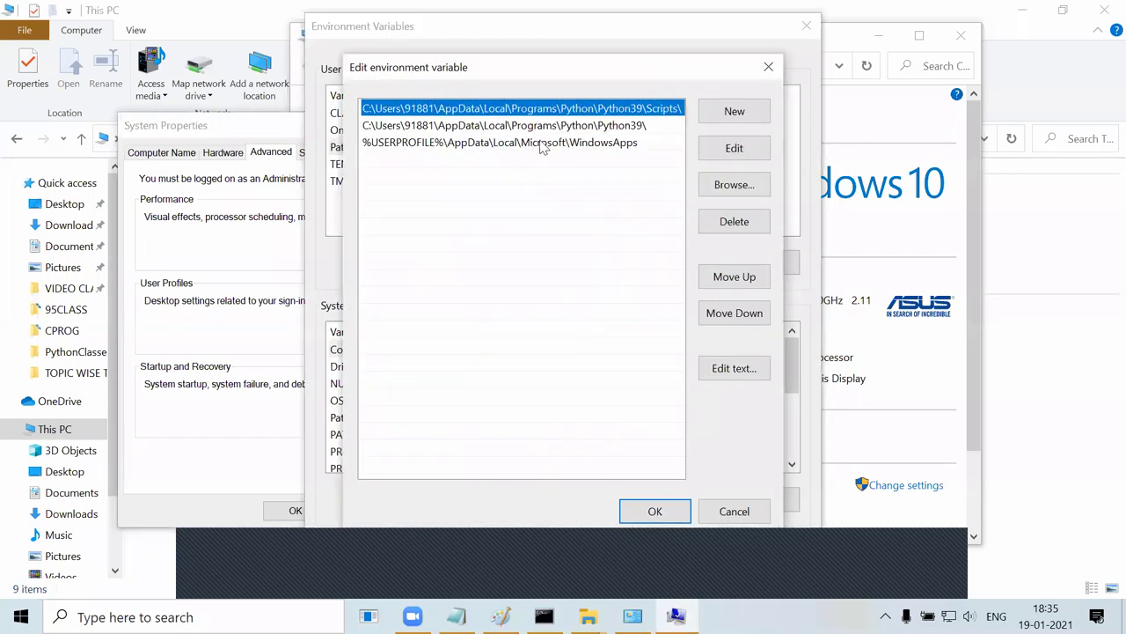
left_click(580, 126)
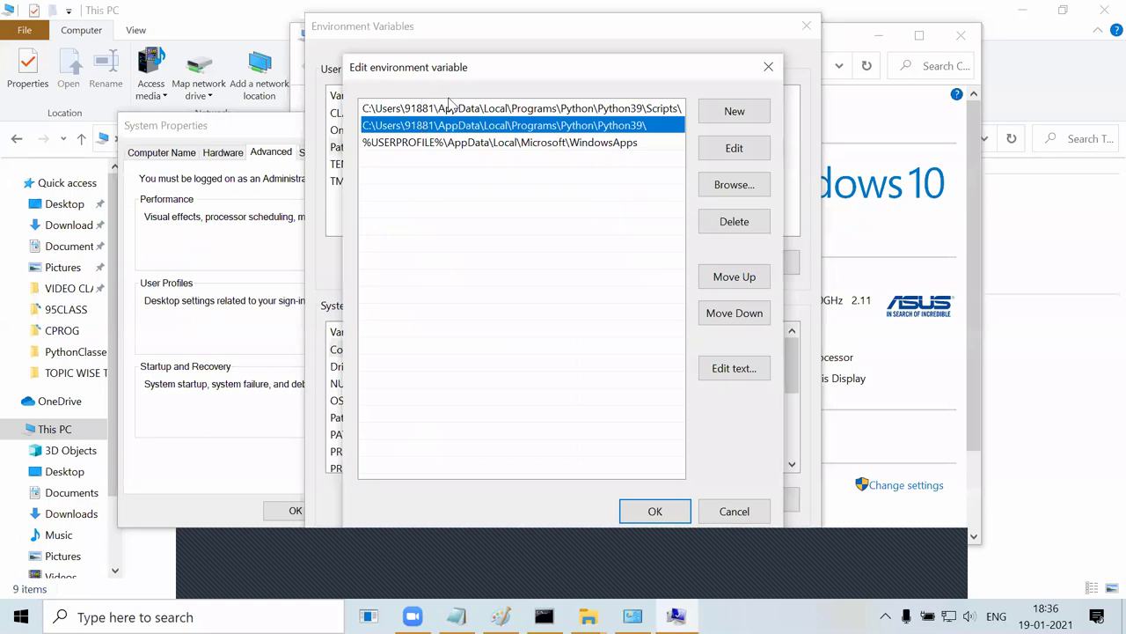
Close the environment variable and system settings windows without changes, and close File Explorer to return to the prompt.
left_click(768, 67)
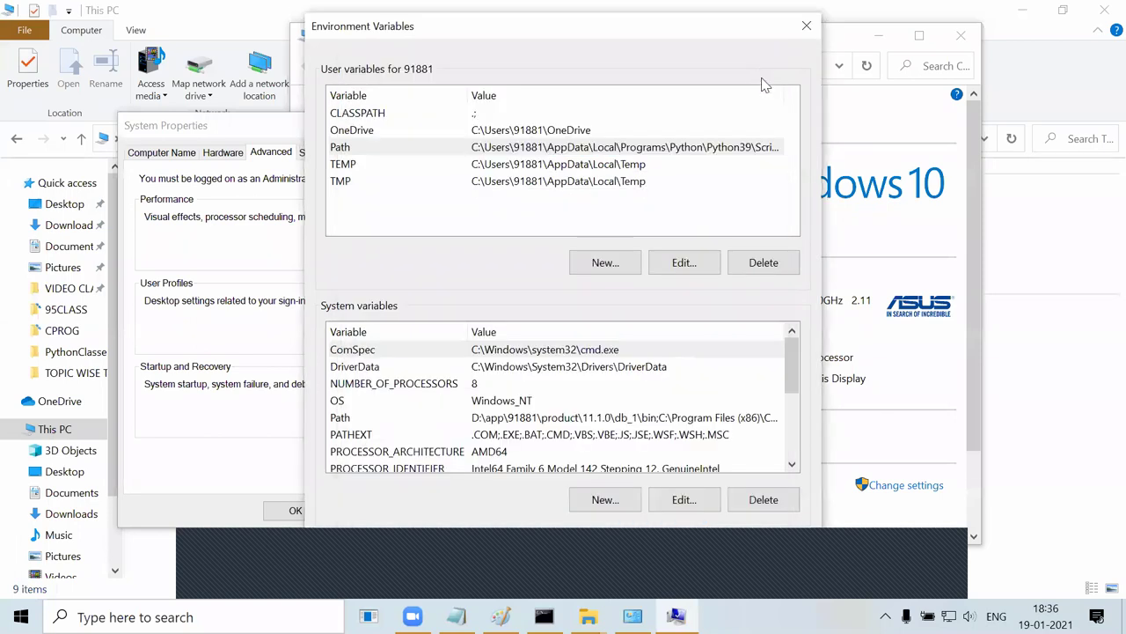
left_click(806, 25)
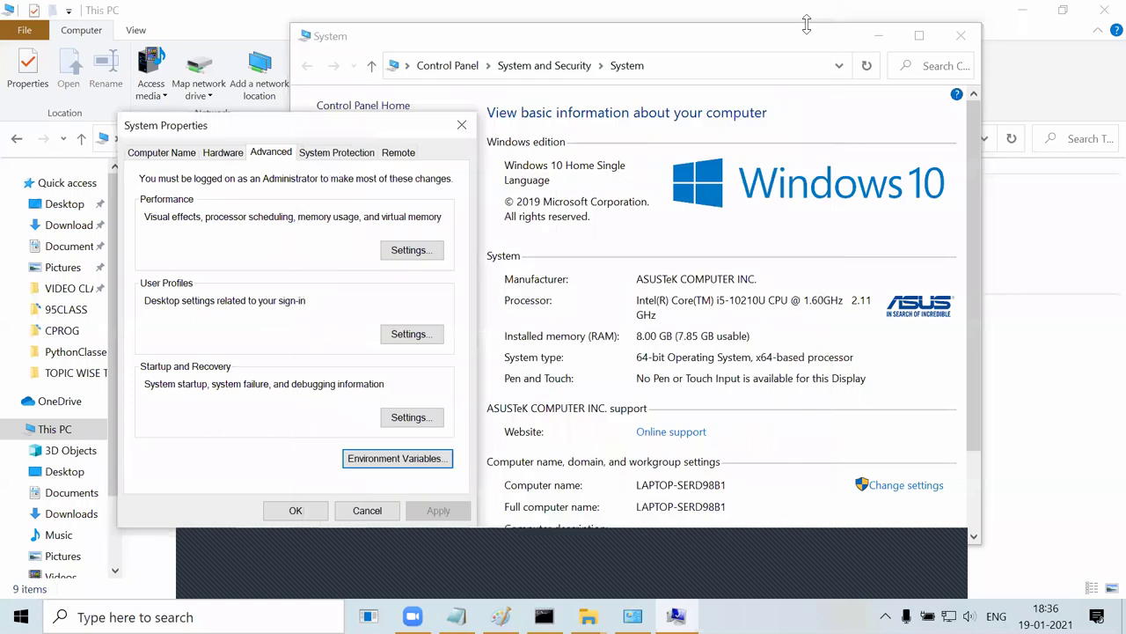
left_click(462, 126)
left_click(968, 37)
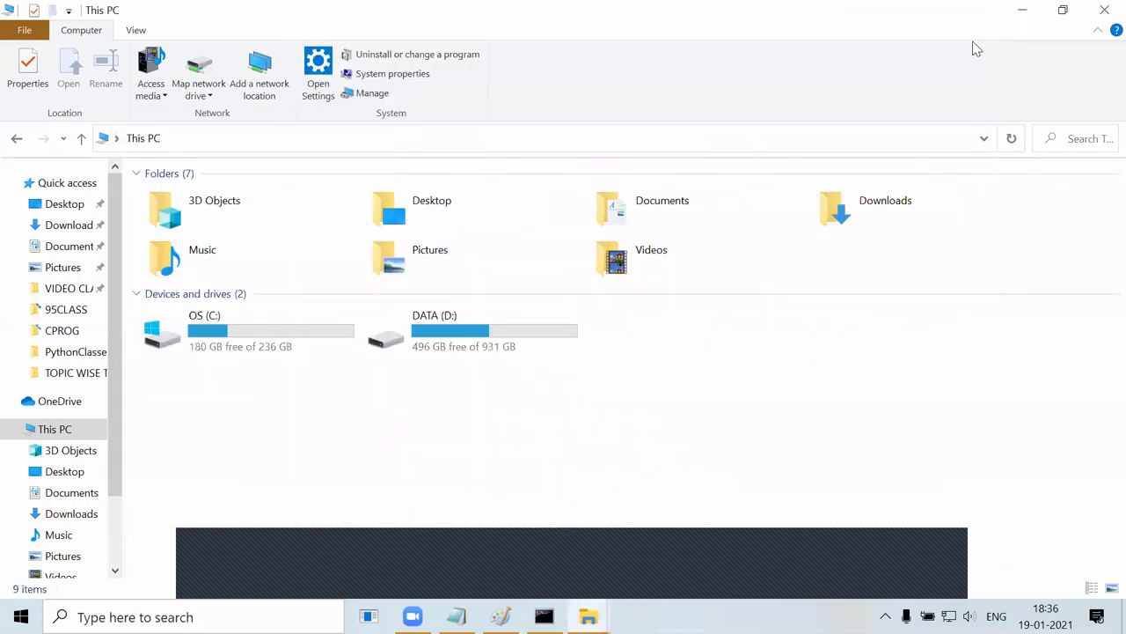
left_click(1104, 10)
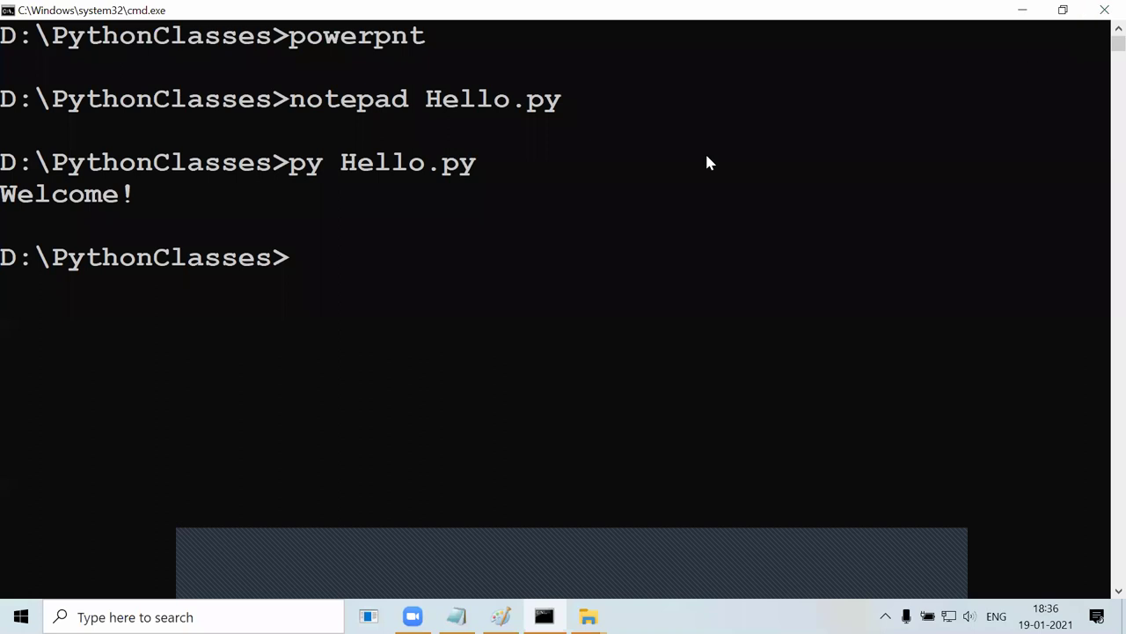
Try to start the interpreter with the command python at the PythonClasses prompt.
left_click(312, 258)
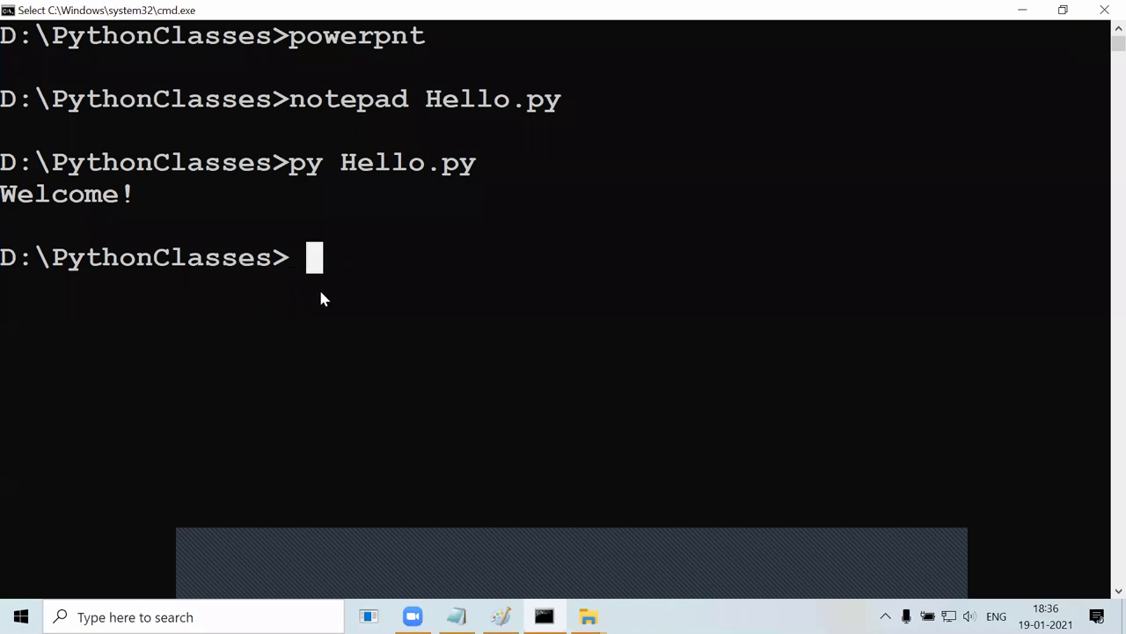
left_click(481, 269)
type("python")
key("Return")
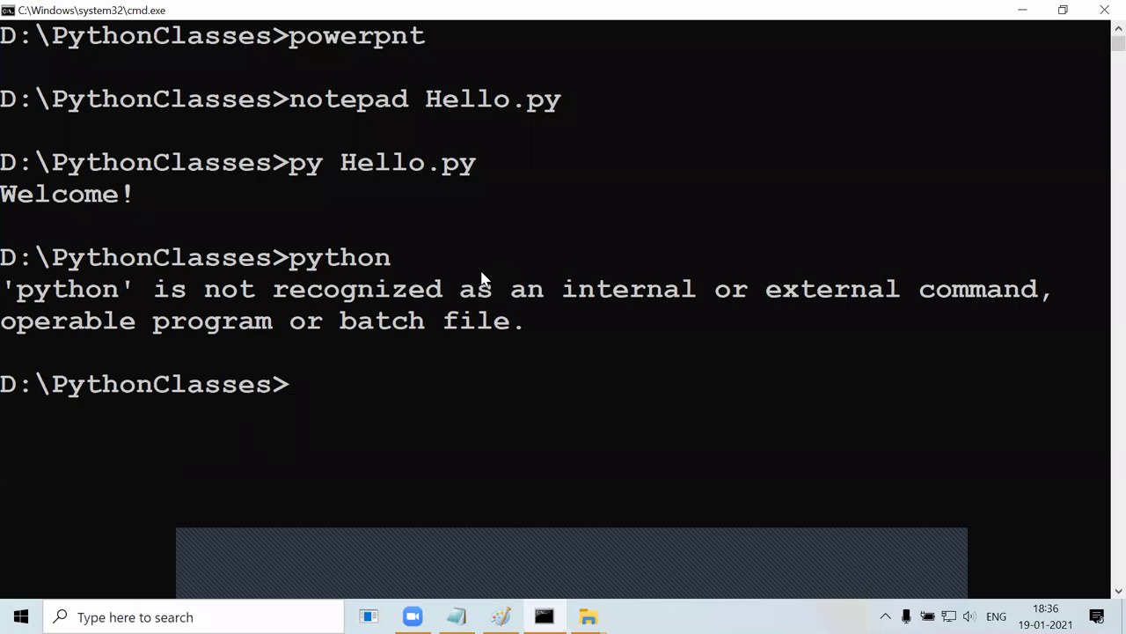
Examine the python command and the response below it by highlighting parts of the text.
left_click_drag(282, 258, 419, 258)
mouse_move(9, 289)
left_mouse_down()
mouse_move(145, 295)
mouse_move(7, 293)
left_mouse_up()
left_click(145, 295)
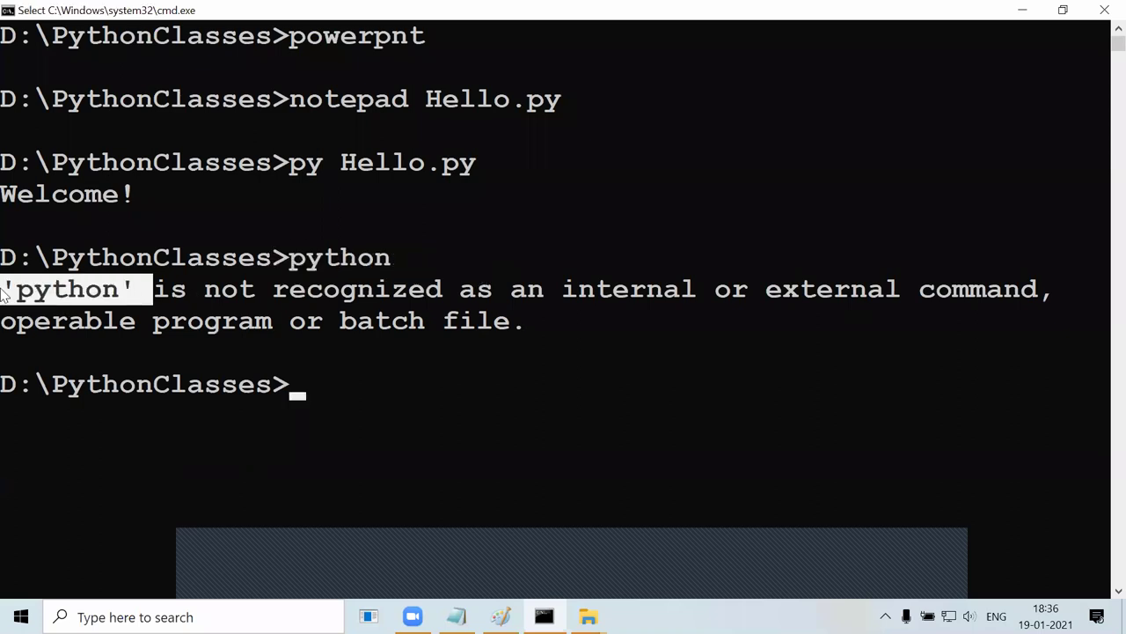
left_click(388, 350)
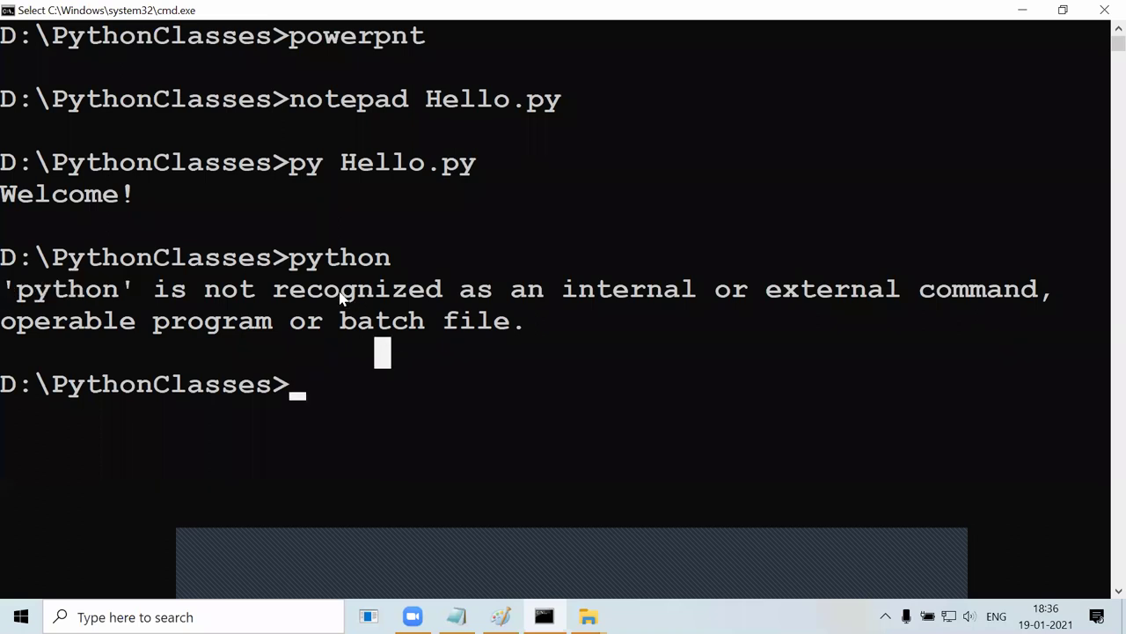
left_click_drag(289, 257, 405, 258)
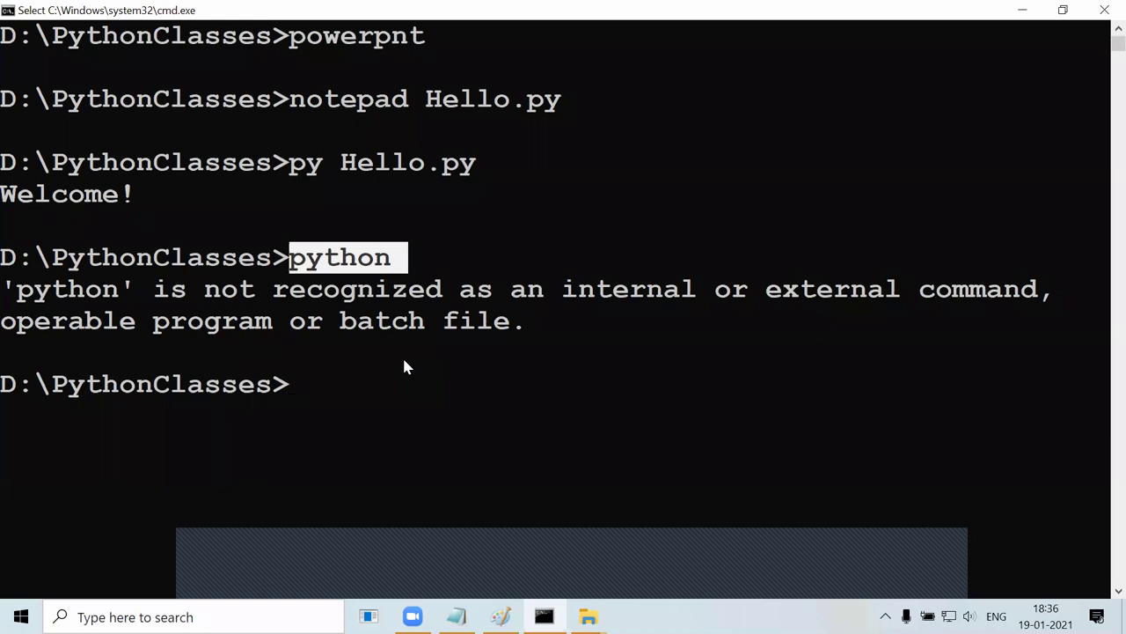
left_click_drag(392, 385, 9, 71)
left_click(7, 99)
left_click(603, 290)
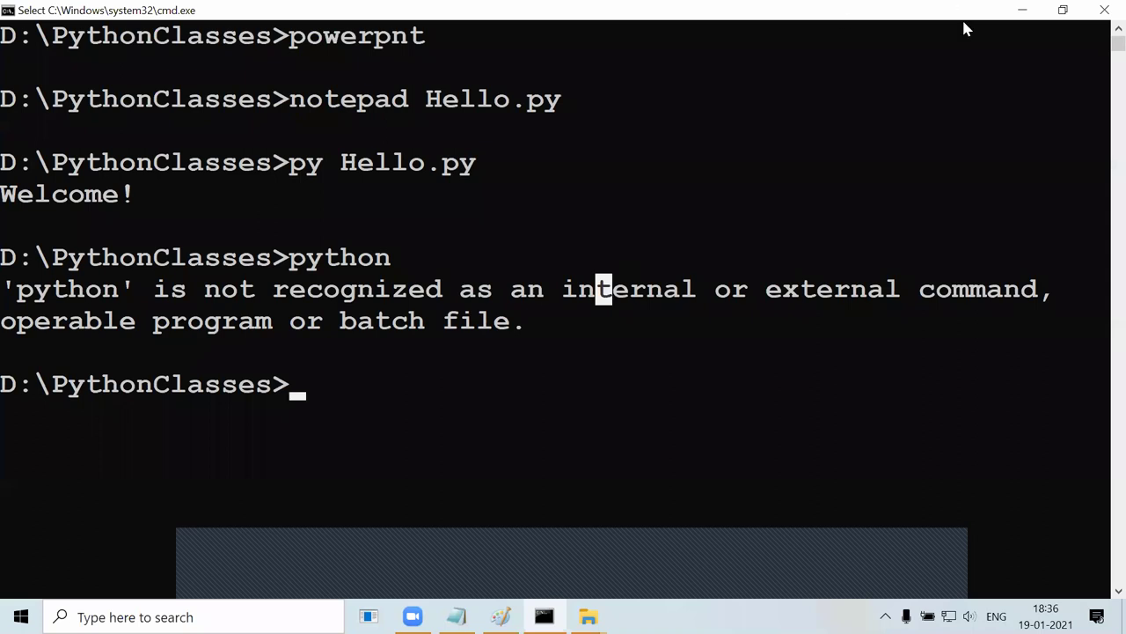
Close the command prompt and the File Explorer window showing the TEMP folder.
left_click(1096, 12)
left_click(1097, 11)
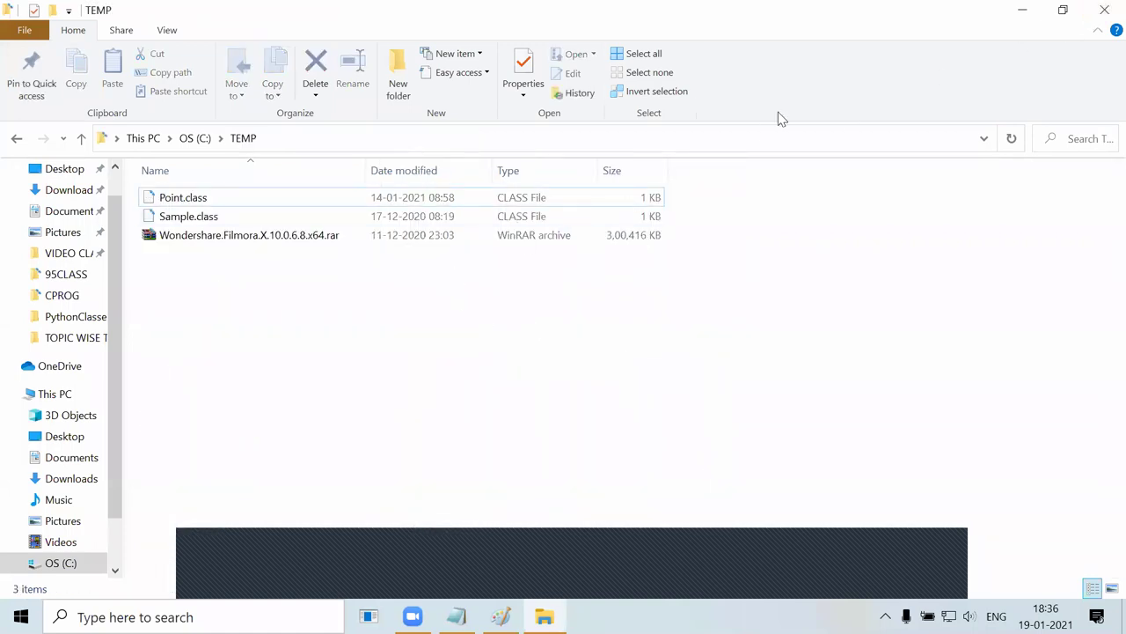
left_click(1104, 10)
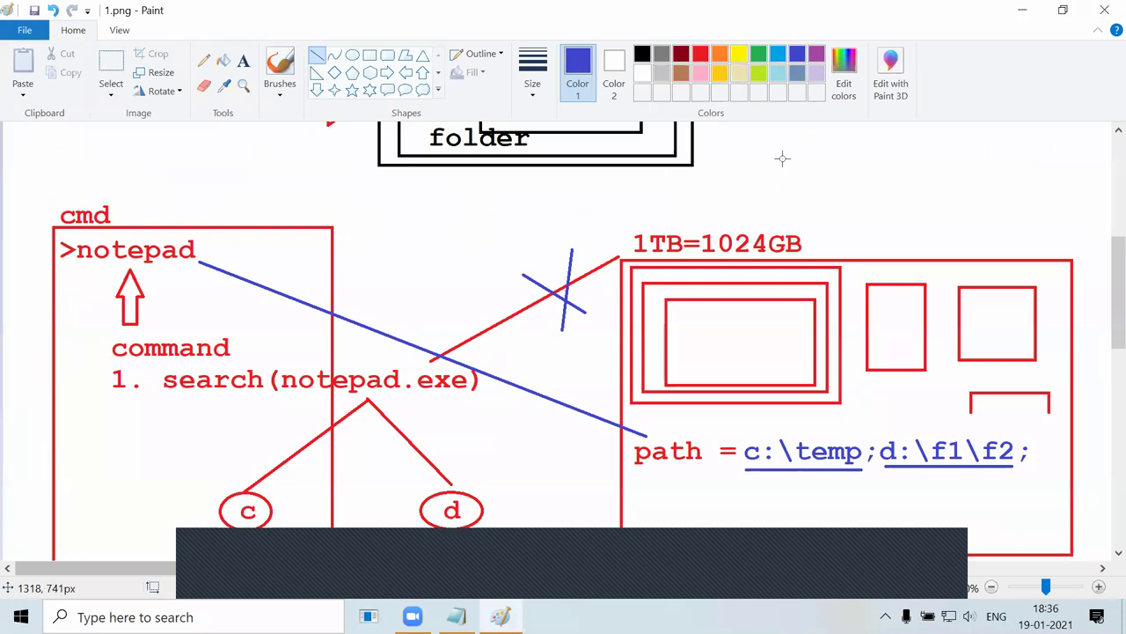
Close Paint and Notepad, saving the changes to 1.png and Unit1.txt.
left_click(1104, 11)
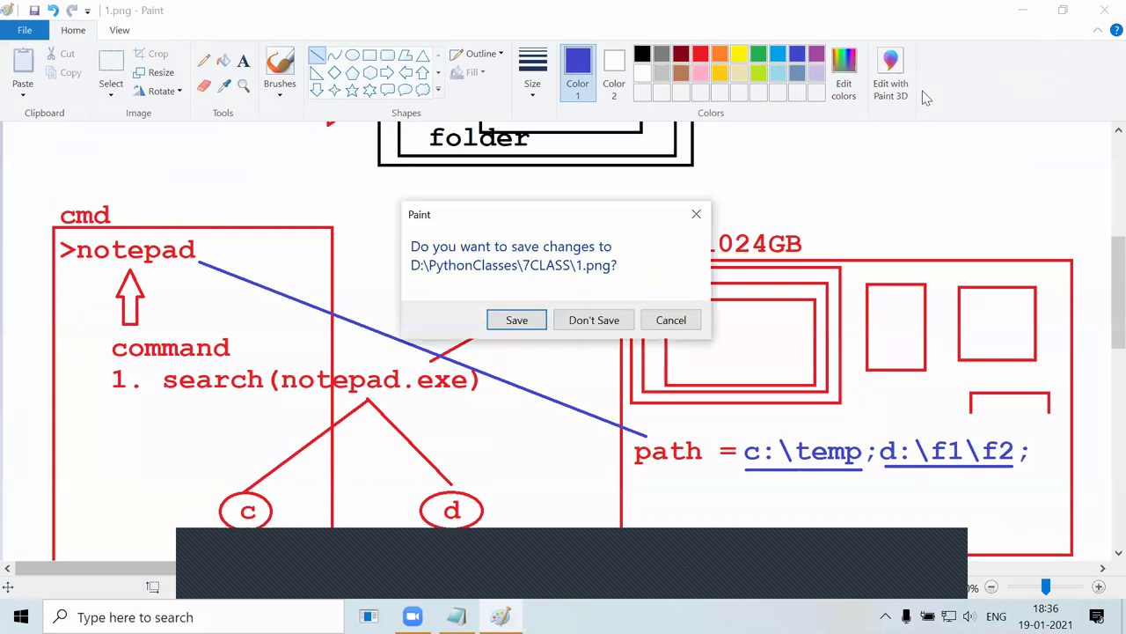
left_click(532, 320)
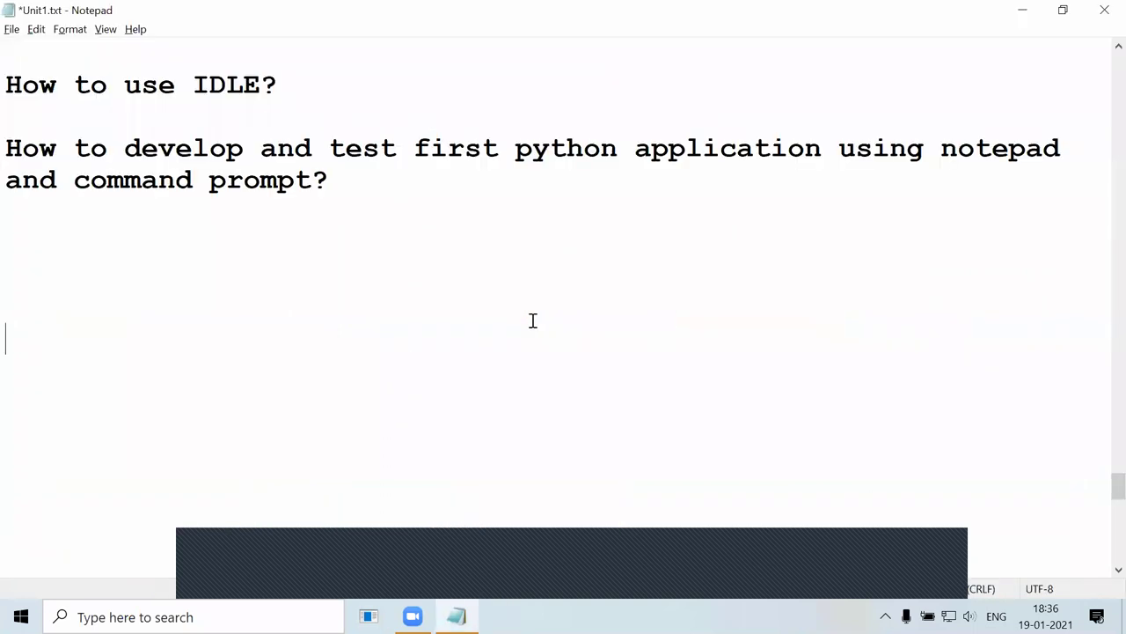
left_click(1102, 11)
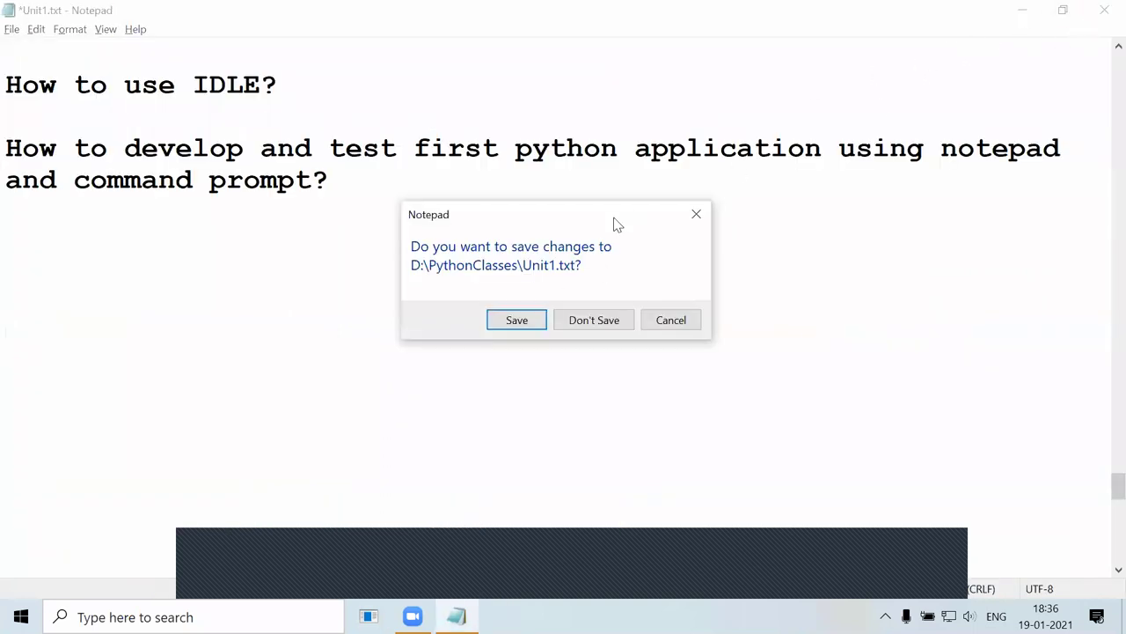
left_click(515, 322)
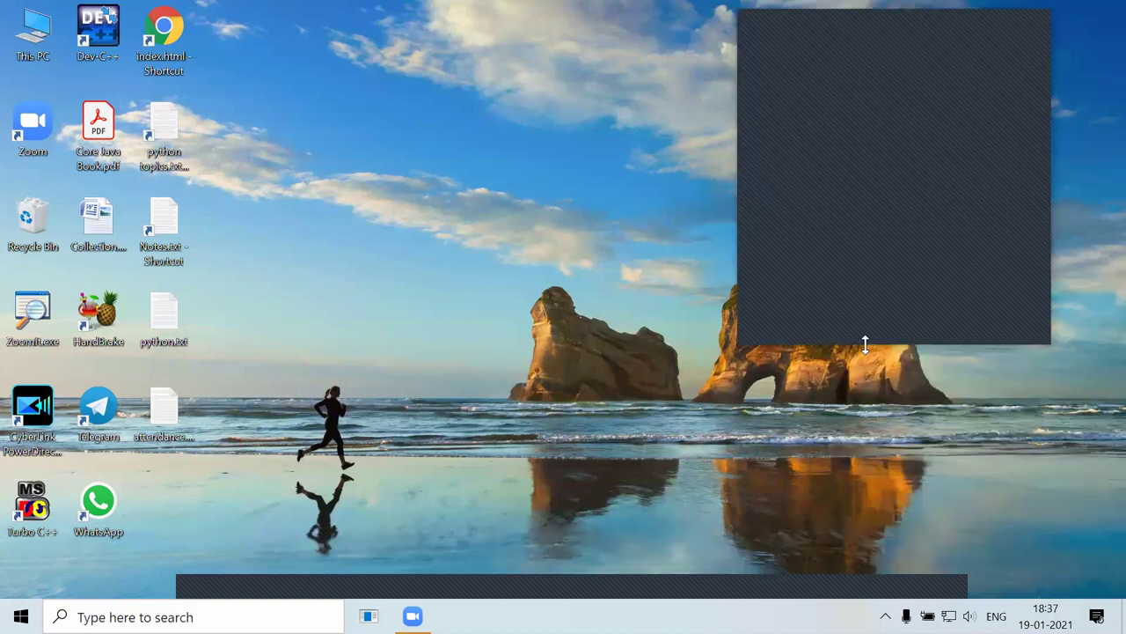
Extend the floating panel over the desktop to nearly full screen height and close it.
left_click_drag(865, 345, 871, 572)
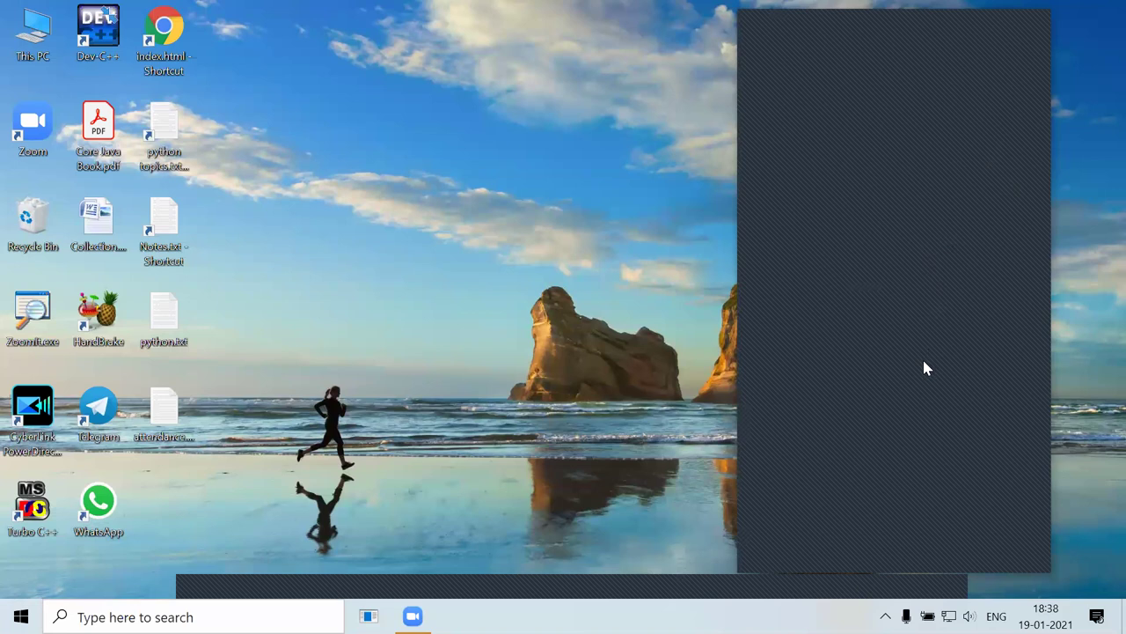
left_click(1038, 27)
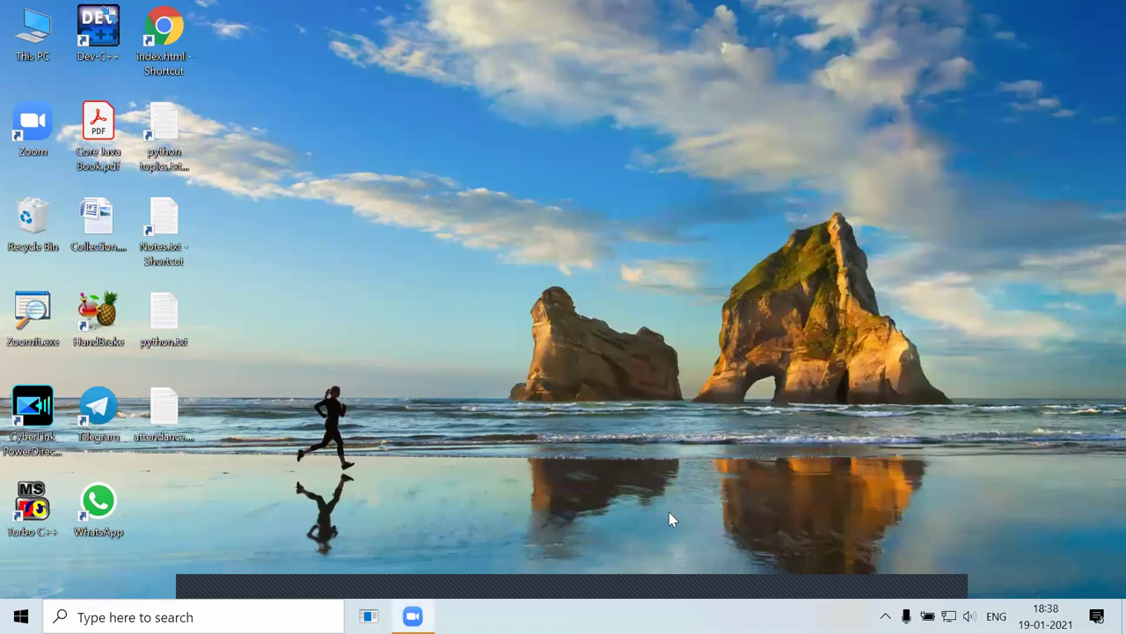